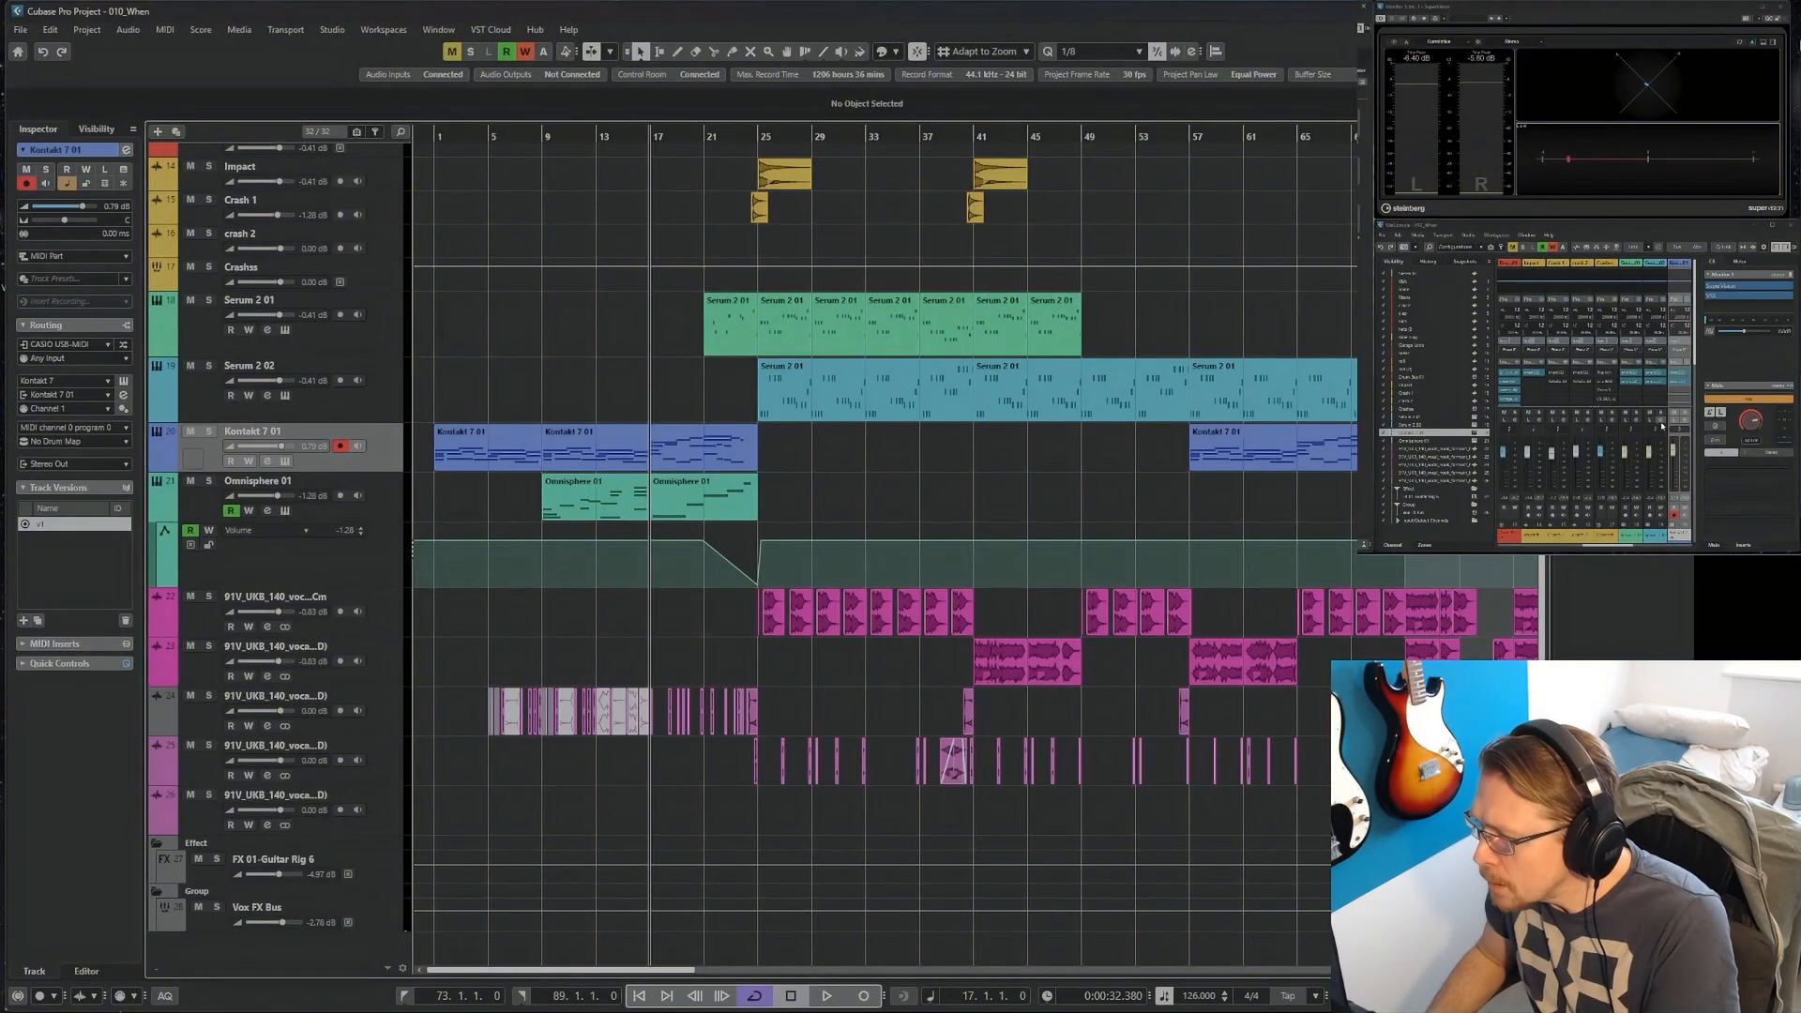
Add the OneKnob Filter as the third insert on Kontakt 7 01 and set its resonance to high.
{"action": "left_click", "coordinate": [1684, 393]}
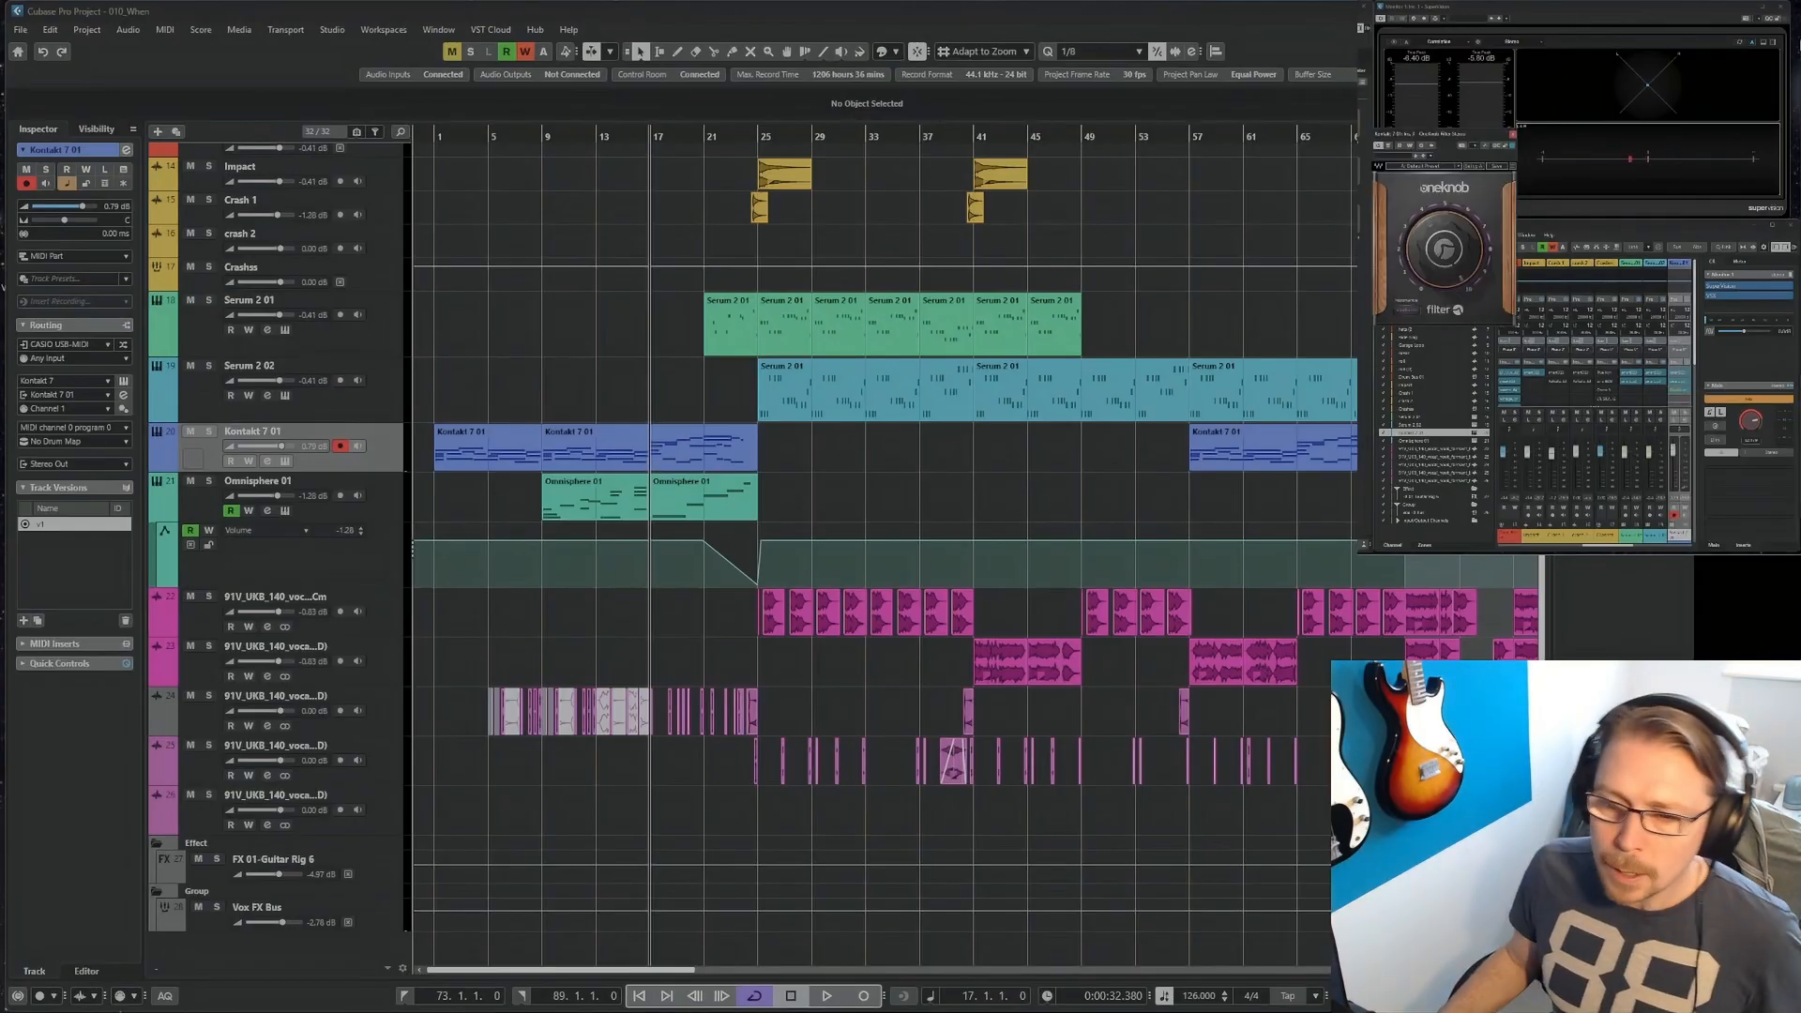
{"action": "left_click_drag", "start_coordinate": [1494, 137], "coordinate": [1167, 244]}
{"action": "left_click", "coordinate": [1001, 567]}
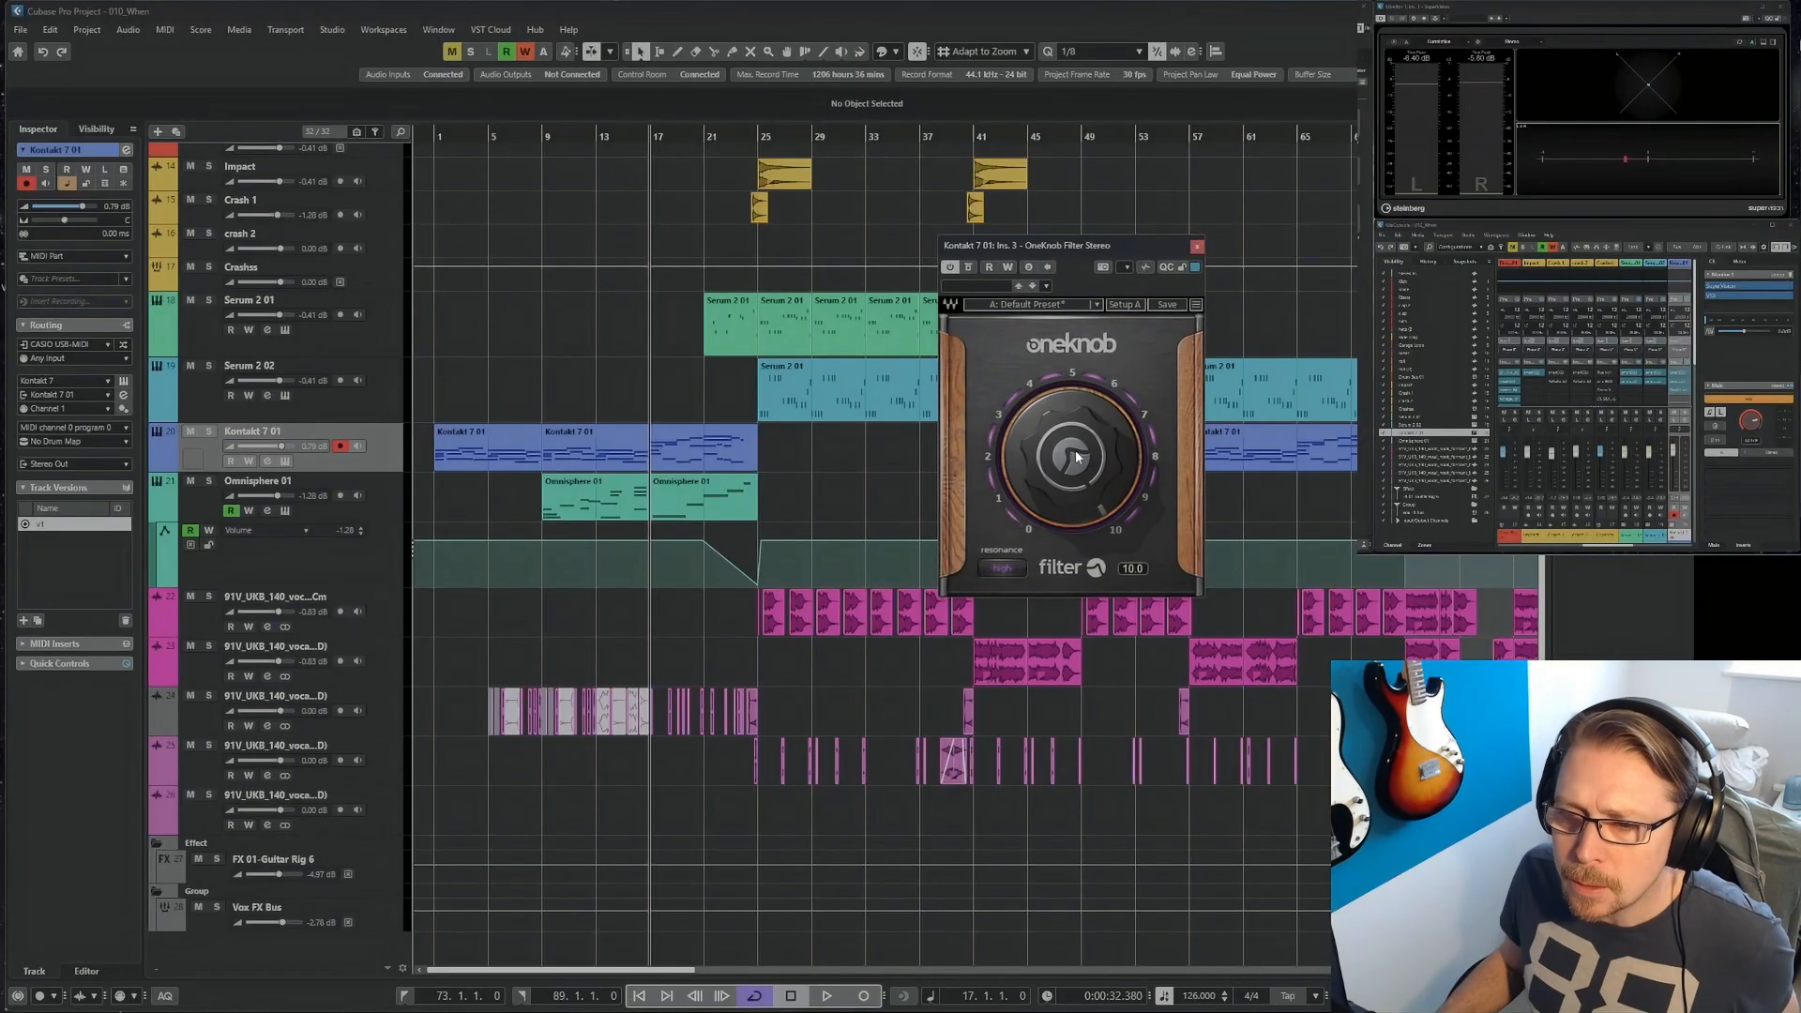
Record a OneKnob filter automation sweep on Kontakt 7 01 during playback, and shape its dip at bar 24.
{"action": "key", "text": "space"}
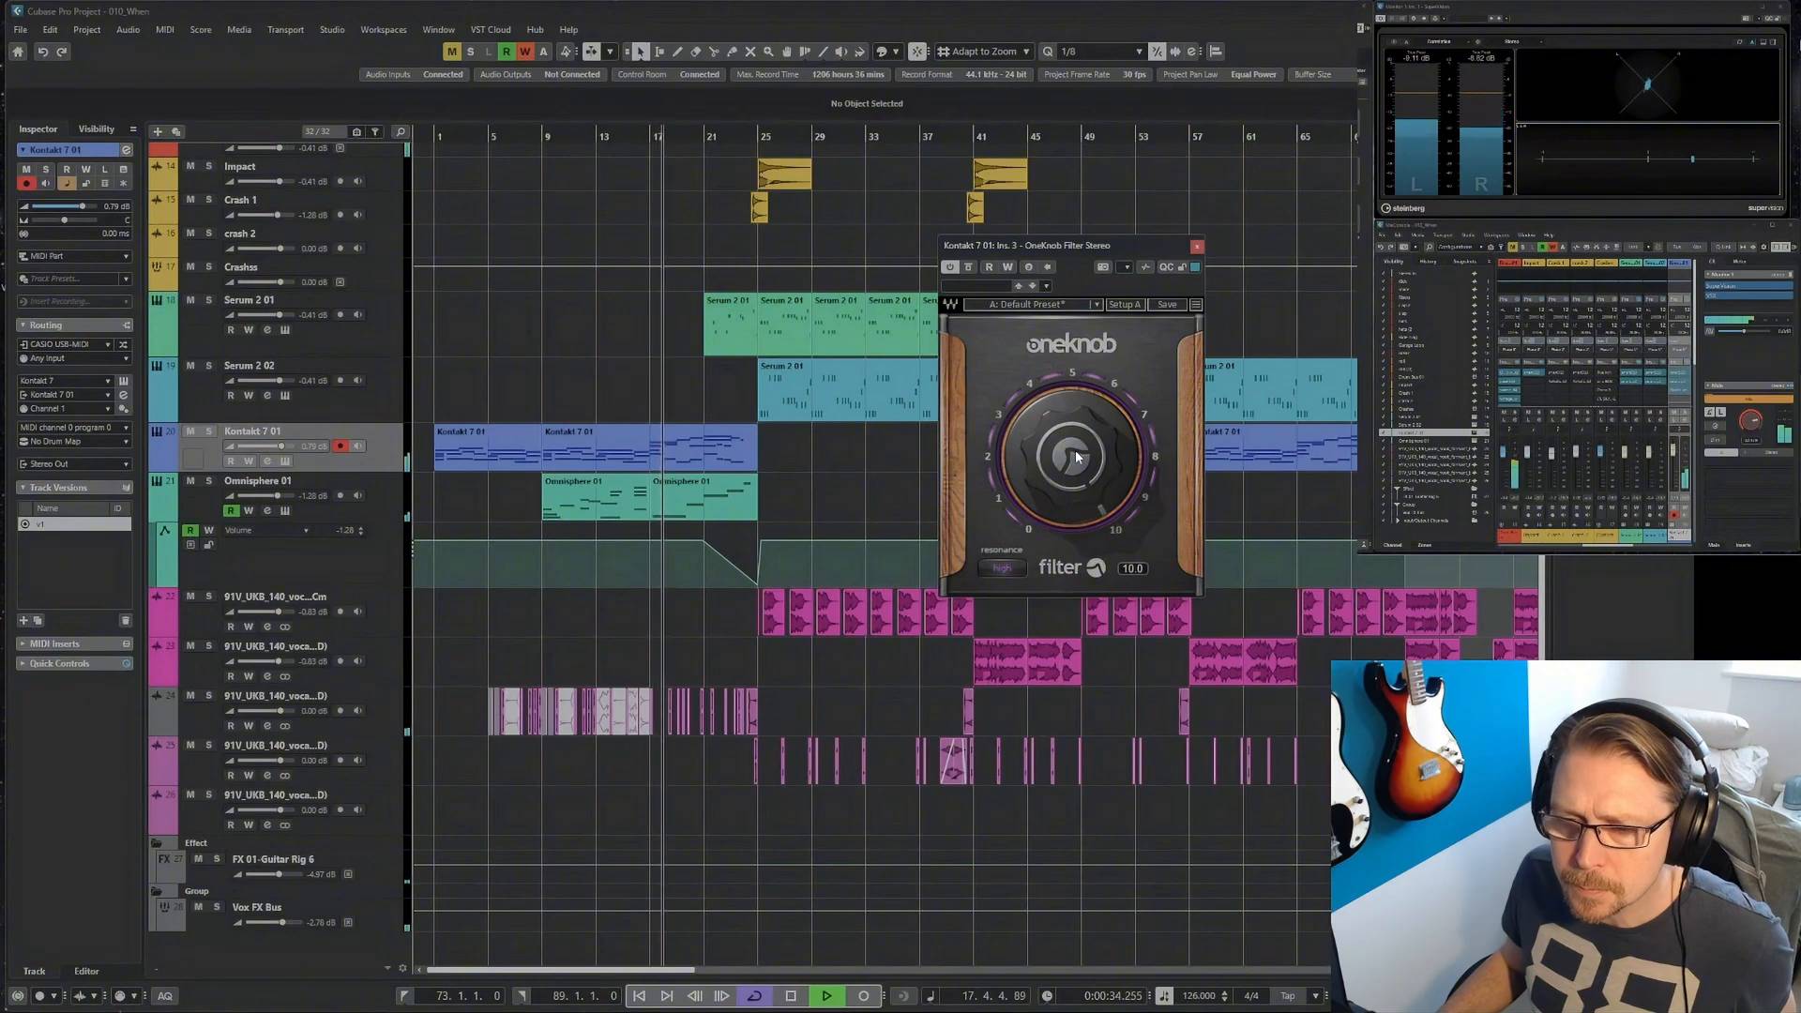
{"action": "left_click", "coordinate": [990, 267]}
{"action": "left_click", "coordinate": [1008, 268]}
{"action": "mouse_move", "coordinate": [1069, 448]}
{"action": "left_mouse_down"}
{"action": "mouse_move", "coordinate": [1070, 560]}
{"action": "mouse_move", "coordinate": [1065, 445]}
{"action": "left_mouse_up"}
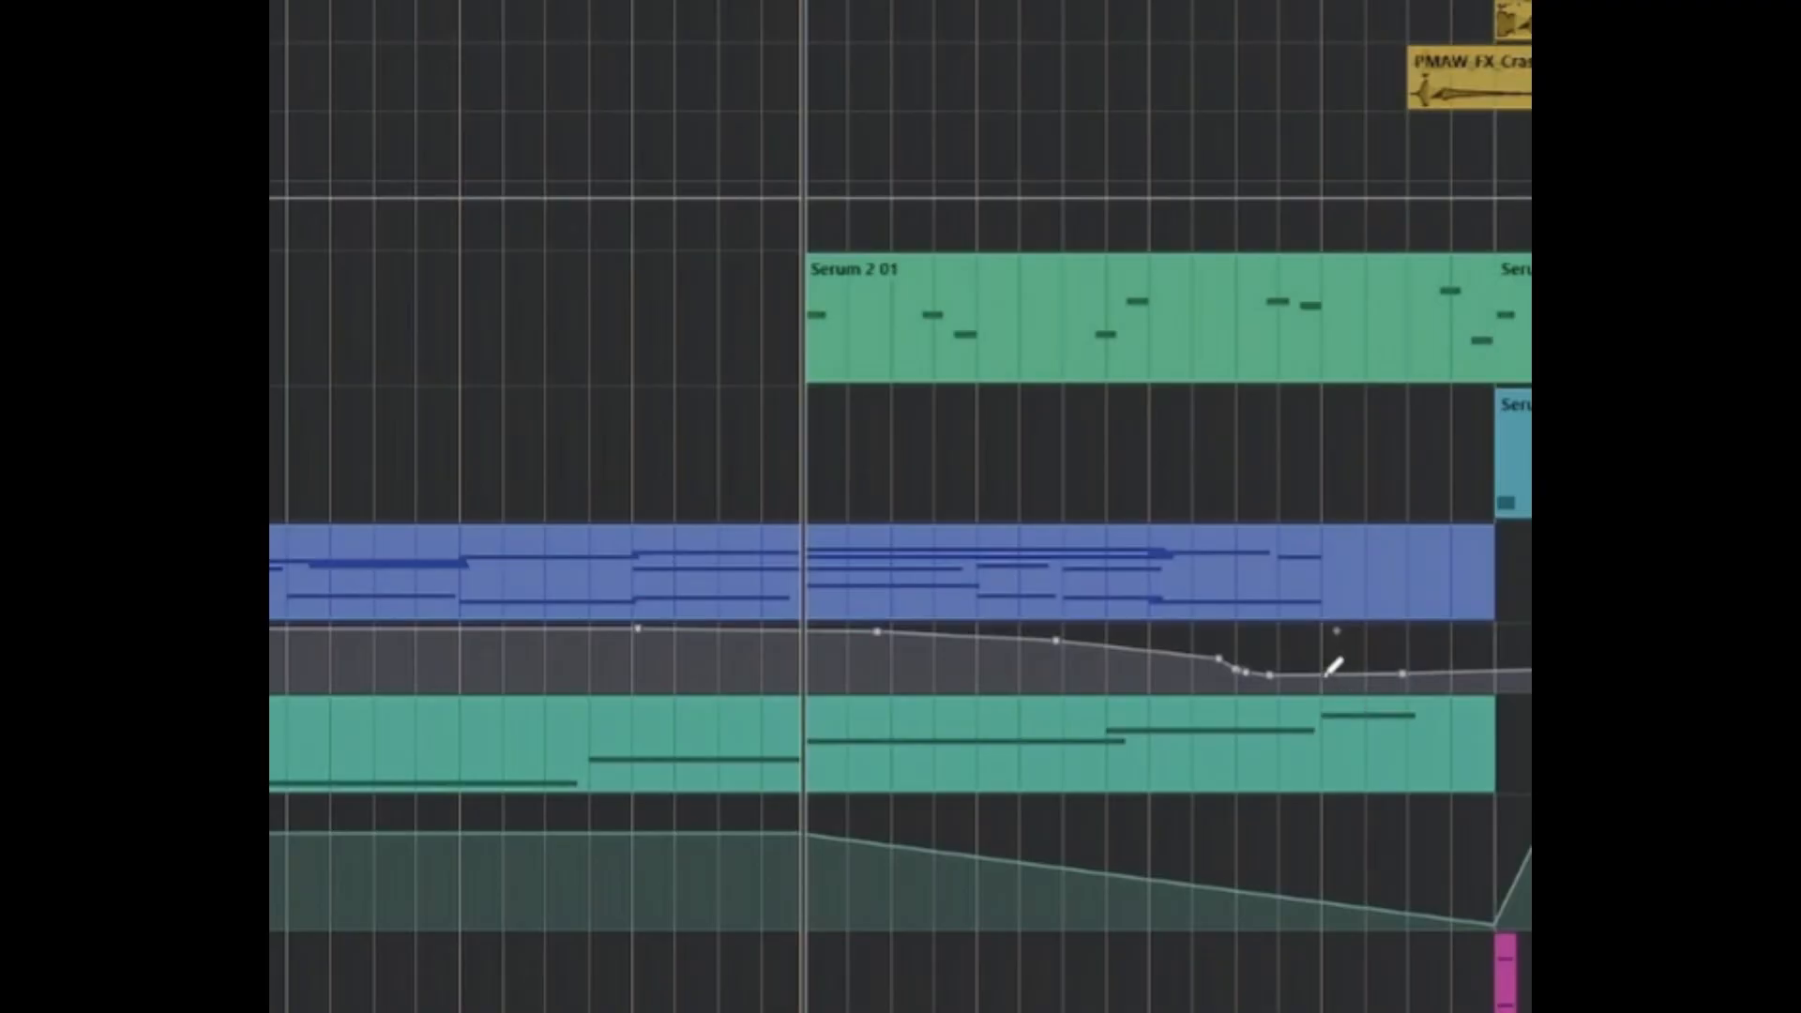
{"action": "mouse_move", "coordinate": [1325, 674]}
{"action": "left_mouse_down"}
{"action": "mouse_move", "coordinate": [1337, 691]}
{"action": "mouse_move", "coordinate": [1321, 688]}
{"action": "left_mouse_up"}
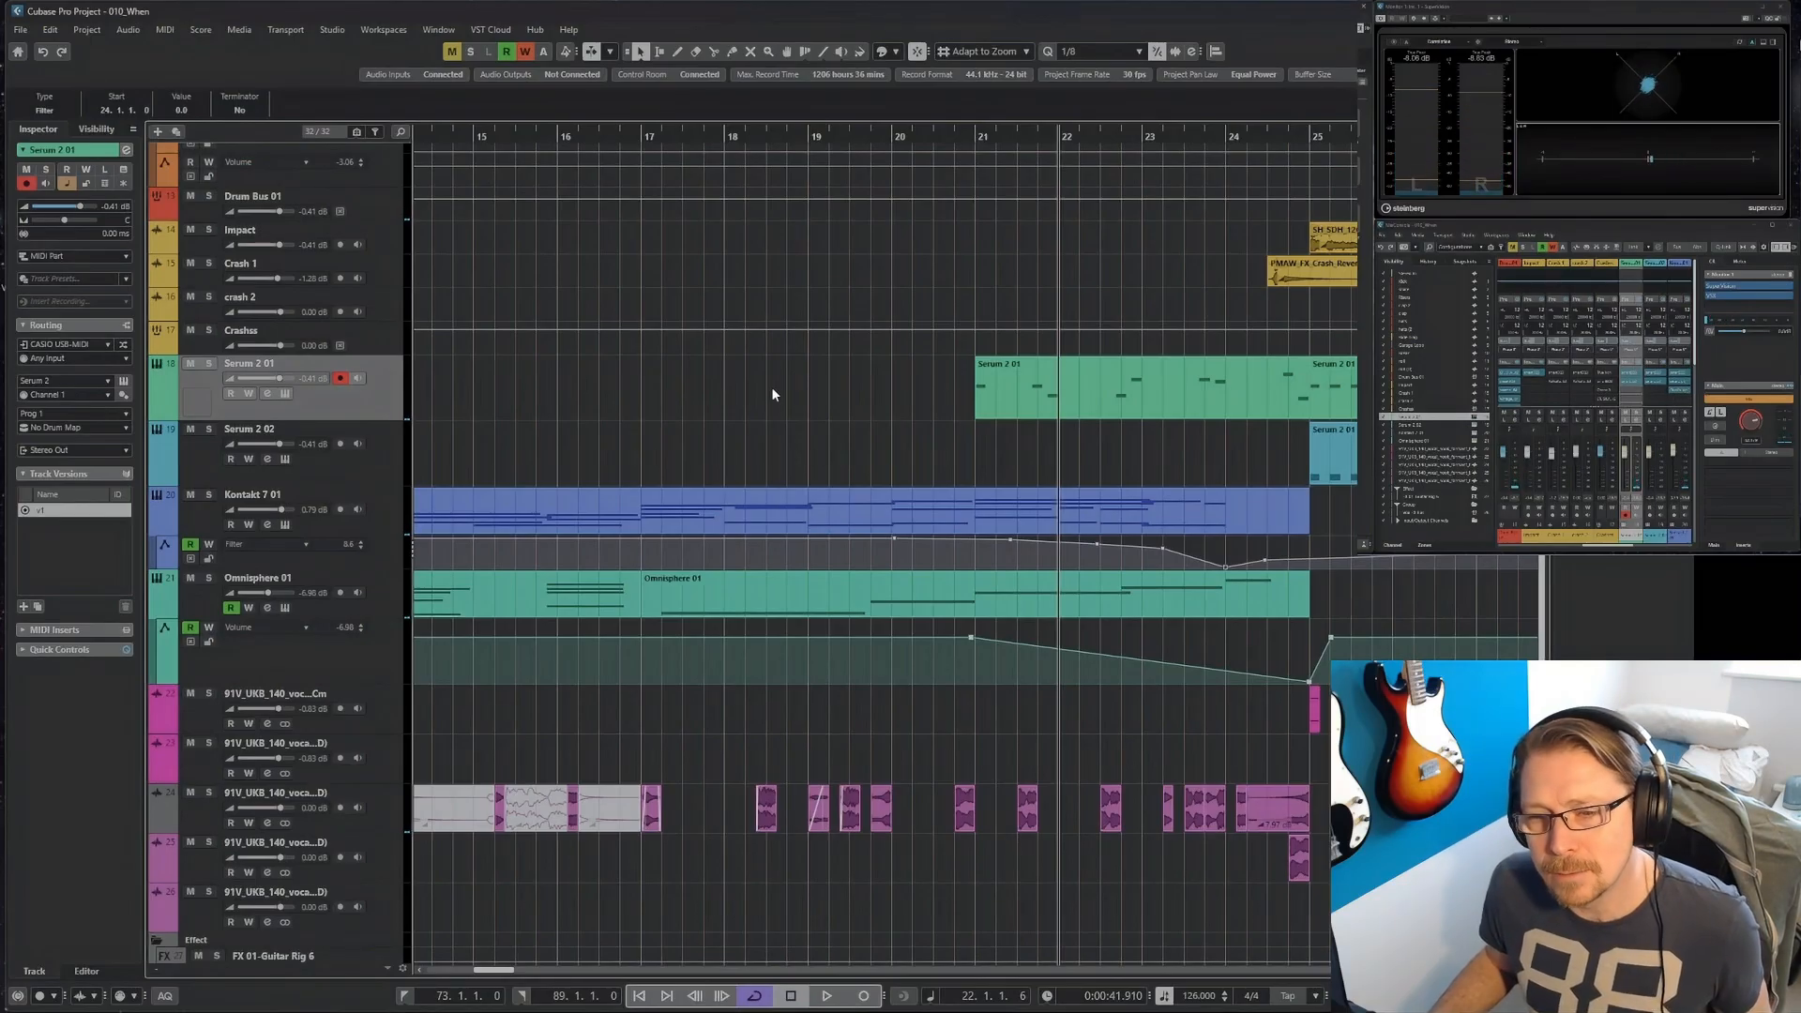
Copy the OneKnob Filter insert from Kontakt 7 01 to the Serum 2 01 channel, and adjust its filter knob with automation writing enabled.
{"action": "scroll", "coordinate": [773, 389], "scroll_direction": "down", "scroll_amount": 2}
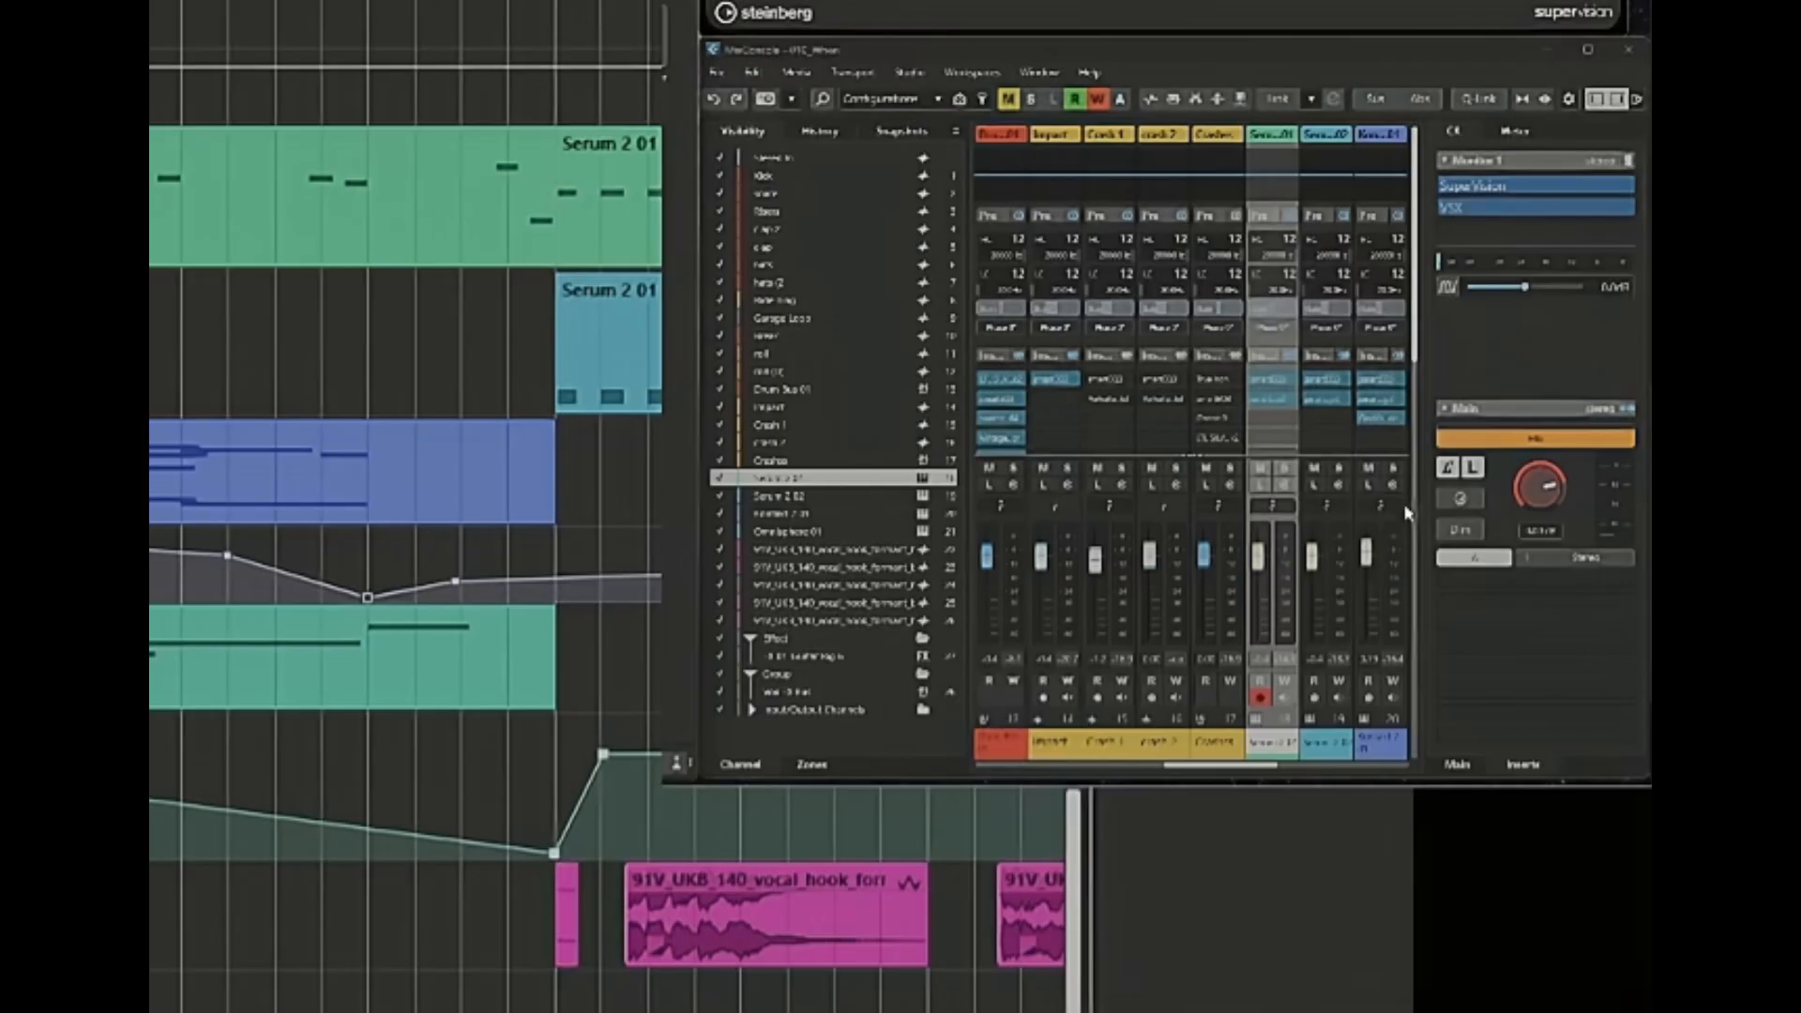
{"action": "left_click_drag", "start_coordinate": [1381, 428], "coordinate": [1288, 422]}
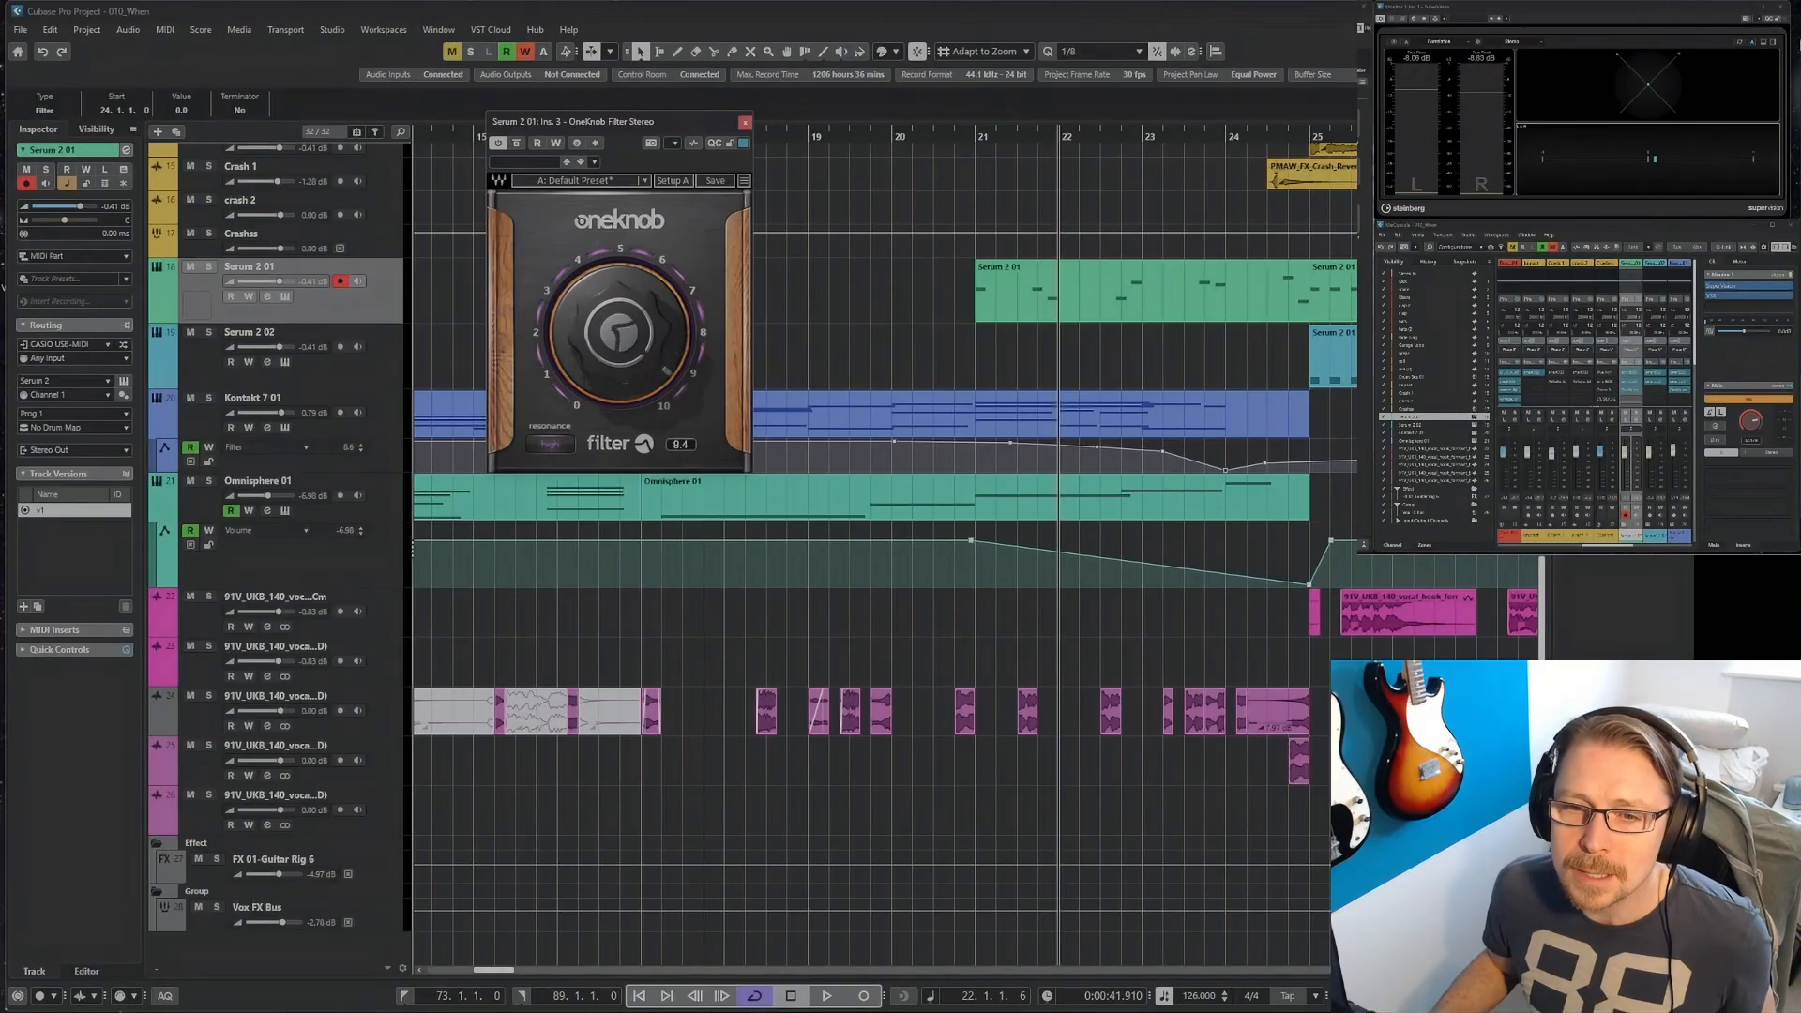
{"action": "left_click_drag", "start_coordinate": [647, 310], "coordinate": [648, 305]}
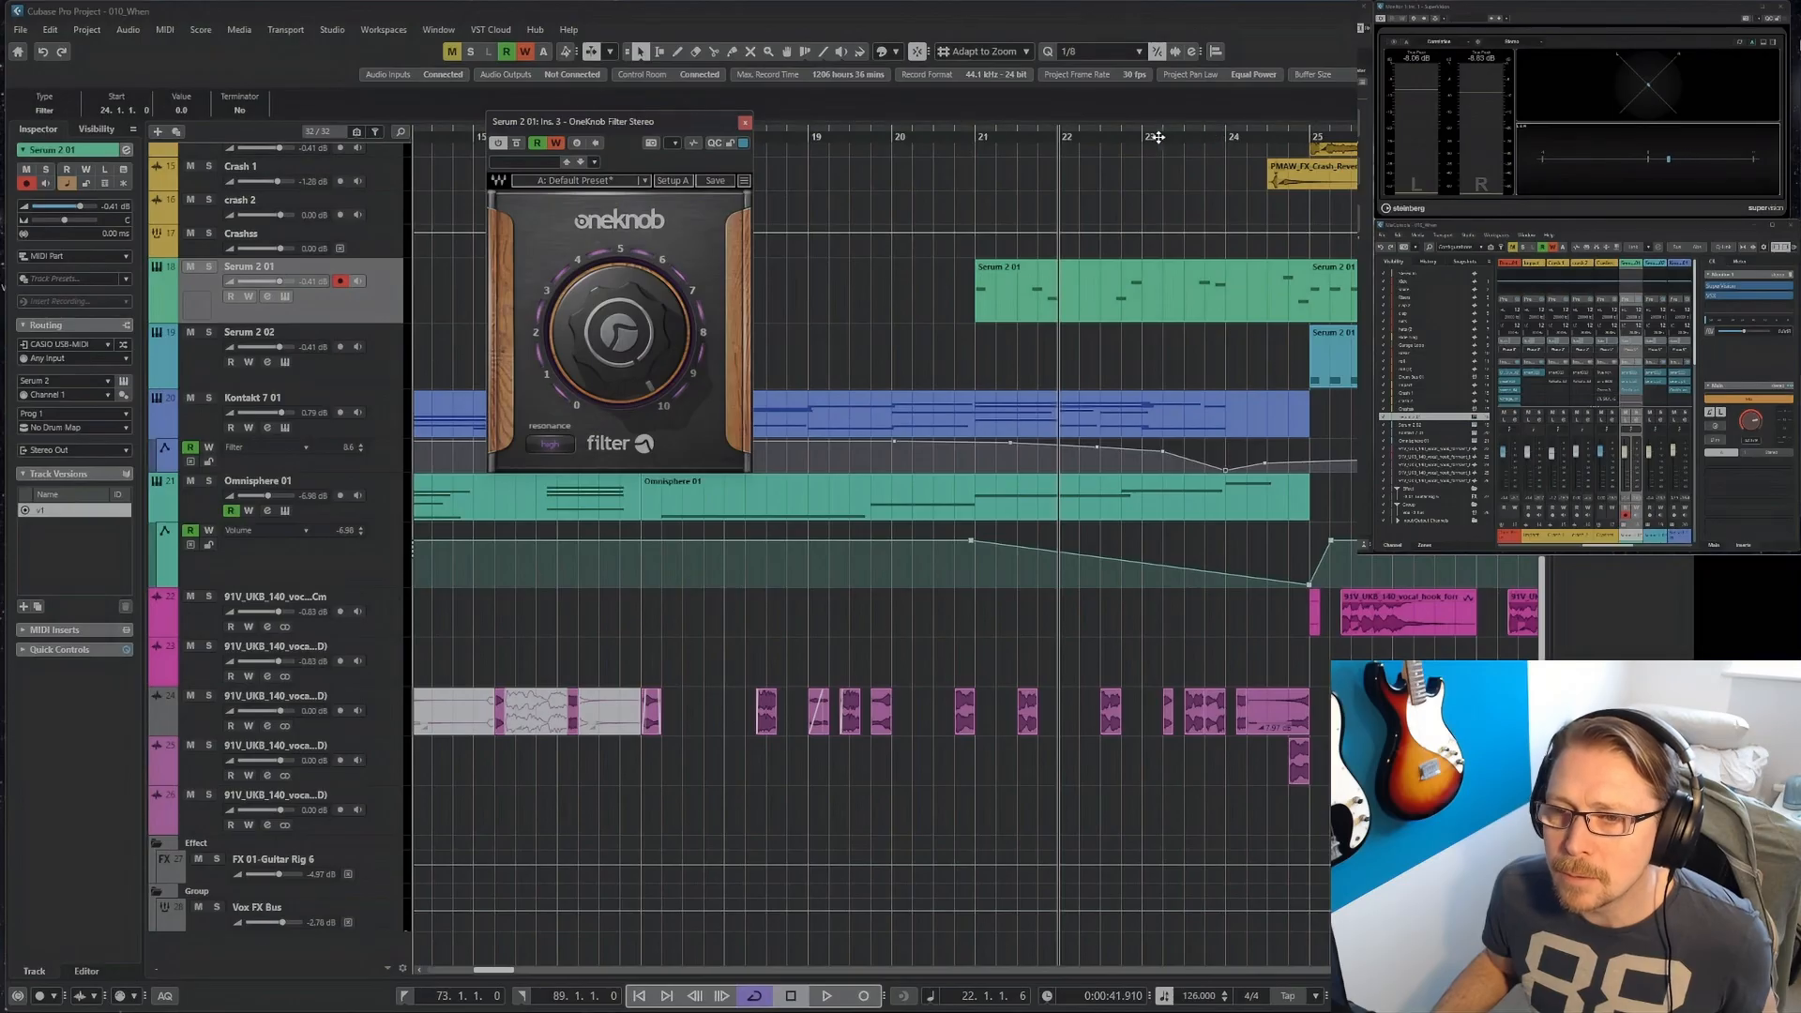
Record a short filter knob movement on Serum 2 01 during playback from bar 23.
{"action": "left_click_drag", "start_coordinate": [1159, 137], "coordinate": [1150, 175]}
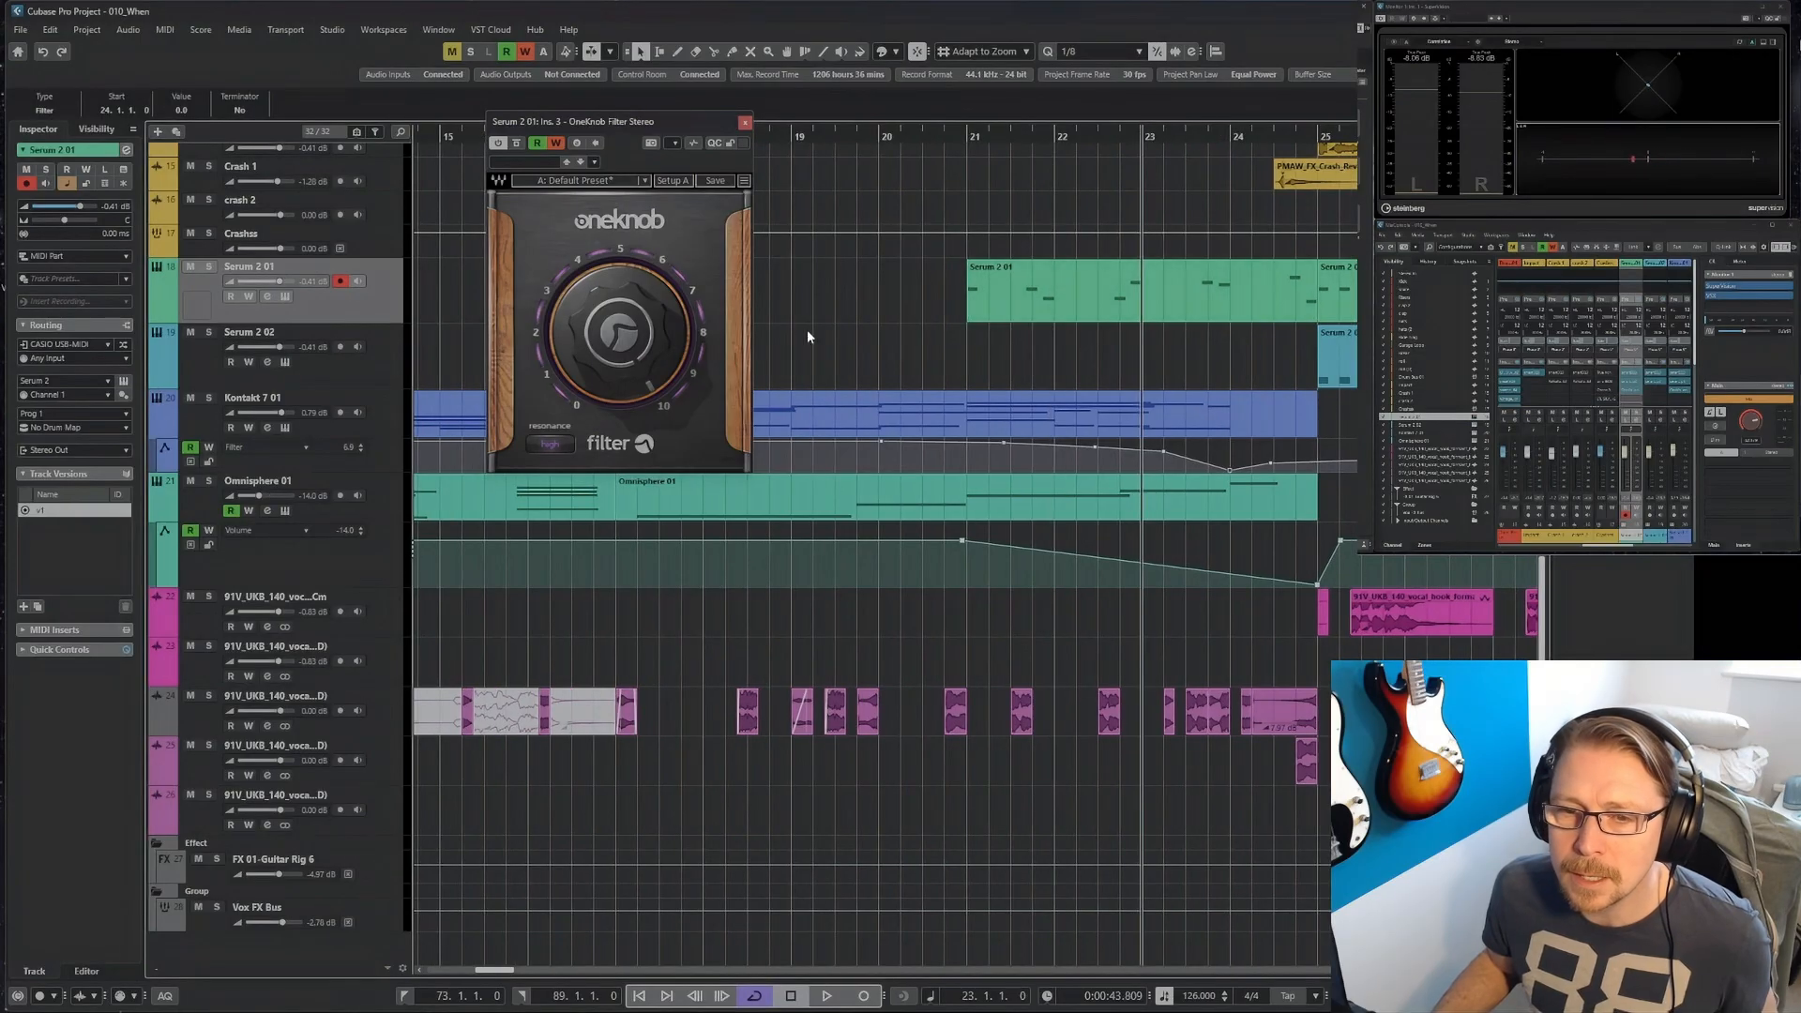
{"action": "key", "text": "space"}
{"action": "left_click_drag", "start_coordinate": [617, 325], "coordinate": [621, 332]}
{"action": "key", "text": "space"}
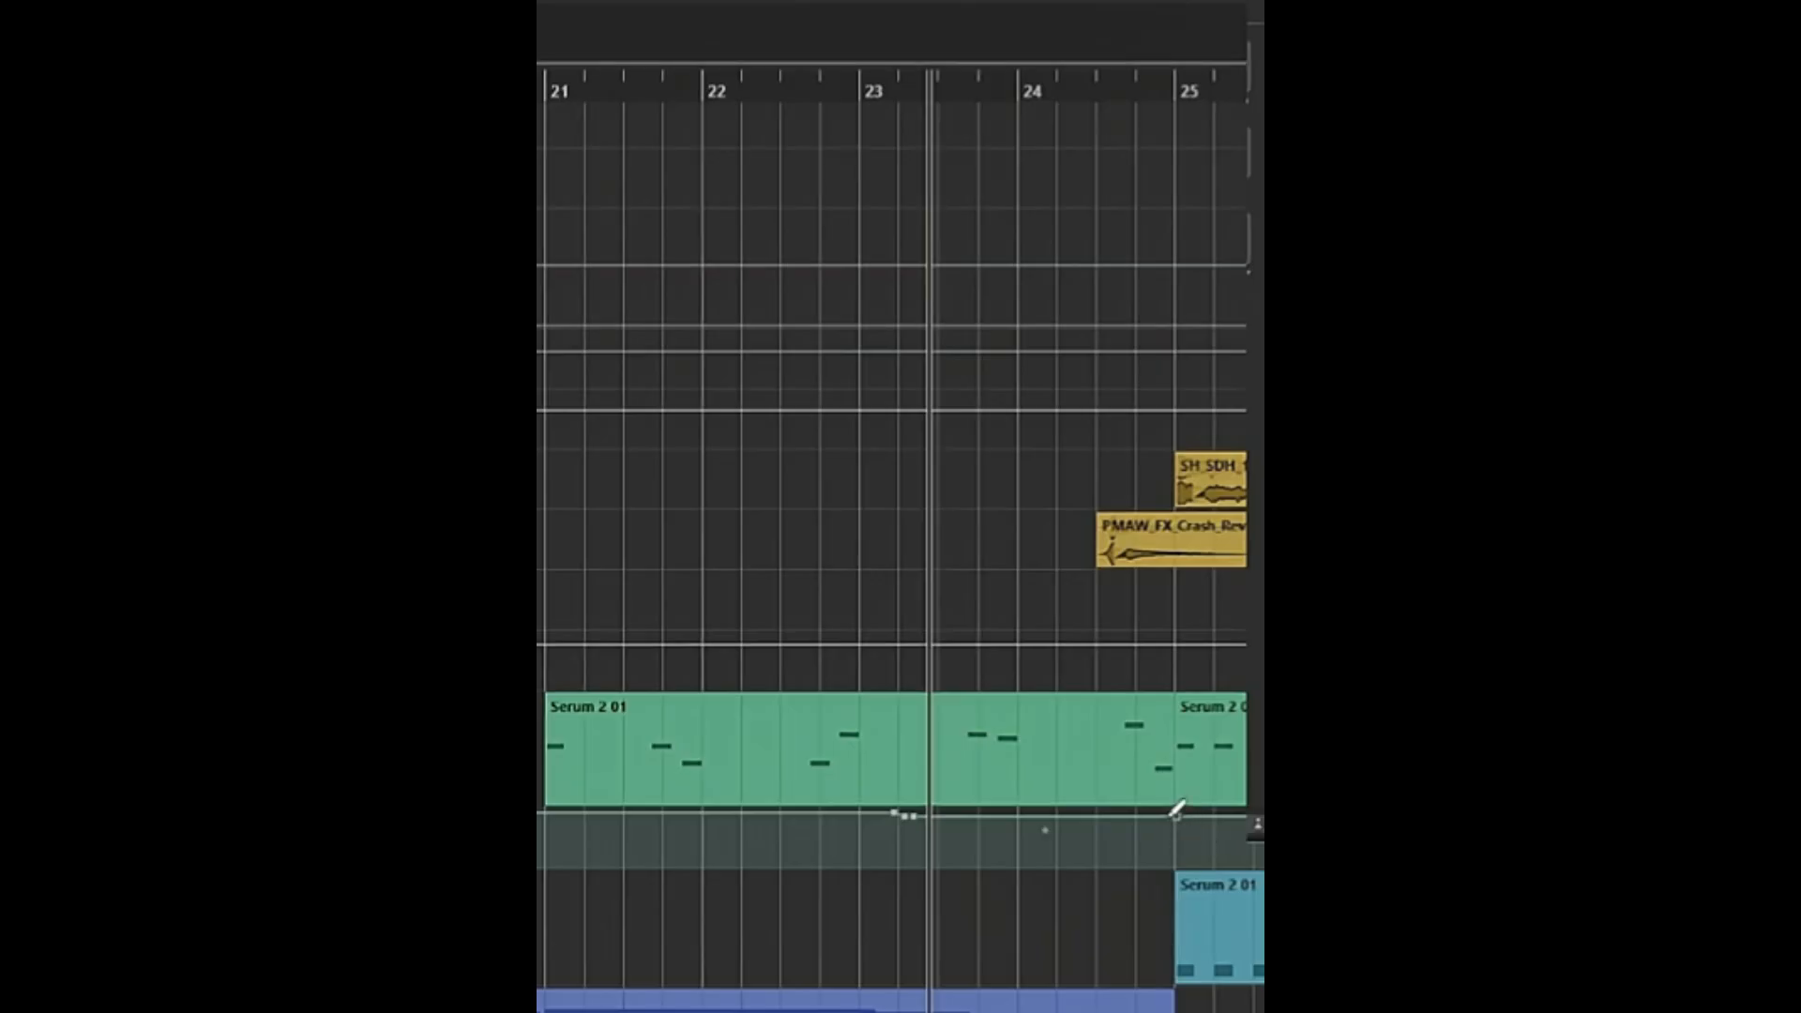
Curve the Serum 2 01 filter automation downwards into bar 25, then disable automation writing and close the plug-in.
{"action": "mouse_move", "coordinate": [1321, 541]}
{"action": "left_mouse_down"}
{"action": "mouse_move", "coordinate": [1327, 581]}
{"action": "mouse_move", "coordinate": [1245, 554]}
{"action": "left_mouse_up"}
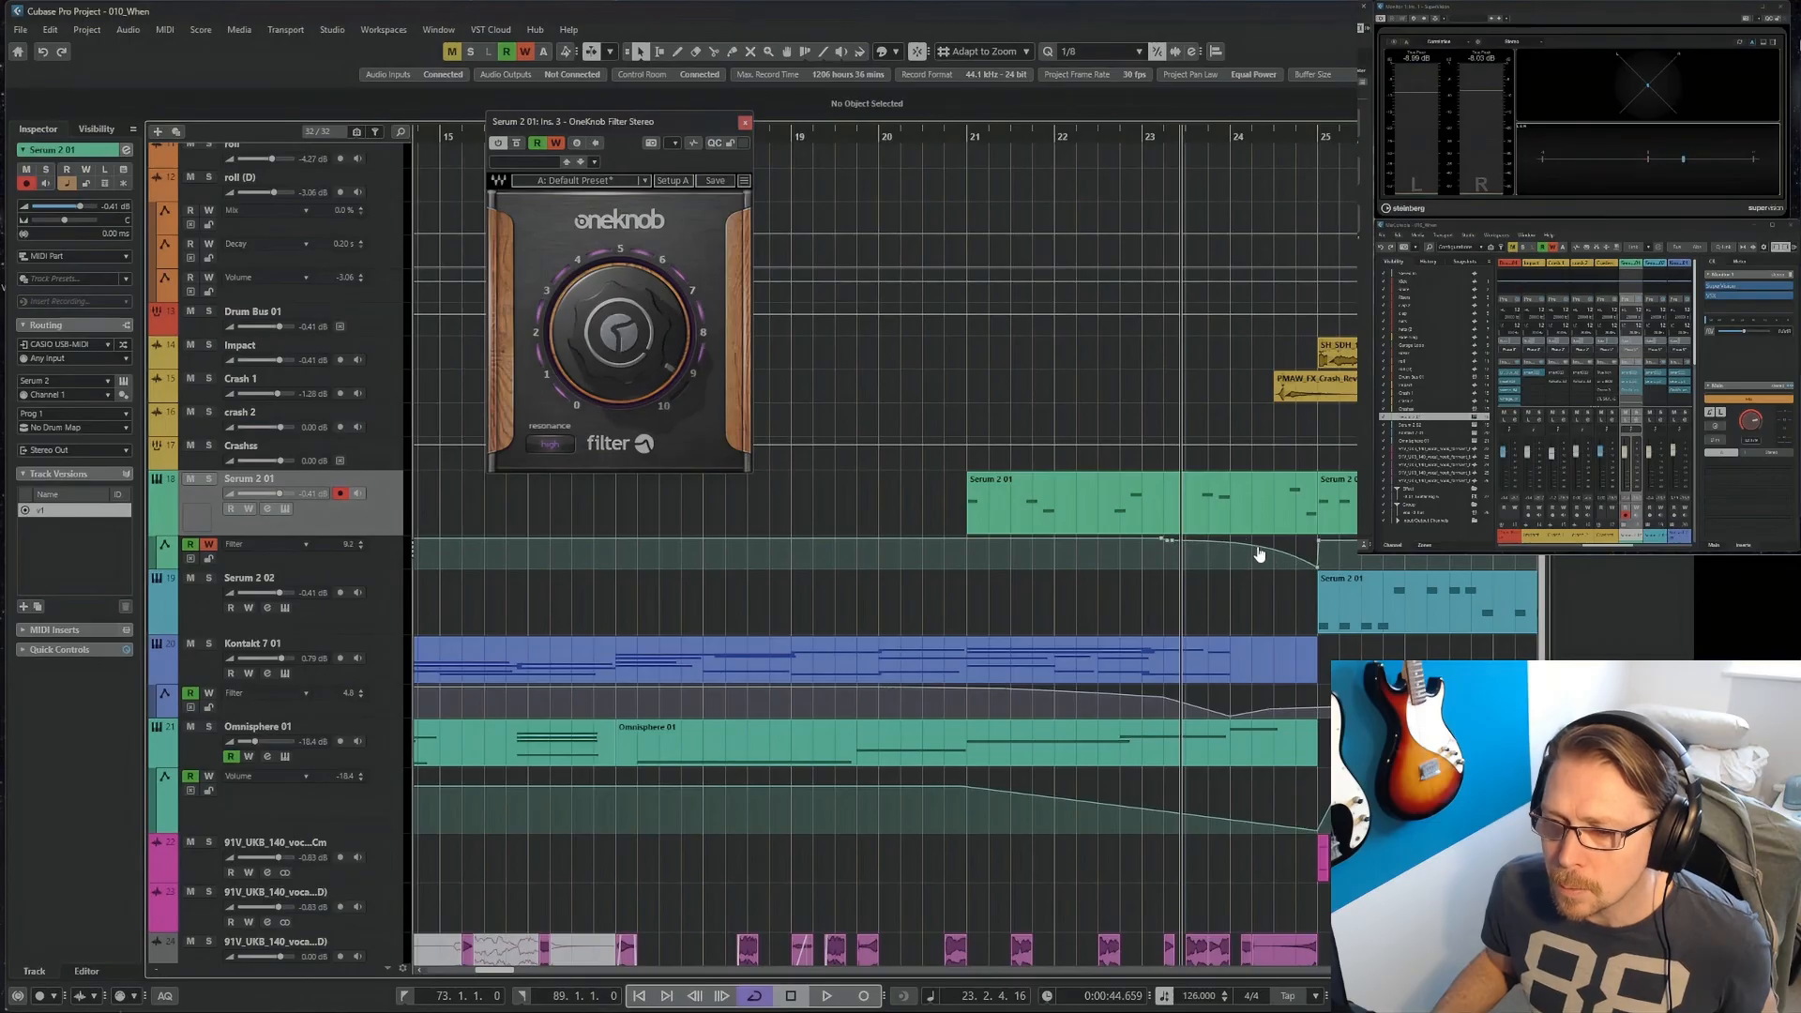
{"action": "left_click", "coordinate": [556, 142]}
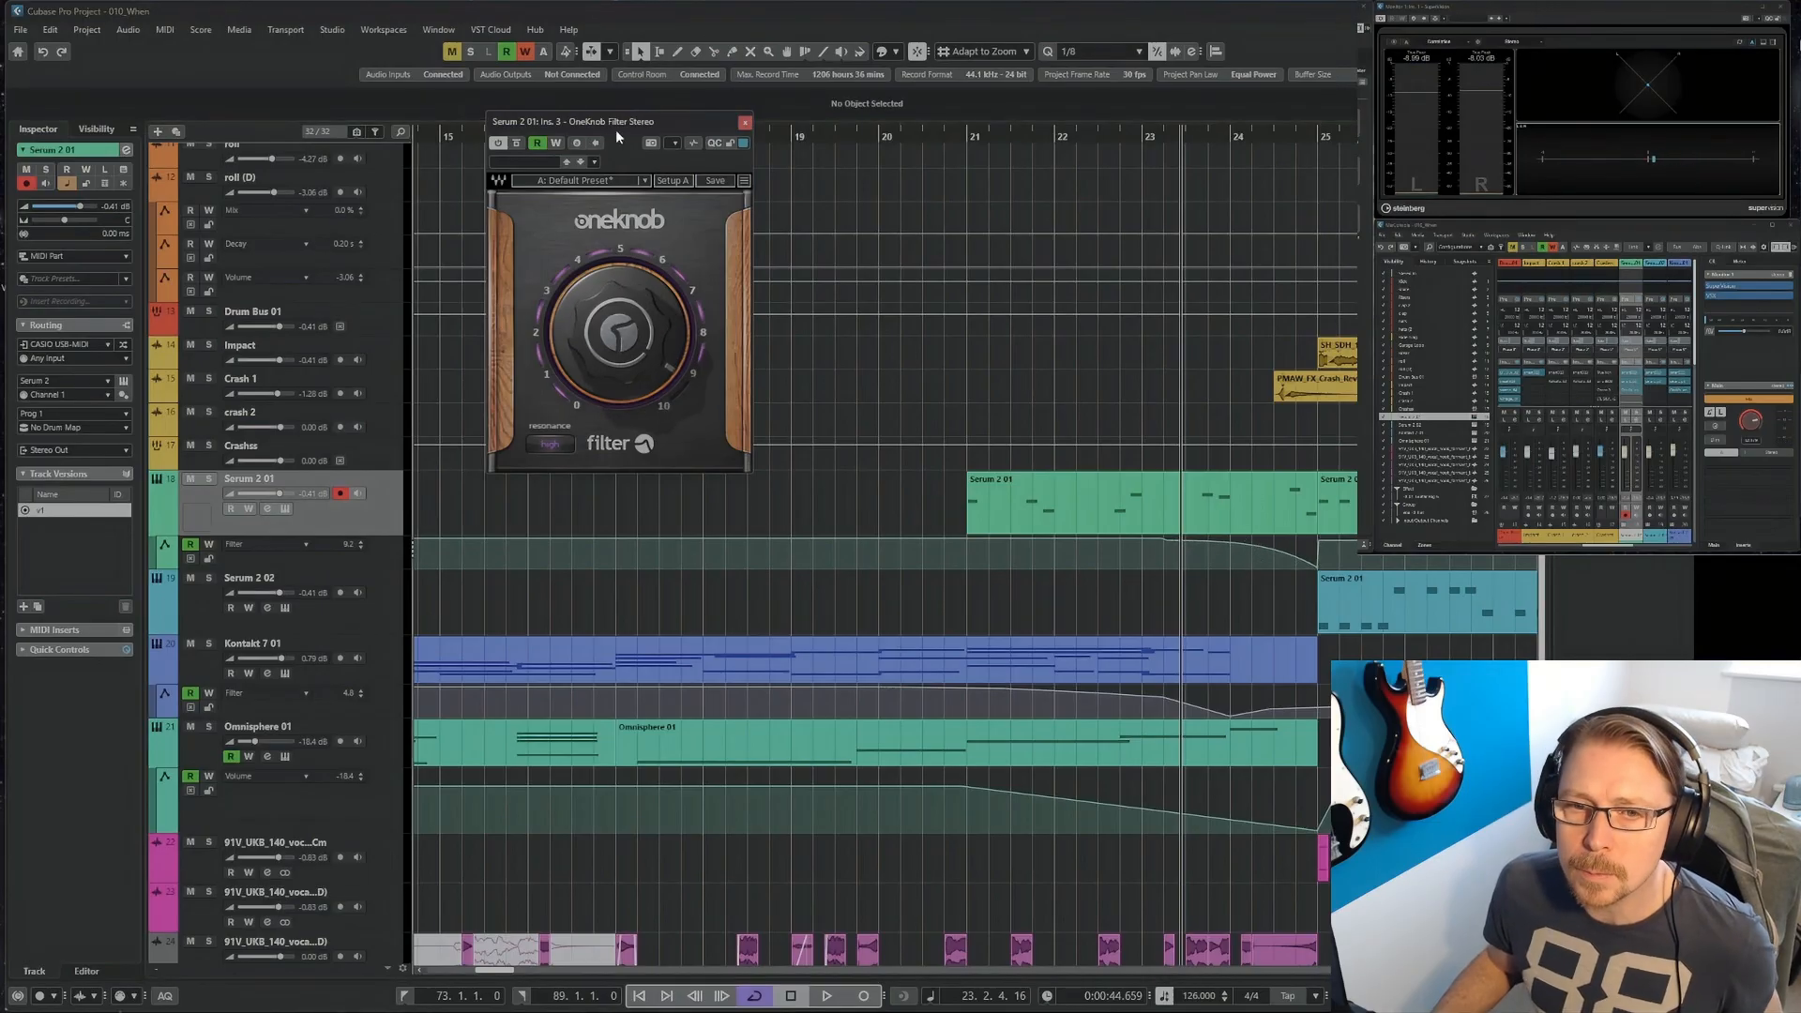
{"action": "left_click", "coordinate": [744, 124]}
Play the arrangement from bar 21 to review it, and place a crash event on the crash 2 track at bar 49.
{"action": "left_click", "coordinate": [977, 137]}
{"action": "key", "text": "space"}
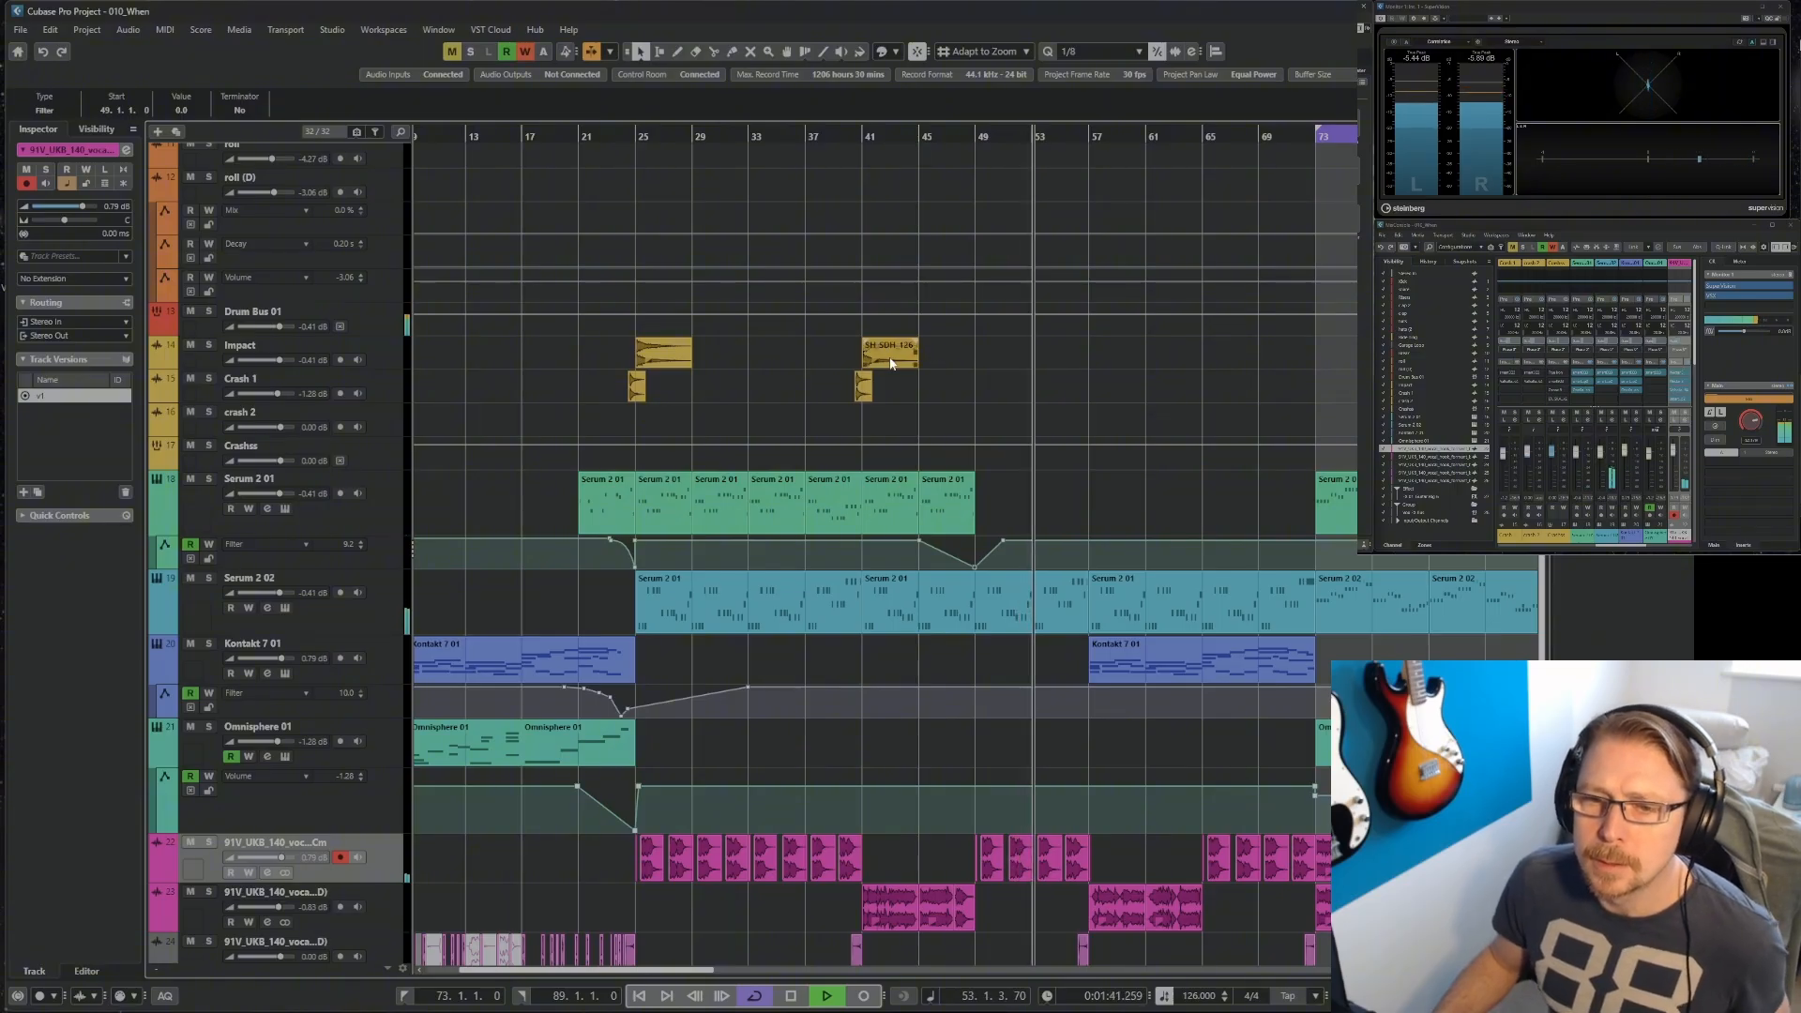
{"action": "scroll", "coordinate": [891, 361], "scroll_direction": "up", "scroll_amount": 3}
{"action": "key", "text": "space"}
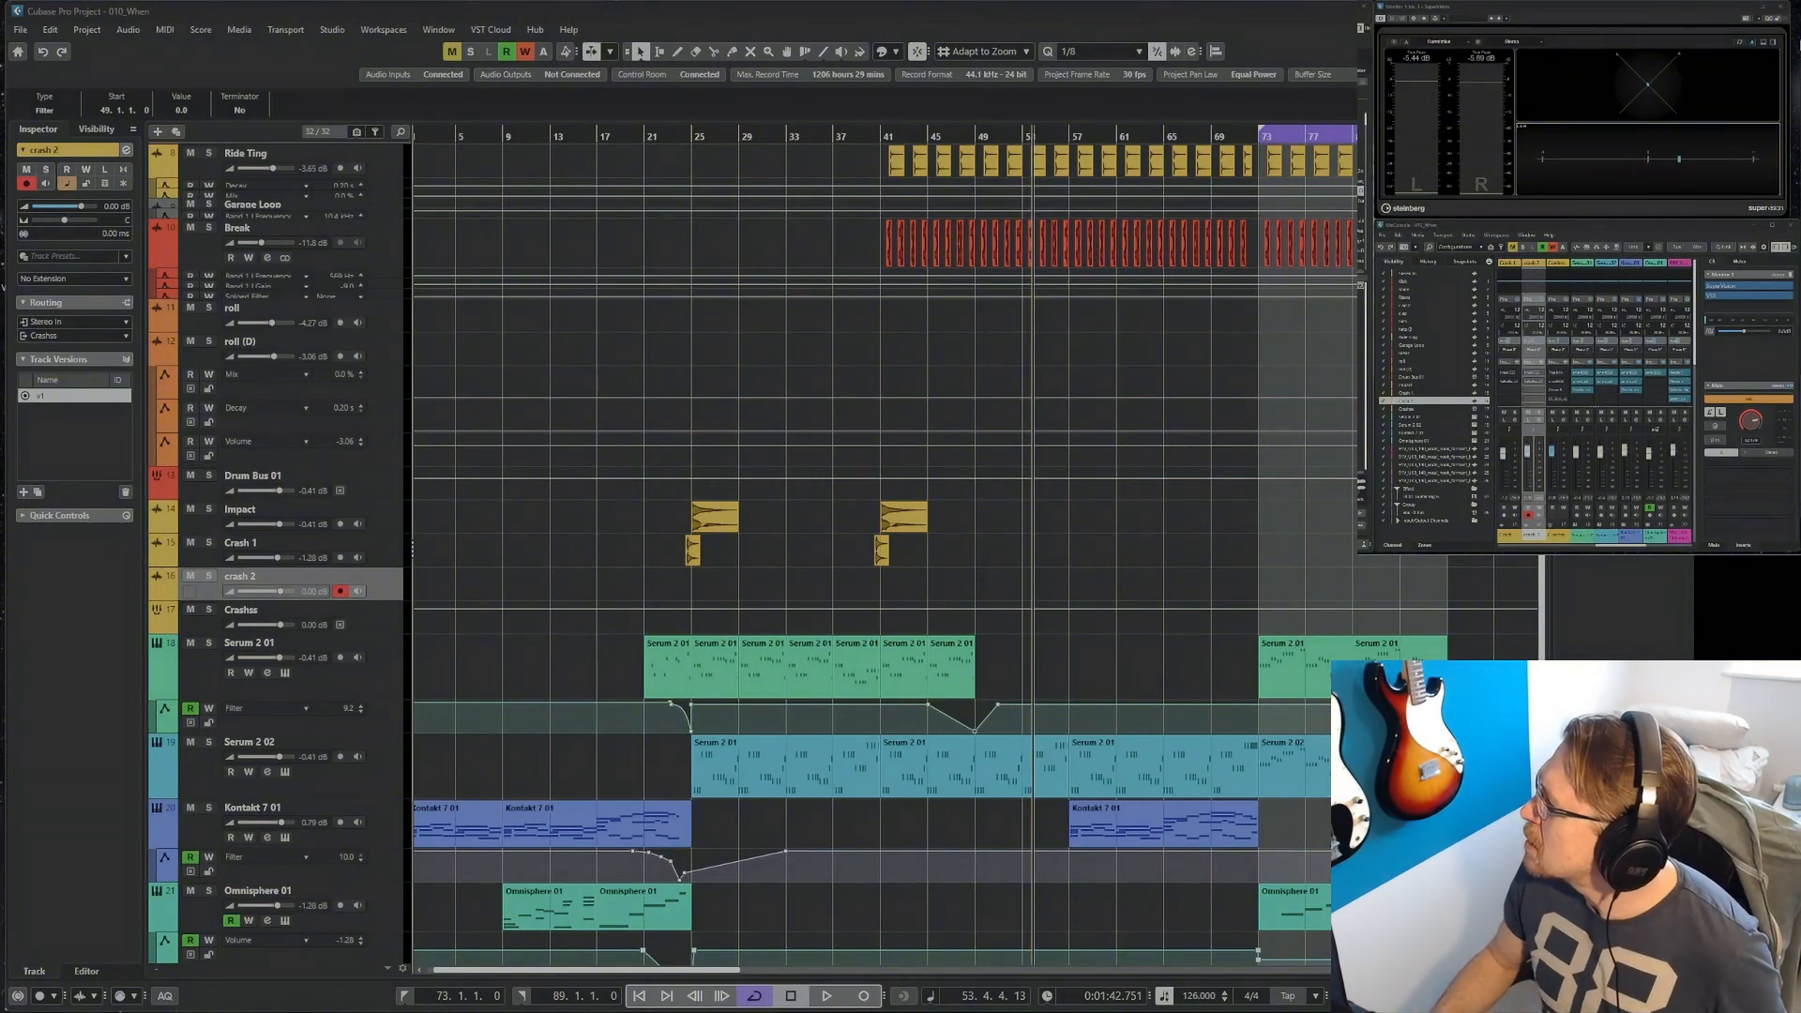
{"action": "left_click_drag", "start_coordinate": [1331, 569], "coordinate": [980, 593]}
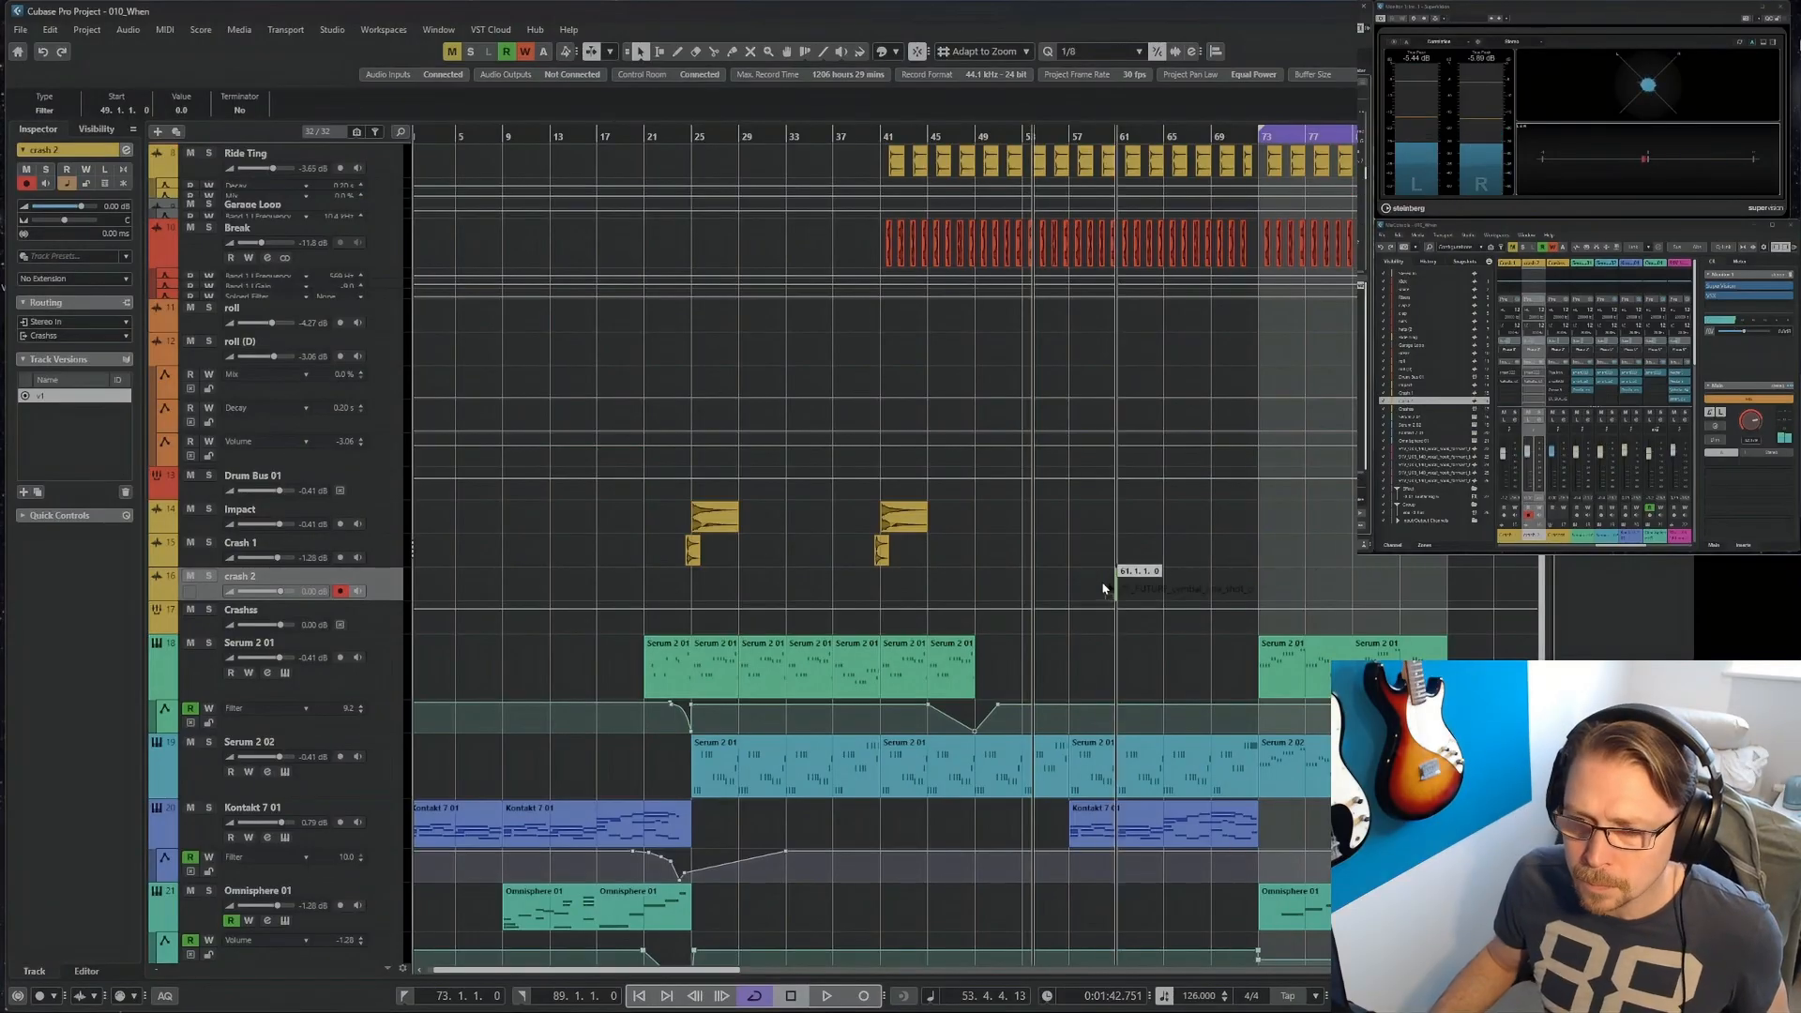
Shape the Kontakt 7 01 filter automation to curve down from bar 69 to its minimum at bar 73 and rise again by bar 77.
{"action": "scroll", "coordinate": [1214, 530], "scroll_direction": "down", "scroll_amount": 5}
{"action": "left_click", "coordinate": [1365, 758]}
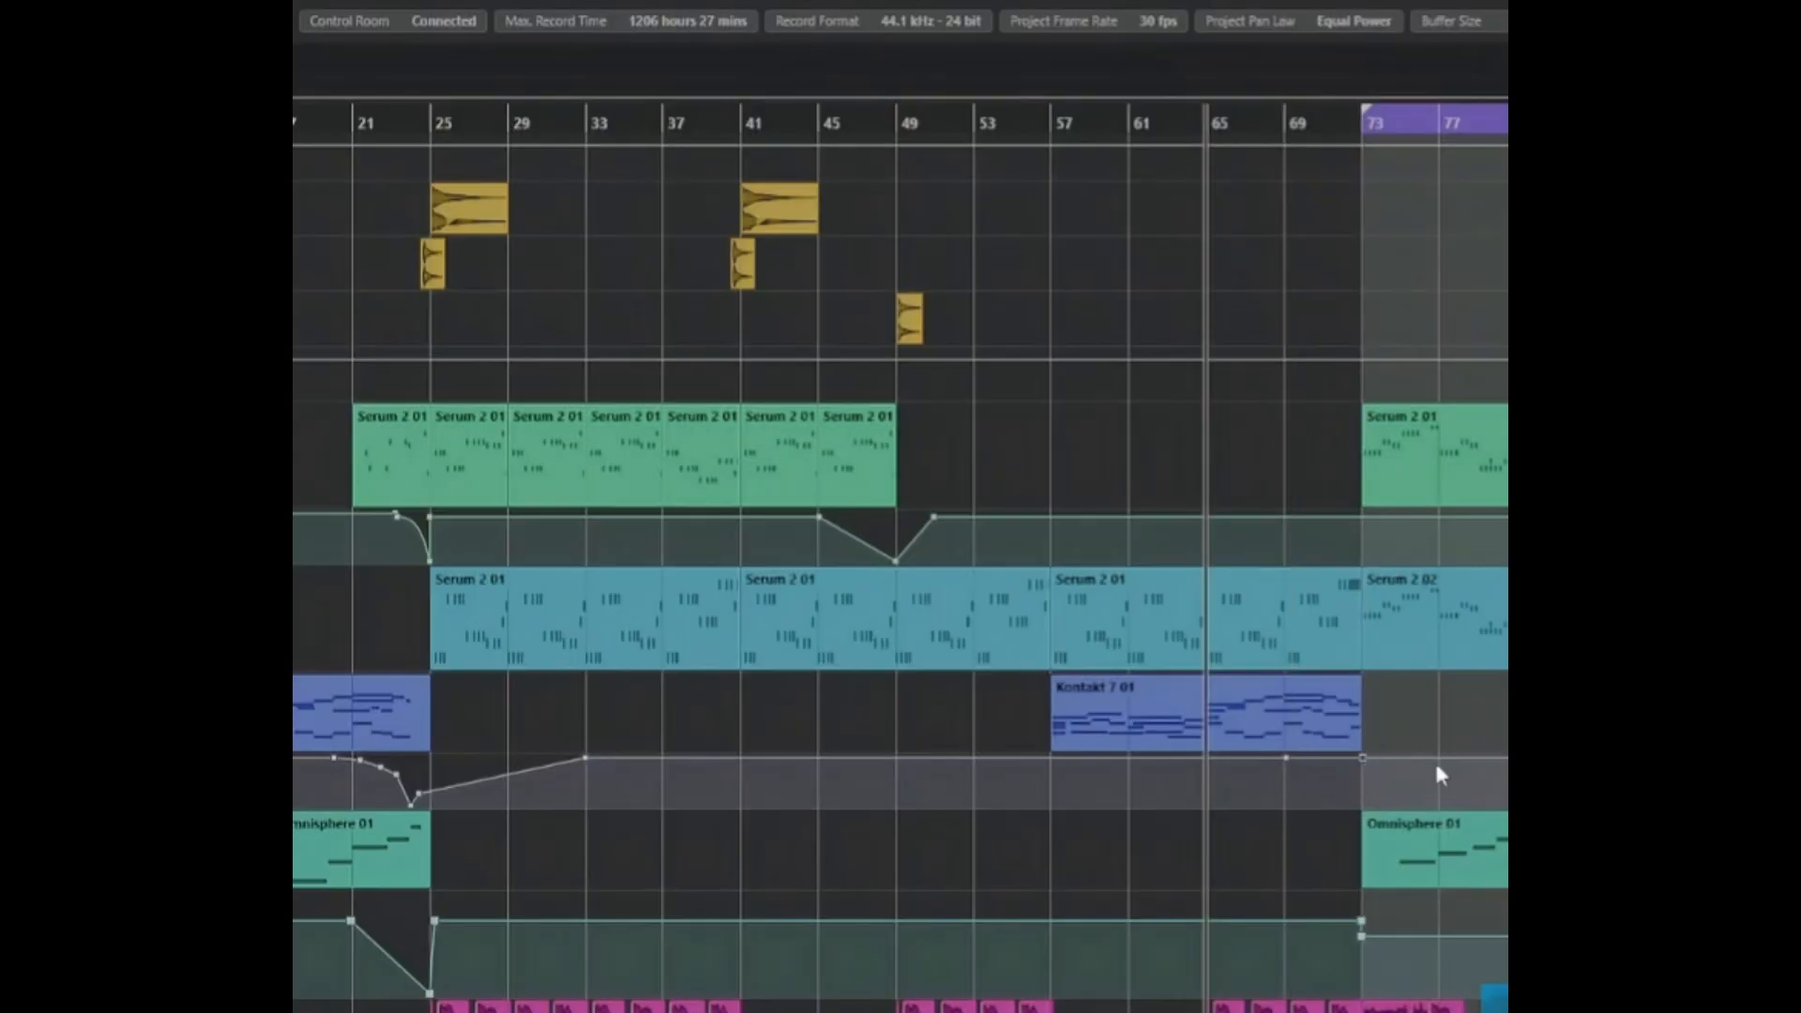
{"action": "left_click_drag", "start_coordinate": [1367, 761], "coordinate": [1362, 805]}
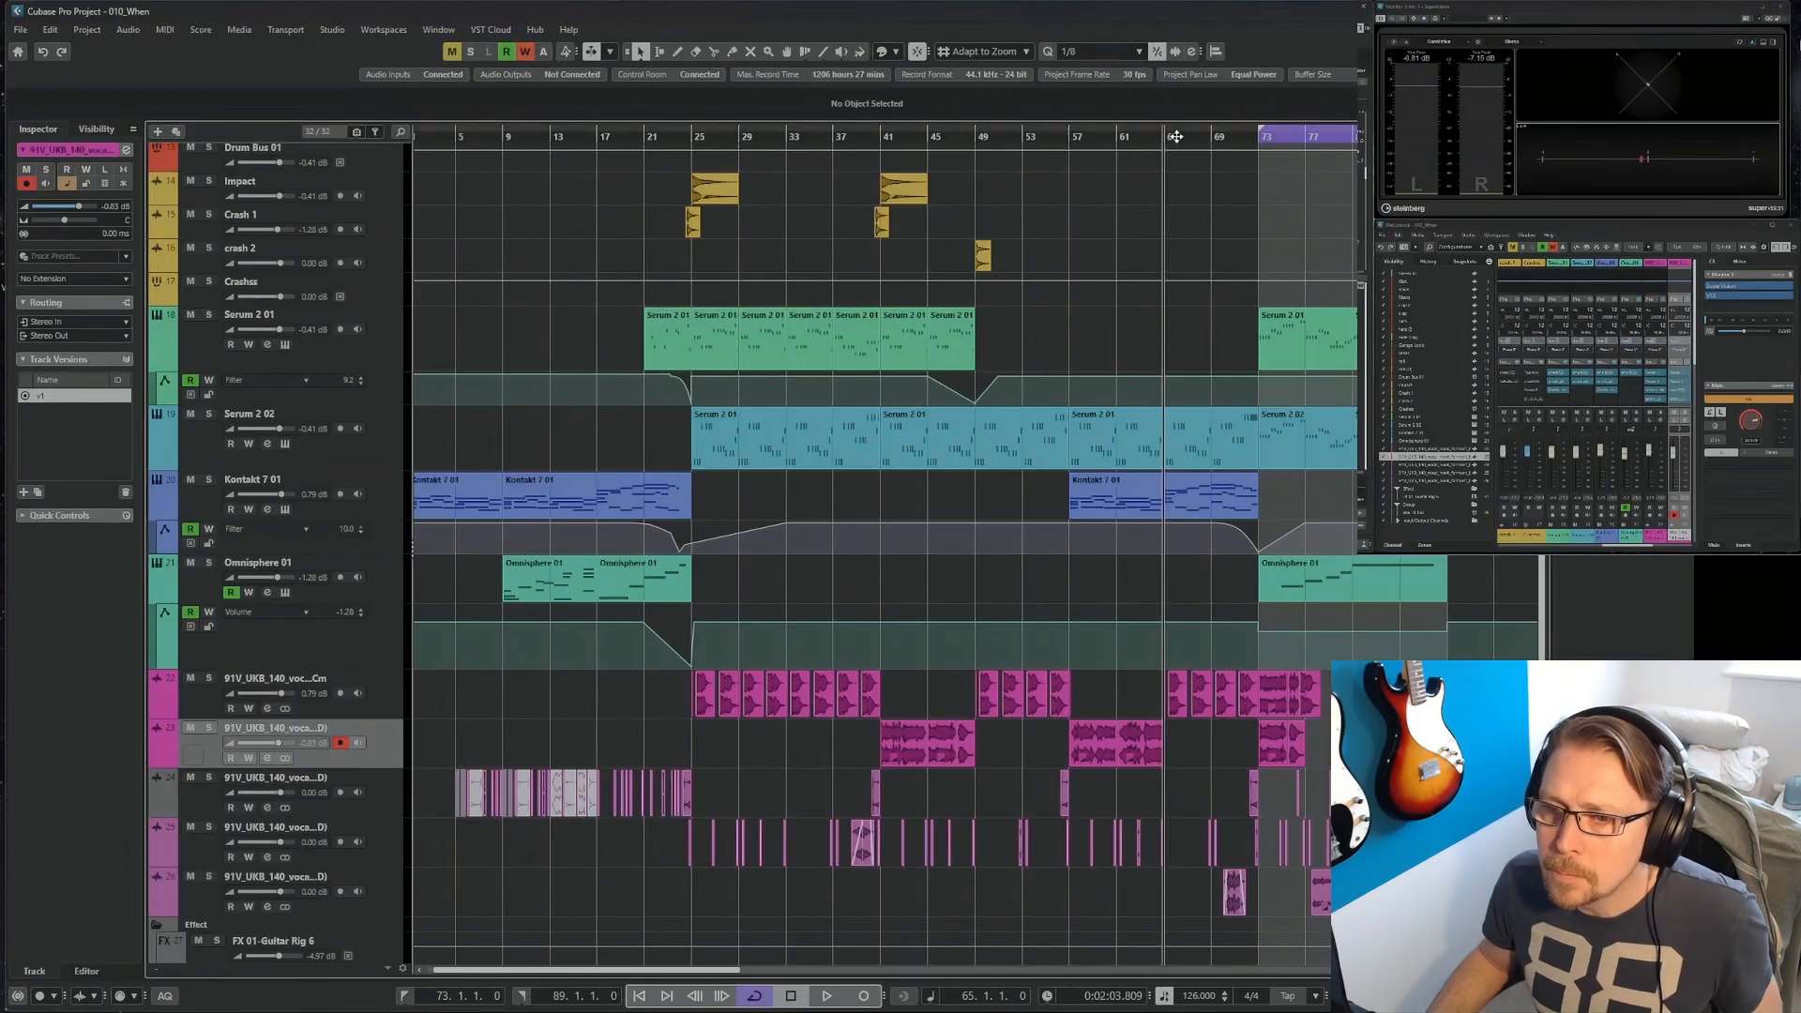
Play through the transition and the section at bars 73 to 89 to check how it sounds.
{"action": "key", "text": "space"}
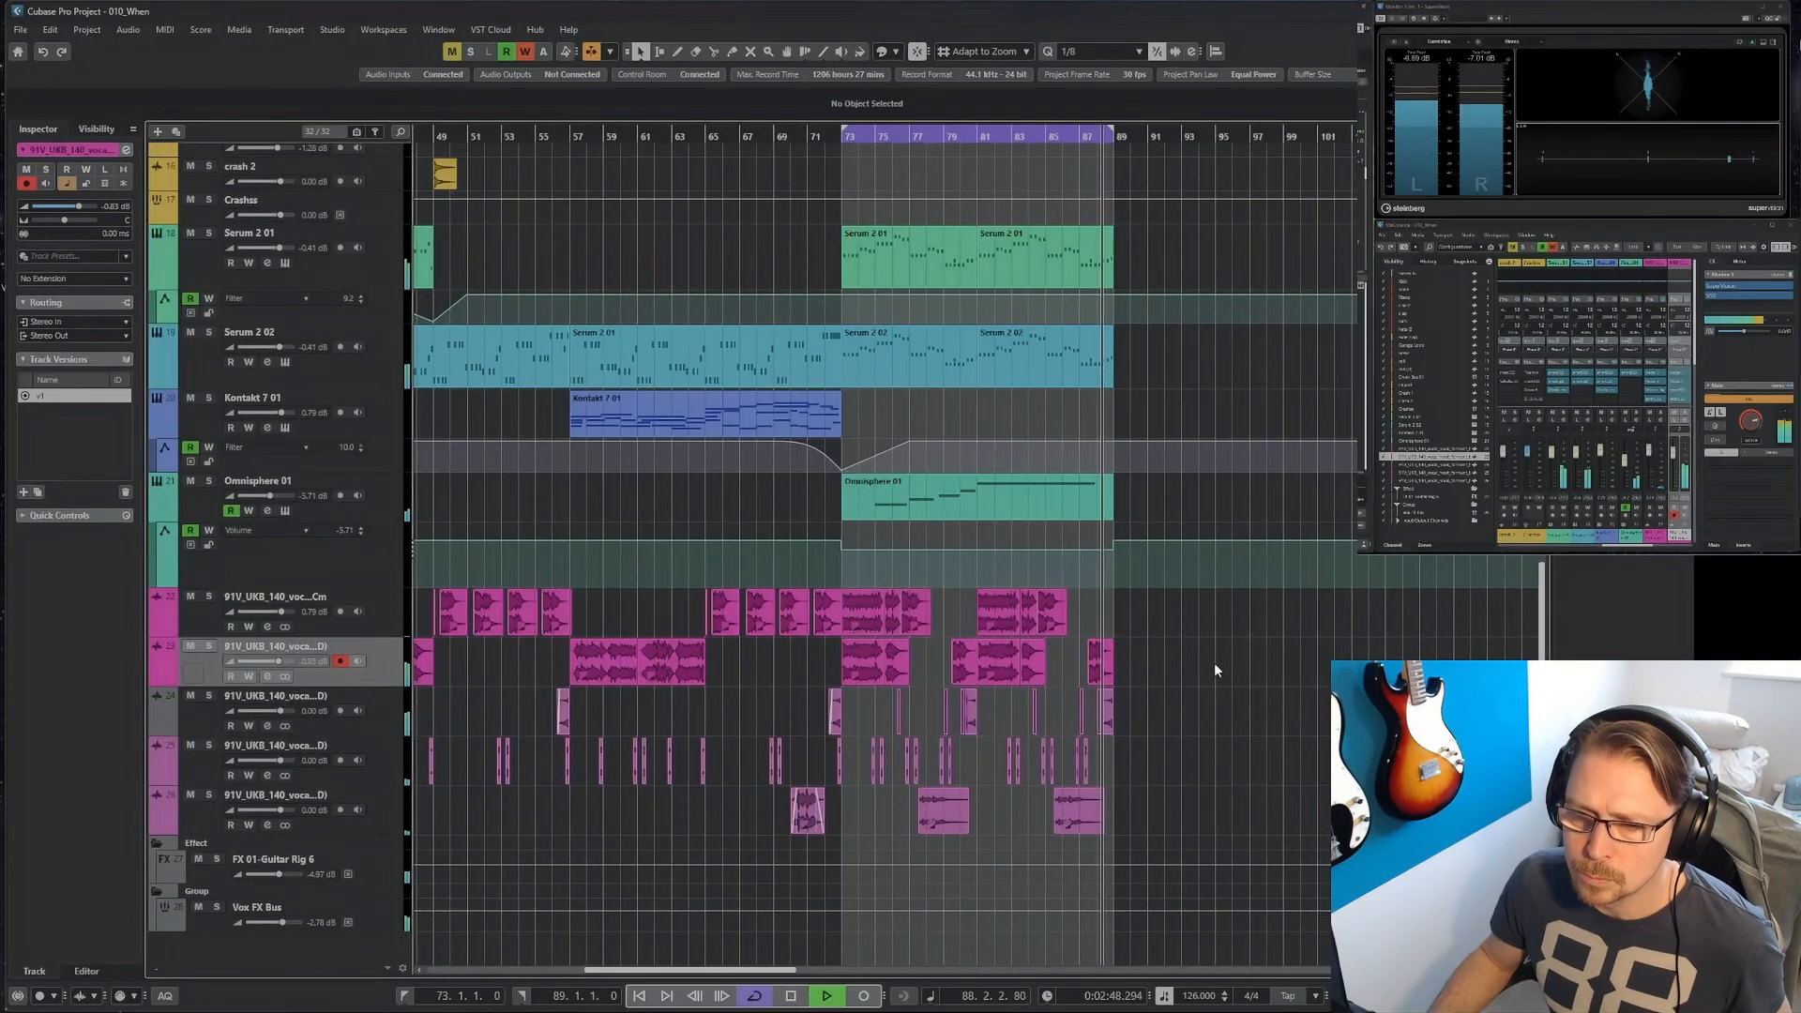
{"action": "scroll", "coordinate": [1212, 664], "scroll_direction": "up", "scroll_amount": 10}
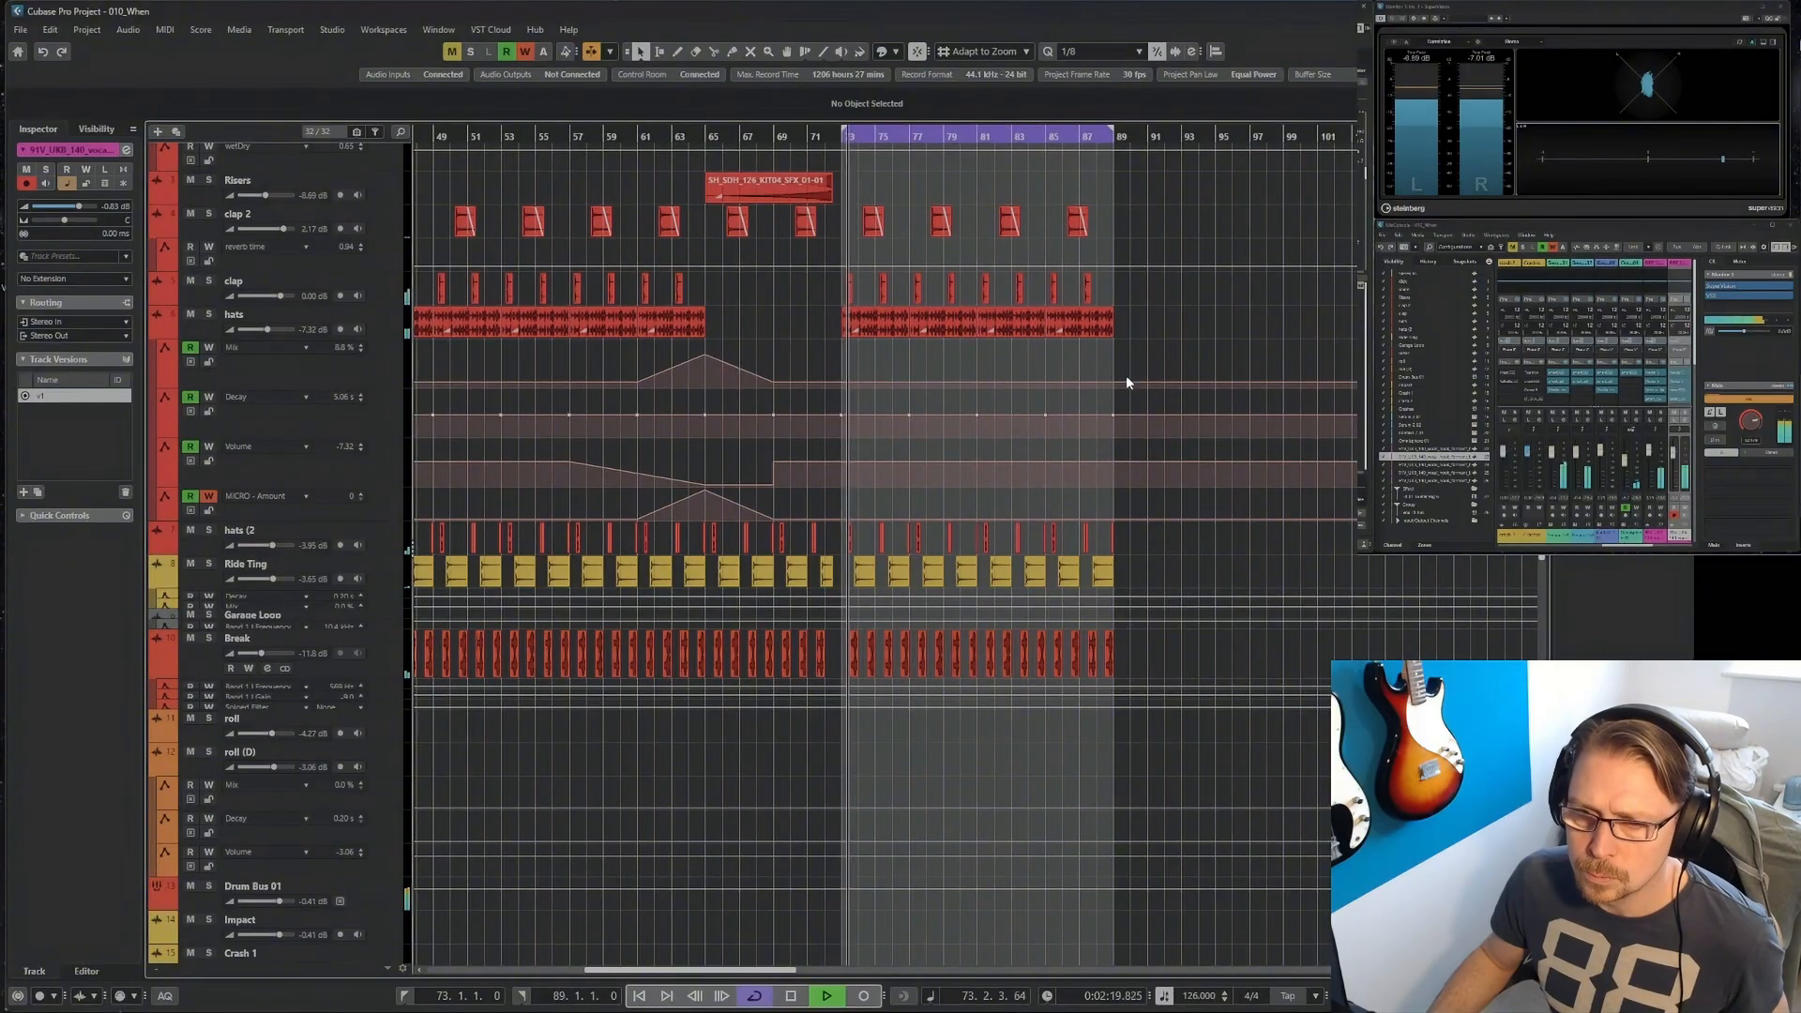
{"action": "key", "text": "space"}
Select the range from bar 73 to 89 across the drum tracks from Kick to Break and duplicate it at bar 89.
{"action": "scroll", "coordinate": [1156, 357], "scroll_direction": "up", "scroll_amount": 3}
{"action": "right_click", "coordinate": [1156, 204]}
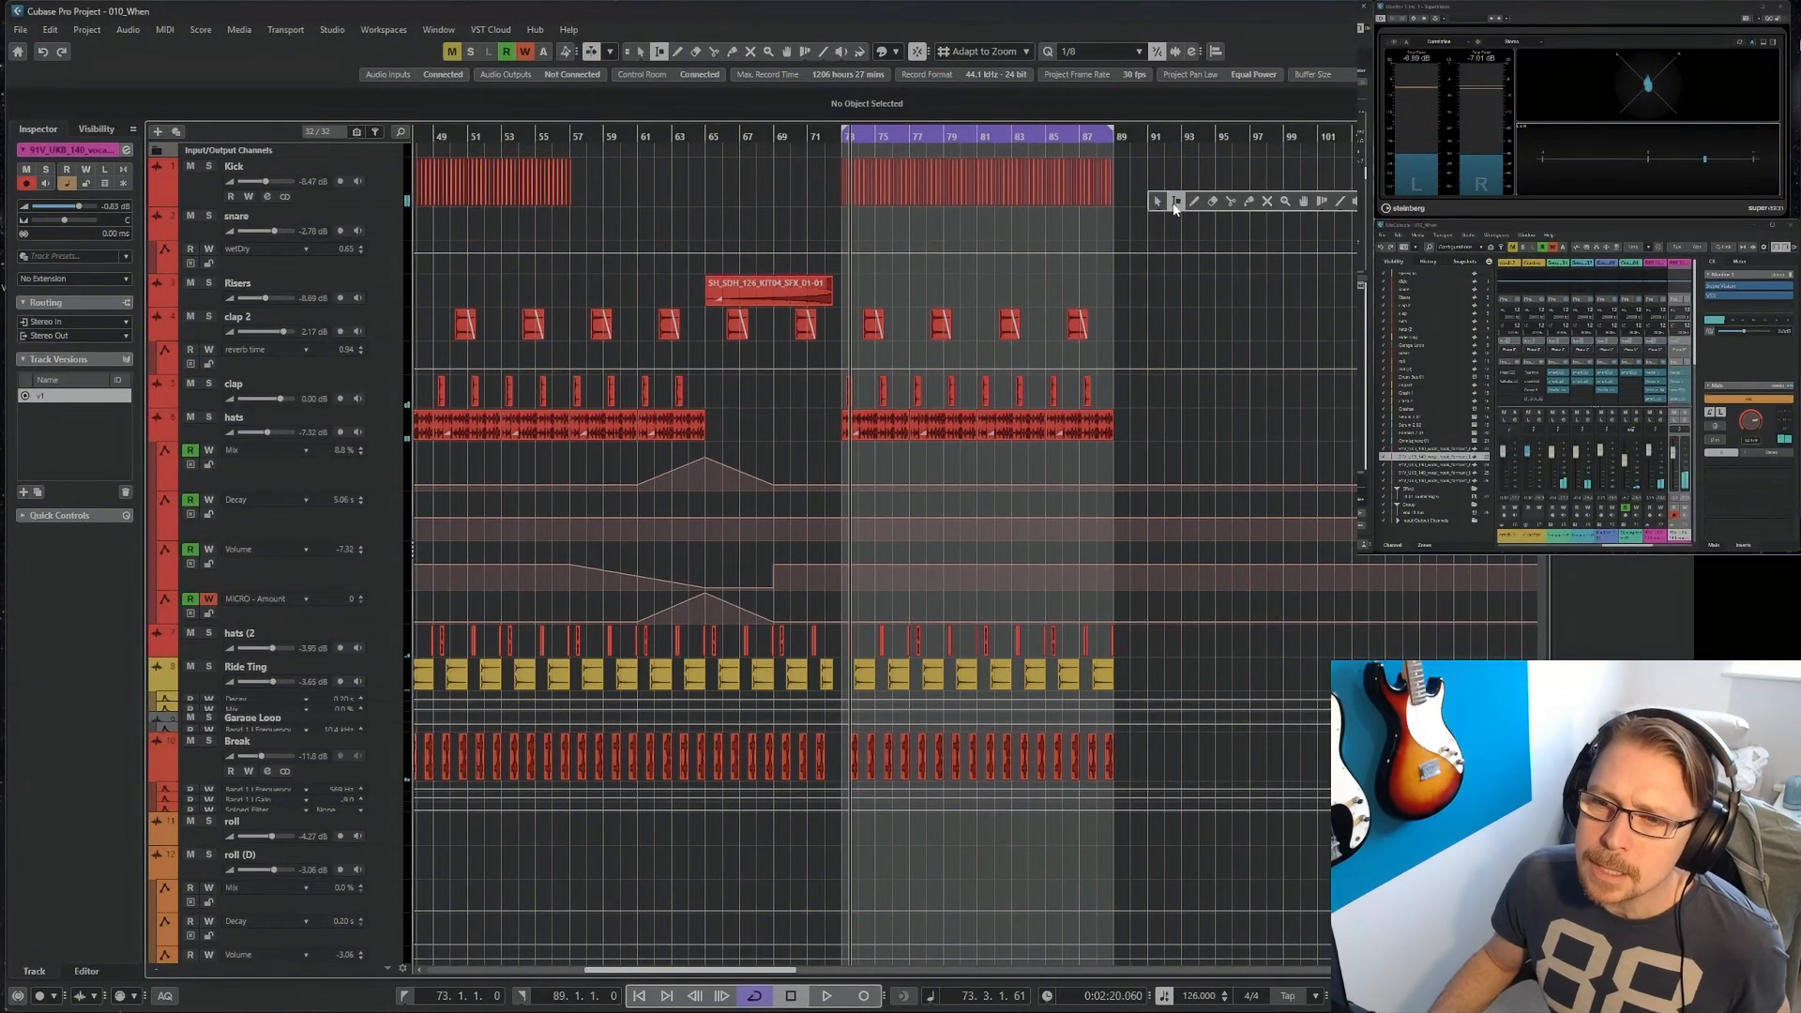
{"action": "left_click", "coordinate": [1175, 202]}
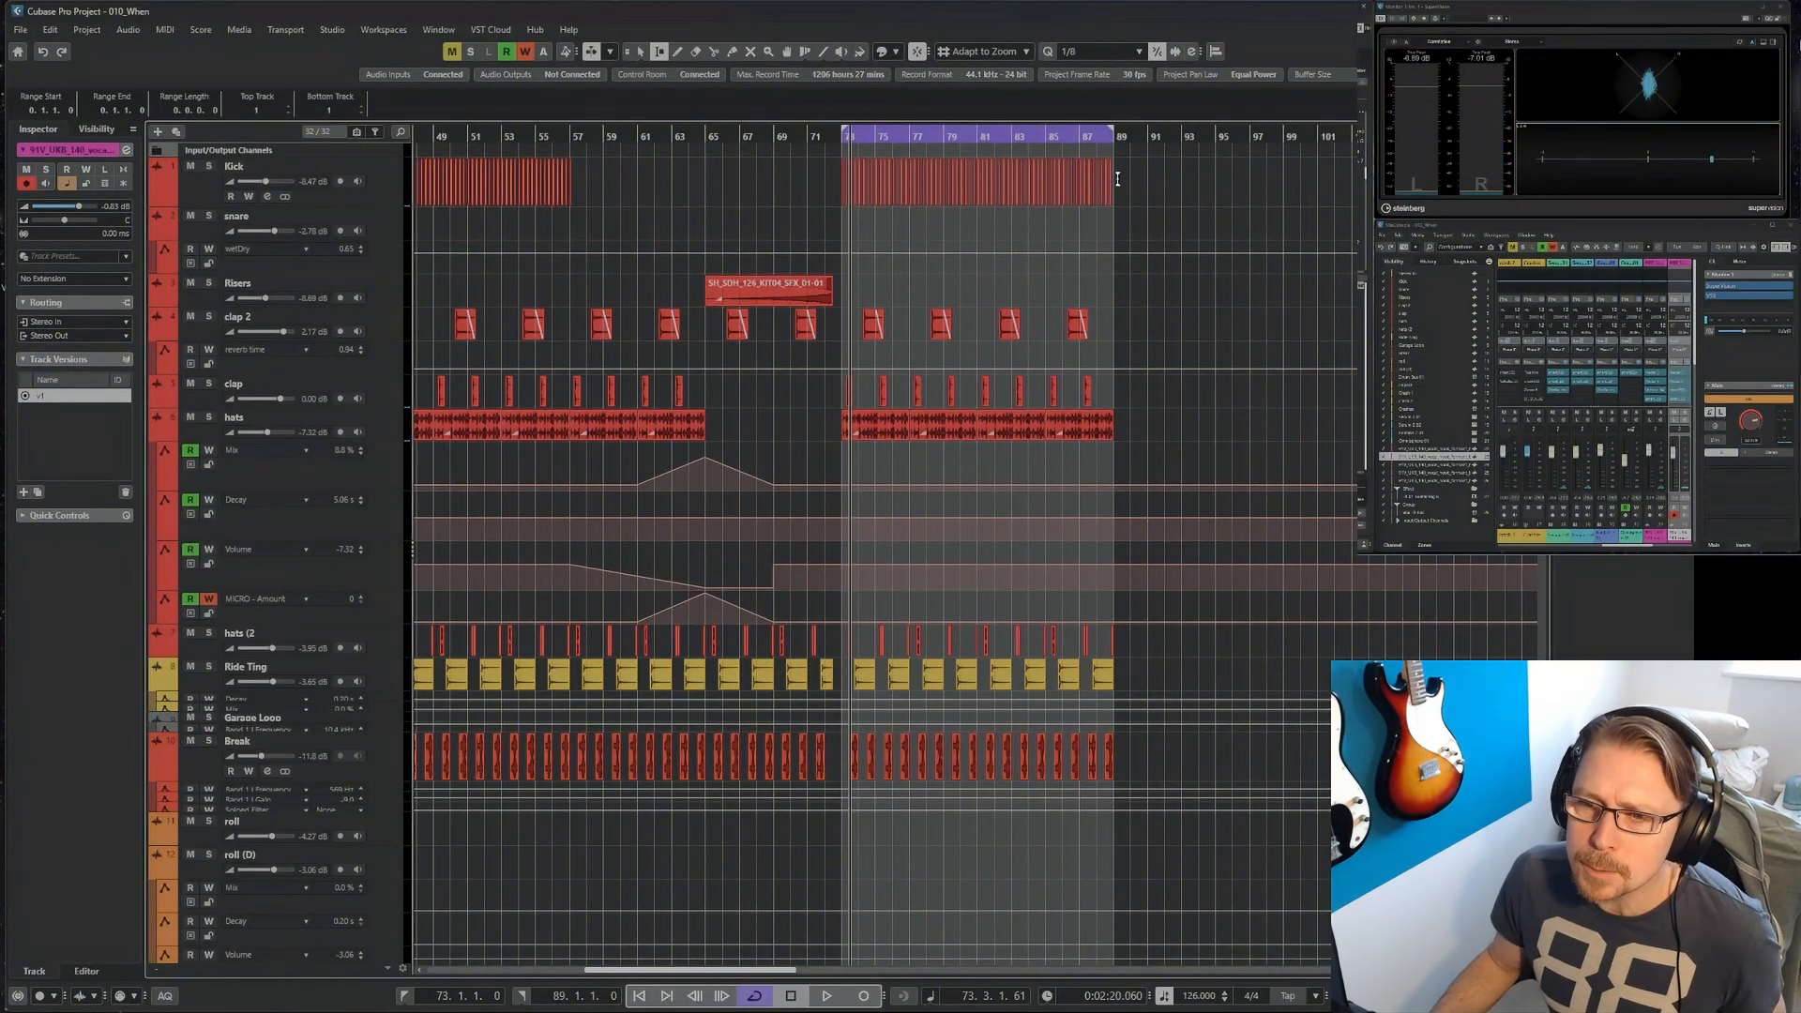
{"action": "left_click_drag", "start_coordinate": [1117, 181], "coordinate": [849, 764]}
{"action": "key", "text": "ctrl+d"}
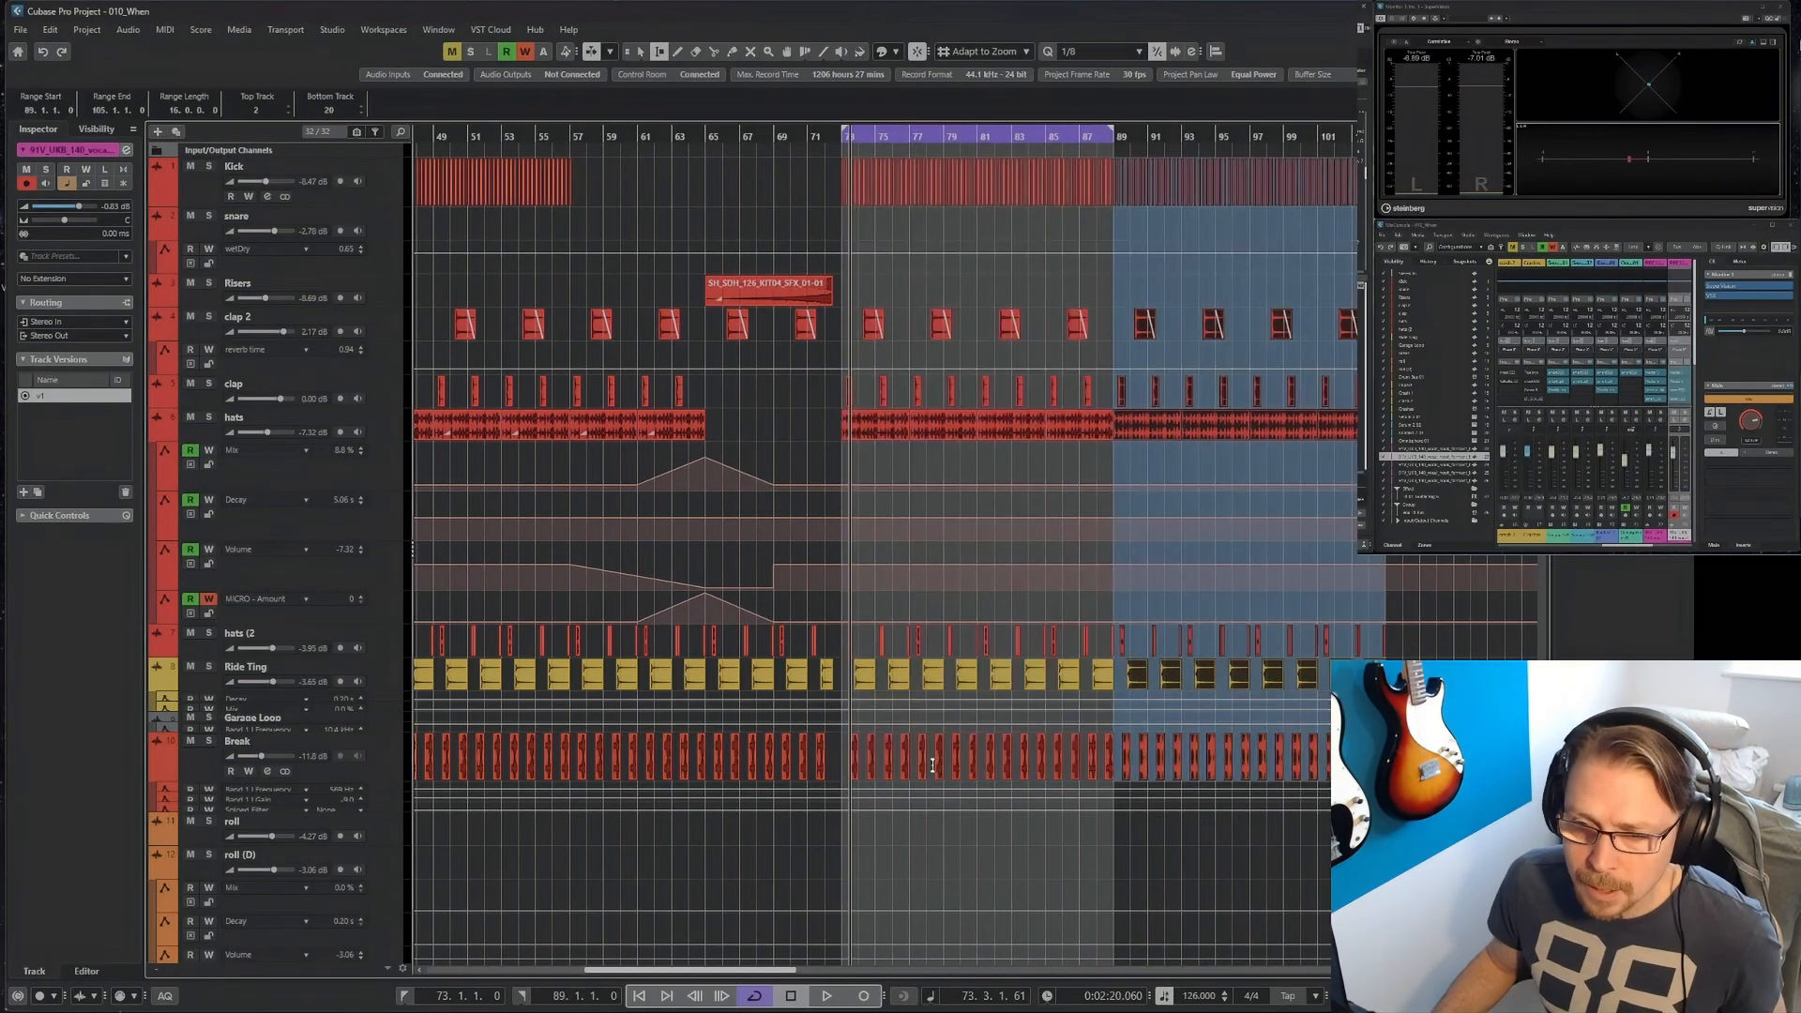
Delete the Break track's events between bars 73 and 89.
{"action": "key", "text": "1"}
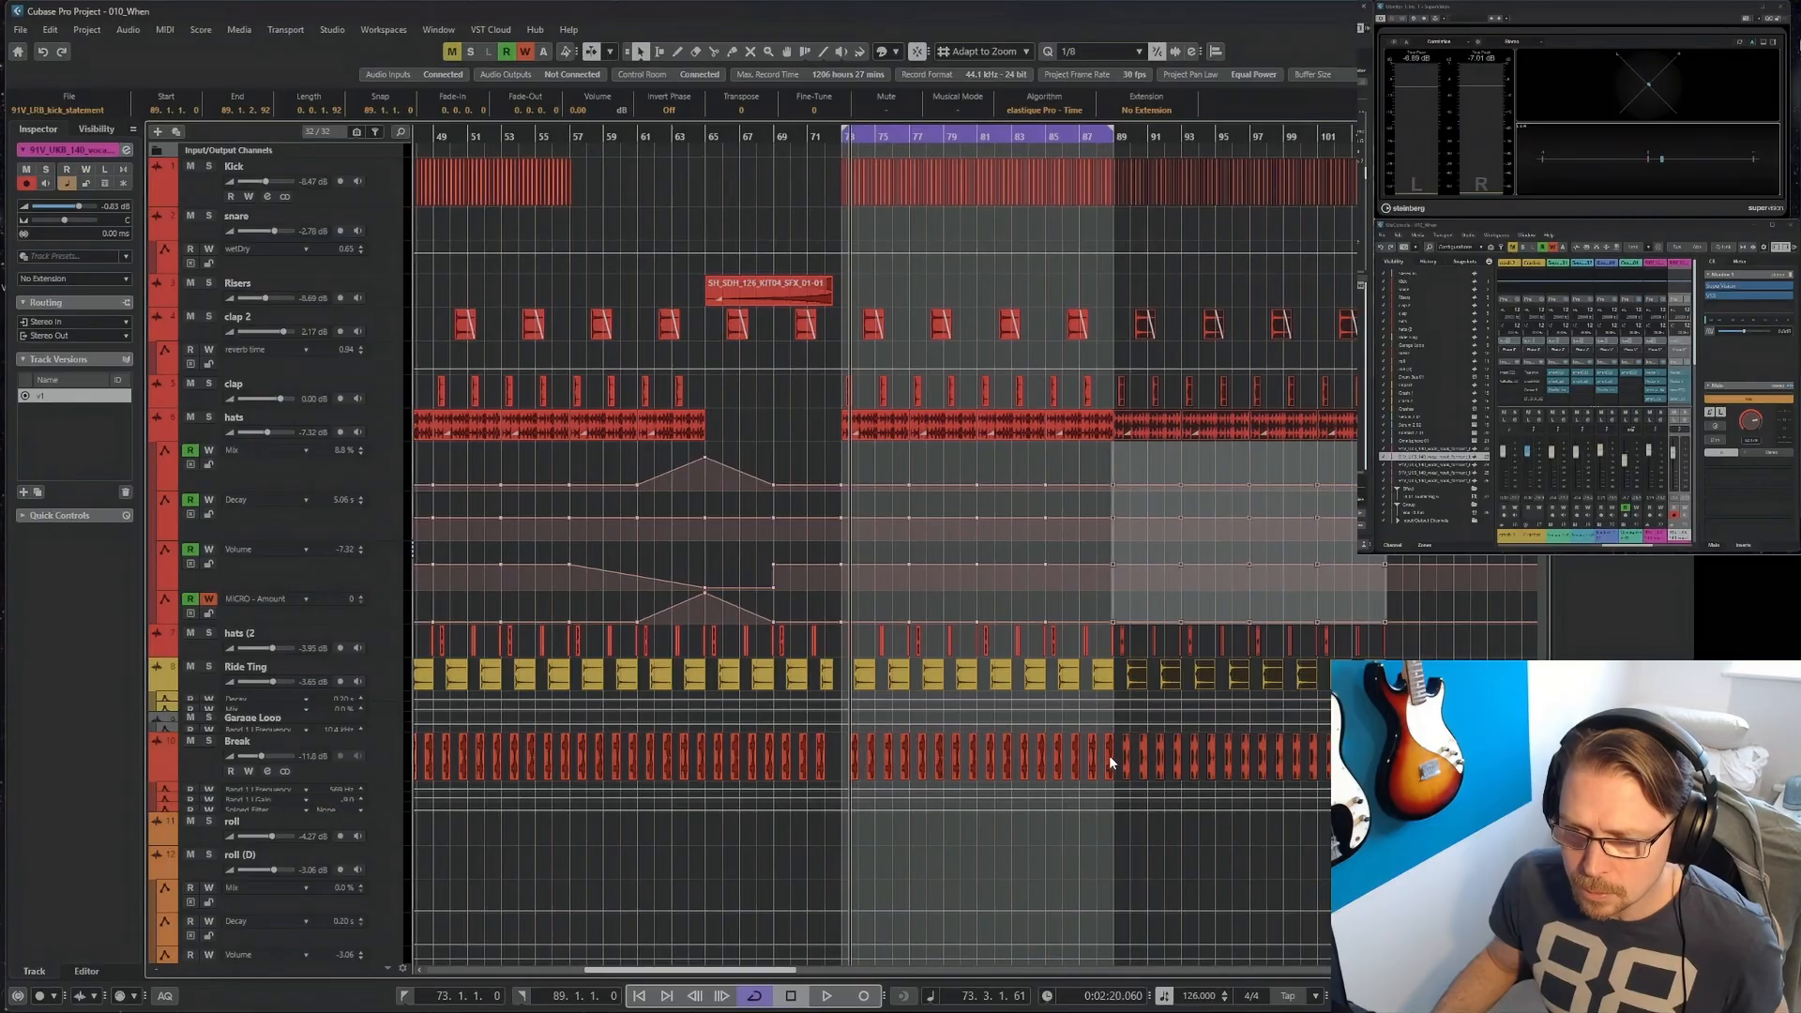
{"action": "left_click_drag", "start_coordinate": [1108, 756], "coordinate": [853, 741]}
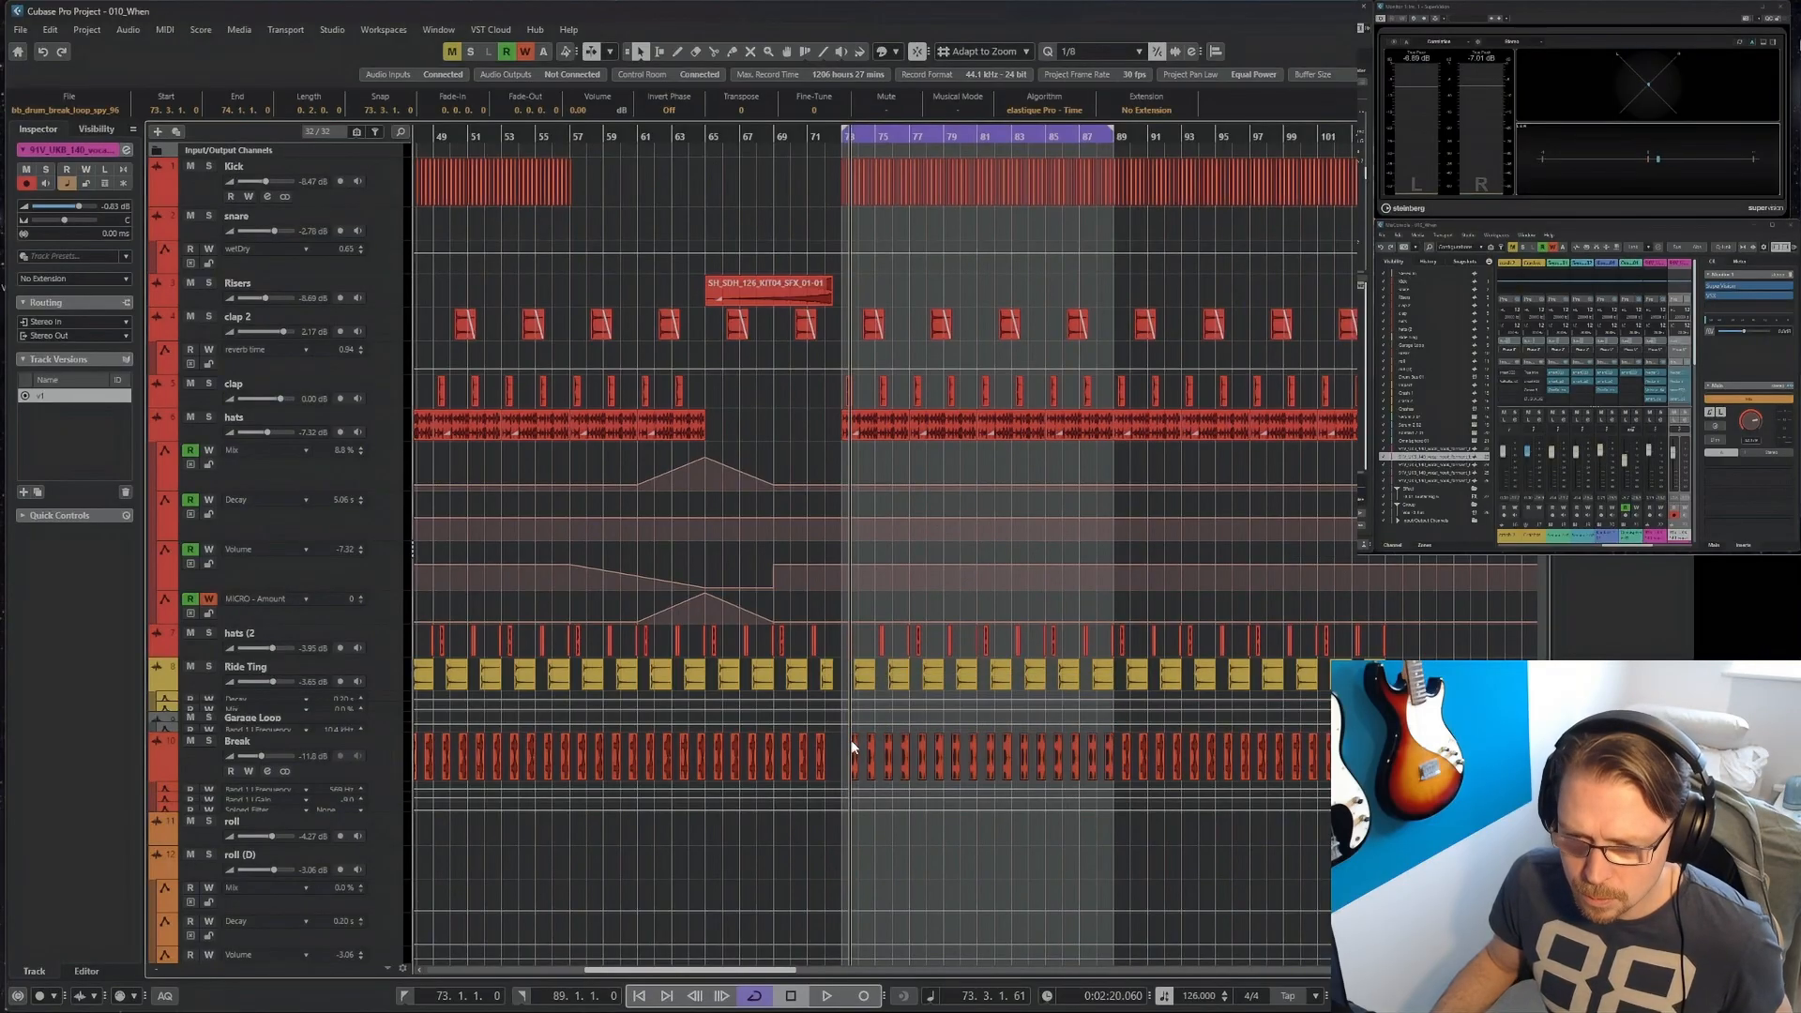
{"action": "key", "text": "Delete"}
Delete the hats loops from bar 73 to 85, and raise the hats Mix automation to 95.16 at bar 85.
{"action": "left_click_drag", "start_coordinate": [805, 432], "coordinate": [1025, 454]}
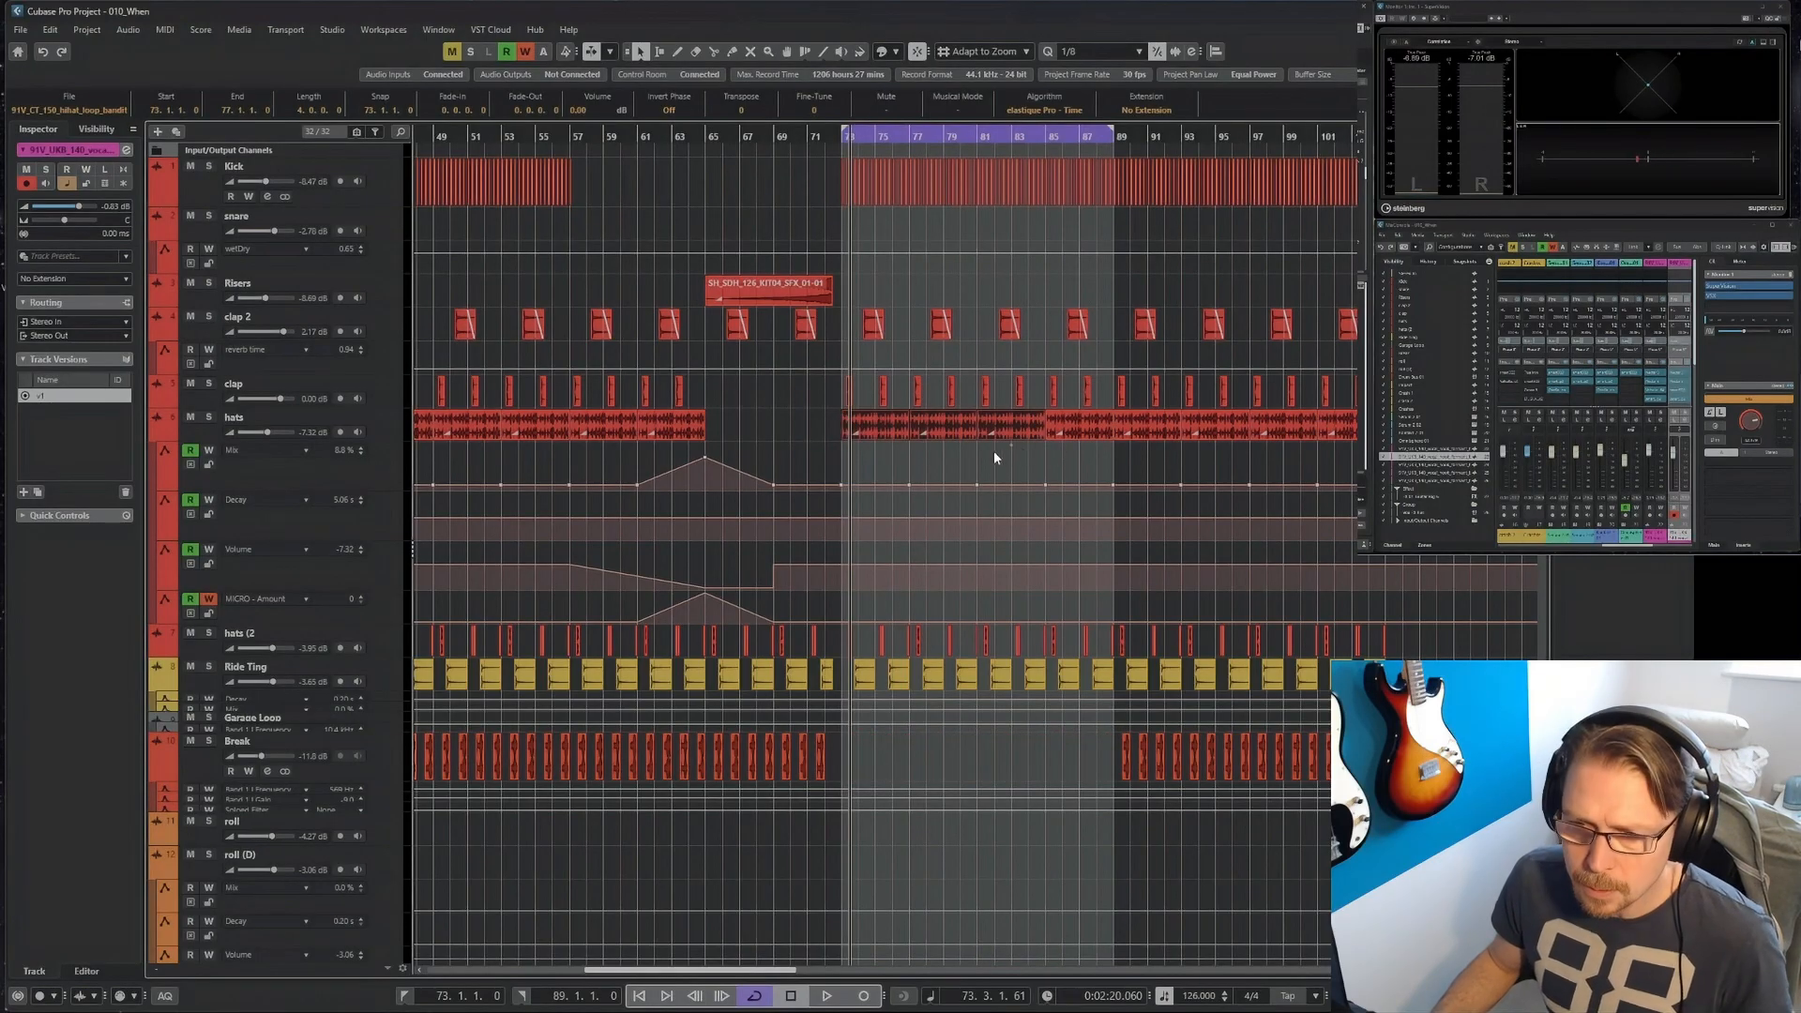
{"action": "key", "text": "Delete"}
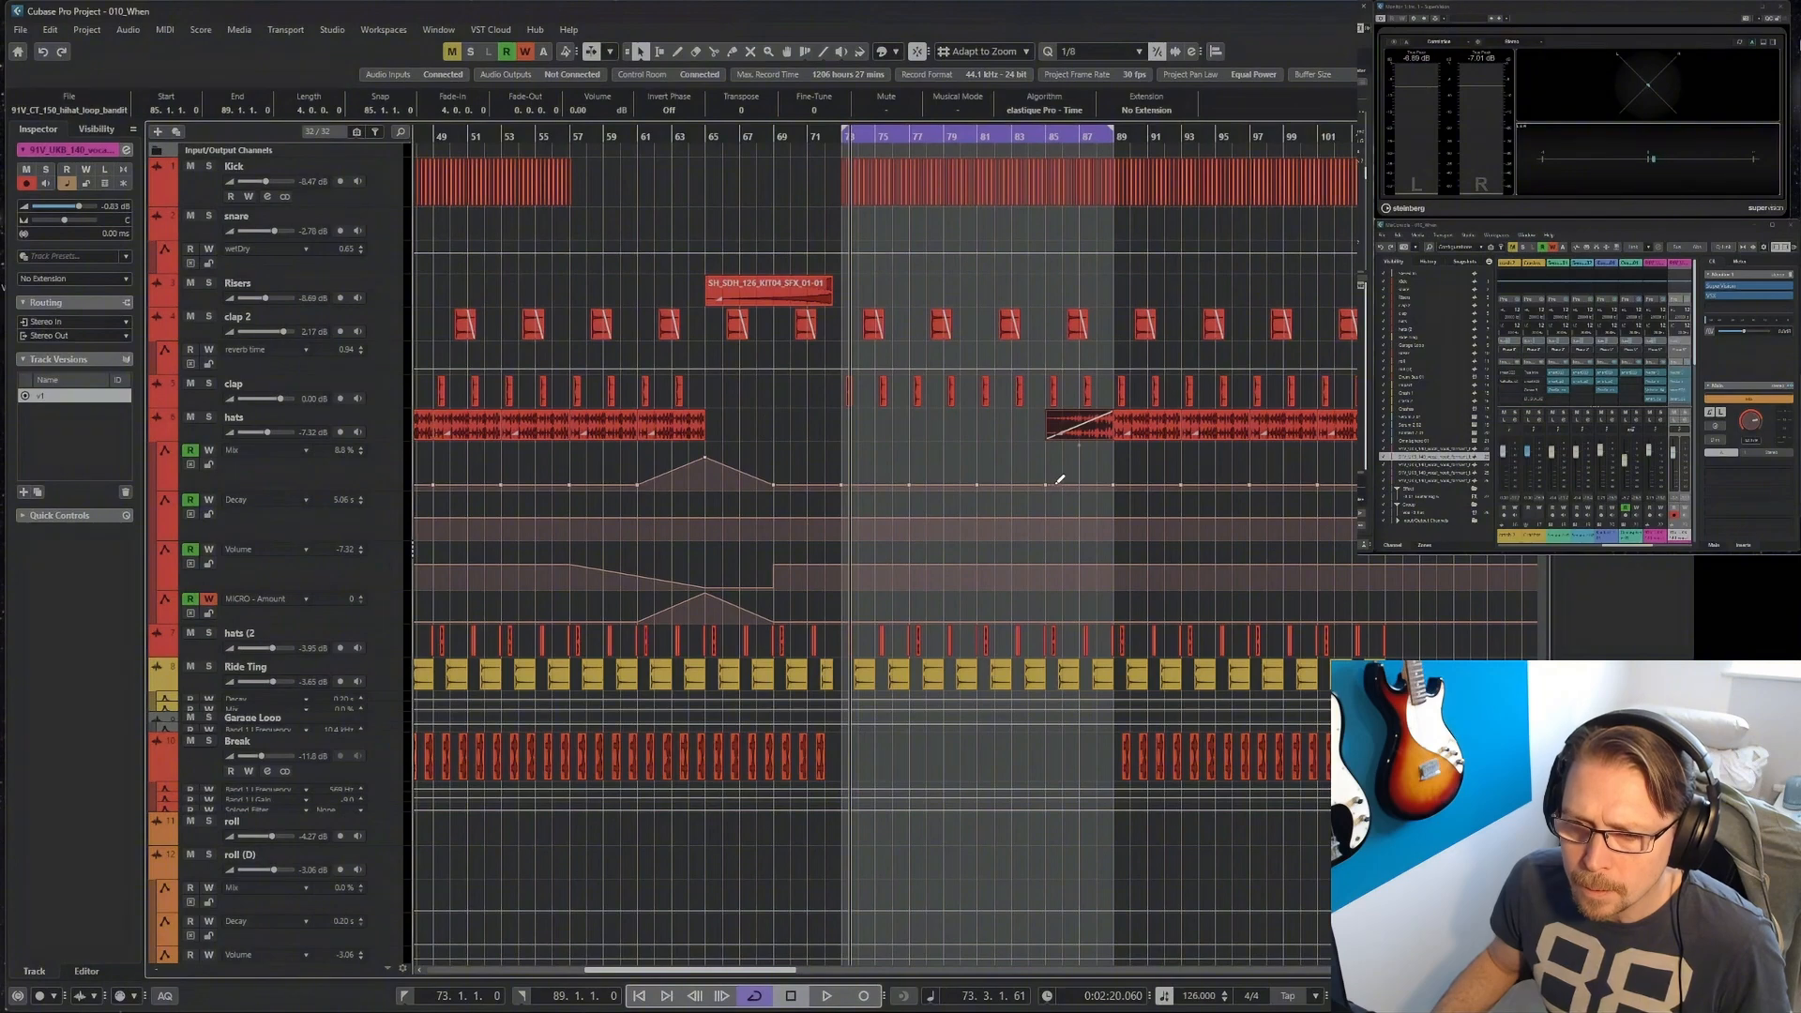
{"action": "left_click_drag", "start_coordinate": [1047, 484], "coordinate": [1048, 451]}
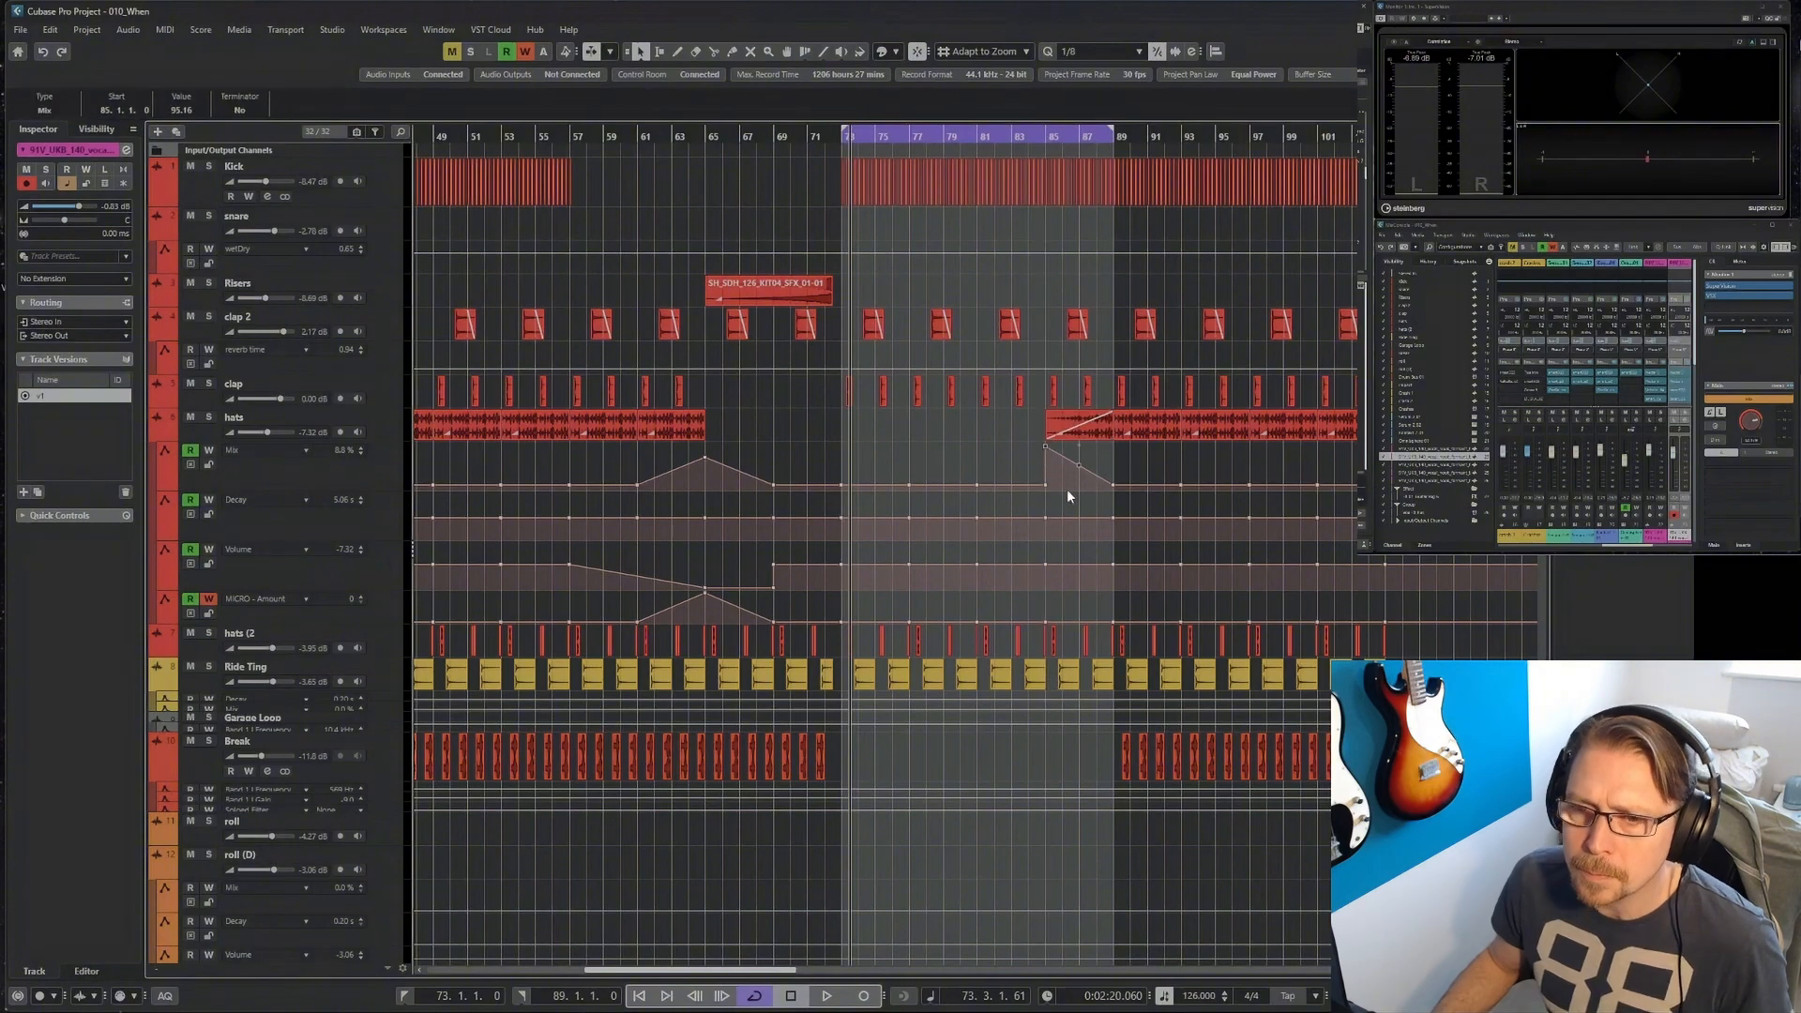
Delete the last Ride Ting event and the last Break event before bar 73.
{"action": "scroll", "coordinate": [917, 668], "scroll_direction": "up", "scroll_amount": 3}
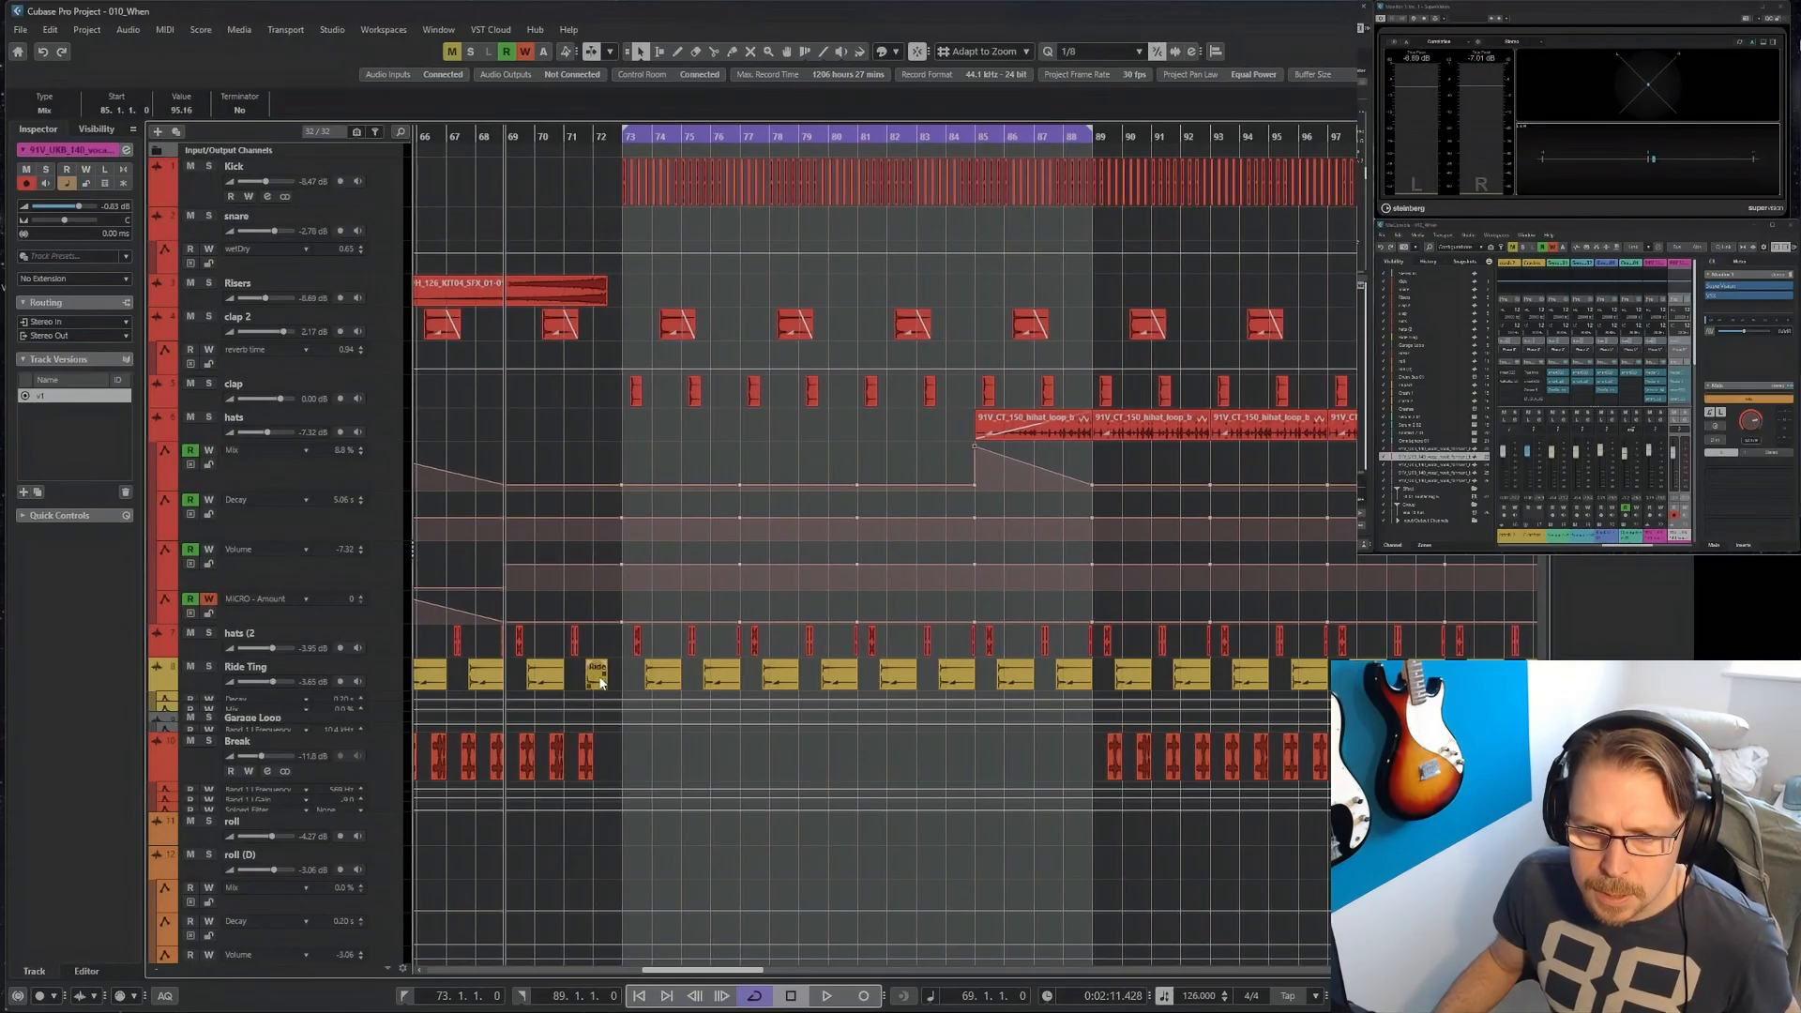
{"action": "left_click", "coordinate": [600, 682]}
{"action": "key", "text": "Delete"}
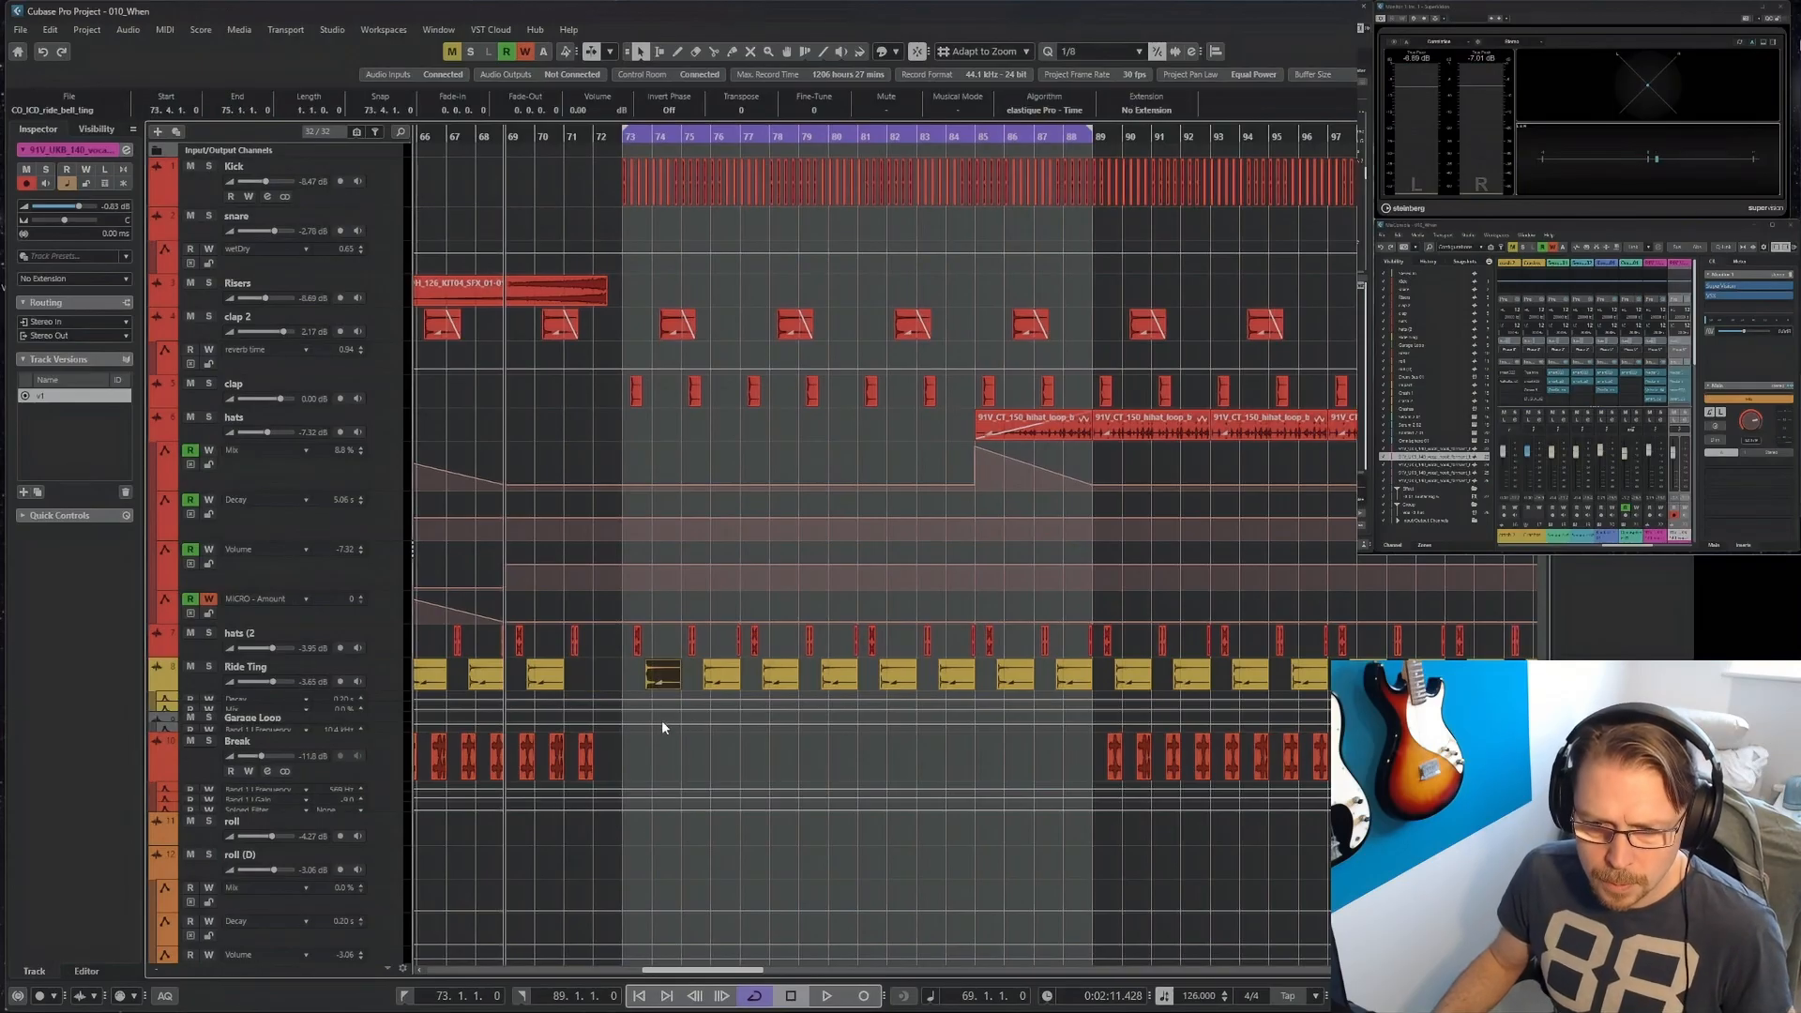
{"action": "left_click", "coordinate": [581, 761]}
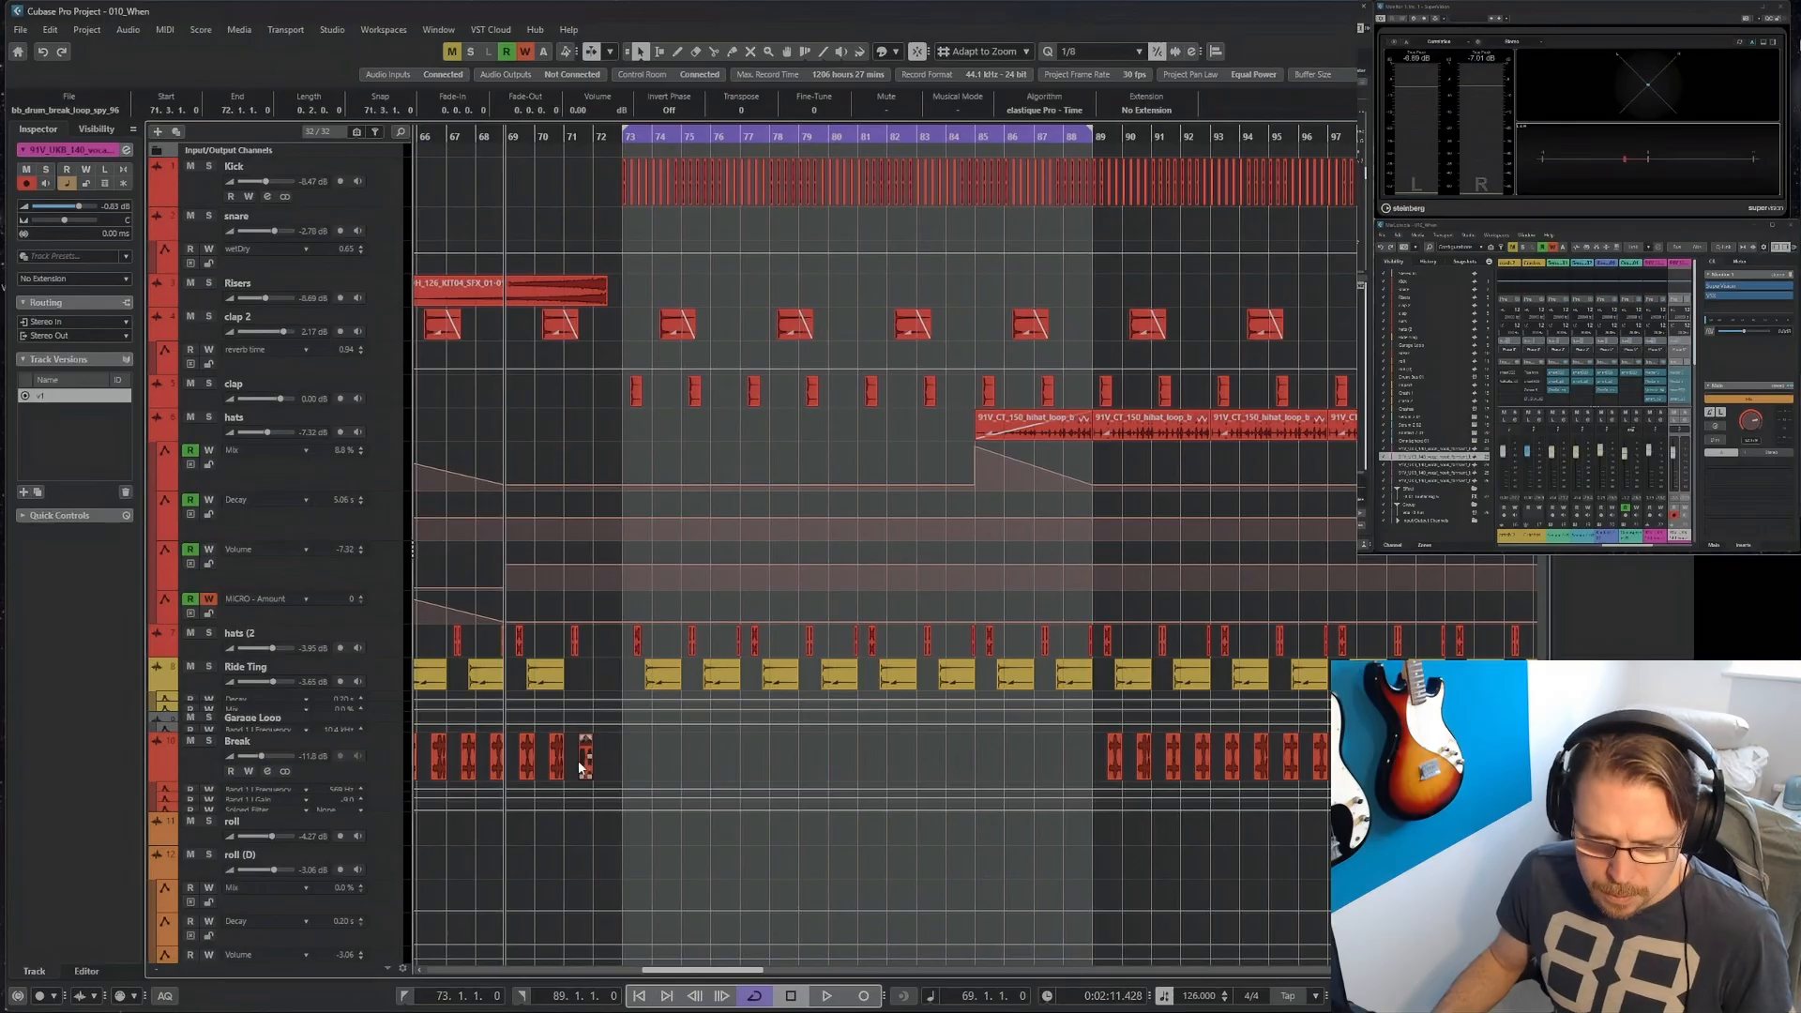
{"action": "key", "text": "Delete"}
Fade out the vocal event leading into bar 73 on the first vocal track, and play the transition from bar 69.
{"action": "scroll", "coordinate": [583, 747], "scroll_direction": "down", "scroll_amount": 10}
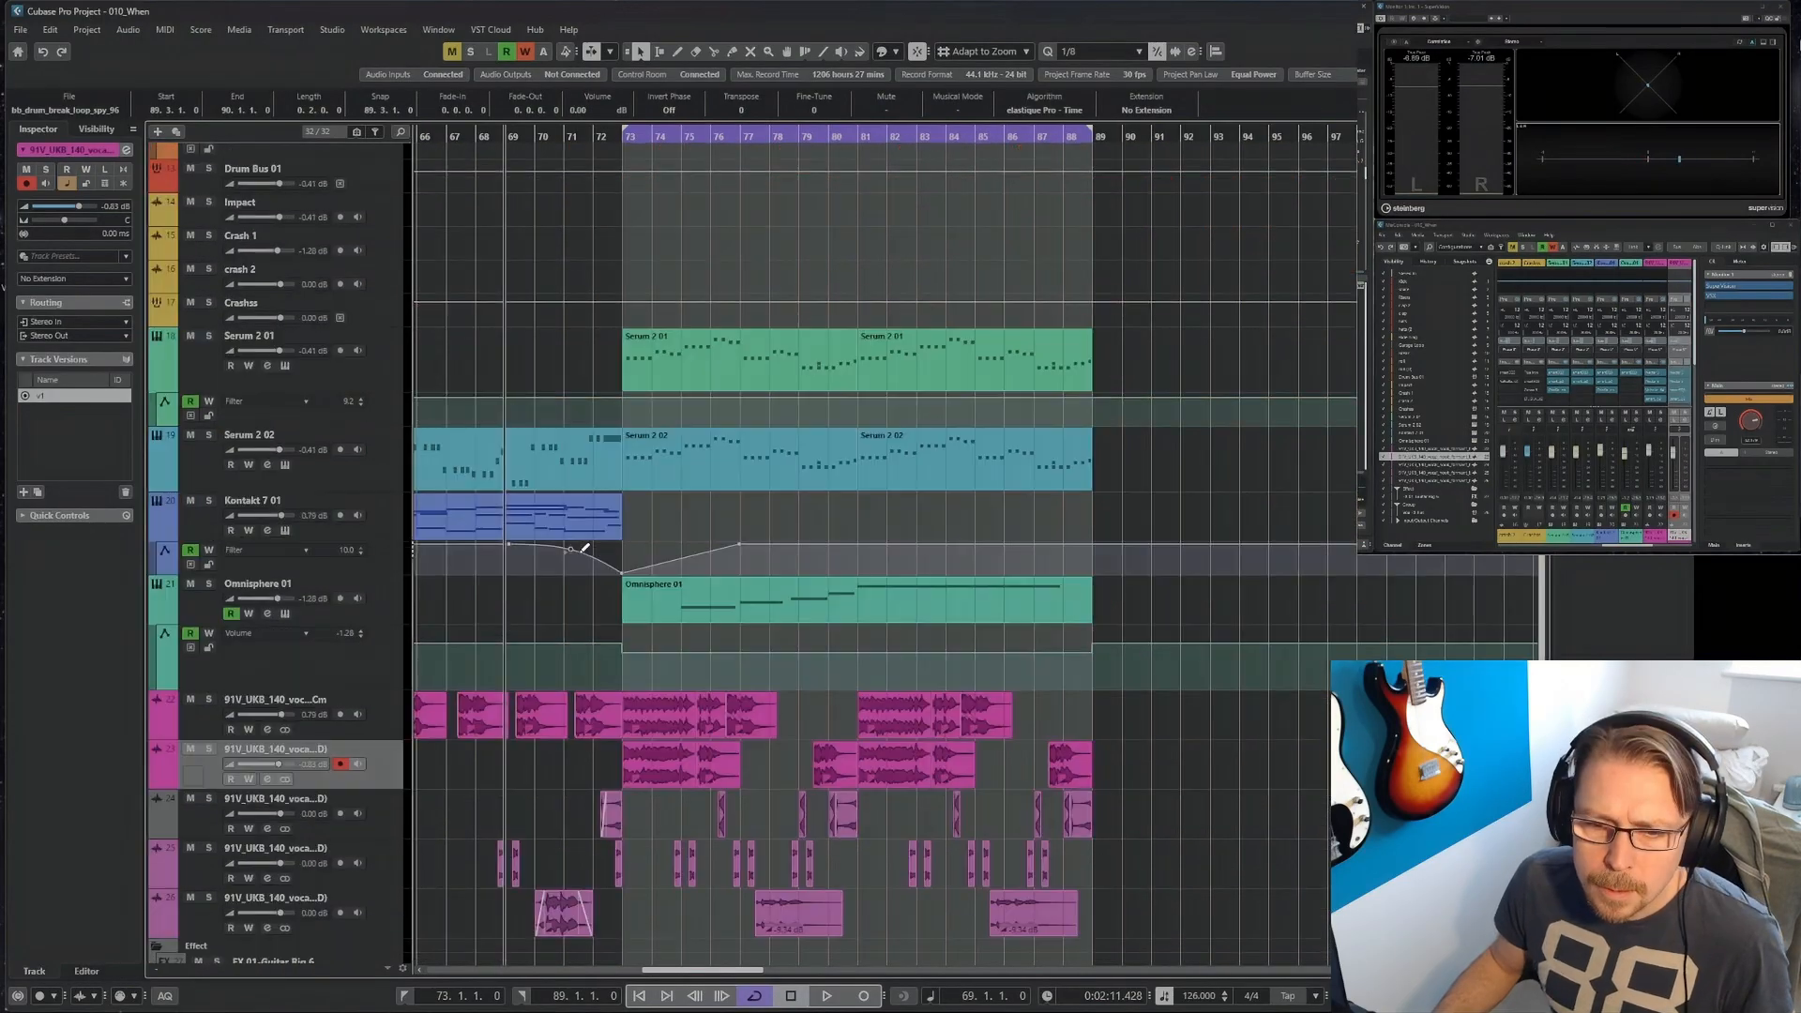
{"action": "left_click", "coordinate": [594, 554]}
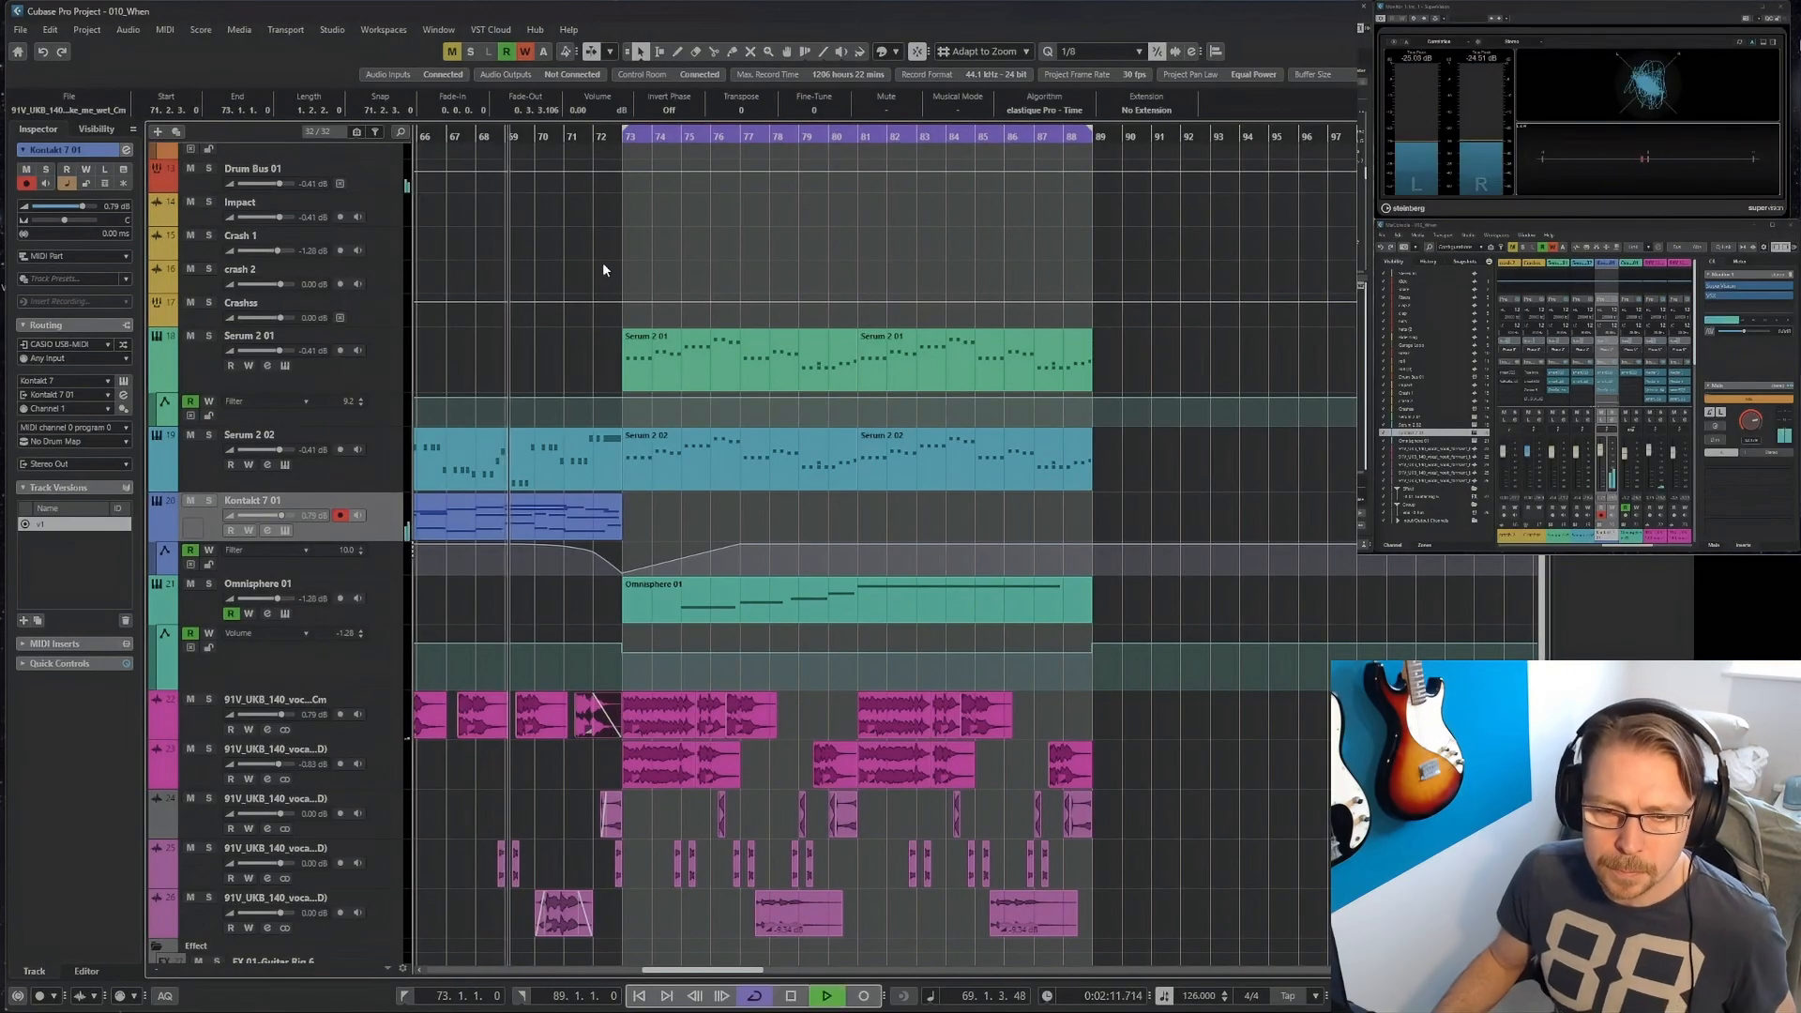
{"action": "key", "text": "h"}
{"action": "key", "text": "h"}
{"action": "key", "text": "h"}
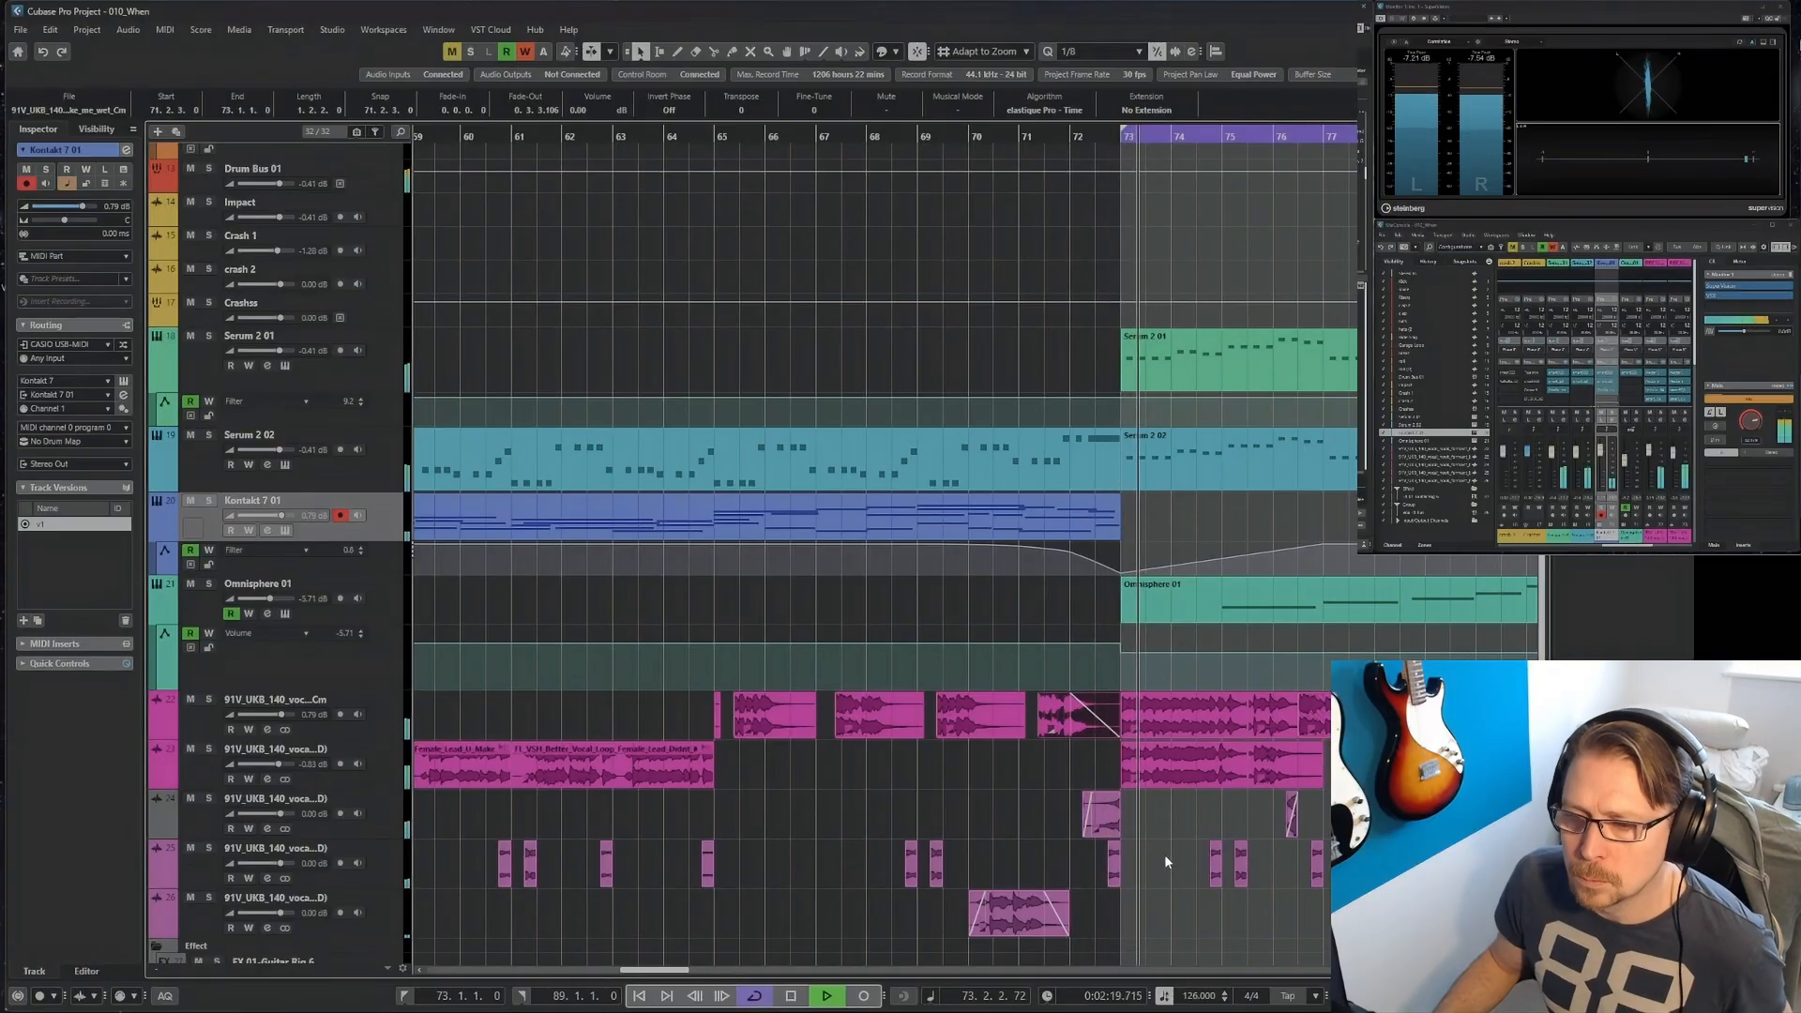
{"action": "key", "text": "g"}
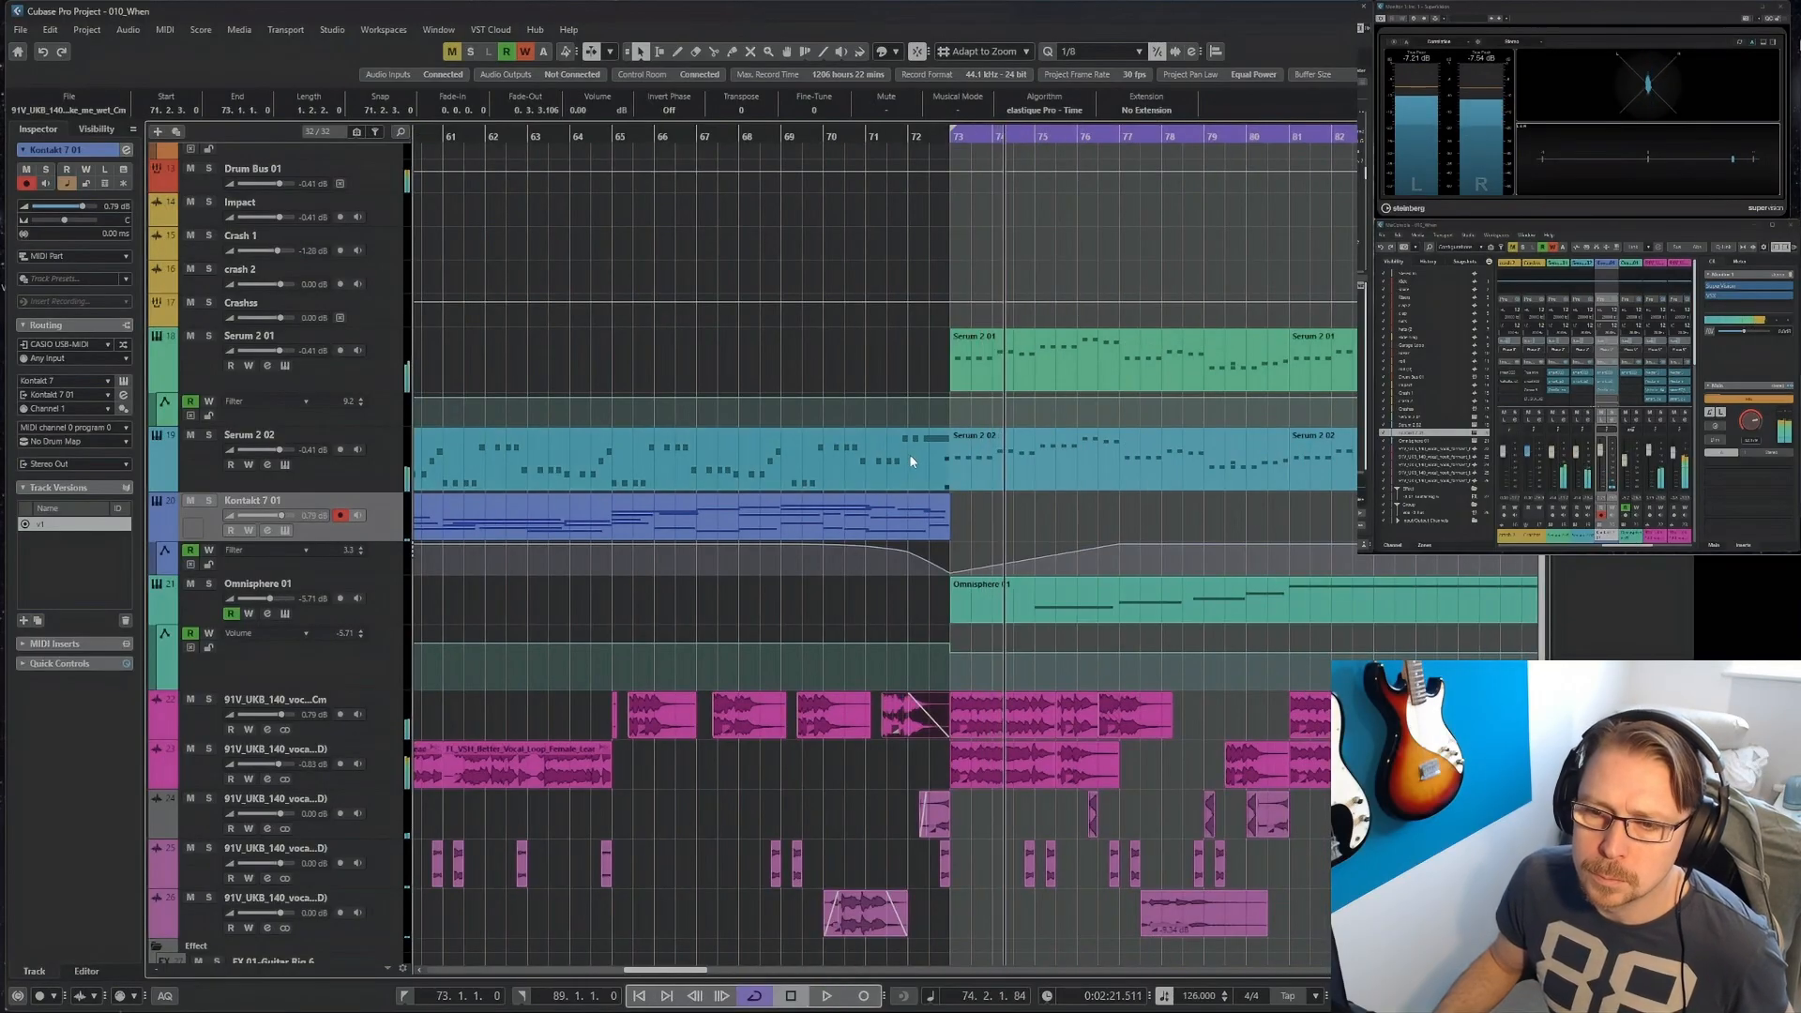
{"action": "key", "text": "space"}
Open the Serum 2 02 track's part starting at bar 57 for editing, remove the repeated notes at its end, and play the transition.
{"action": "double_click", "coordinate": [882, 435]}
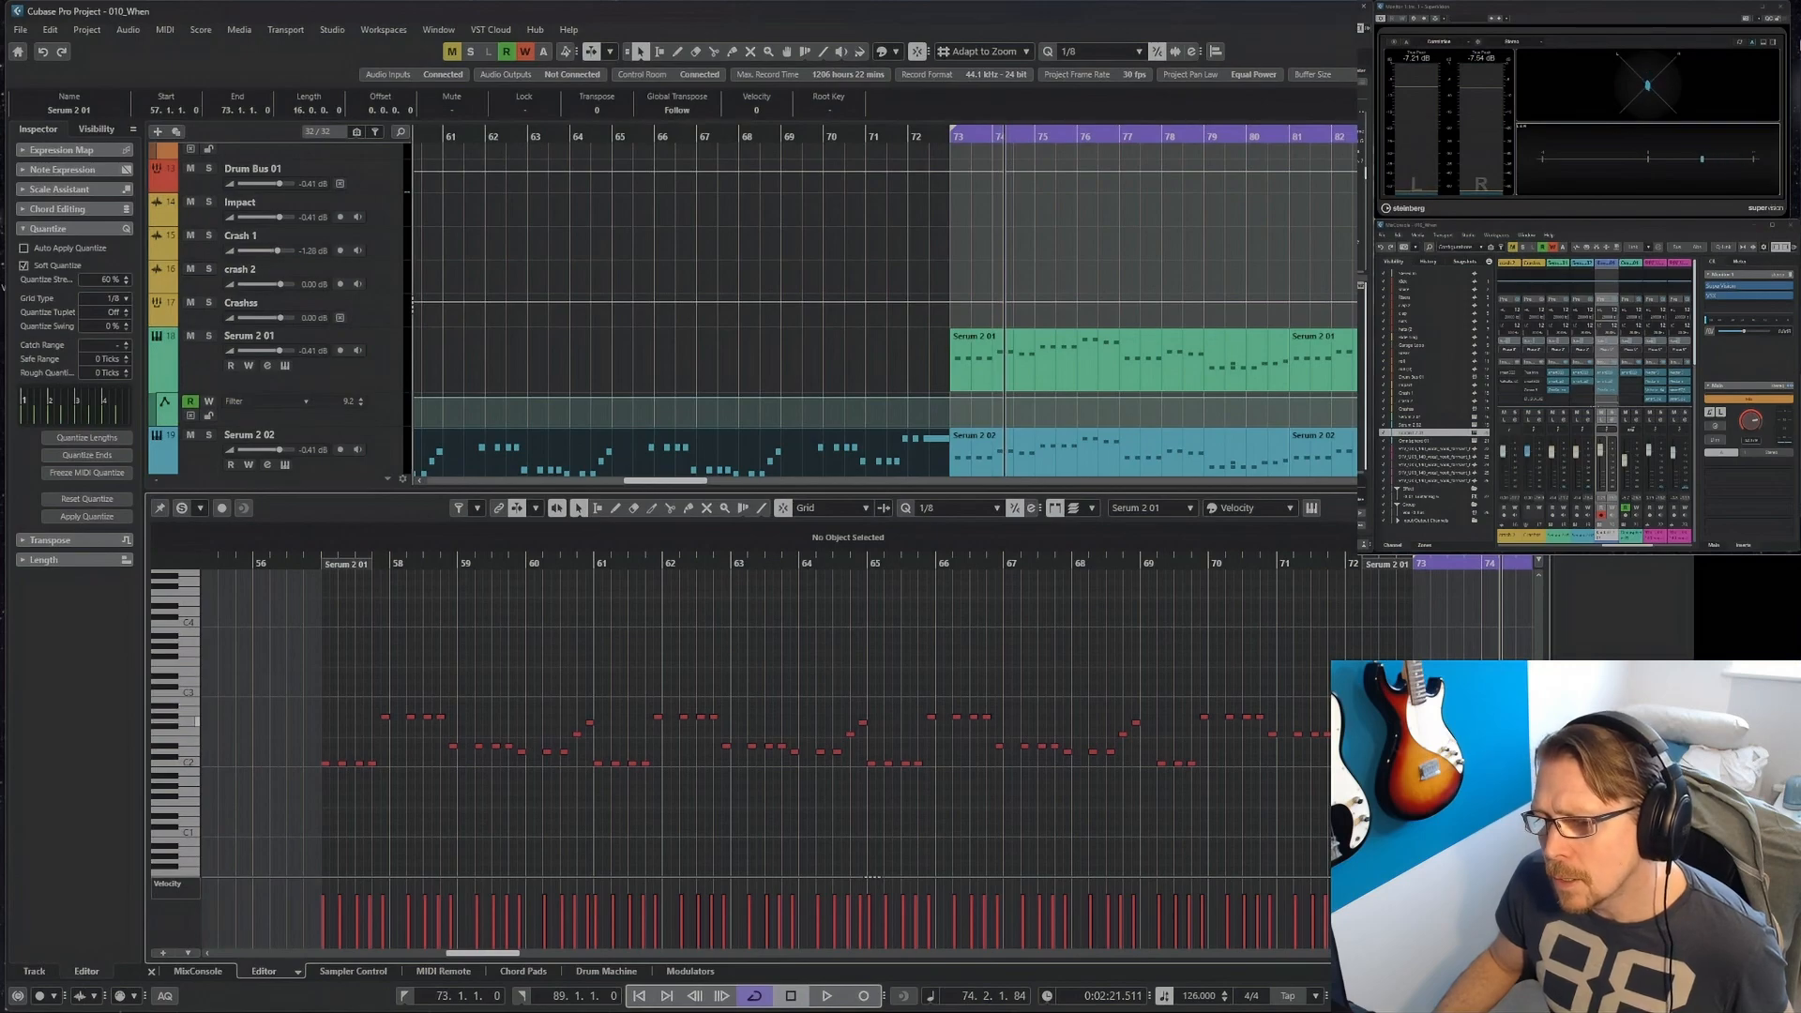
{"action": "left_click", "coordinate": [816, 192]}
{"action": "key", "text": "space"}
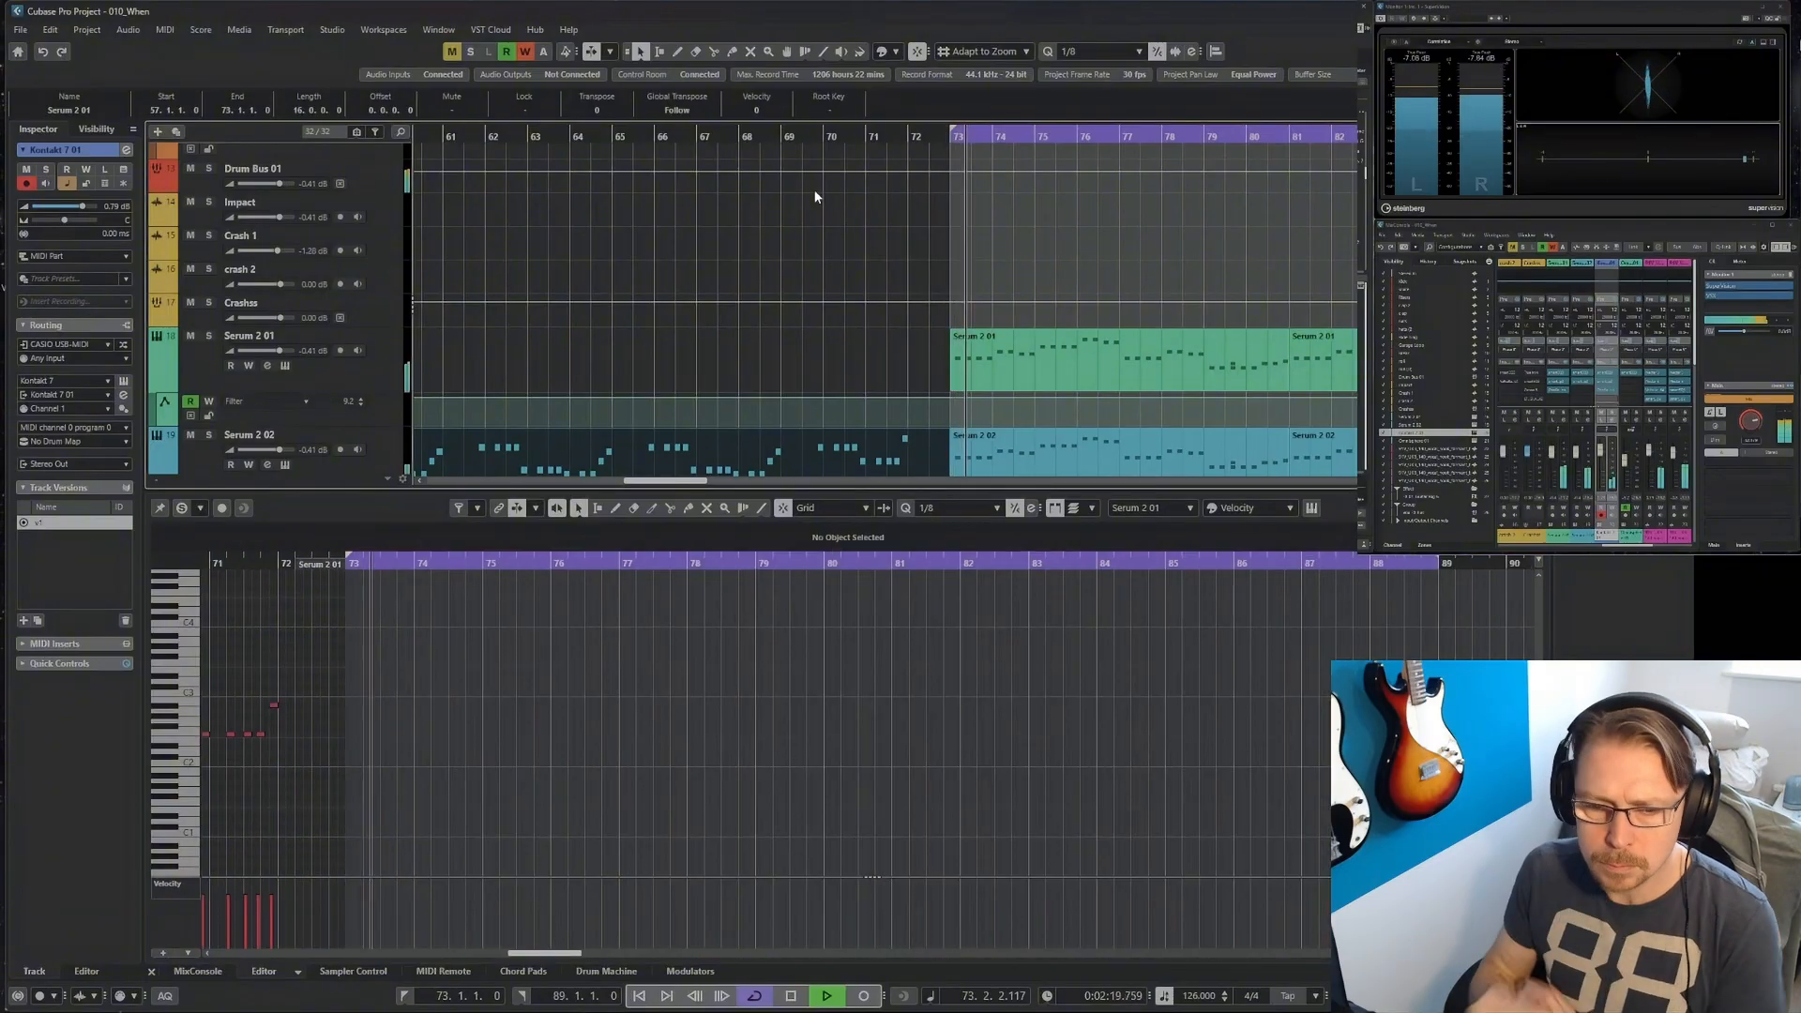
Move all vocal events from bars 73 to 89, plus the Omnisphere 01 part at bar 73, so they start at bar 89.
{"action": "left_click_drag", "start_coordinate": [1102, 596], "coordinate": [766, 829]}
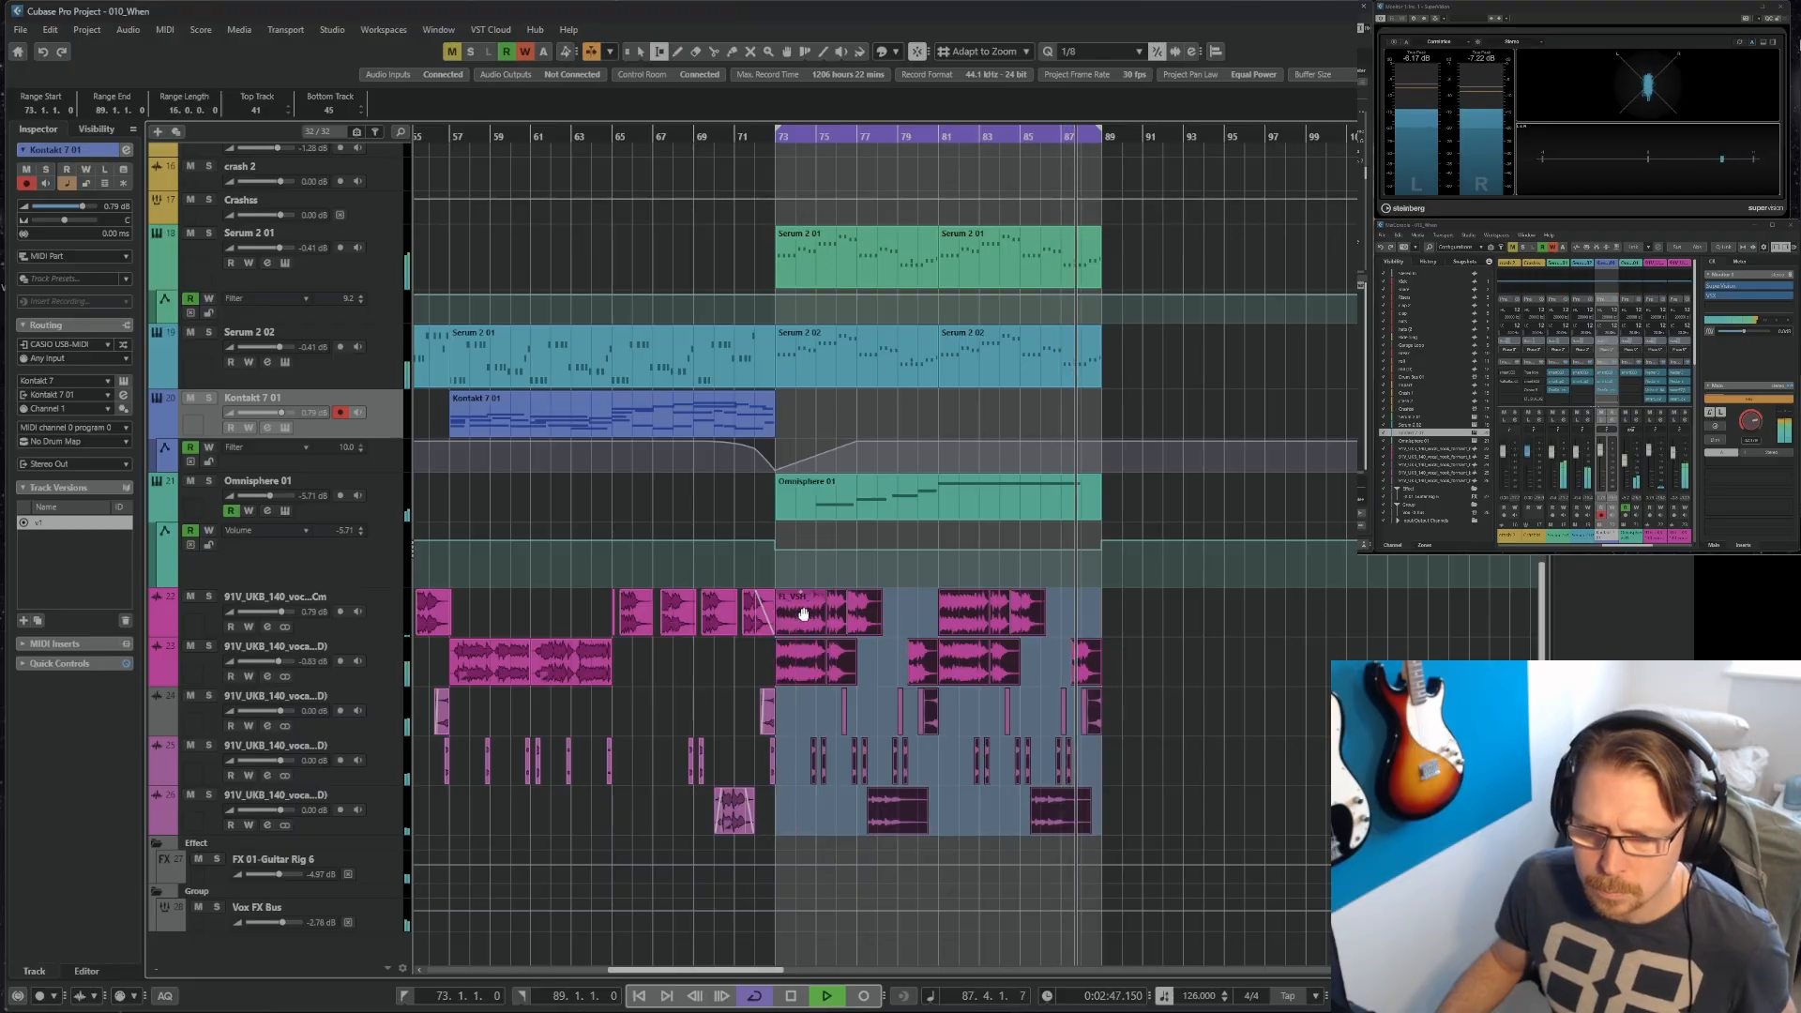
{"action": "left_click_drag", "start_coordinate": [799, 612], "coordinate": [1126, 629]}
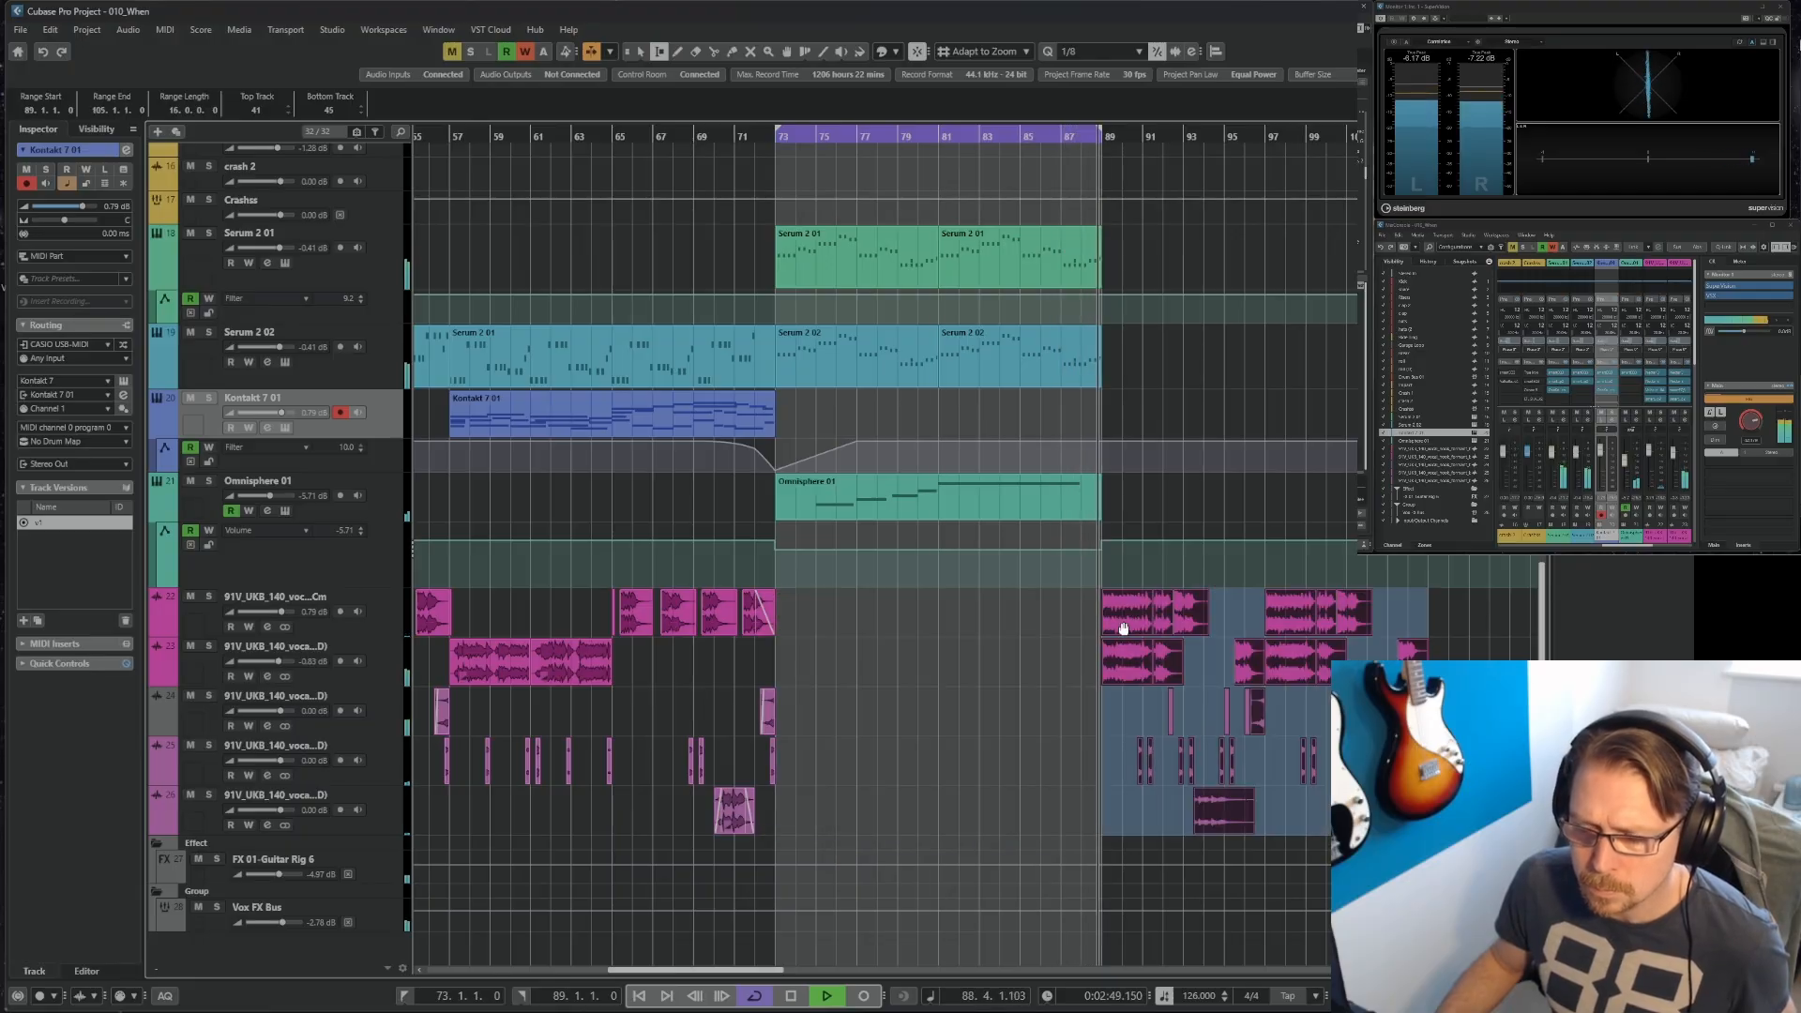
{"action": "left_click", "coordinate": [653, 136]}
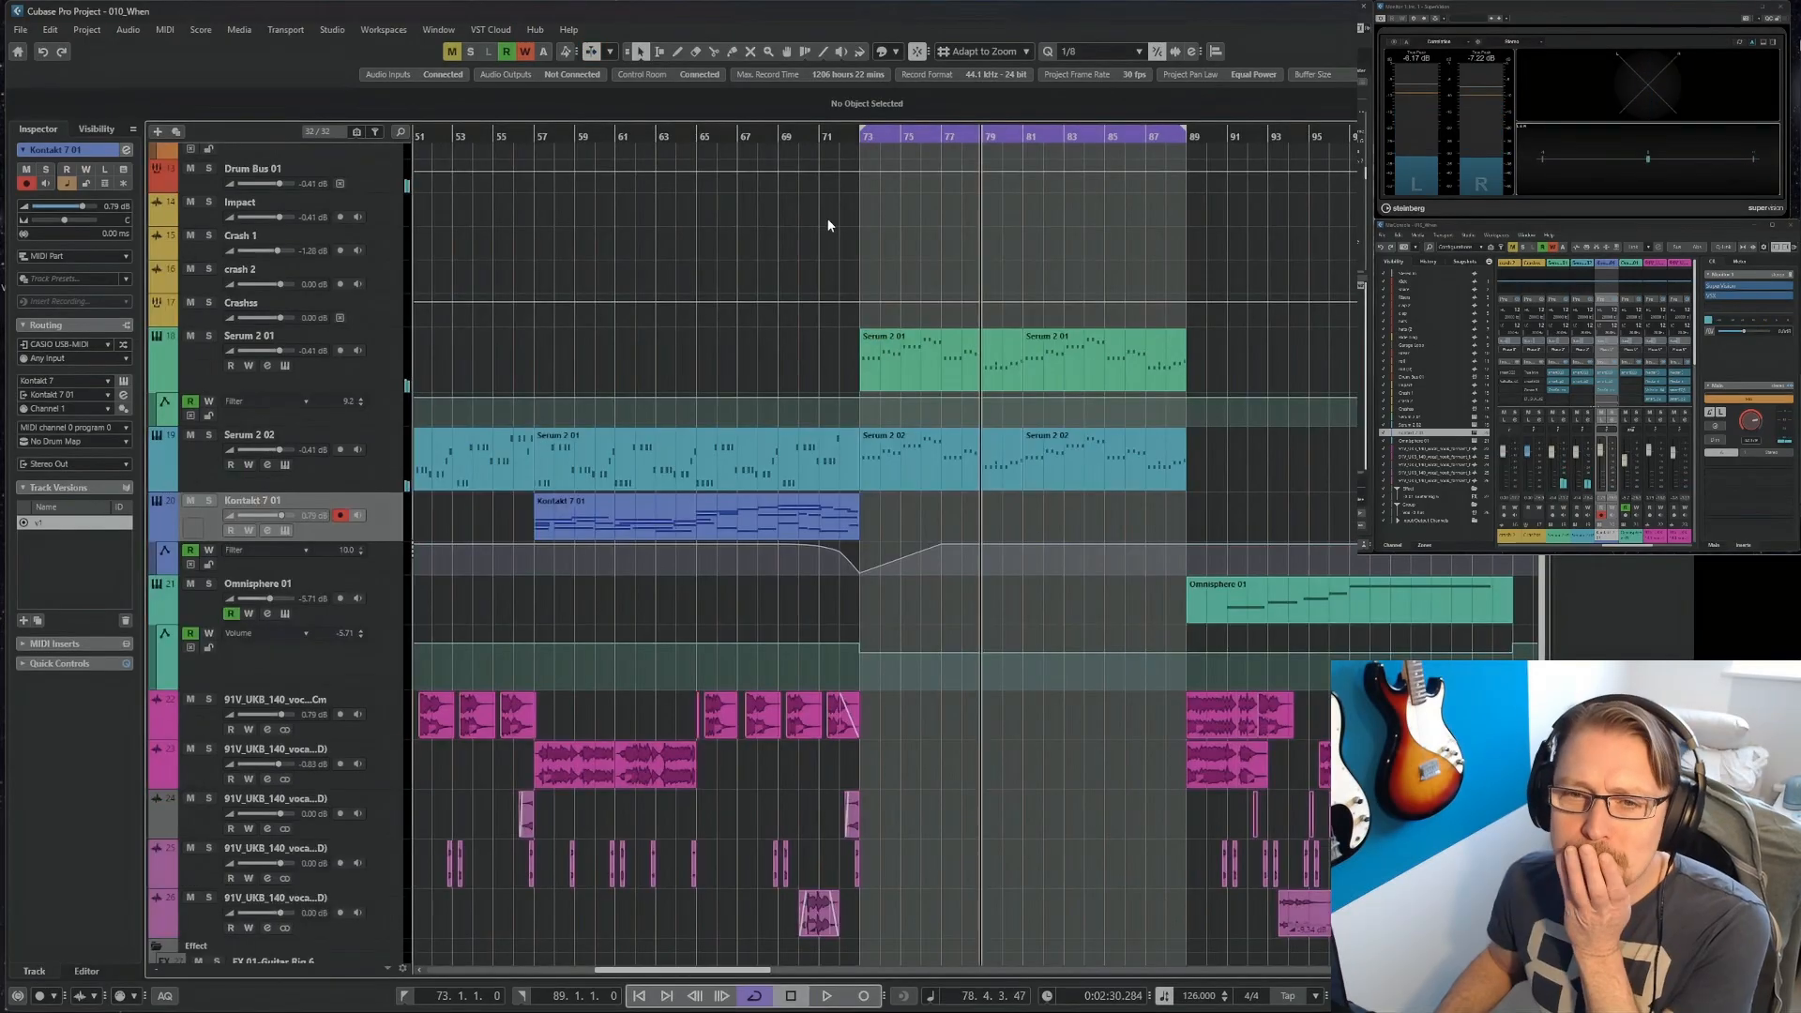
{"action": "left_click", "coordinate": [780, 136]}
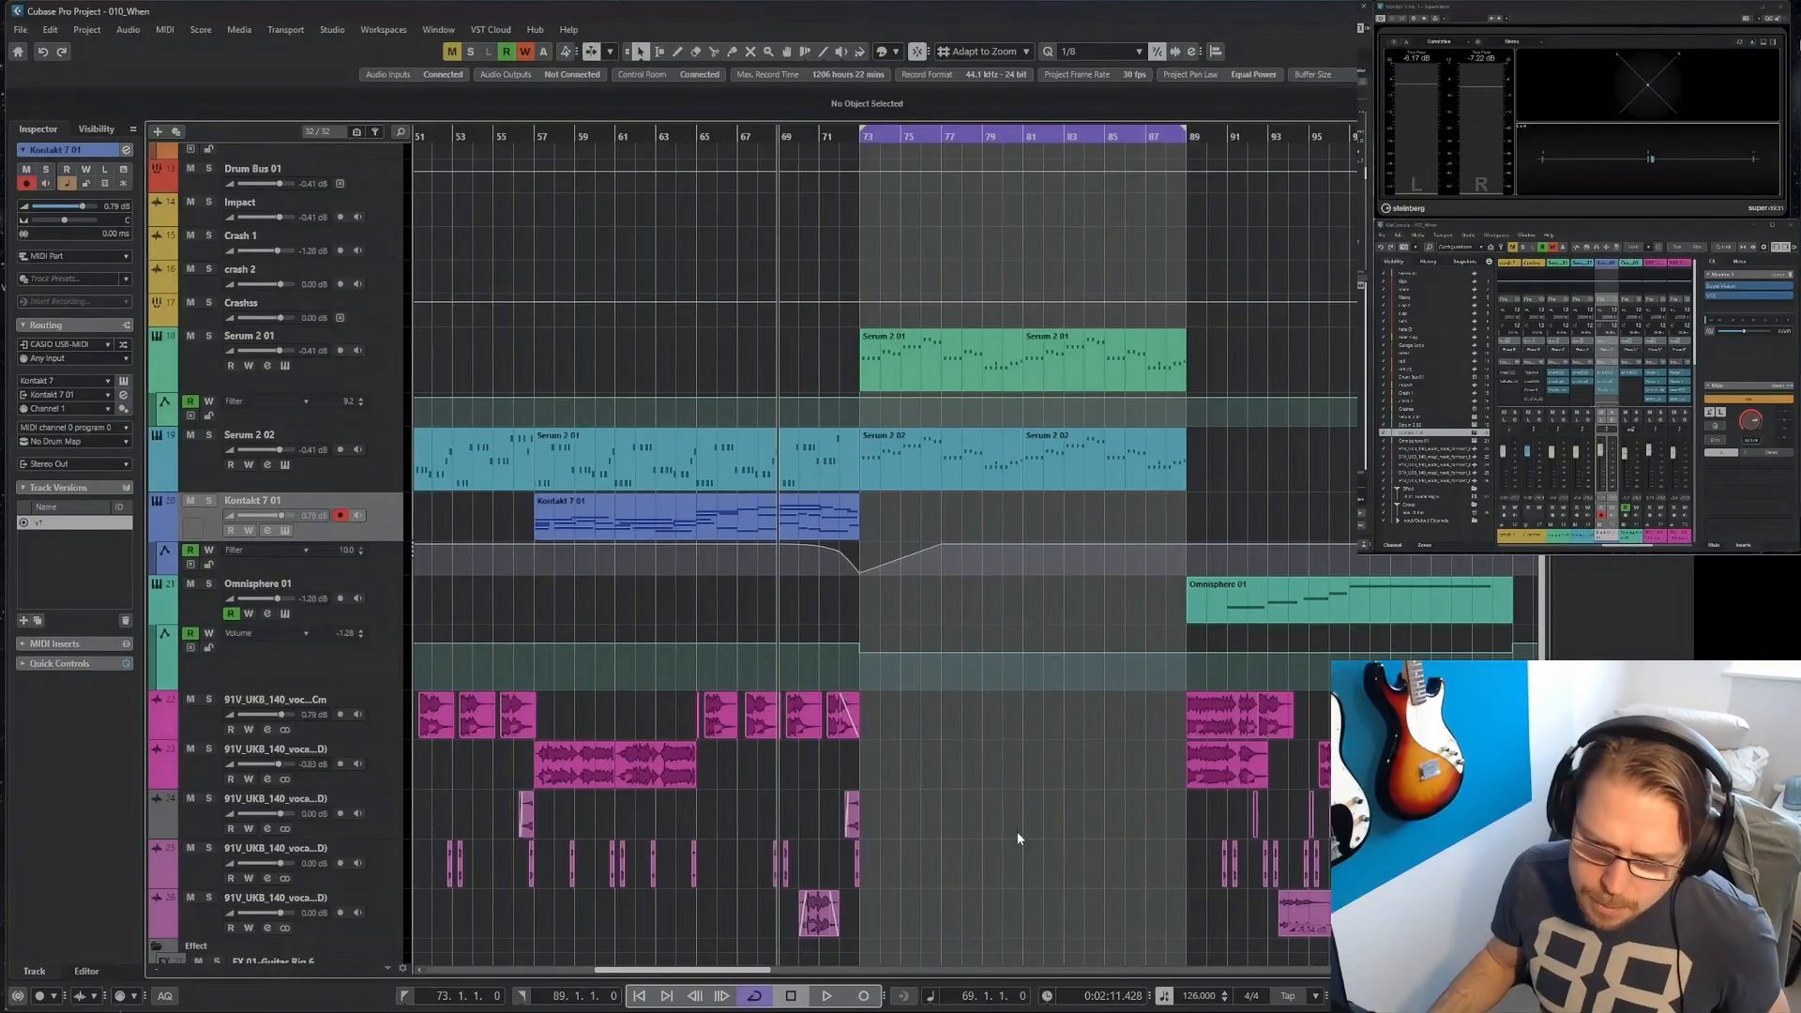
Repeat the short vocal chop along the fourth vocal track from bar 73 to bar 76.
{"action": "scroll", "coordinate": [1028, 813], "scroll_direction": "down", "scroll_amount": 3}
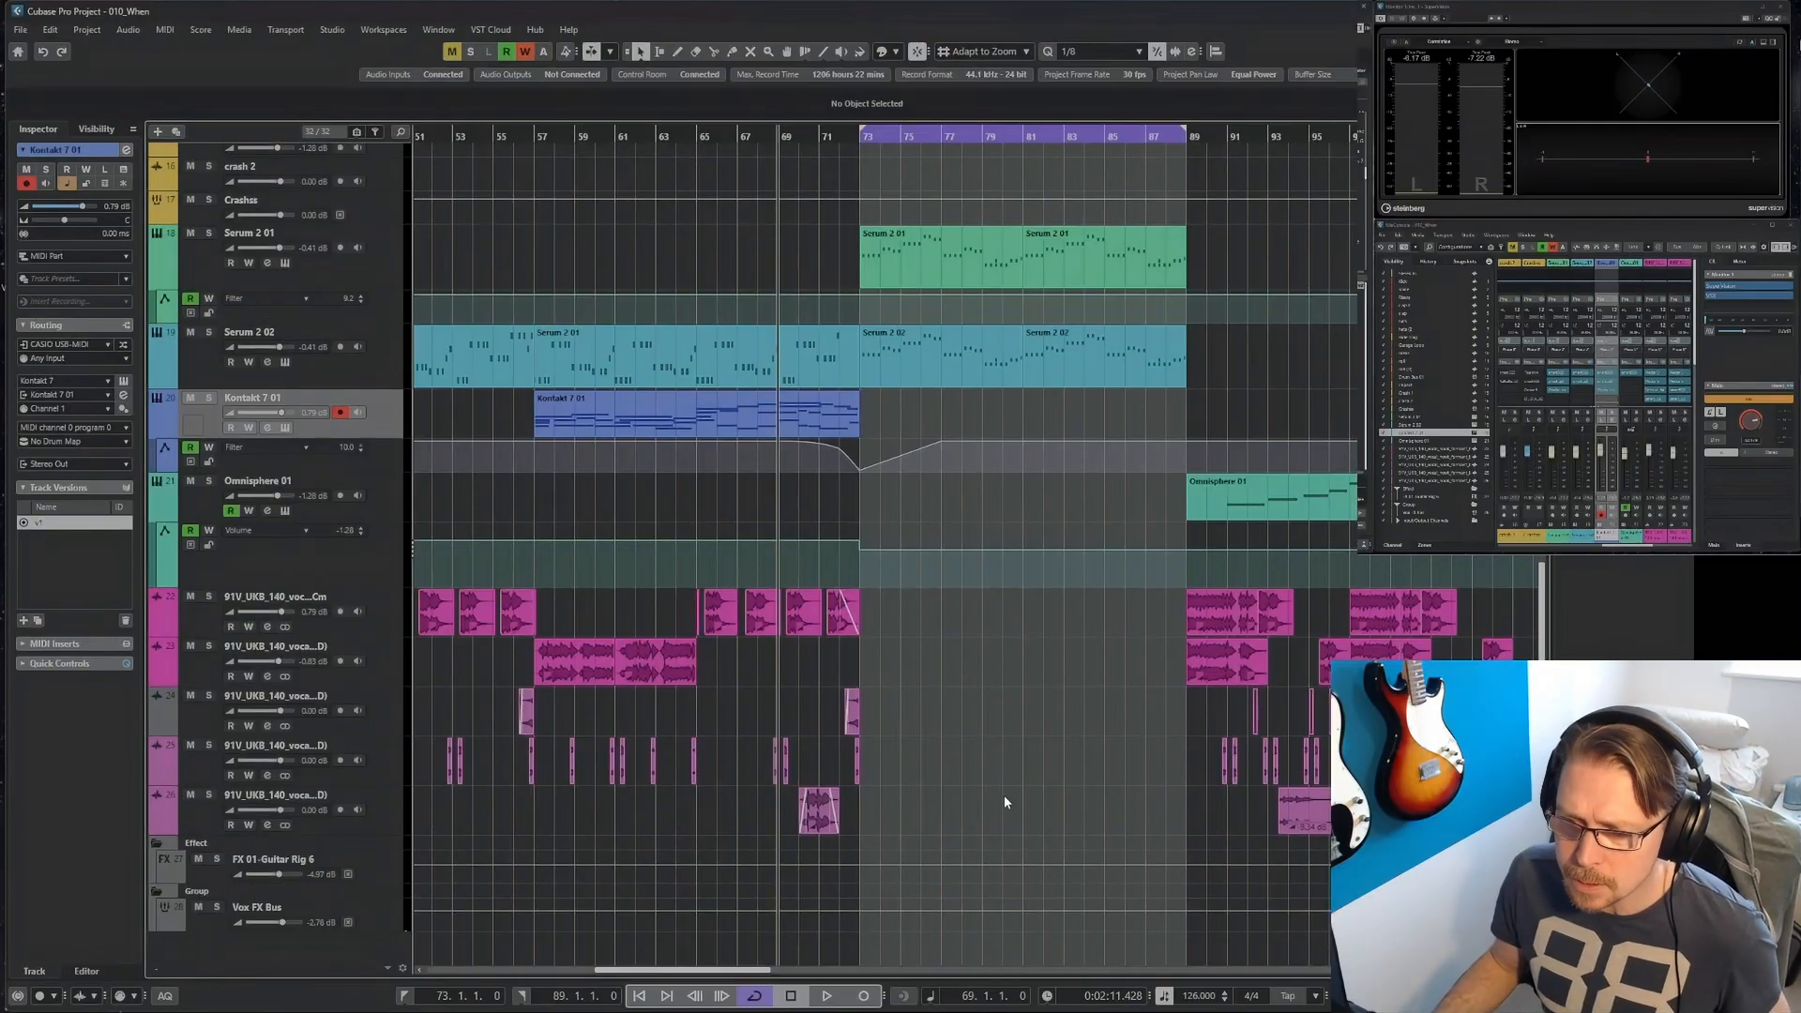
{"action": "key", "text": "2"}
{"action": "left_click_drag", "start_coordinate": [860, 762], "coordinate": [901, 761]}
{"action": "key", "text": "h"}
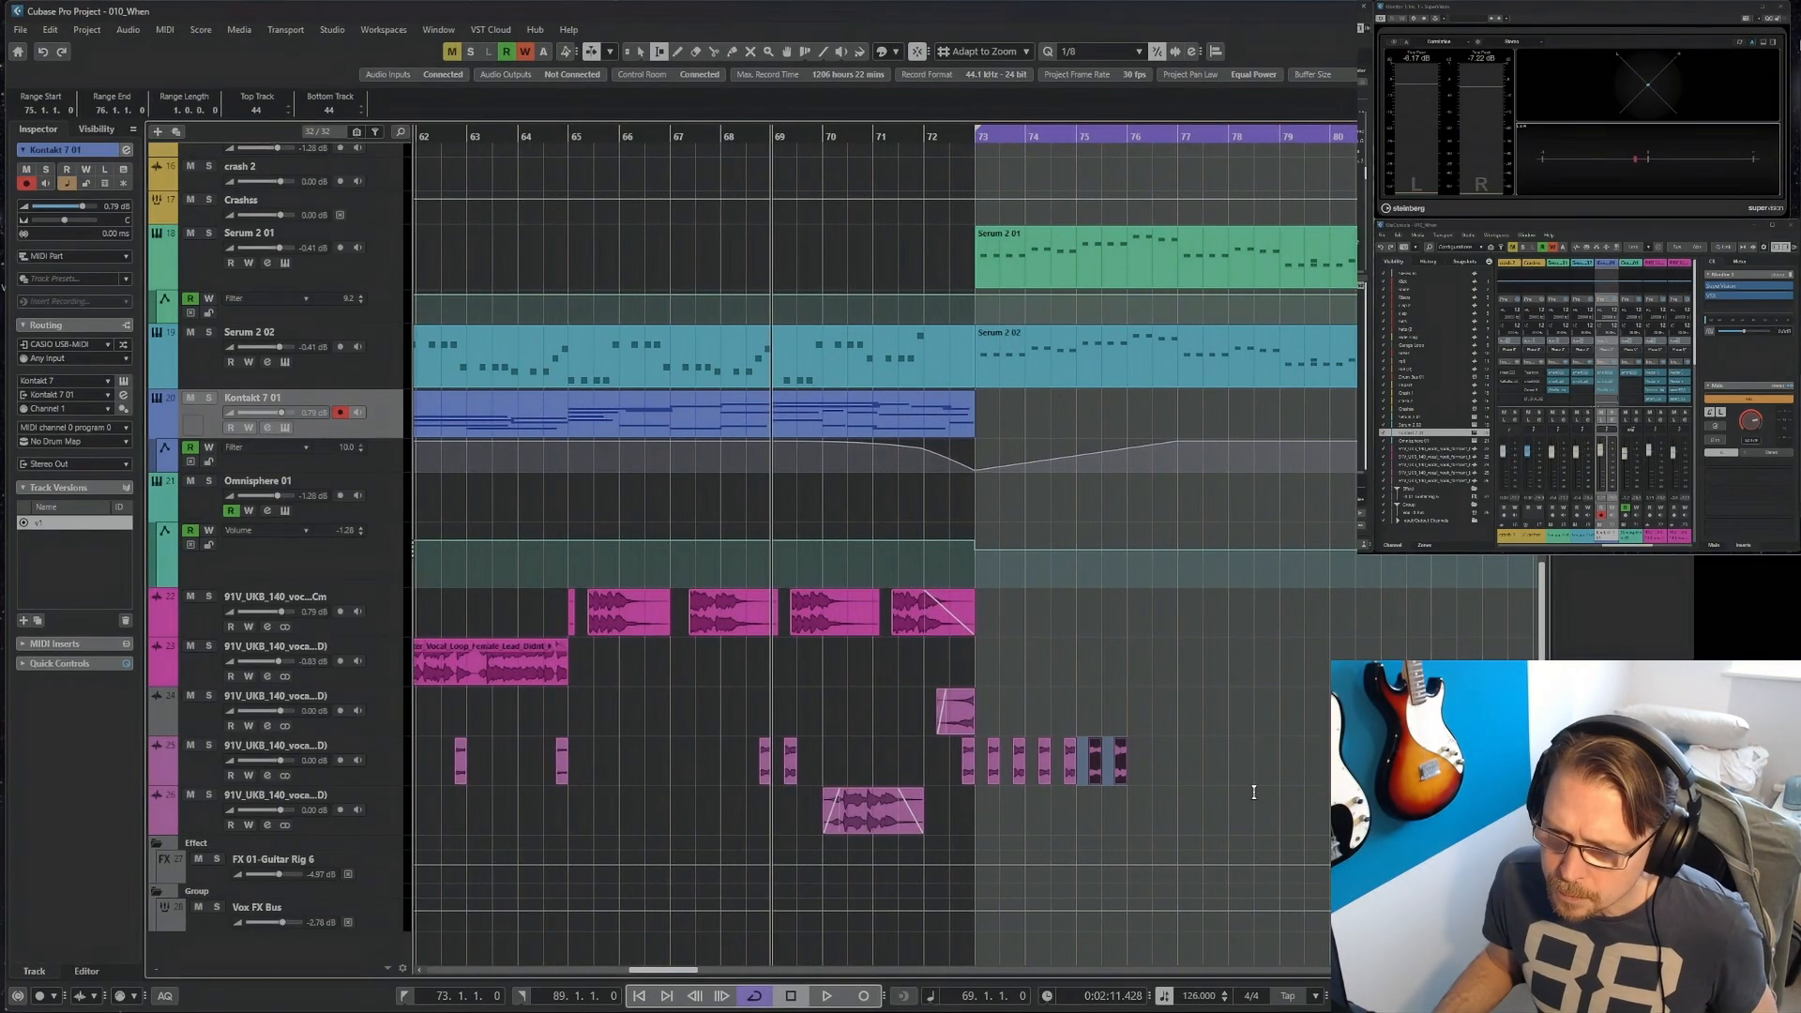
{"action": "key", "text": "1"}
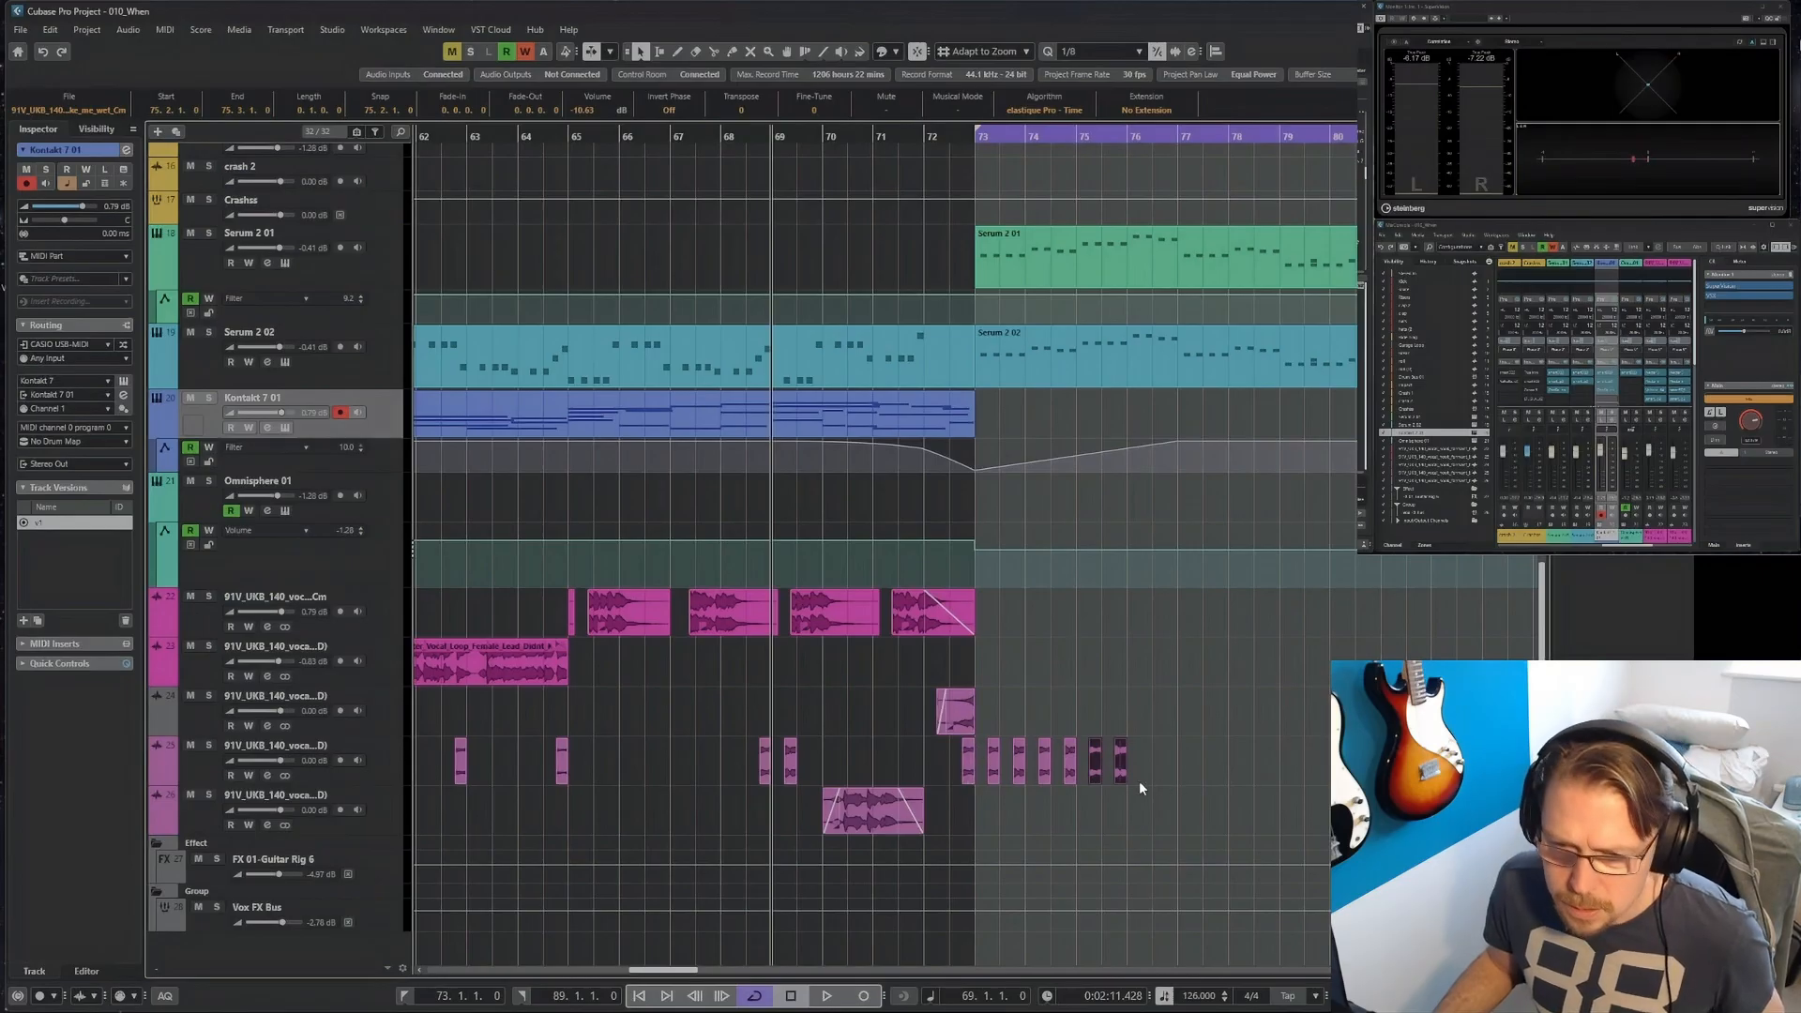
Copy the faded vocal hook that leads into bar 73 to bar 76 on the first vocal track, and play the transition.
{"action": "key", "text": "g"}
{"action": "left_click_drag", "start_coordinate": [831, 623], "coordinate": [1029, 631]}
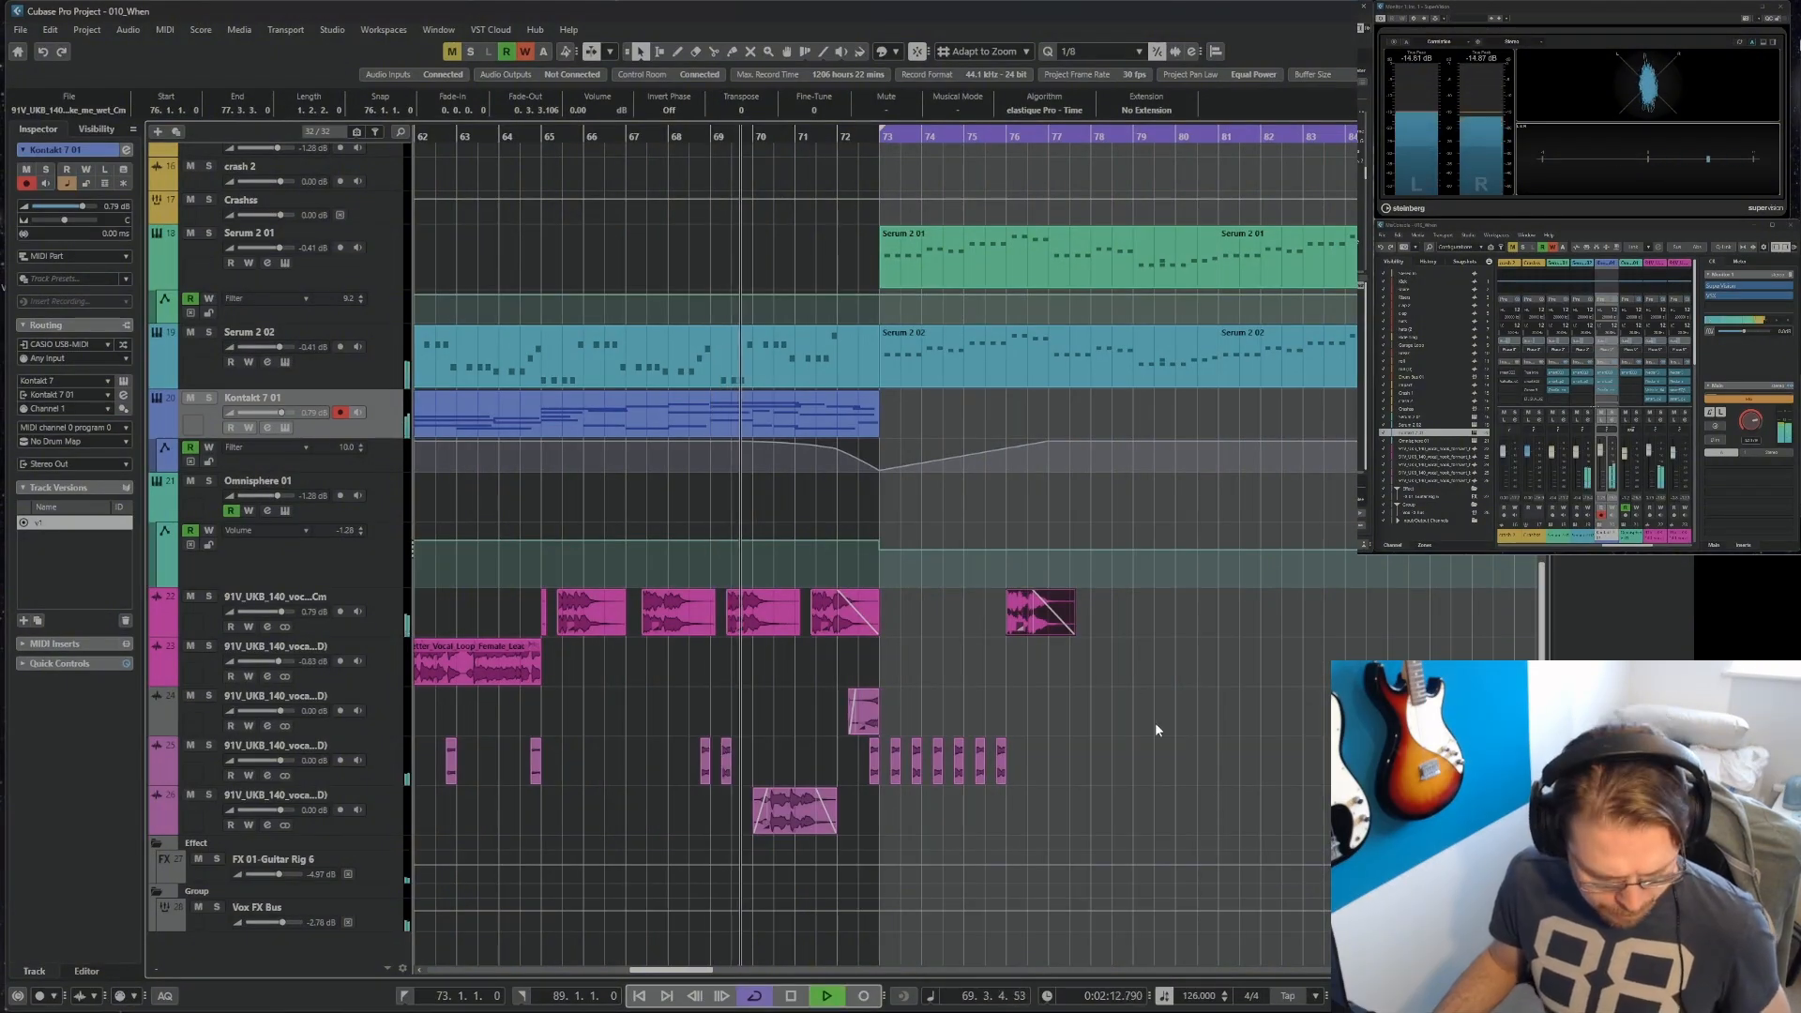
{"action": "key", "text": "g"}
{"action": "key", "text": "g"}
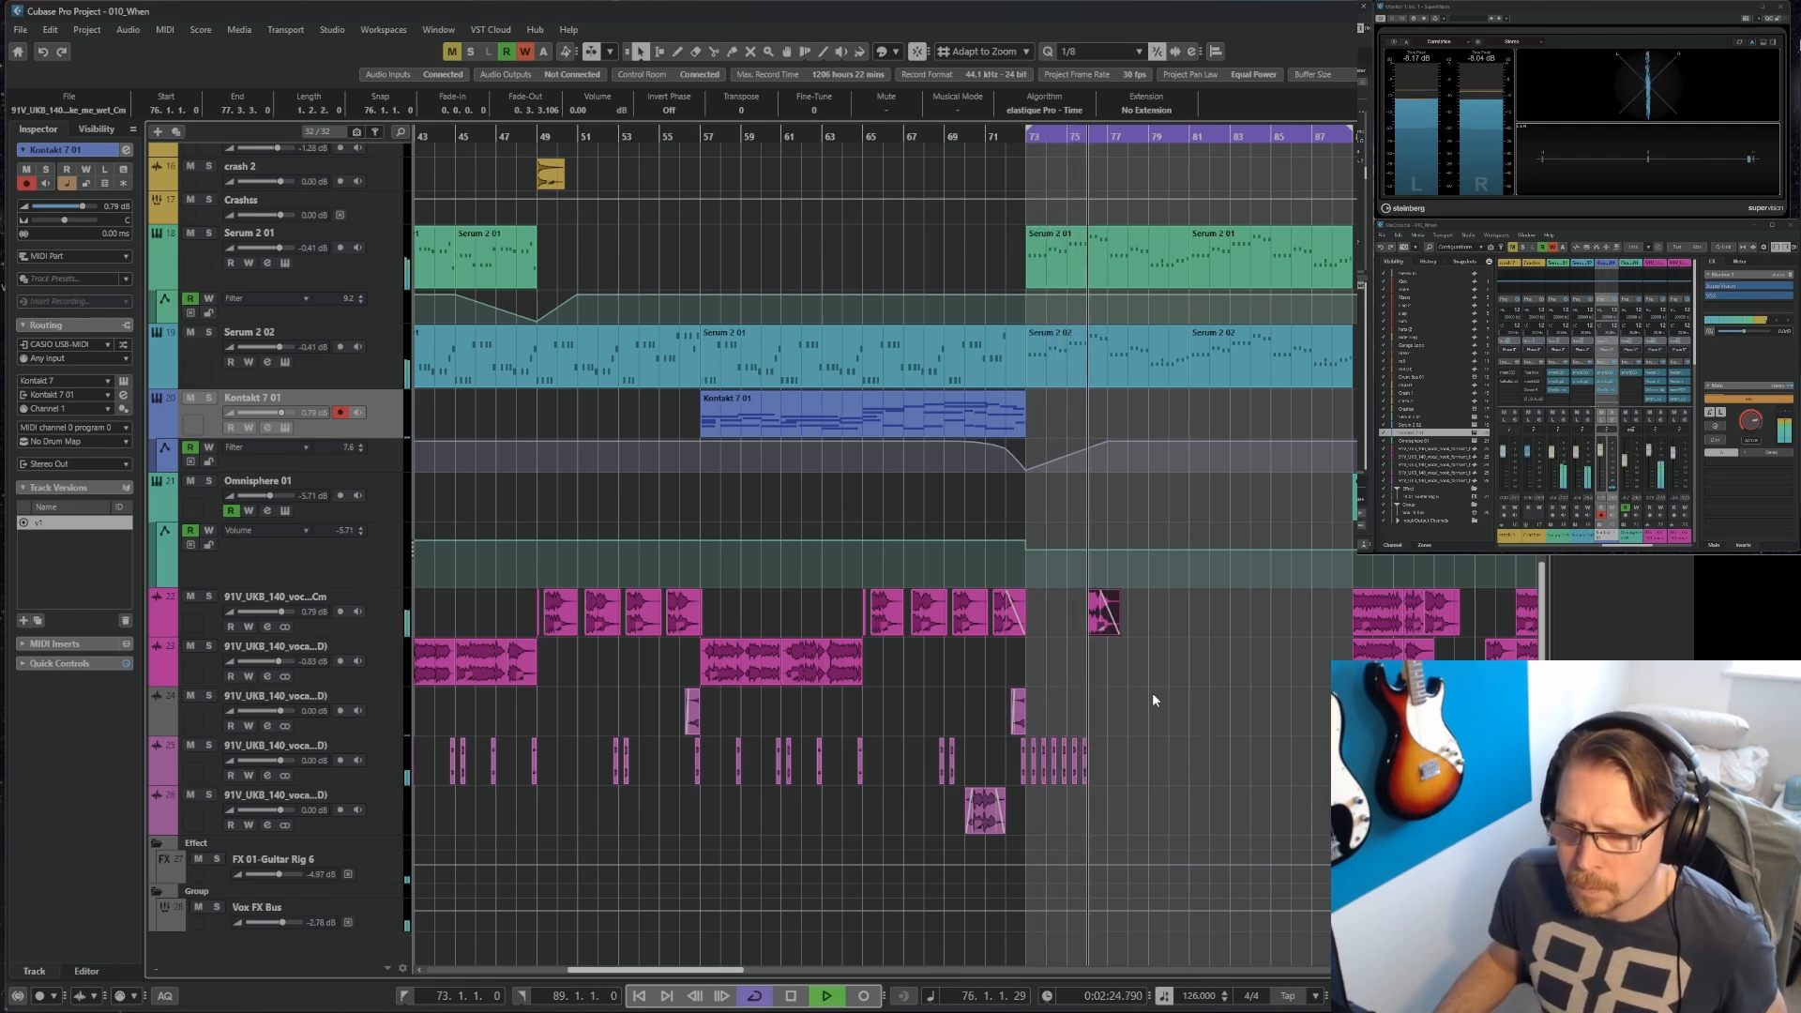
Copy the short vocal chops to the third vocal track from bar 77, and the faded hook to bar 80 on the first vocal track.
{"action": "right_click", "coordinate": [1127, 761]}
{"action": "left_click", "coordinate": [1153, 750]}
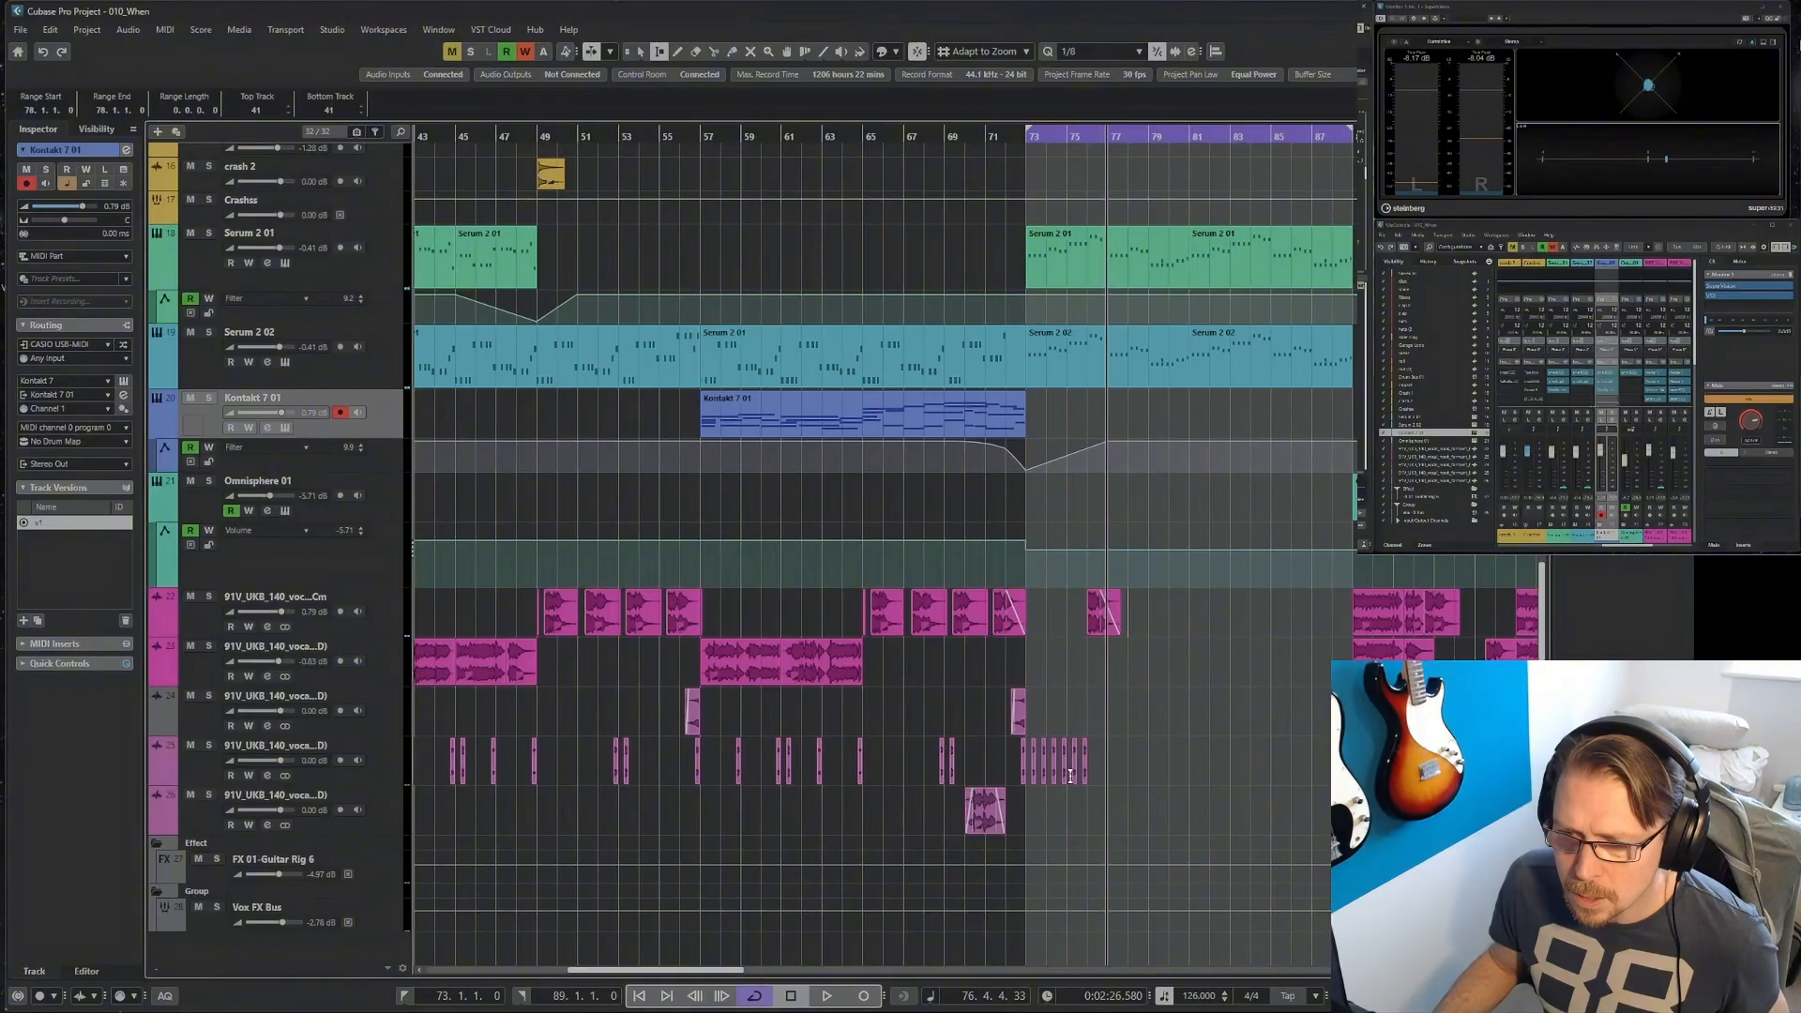
{"action": "left_click_drag", "start_coordinate": [1050, 772], "coordinate": [1134, 722]}
Split the bar 80 hook at 80.2.1.0 and copy its first slice to the next three beats, alternating between the fourth and third vocal tracks.
{"action": "right_click", "coordinate": [1188, 674]}
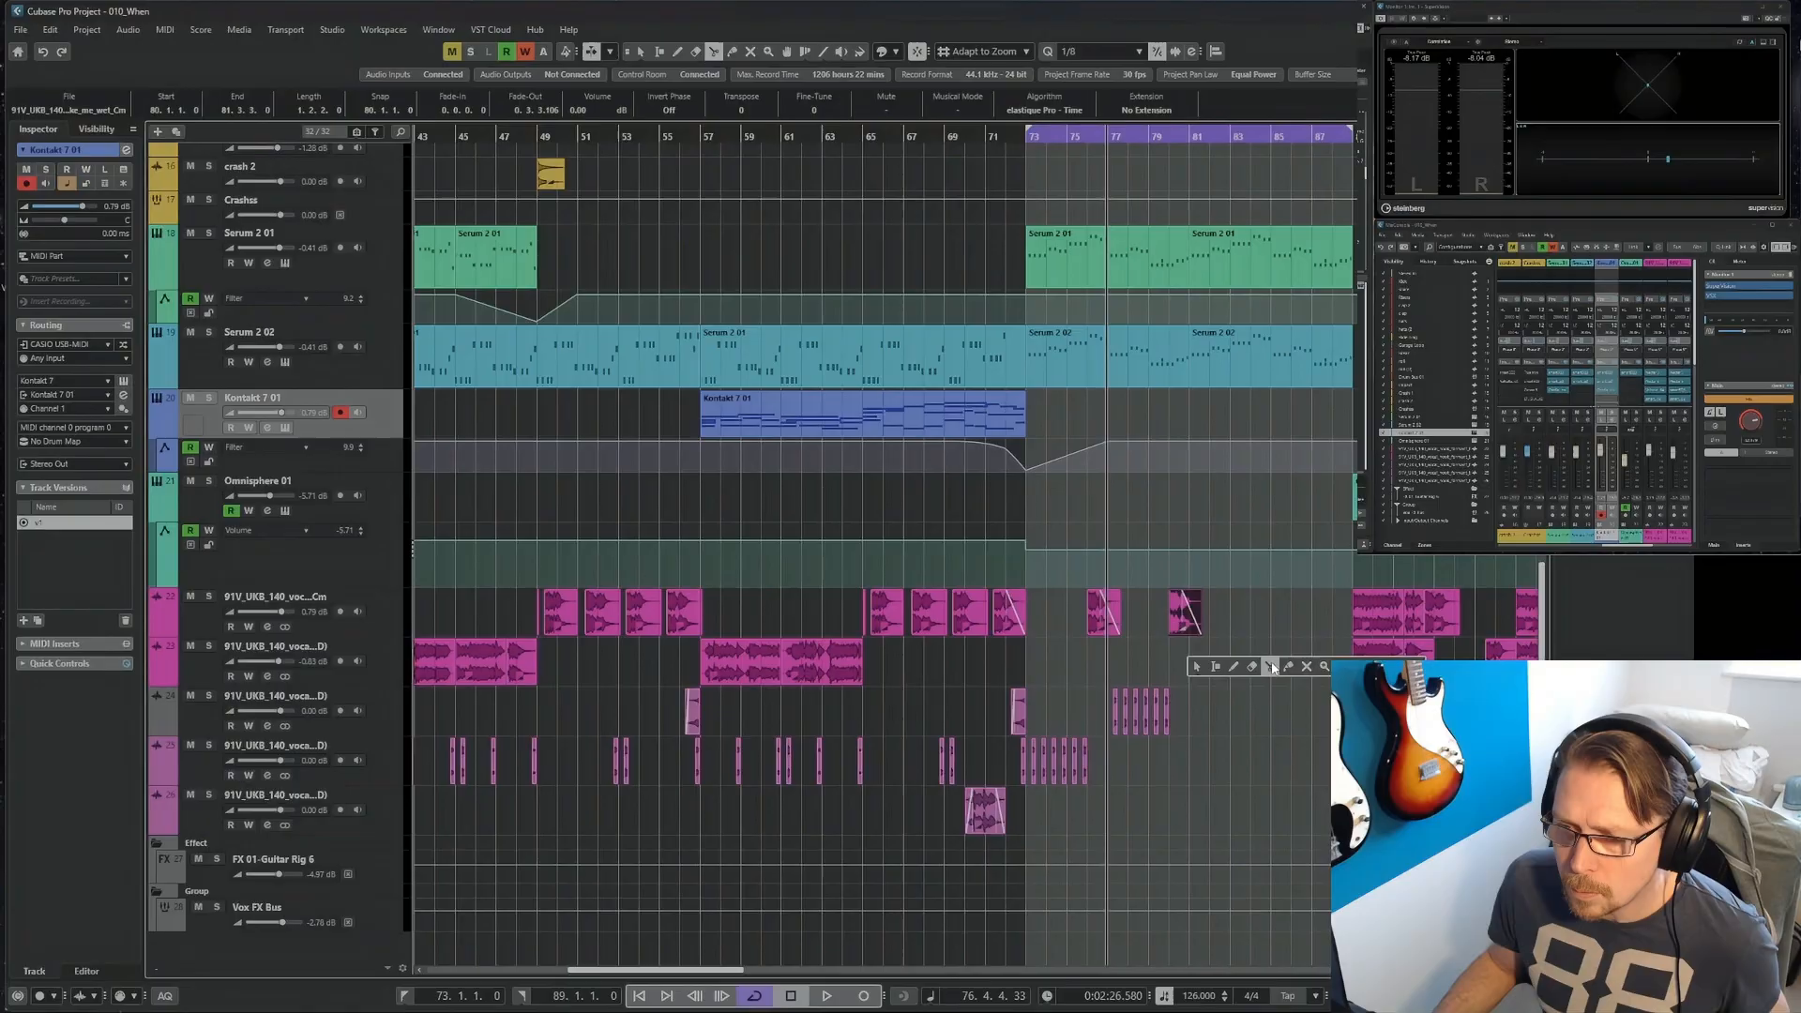
{"action": "left_click", "coordinate": [1270, 667]}
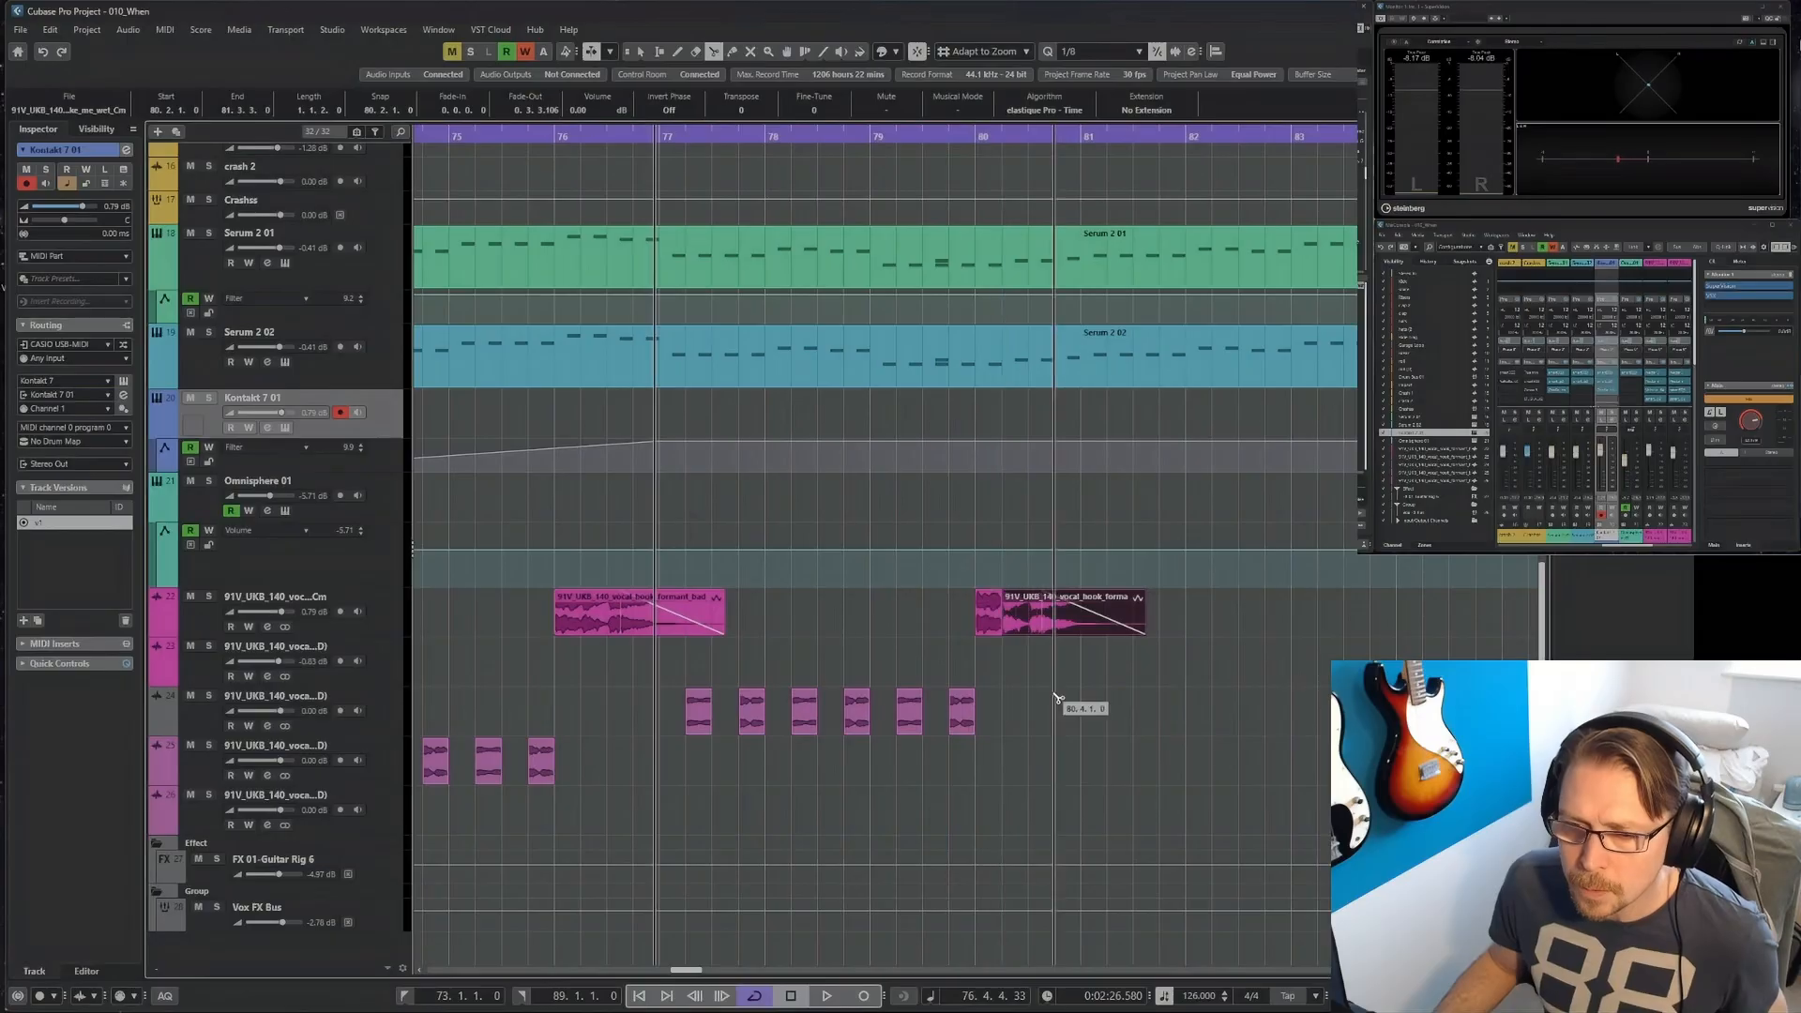
{"action": "key", "text": "1"}
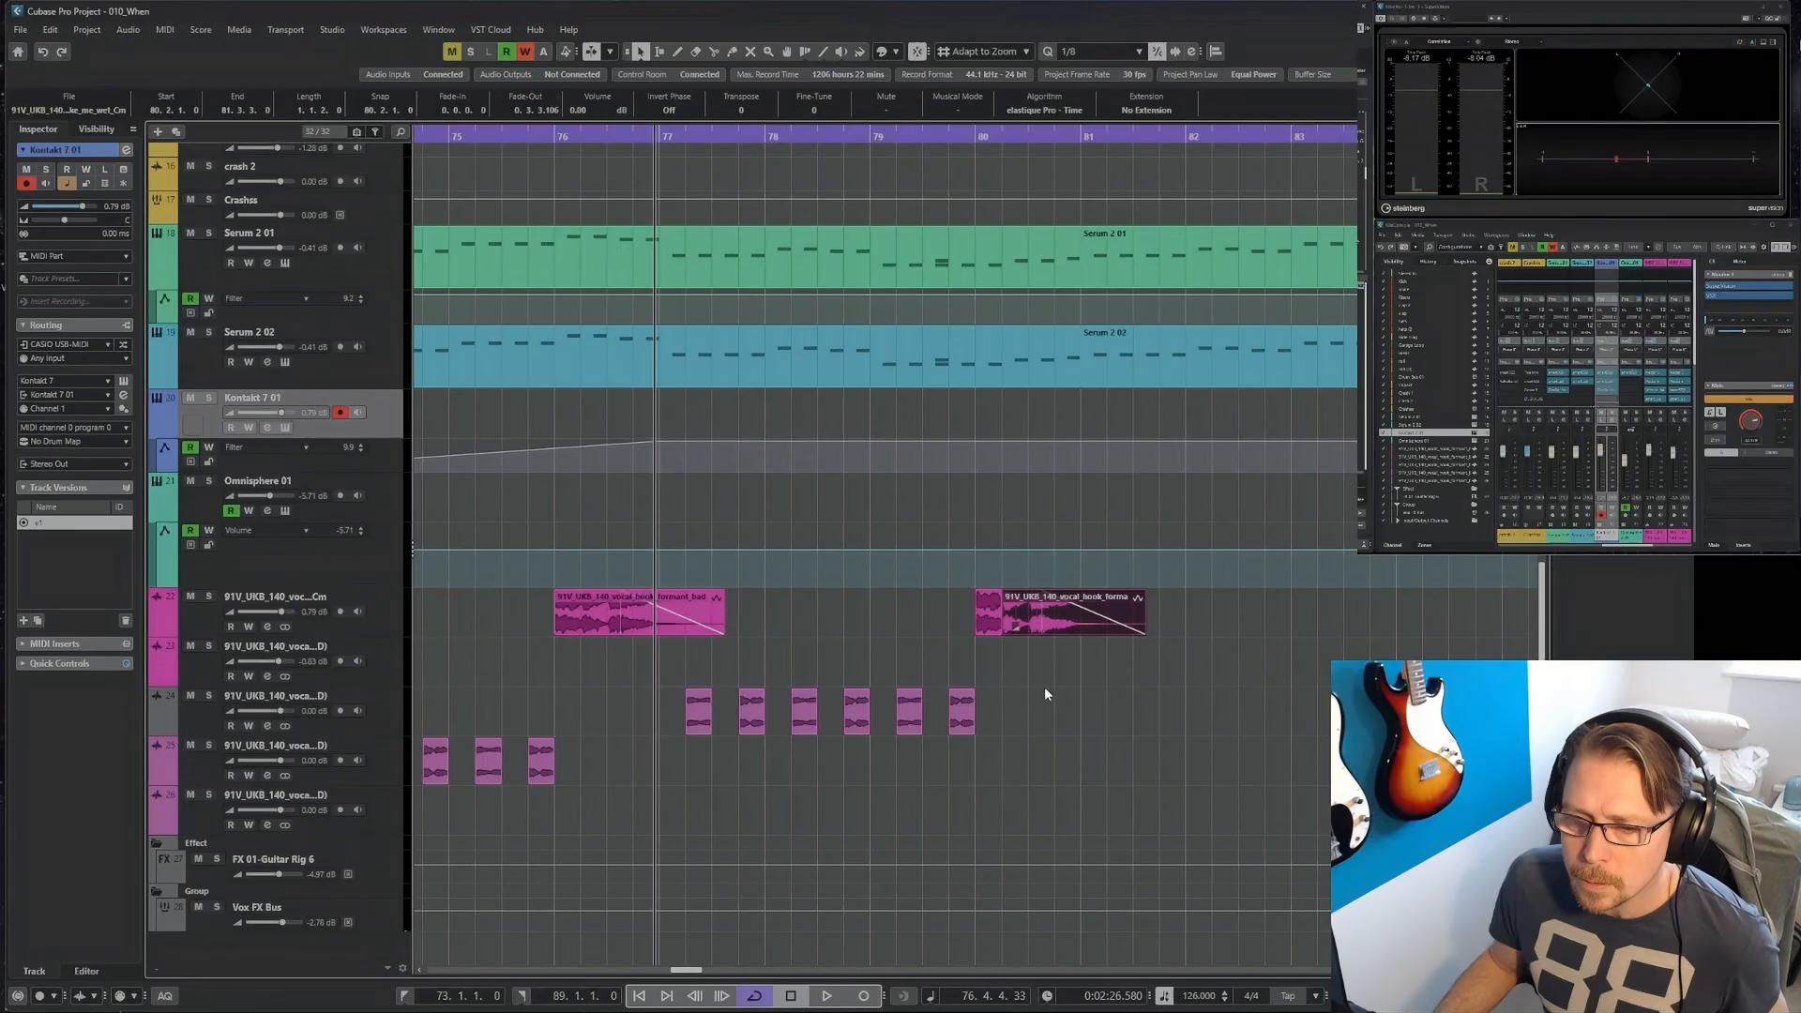
{"action": "left_click", "coordinate": [991, 626]}
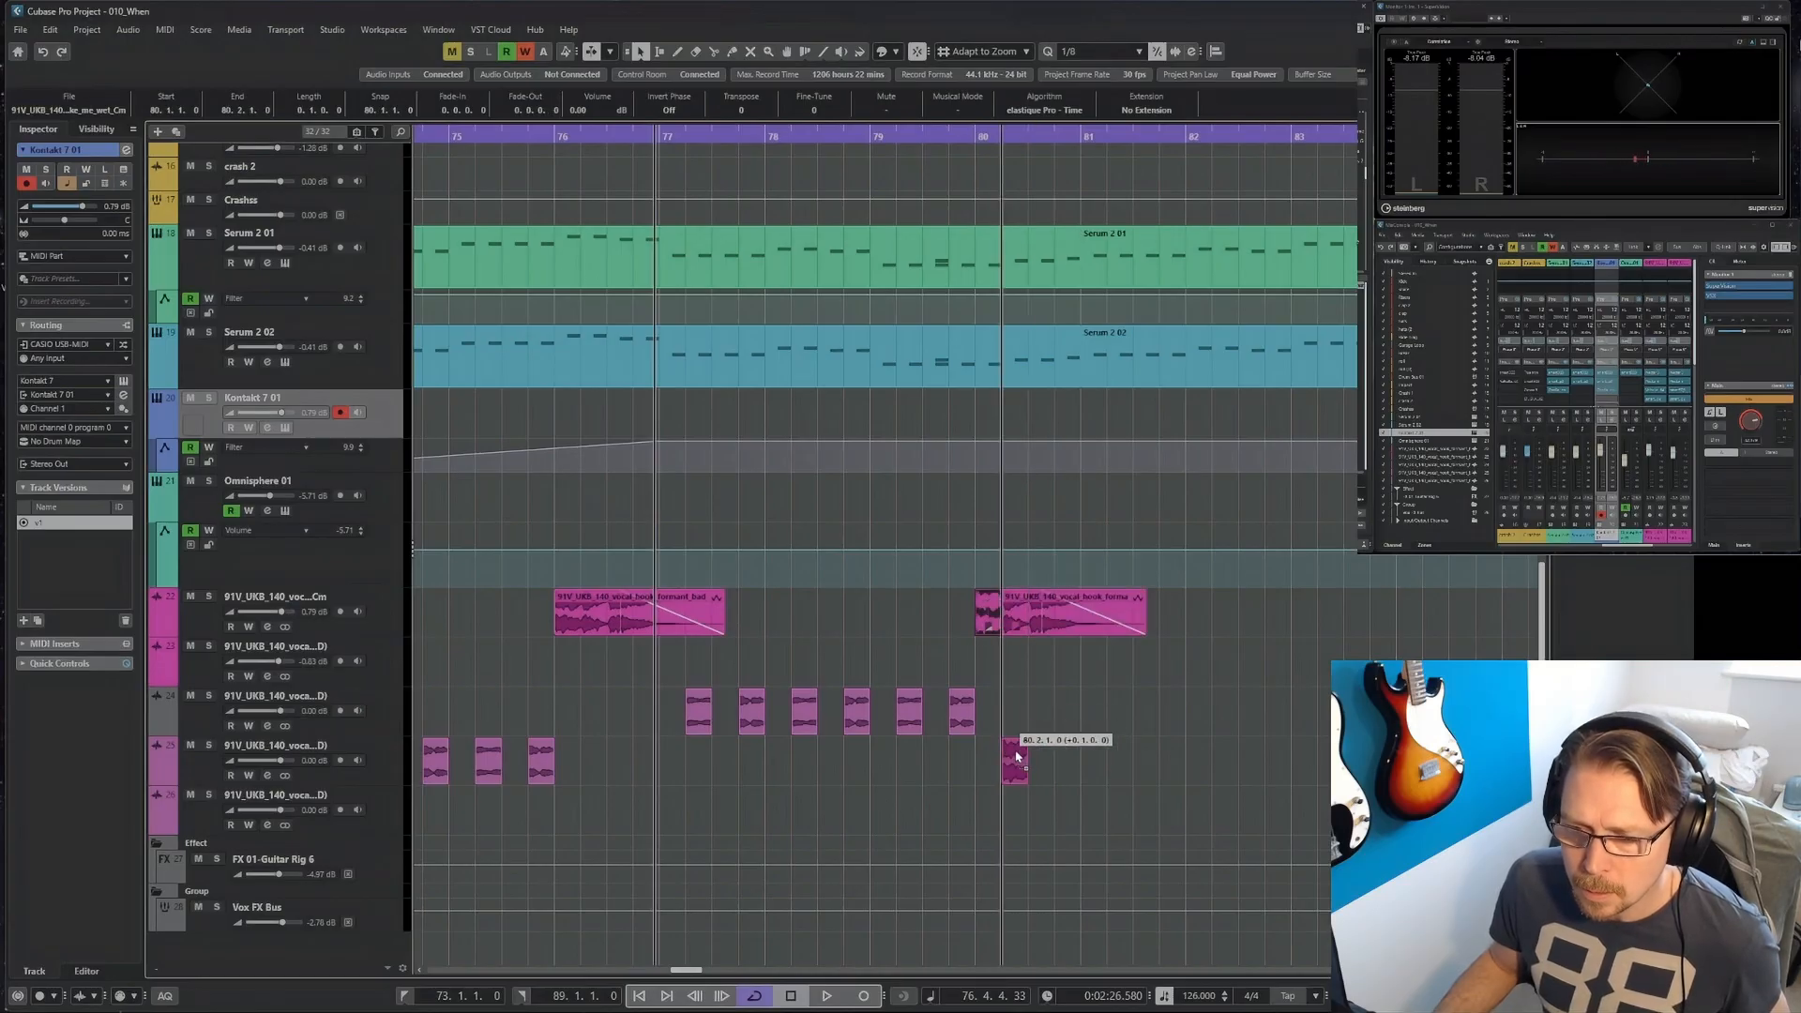
{"action": "left_click_drag", "start_coordinate": [1015, 756], "coordinate": [1068, 759]}
{"action": "left_click", "coordinate": [1145, 719]}
Colour the third vocal track mauve.
{"action": "left_click", "coordinate": [391, 713]}
{"action": "left_click", "coordinate": [883, 52]}
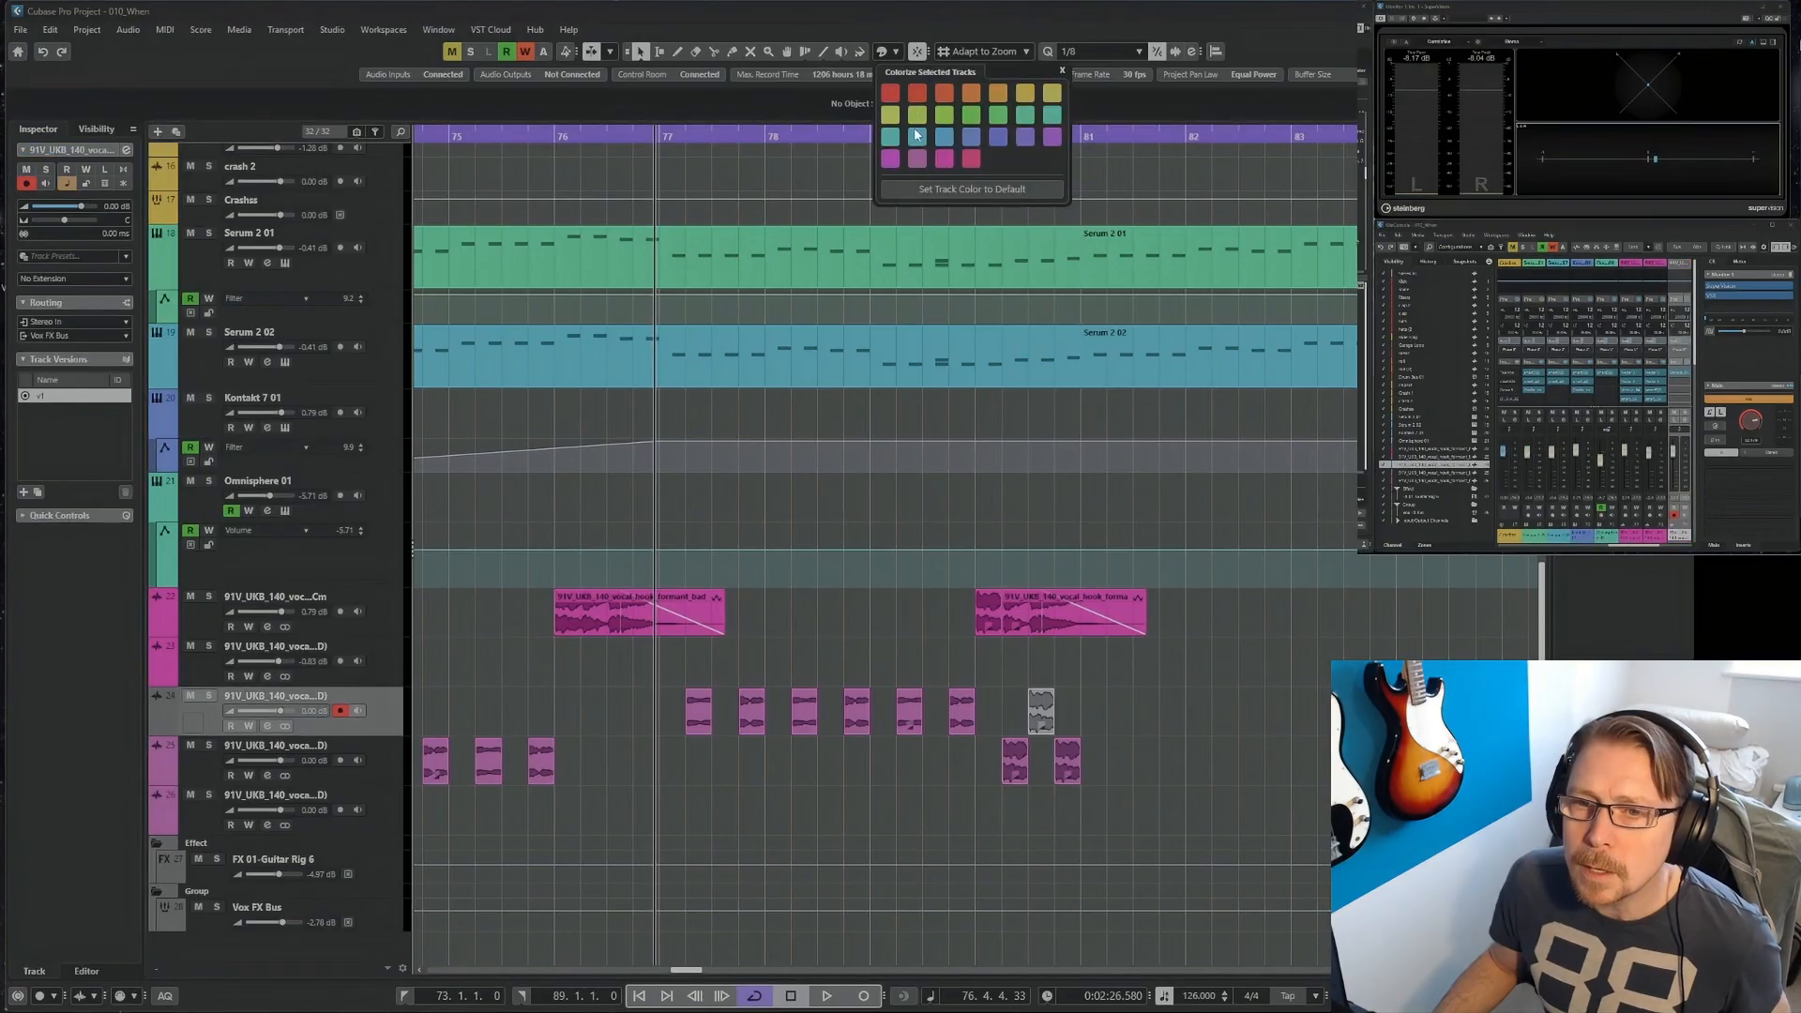
{"action": "left_click", "coordinate": [917, 163]}
{"action": "key", "text": "g"}
{"action": "key", "text": "g"}
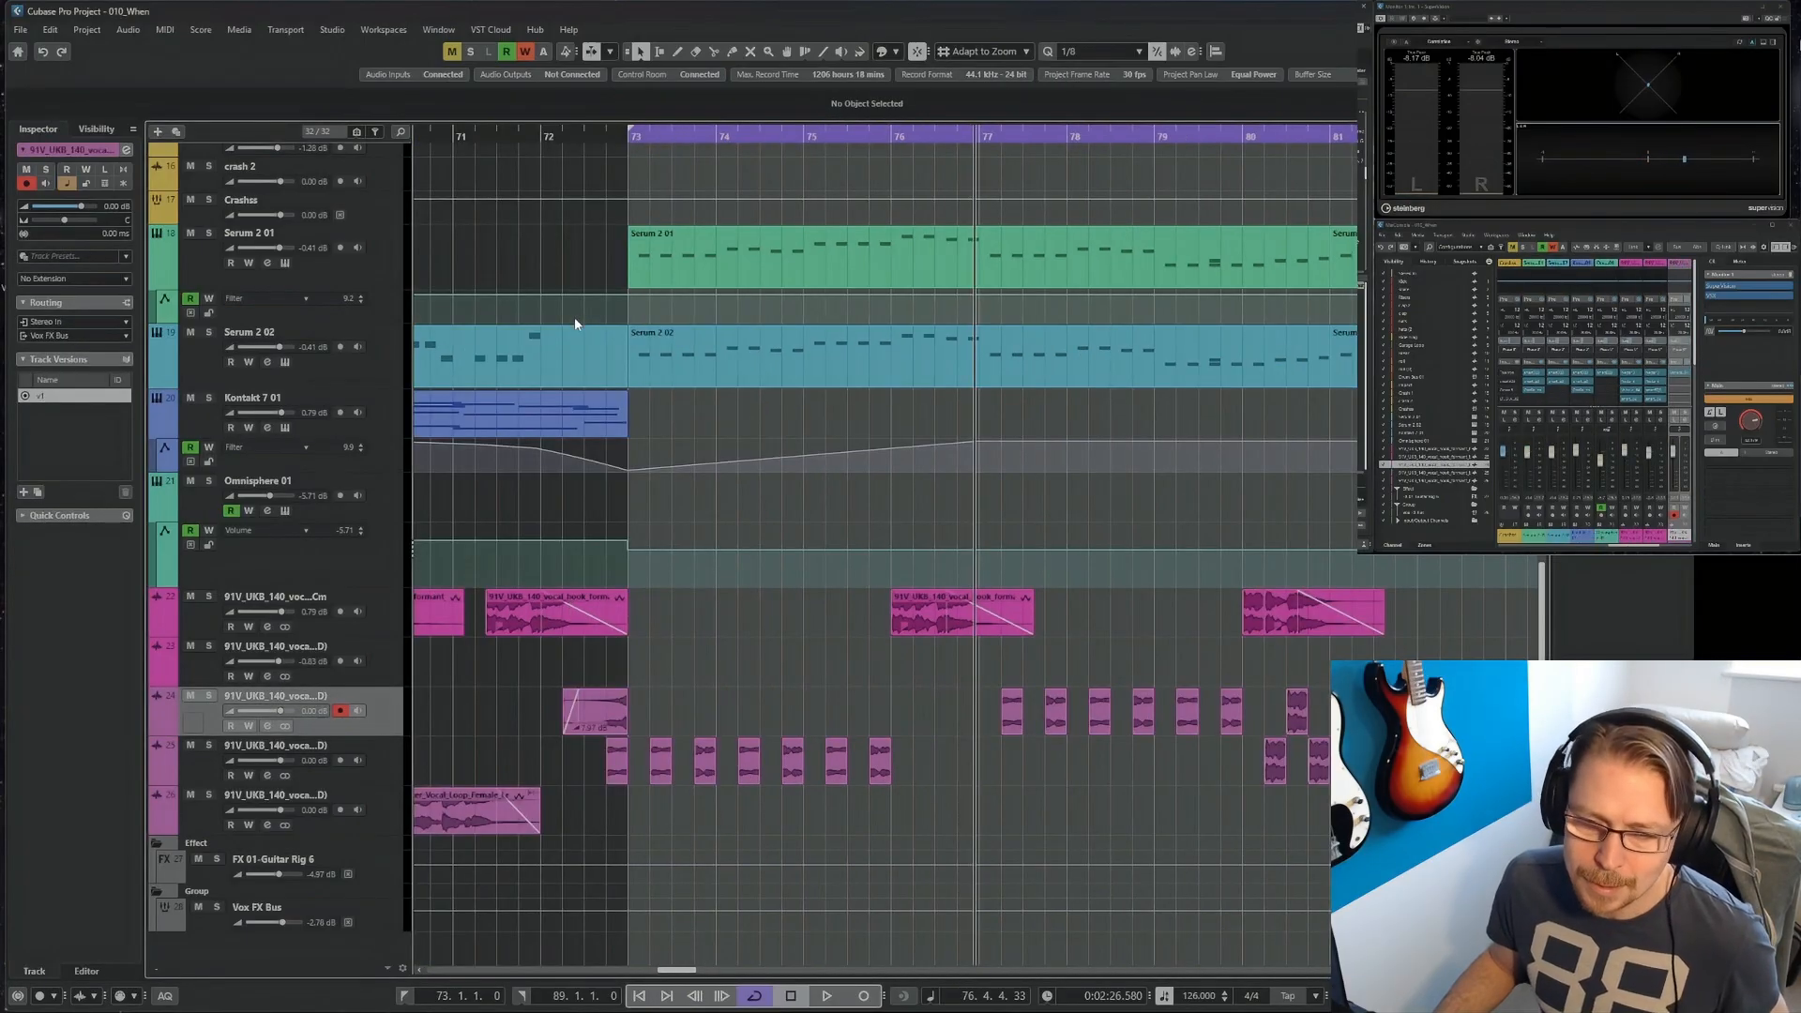
Play the section from bar 73 and set the volume of the vocal chops up to bar 76 on the fourth vocal track to -1.65 dB.
{"action": "key", "text": "KP_1"}
{"action": "key", "text": "space"}
{"action": "left_click_drag", "start_coordinate": [984, 769], "coordinate": [705, 786]}
{"action": "key", "text": "h"}
{"action": "key", "text": "h"}
{"action": "key", "text": "h"}
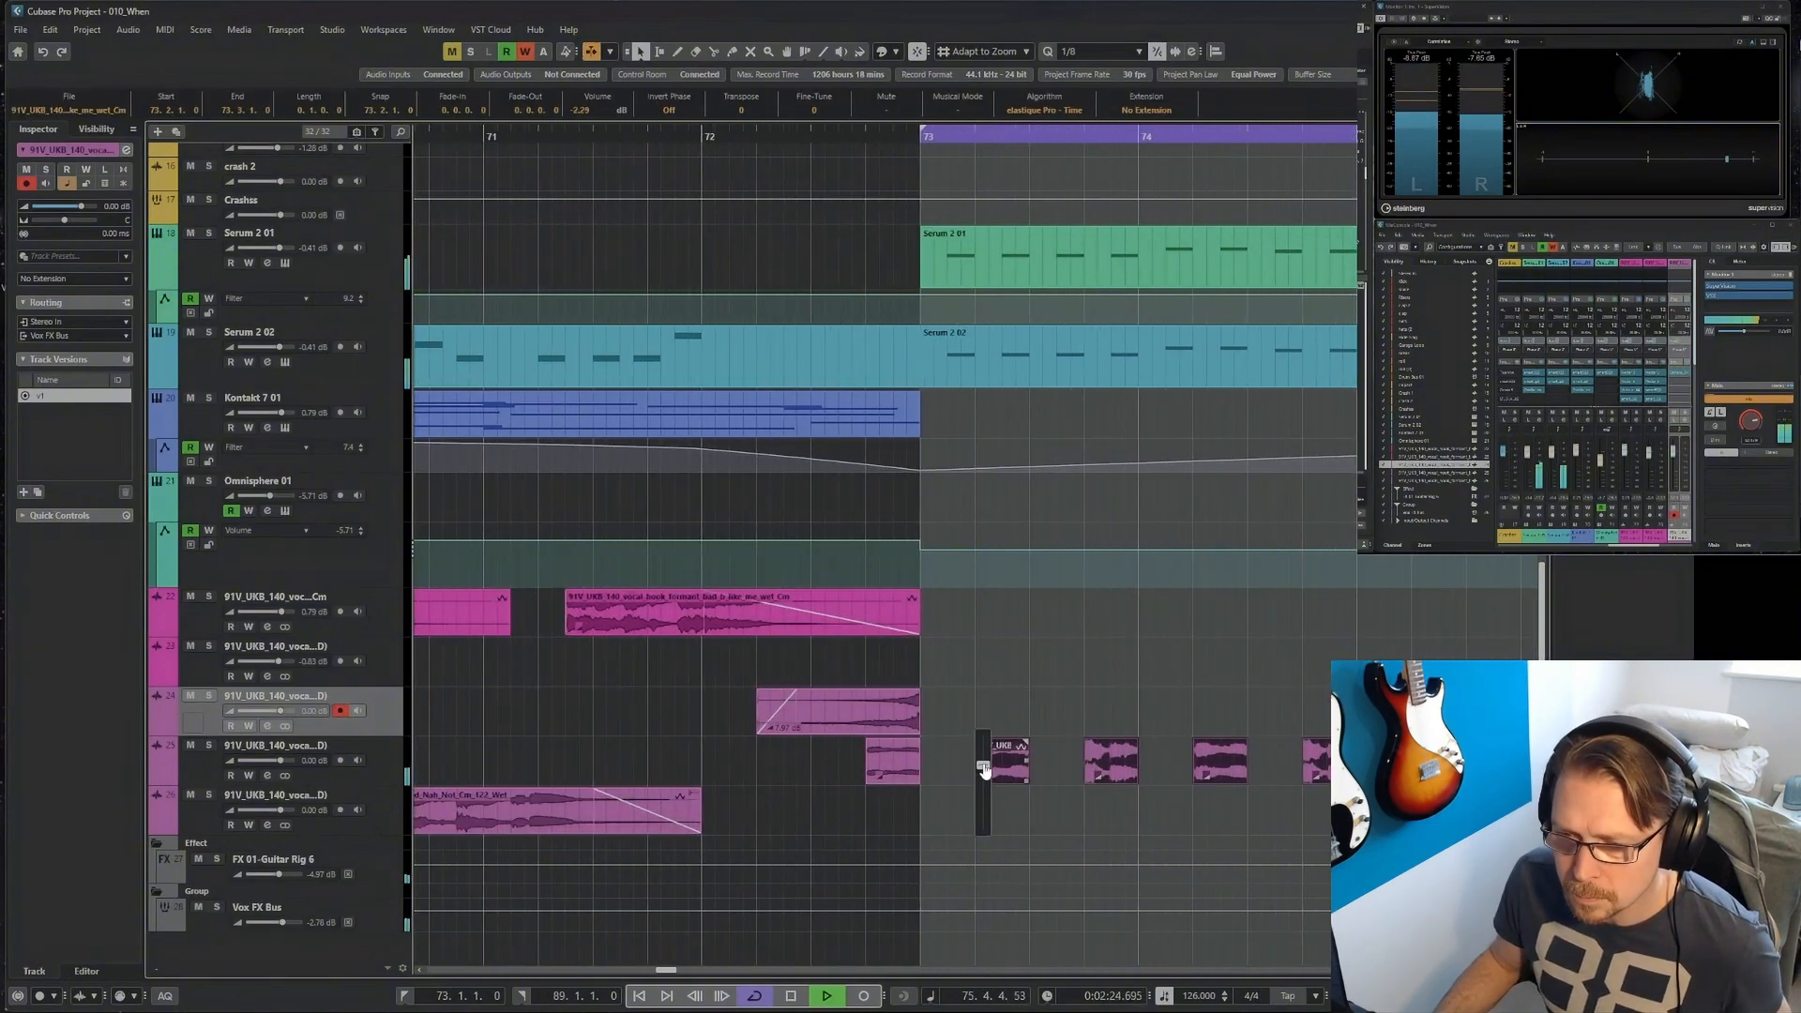
{"action": "key", "text": "g"}
{"action": "key", "text": "g"}
{"action": "key", "text": "g"}
{"action": "key", "text": "g"}
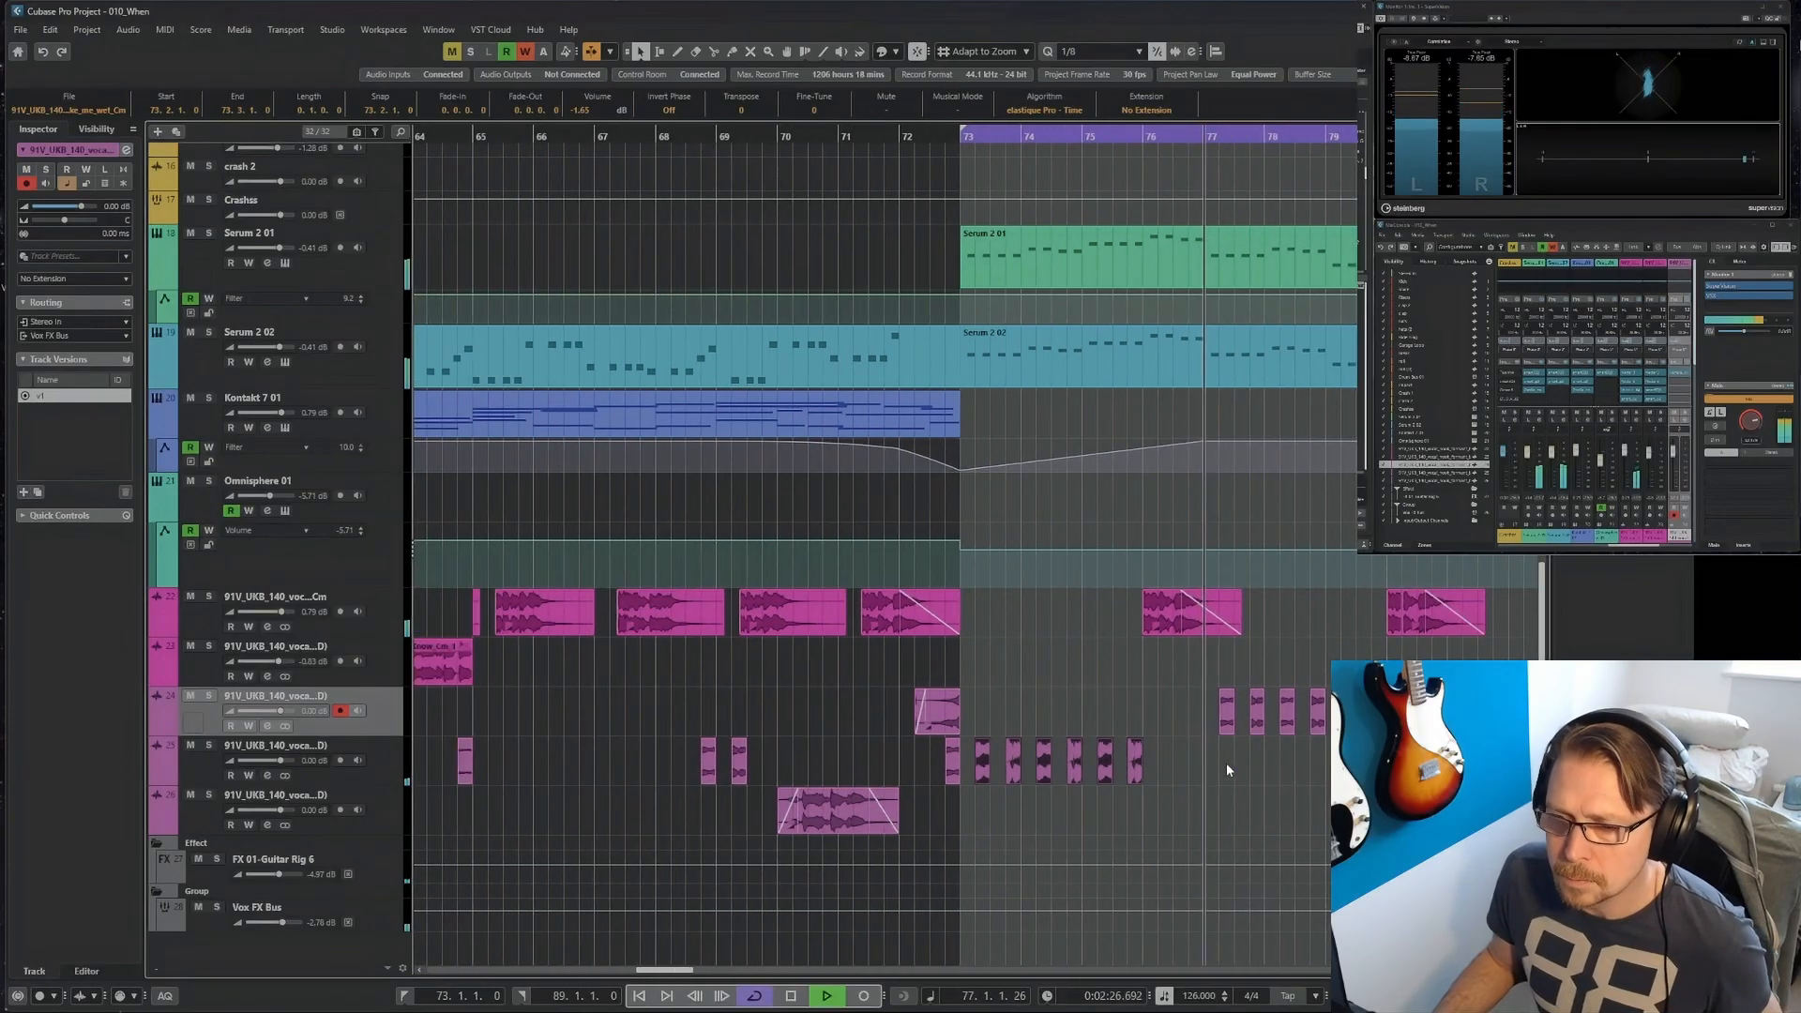
Replace the chops from bar 77 to bar 80 on the third vocal track with copies of the fourth track's chops from bars 73 to 76.
{"action": "key", "text": "h"}
{"action": "key", "text": "h"}
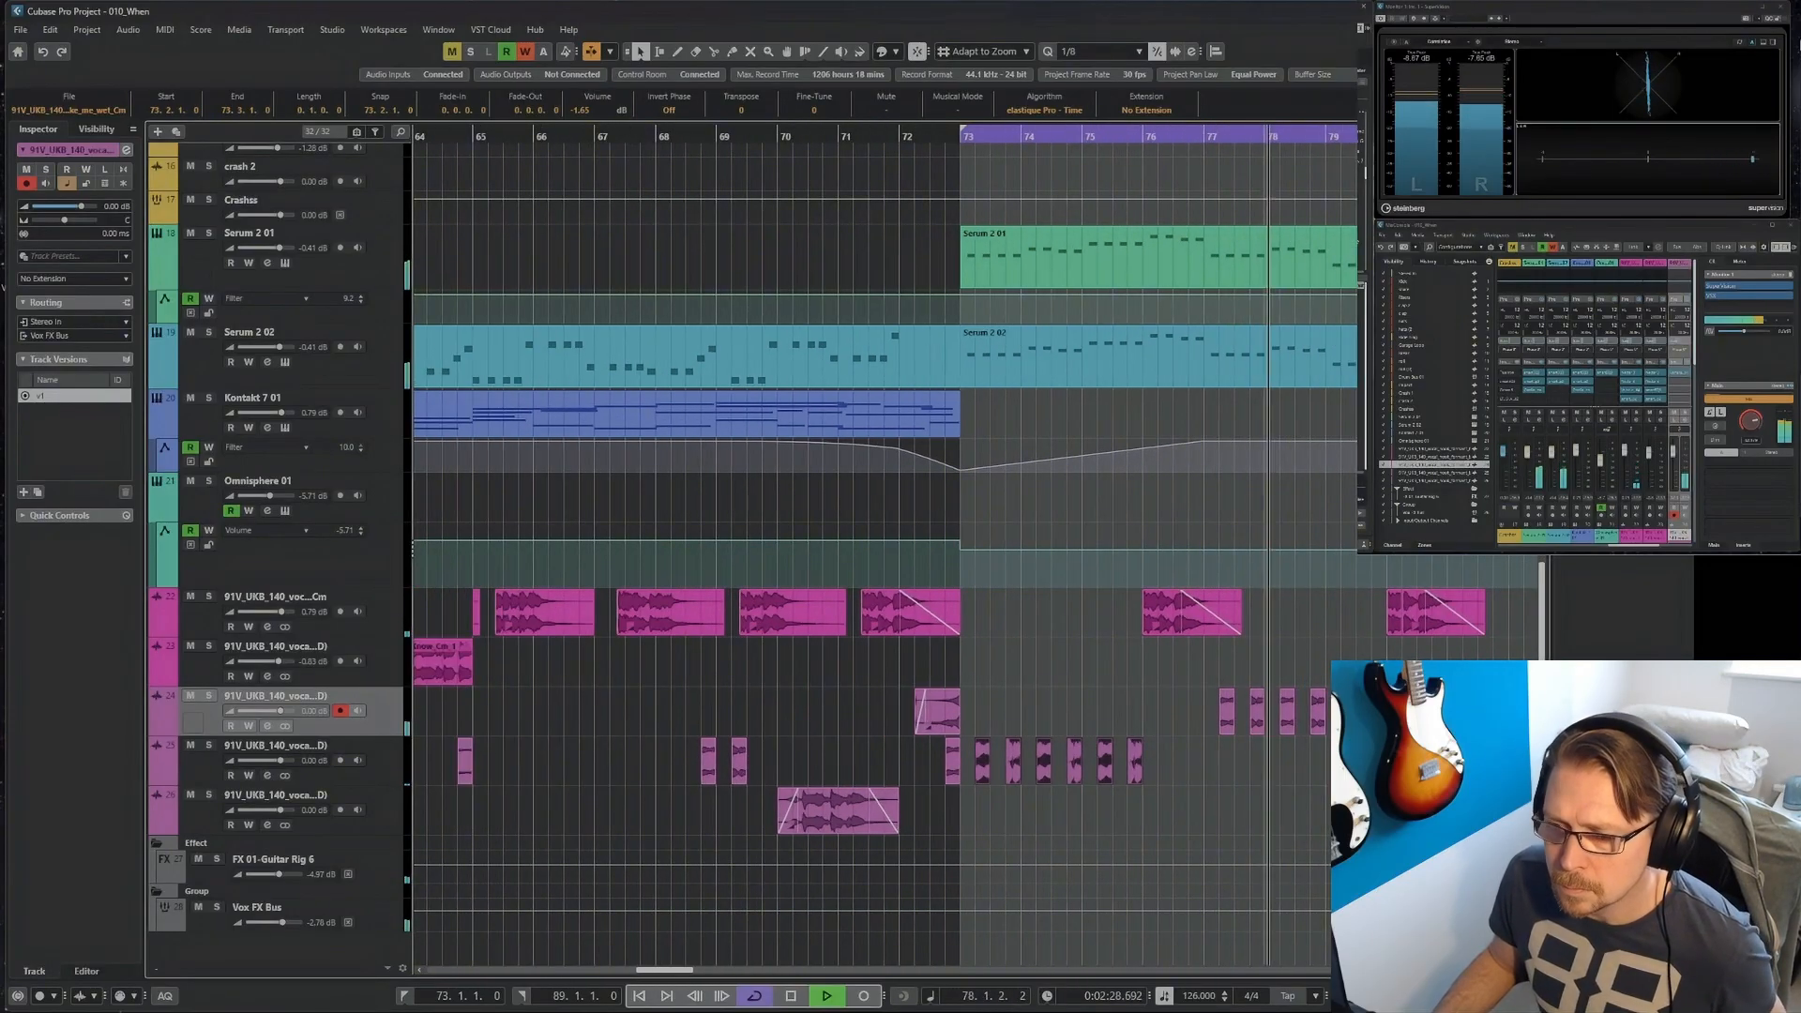
{"action": "left_click_drag", "start_coordinate": [1397, 756], "coordinate": [1212, 718]}
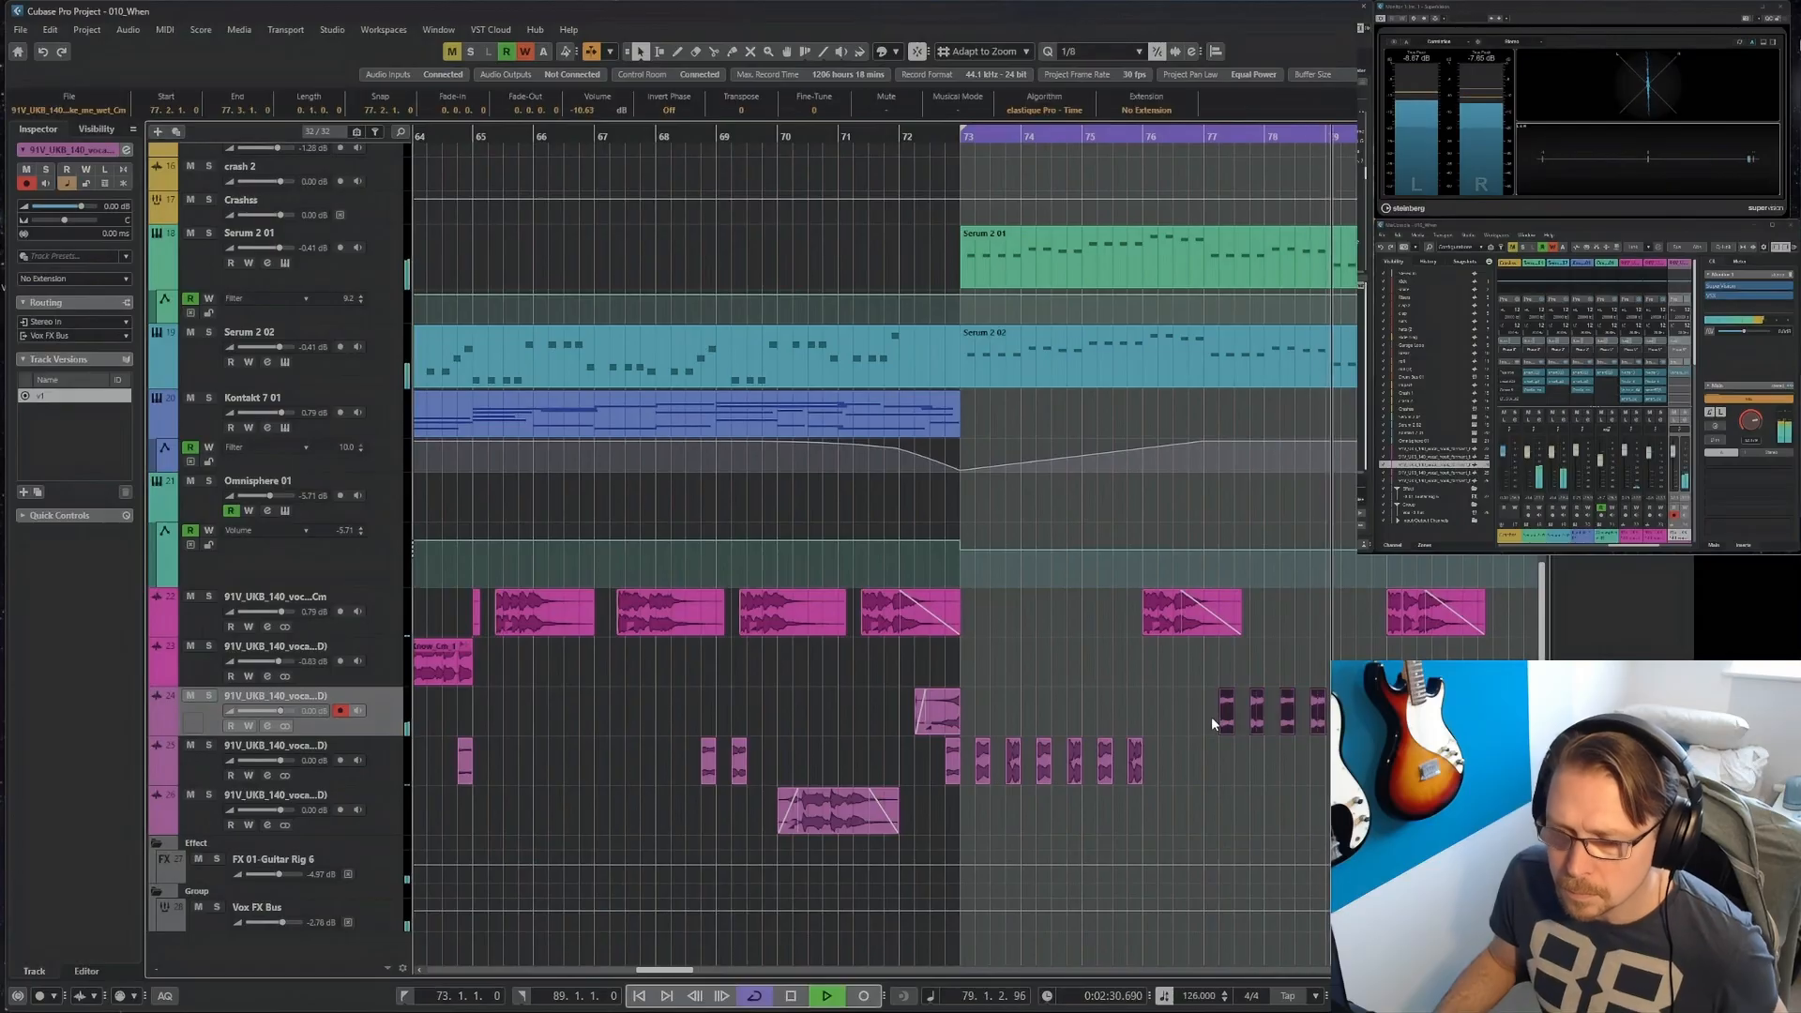
{"action": "key", "text": "Delete"}
{"action": "right_click", "coordinate": [1196, 759]}
{"action": "left_click", "coordinate": [1214, 760]}
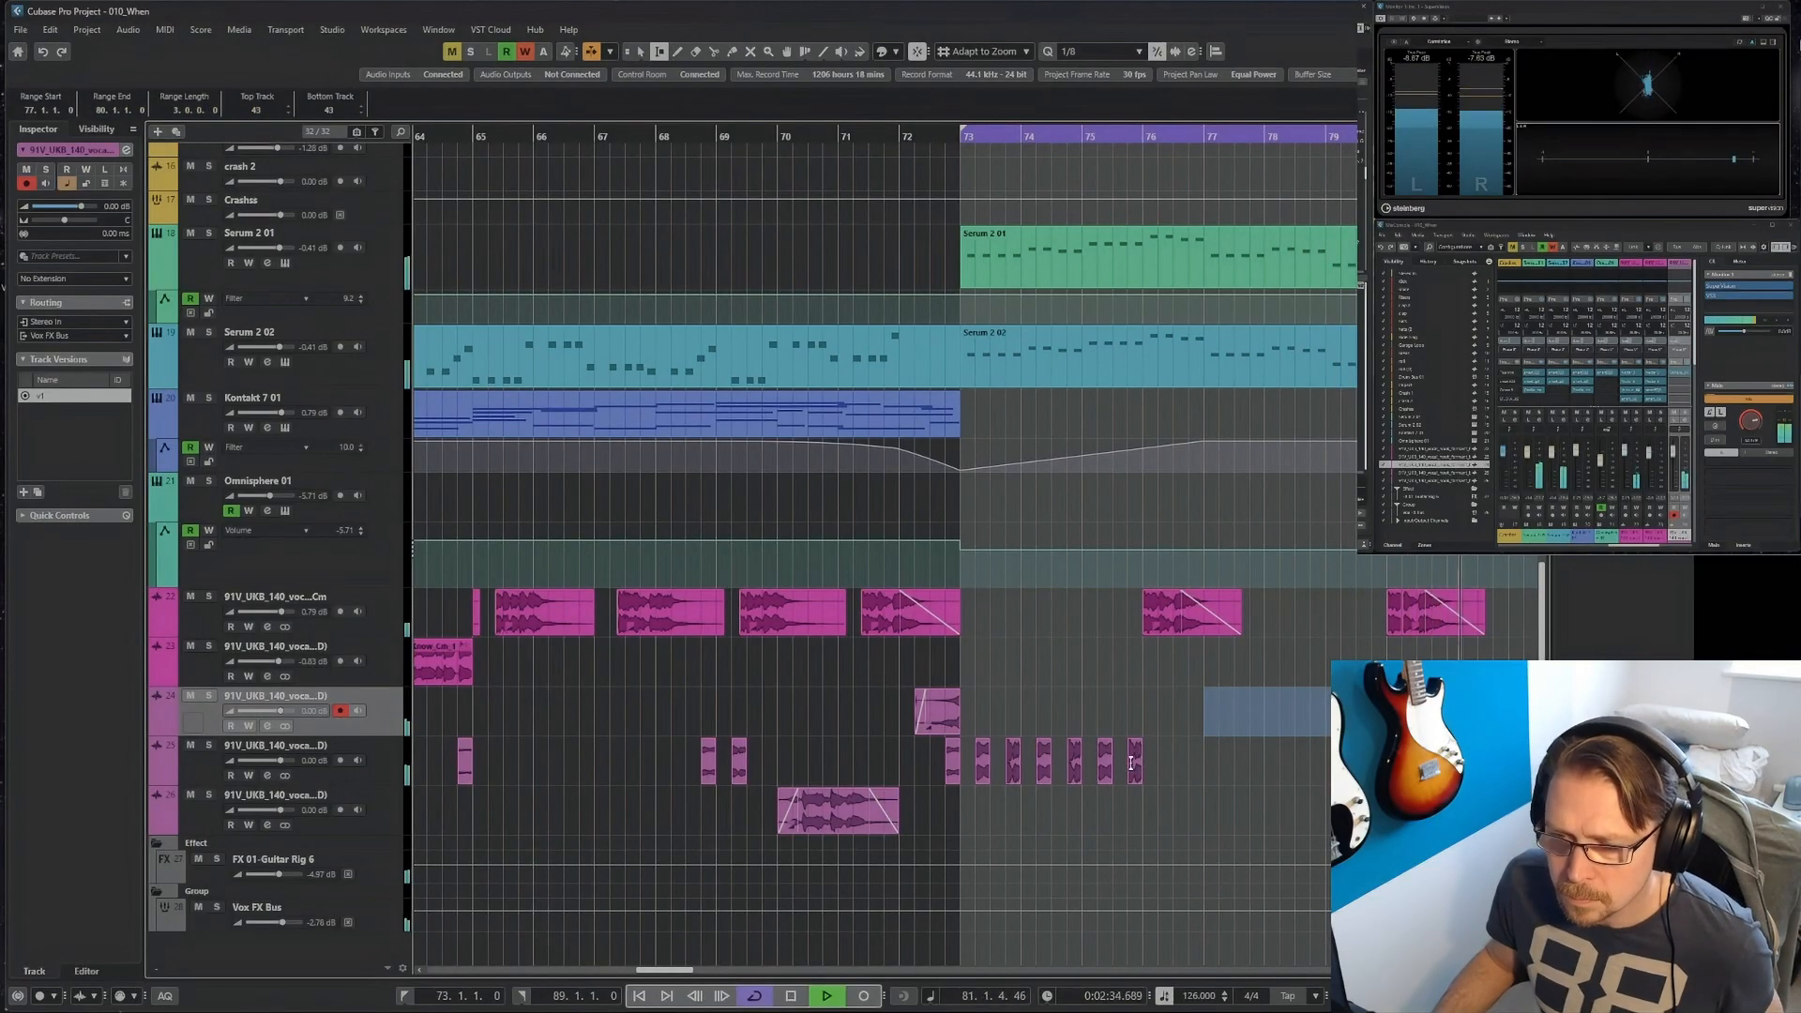
{"action": "left_click_drag", "start_coordinate": [1131, 763], "coordinate": [983, 761]}
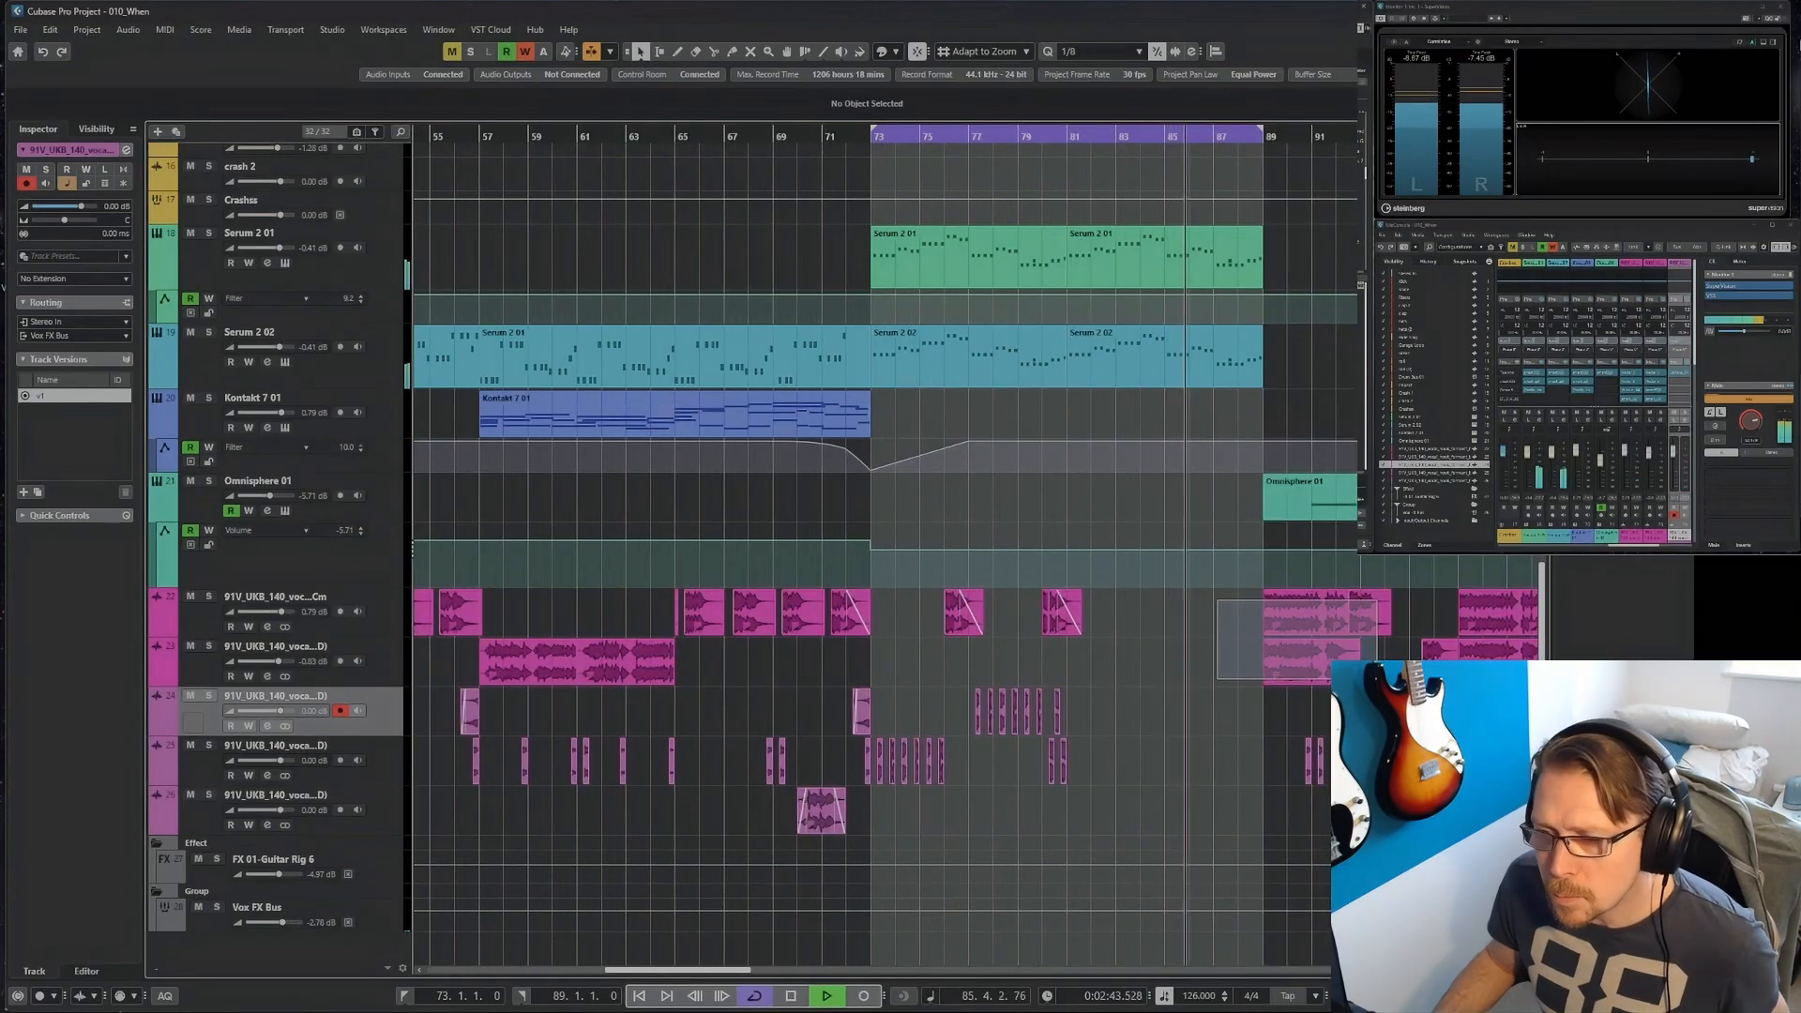
Copy the lead and double vocal loops from bar 89 to bar 81, and trim the hook before them with a fade-out ending at bar 81.
{"action": "left_click", "coordinate": [1274, 621]}
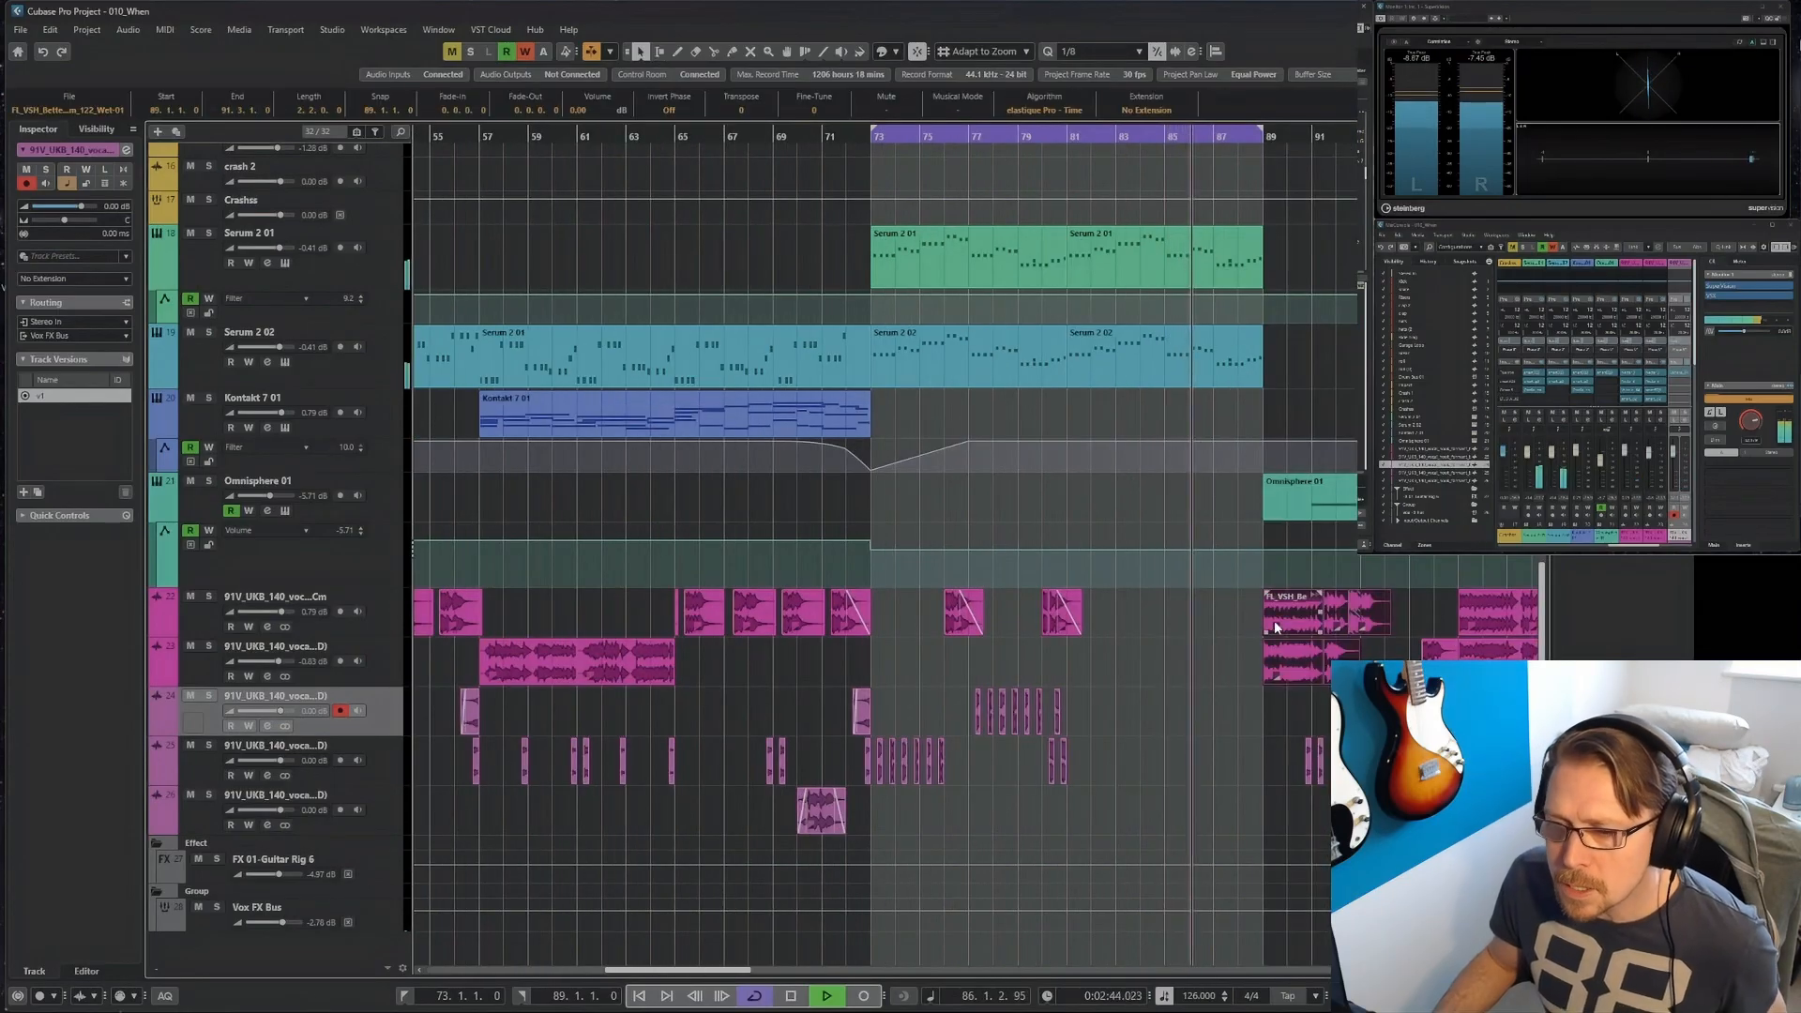
{"action": "left_click_drag", "start_coordinate": [1280, 612], "coordinate": [1128, 664]}
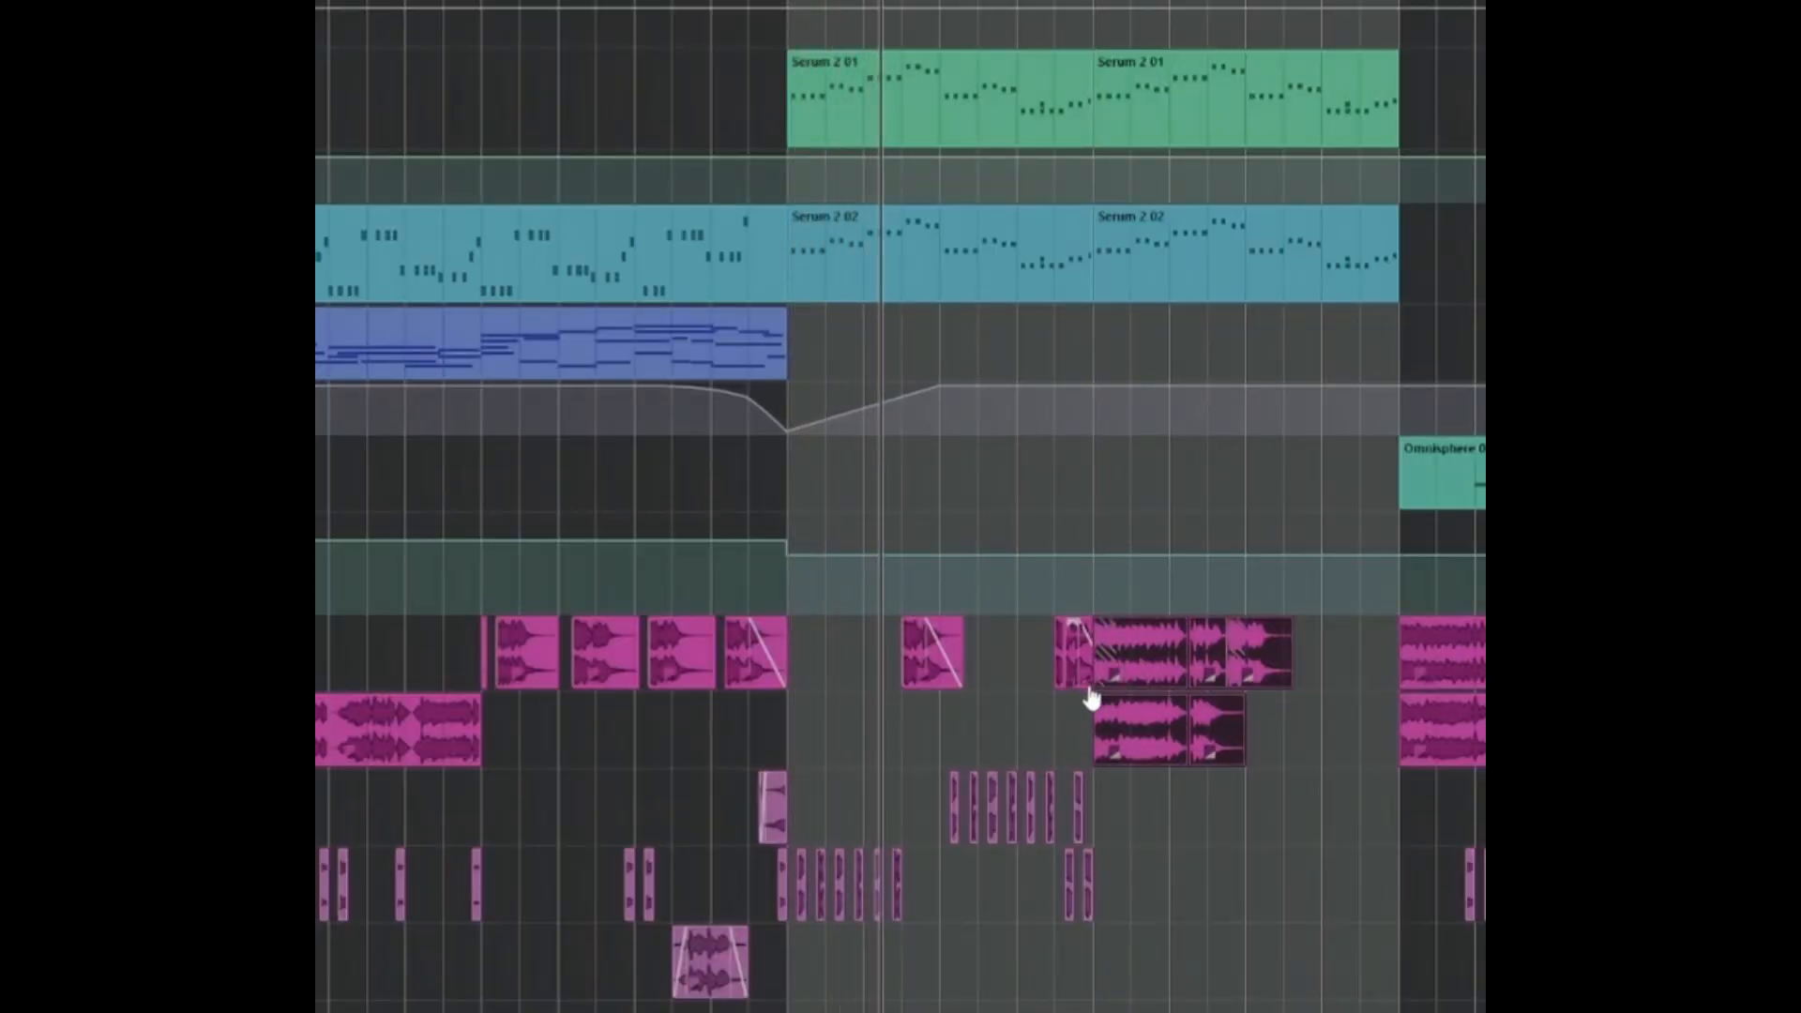
{"action": "scroll", "coordinate": [1086, 692], "scroll_direction": "up", "scroll_amount": 5}
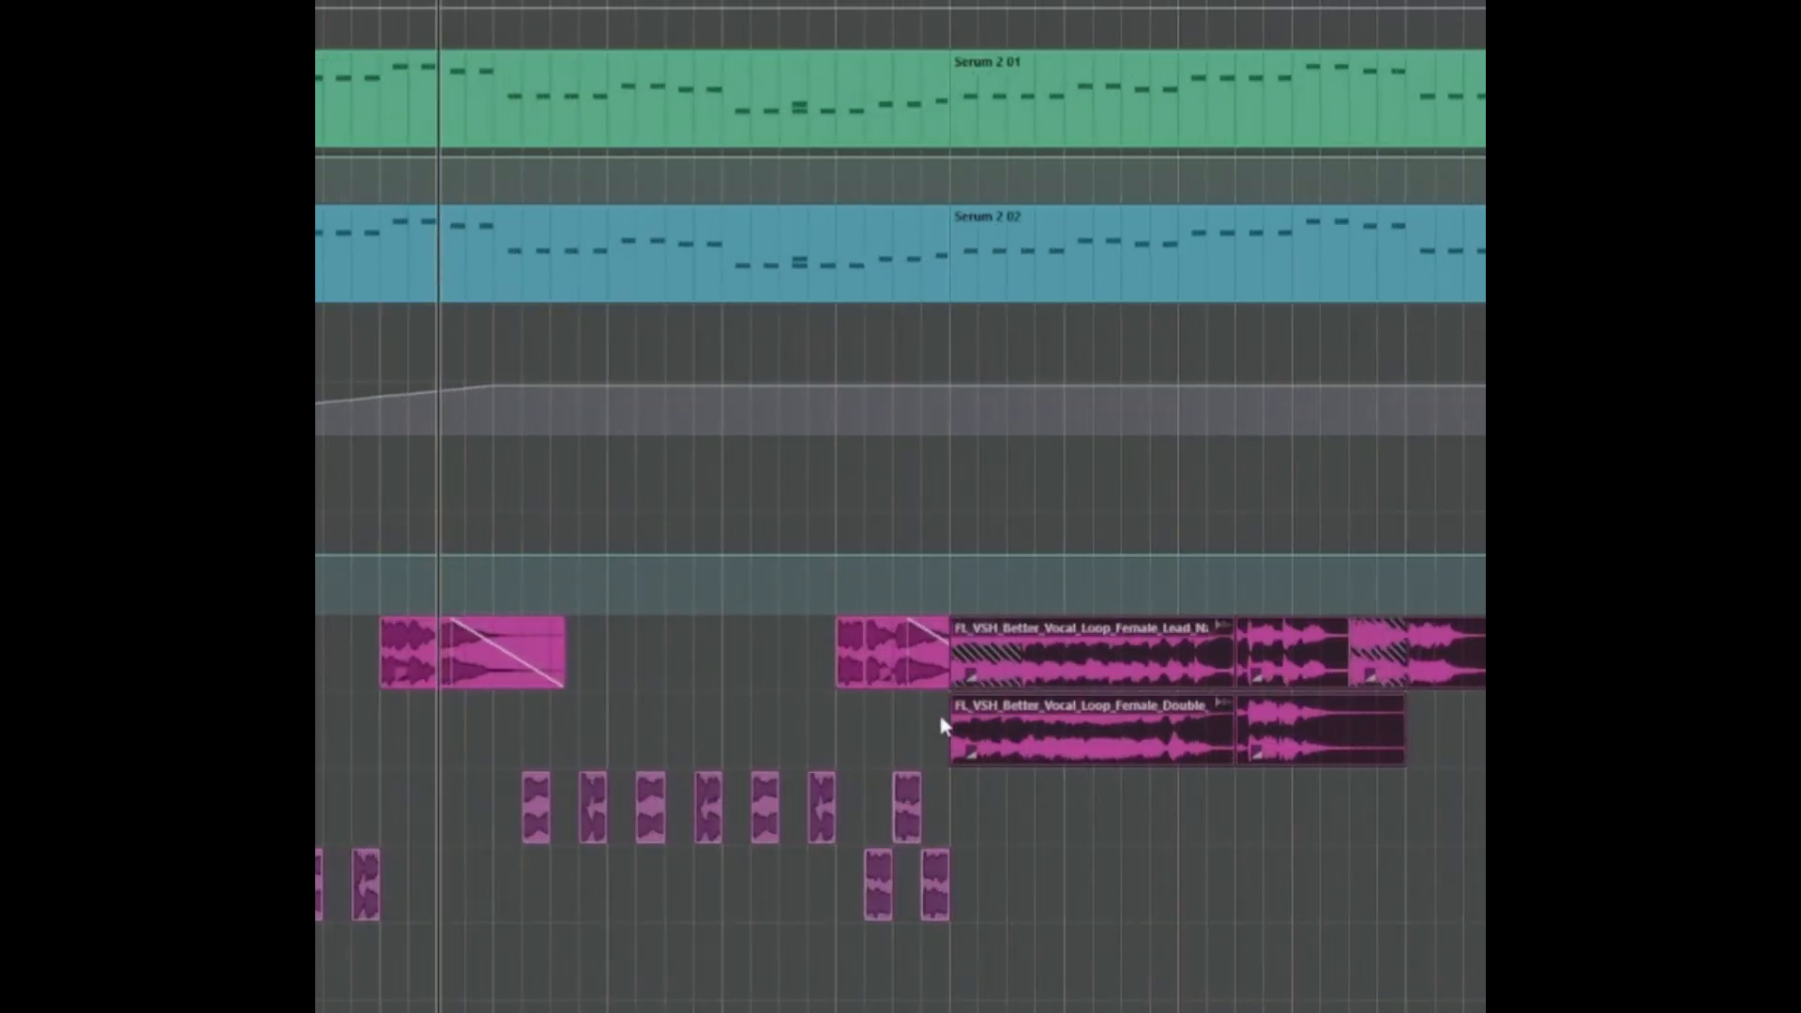
{"action": "left_click", "coordinate": [930, 667]}
{"action": "left_click_drag", "start_coordinate": [944, 684], "coordinate": [938, 685]}
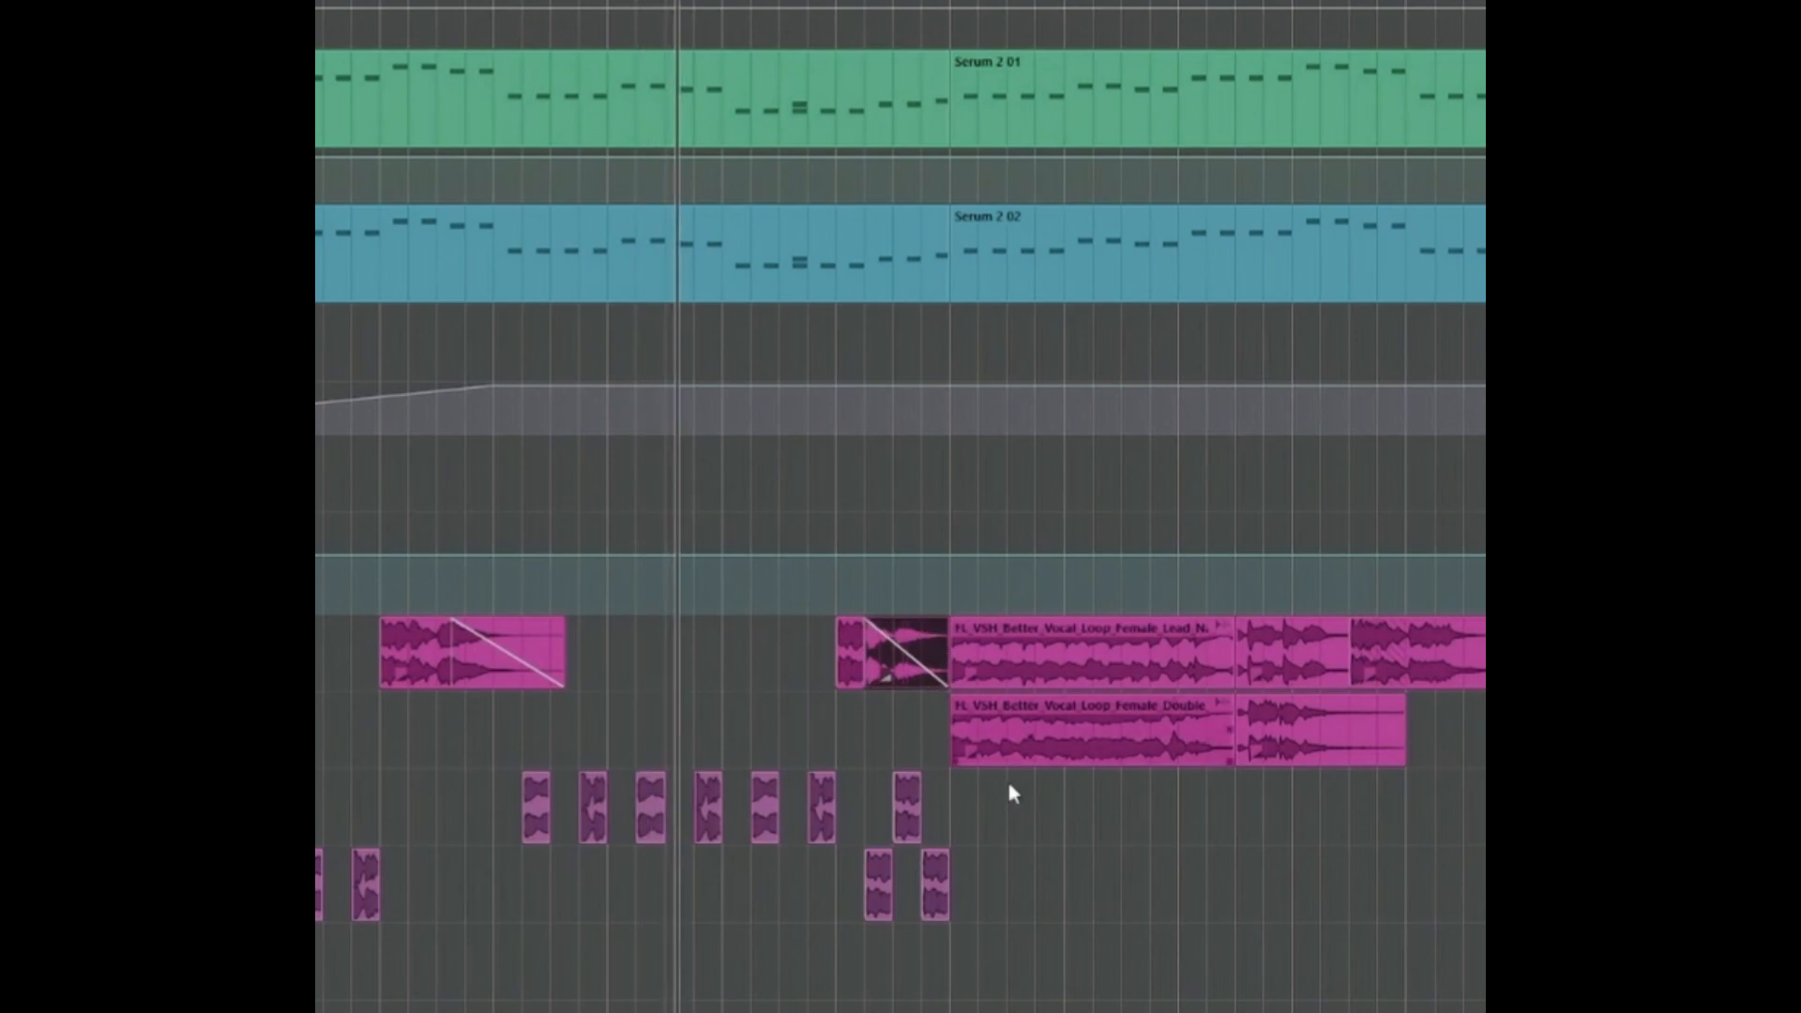
Select the vocal chops from bar 77 to bar 80 on the third vocal track as a range.
{"action": "scroll", "coordinate": [1113, 821], "scroll_direction": "down", "scroll_amount": 3}
{"action": "right_click", "coordinate": [1179, 870]}
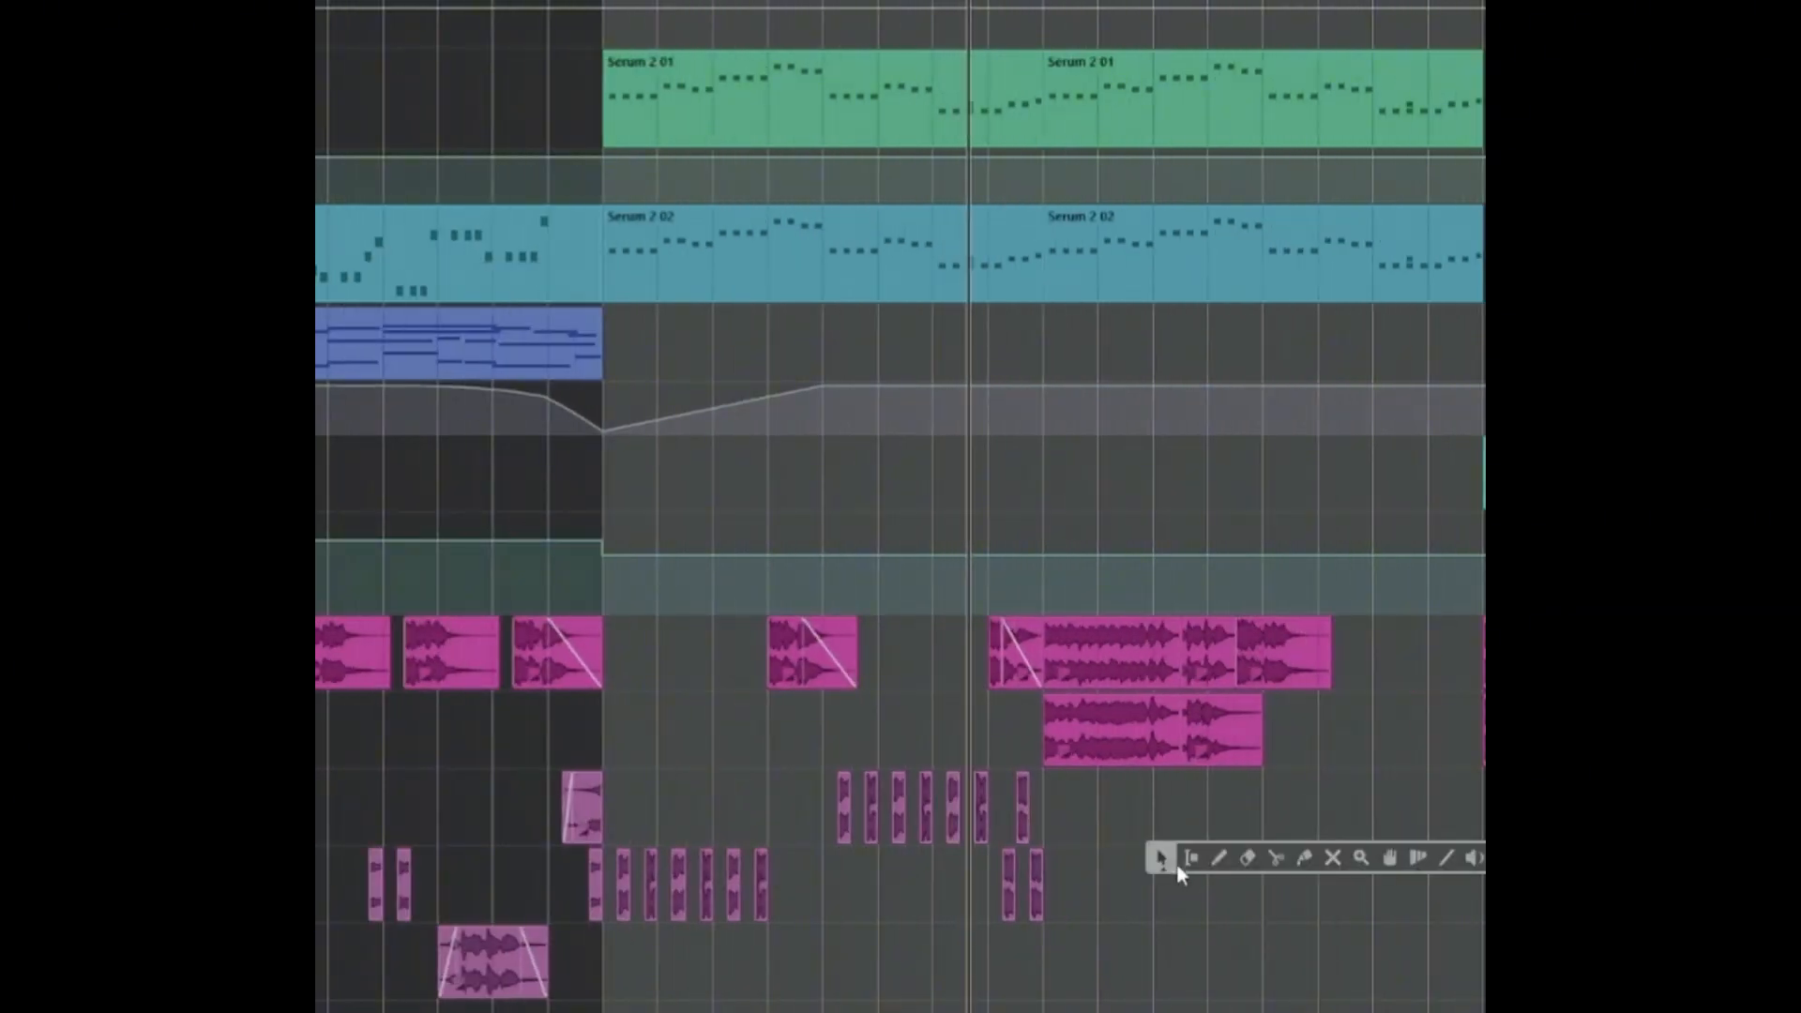
{"action": "left_click", "coordinate": [1188, 859]}
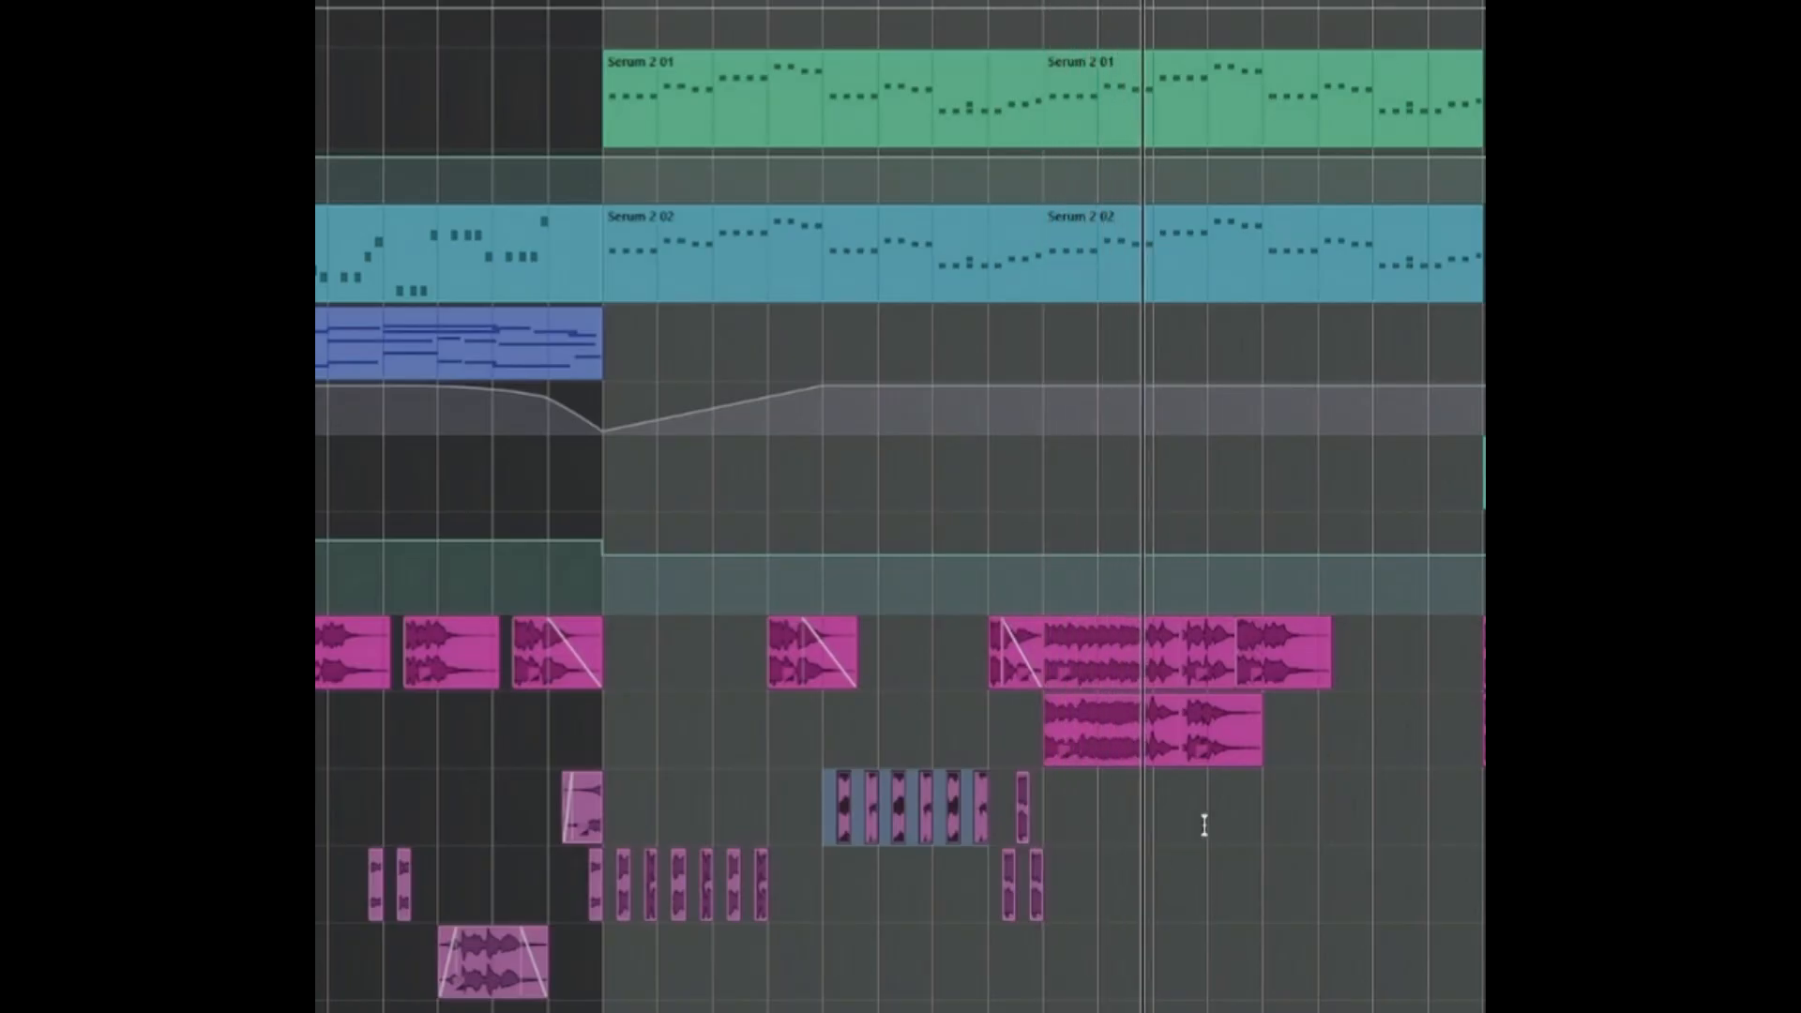
Play the copied phrase from bar 82, and delete the second lead and double loop pieces after bar 83 plus the hook event following them.
{"action": "right_click", "coordinate": [1202, 864]}
{"action": "left_click", "coordinate": [1334, 864]}
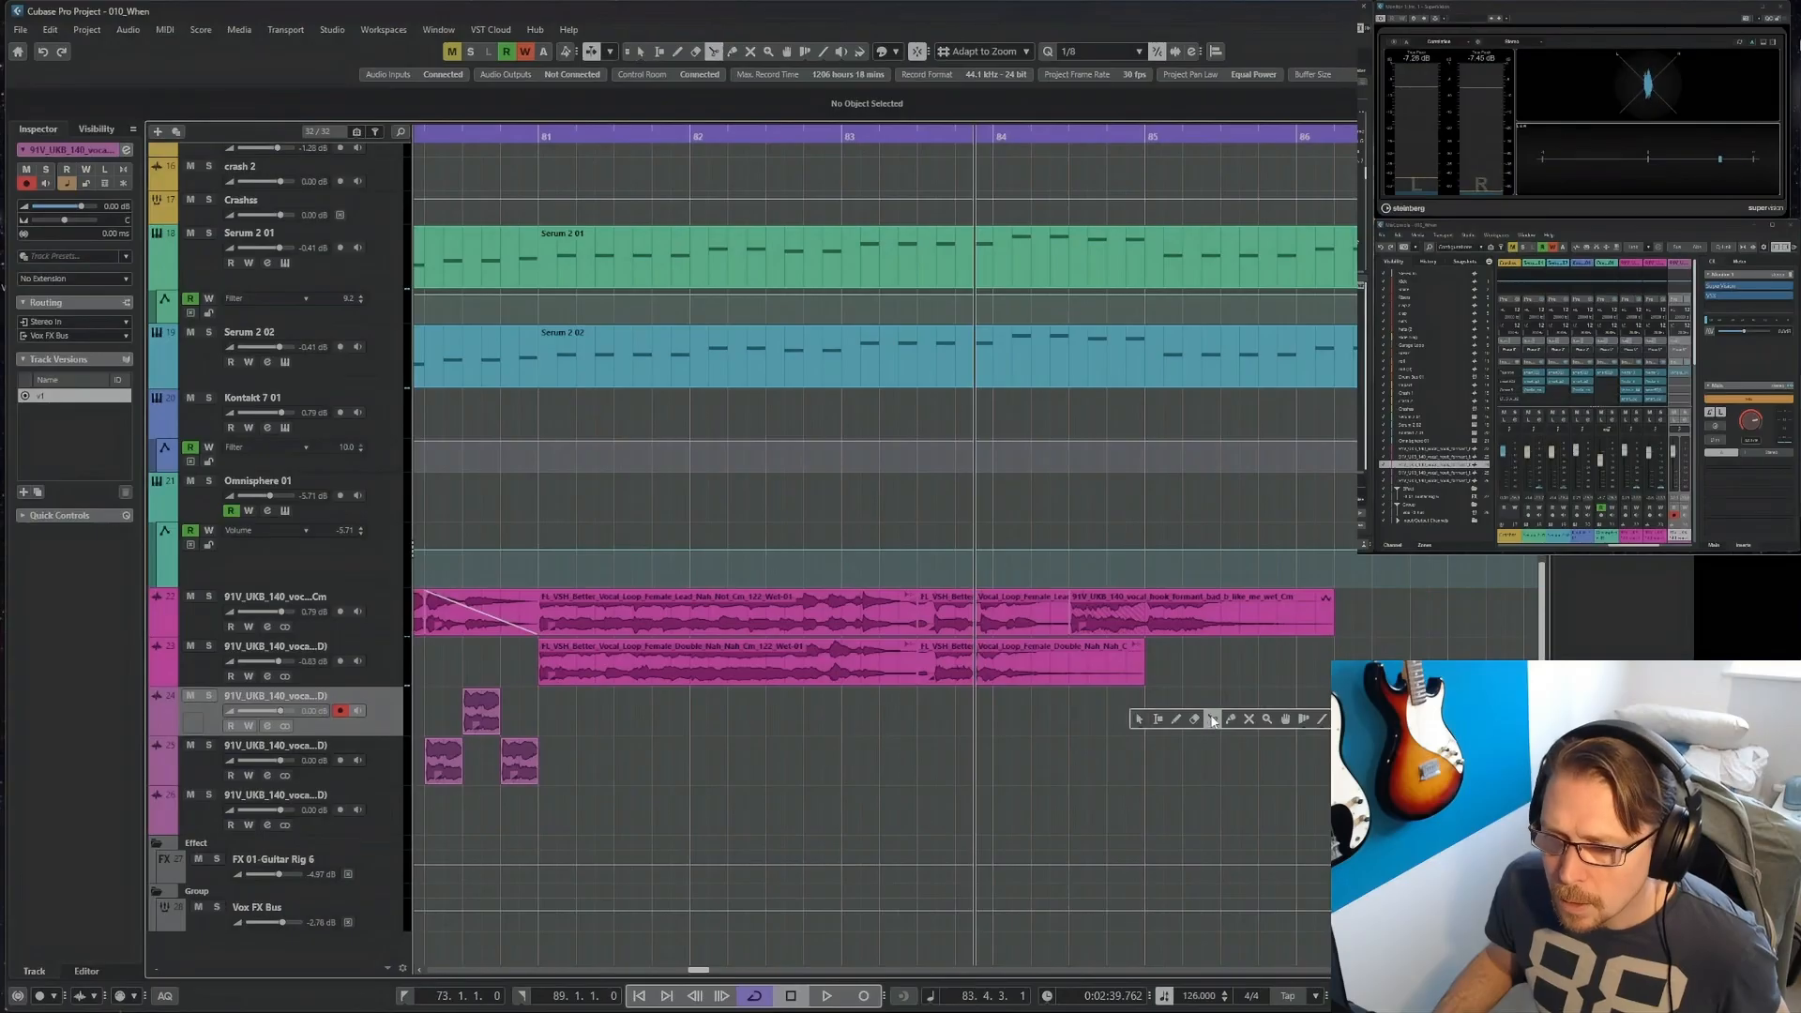
{"action": "left_click", "coordinate": [1177, 714]}
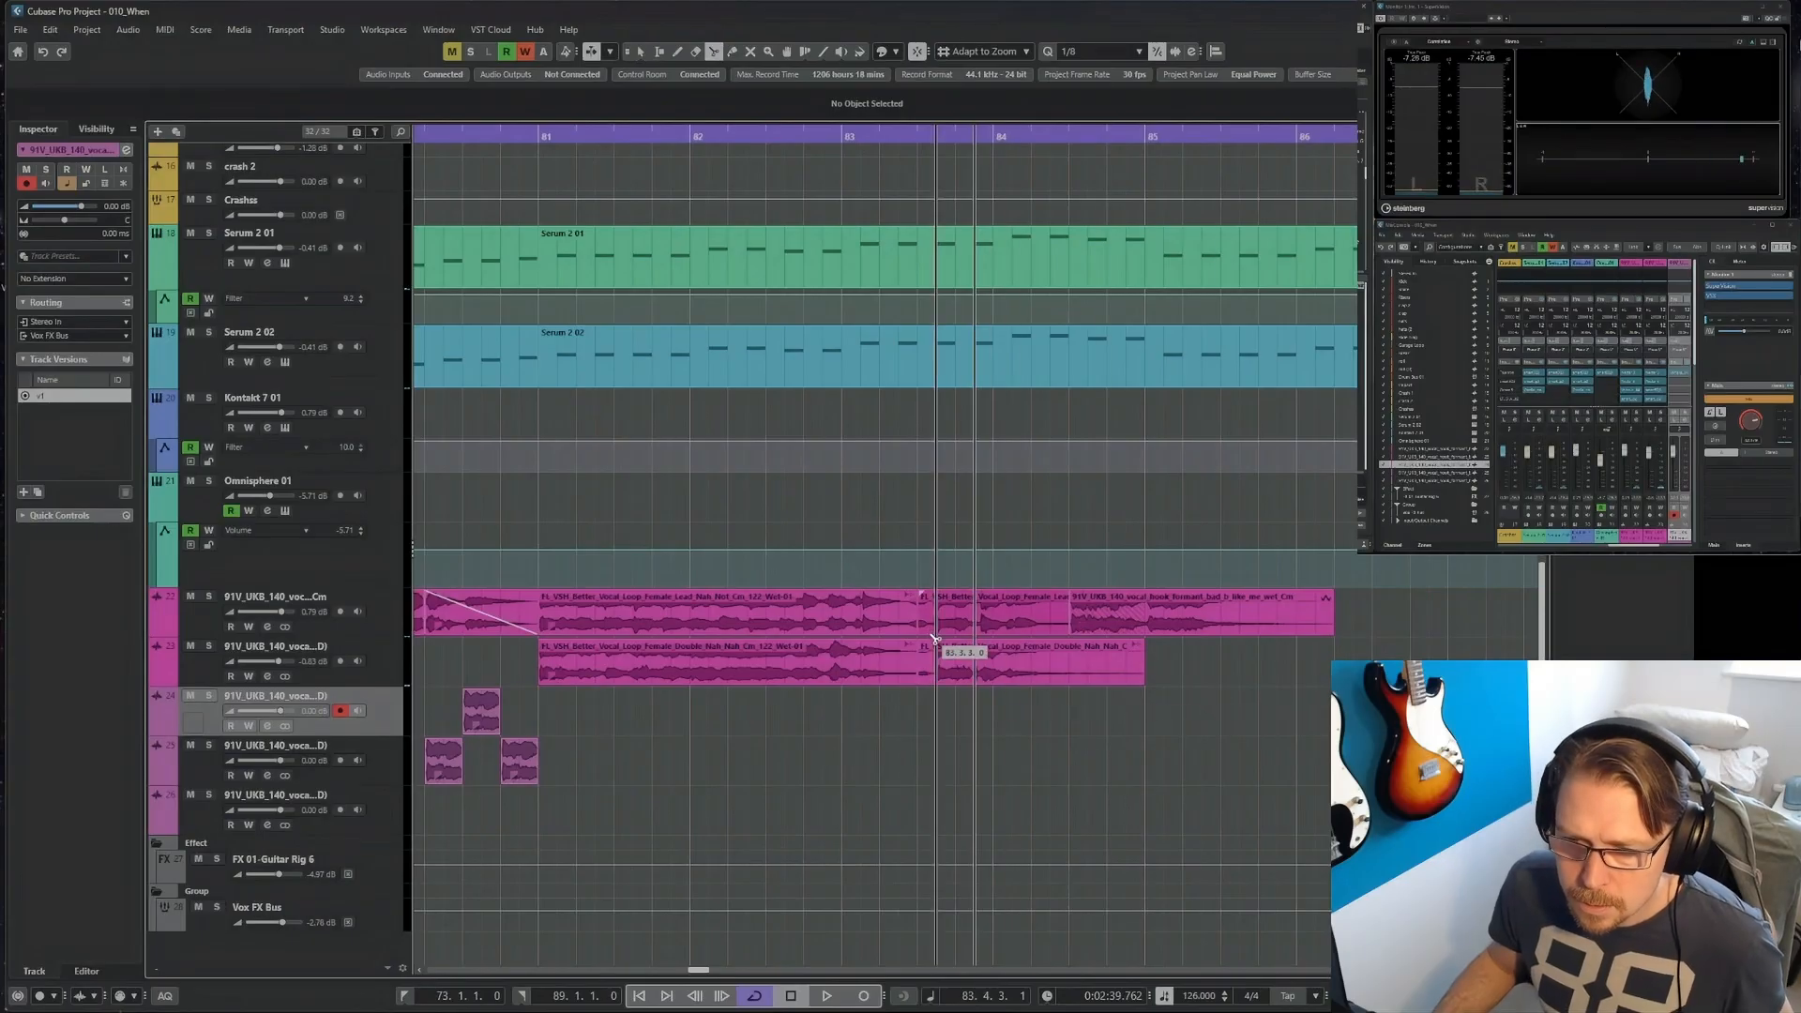
{"action": "left_click", "coordinate": [738, 140]}
{"action": "key", "text": "space"}
{"action": "right_click", "coordinate": [1120, 722]}
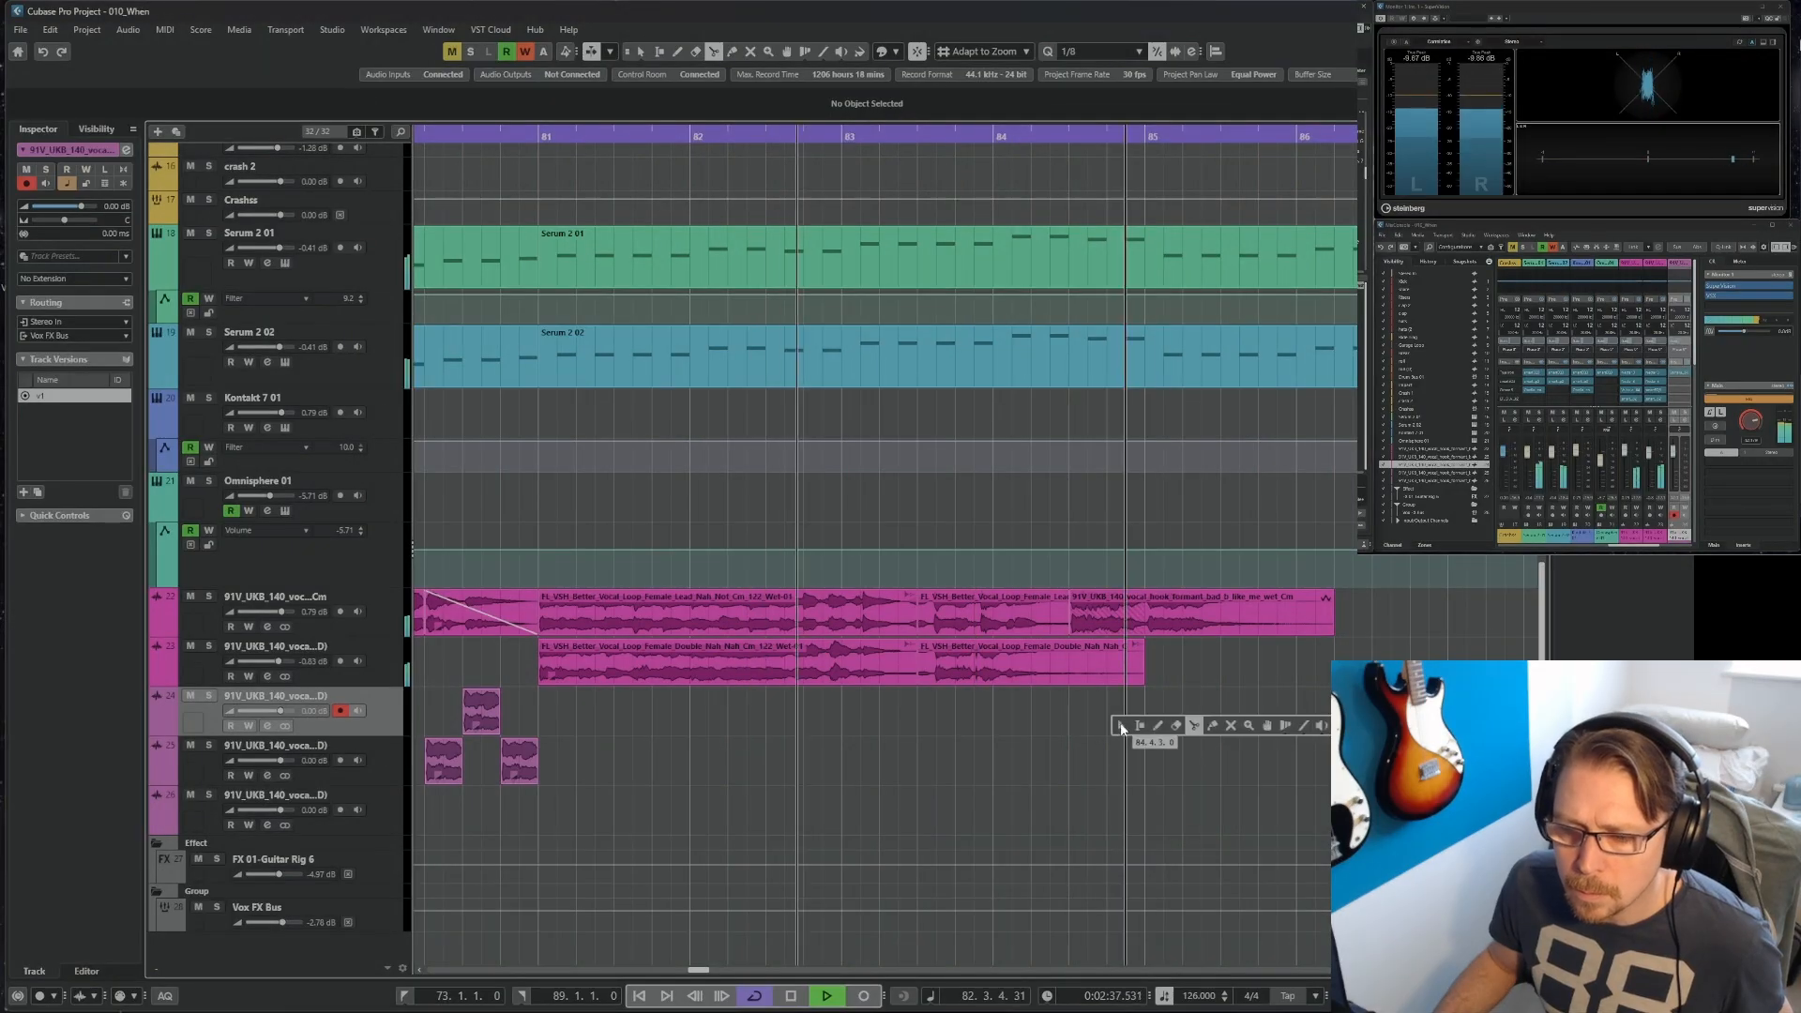
{"action": "left_click", "coordinate": [1127, 731]}
{"action": "key", "text": "space"}
{"action": "left_click_drag", "start_coordinate": [1068, 719], "coordinate": [1034, 615]}
{"action": "key", "text": "Delete"}
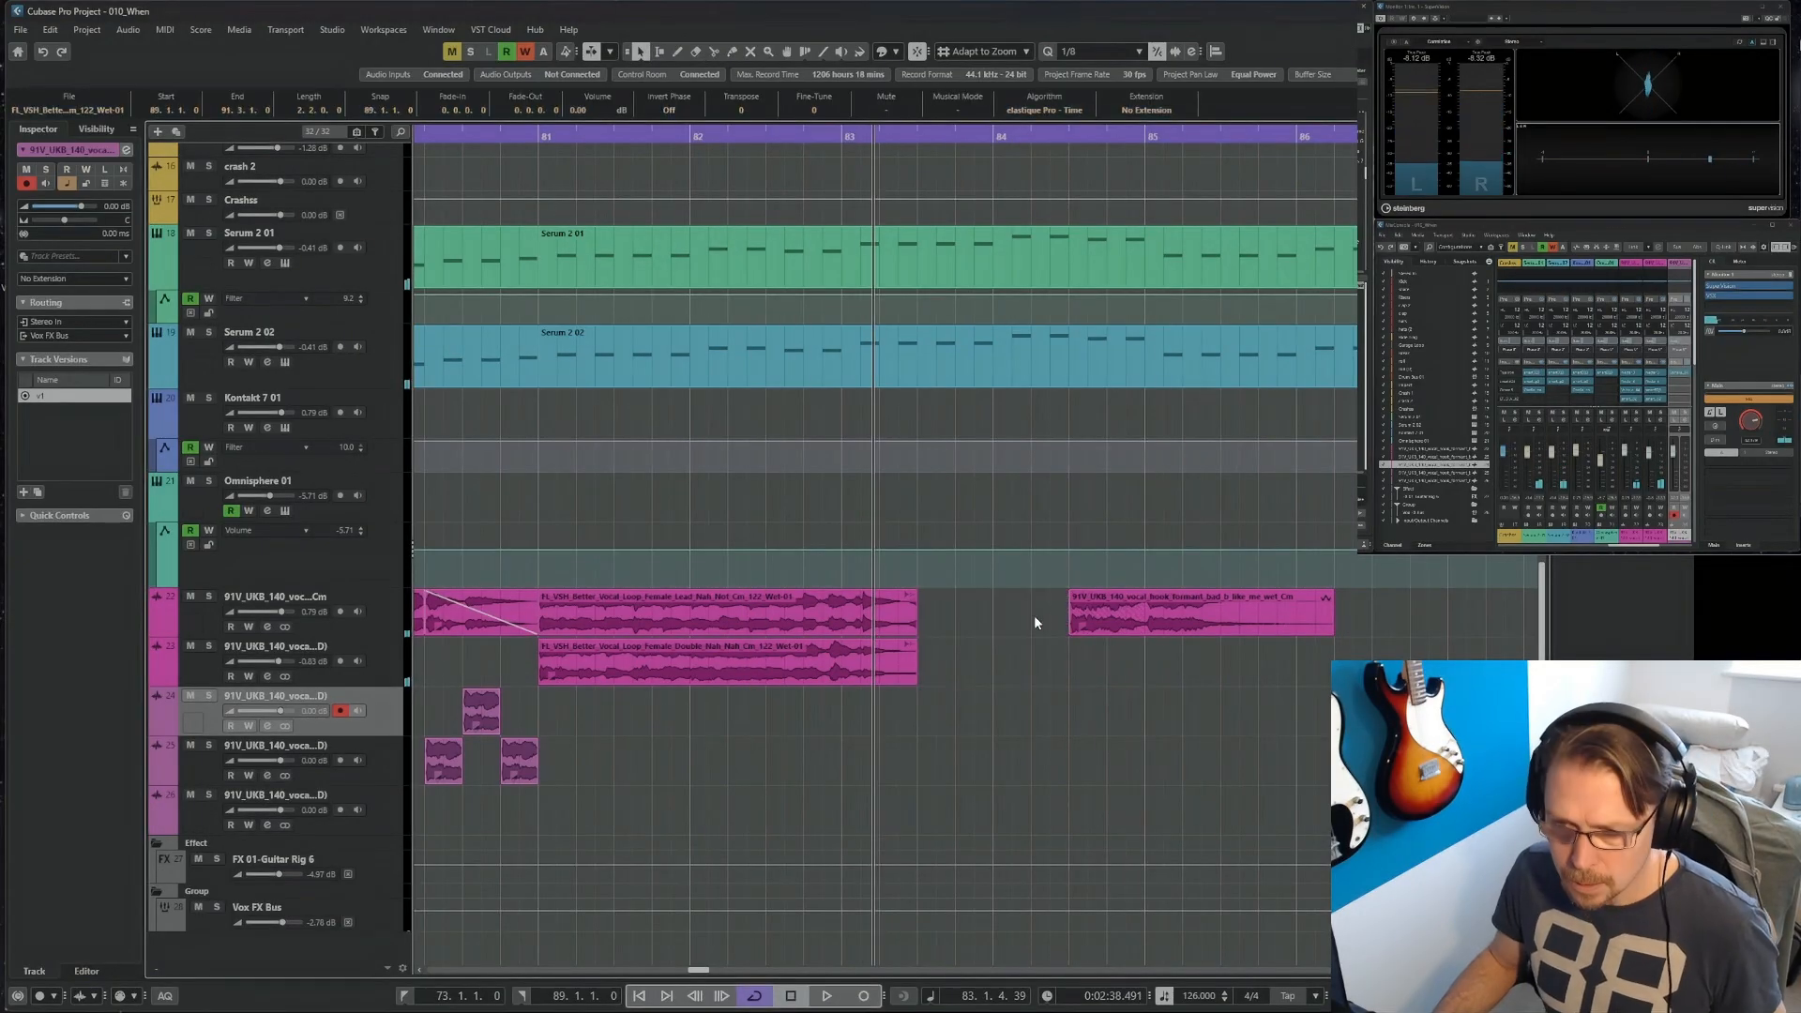
{"action": "left_click", "coordinate": [1132, 623]}
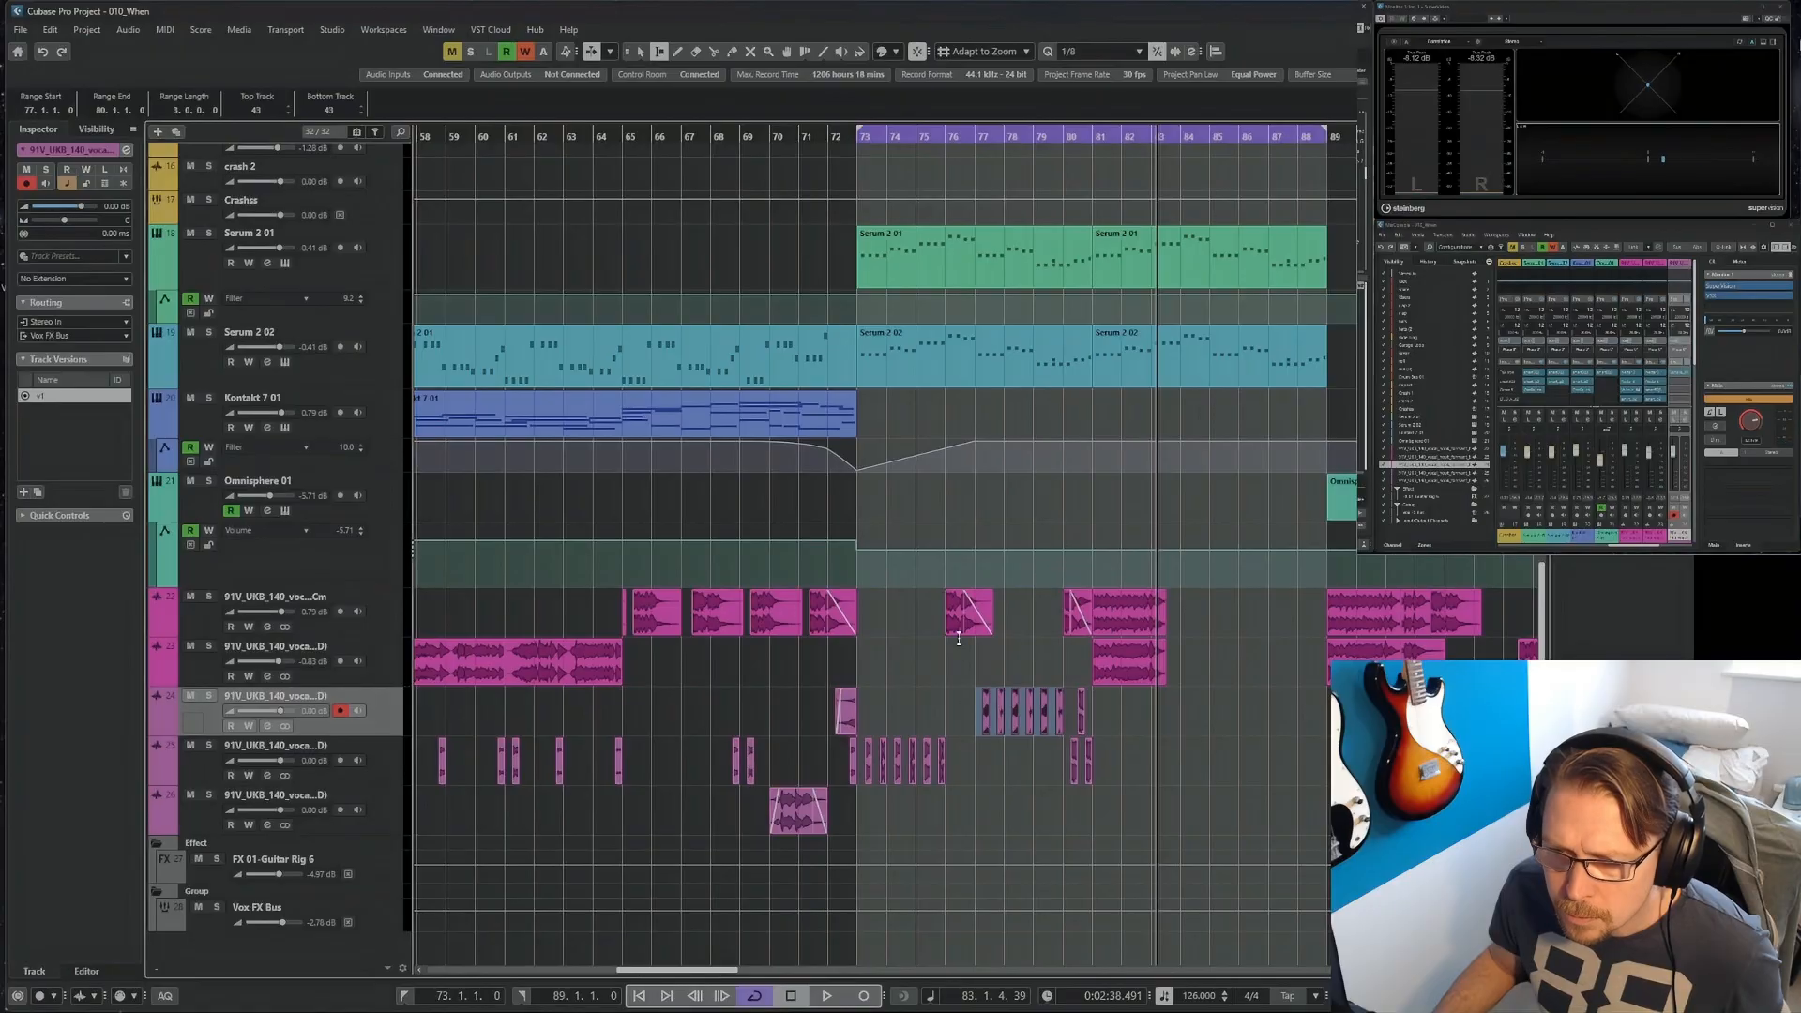
Copy the vocal hook and chops in the range from bar 73 to bar 77 on the first four vocal tracks to bar 81.
{"action": "left_click_drag", "start_coordinate": [858, 605], "coordinate": [972, 762]}
{"action": "left_click_drag", "start_coordinate": [891, 767], "coordinate": [1123, 766]}
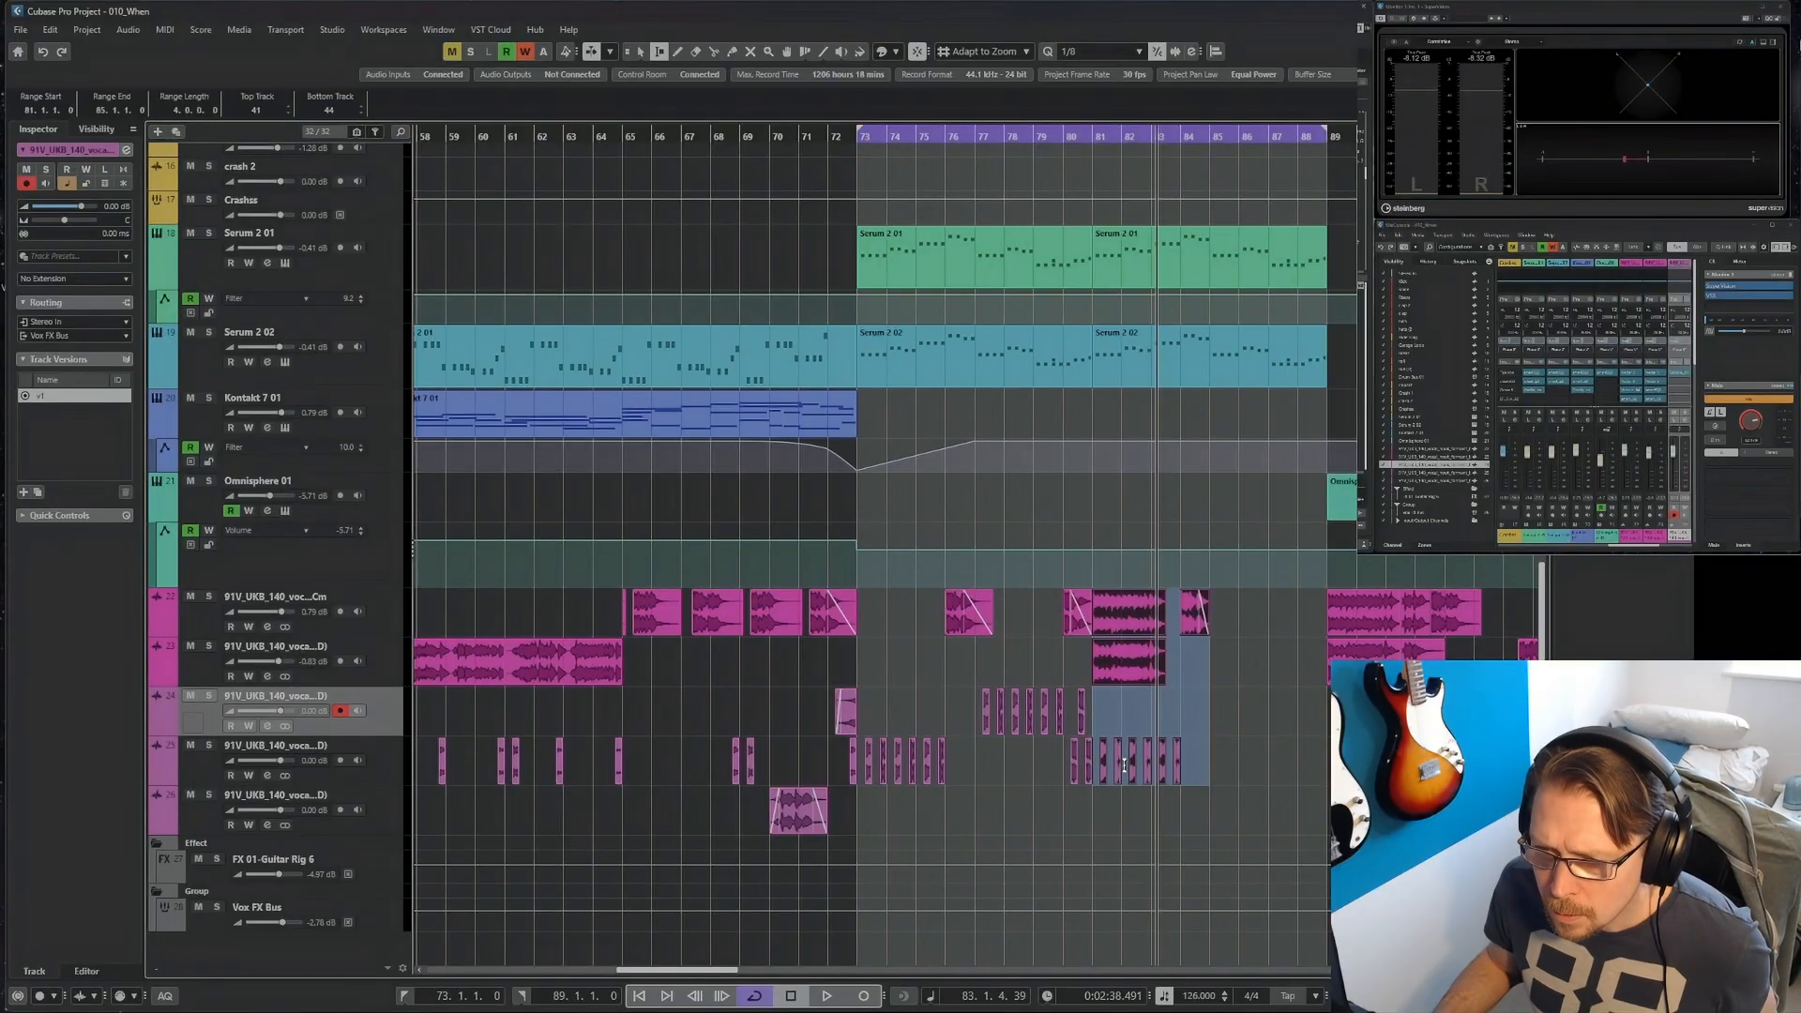
{"action": "key", "text": "1"}
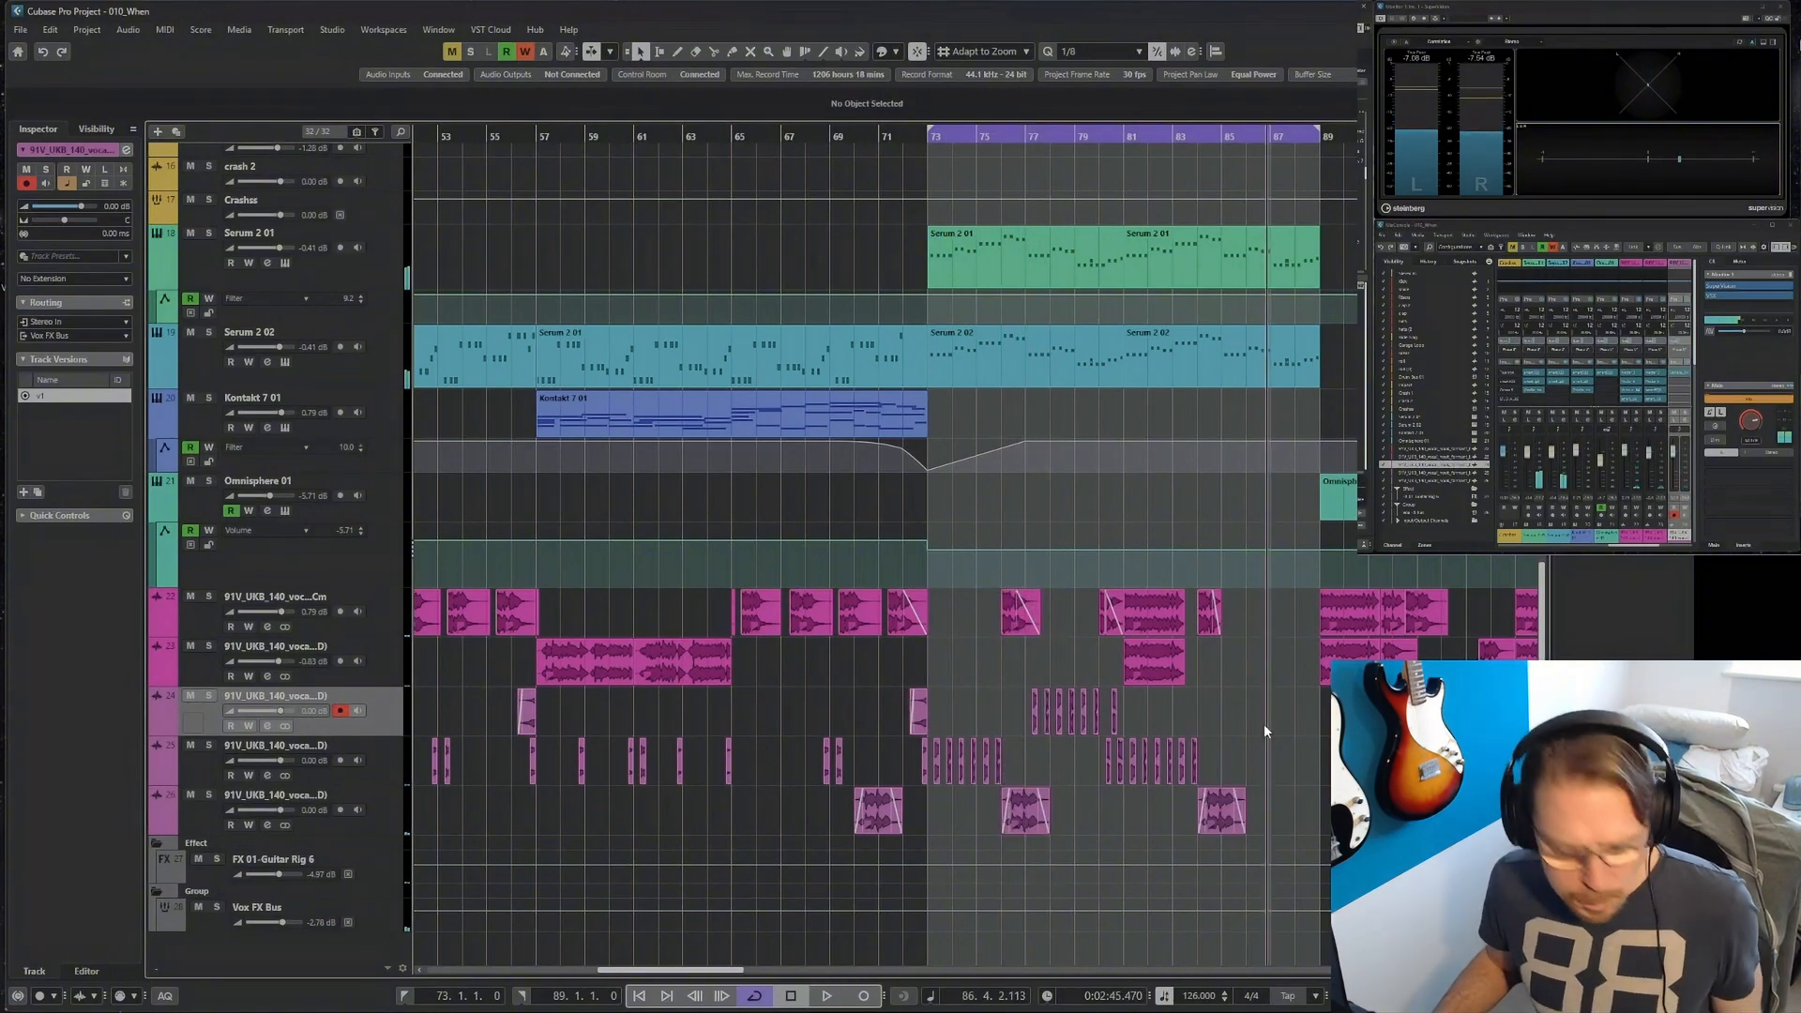
Move the Omnisphere 01 part from bar 89 to bar 73 and lower the volume automation point at bar 73 to -21.4 dB for a gradual rise.
{"action": "left_click", "coordinate": [384, 493]}
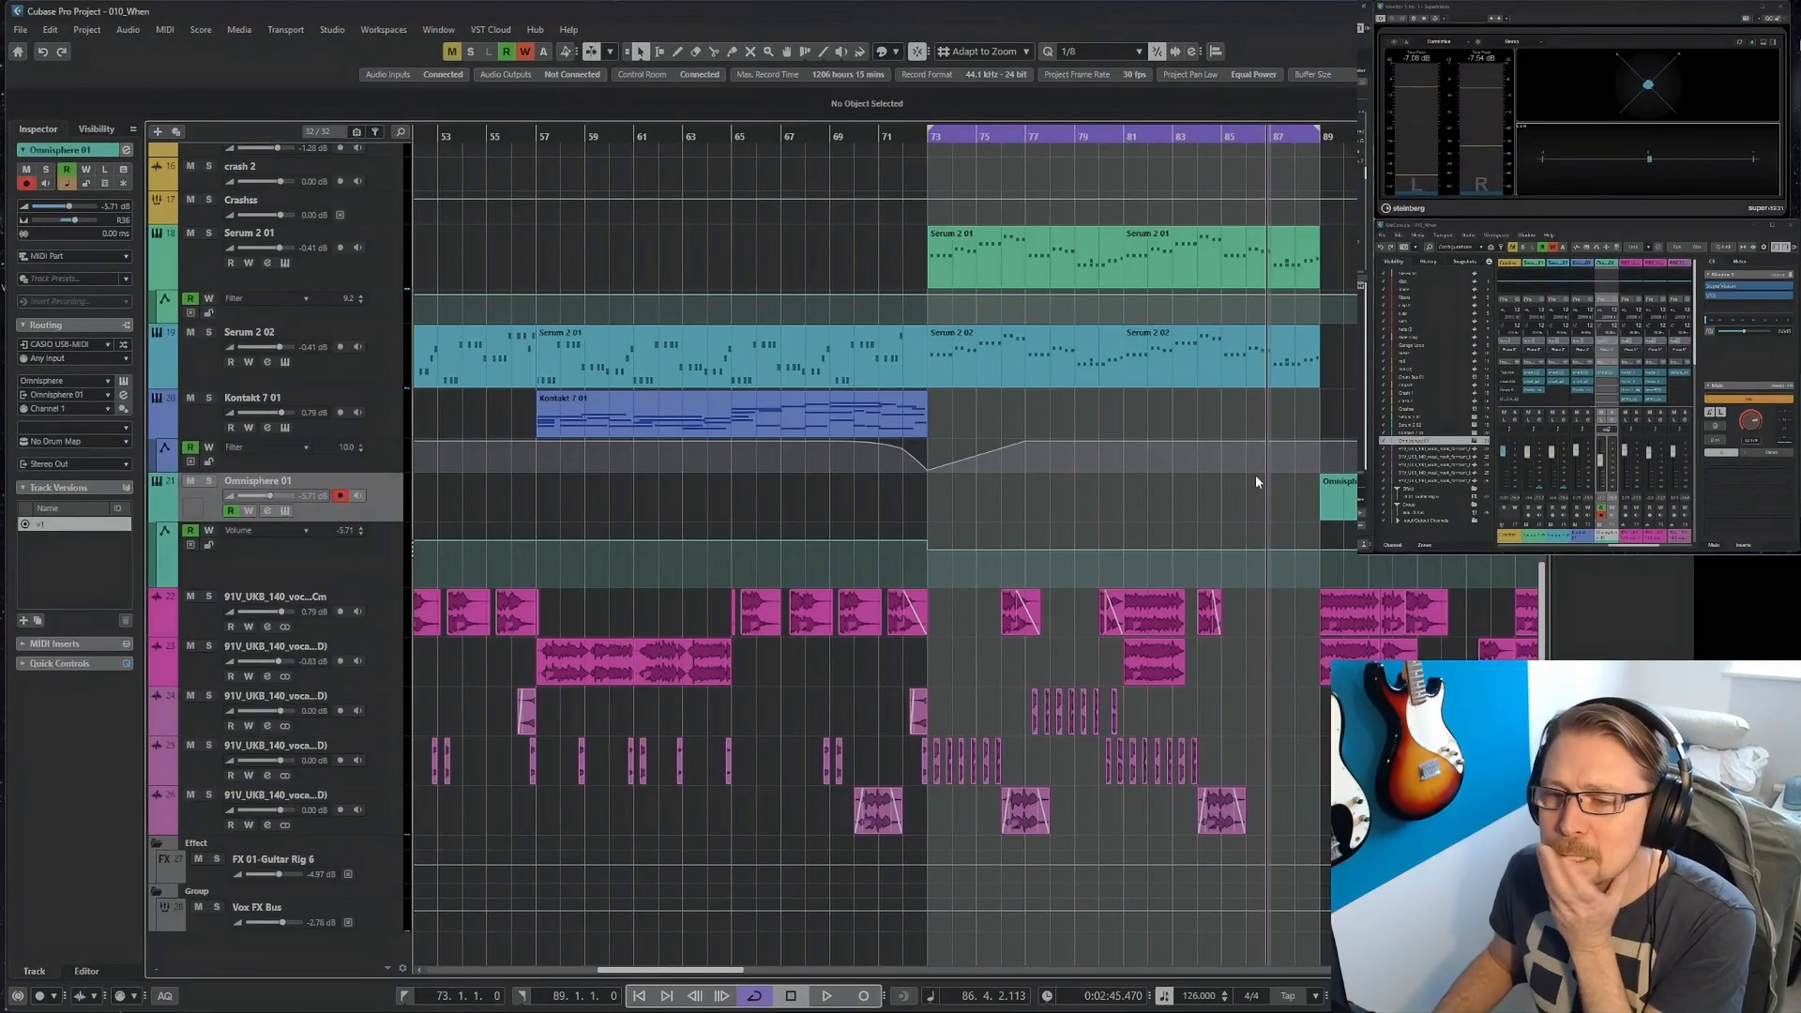
{"action": "key", "text": "g"}
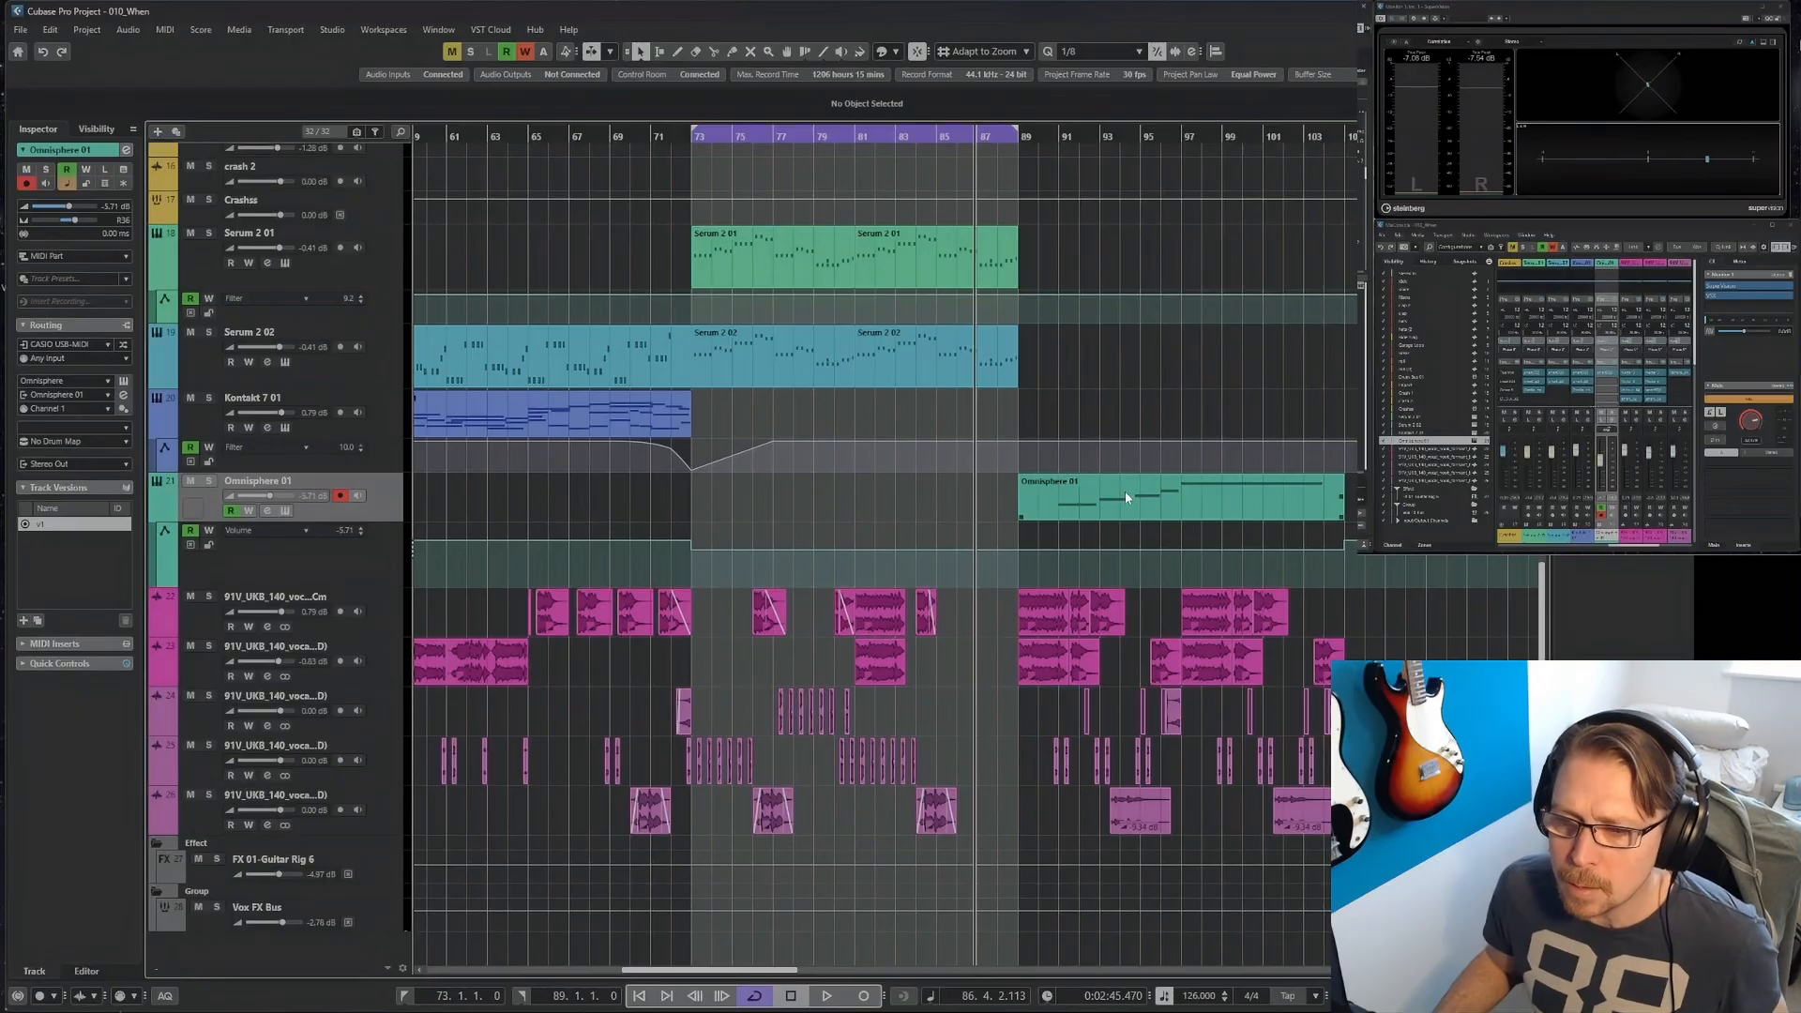
{"action": "left_click_drag", "start_coordinate": [1124, 492], "coordinate": [796, 491]}
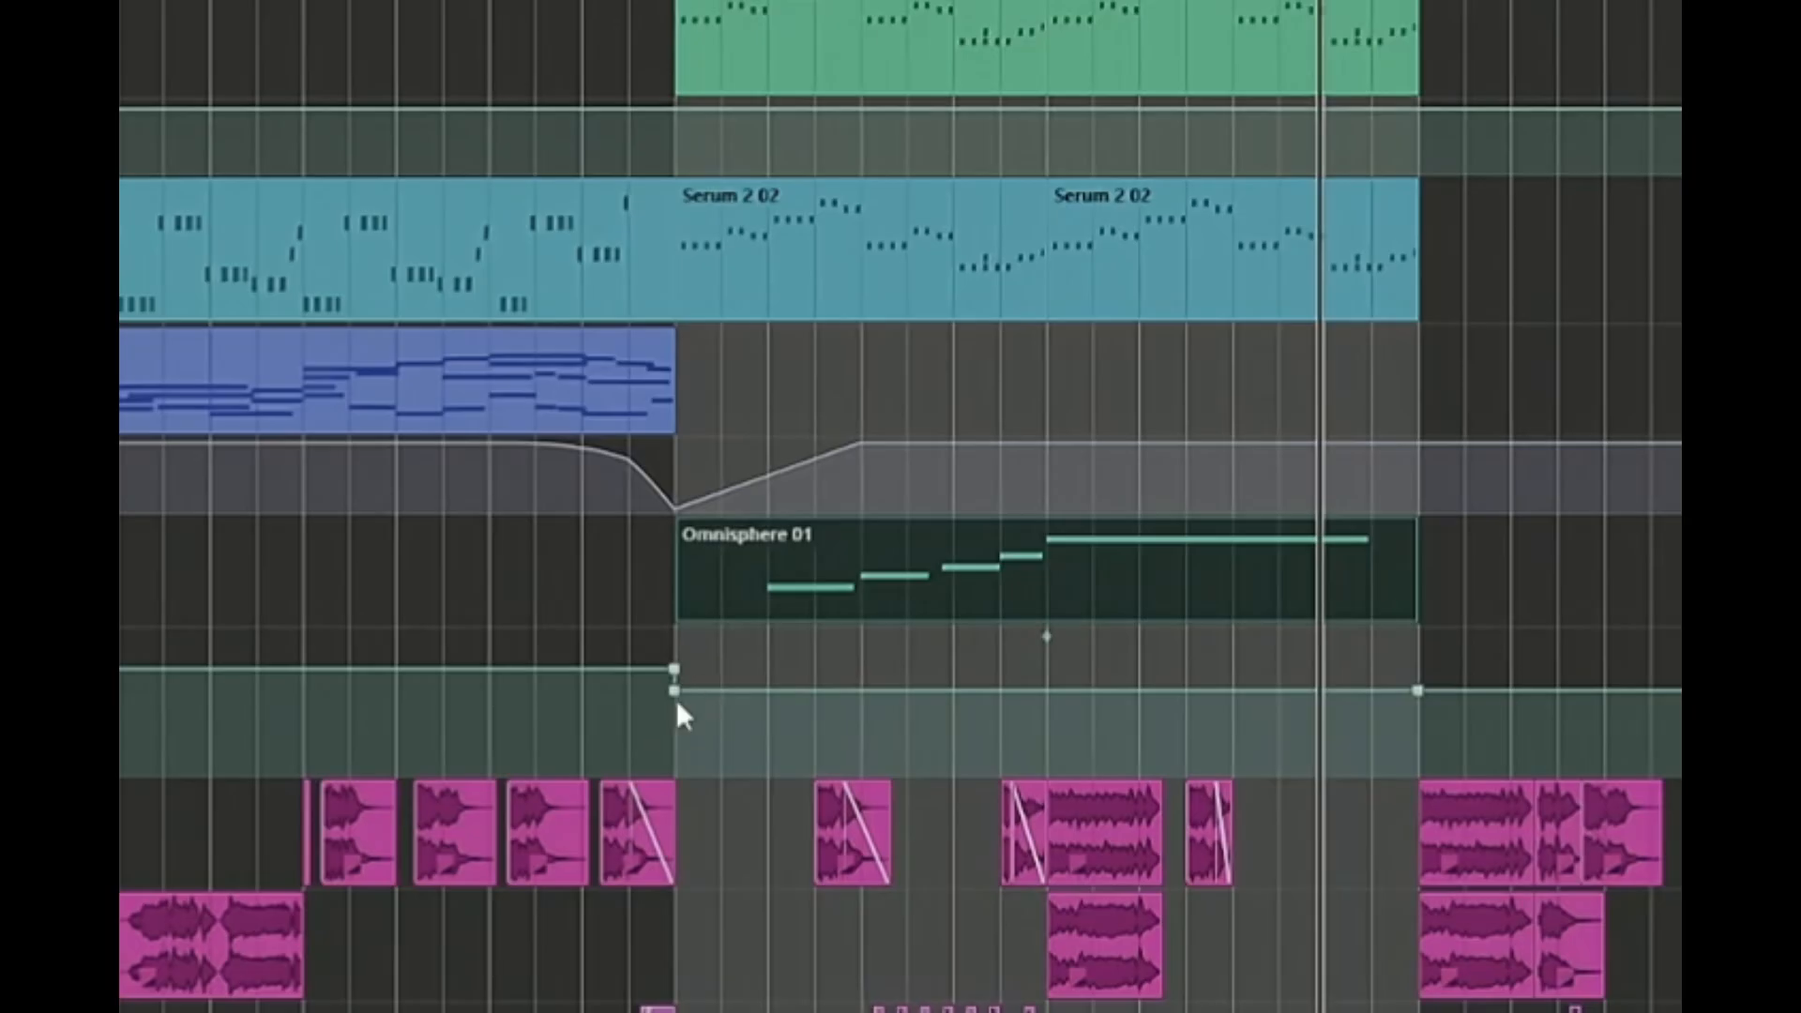
{"action": "left_click_drag", "start_coordinate": [675, 695], "coordinate": [664, 753]}
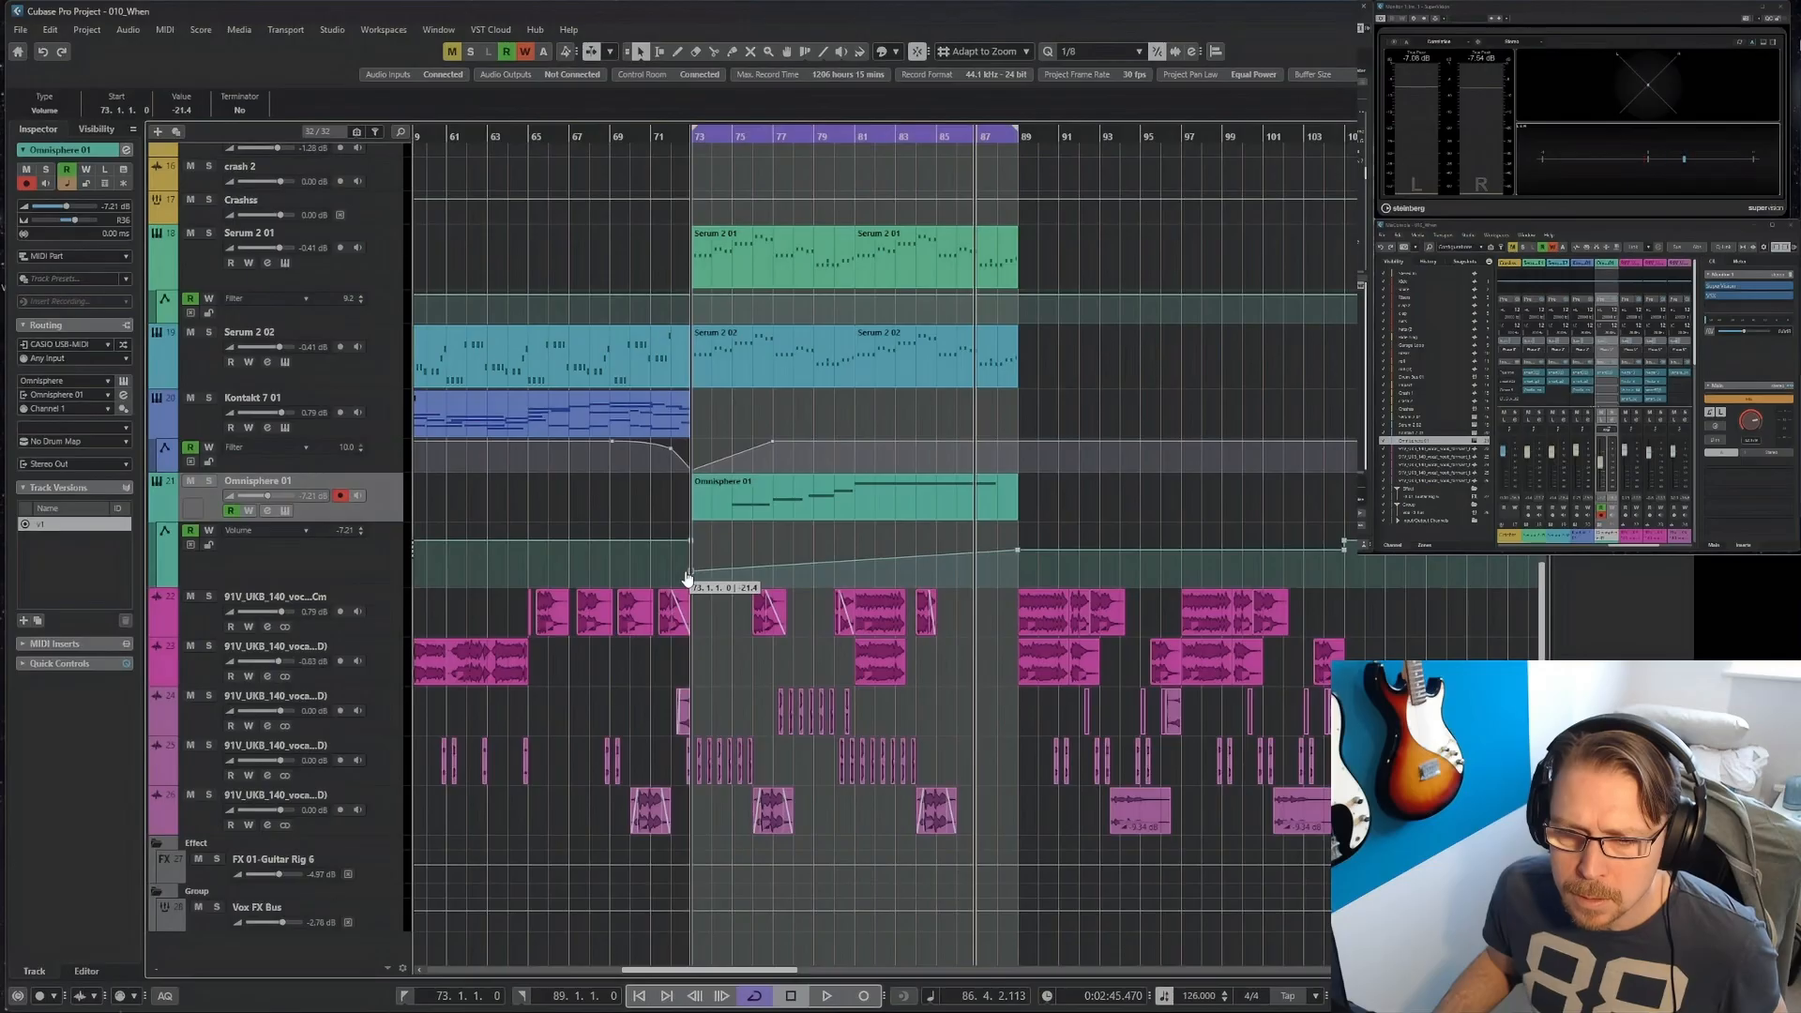
Add a Massive X instrument track below Omnisphere 01, with CASIO USB-MIDI as input and Stereo Out as output.
{"action": "key", "text": "g"}
{"action": "key", "text": "g"}
{"action": "key", "text": "g"}
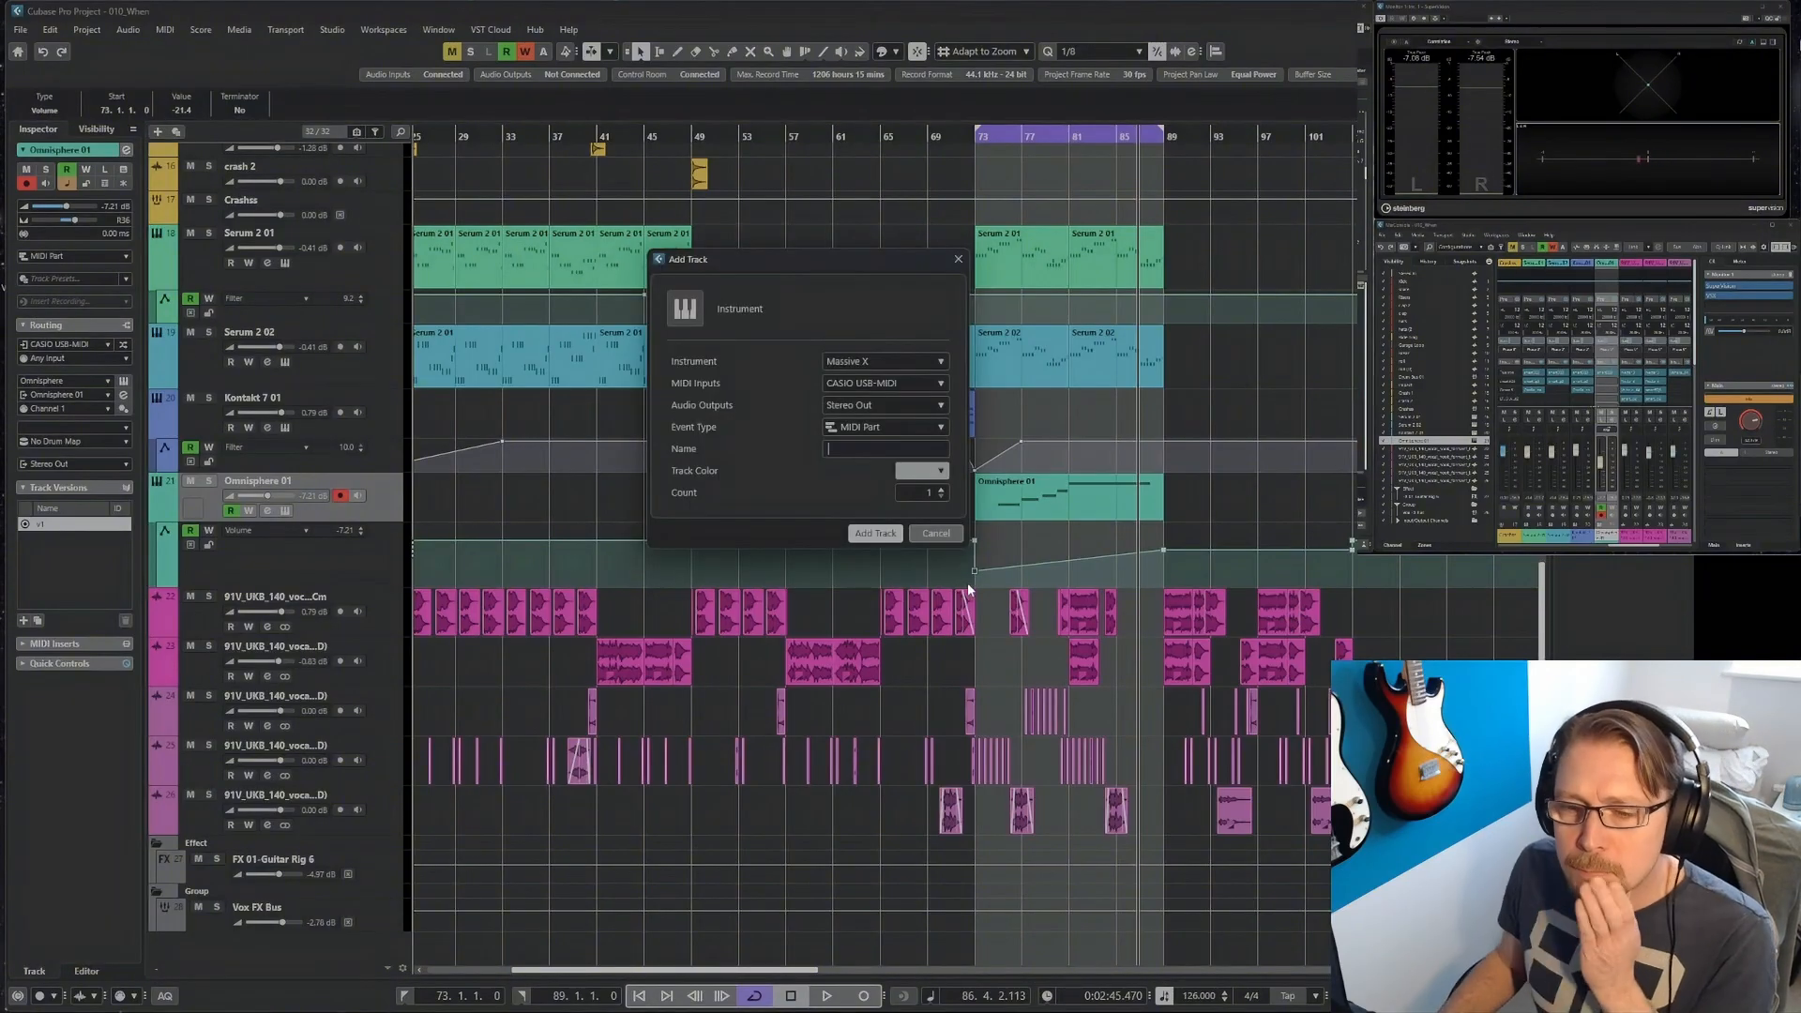
{"action": "left_click", "coordinate": [875, 534]}
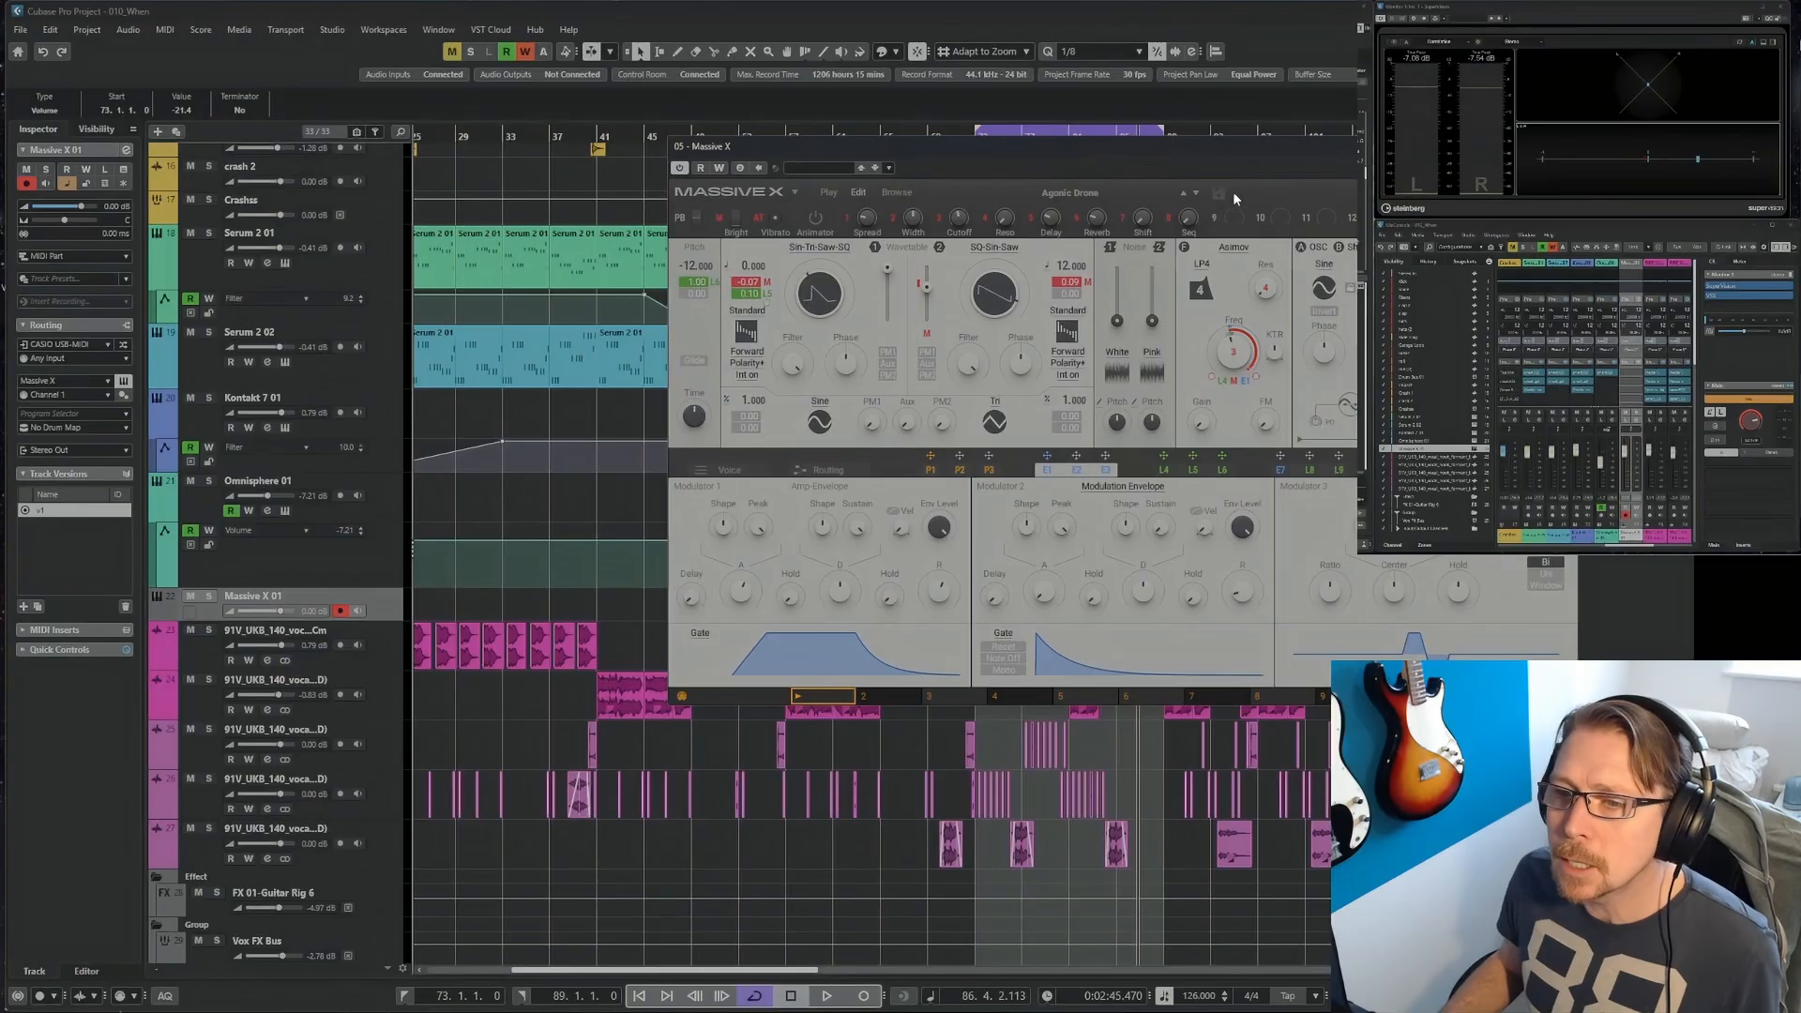
Browse the Massive X presets, load Ear Melt, and try another sound from the list.
{"action": "left_click", "coordinate": [895, 192]}
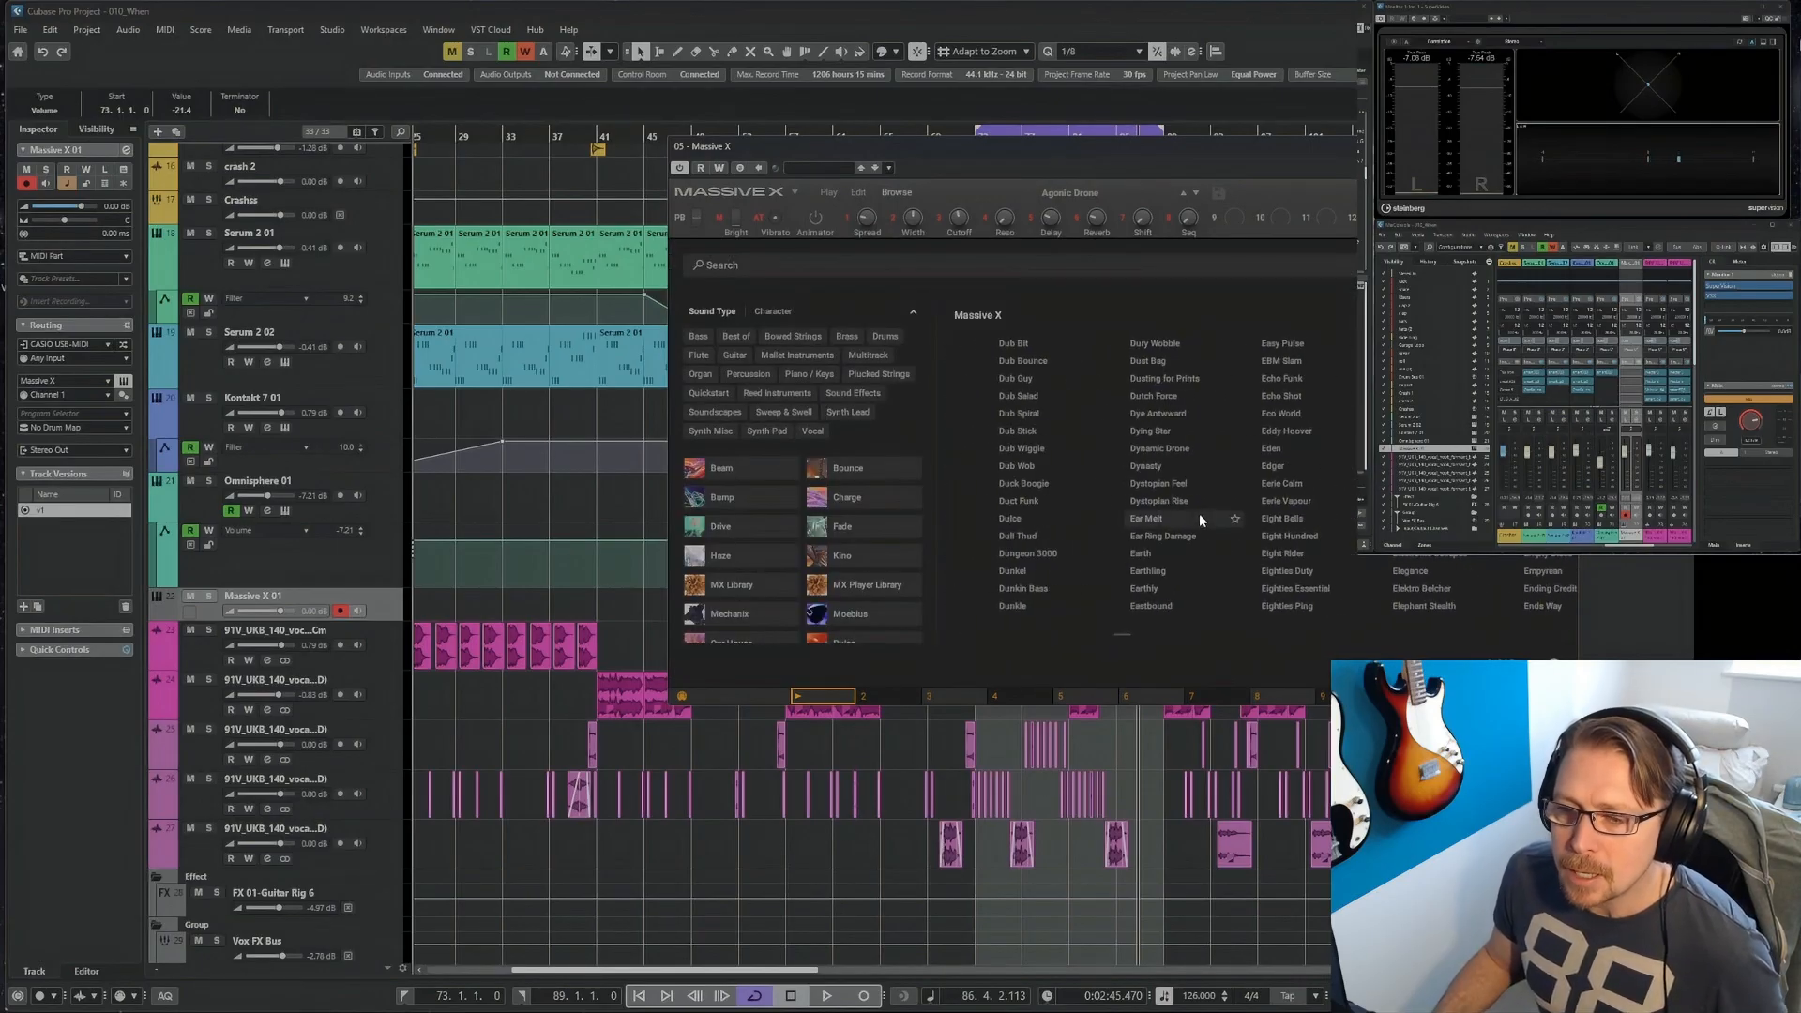
{"action": "left_click", "coordinate": [1192, 522]}
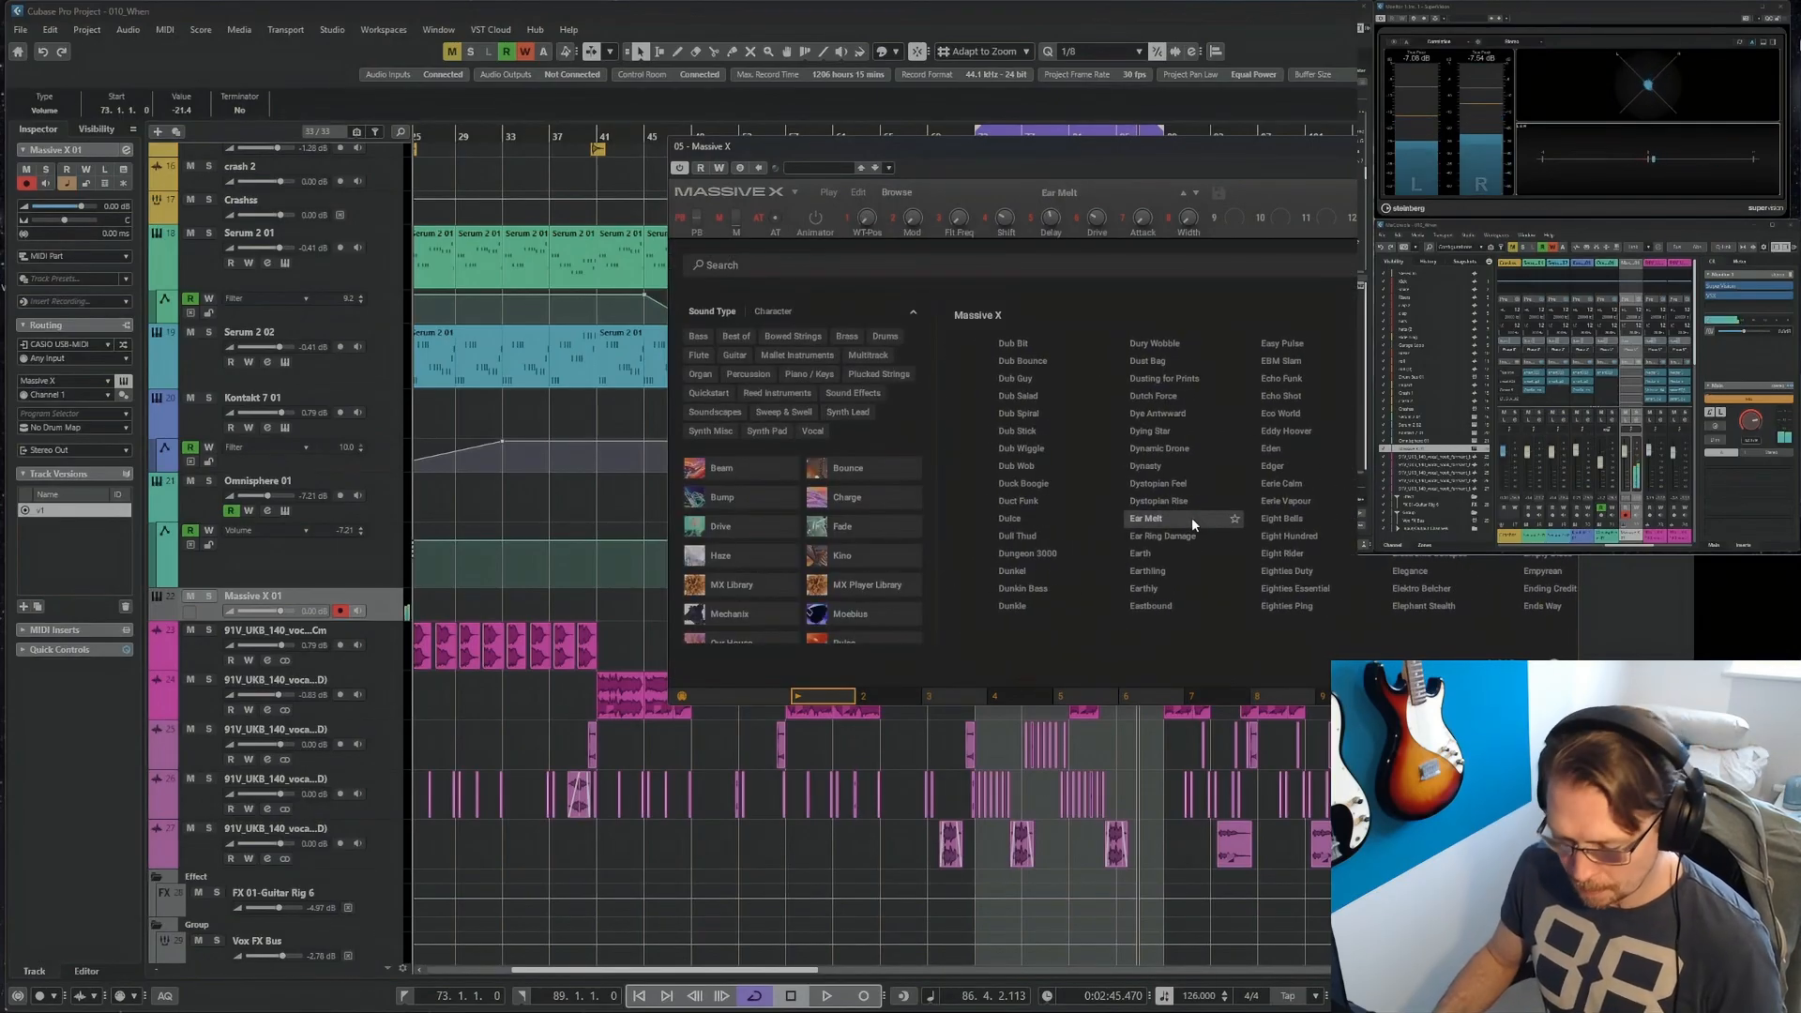
{"action": "left_click", "coordinate": [1285, 346]}
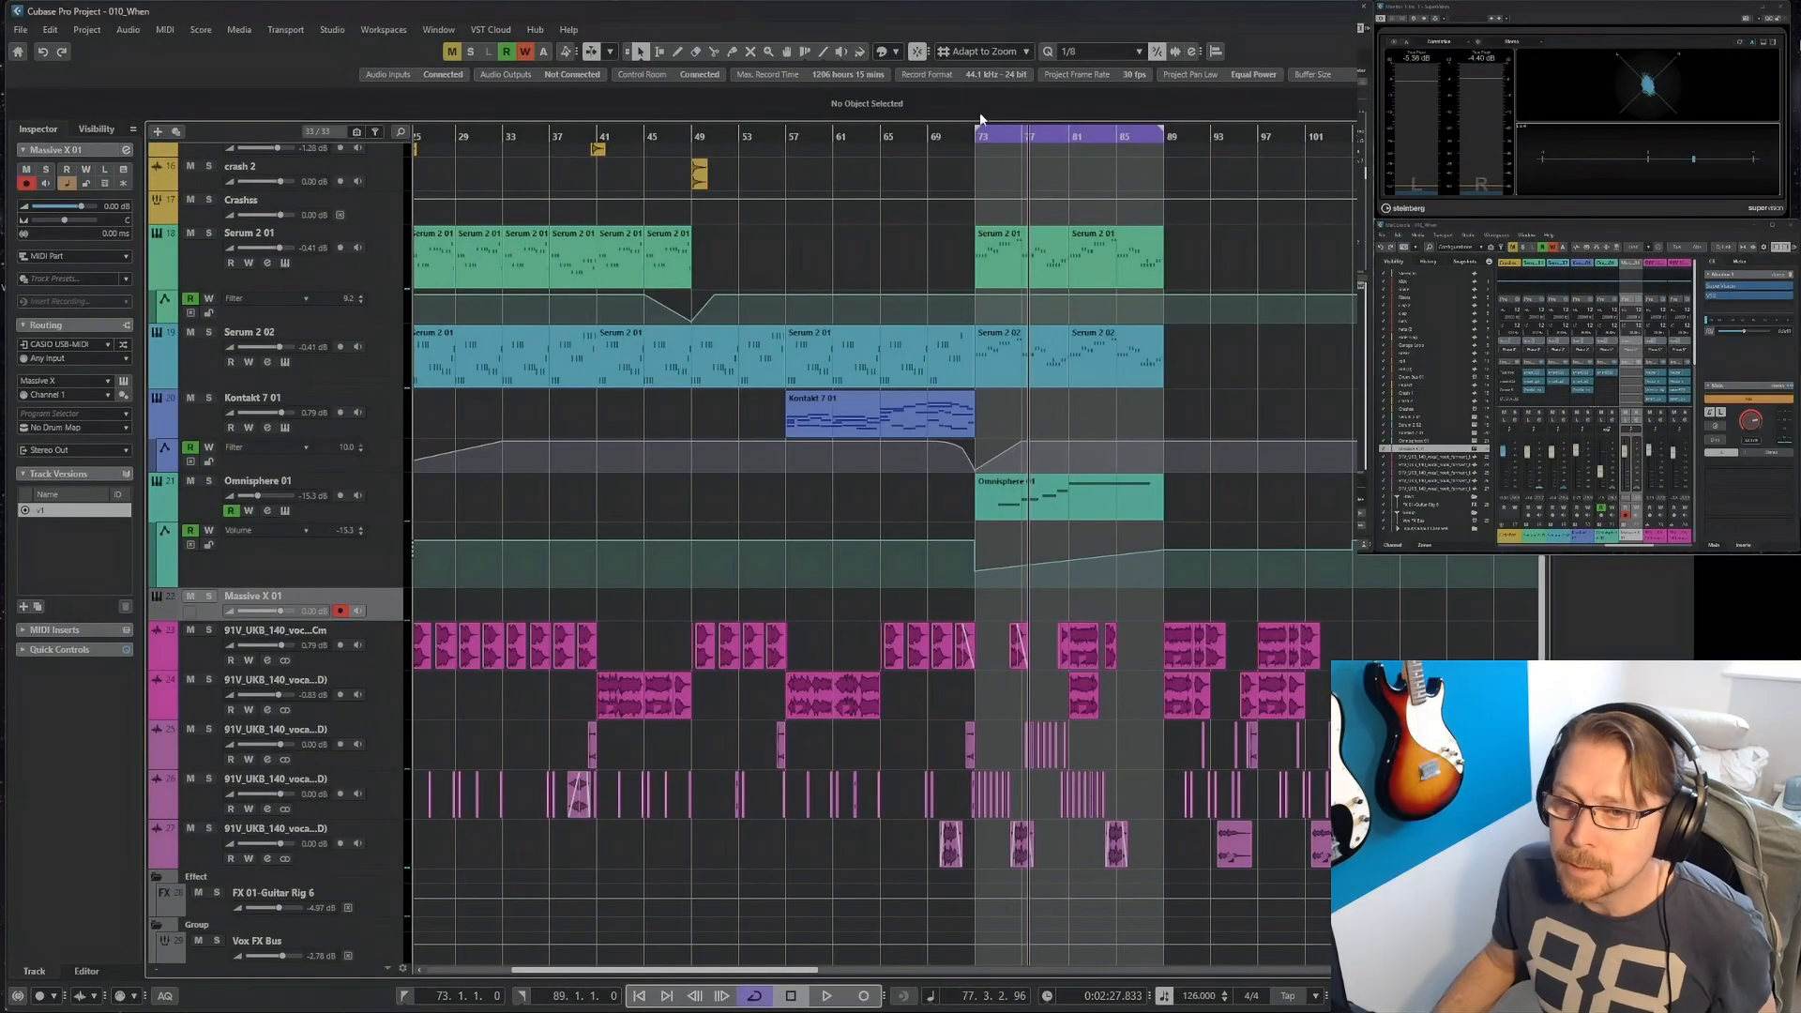
Locate to bar 73, and apply Fixed Lengths with a 1/16 length to all notes in the Massive X part.
{"action": "left_click", "coordinate": [975, 140]}
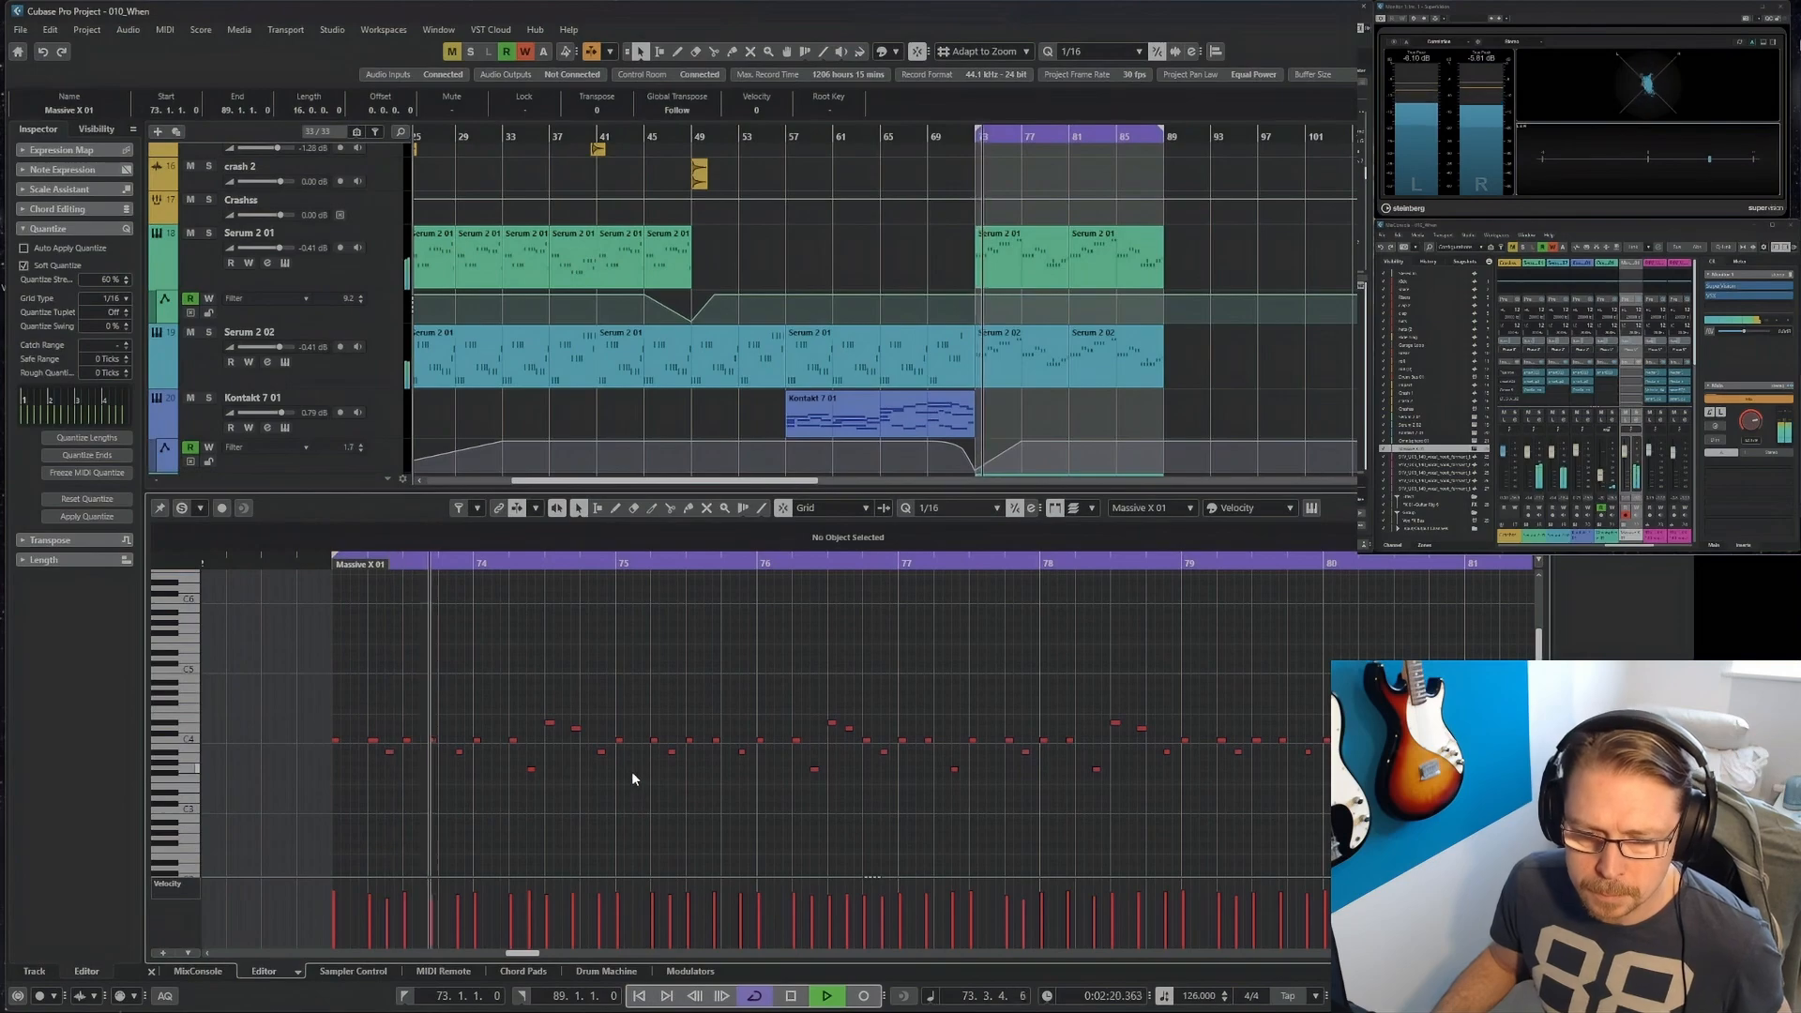
{"action": "key", "text": "ctrl+a"}
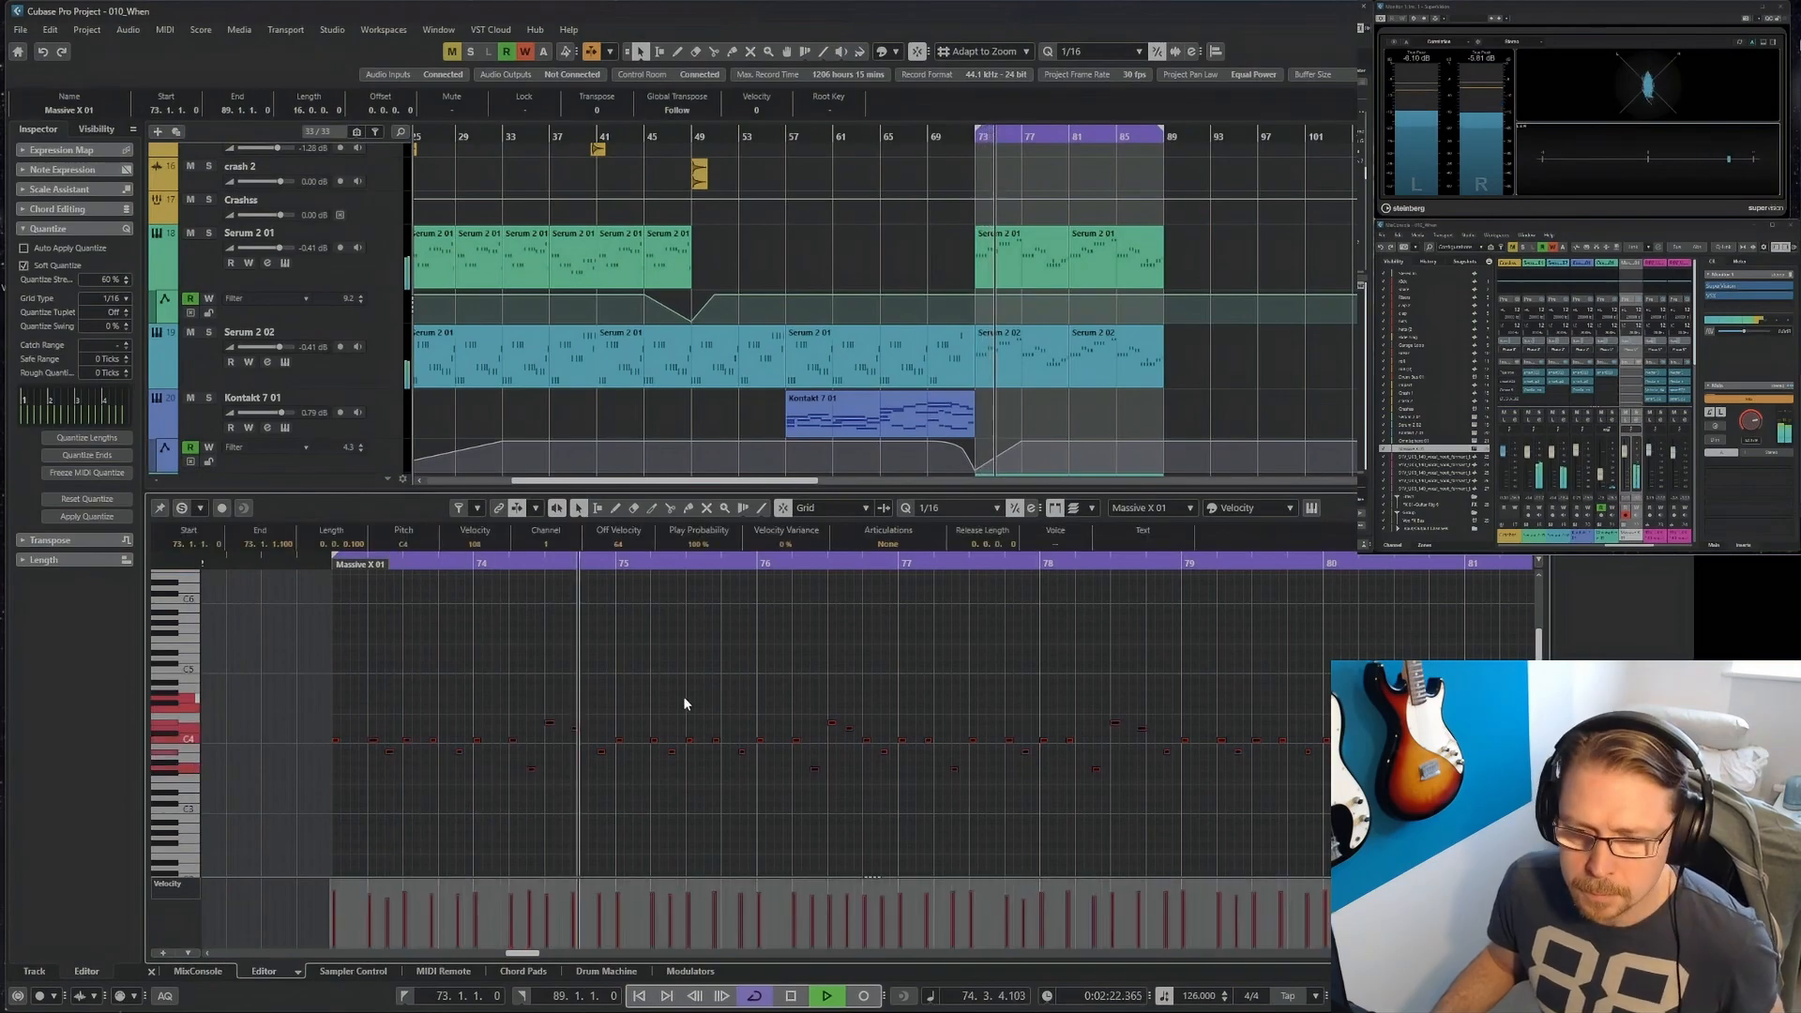
{"action": "right_click", "coordinate": [693, 677]}
{"action": "mouse_move", "coordinate": [741, 709]}
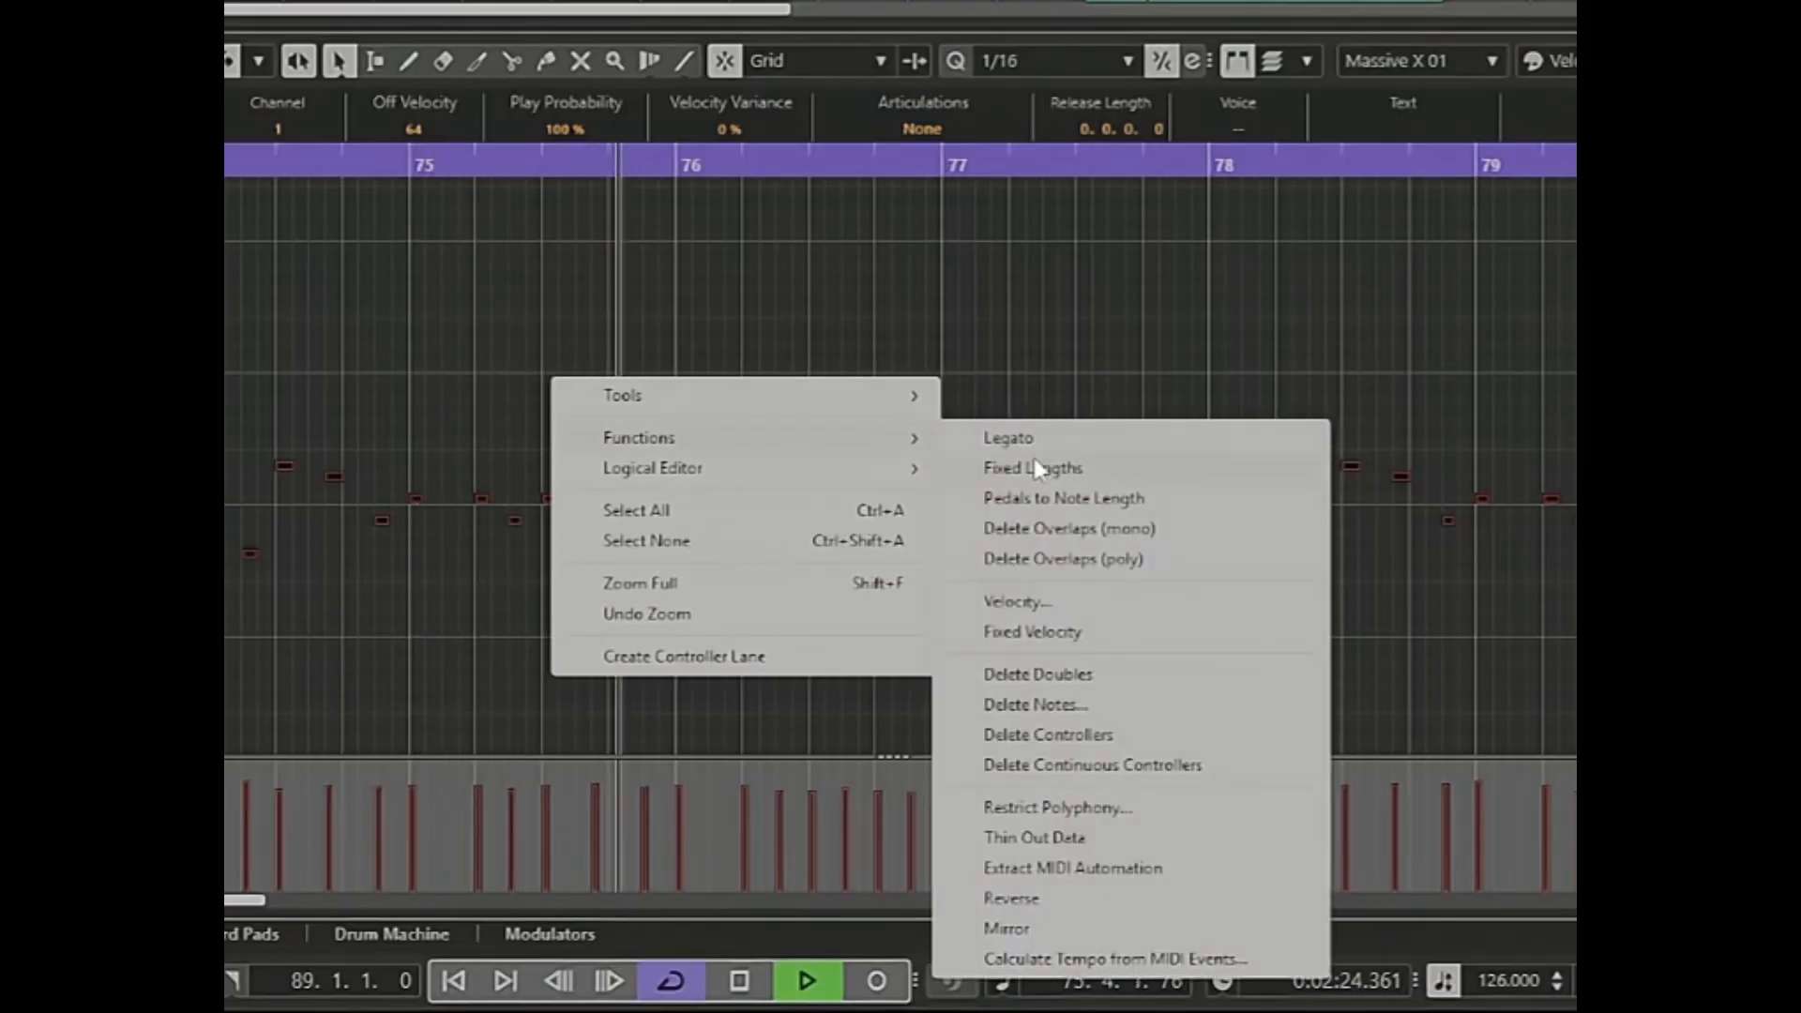
{"action": "left_click", "coordinate": [949, 723]}
{"action": "right_click", "coordinate": [723, 287]}
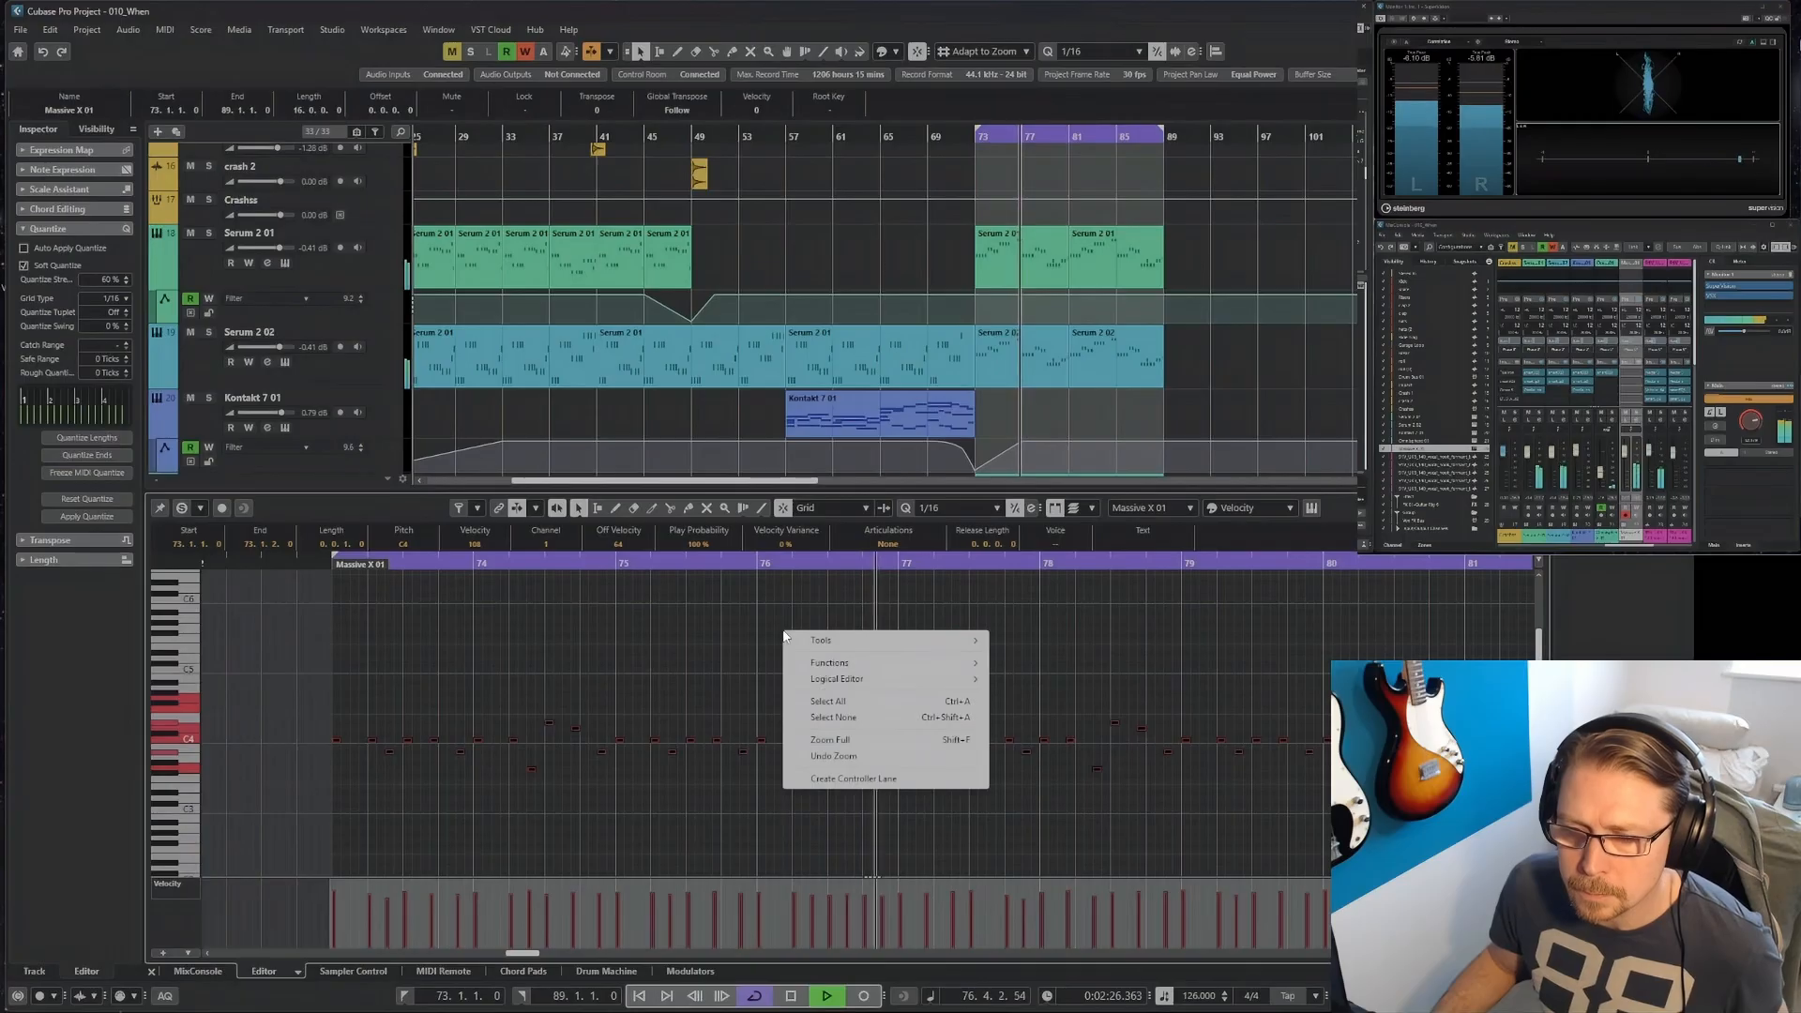
{"action": "left_click", "coordinate": [722, 629]}
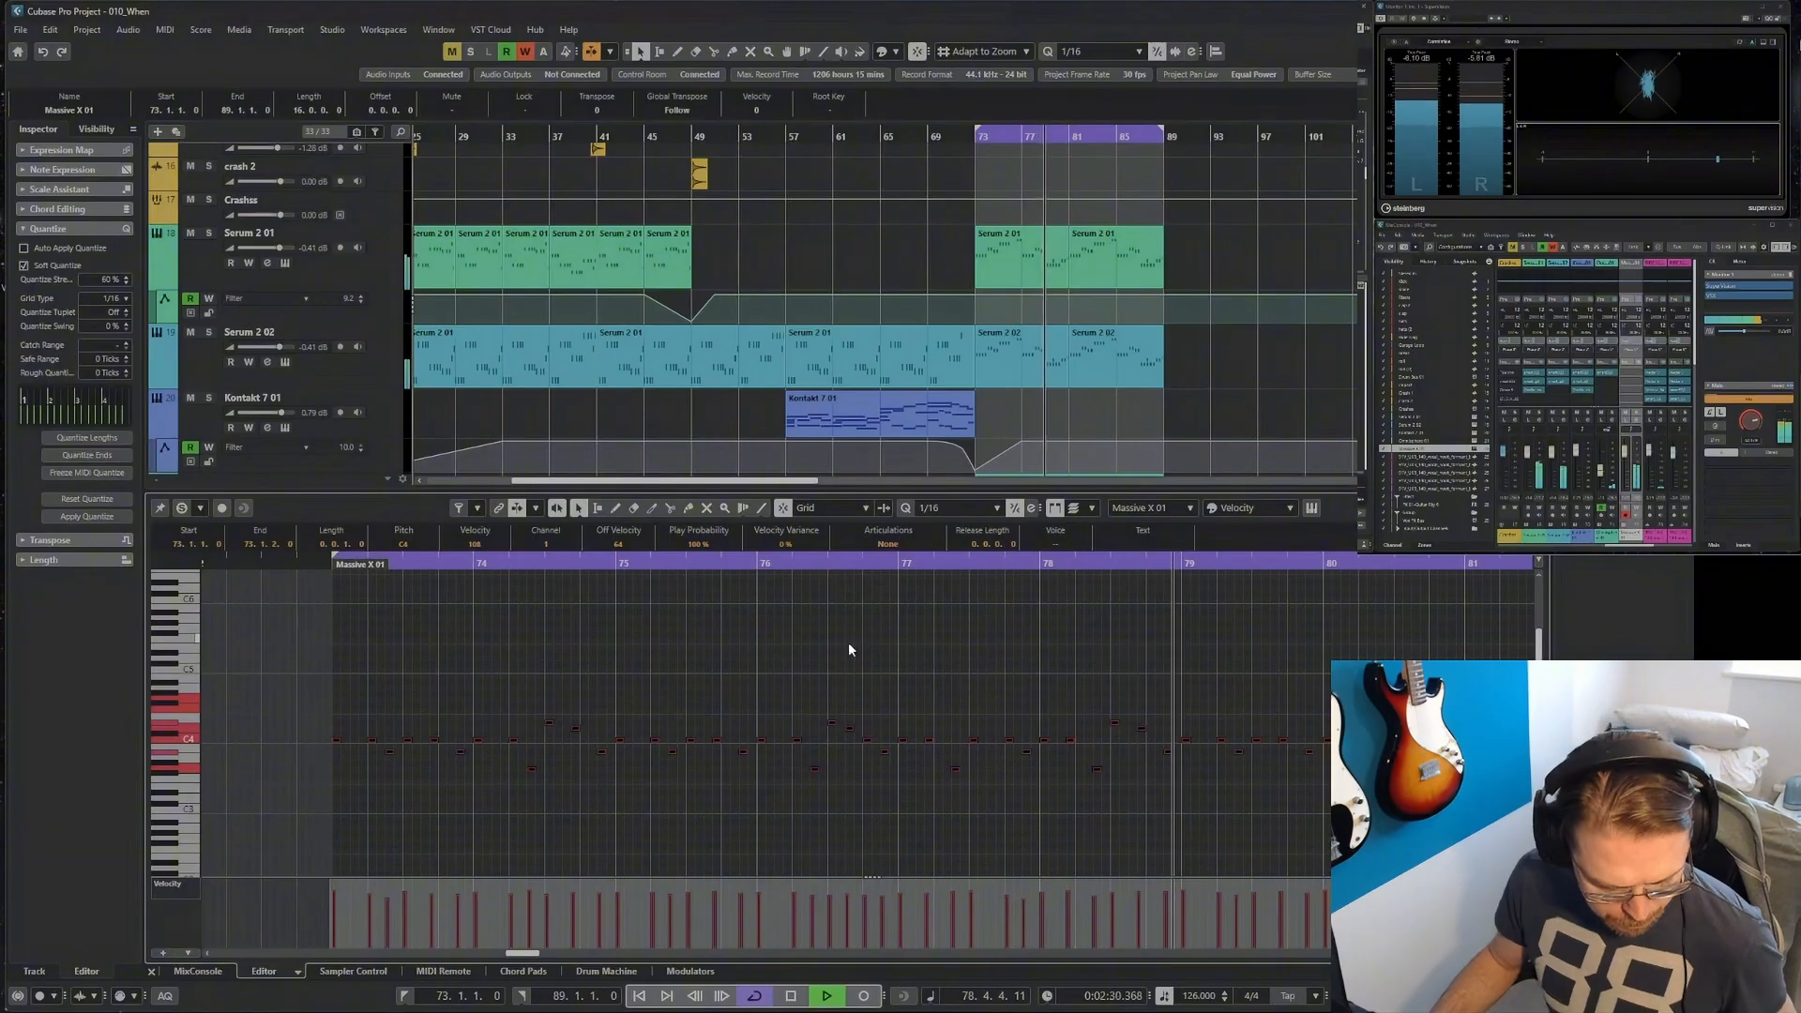
Set the loop range to run from bar 81 to bar 89.
{"action": "key", "text": "h"}
{"action": "key", "text": "h"}
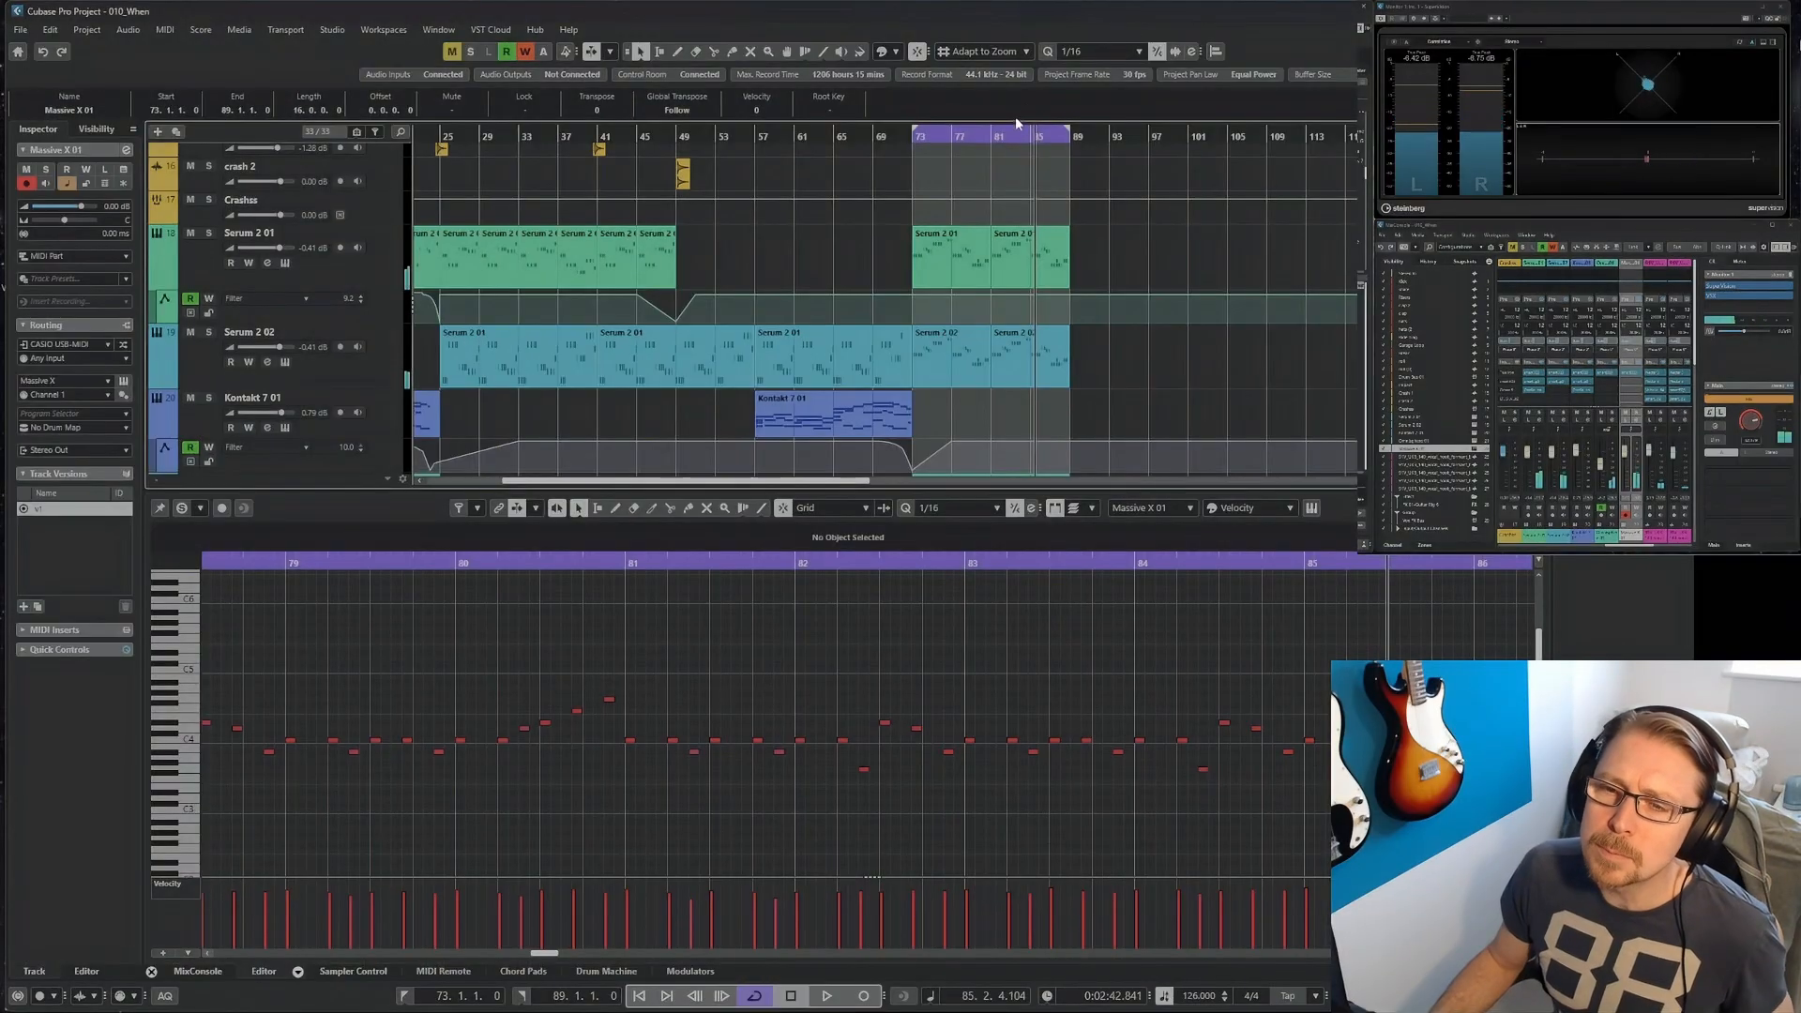
{"action": "left_click", "coordinate": [992, 145], "text": "ctrl"}
{"action": "left_click", "coordinate": [991, 144]}
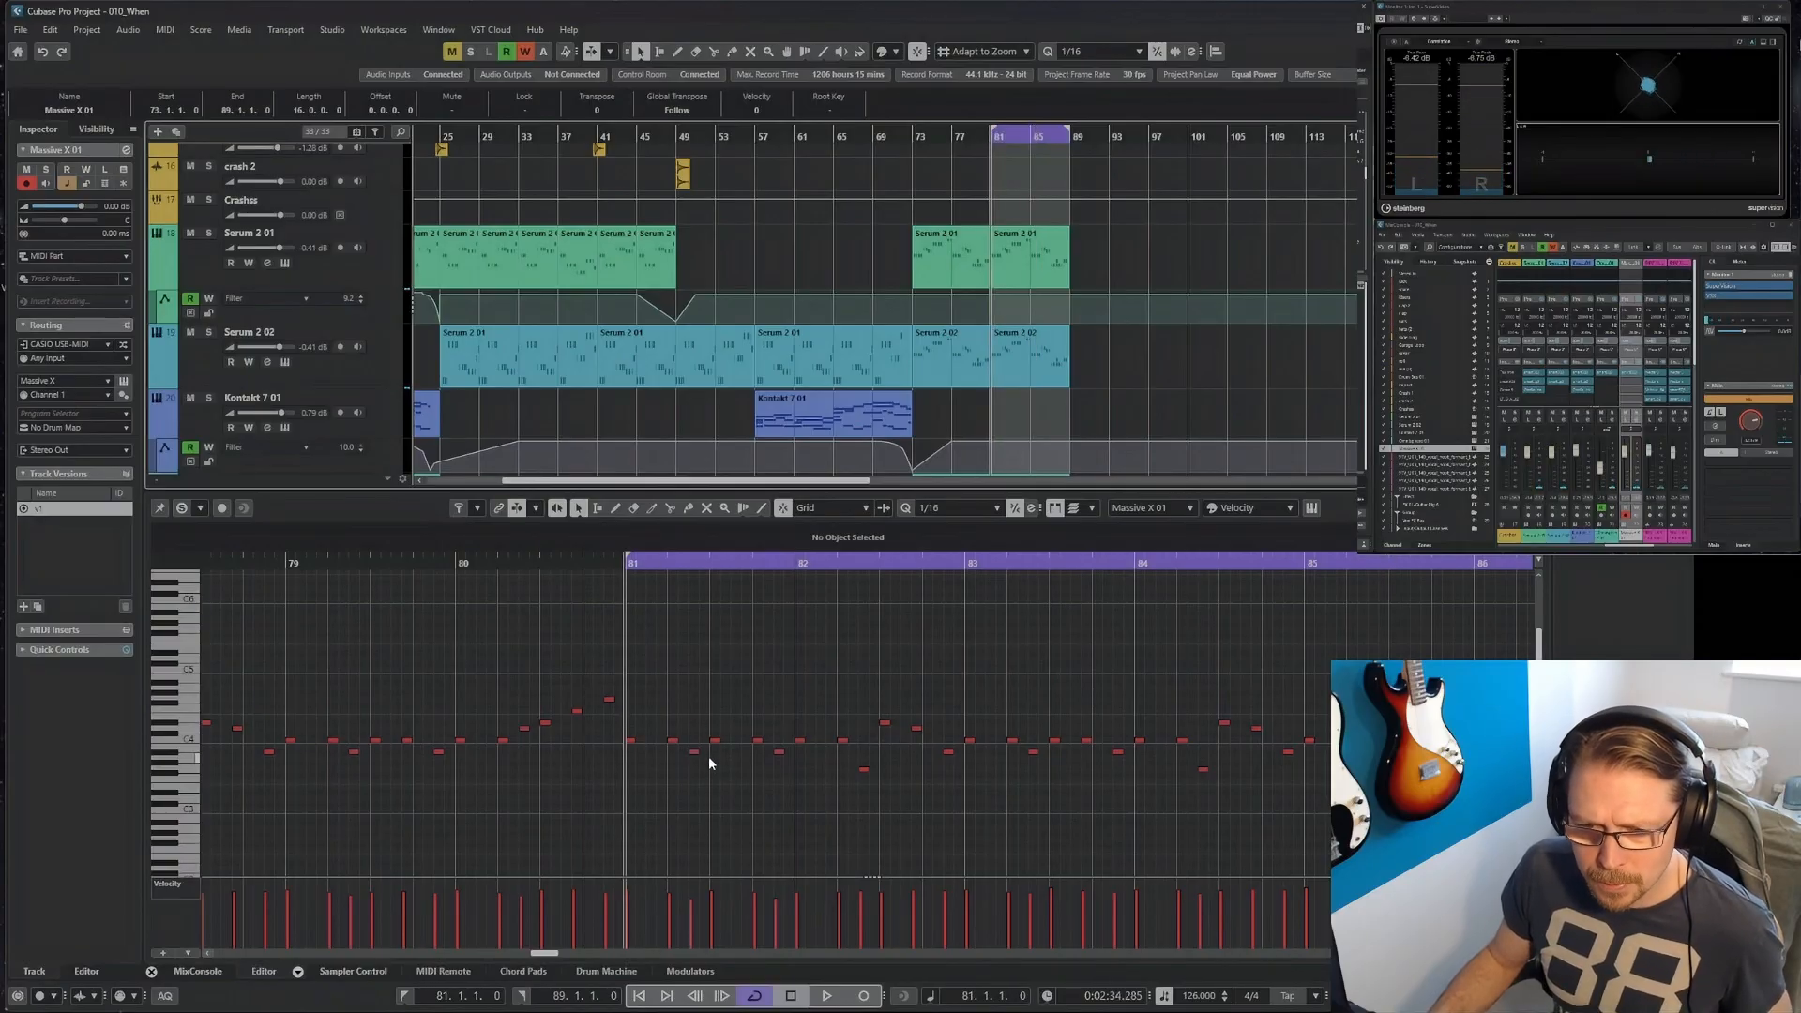
{"action": "key", "text": "h"}
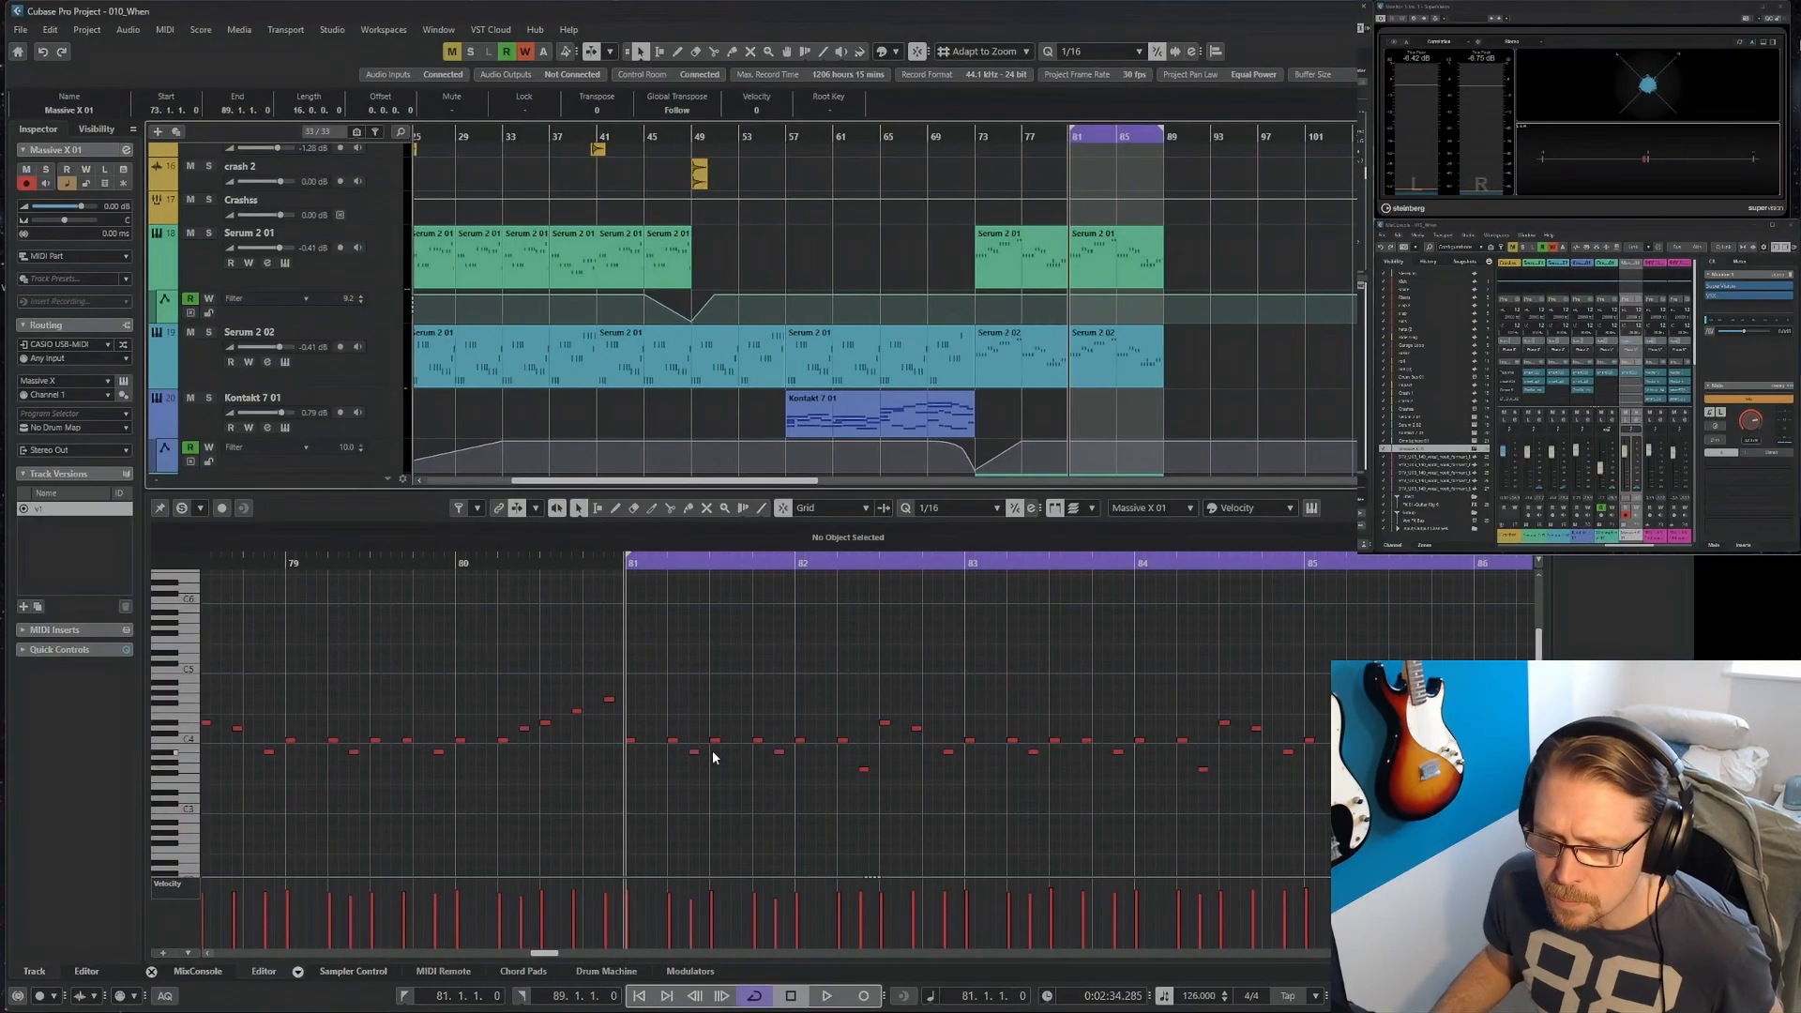
Play the loop and check the Massive X notes from bar 81 to bar 89 in the note editor.
{"action": "key", "text": "Return"}
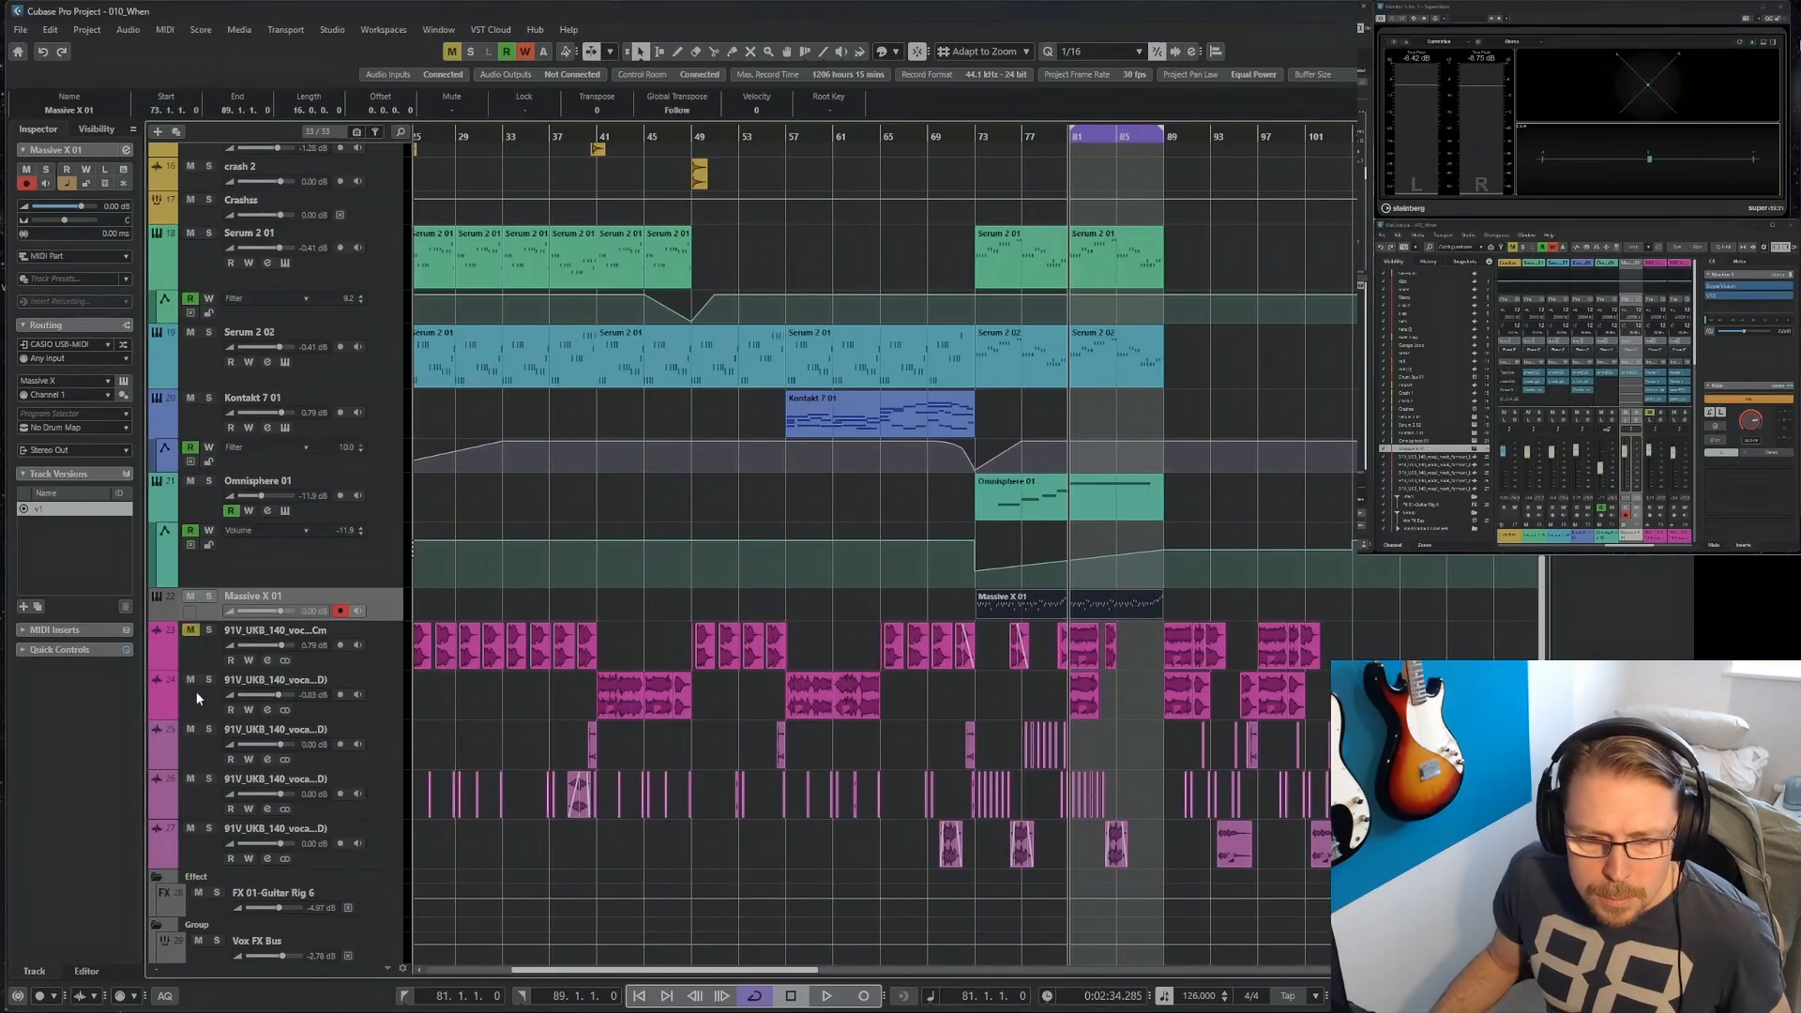
{"action": "key", "text": "Return"}
{"action": "key", "text": "space"}
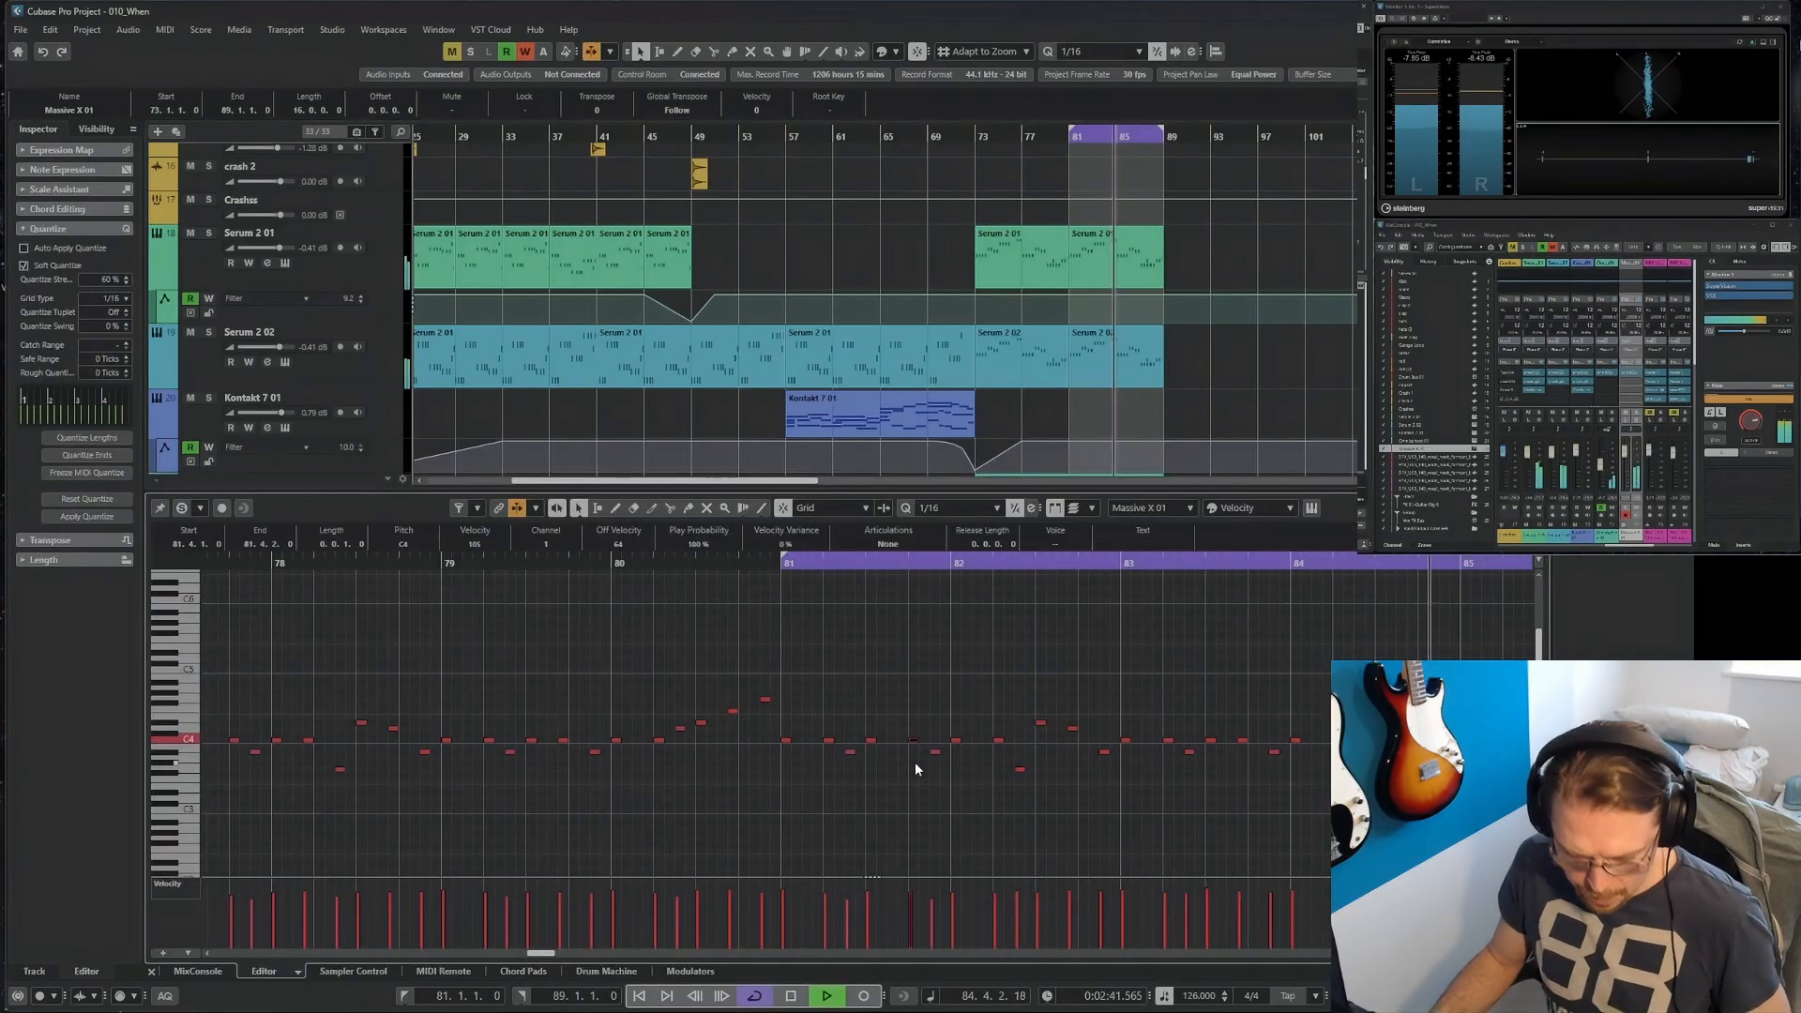
{"action": "left_click", "coordinate": [915, 762]}
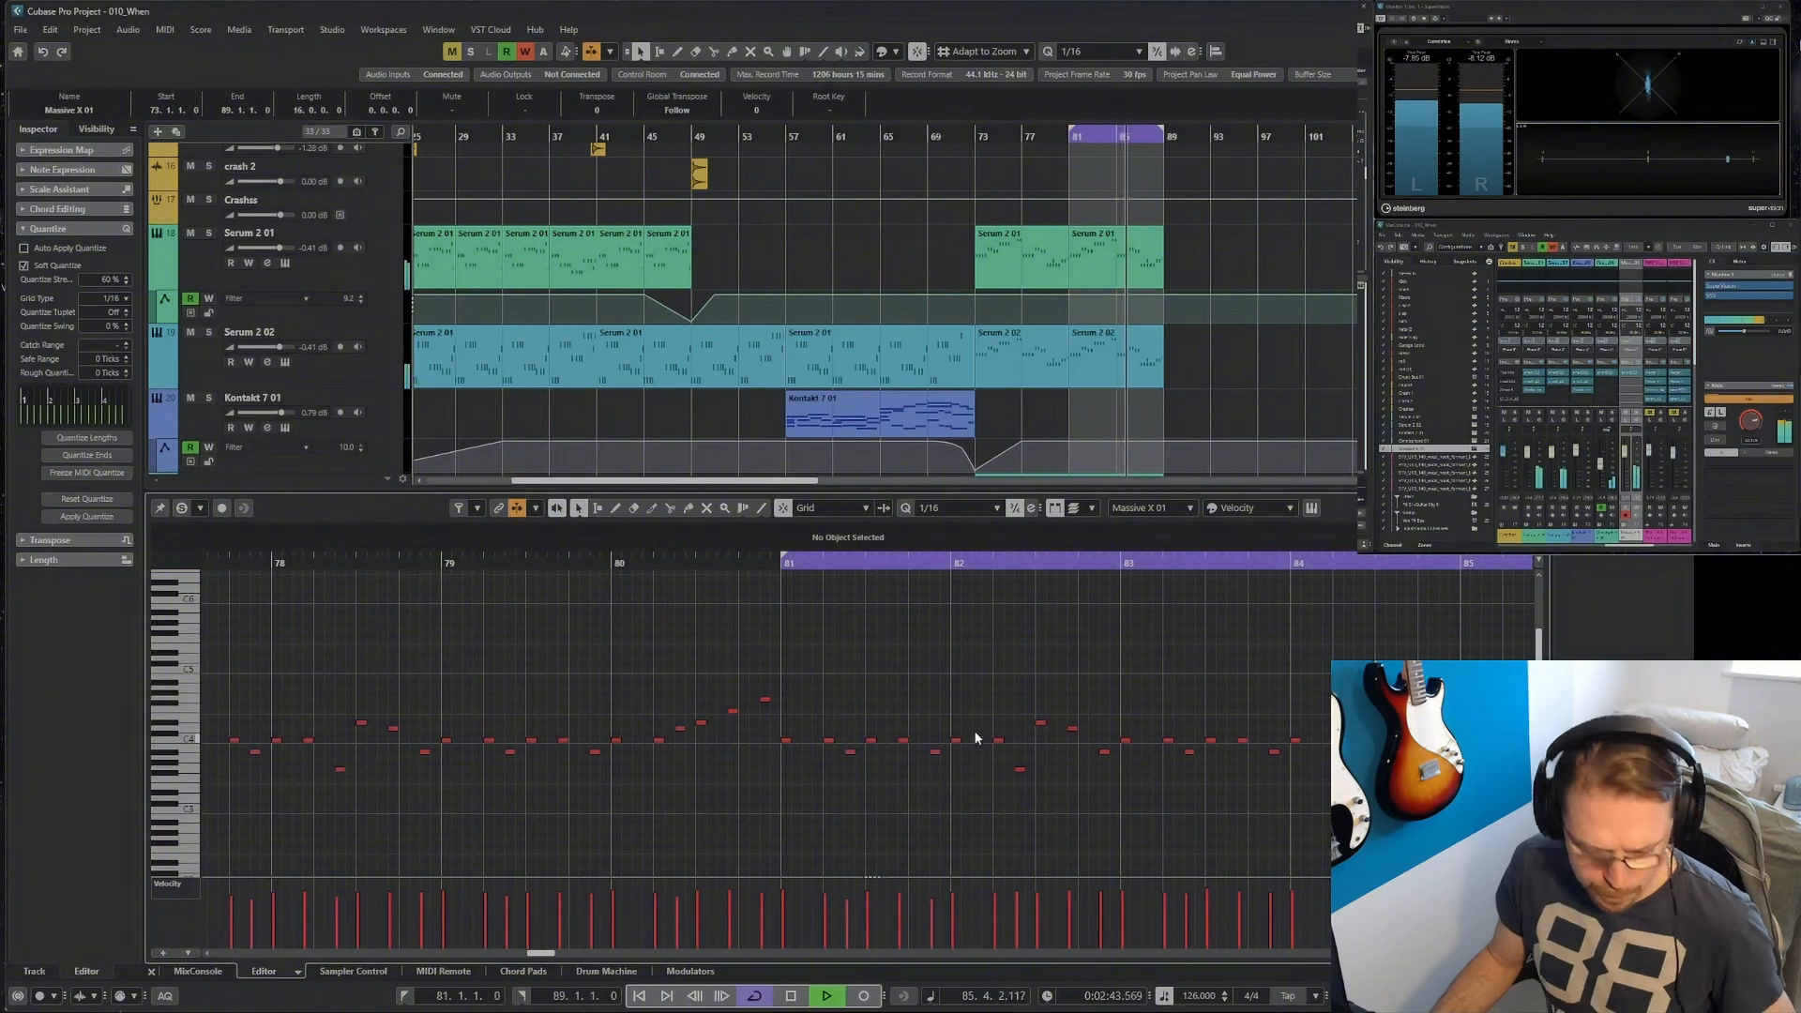
{"action": "key", "text": "f"}
{"action": "key", "text": "g"}
{"action": "key", "text": "g"}
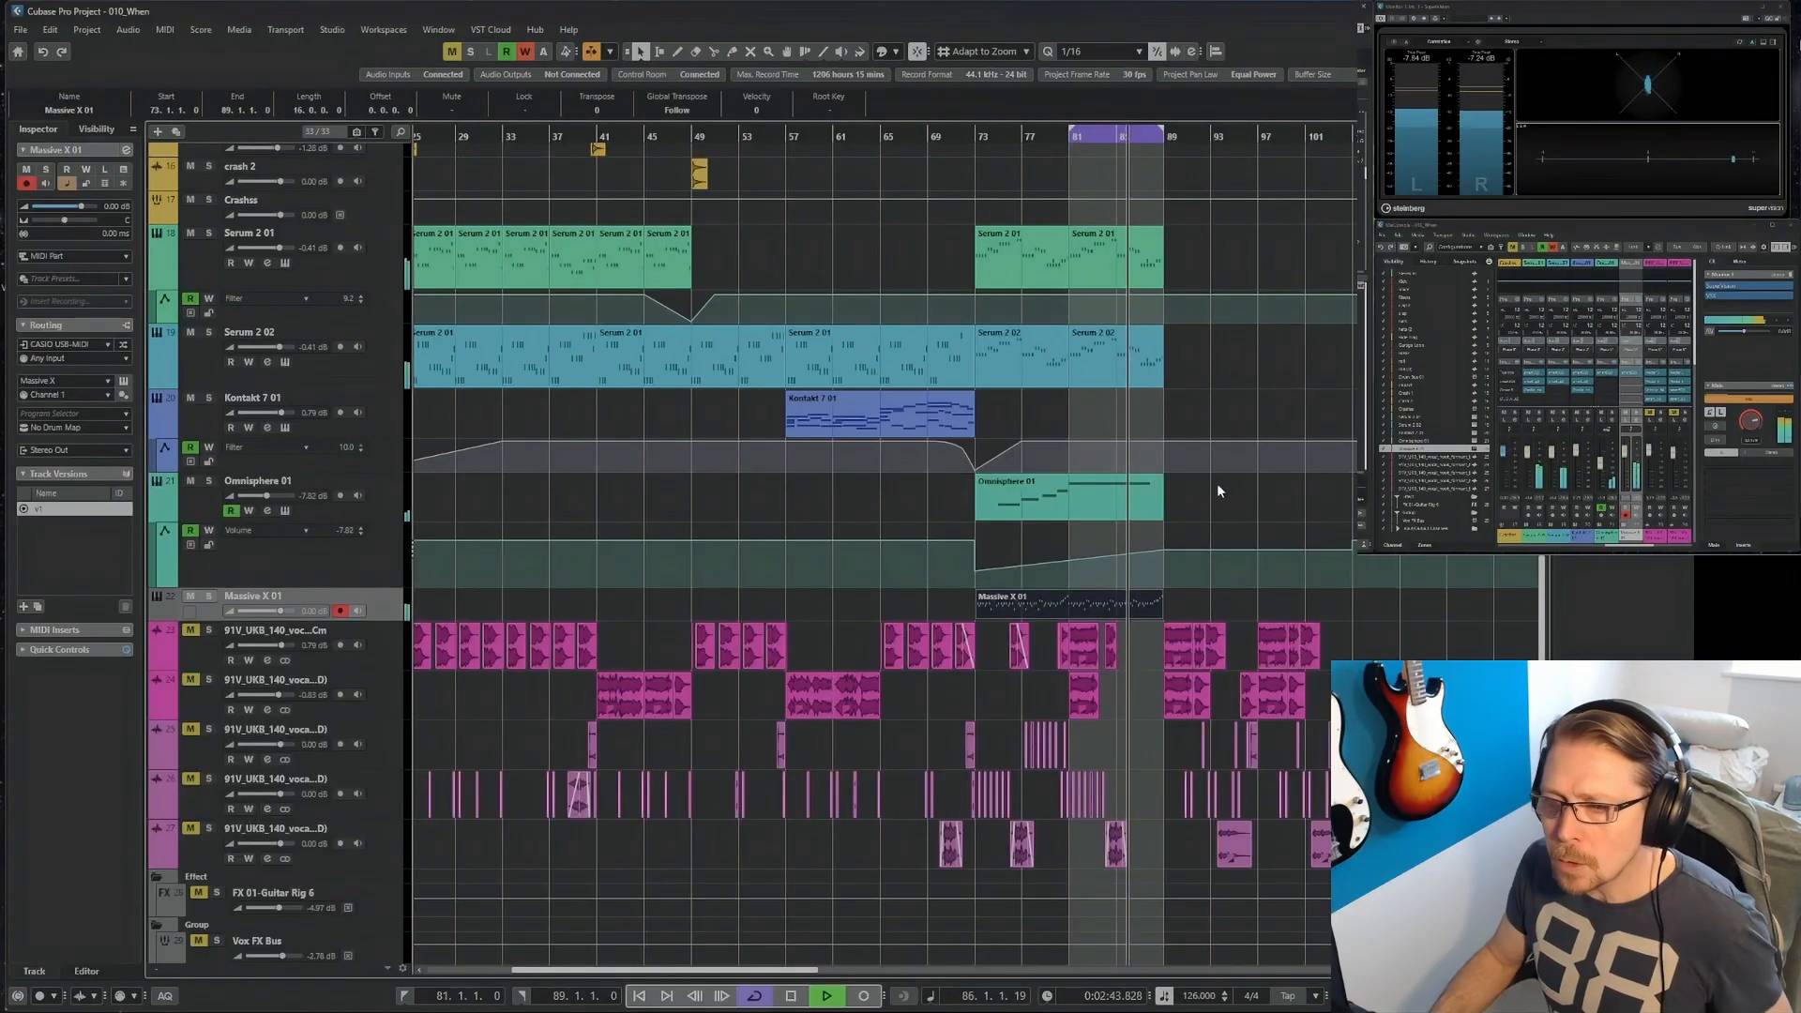
{"action": "left_click", "coordinate": [1258, 521]}
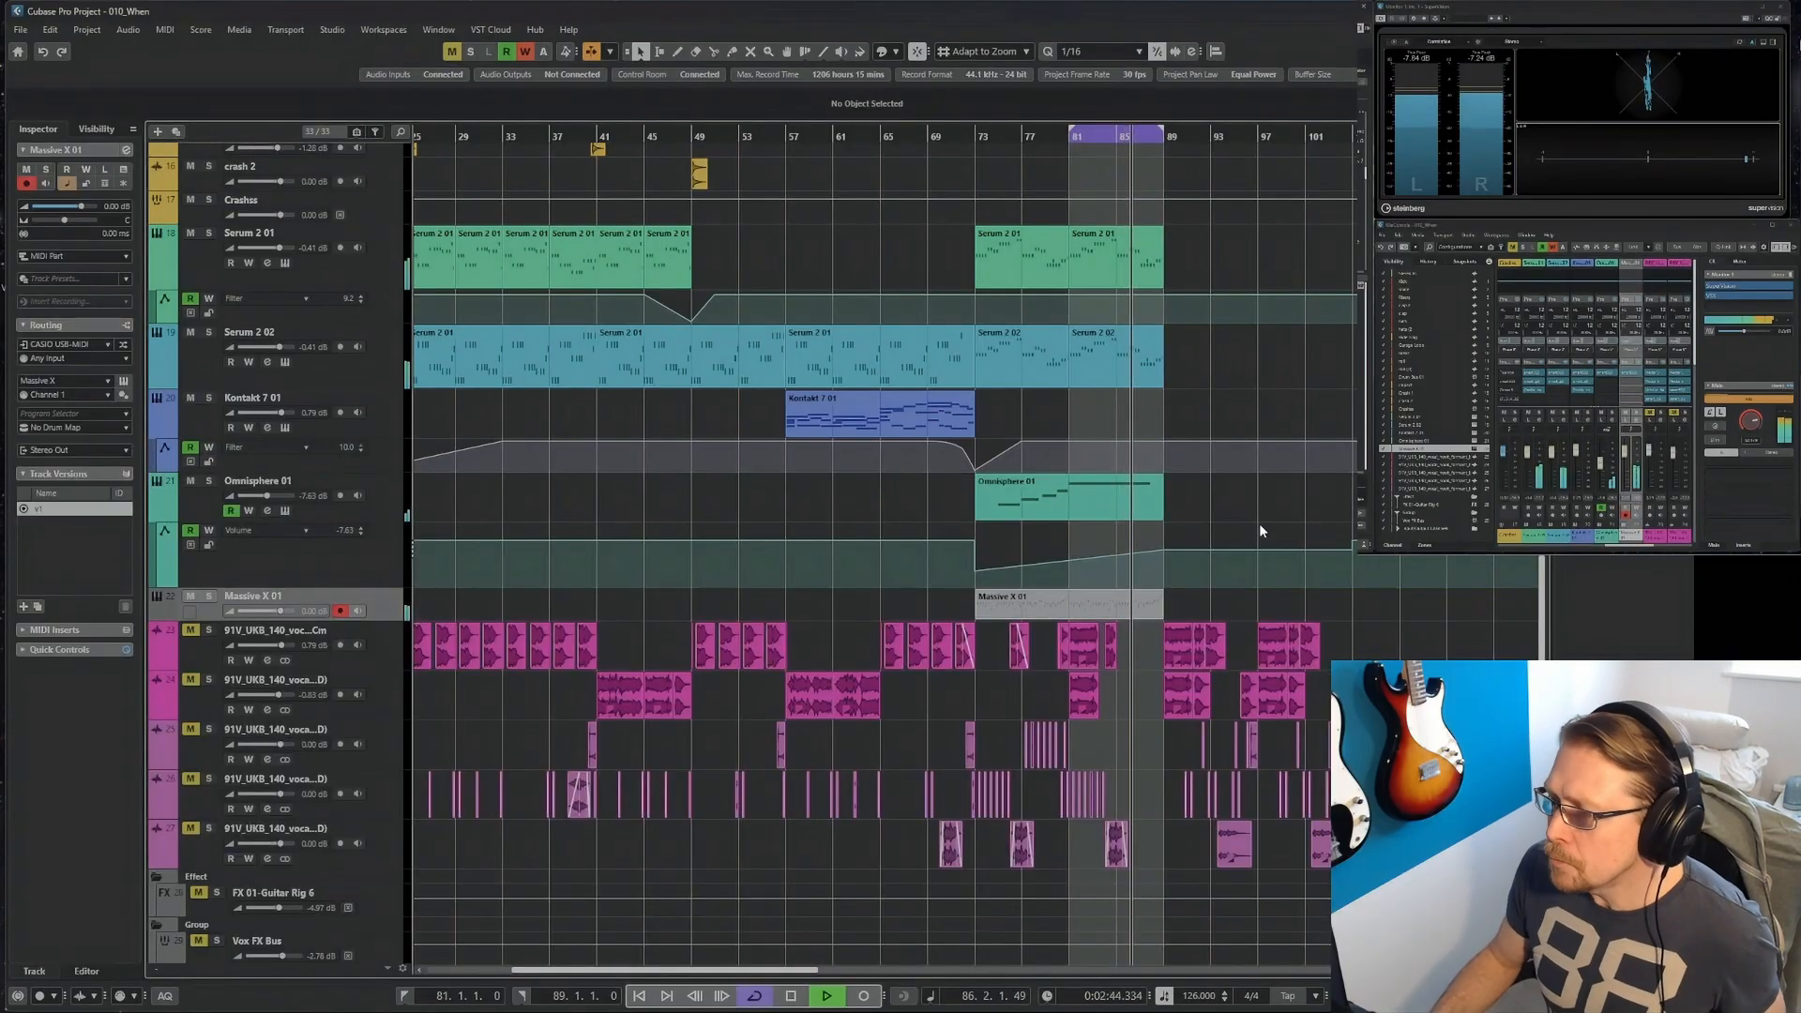
Cut the Massive X track by 10.4 dB at 602 Hz in smart:EQ 3, using a narrow band with a Q of 3.30.
{"action": "left_click", "coordinate": [1639, 373]}
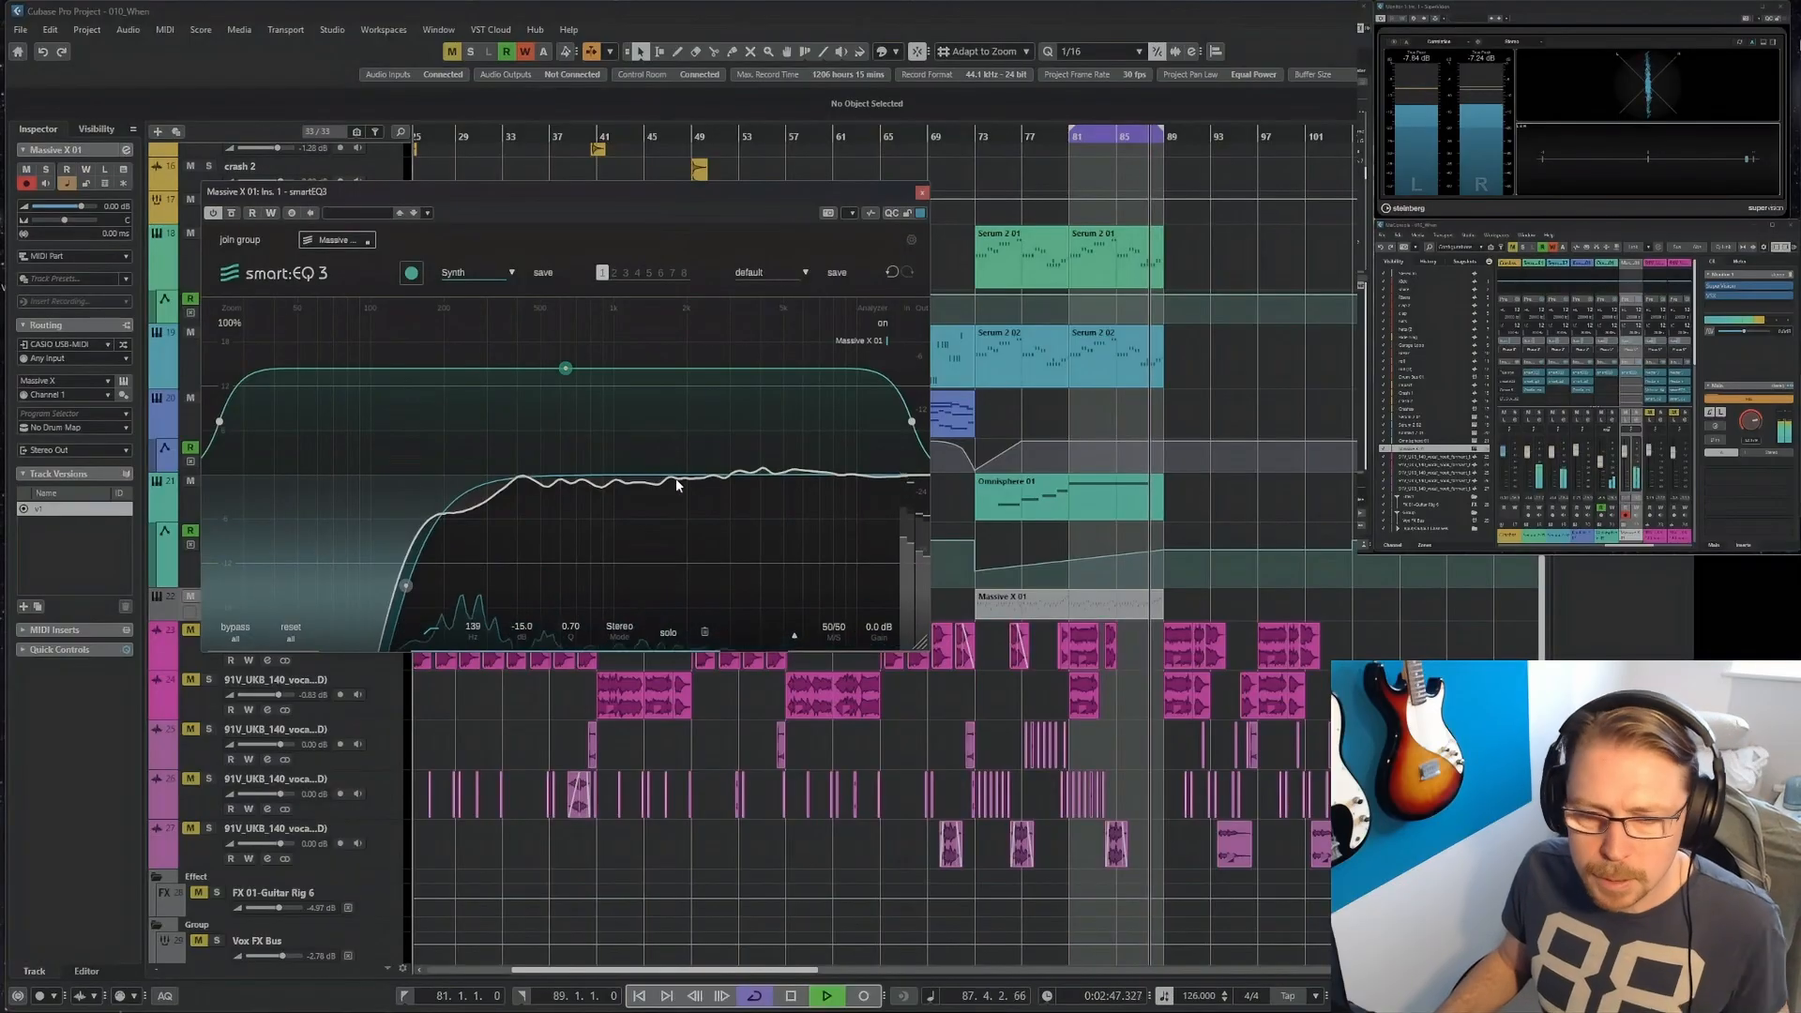
{"action": "double_click", "coordinate": [567, 480]}
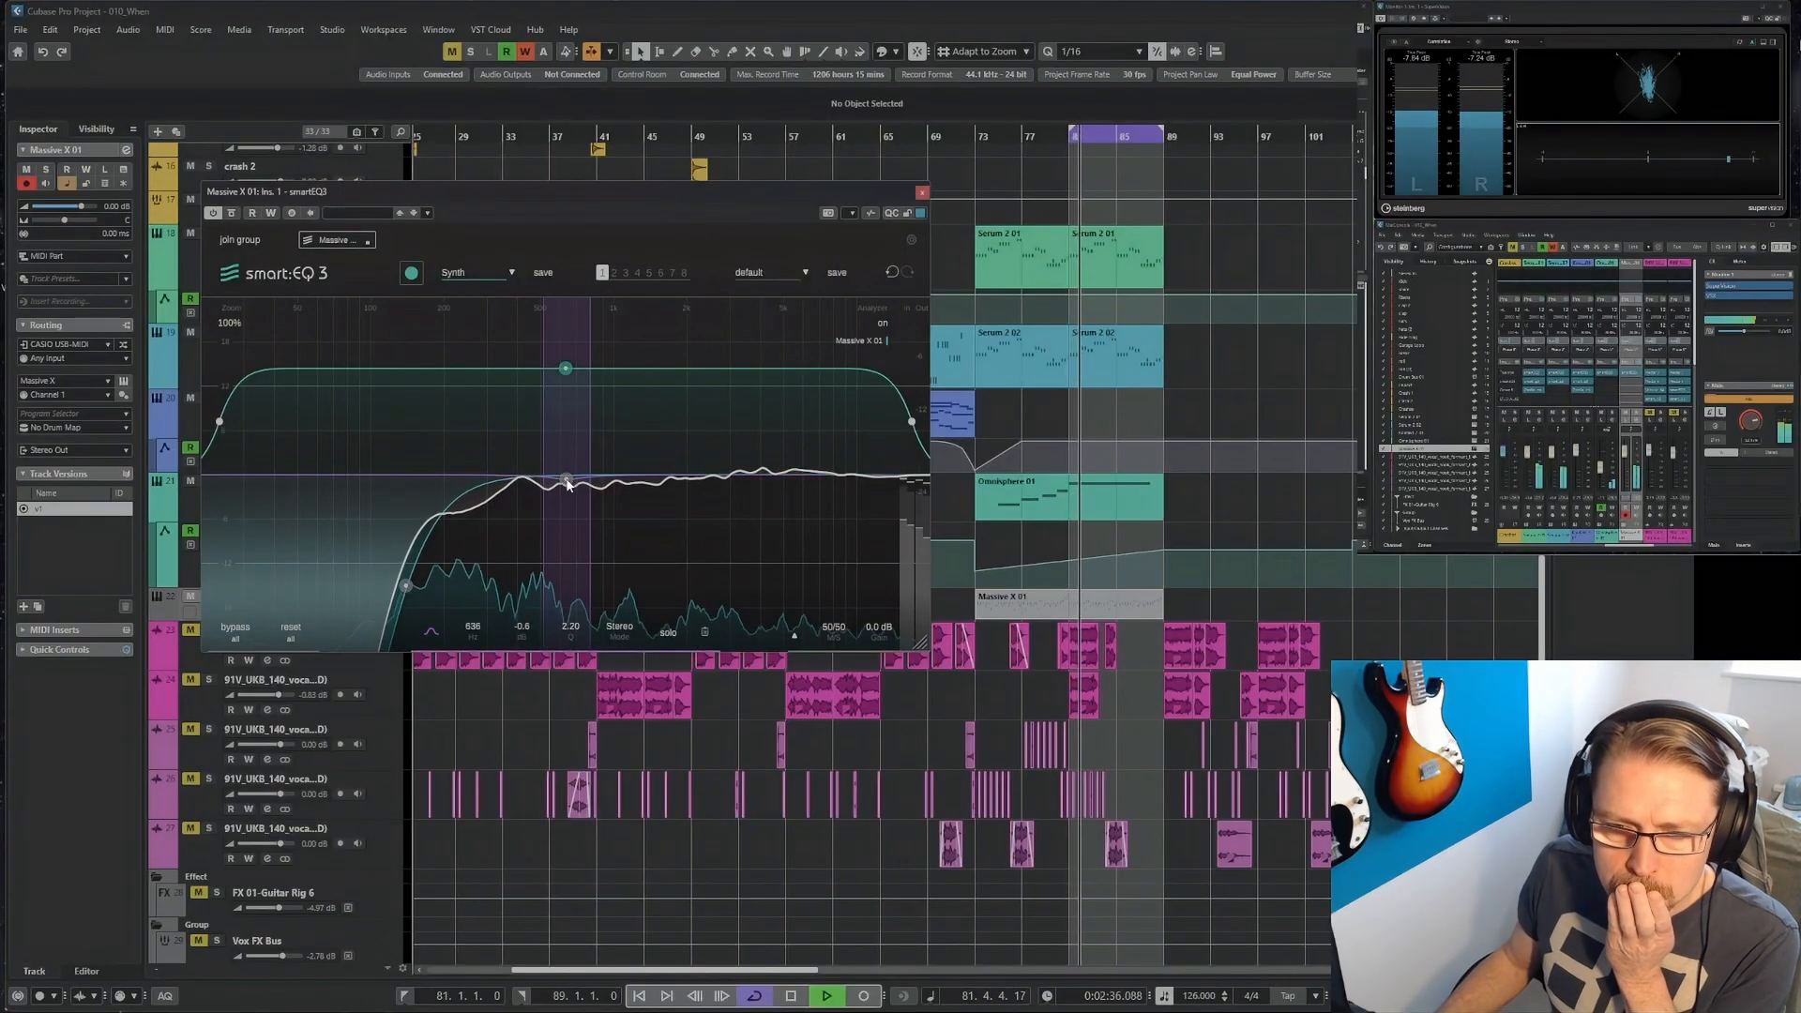
{"action": "left_click", "coordinate": [381, 950]}
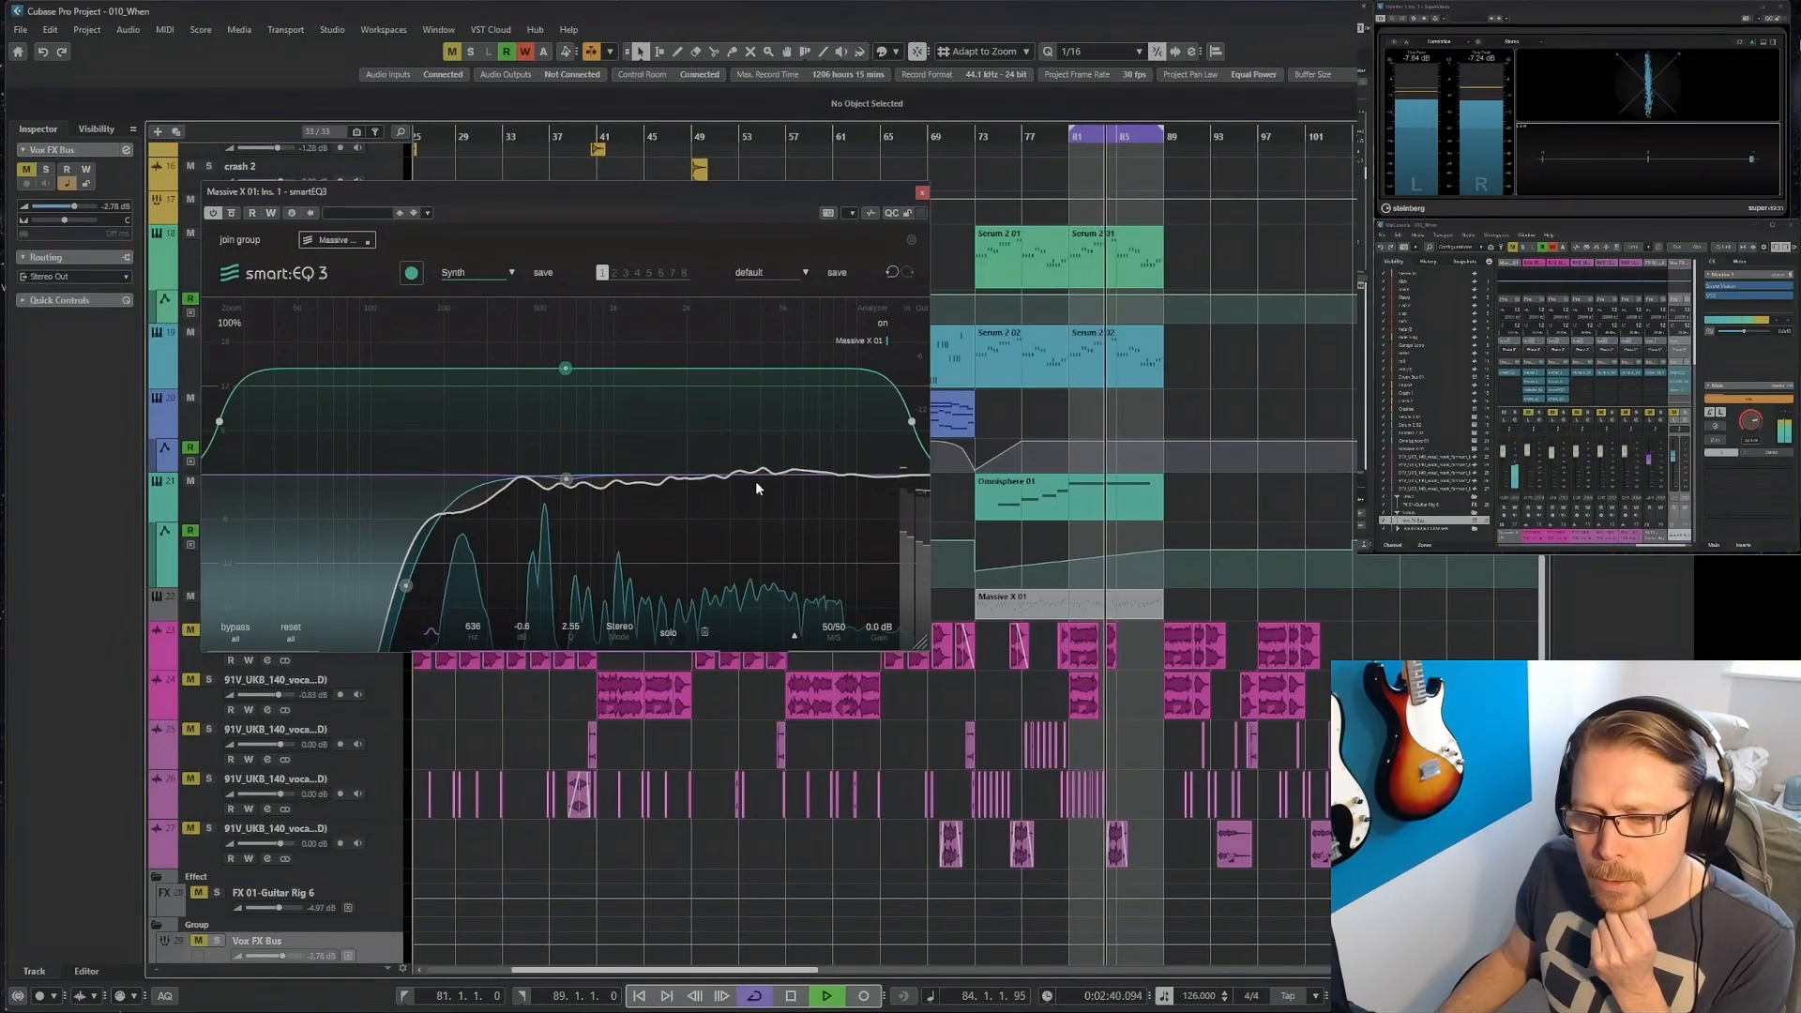
{"action": "scroll", "coordinate": [567, 484], "scroll_direction": "up", "scroll_amount": 2}
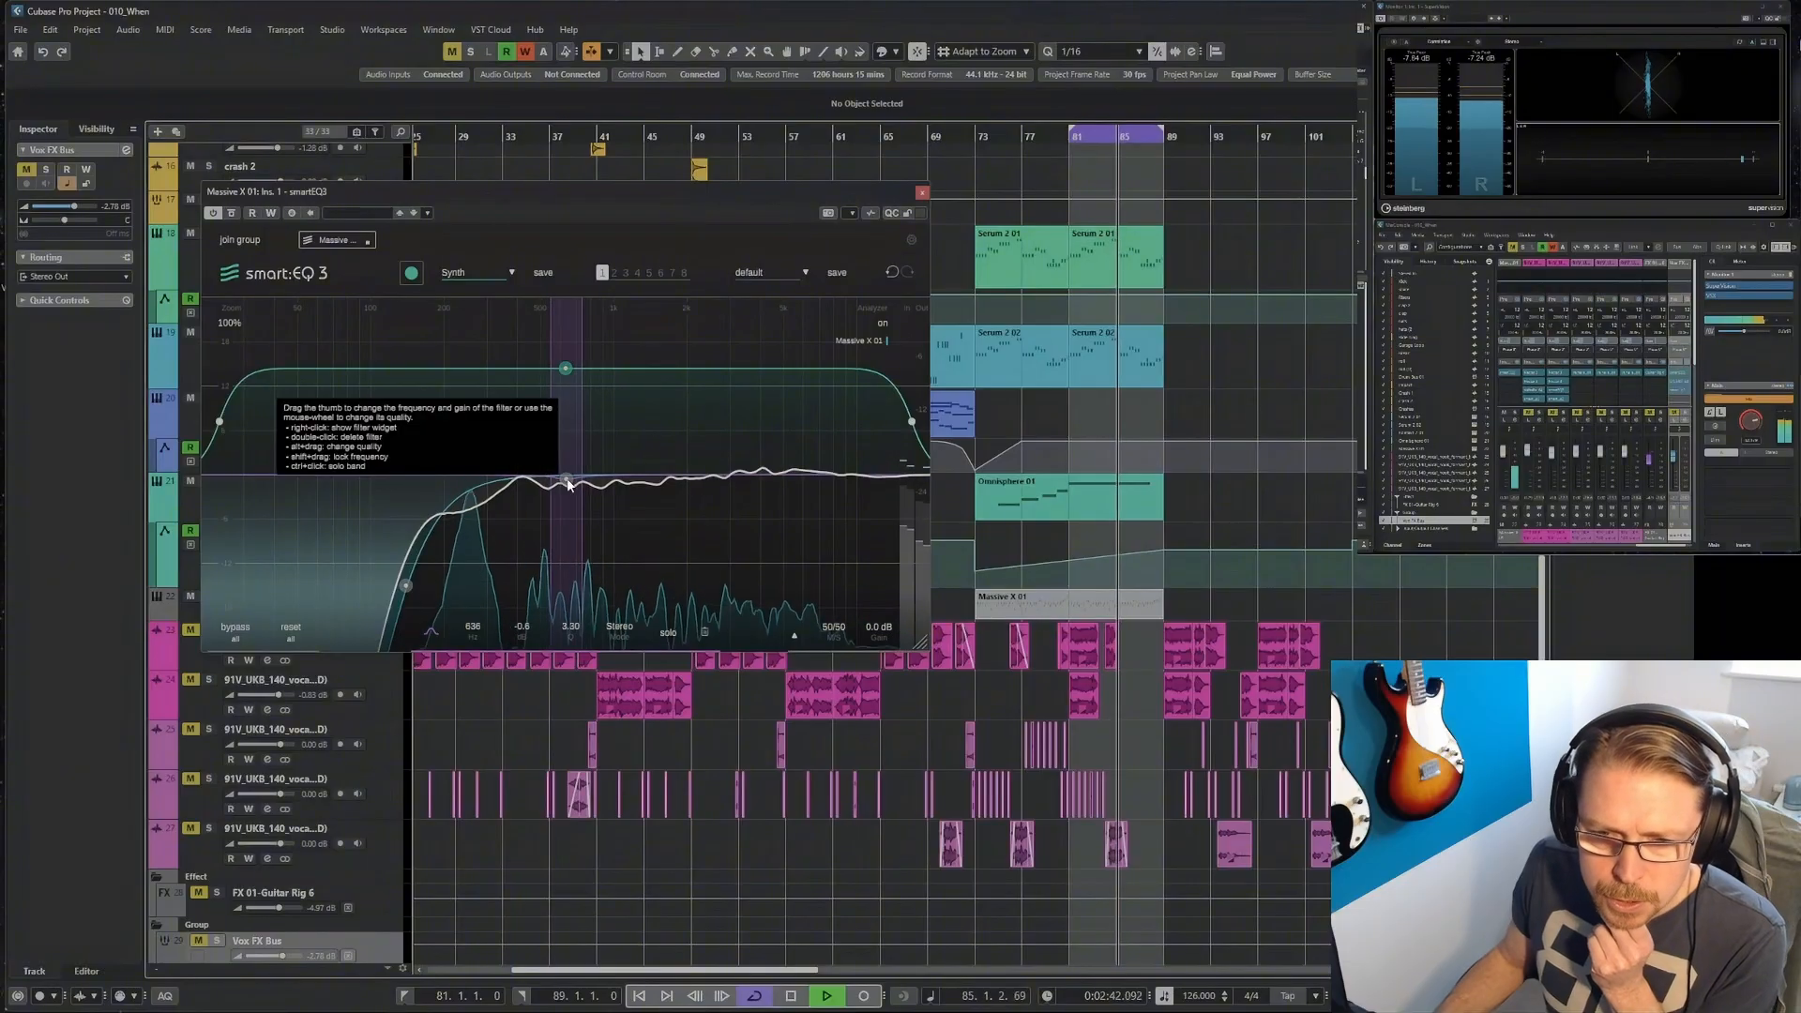
{"action": "left_click_drag", "start_coordinate": [566, 484], "coordinate": [561, 557]}
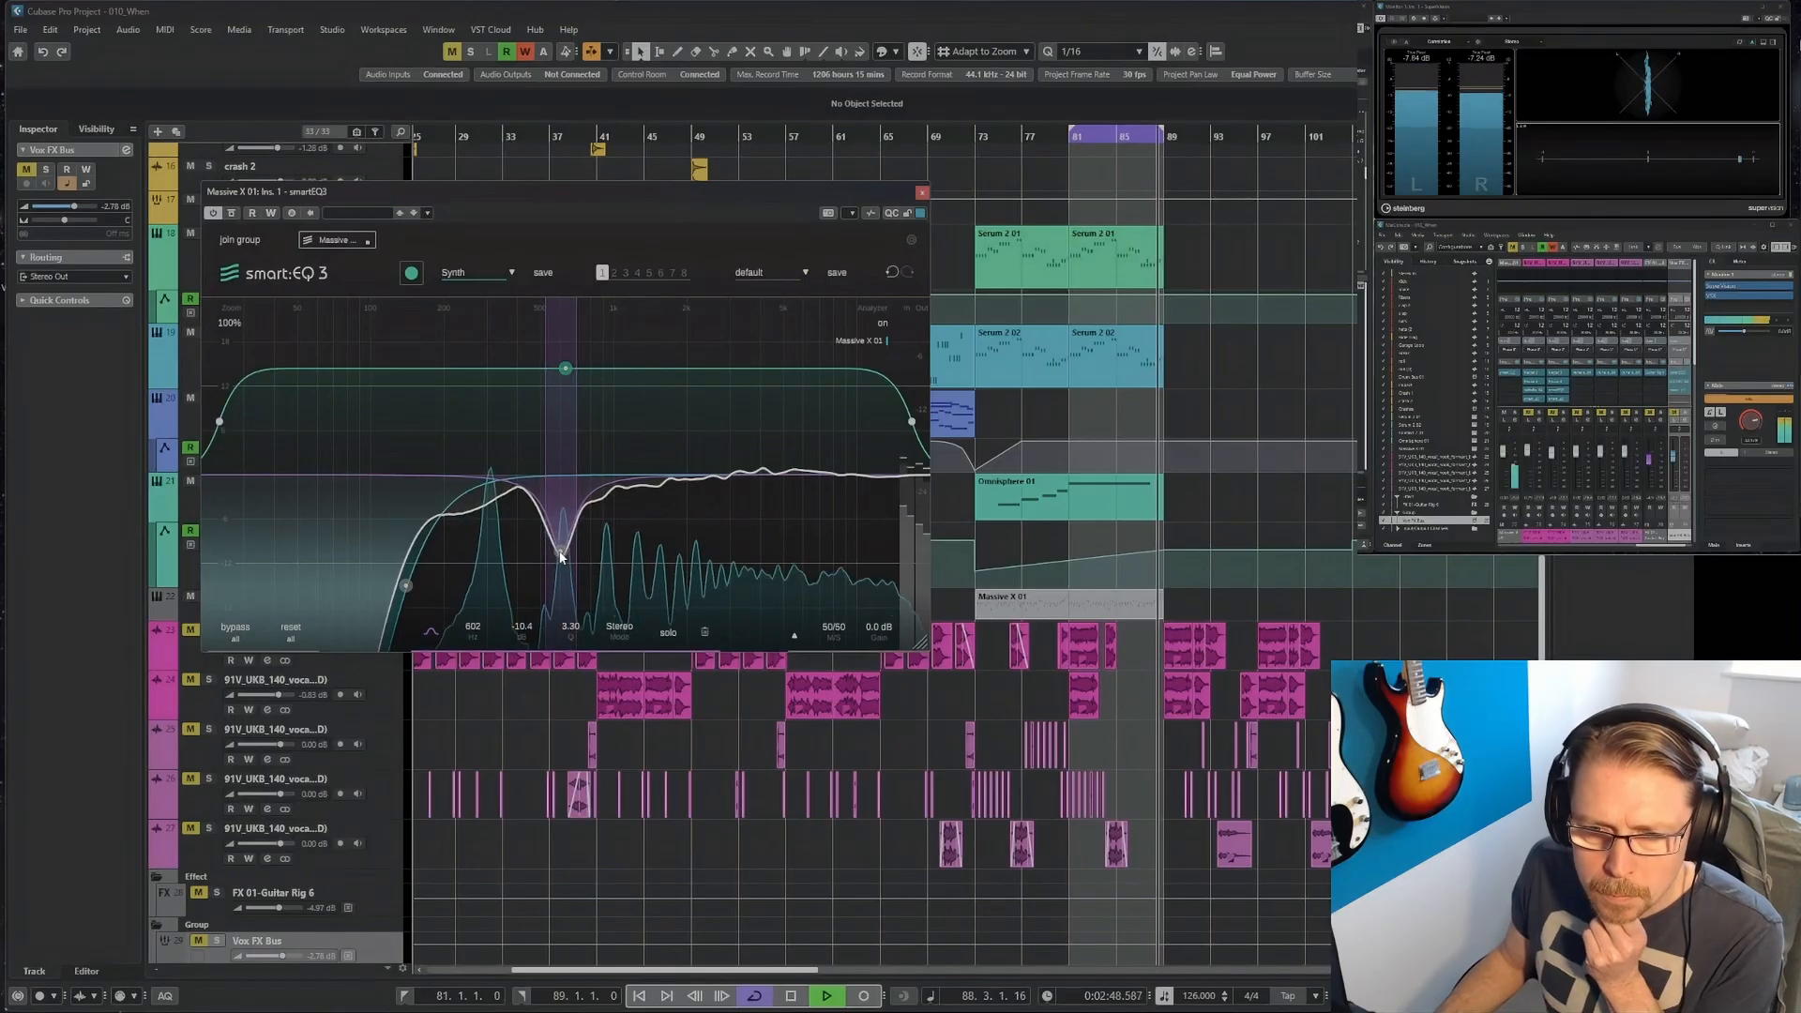
Boost the Massive X highs by 3.2 dB at 8.7 kHz, and add a band at 2000 Hz with slightly lowered gain.
{"action": "double_click", "coordinate": [814, 458]}
{"action": "left_click_drag", "start_coordinate": [815, 458], "coordinate": [842, 452]}
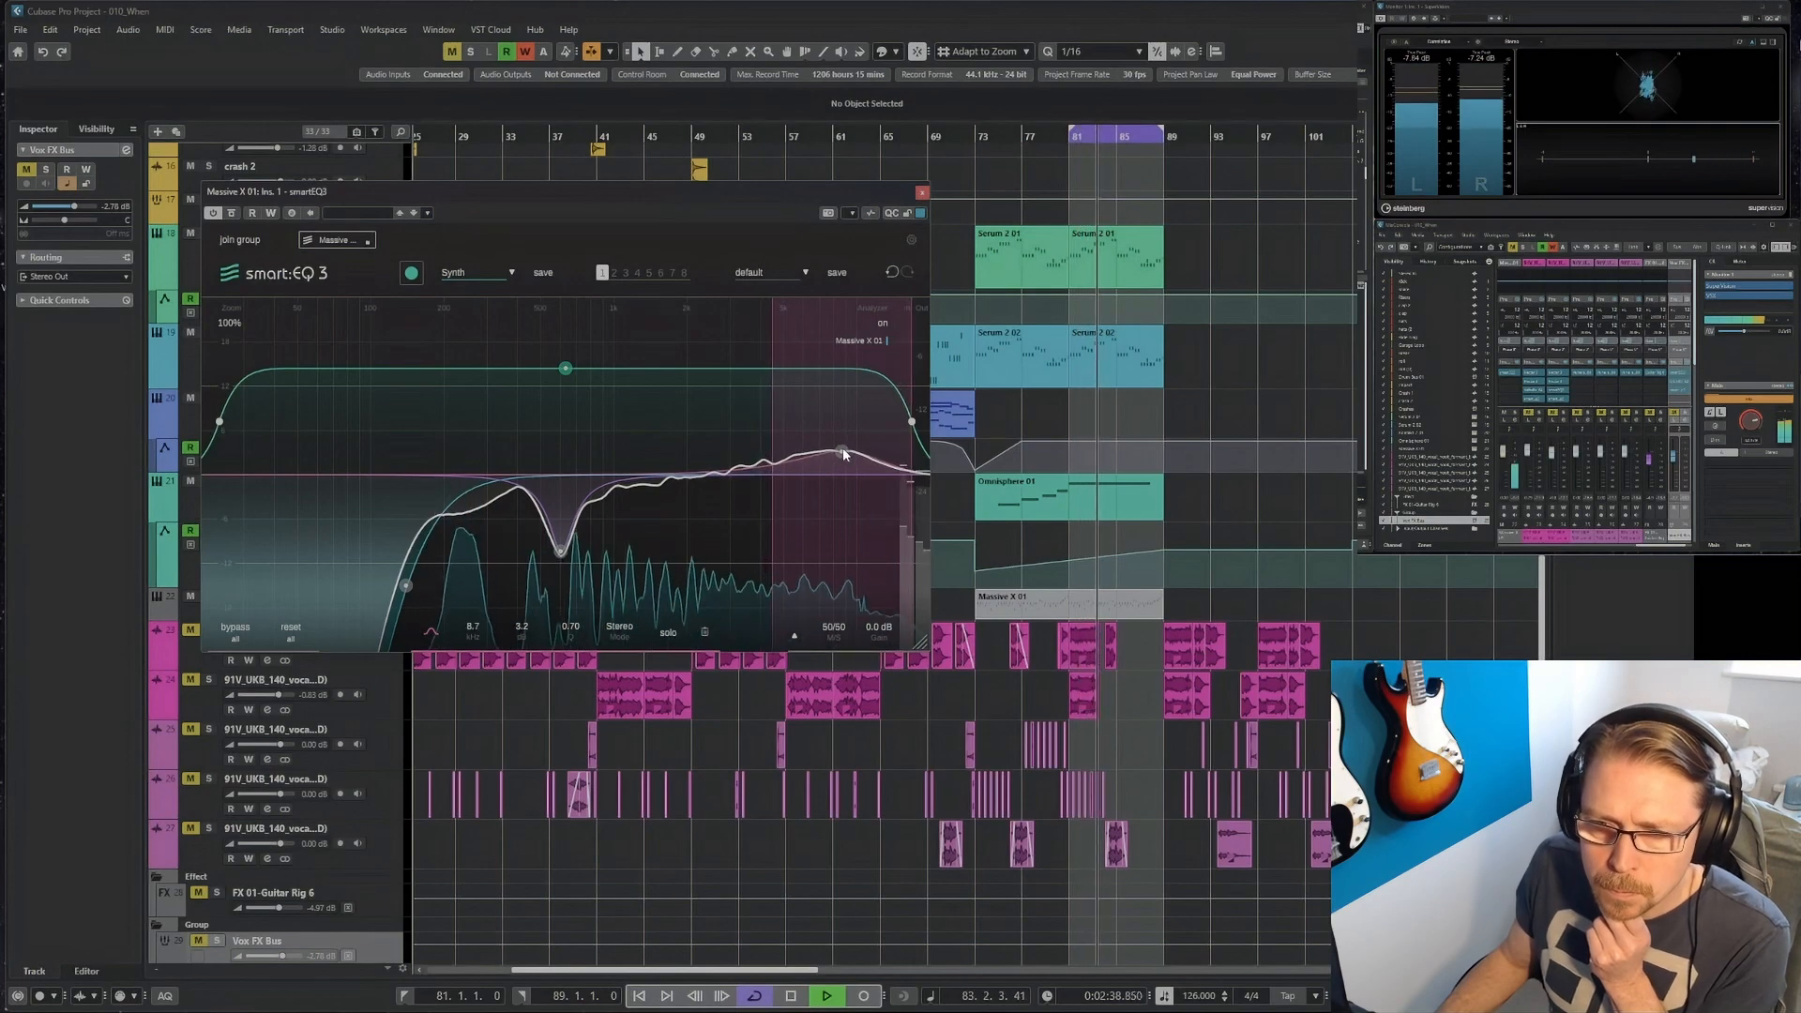
{"action": "double_click", "coordinate": [725, 469]}
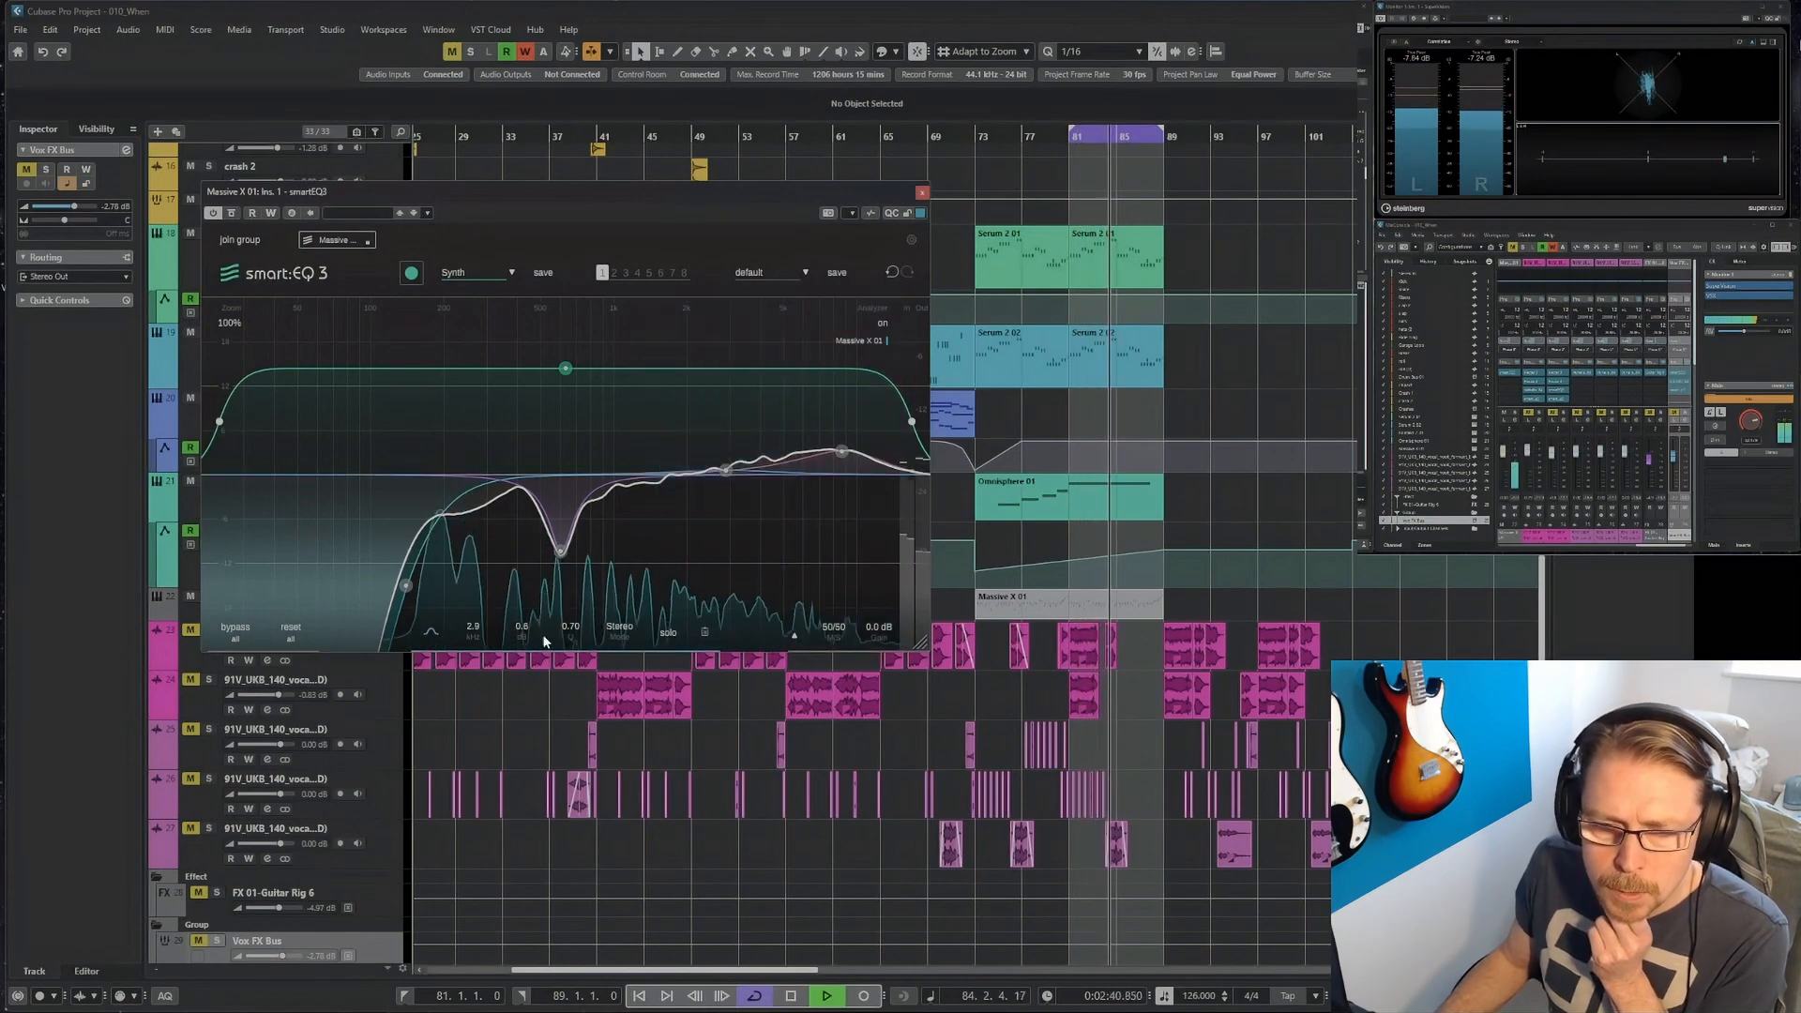
{"action": "double_click", "coordinate": [477, 632]}
{"action": "type", "text": "2000"}
{"action": "key", "text": "Return"}
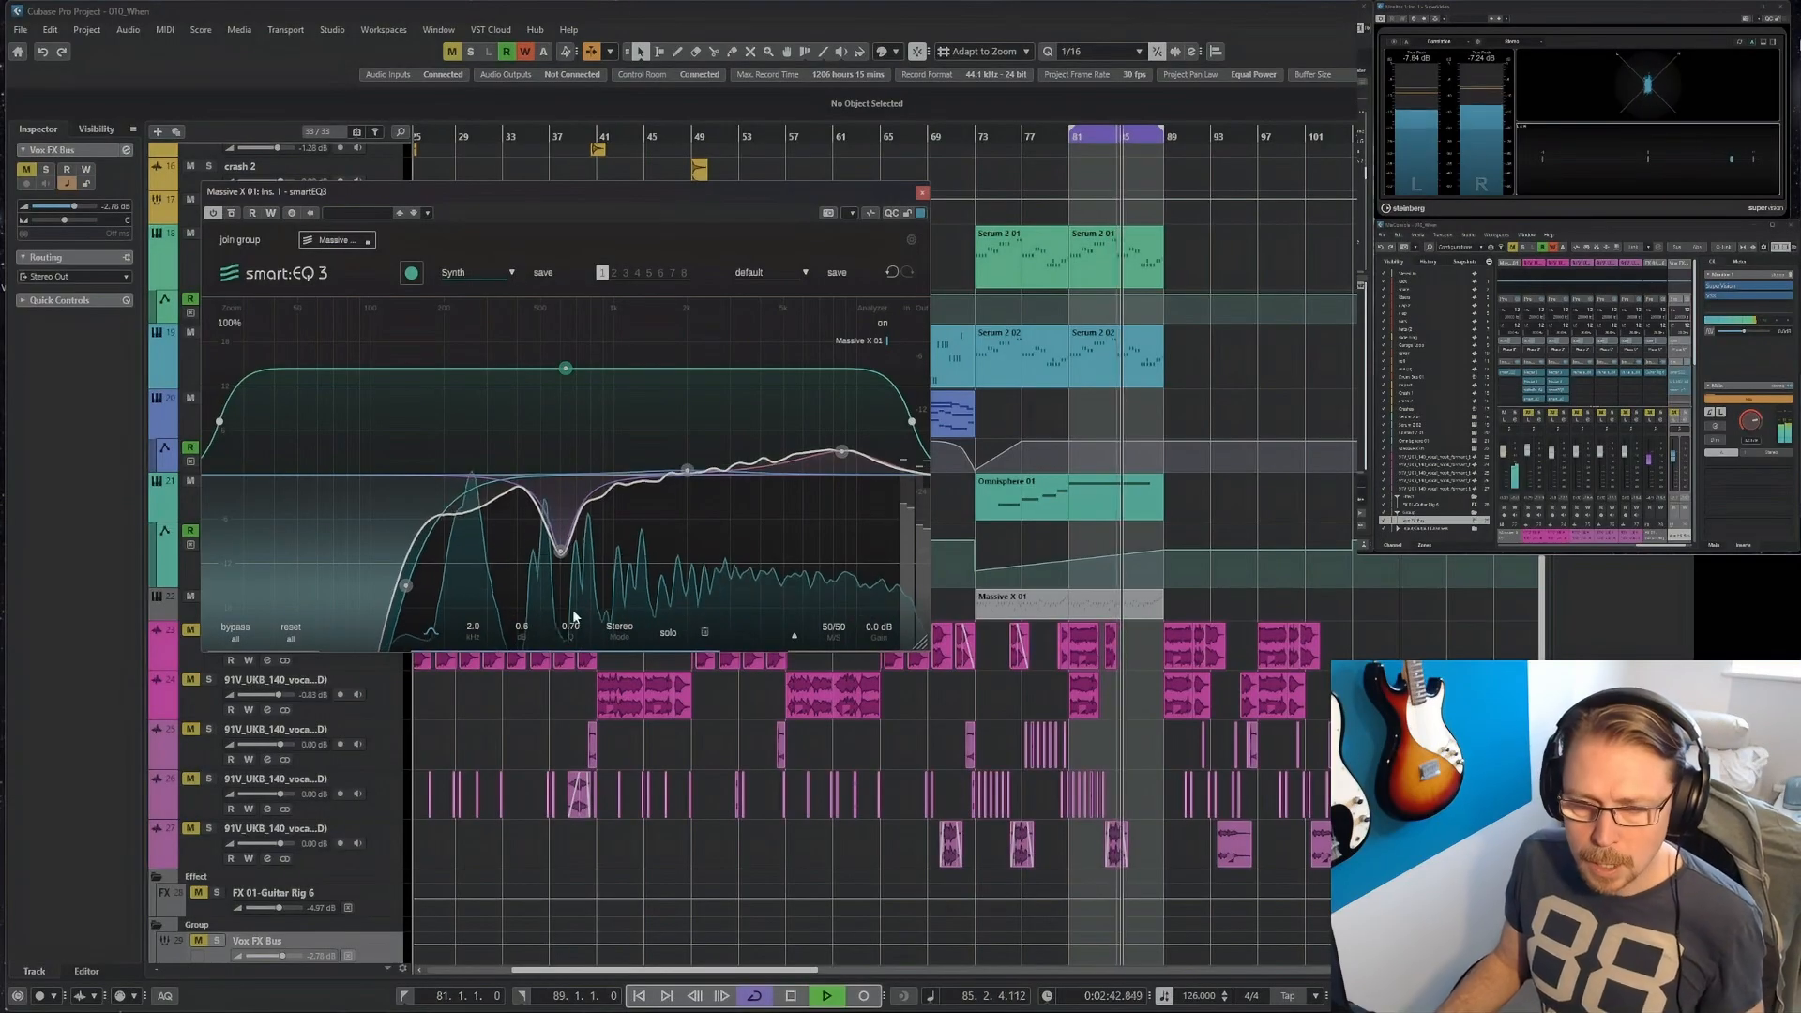
{"action": "scroll", "coordinate": [521, 628], "scroll_direction": "down", "scroll_amount": 3}
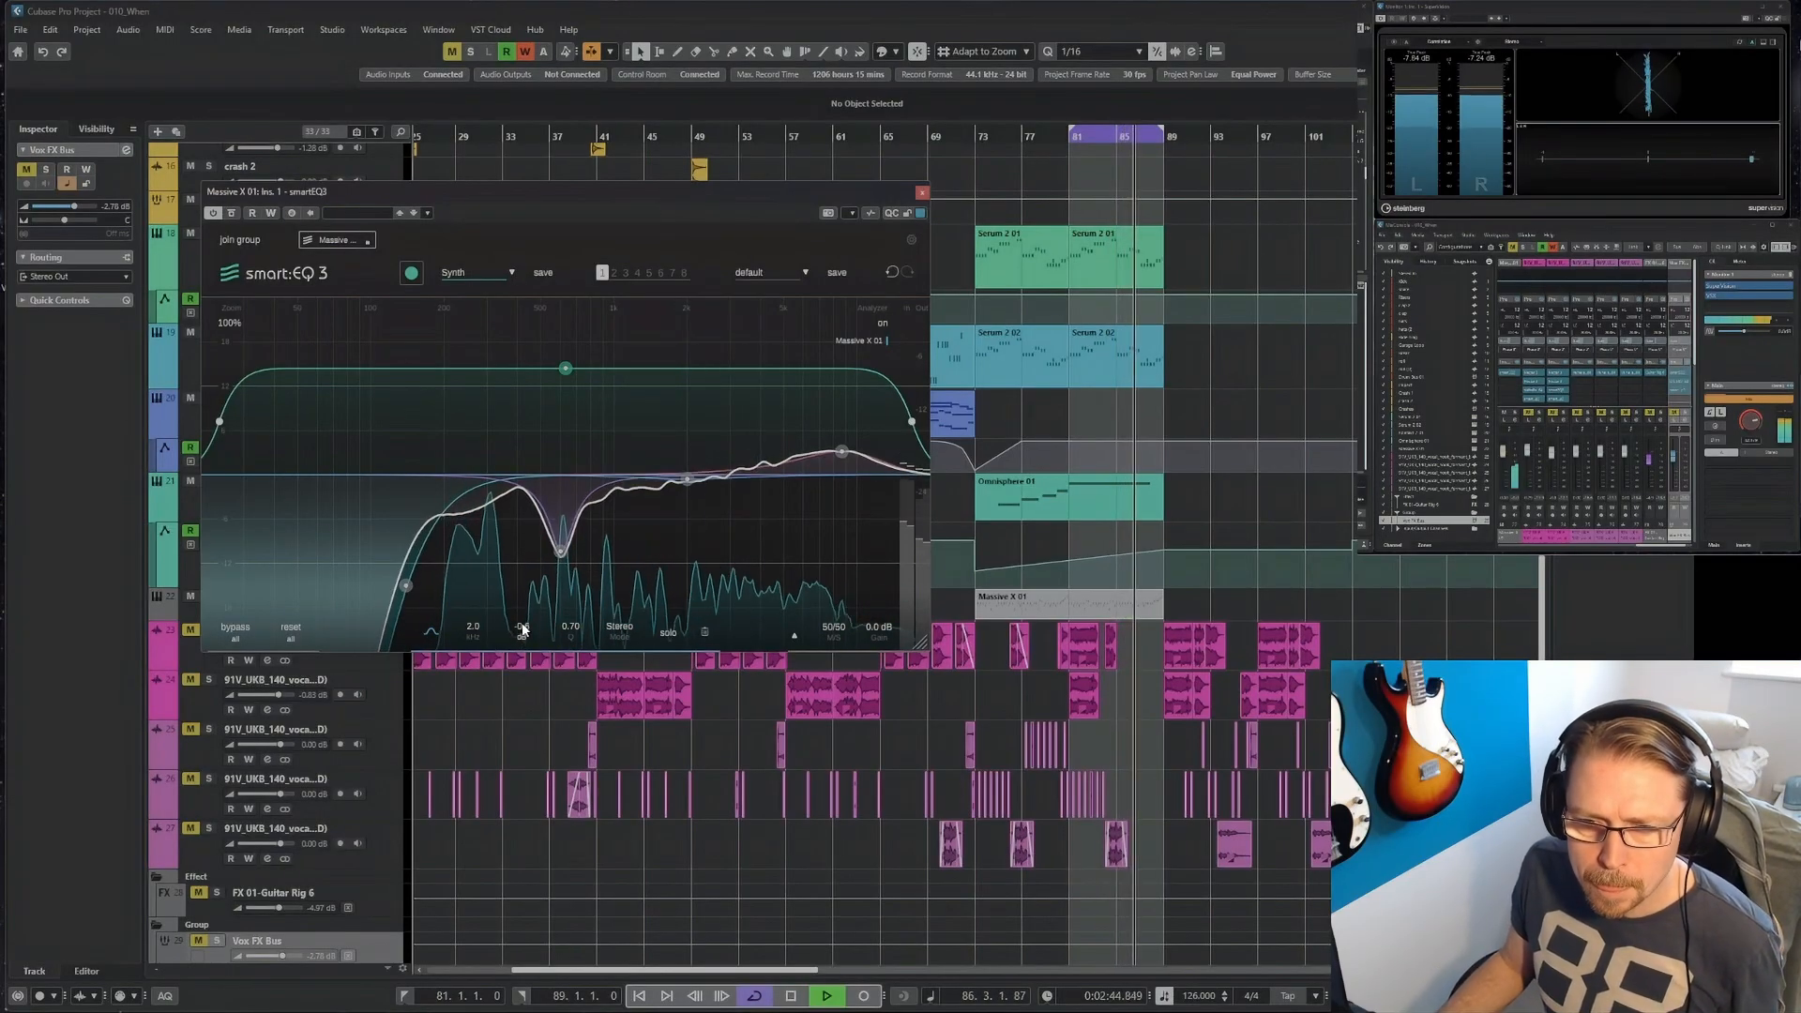
{"action": "scroll", "coordinate": [523, 629], "scroll_direction": "down", "scroll_amount": 2}
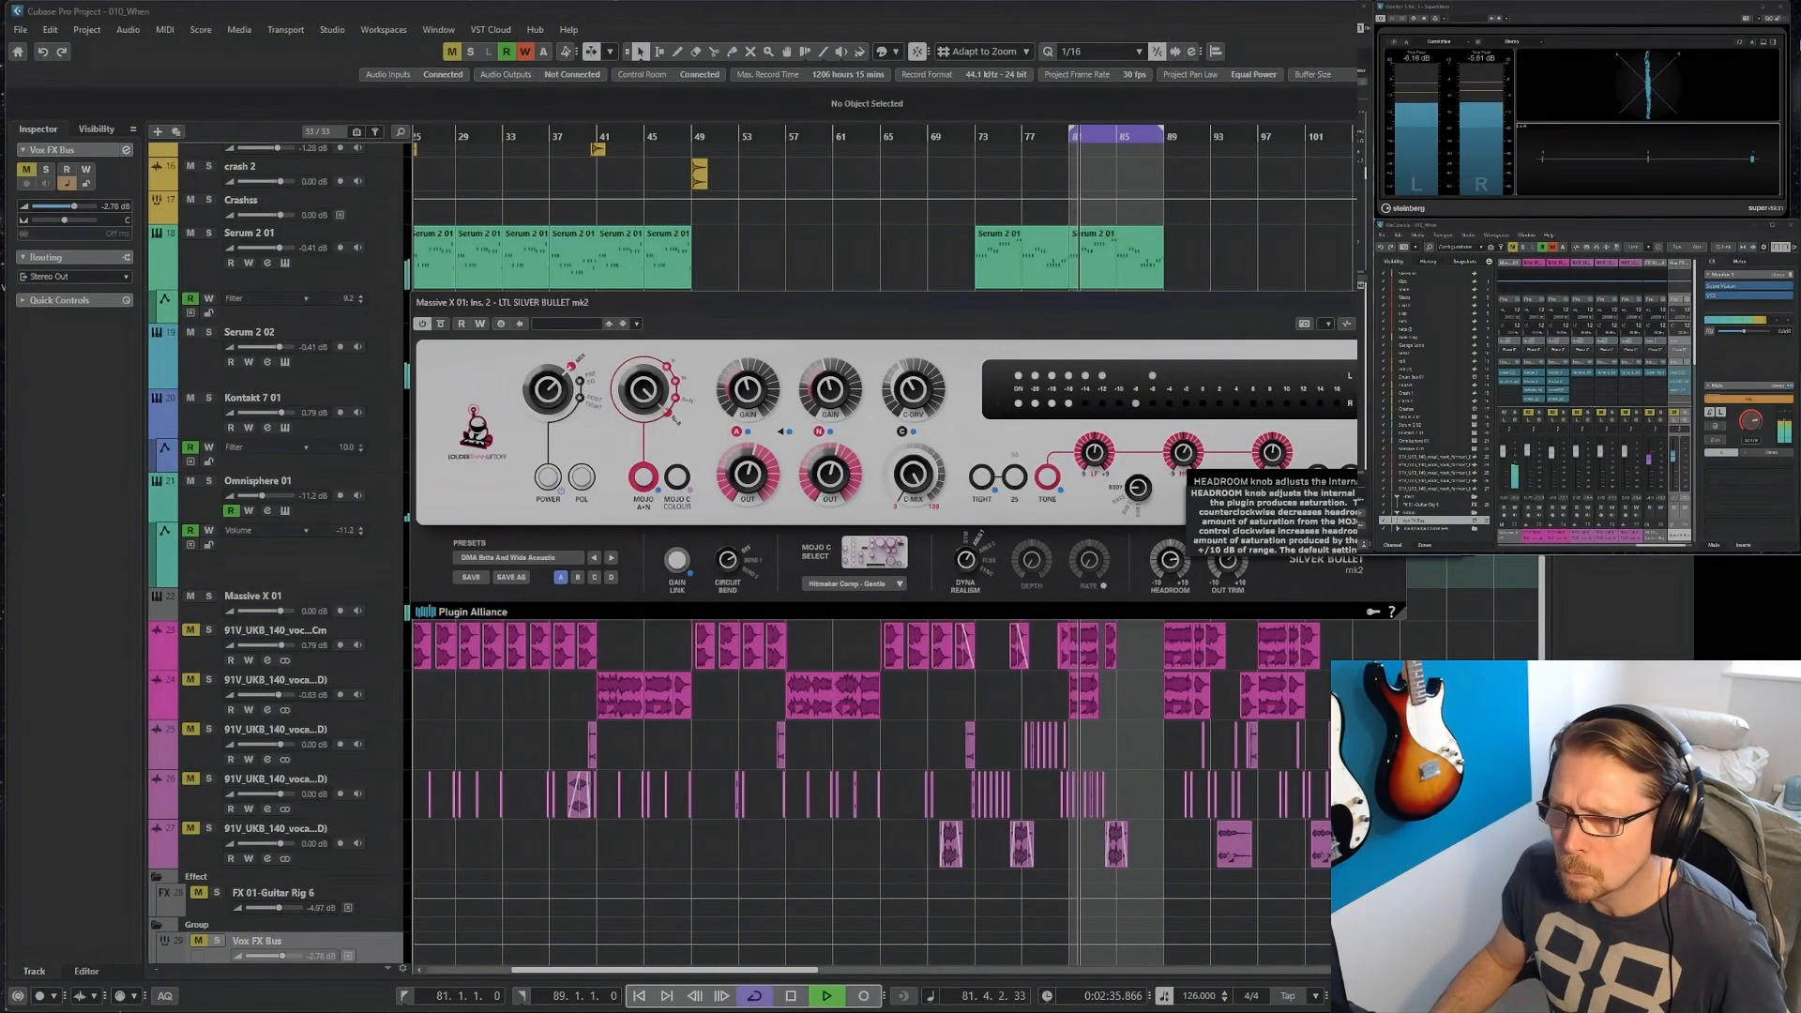
Adjust the headroom of Silver Bullet mk2 on the Massive X track, and close its window and smart:comp 2.
{"action": "left_click_drag", "start_coordinate": [1170, 565], "coordinate": [1170, 565]}
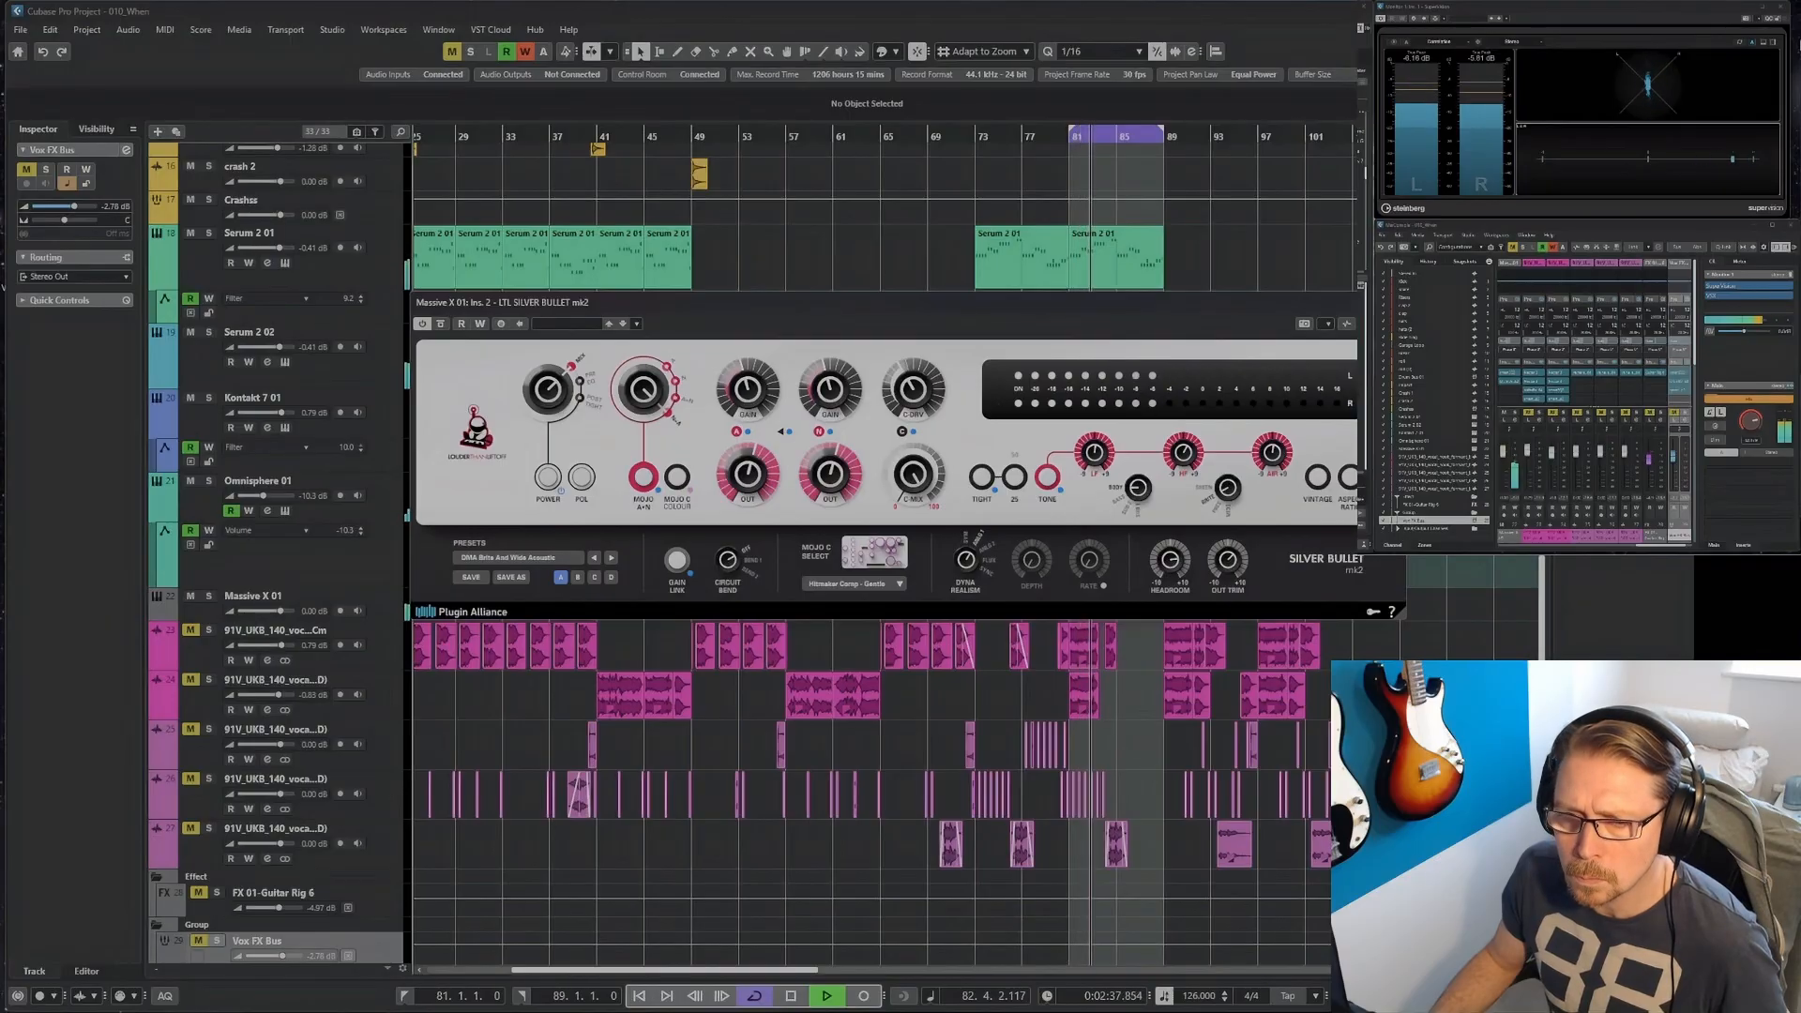
{"action": "key", "text": "ctrl+w"}
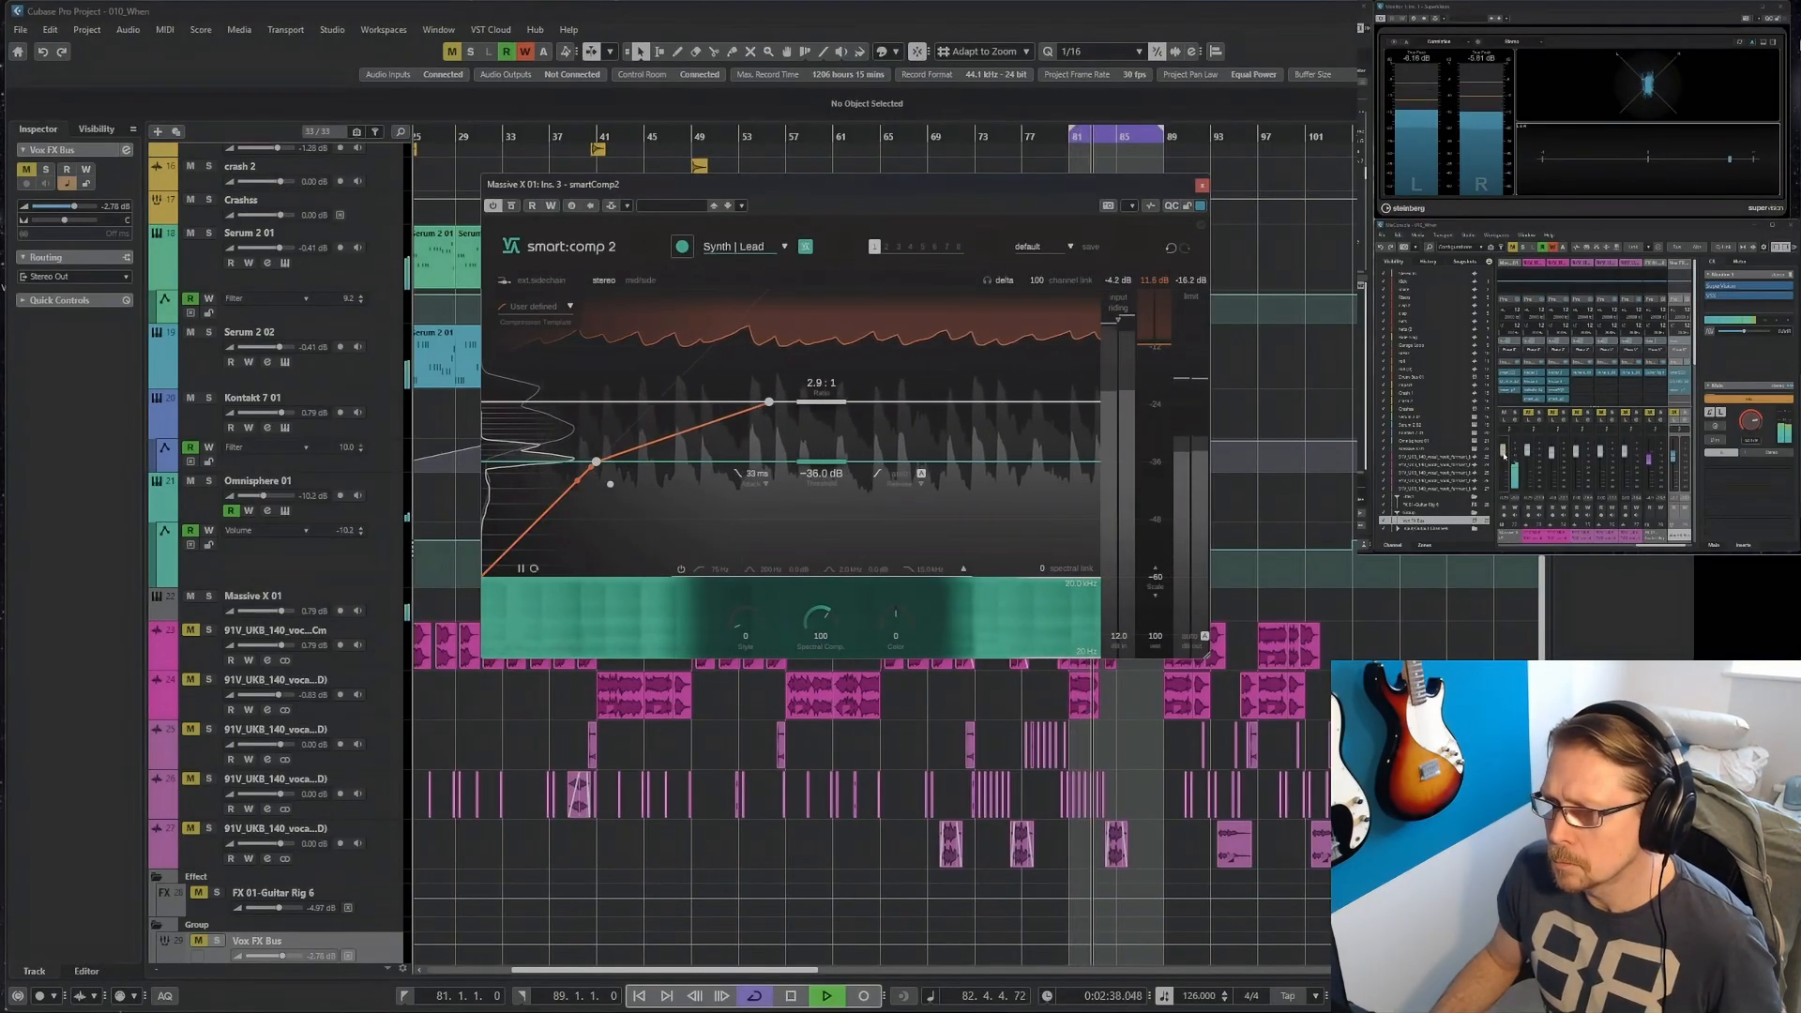
{"action": "left_click", "coordinate": [1201, 186]}
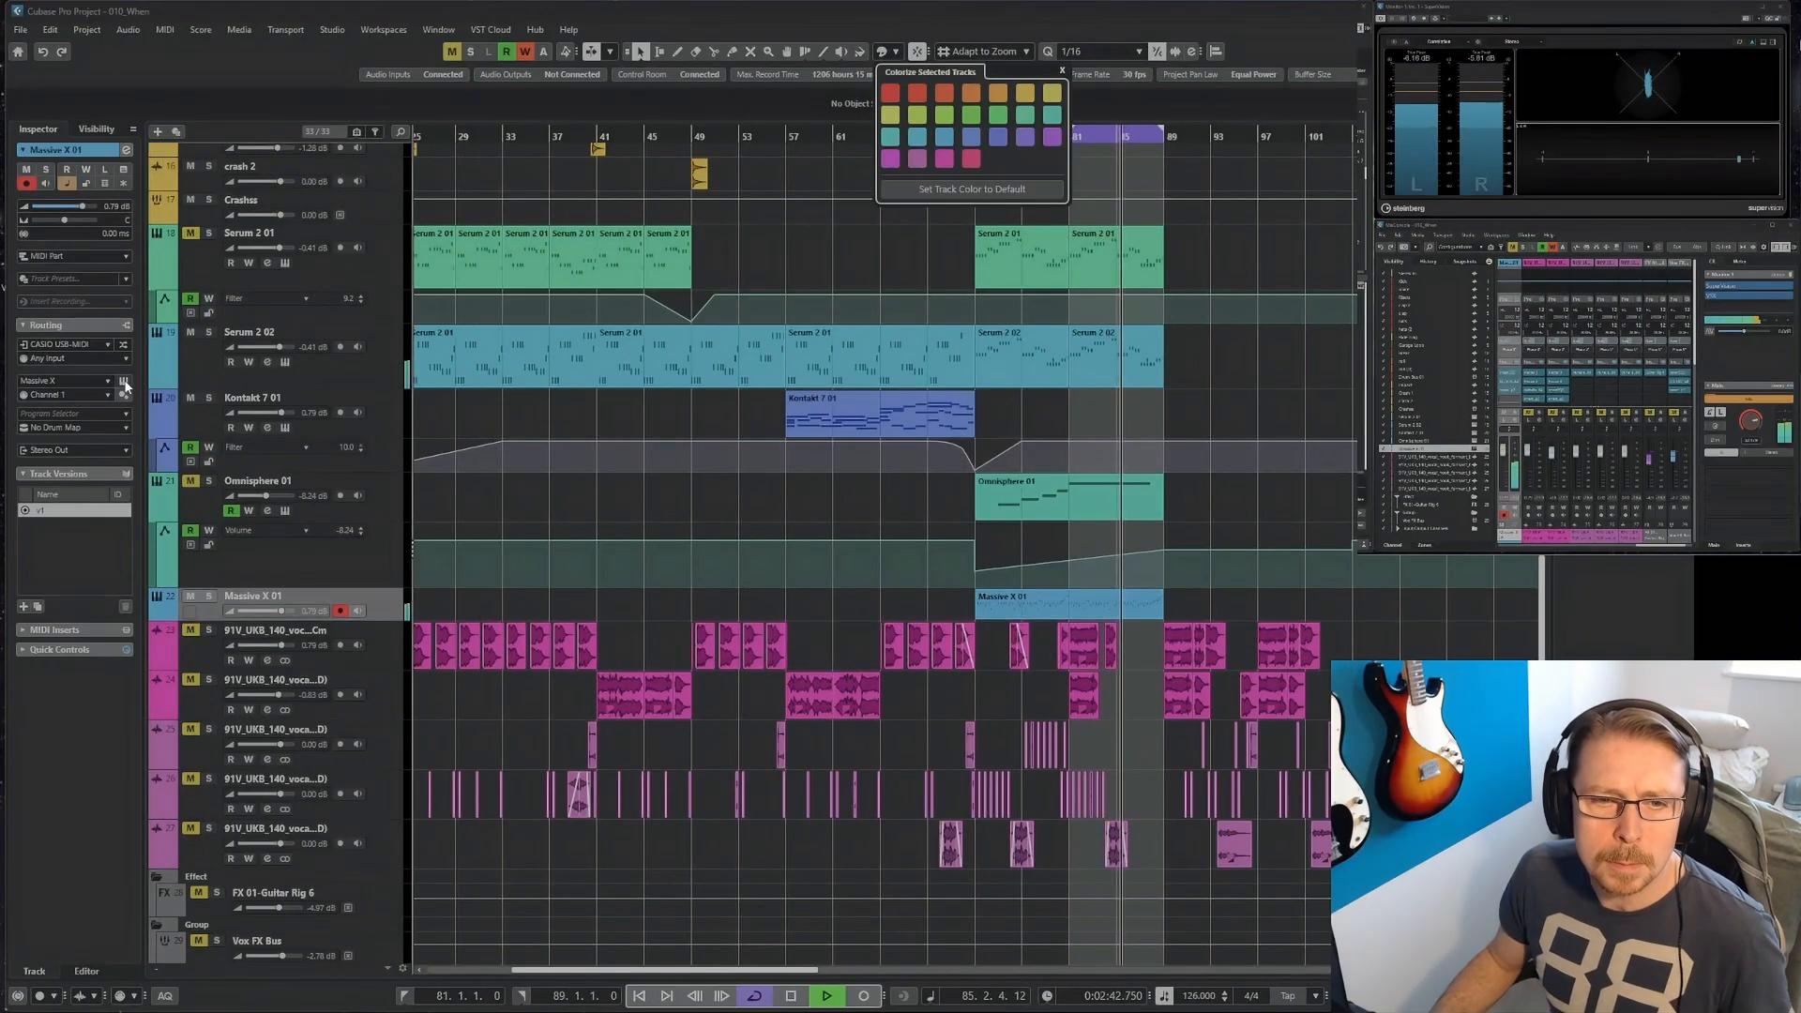
Open the Massive X instrument on its track and adjust the Reverb macro of the Come Together preset.
{"action": "left_click", "coordinate": [123, 382]}
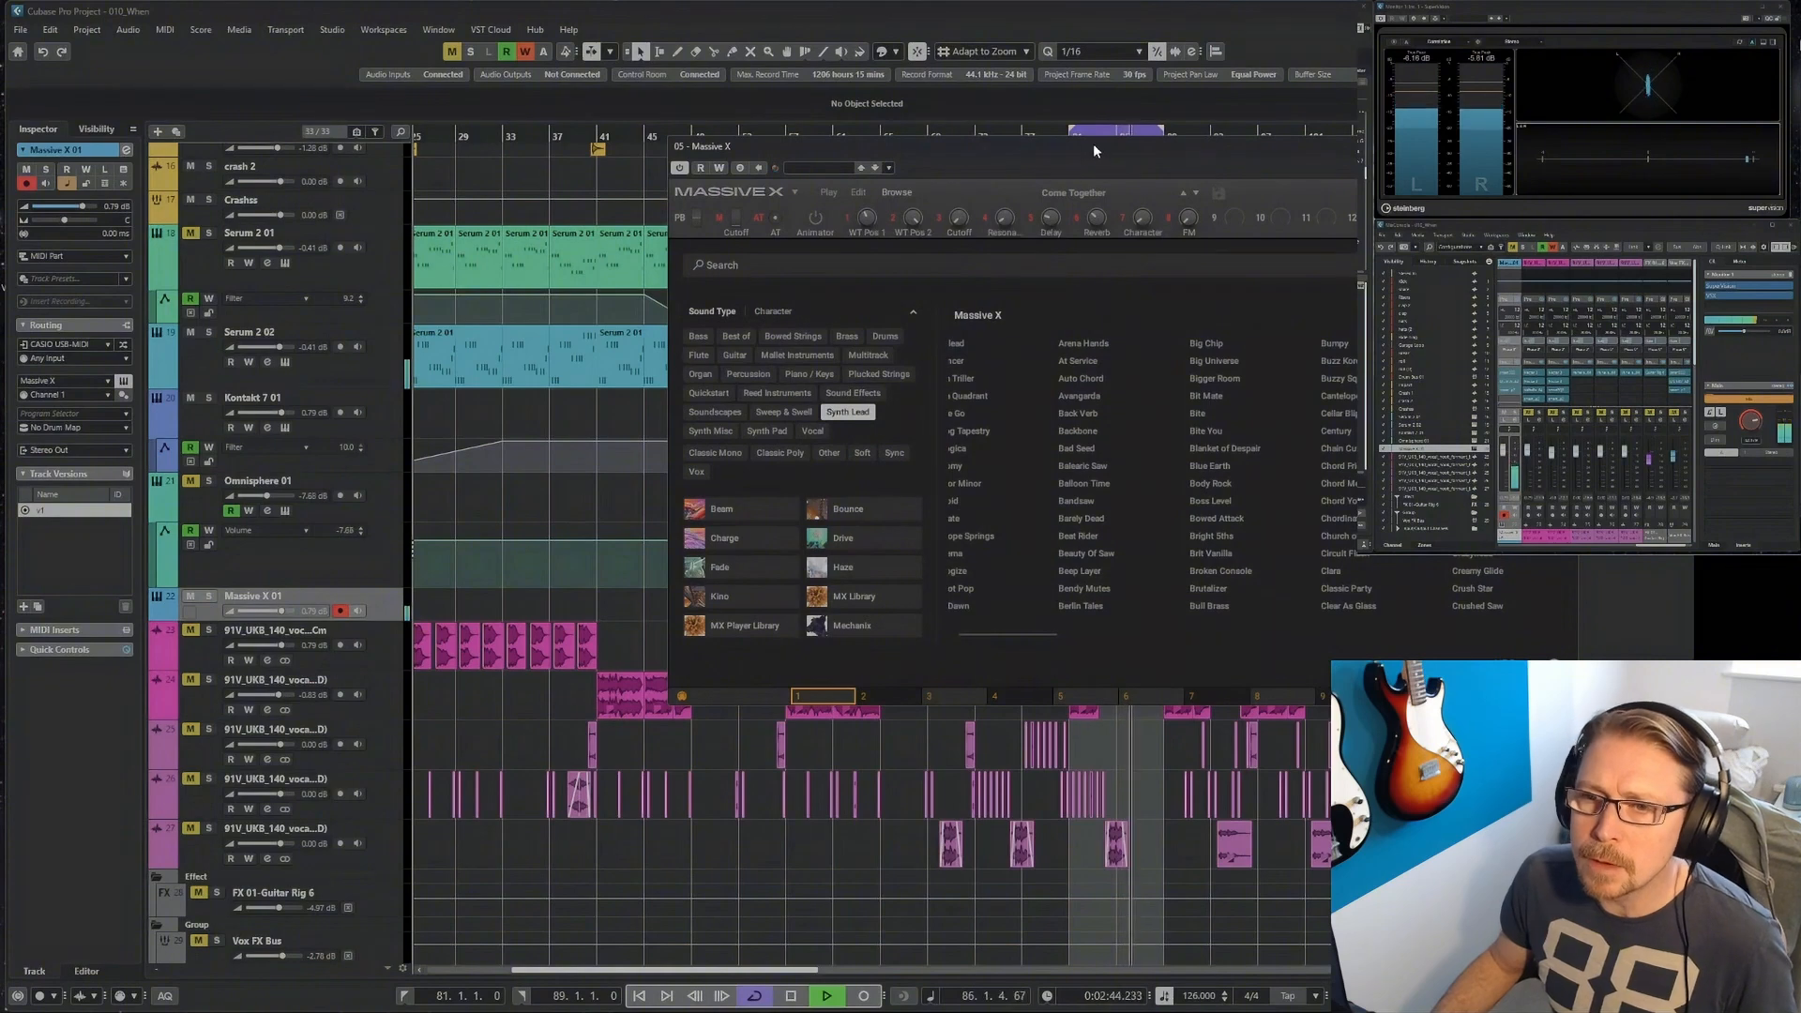
{"action": "left_click_drag", "start_coordinate": [1094, 150], "coordinate": [694, 140]}
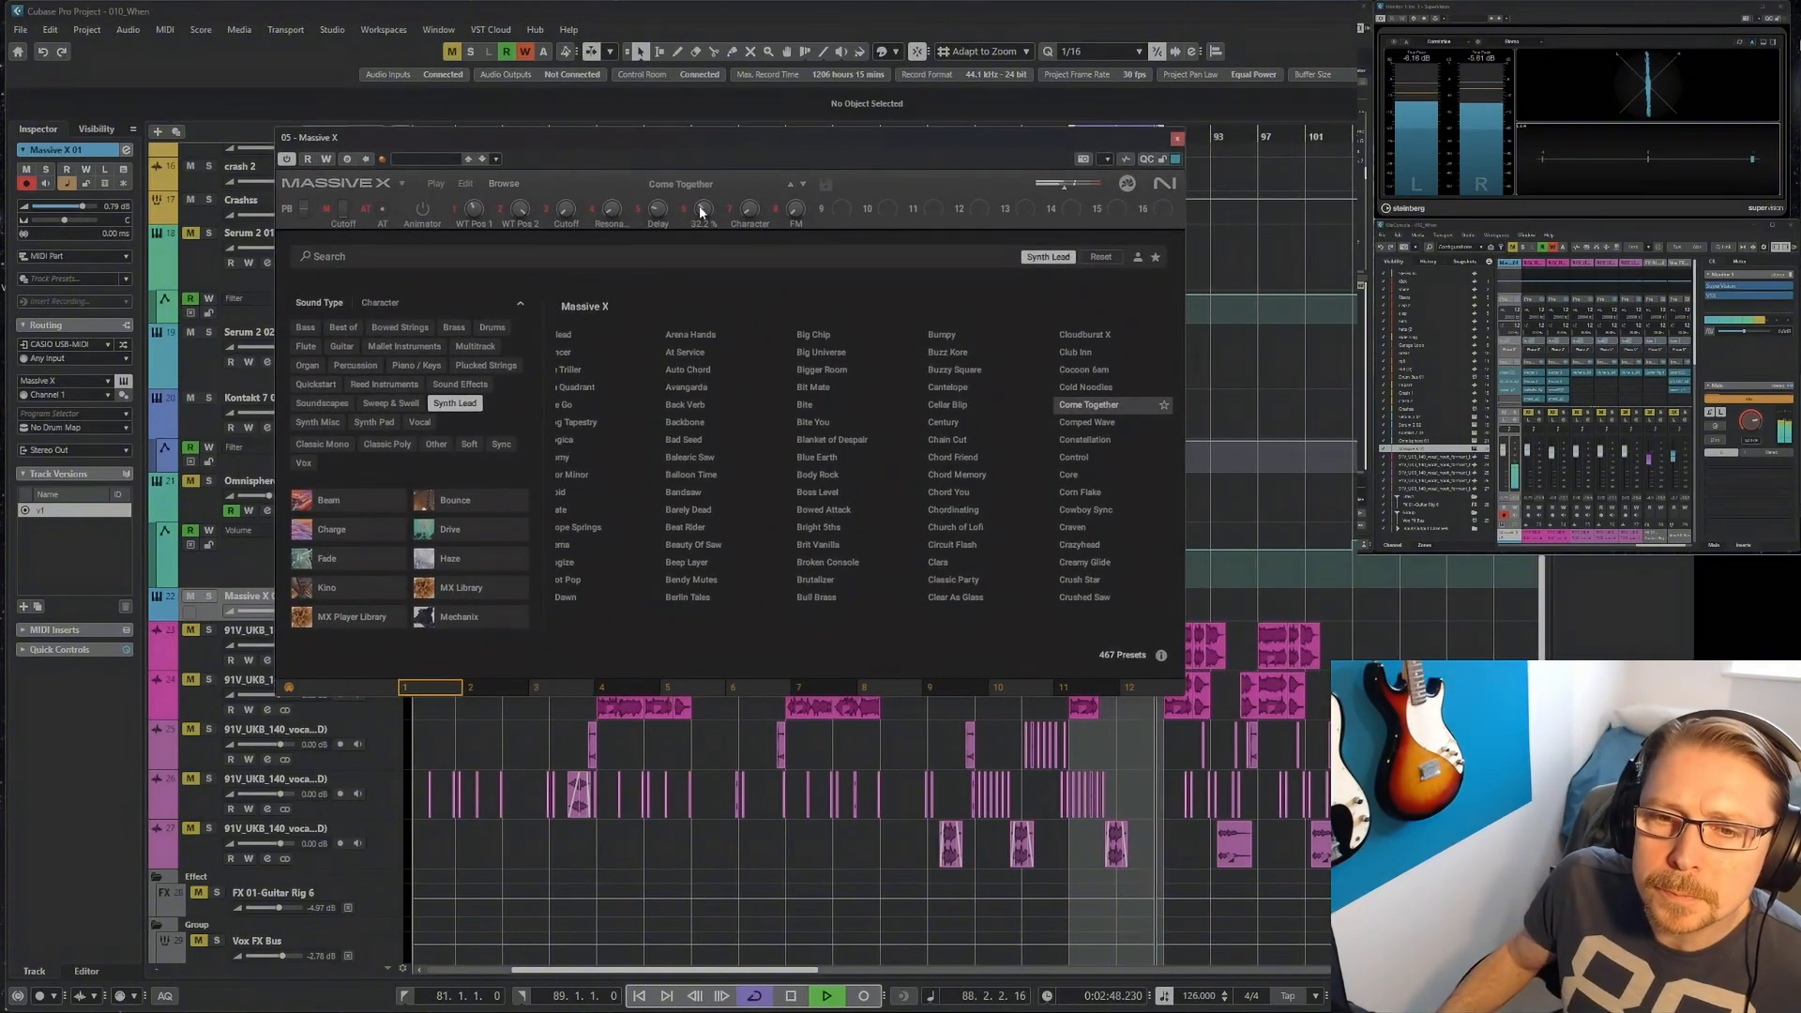
{"action": "left_click_drag", "start_coordinate": [701, 214], "coordinate": [700, 218]}
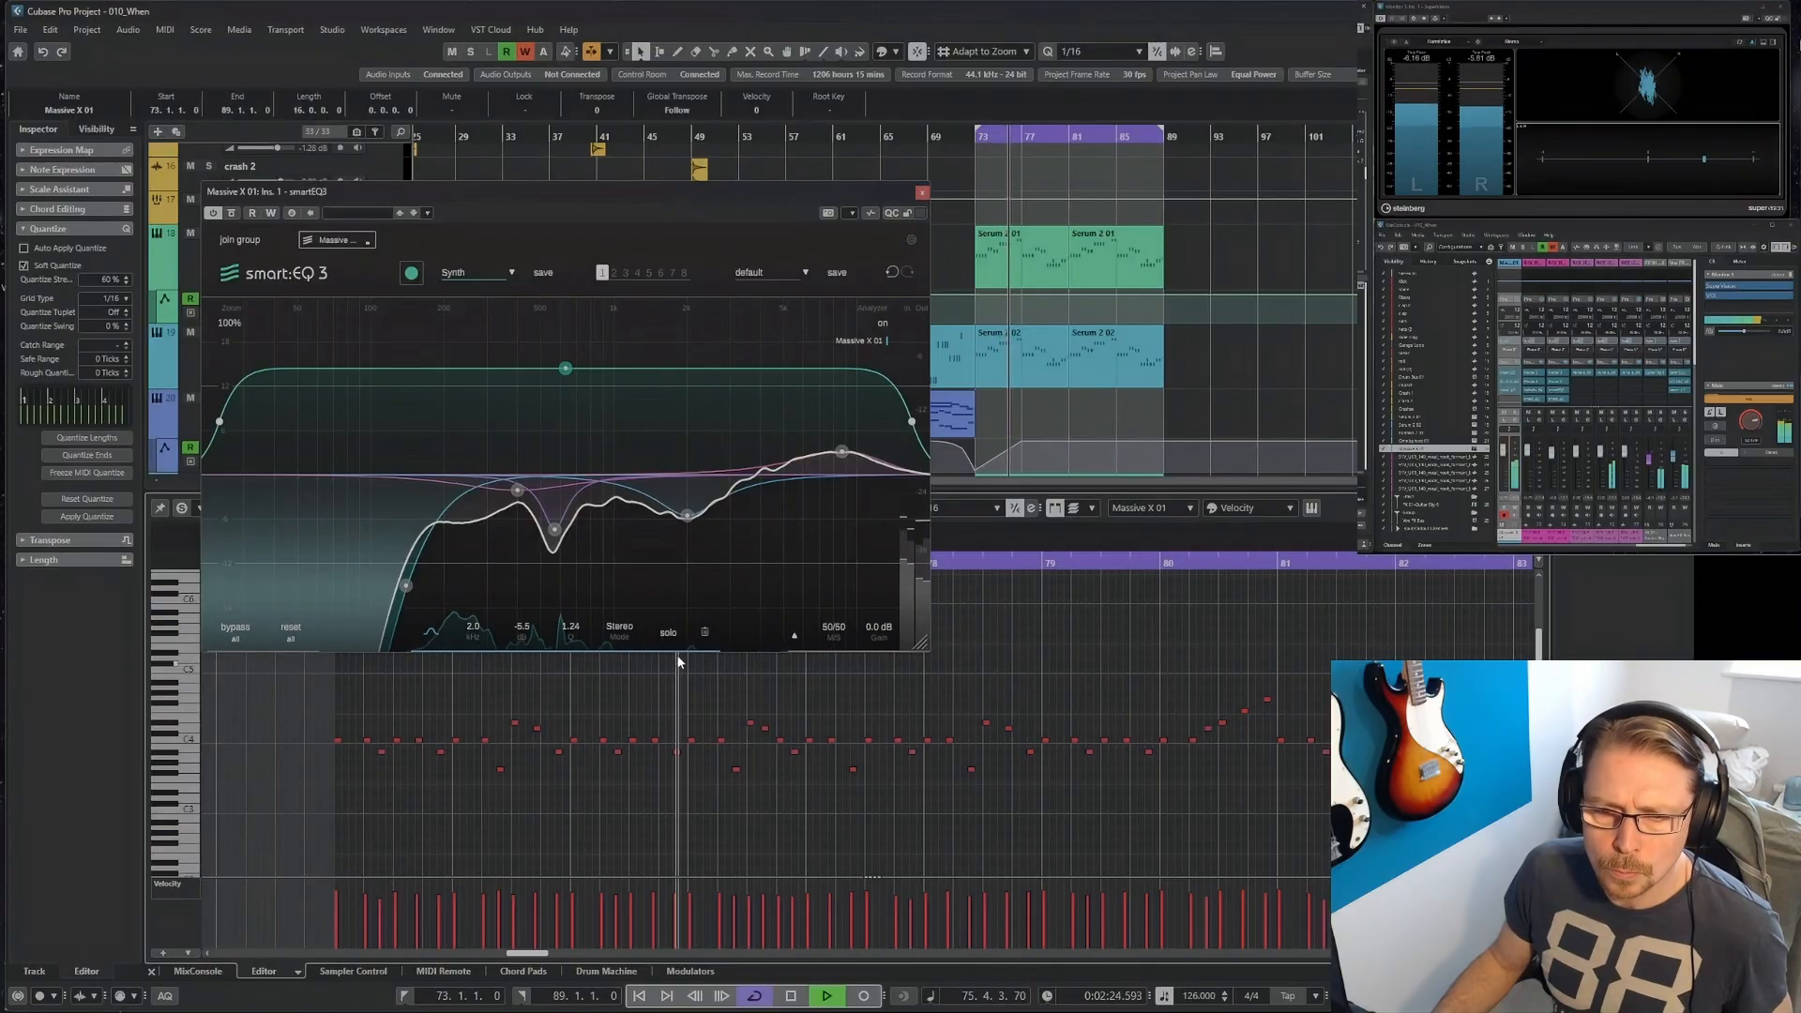
Narrow the 2.0 kHz cut on the Massive X track in smart:EQ 3 to a Q of about 2.20.
{"action": "scroll", "coordinate": [691, 517], "scroll_direction": "up", "scroll_amount": 3}
{"action": "scroll", "coordinate": [690, 517], "scroll_direction": "up", "scroll_amount": 1}
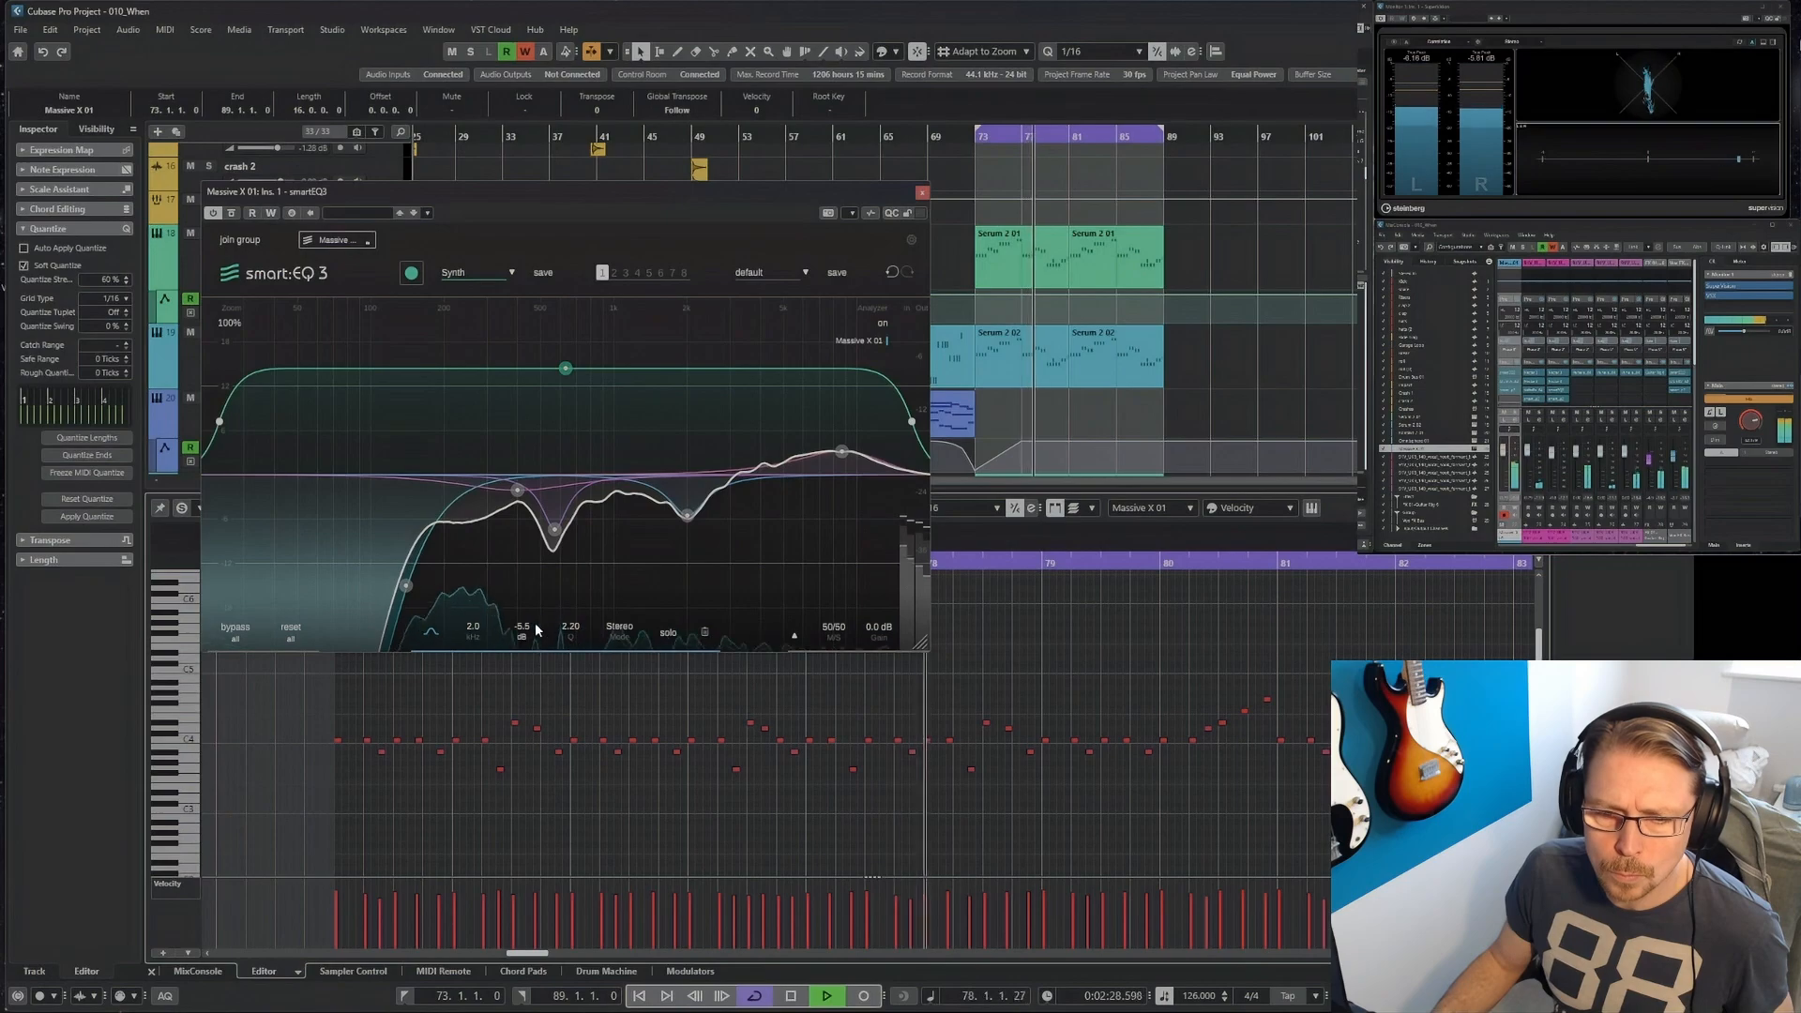
{"action": "scroll", "coordinate": [538, 629], "scroll_direction": "down", "scroll_amount": 5}
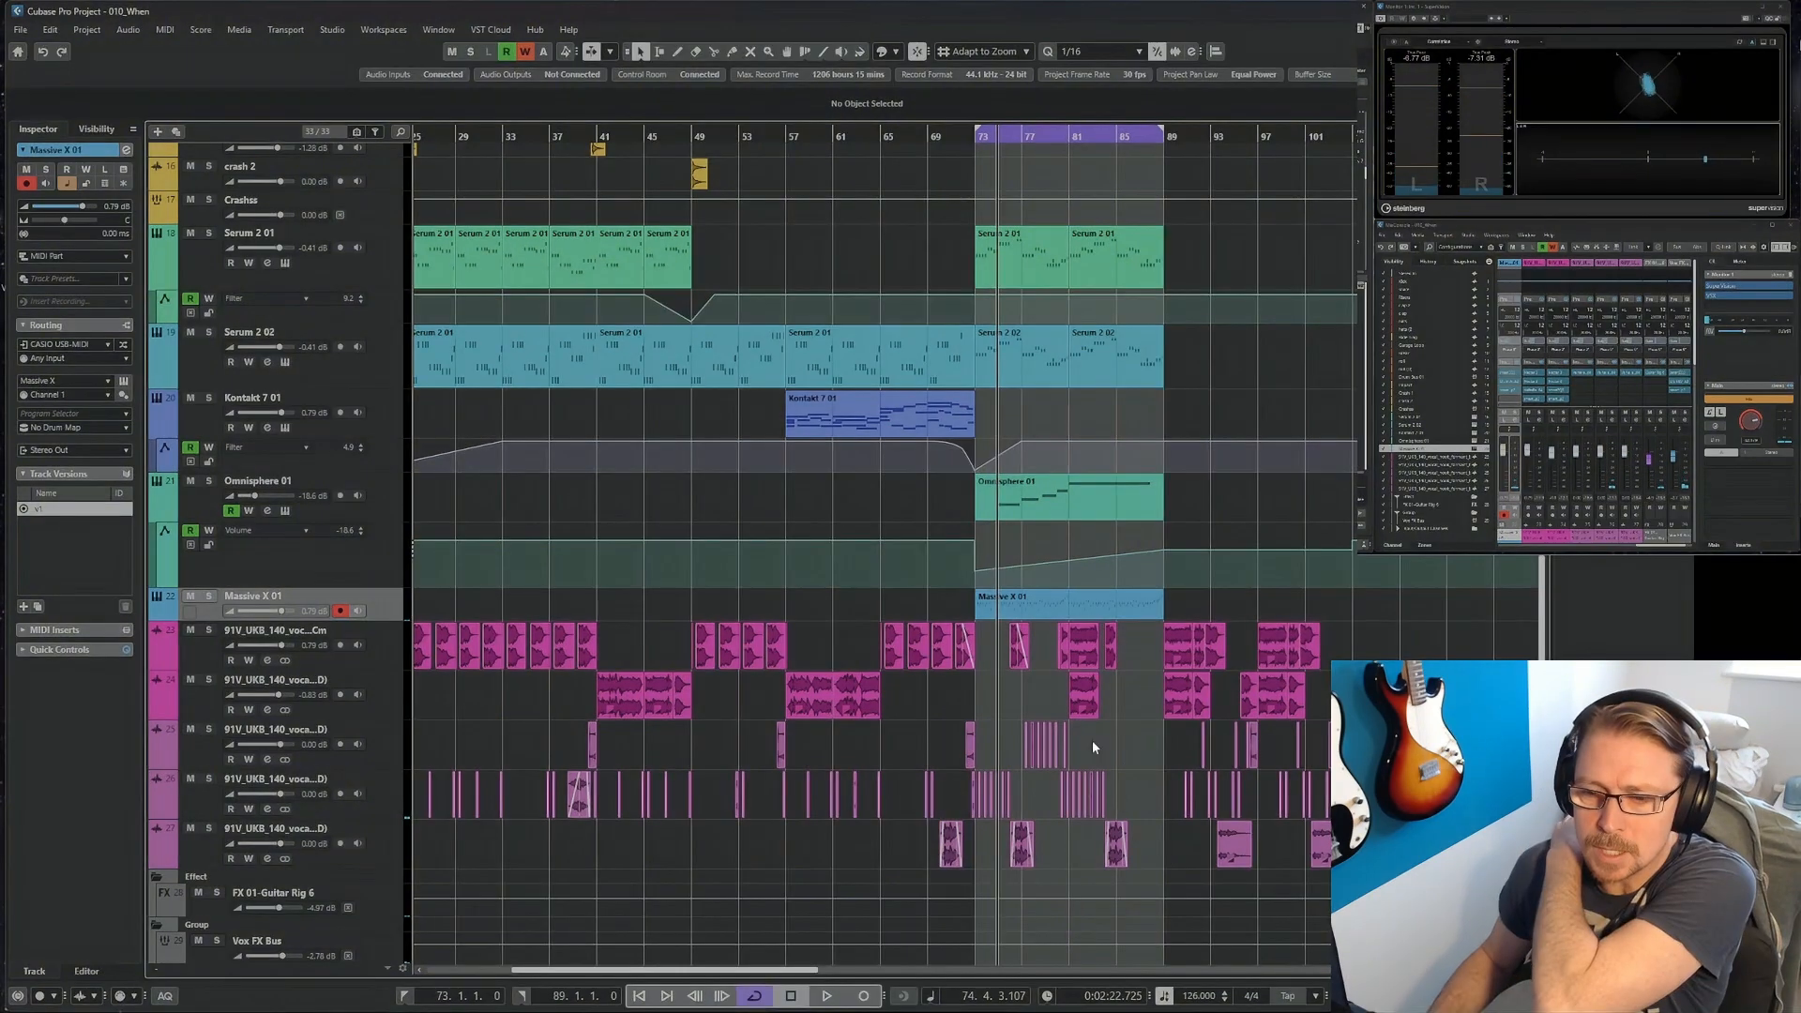
Delete the two stacked vocal clips starting at bar 81 on the upper two vocal tracks.
{"action": "left_click", "coordinate": [1086, 649]}
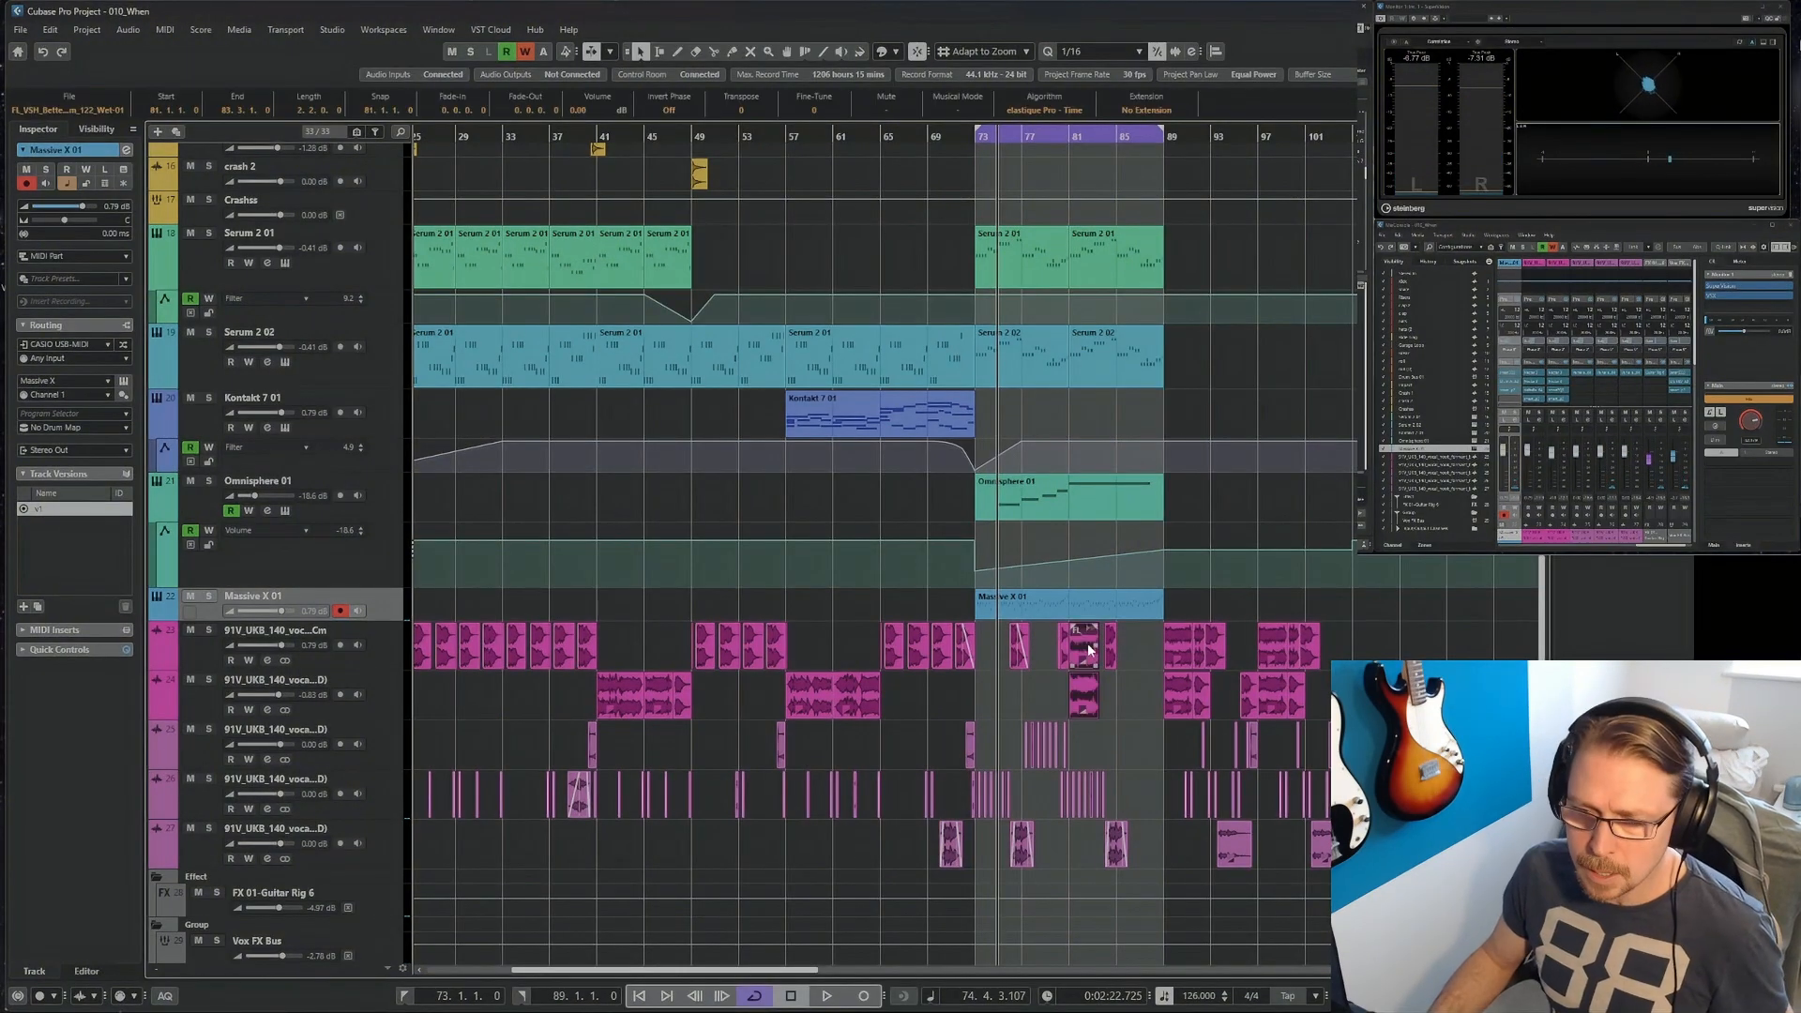
{"action": "key", "text": "Delete"}
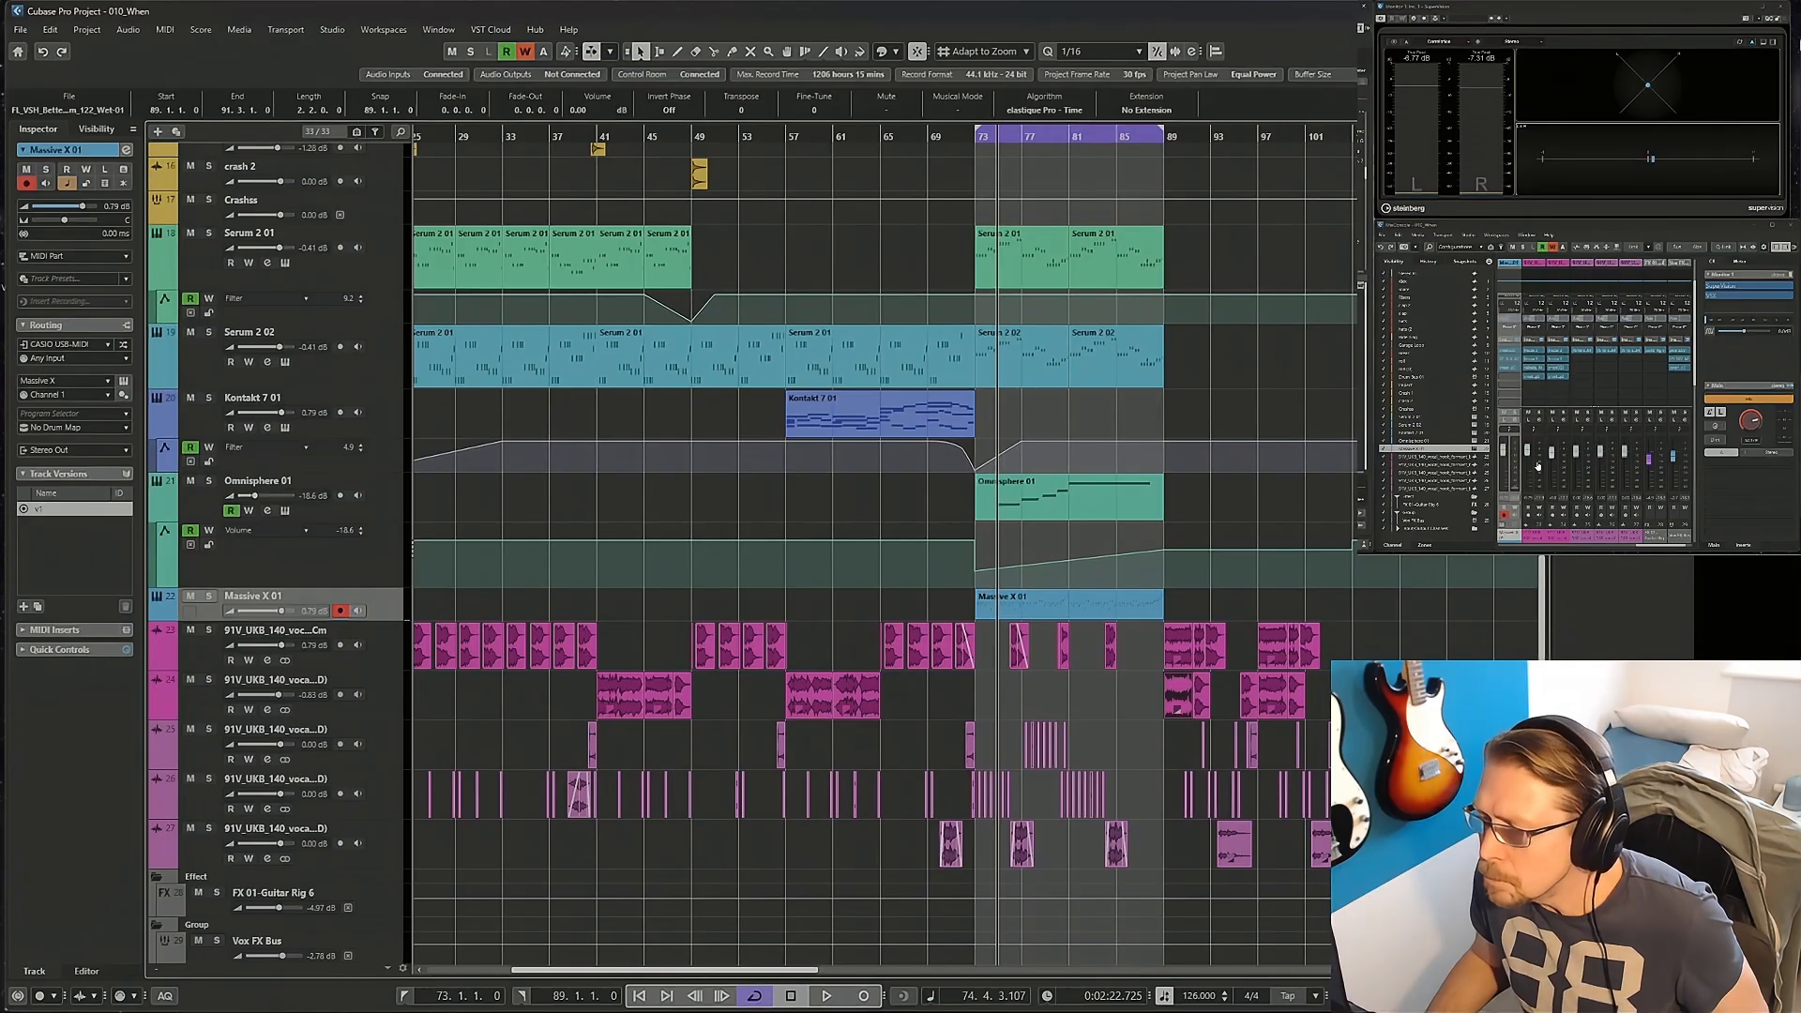
Sweep OneKnob Filter on Massive X and automate it from bar 89 down to 3.5 at bar 104, recovering by bar 105.
{"action": "left_click", "coordinate": [1662, 549]}
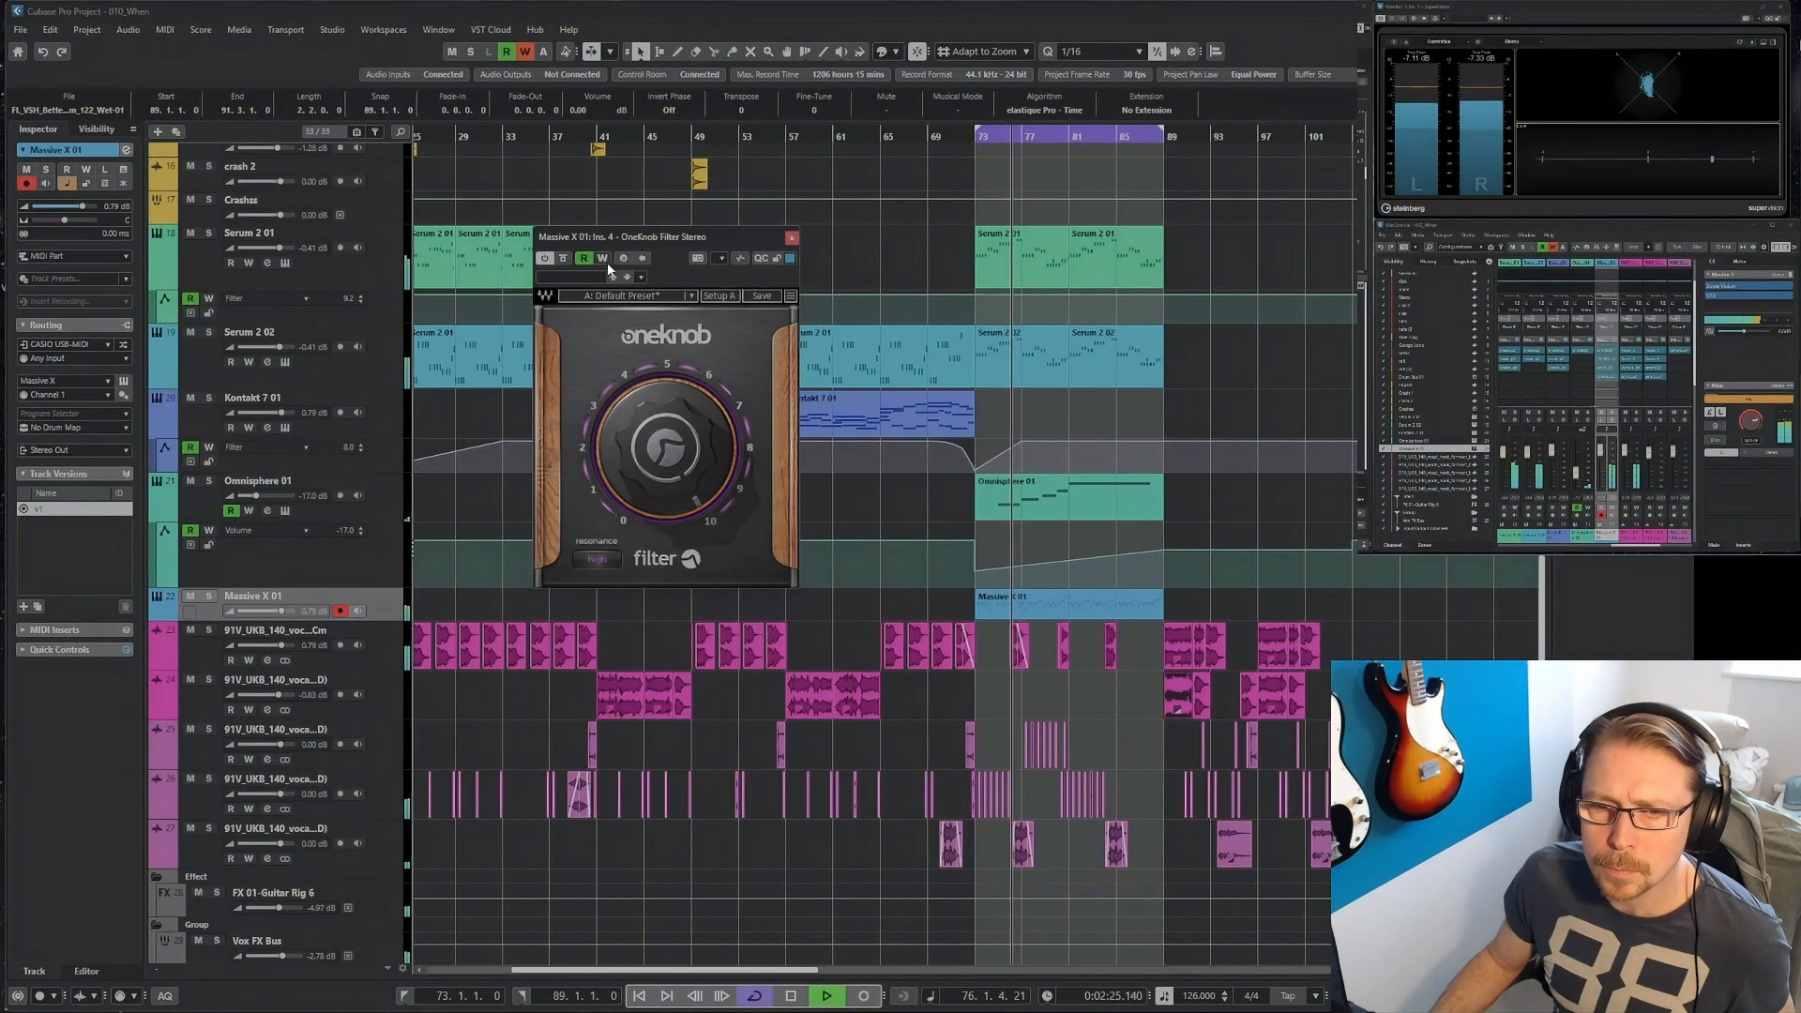
{"action": "left_click_drag", "start_coordinate": [664, 433], "coordinate": [664, 491]}
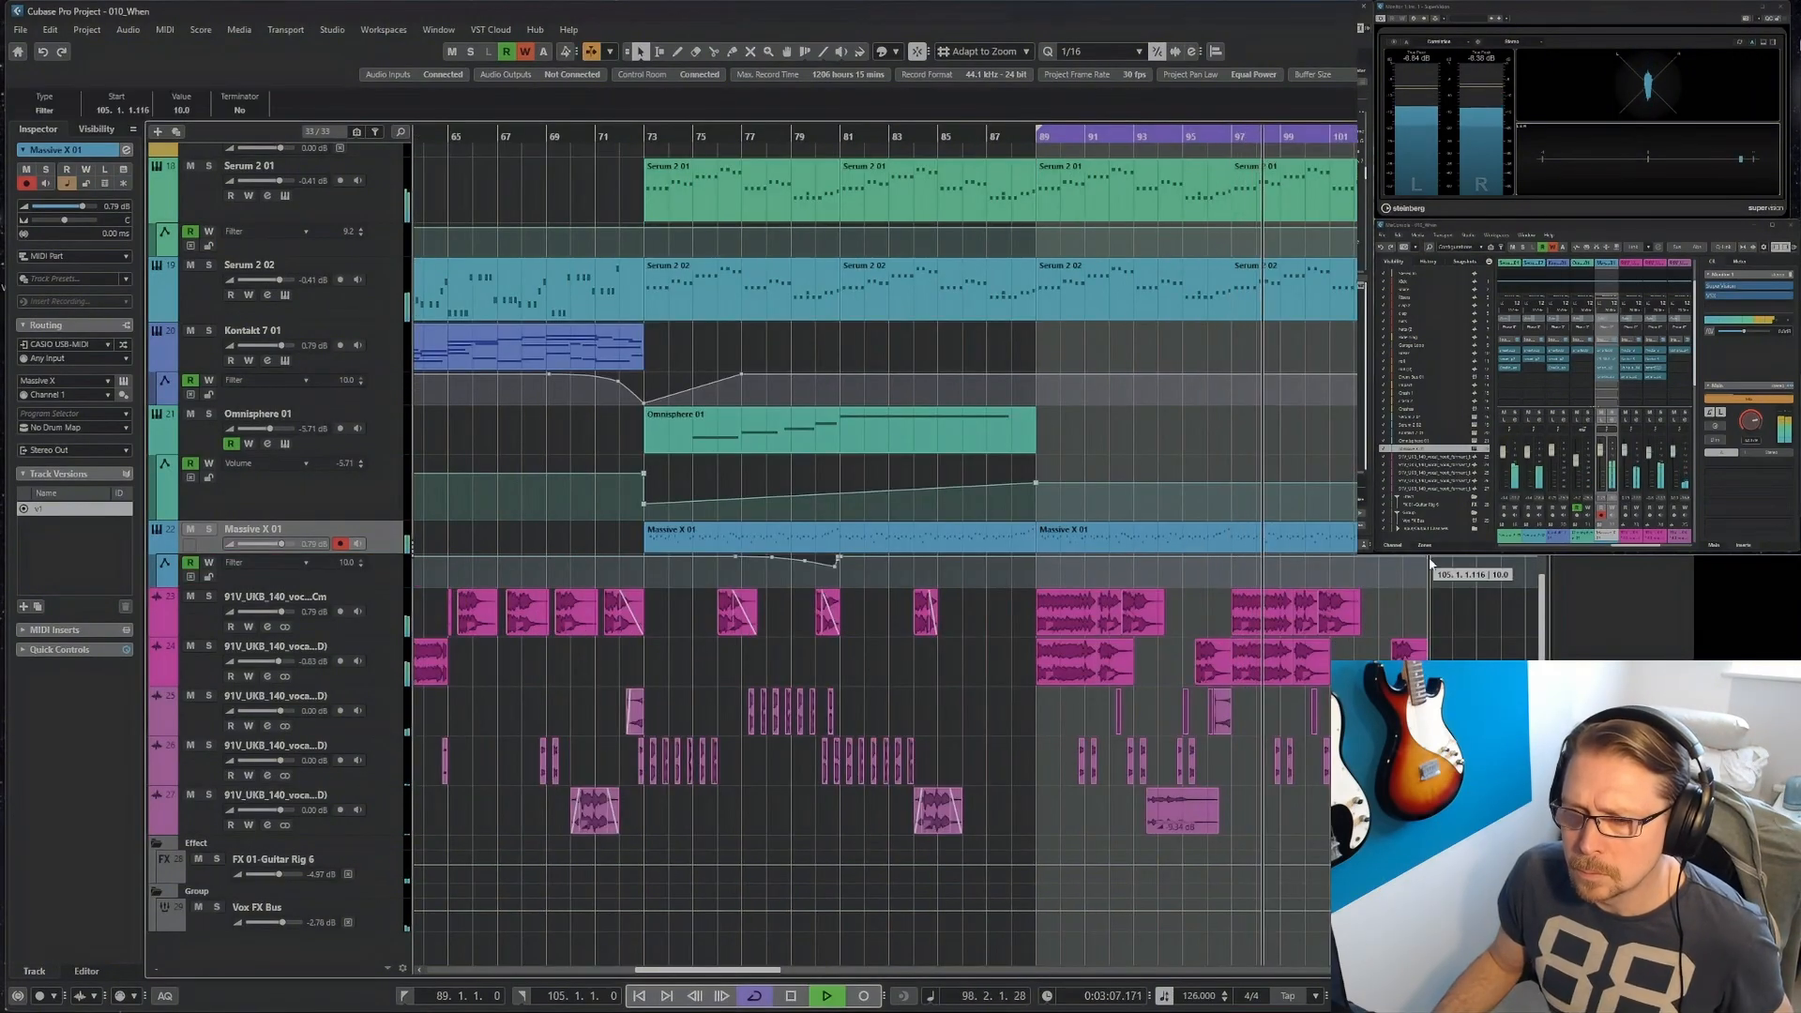
{"action": "left_click", "coordinate": [1037, 561]}
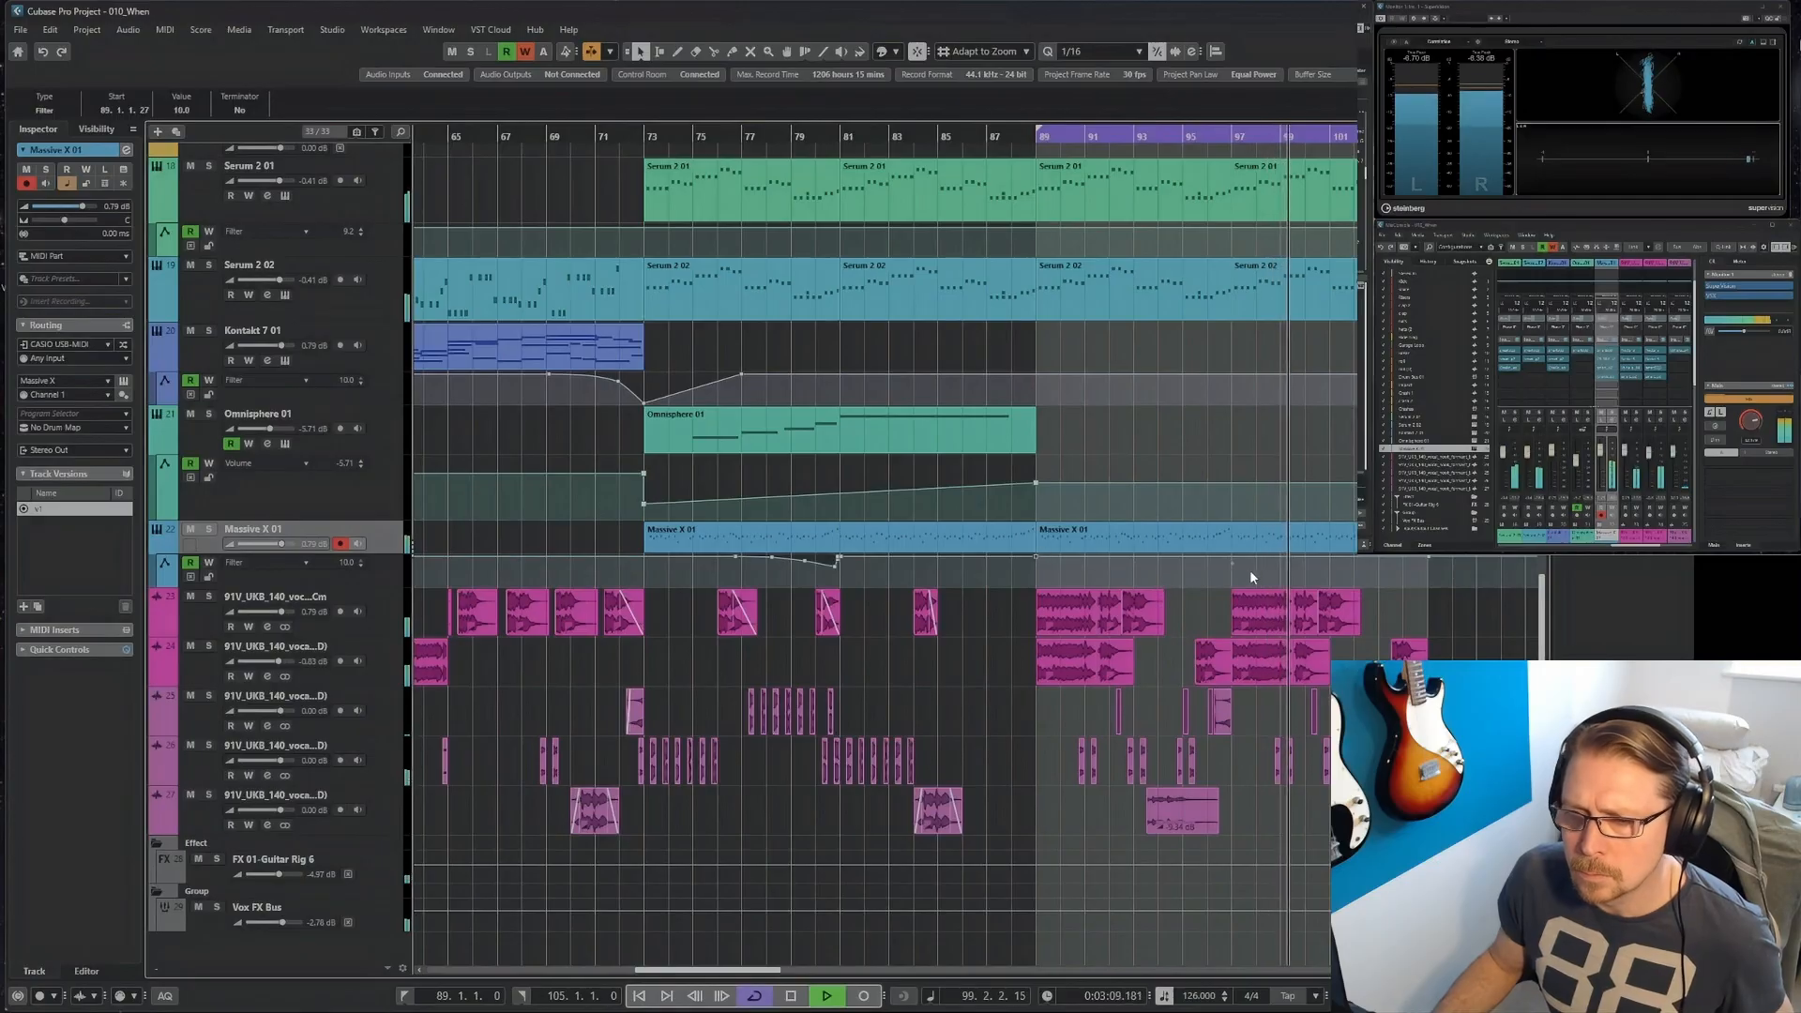
{"action": "left_click", "coordinate": [1399, 570]}
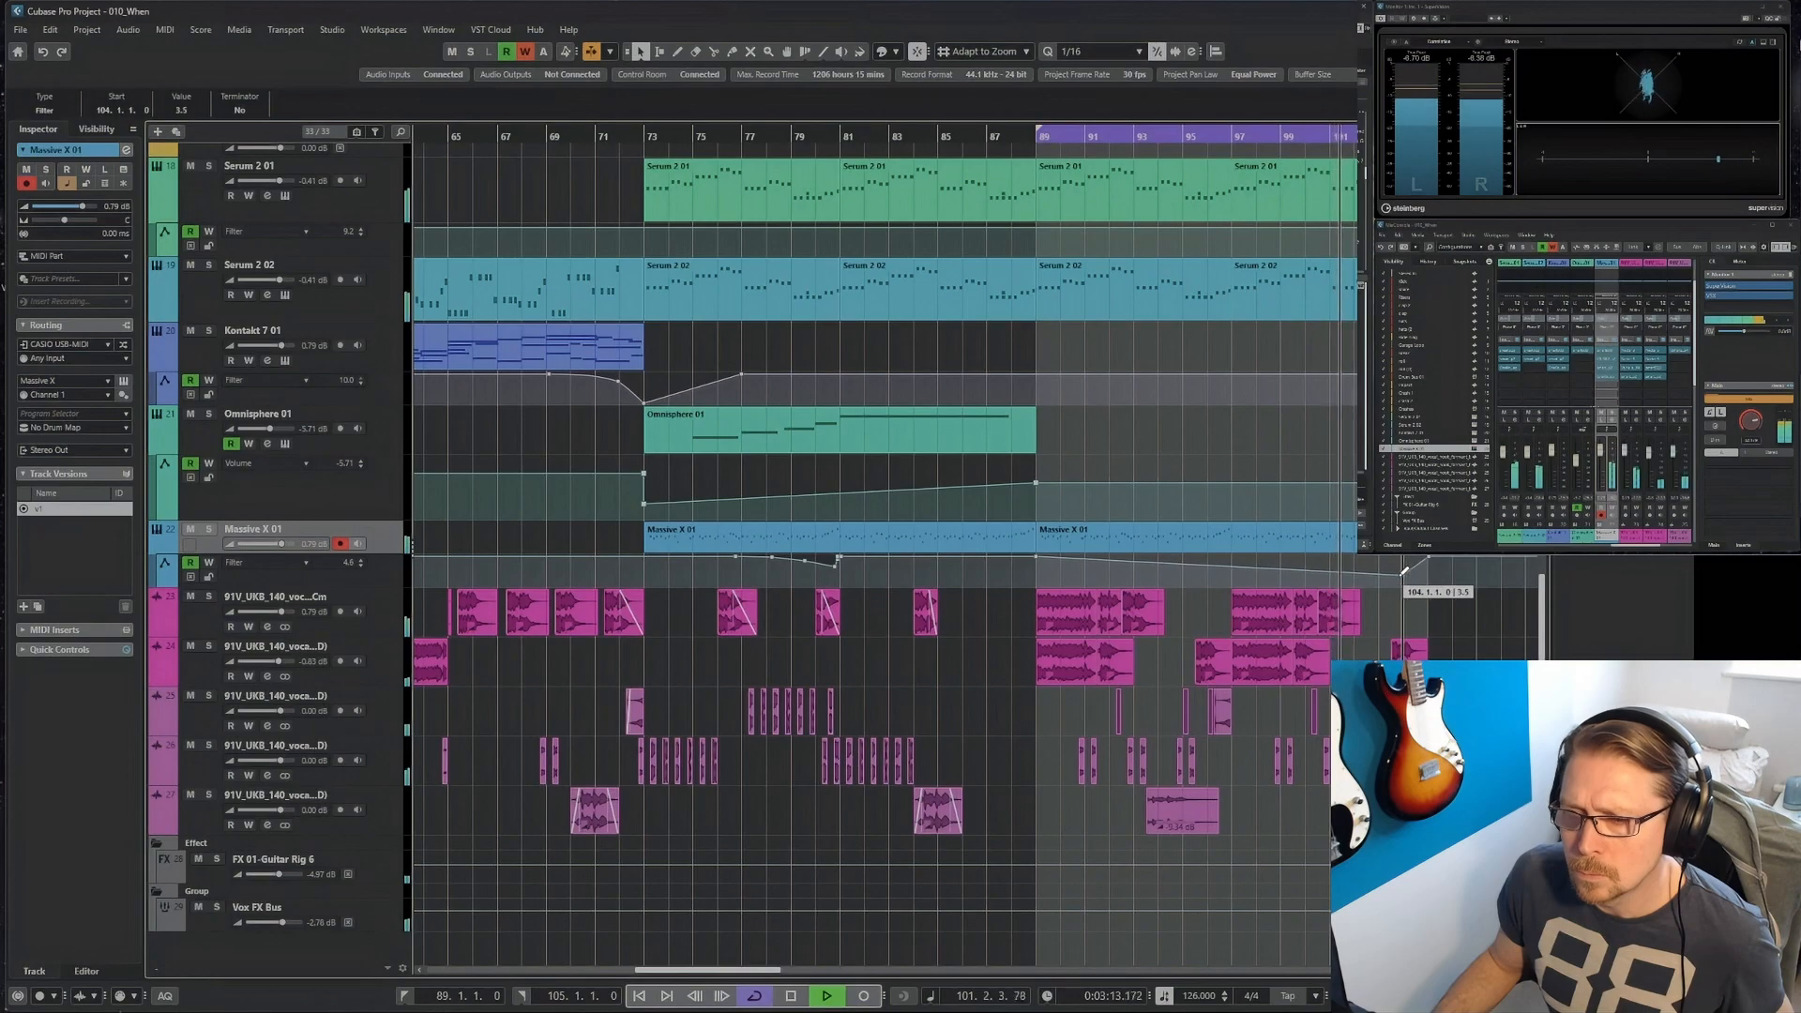
{"action": "left_click_drag", "start_coordinate": [1411, 569], "coordinate": [1414, 571]}
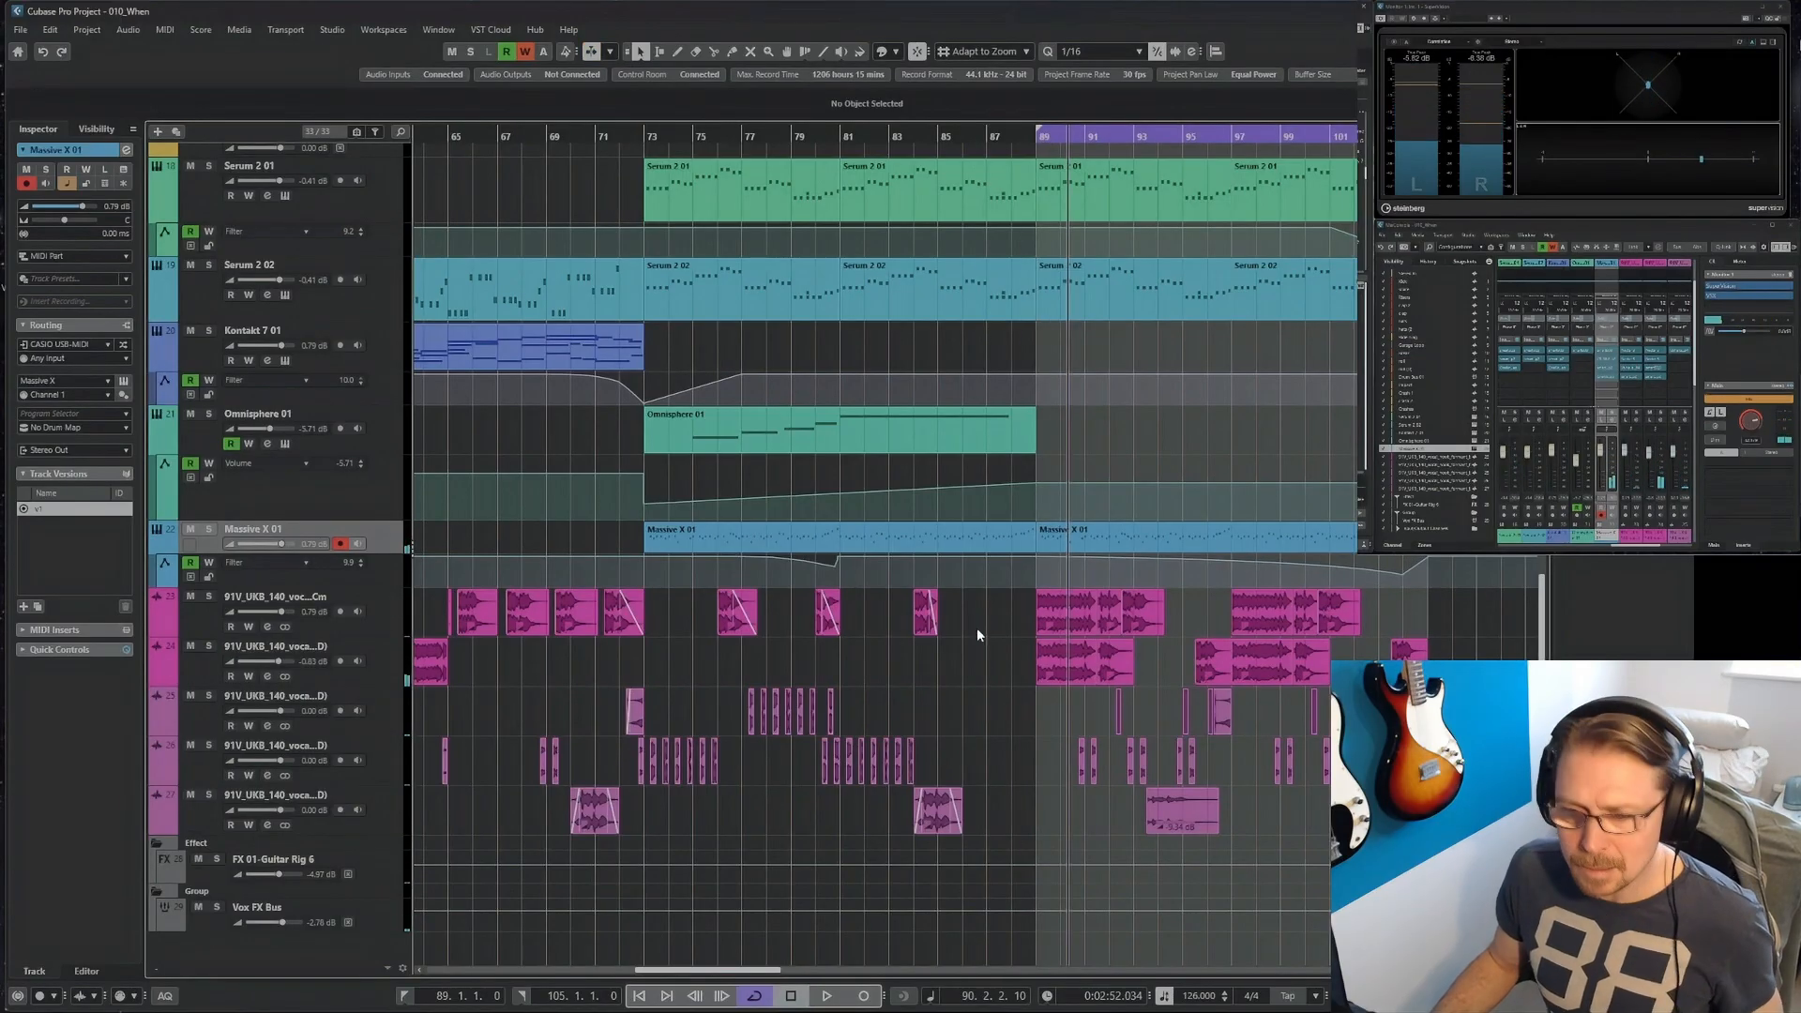
Review the drum, synth and vocal arrangement from bar 73 to bar 105, with the playback position at bar 73.
{"action": "key", "text": "g"}
{"action": "key", "text": "g"}
{"action": "key", "text": "g"}
{"action": "key", "text": "g"}
{"action": "scroll", "coordinate": [718, 458], "scroll_direction": "up", "scroll_amount": 10}
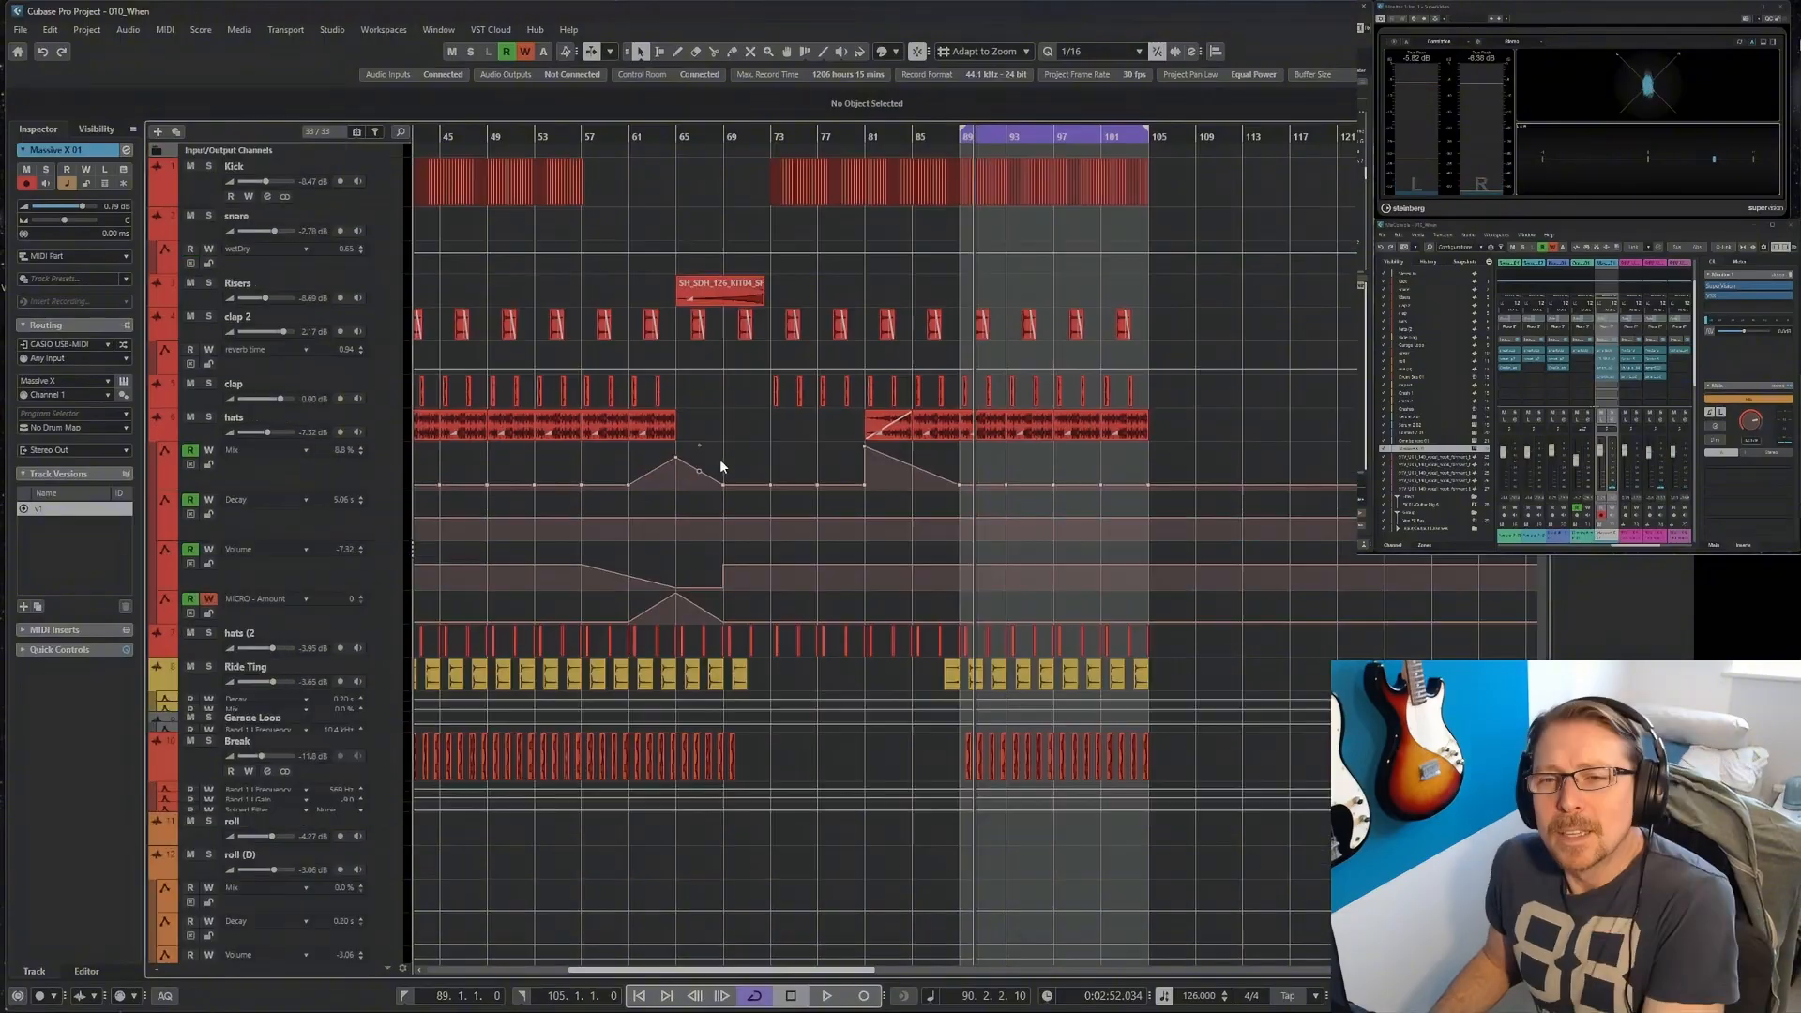
{"action": "left_click", "coordinate": [770, 137]}
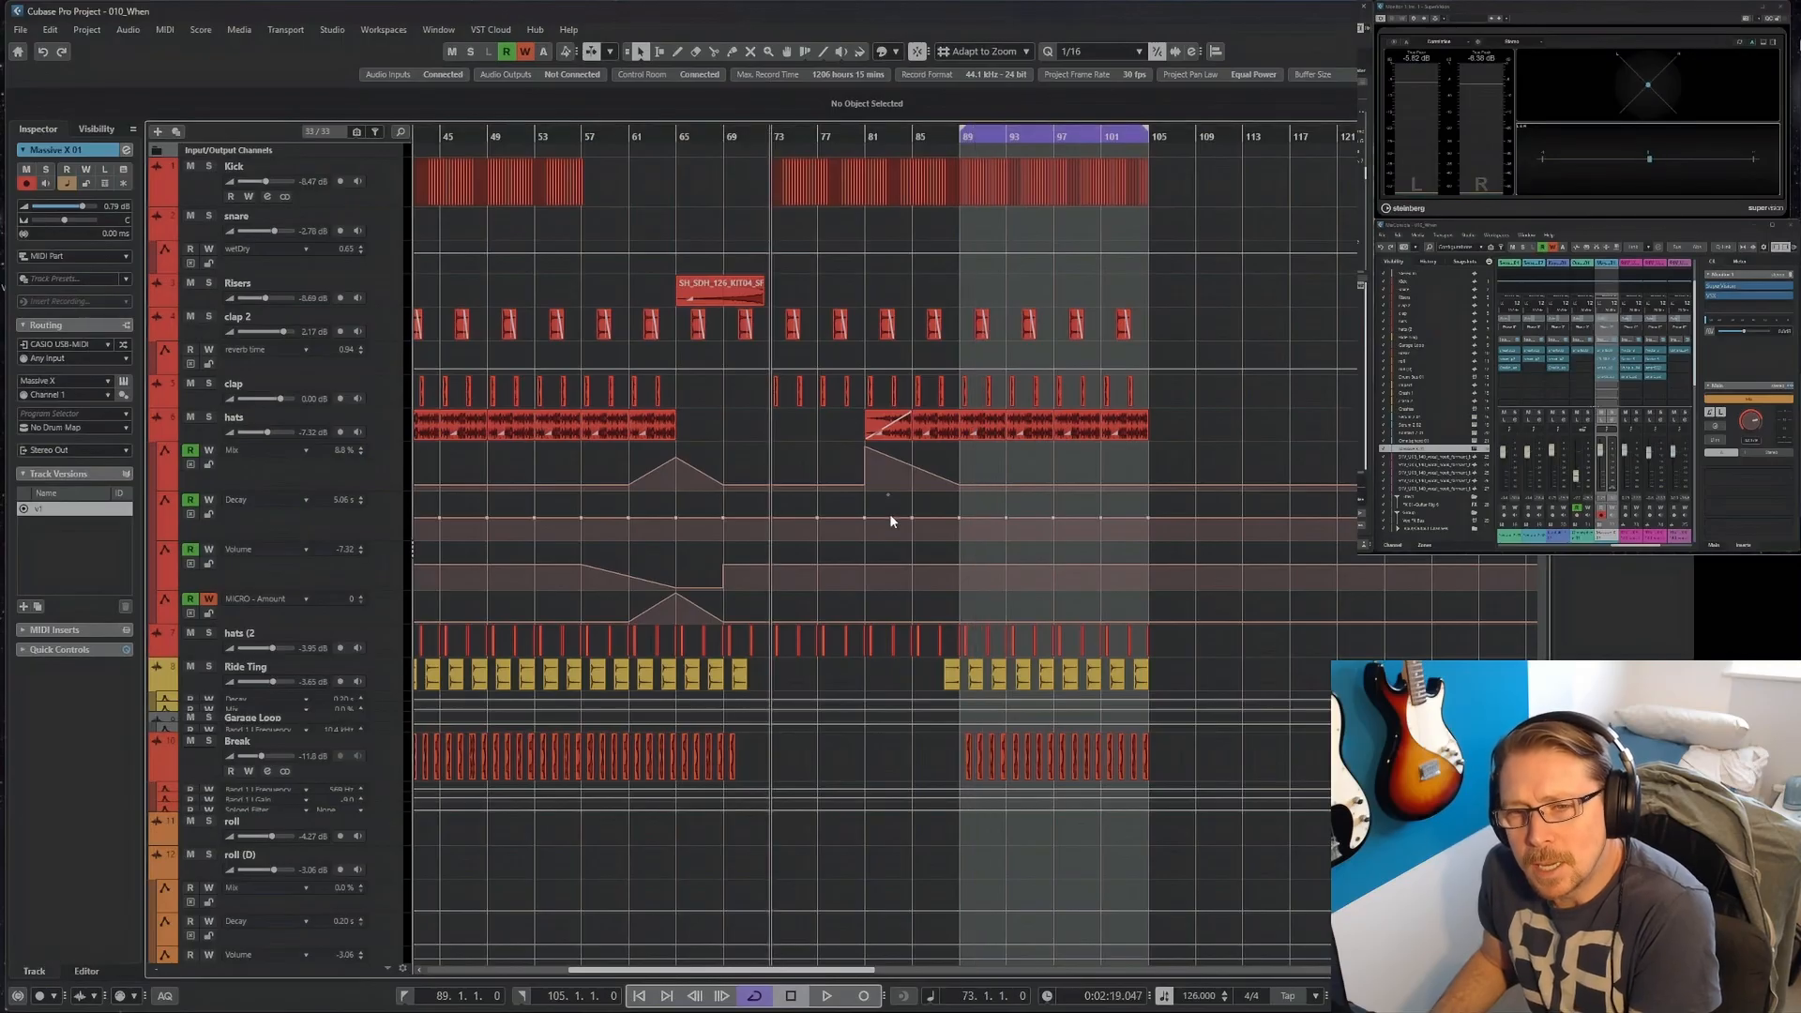
{"action": "scroll", "coordinate": [835, 508], "scroll_direction": "down", "scroll_amount": 10}
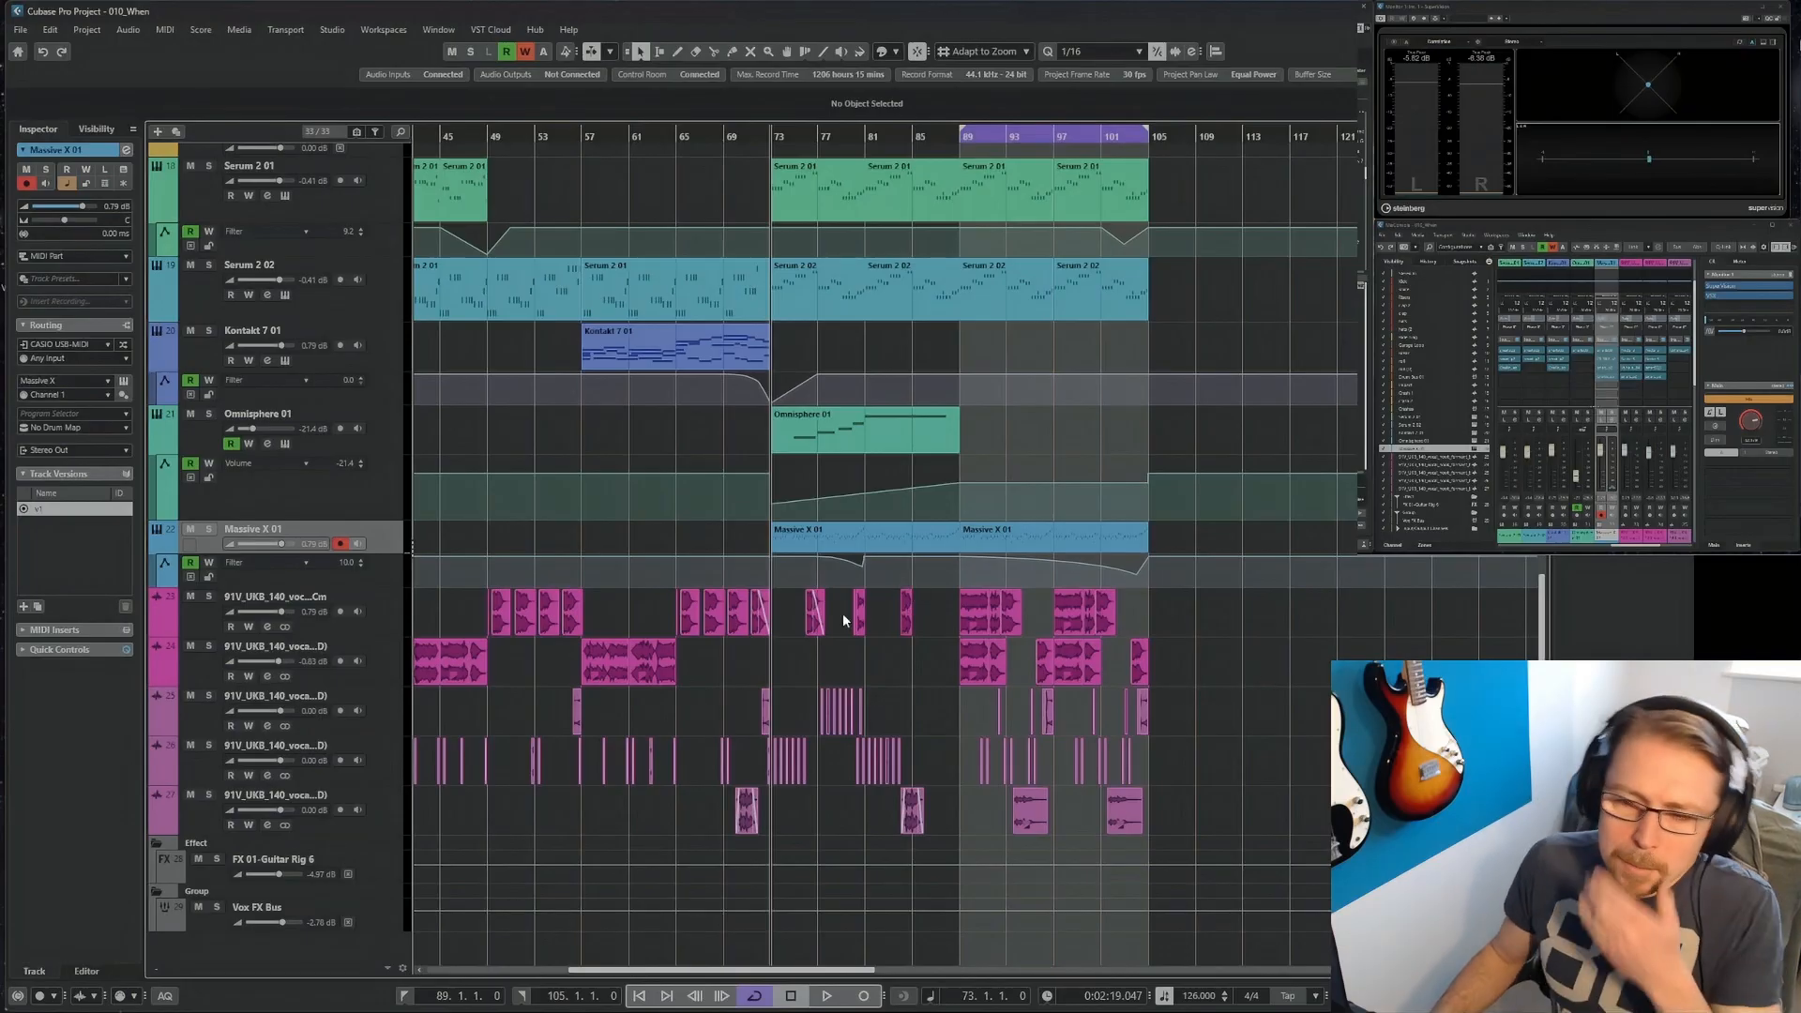
{"action": "scroll", "coordinate": [814, 487], "scroll_direction": "down", "scroll_amount": 5}
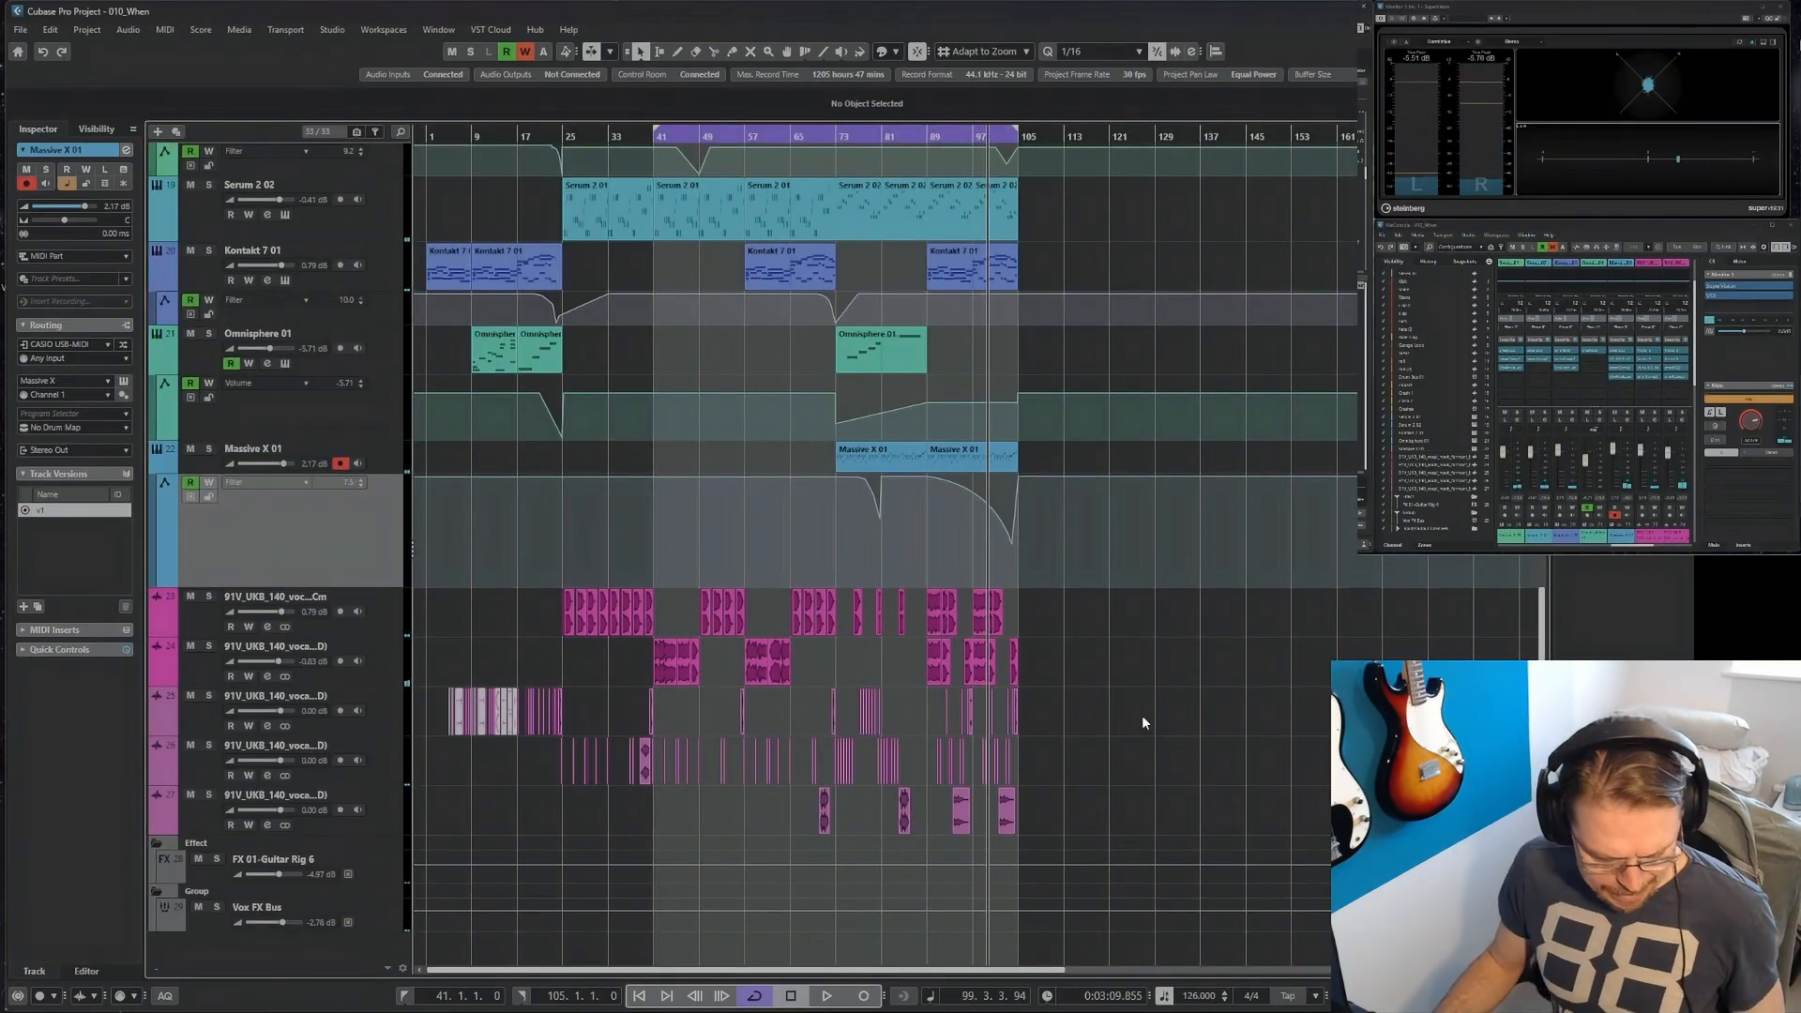
Move the opening vocal clips at bars 89 and 97 on the upper two vocal tracks to bars 105 and 113.
{"action": "key", "text": "h"}
{"action": "key", "text": "h"}
{"action": "key", "text": "h"}
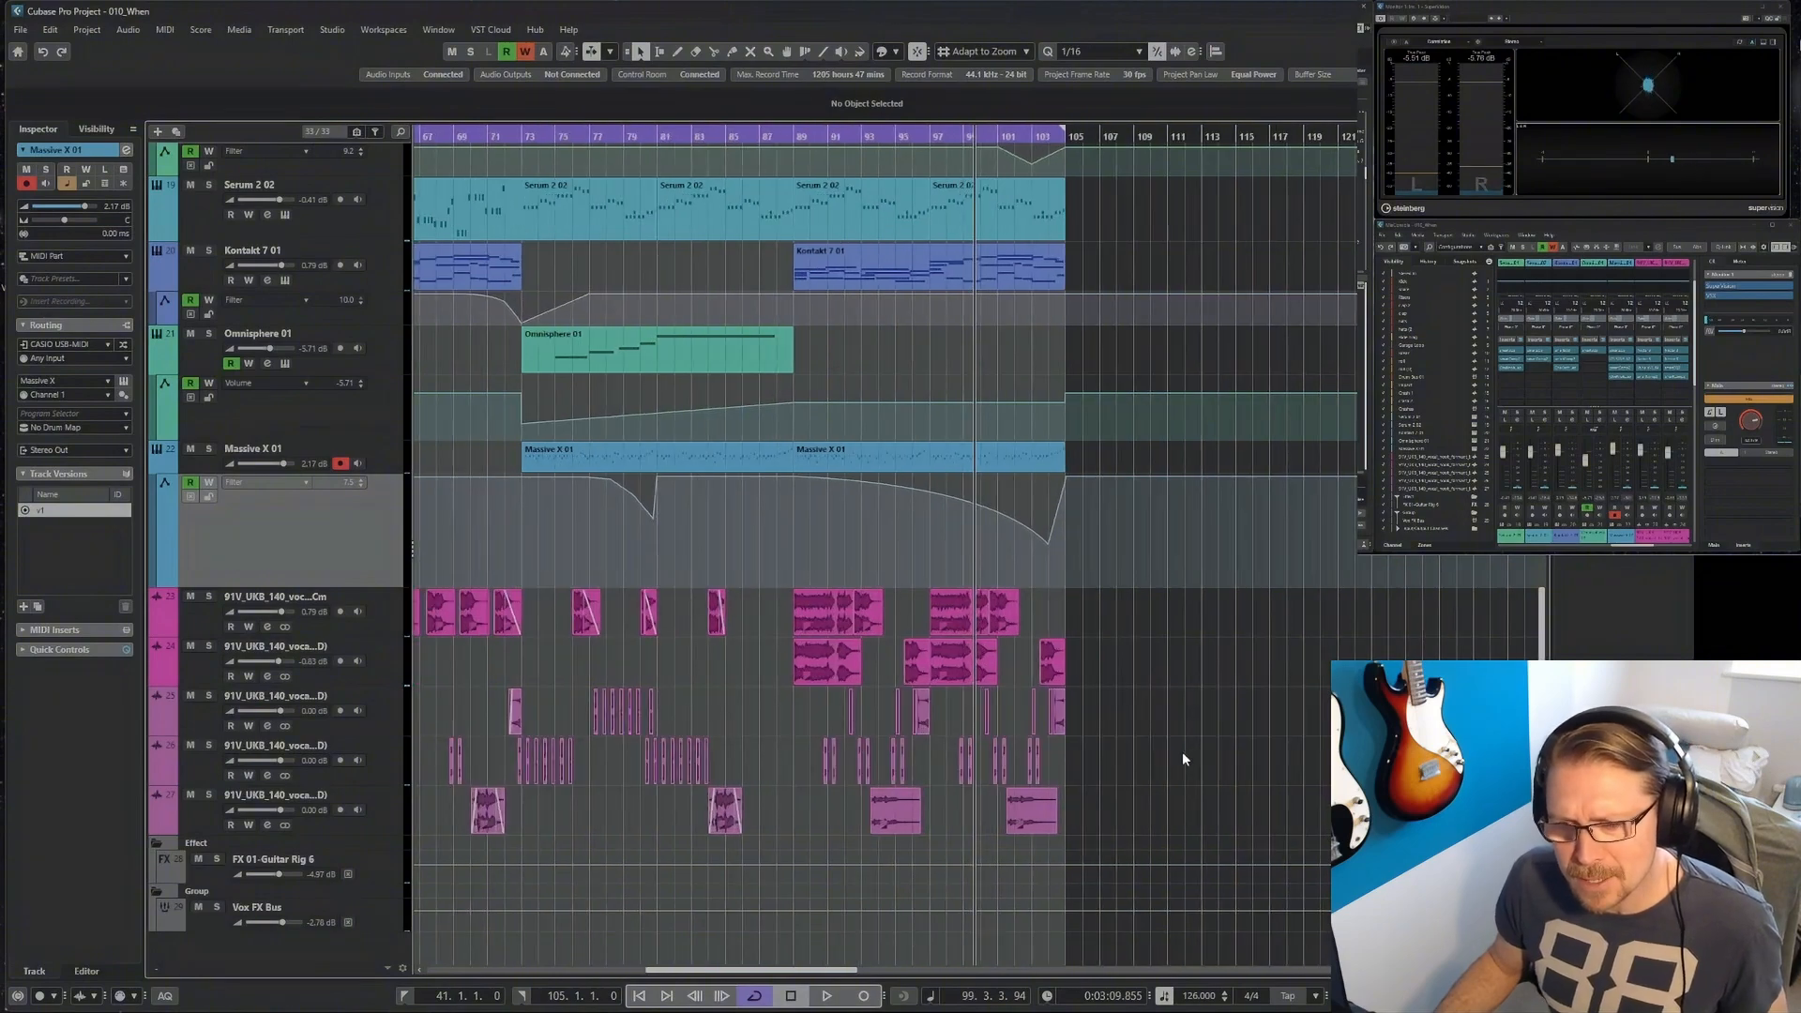
{"action": "key", "text": "h"}
{"action": "key", "text": "h"}
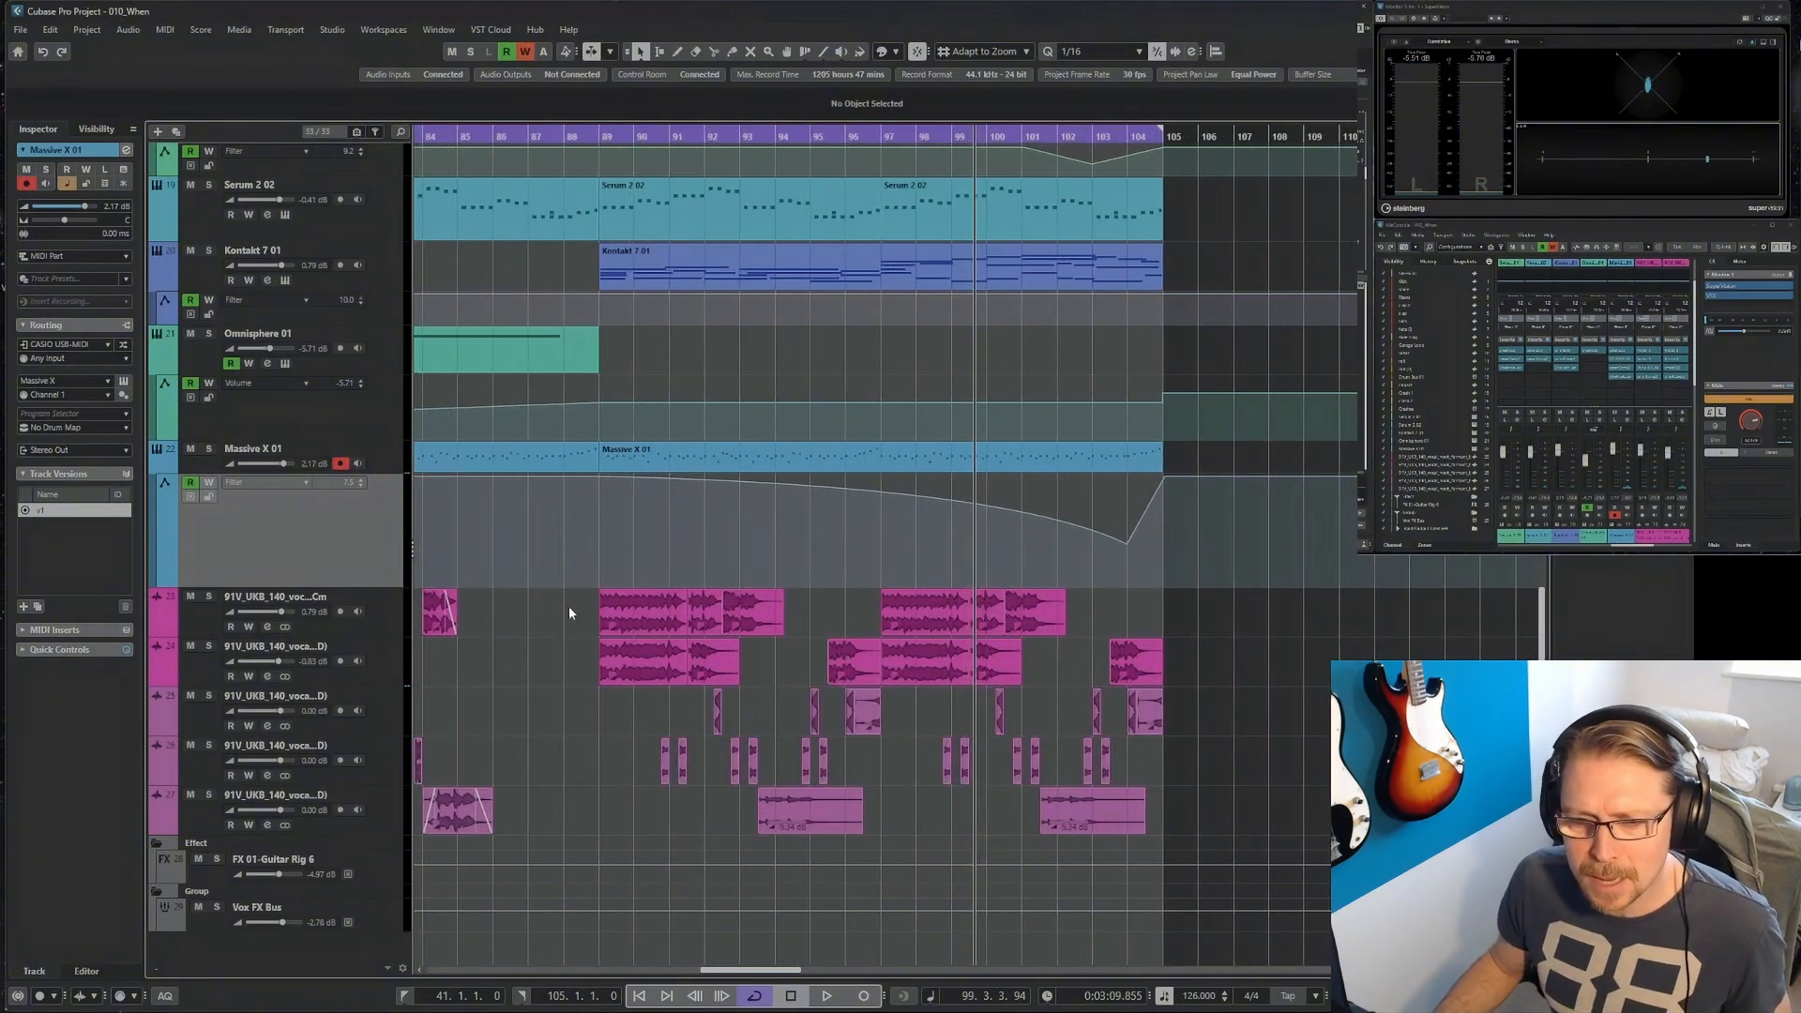
{"action": "left_click_drag", "start_coordinate": [569, 606], "coordinate": [663, 681]}
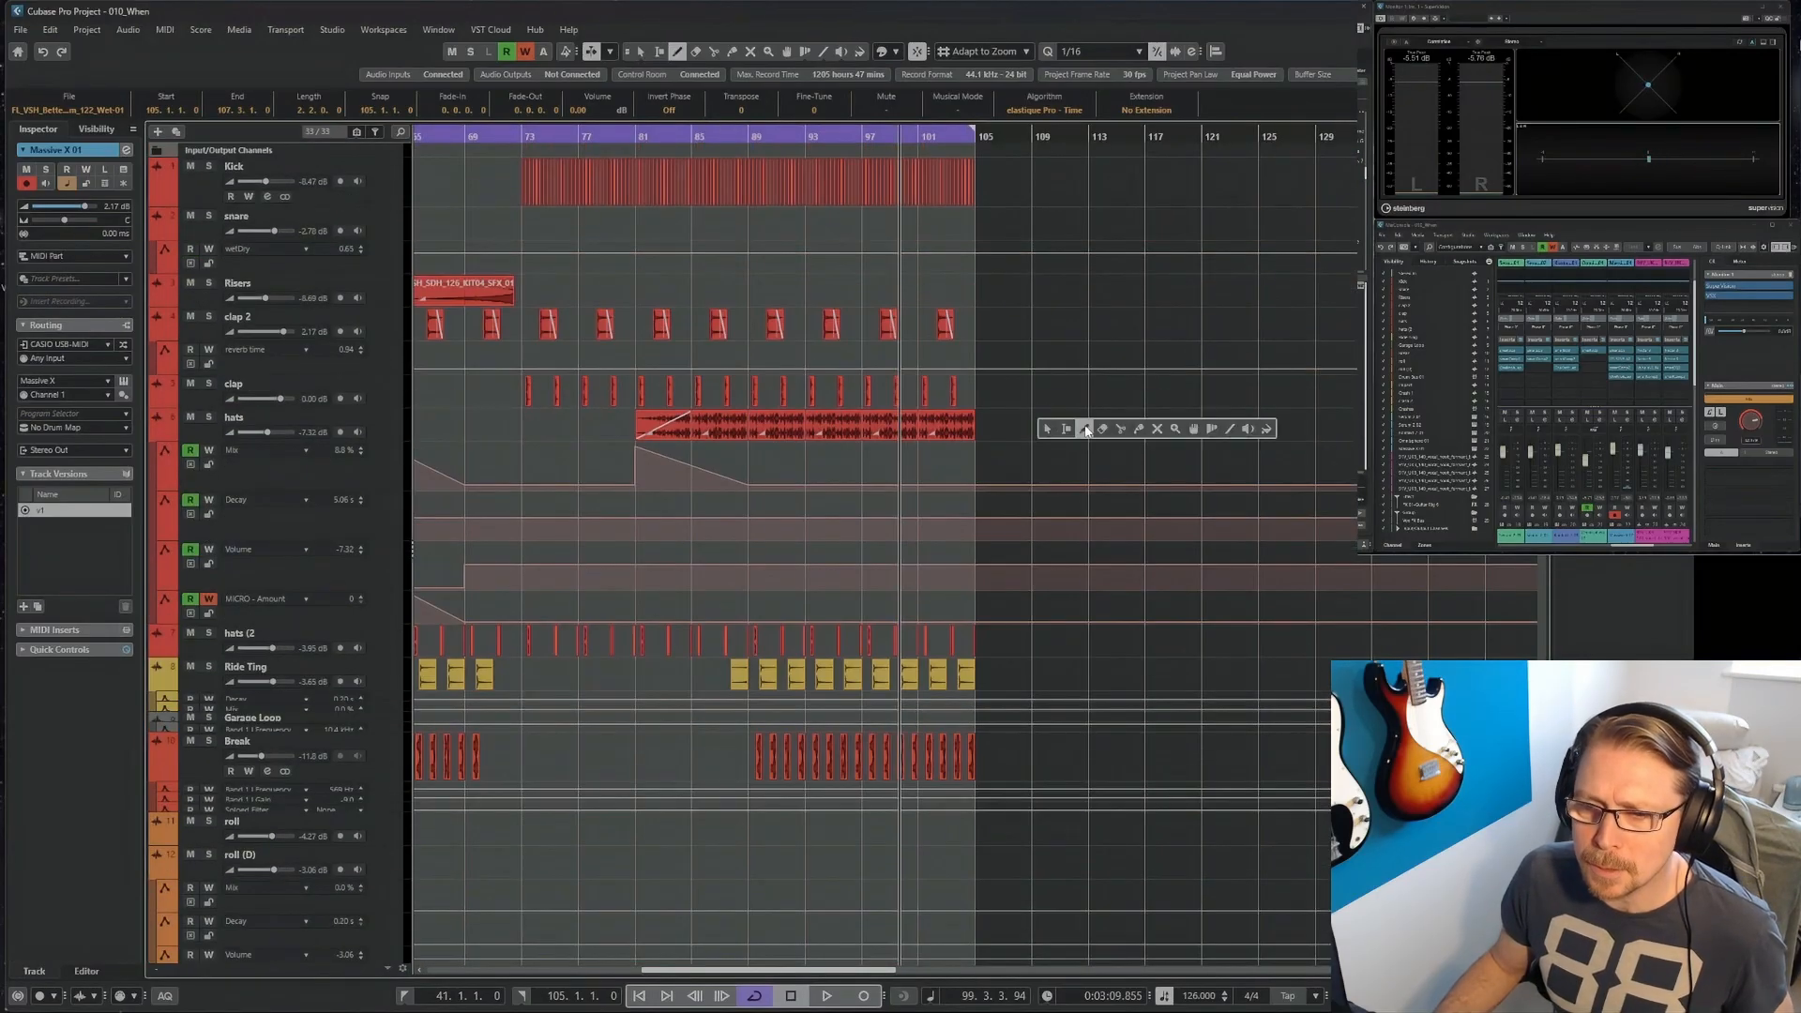
Select a range across the Kick, clap 2, clap and hats tracks and copy it to fill bars 105 to 121.
{"action": "left_click", "coordinate": [1068, 429]}
{"action": "left_click_drag", "start_coordinate": [980, 195], "coordinate": [820, 431]}
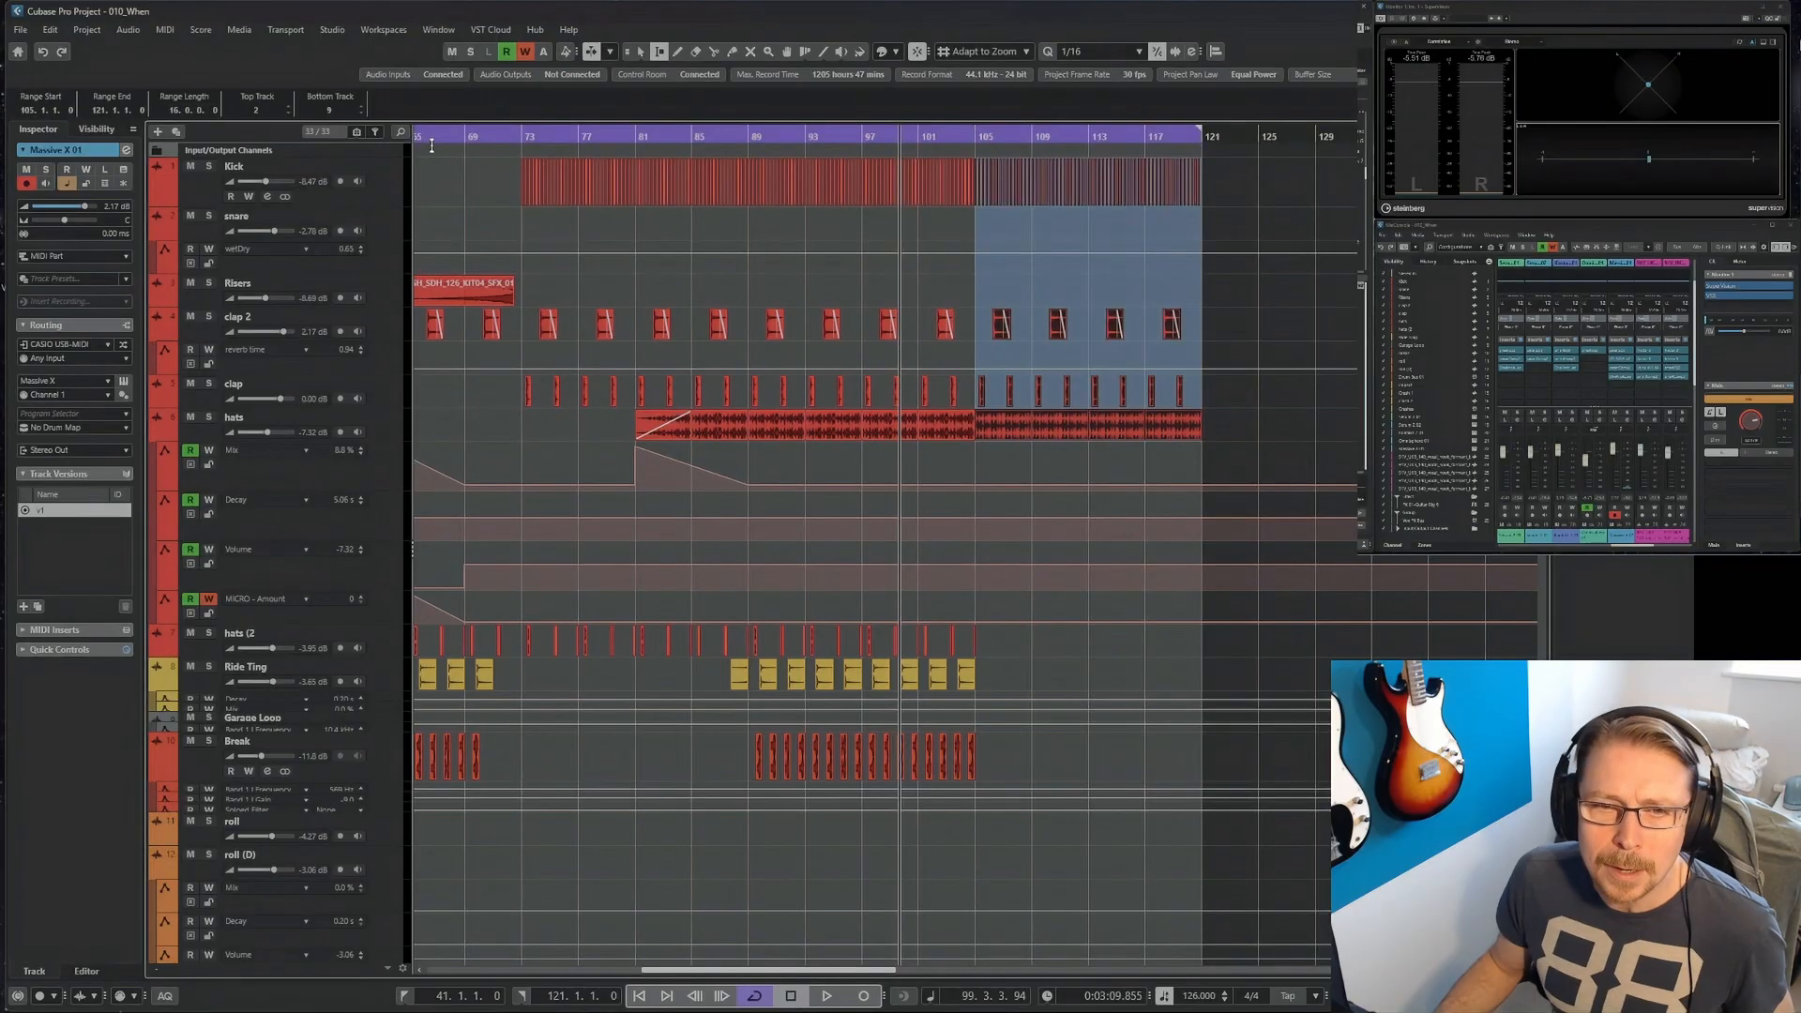
{"action": "key", "text": "g"}
{"action": "left_click", "coordinate": [470, 177]}
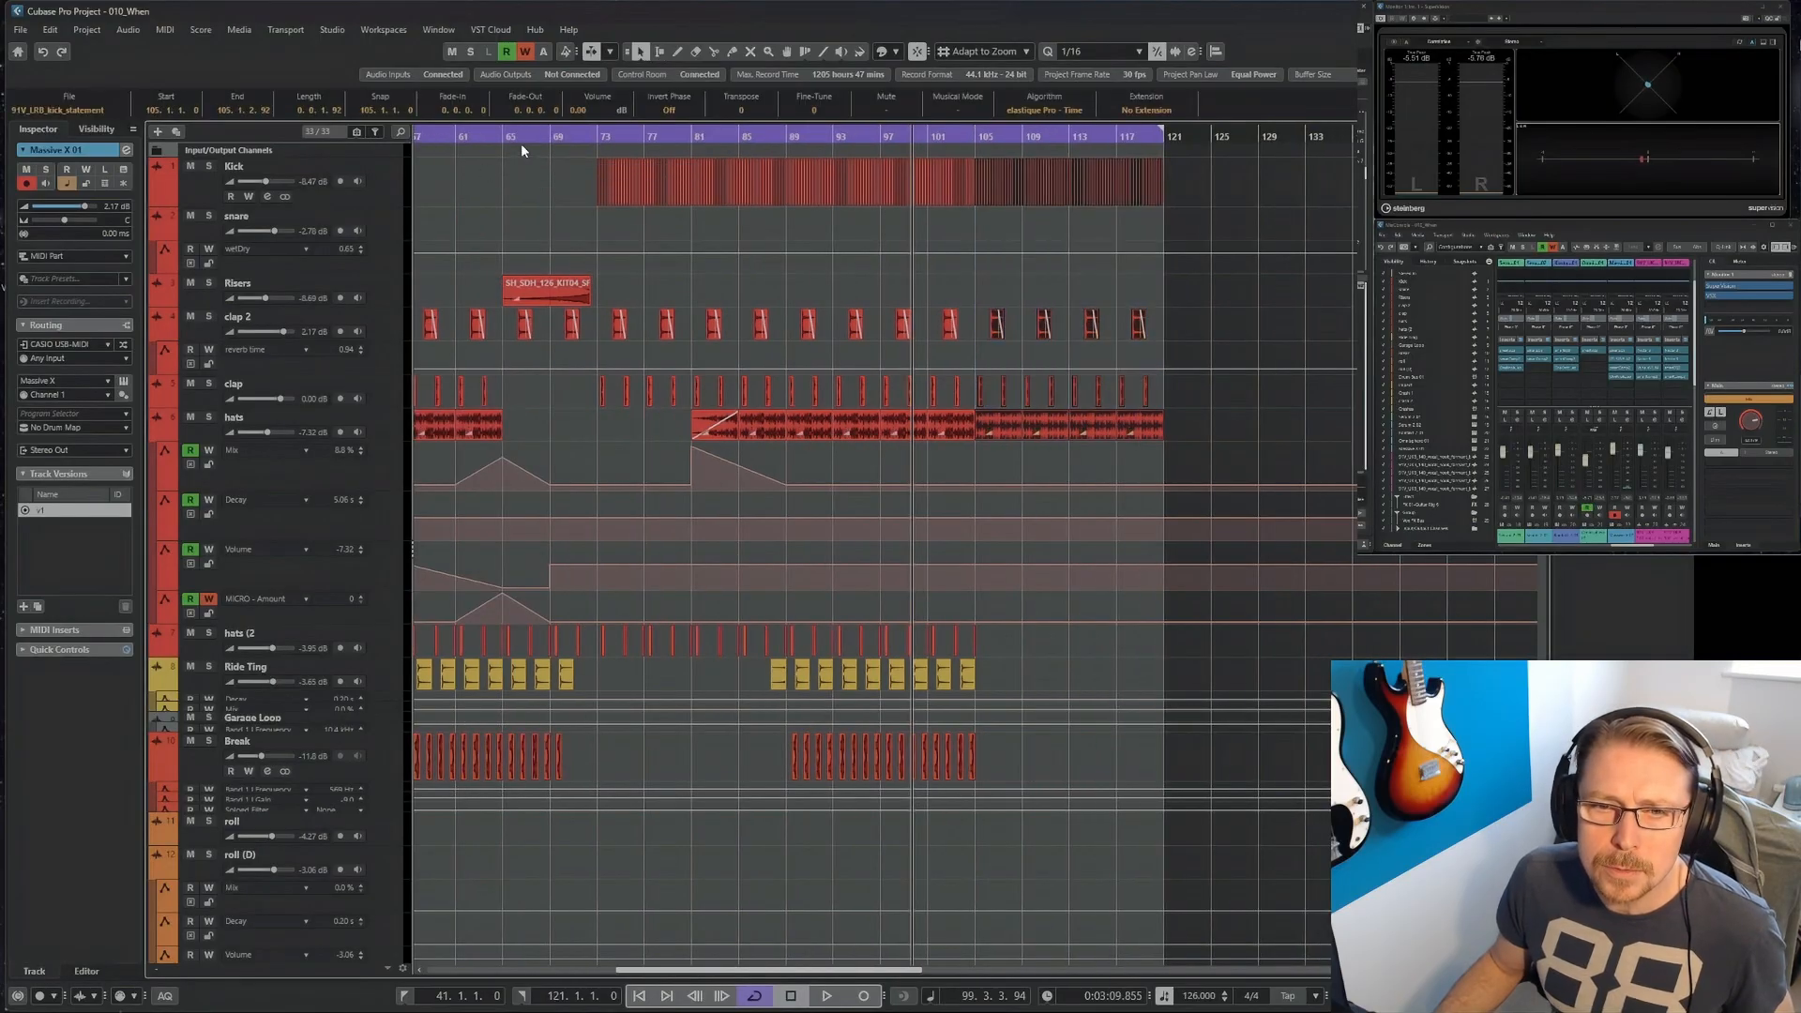
{"action": "left_click_drag", "start_coordinate": [502, 137], "coordinate": [819, 497]}
{"action": "left_click", "coordinate": [825, 467]}
{"action": "key", "text": "h"}
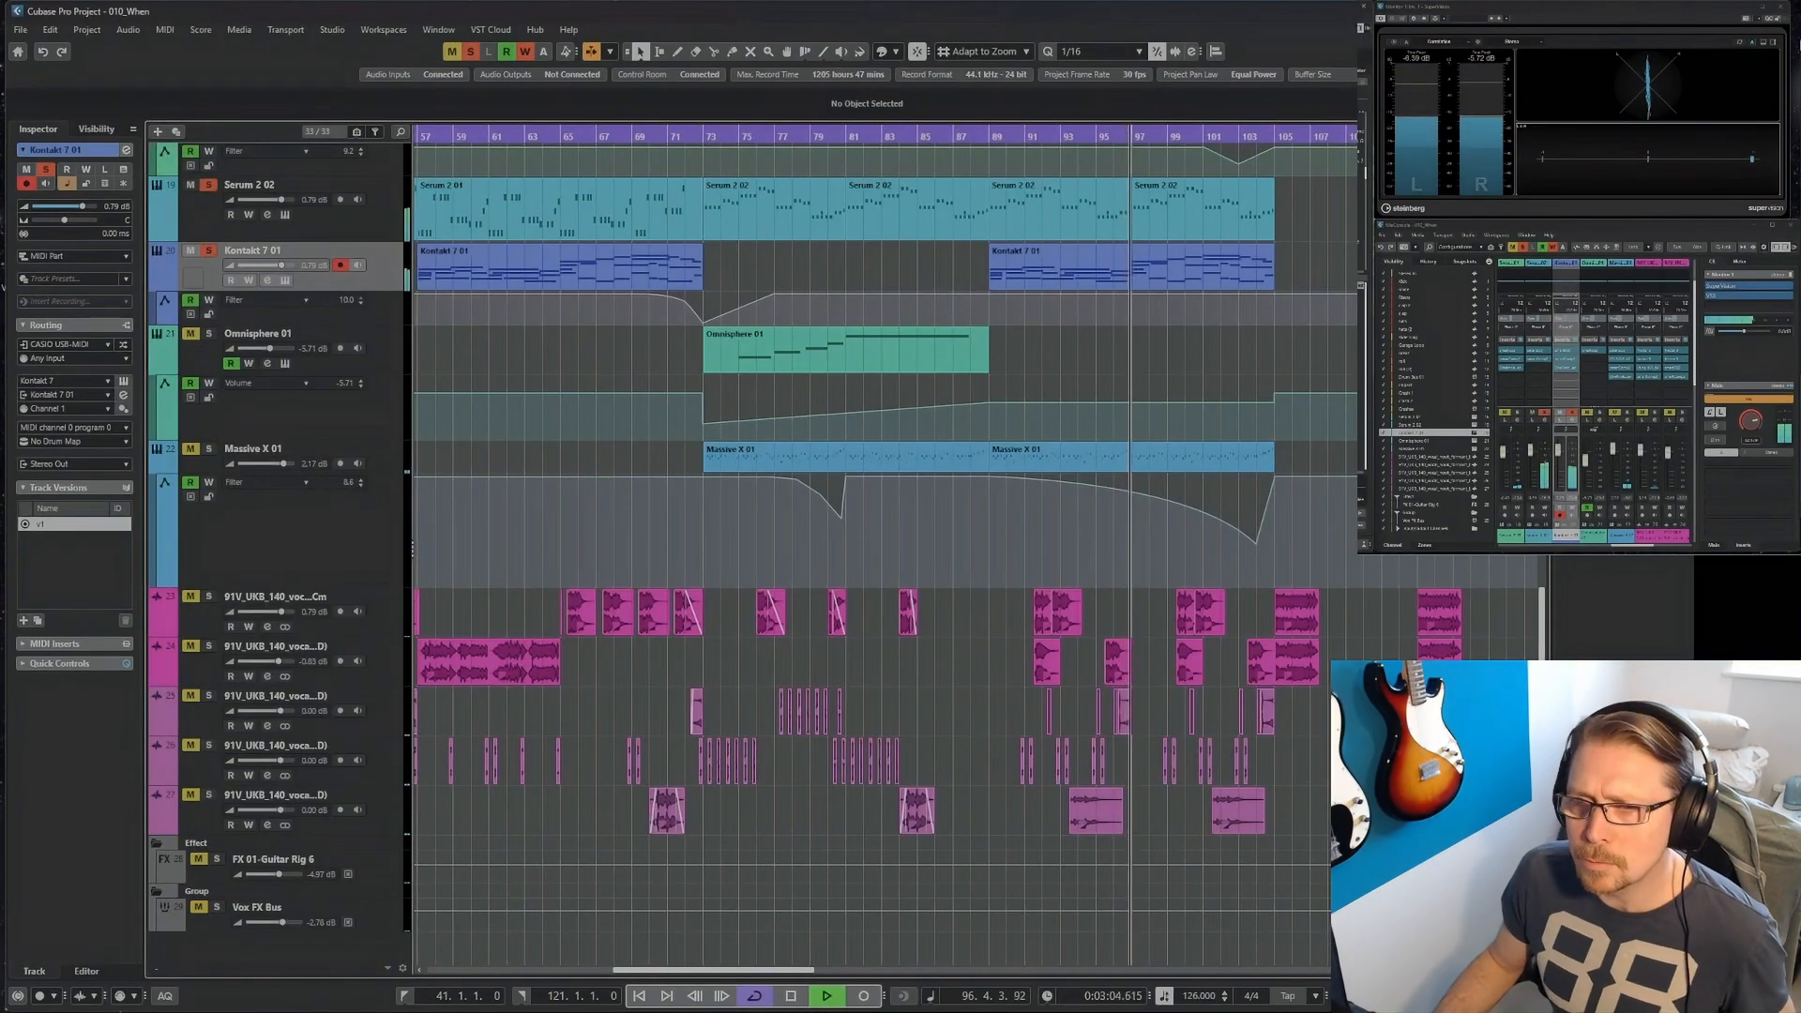
Loop bars 89 to 105 and automate a Serum 2 01 volume dip to -8.31 at bar 103, between bars 101 and 105.
{"action": "left_click", "coordinate": [1243, 272]}
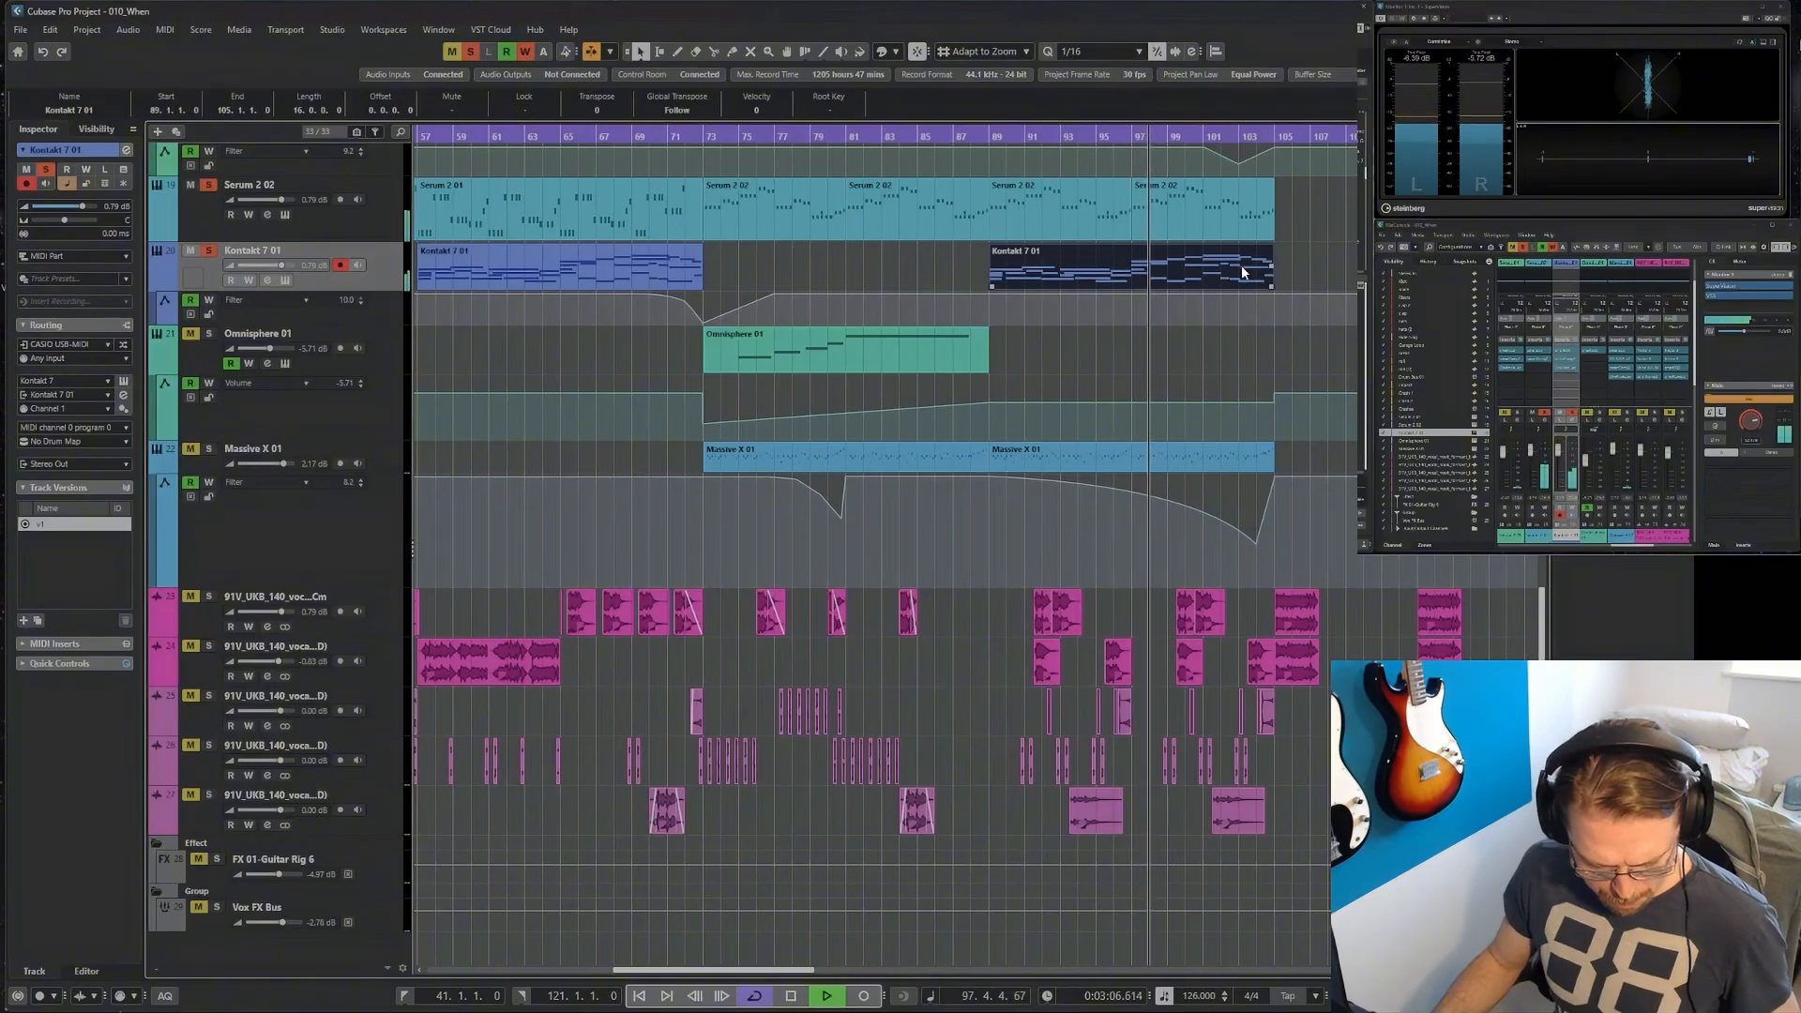
{"action": "key", "text": "p"}
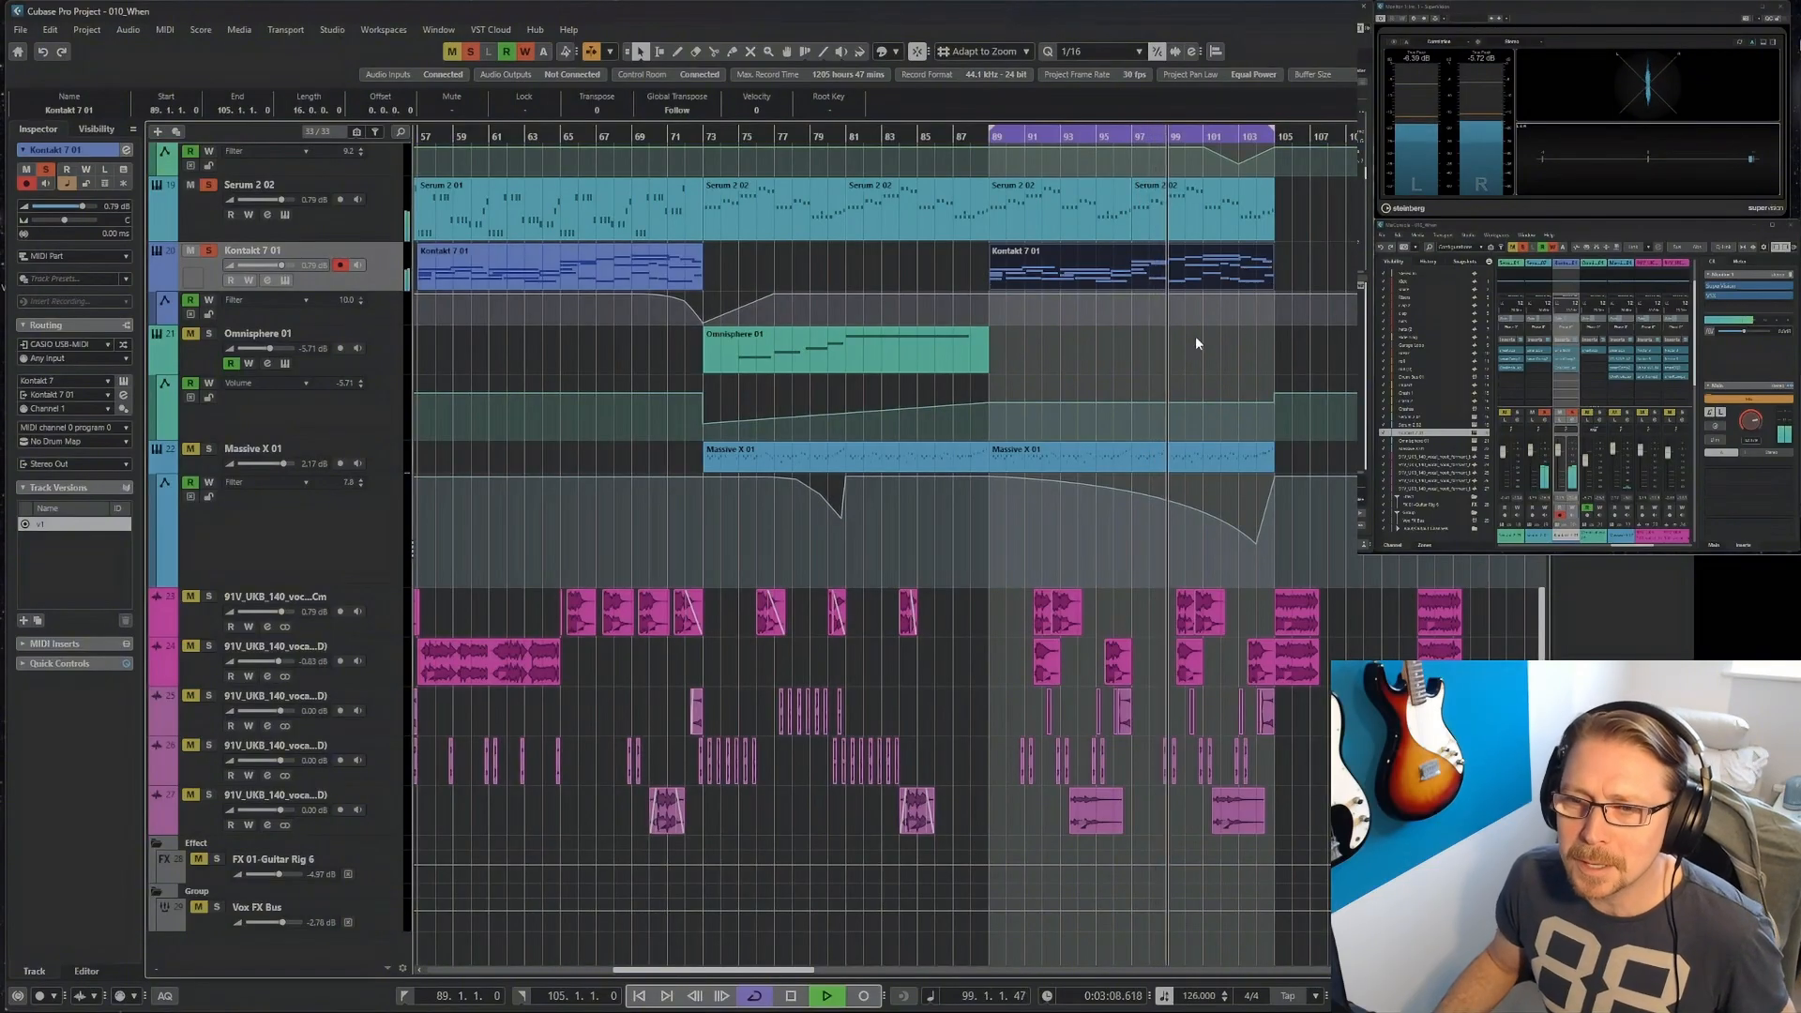
{"action": "scroll", "coordinate": [1095, 362], "scroll_direction": "up", "scroll_amount": 4}
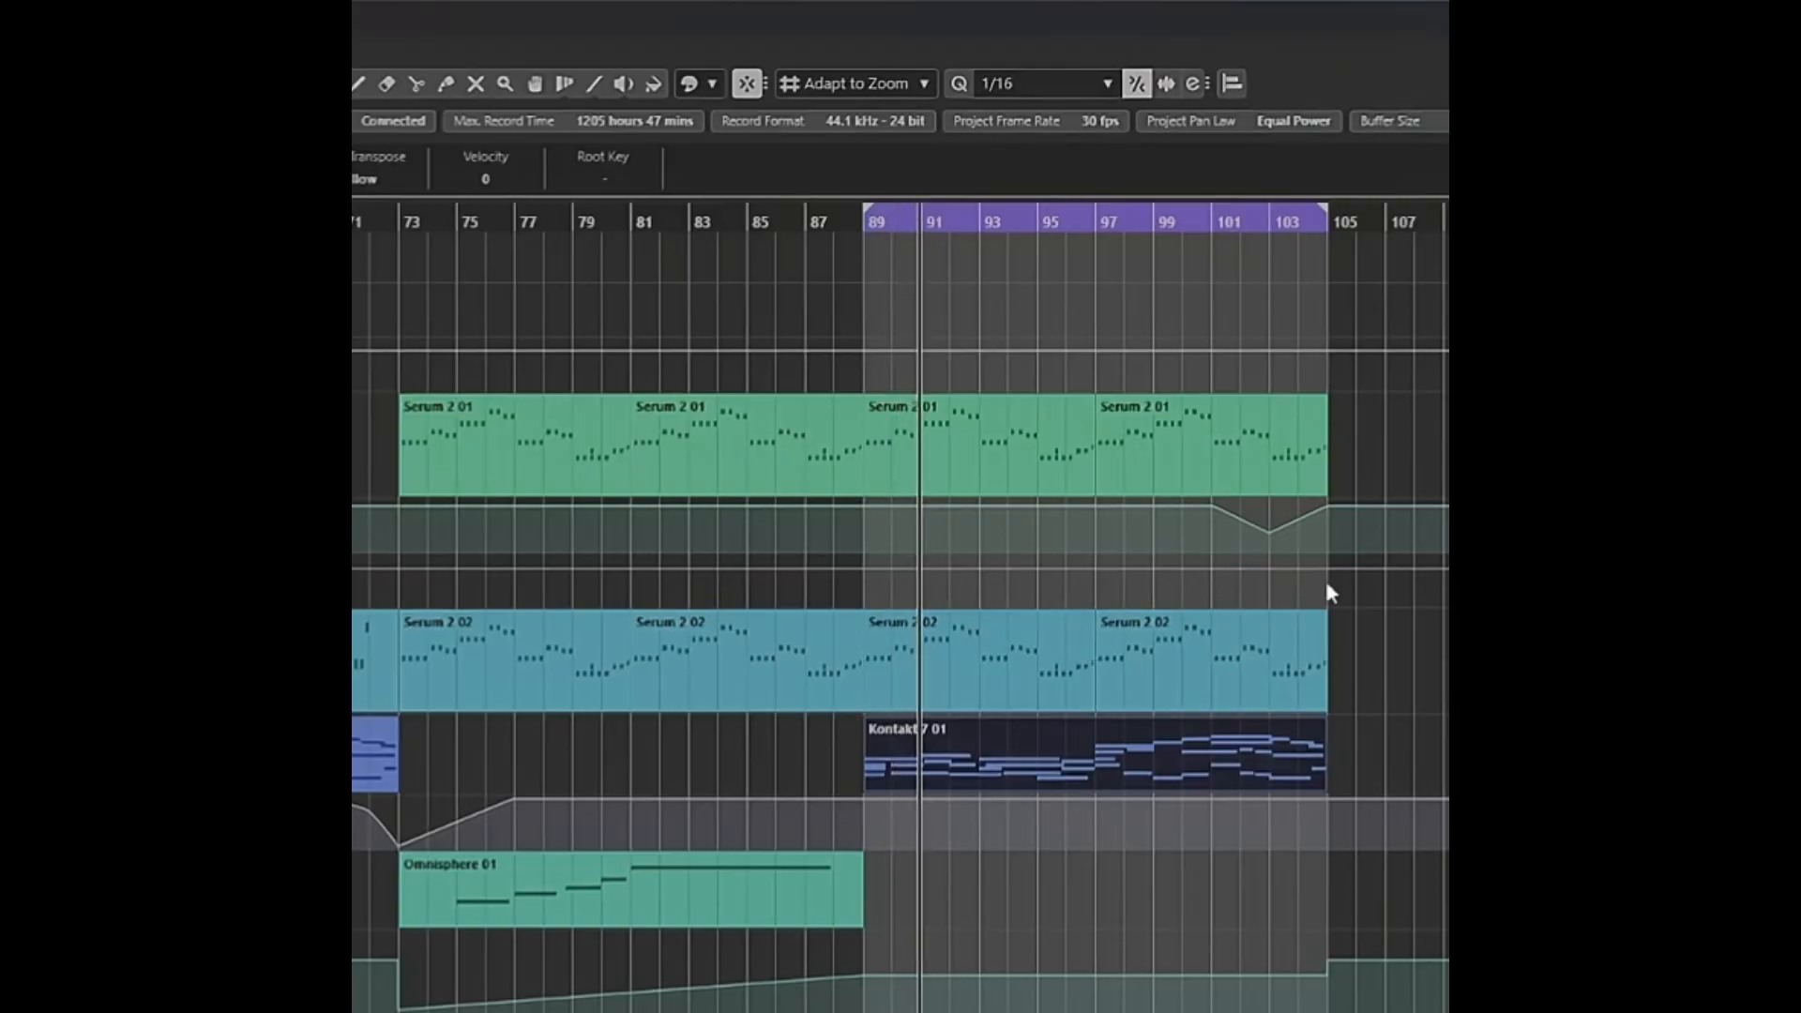
{"action": "left_click", "coordinate": [1212, 567]}
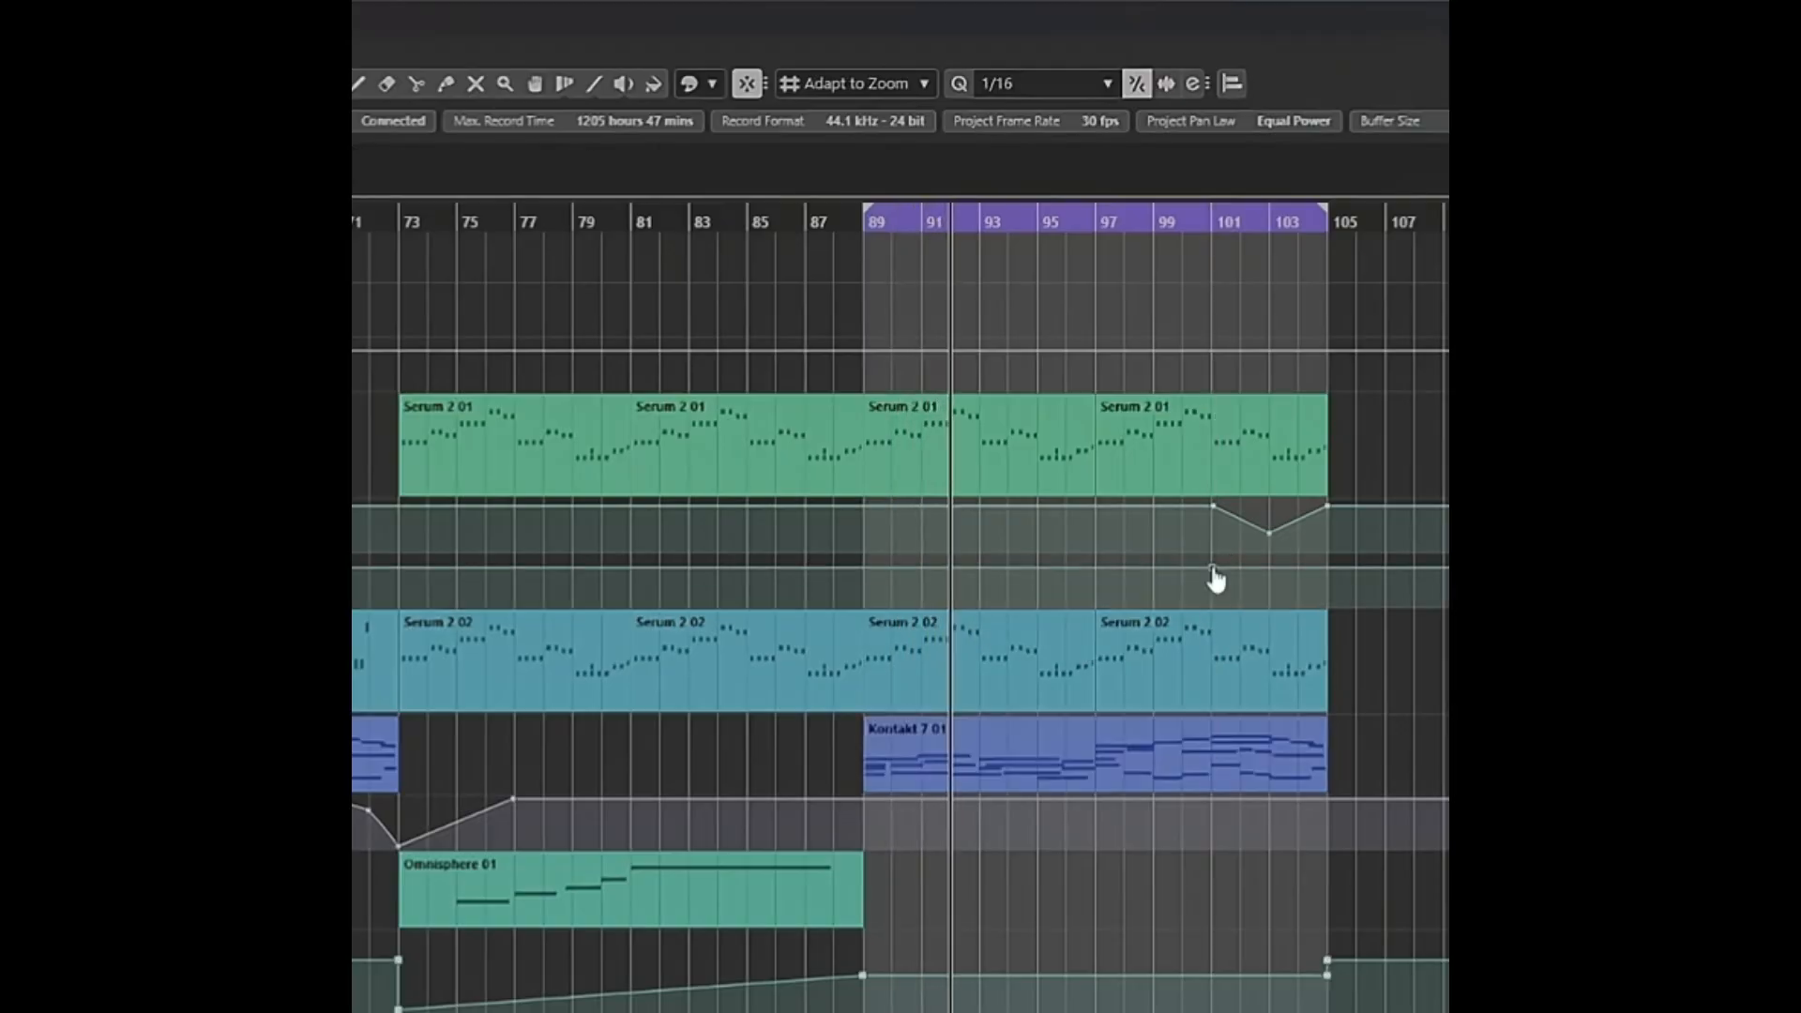
{"action": "left_click", "coordinate": [1329, 568]}
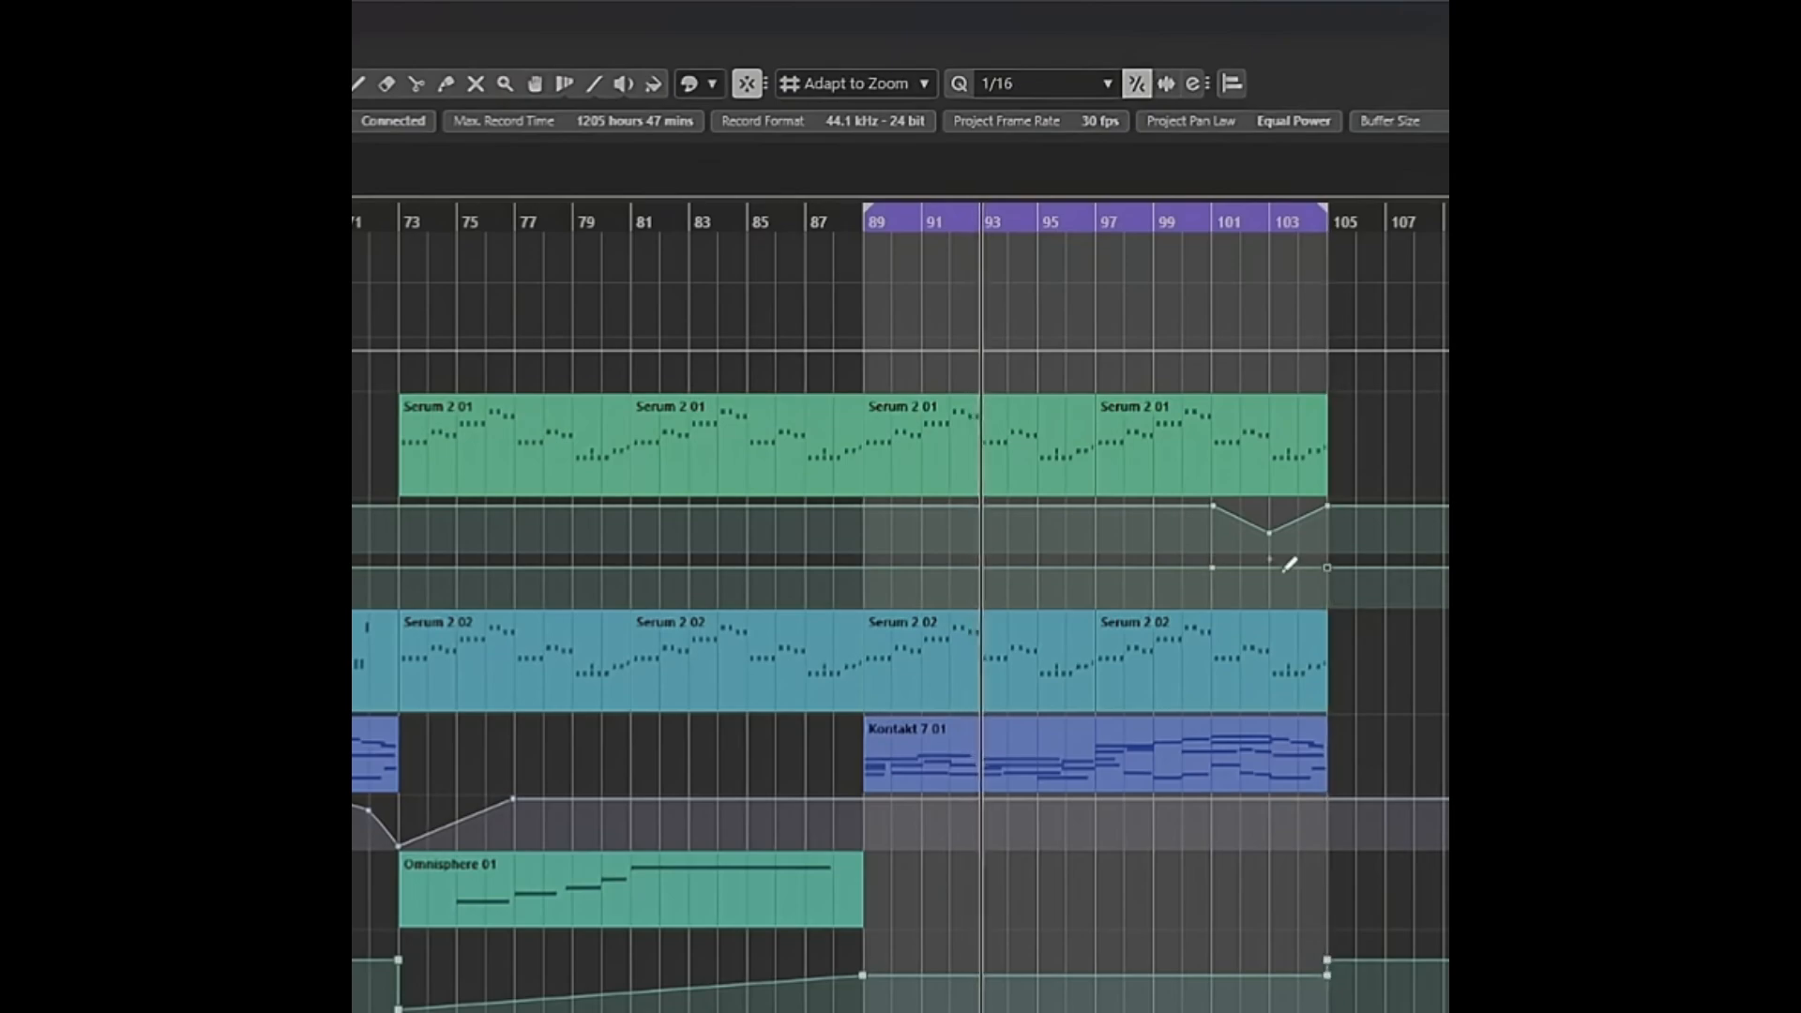
{"action": "left_click_drag", "start_coordinate": [1271, 568], "coordinate": [1272, 581]}
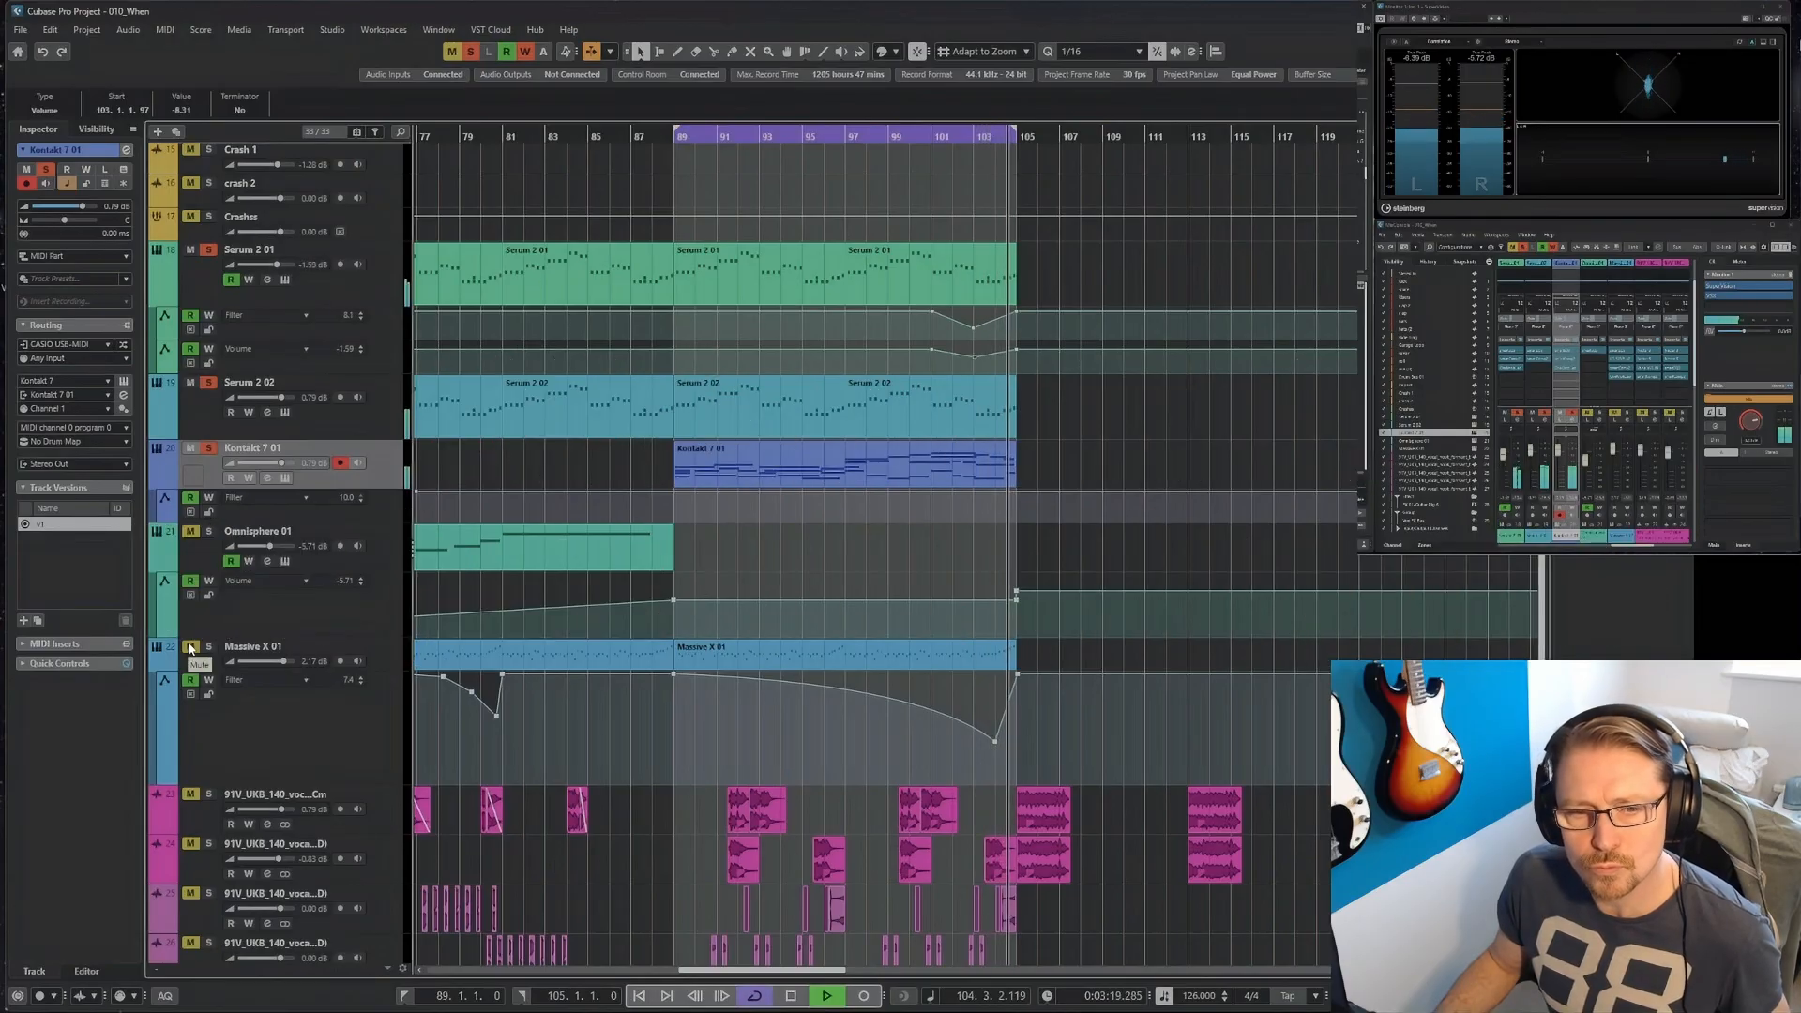
Unmute Massive X and loop bars 89 to 93 to audition the Kontakt 7 notes in the note editor.
{"action": "left_click", "coordinate": [191, 647]}
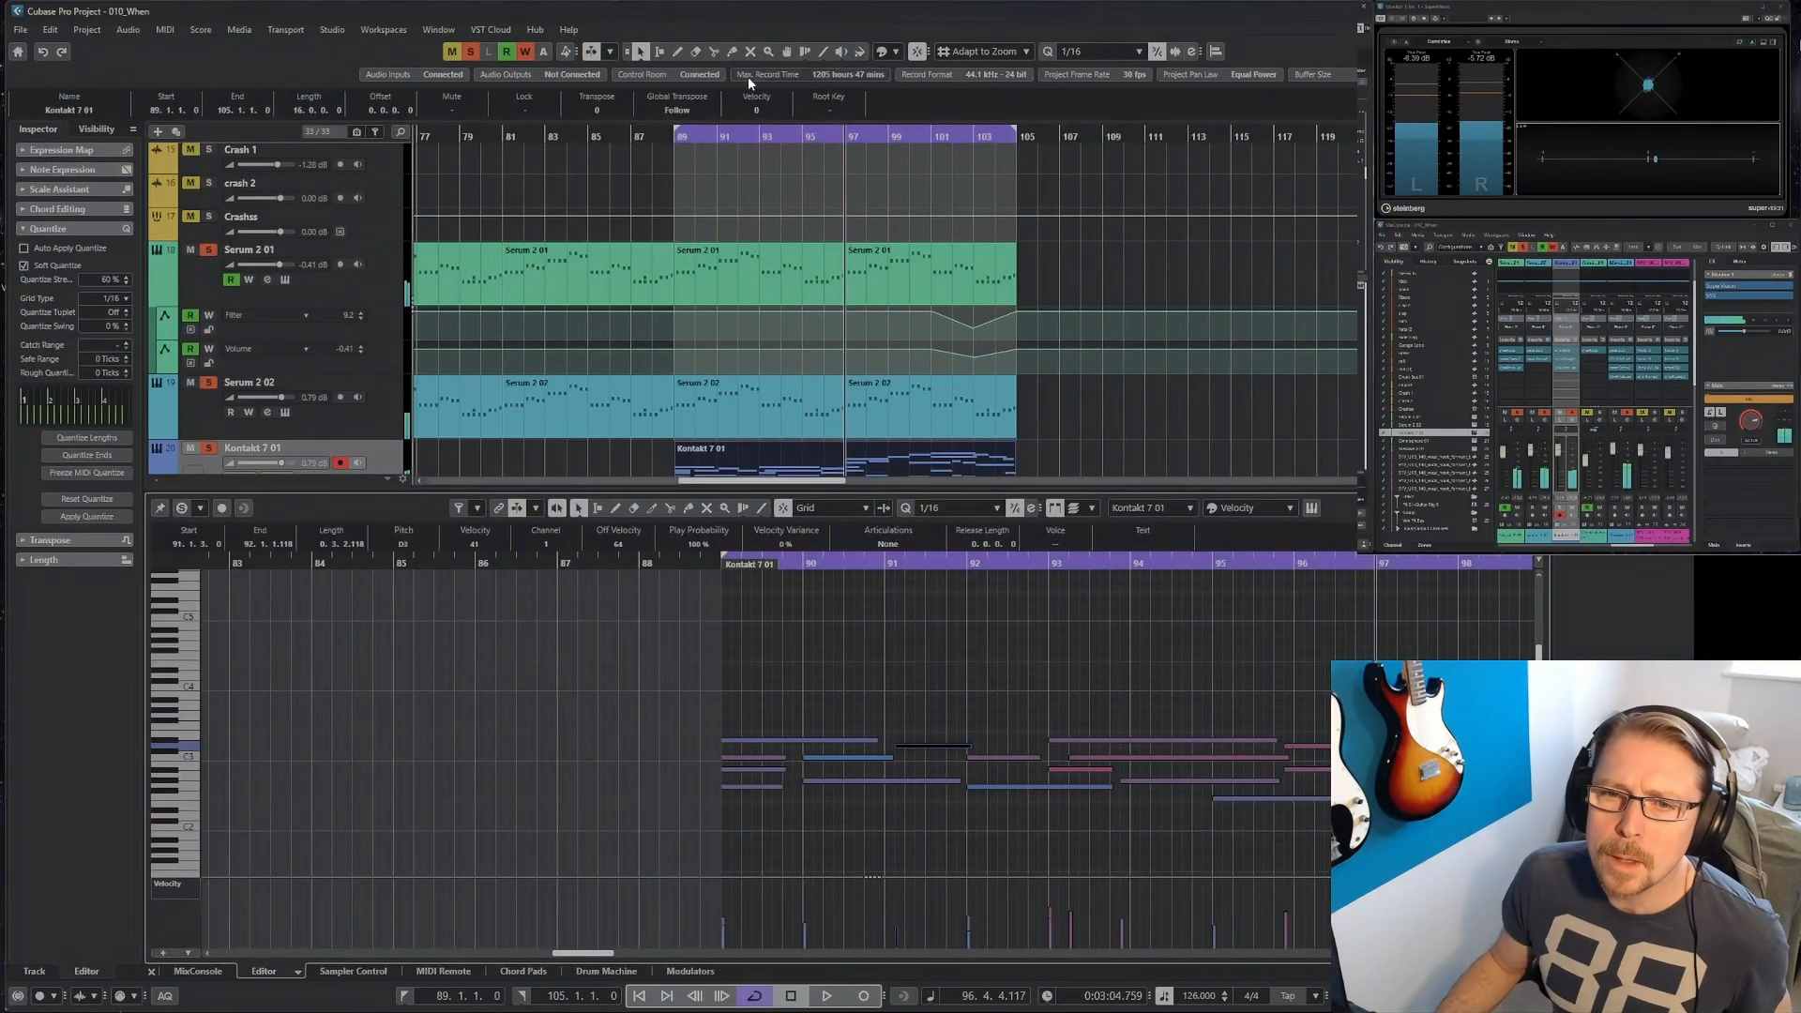
{"action": "left_click", "coordinate": [758, 148], "text": "alt"}
{"action": "left_click", "coordinate": [675, 148]}
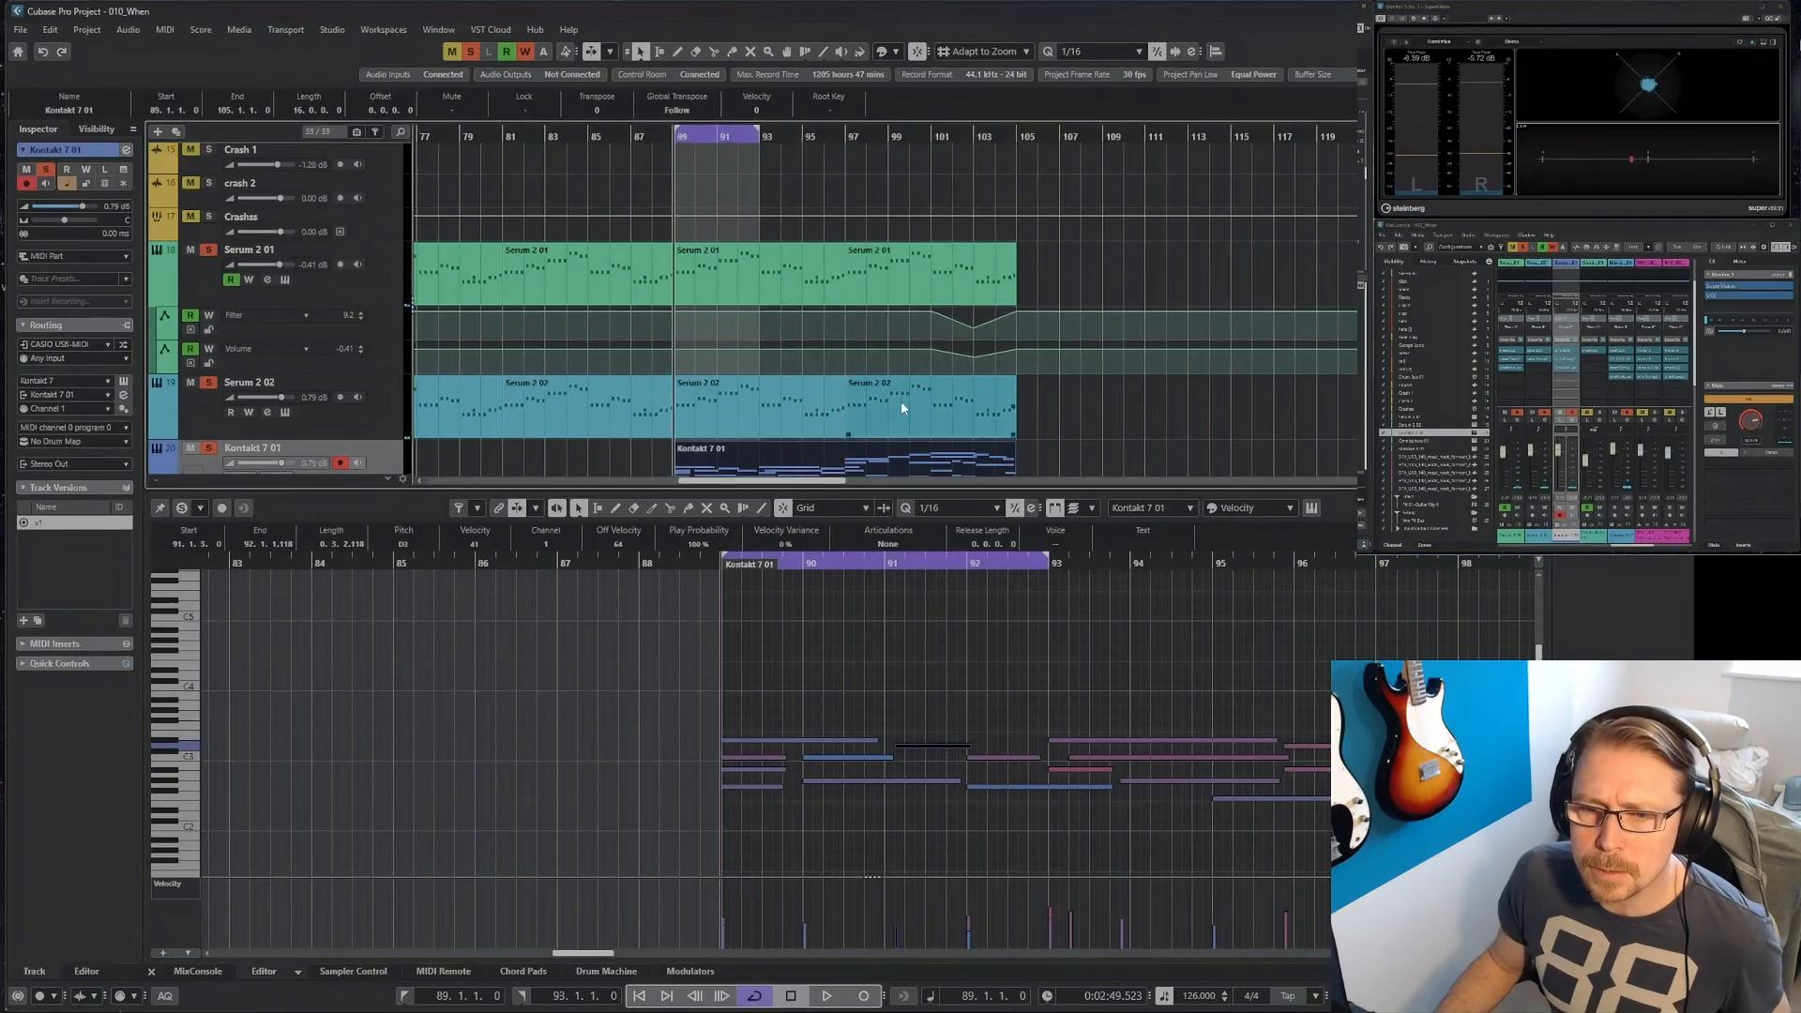
{"action": "left_click", "coordinate": [830, 677]}
{"action": "key", "text": "space"}
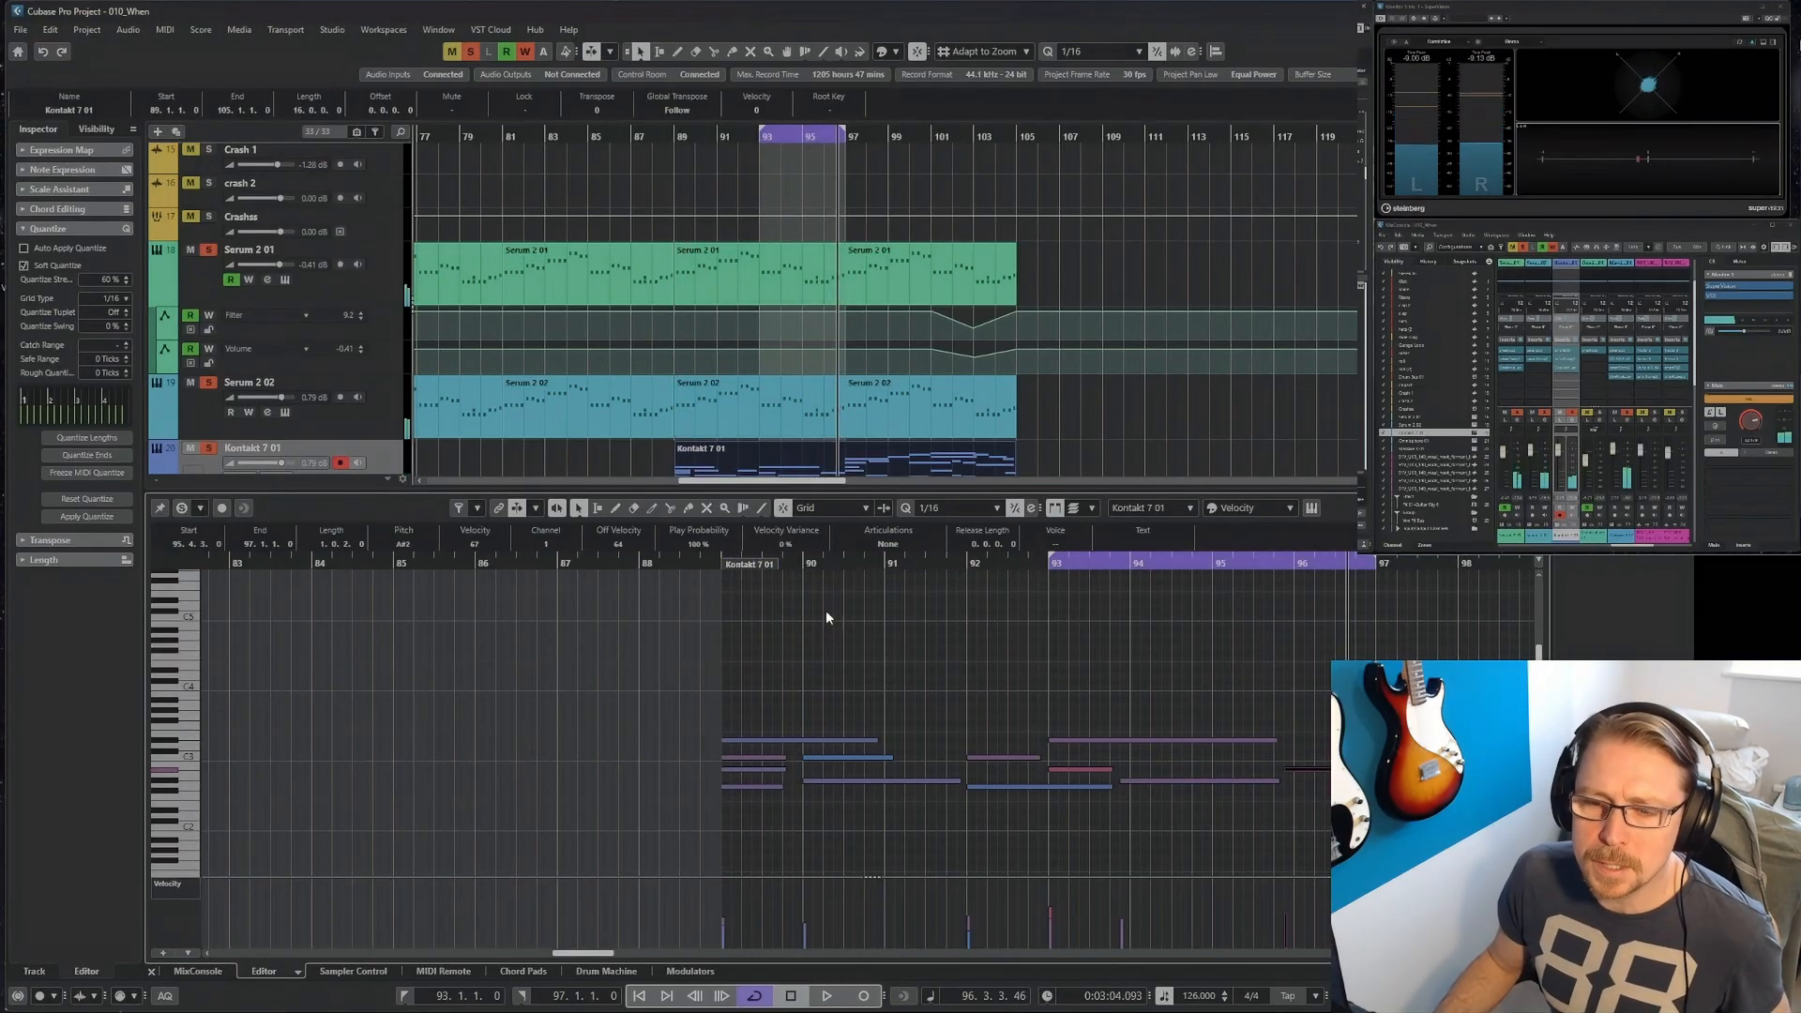
Close the note editor and trim the front of the Kontakt 7 part so it starts at bar 97.
{"action": "left_click", "coordinate": [151, 972]}
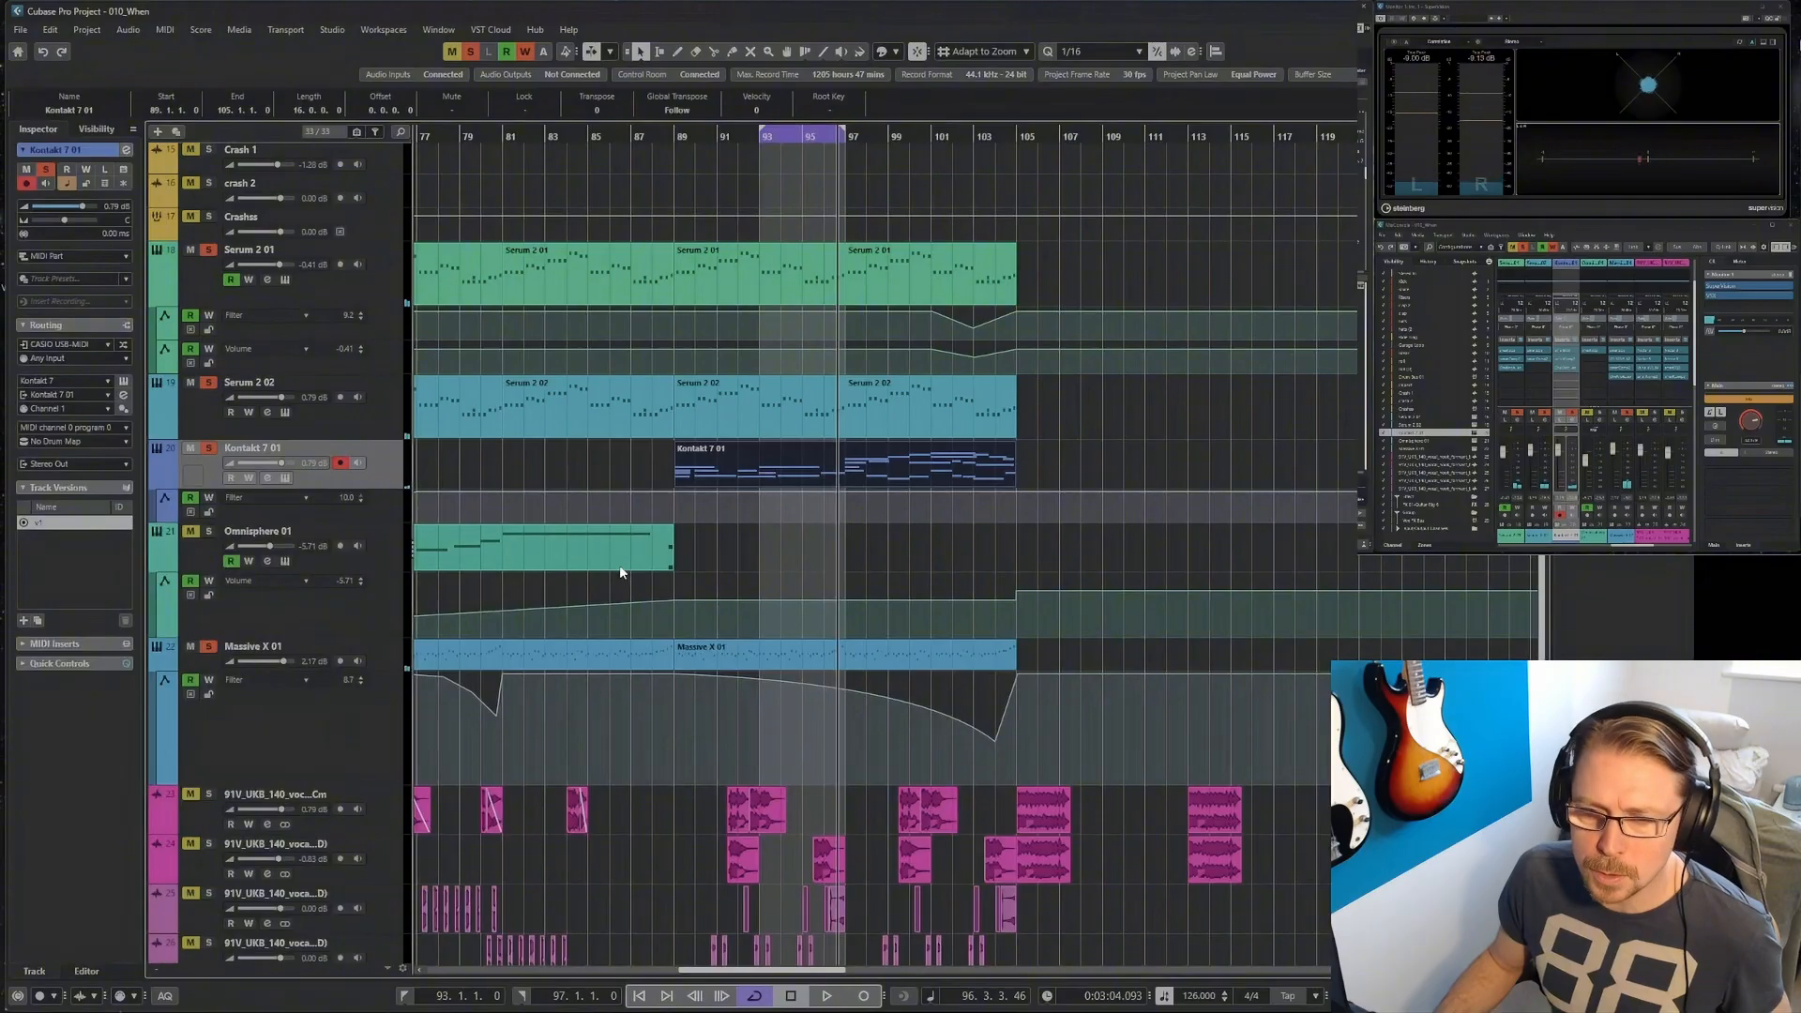
{"action": "left_click_drag", "start_coordinate": [675, 484], "coordinate": [838, 494]}
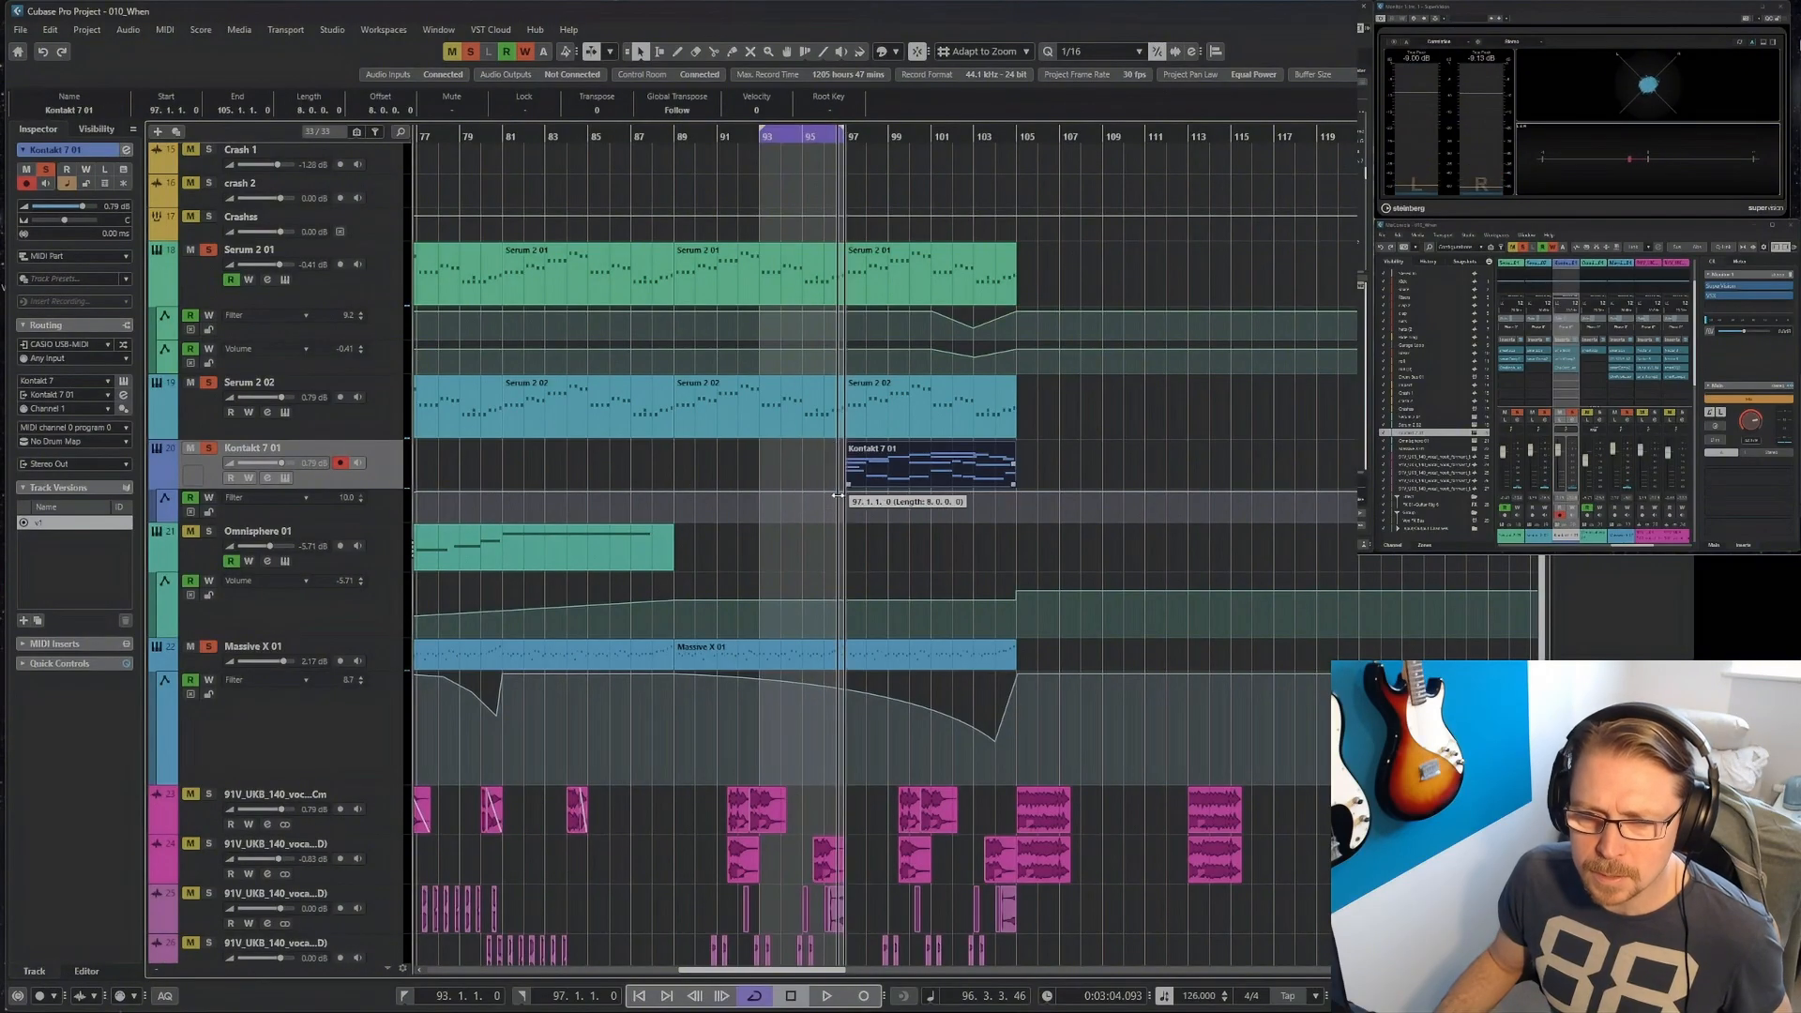
Loop bars 89 to 91, inspect the Serum 2 02 notes in the part starting at bar 89, and close the note editor.
{"action": "left_click", "coordinate": [683, 134], "text": "ctrl"}
{"action": "double_click", "coordinate": [718, 415]}
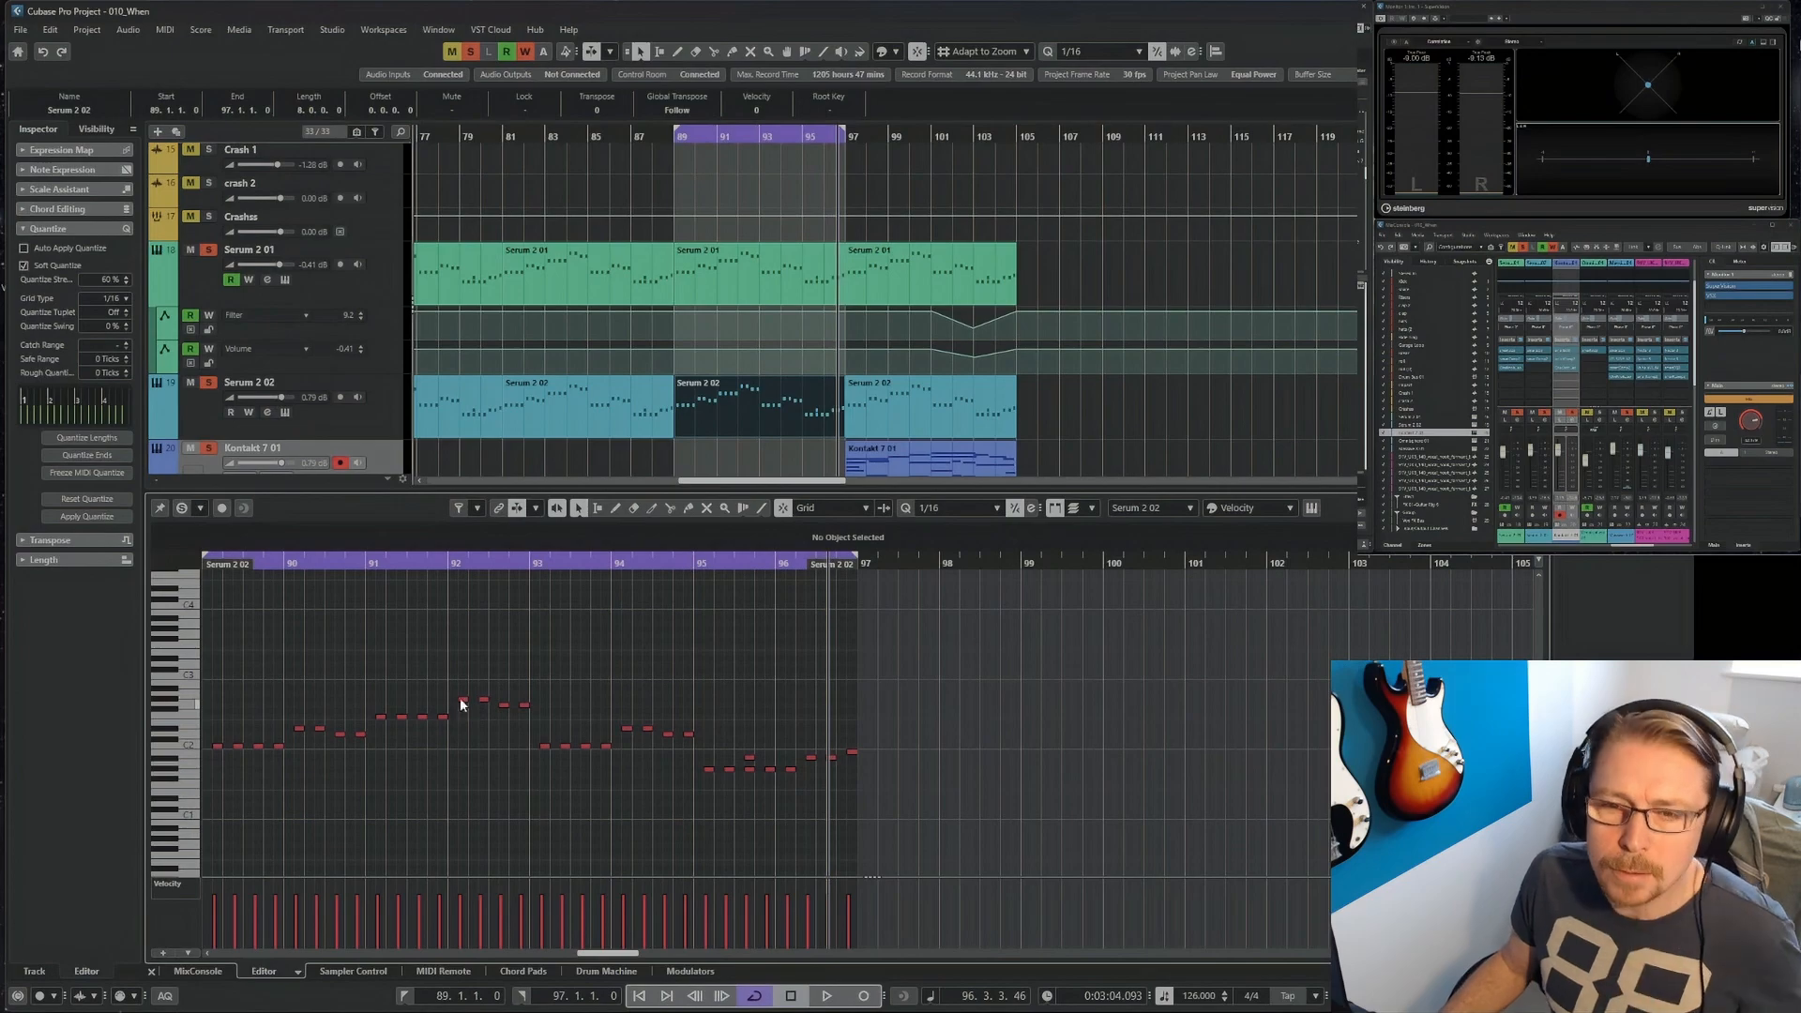
{"action": "left_click", "coordinate": [718, 134], "text": "alt"}
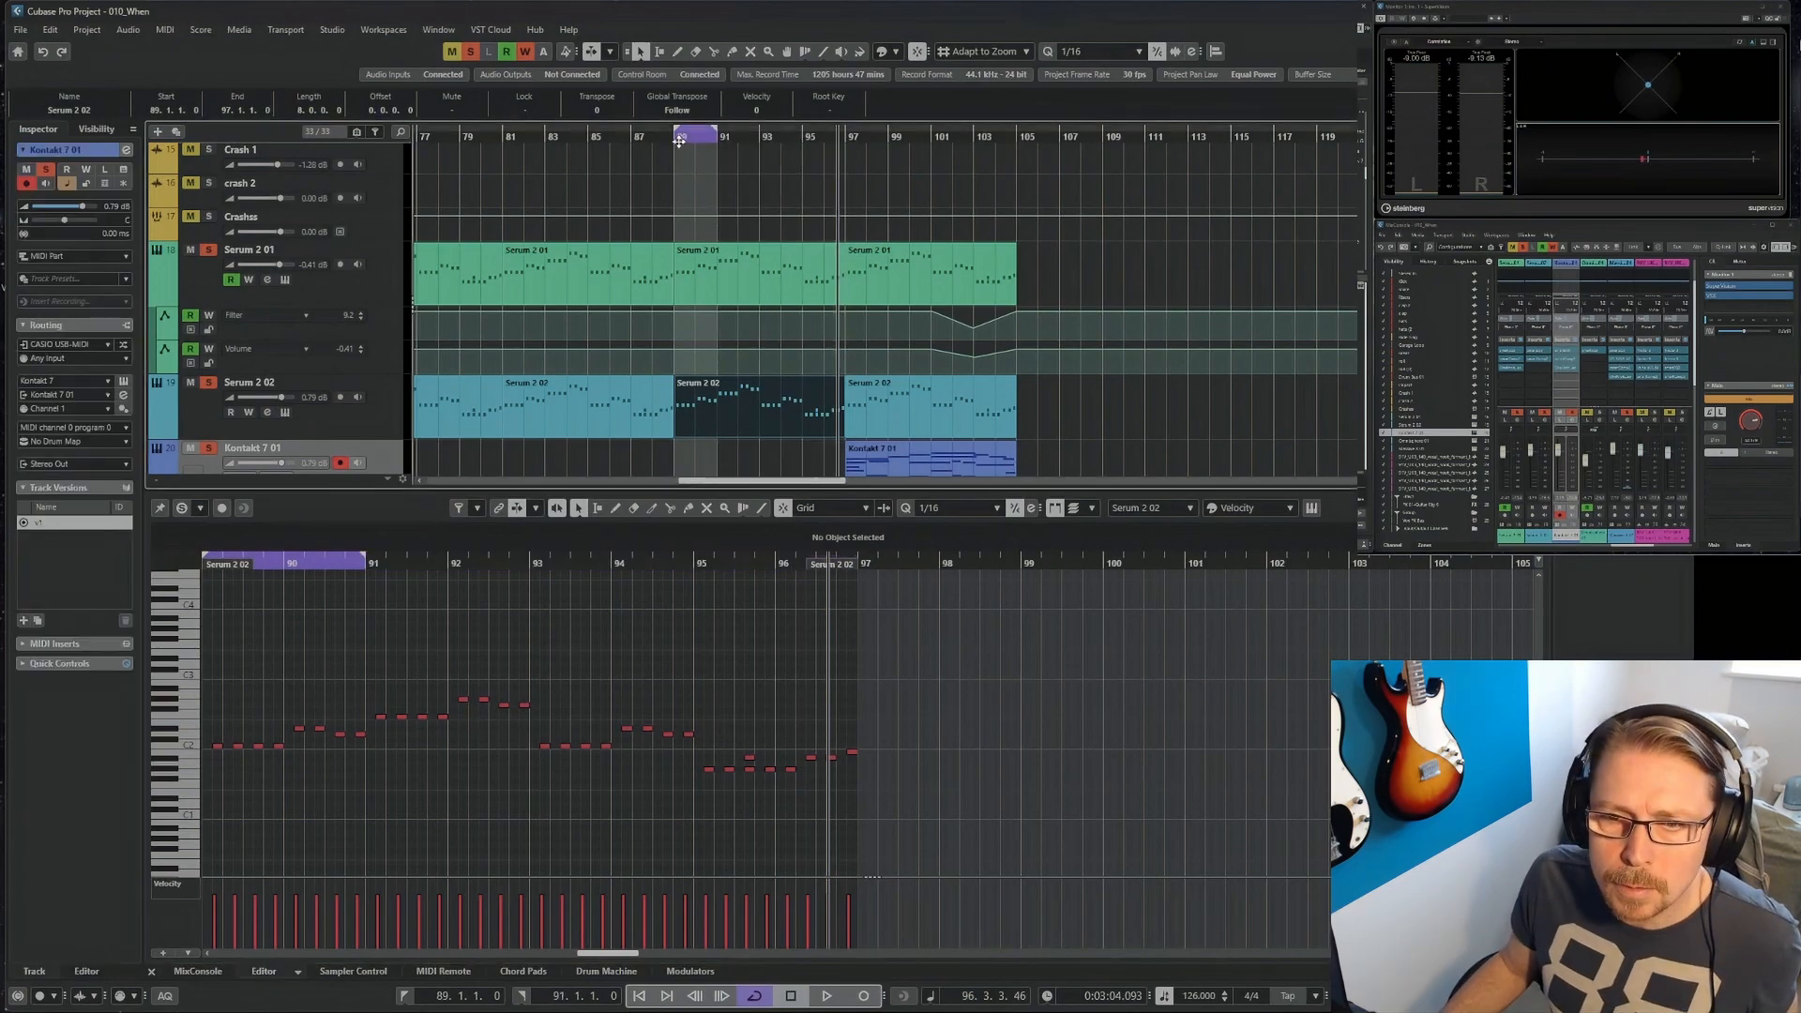
{"action": "left_click", "coordinate": [679, 138]}
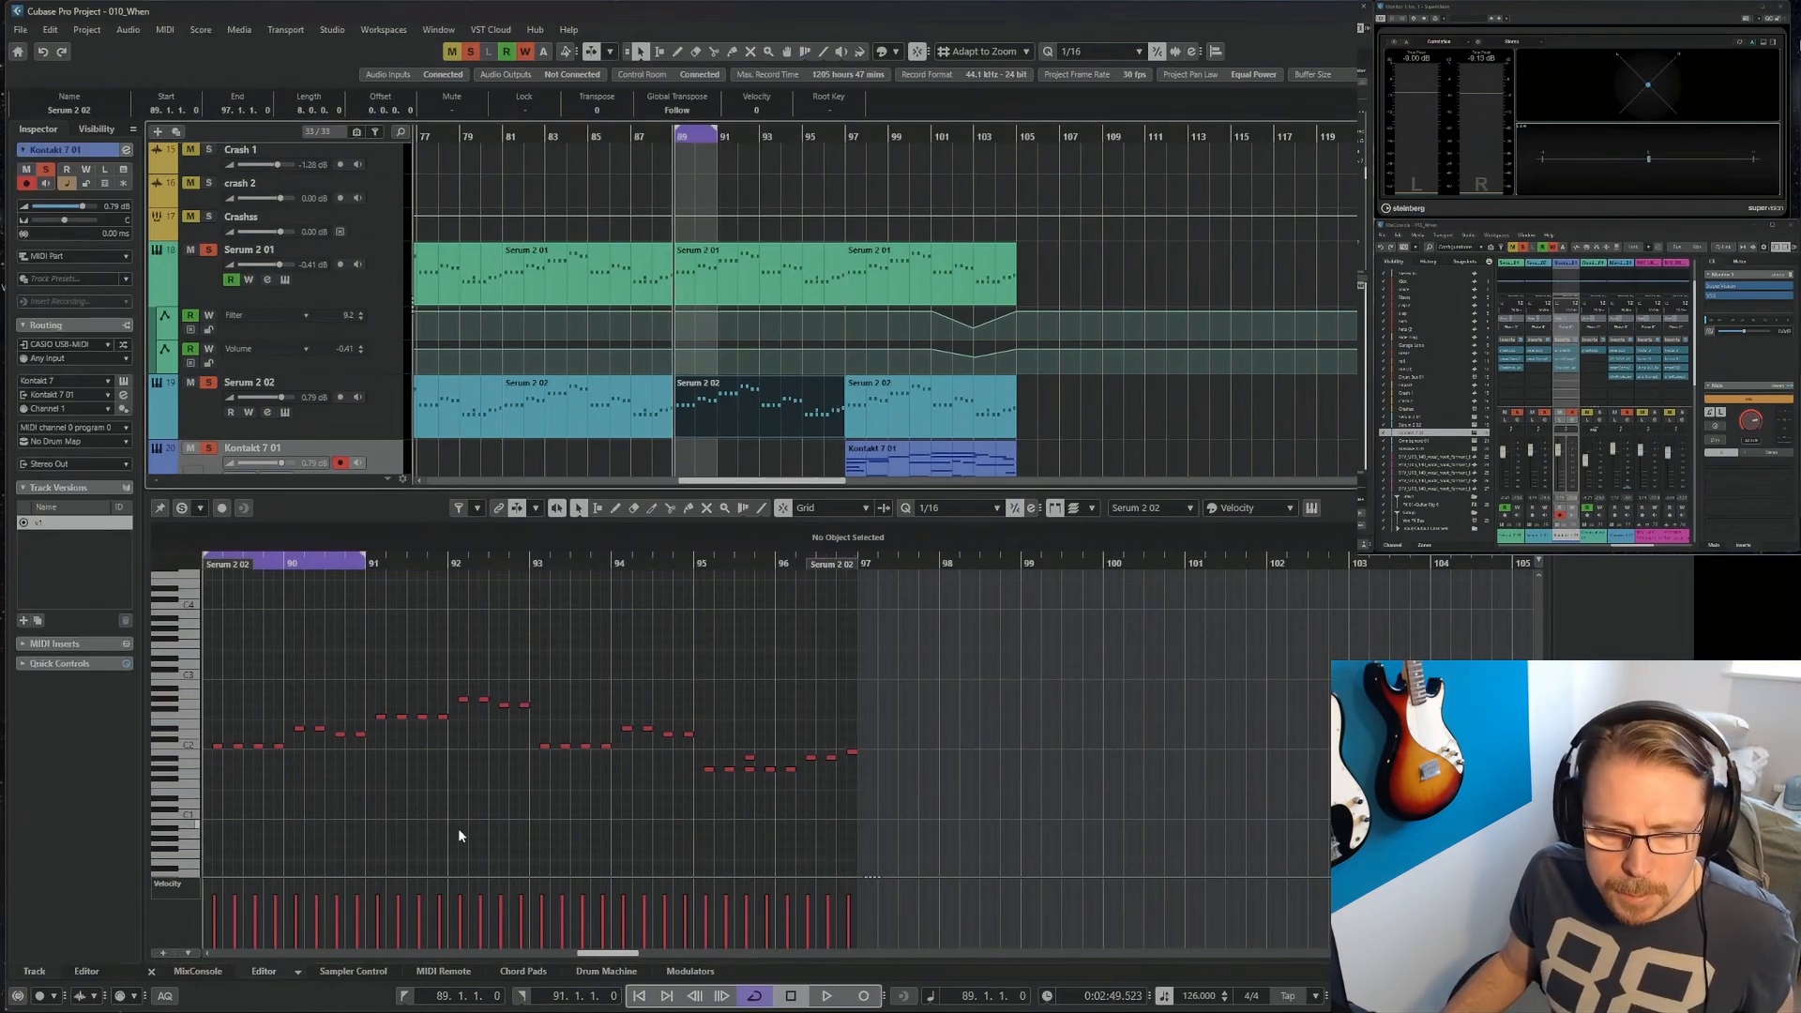
{"action": "left_click", "coordinate": [151, 973]}
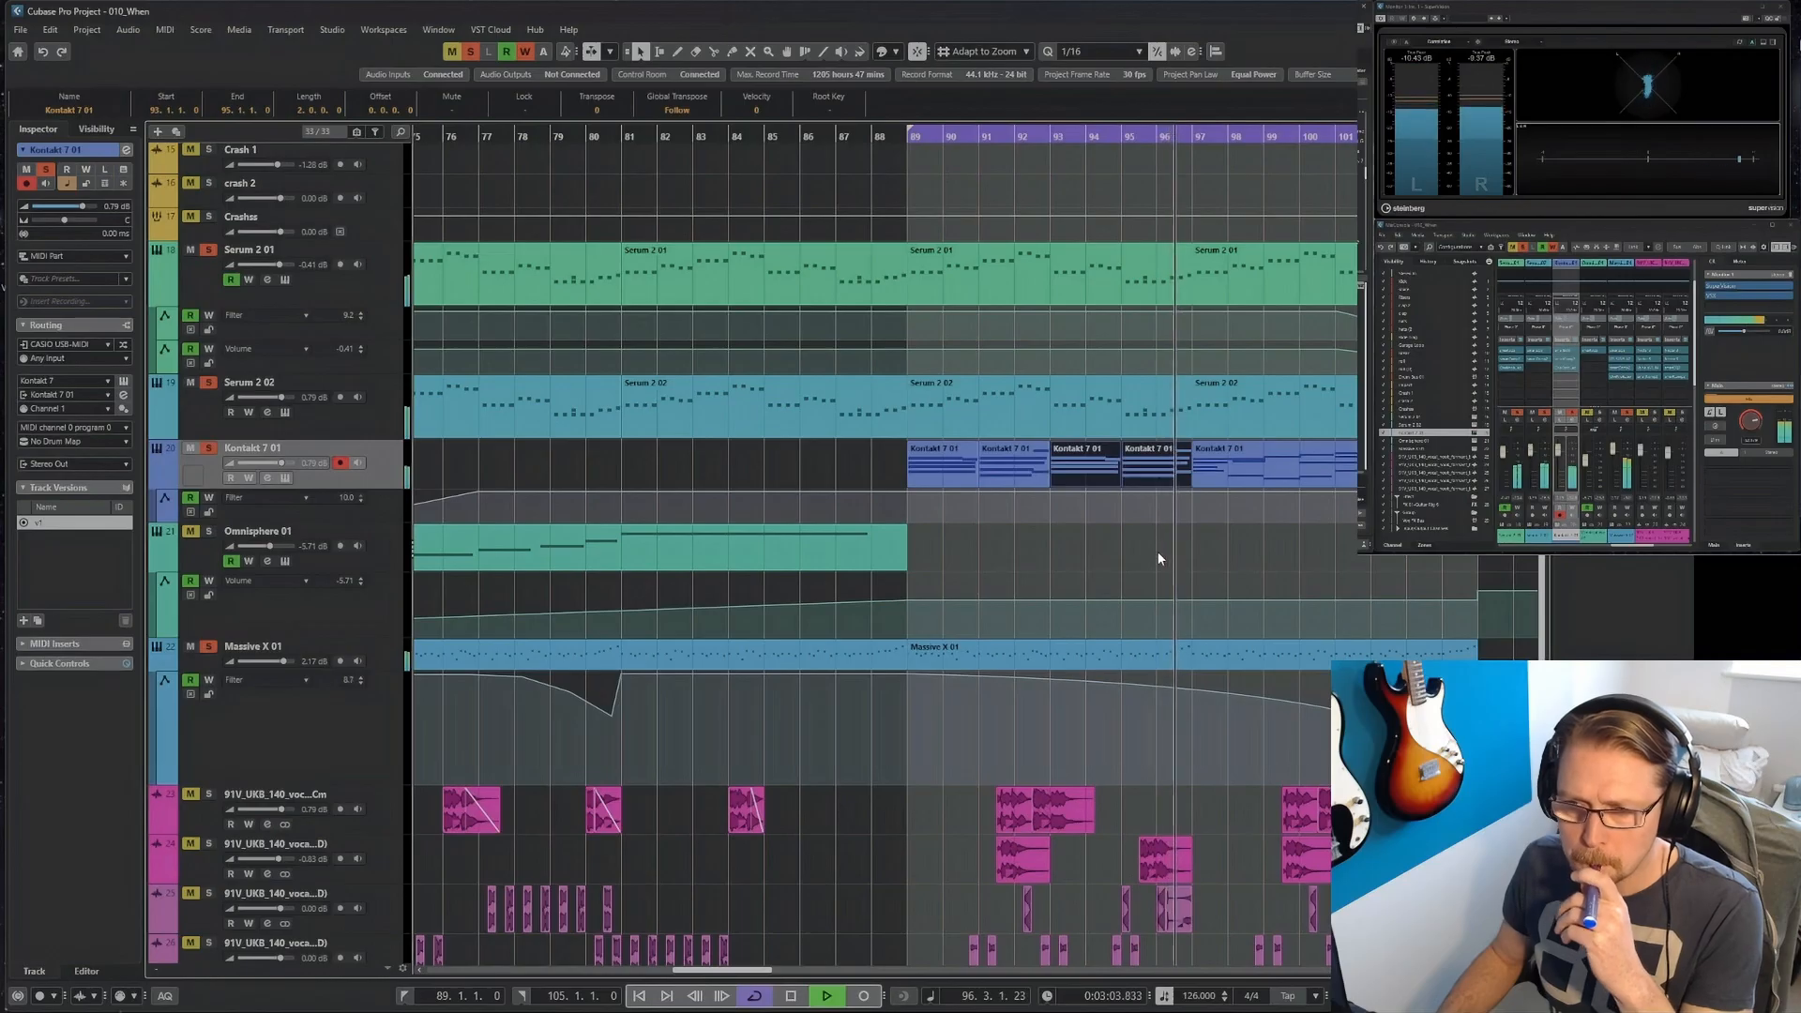
Glue the Serum 2 02 parts starting at bars 89 and 97 into one part ending at bar 105.
{"action": "left_click", "coordinate": [1023, 561]}
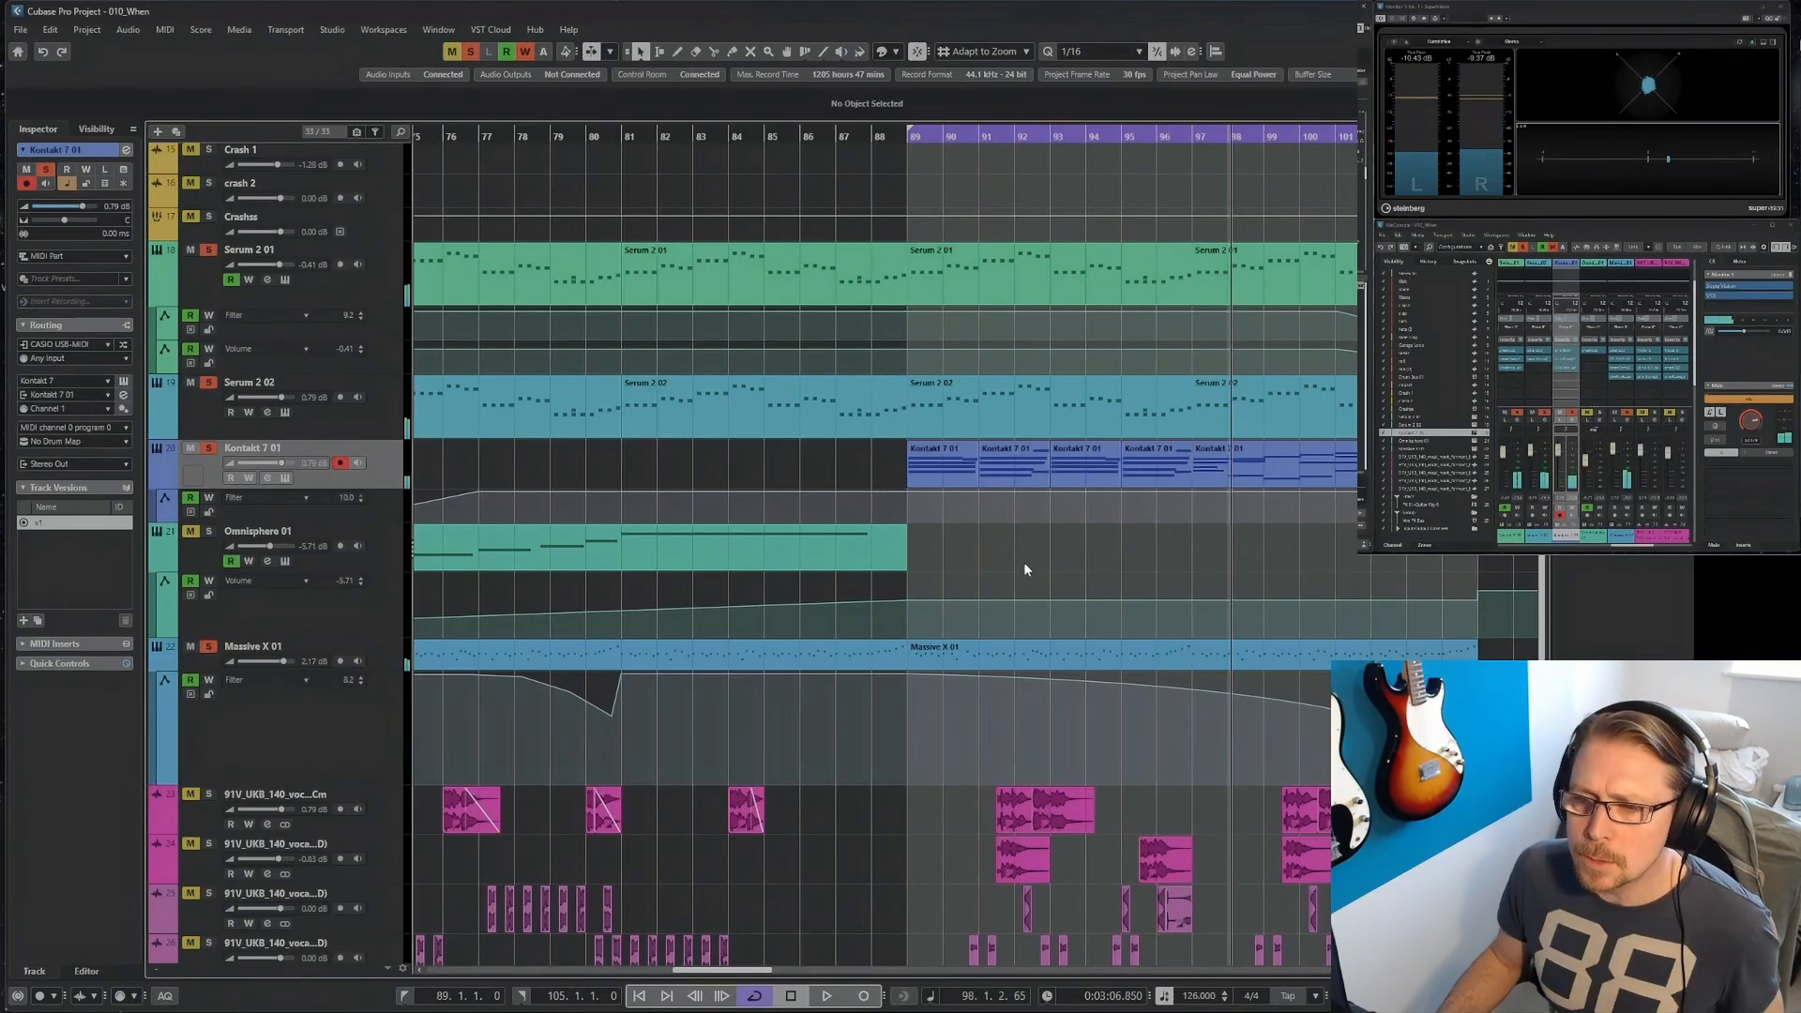
{"action": "left_click", "coordinate": [1062, 402]}
{"action": "left_click", "coordinate": [1282, 403], "text": "shift"}
{"action": "right_click", "coordinate": [1172, 591]}
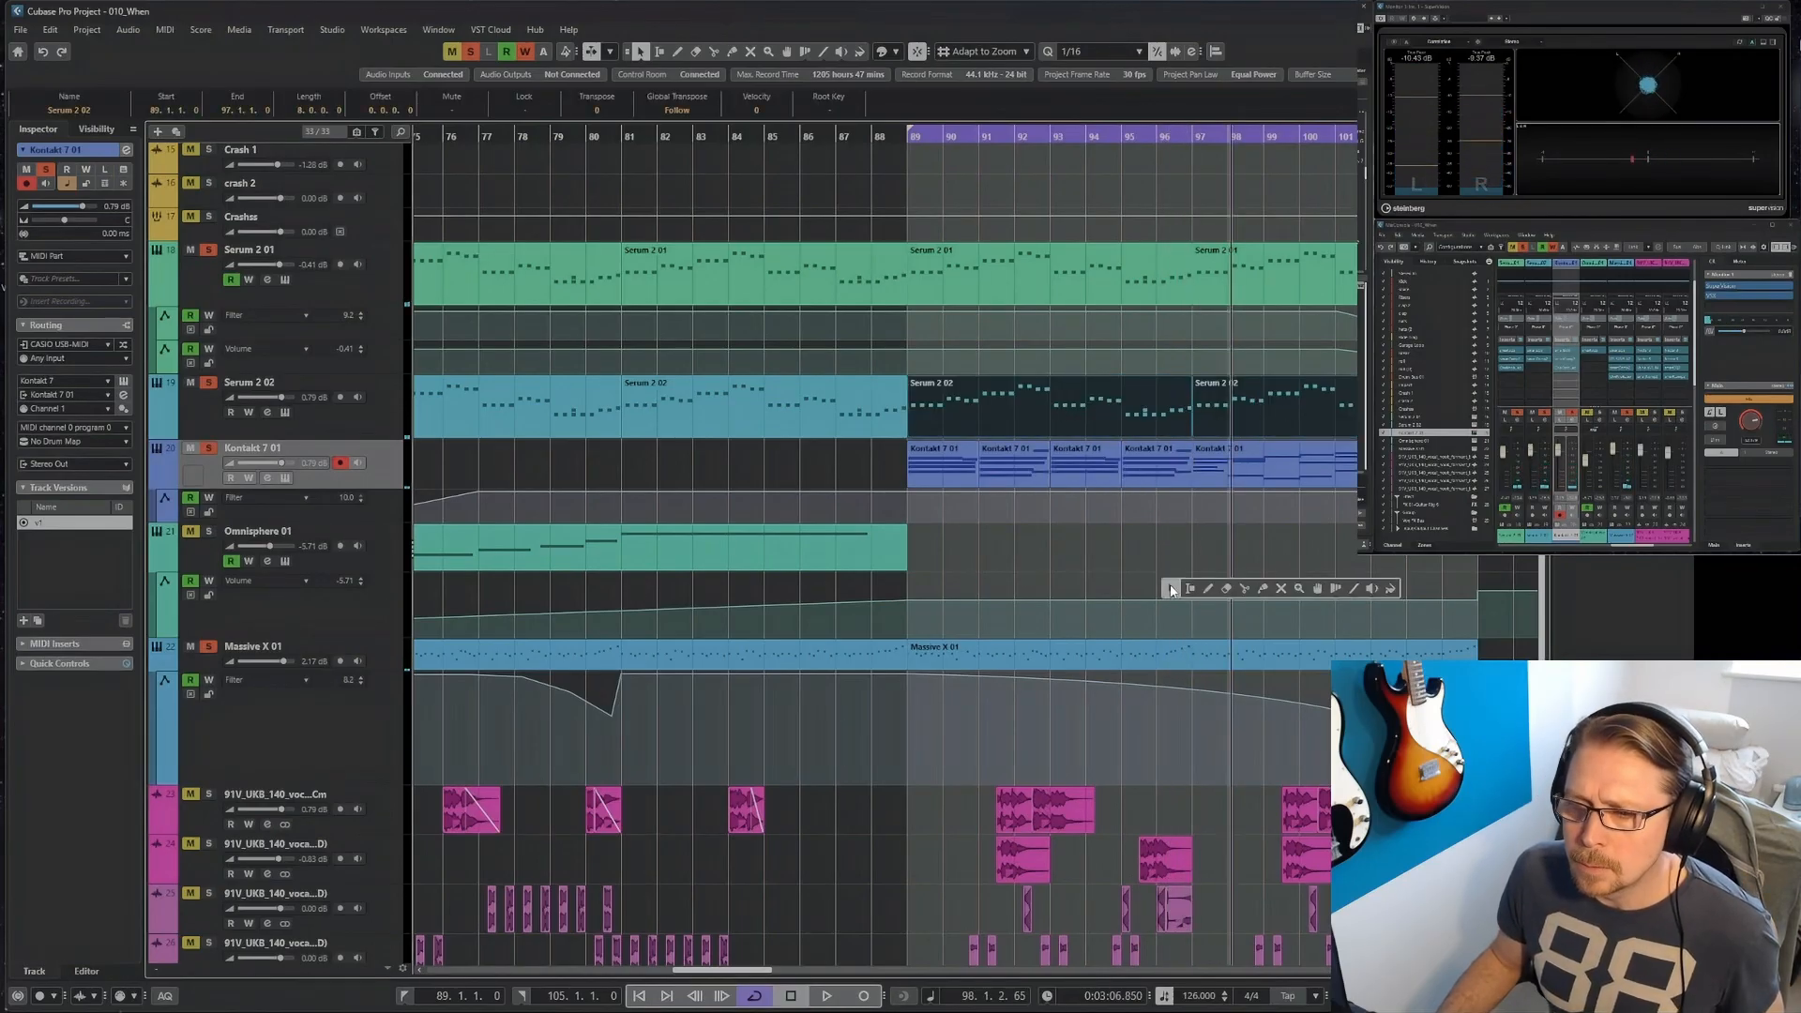
Transpose the low repeated Serum 2 02 notes at bar 95 up one octave and play the passage from bar 89.
{"action": "double_click", "coordinate": [1138, 405]}
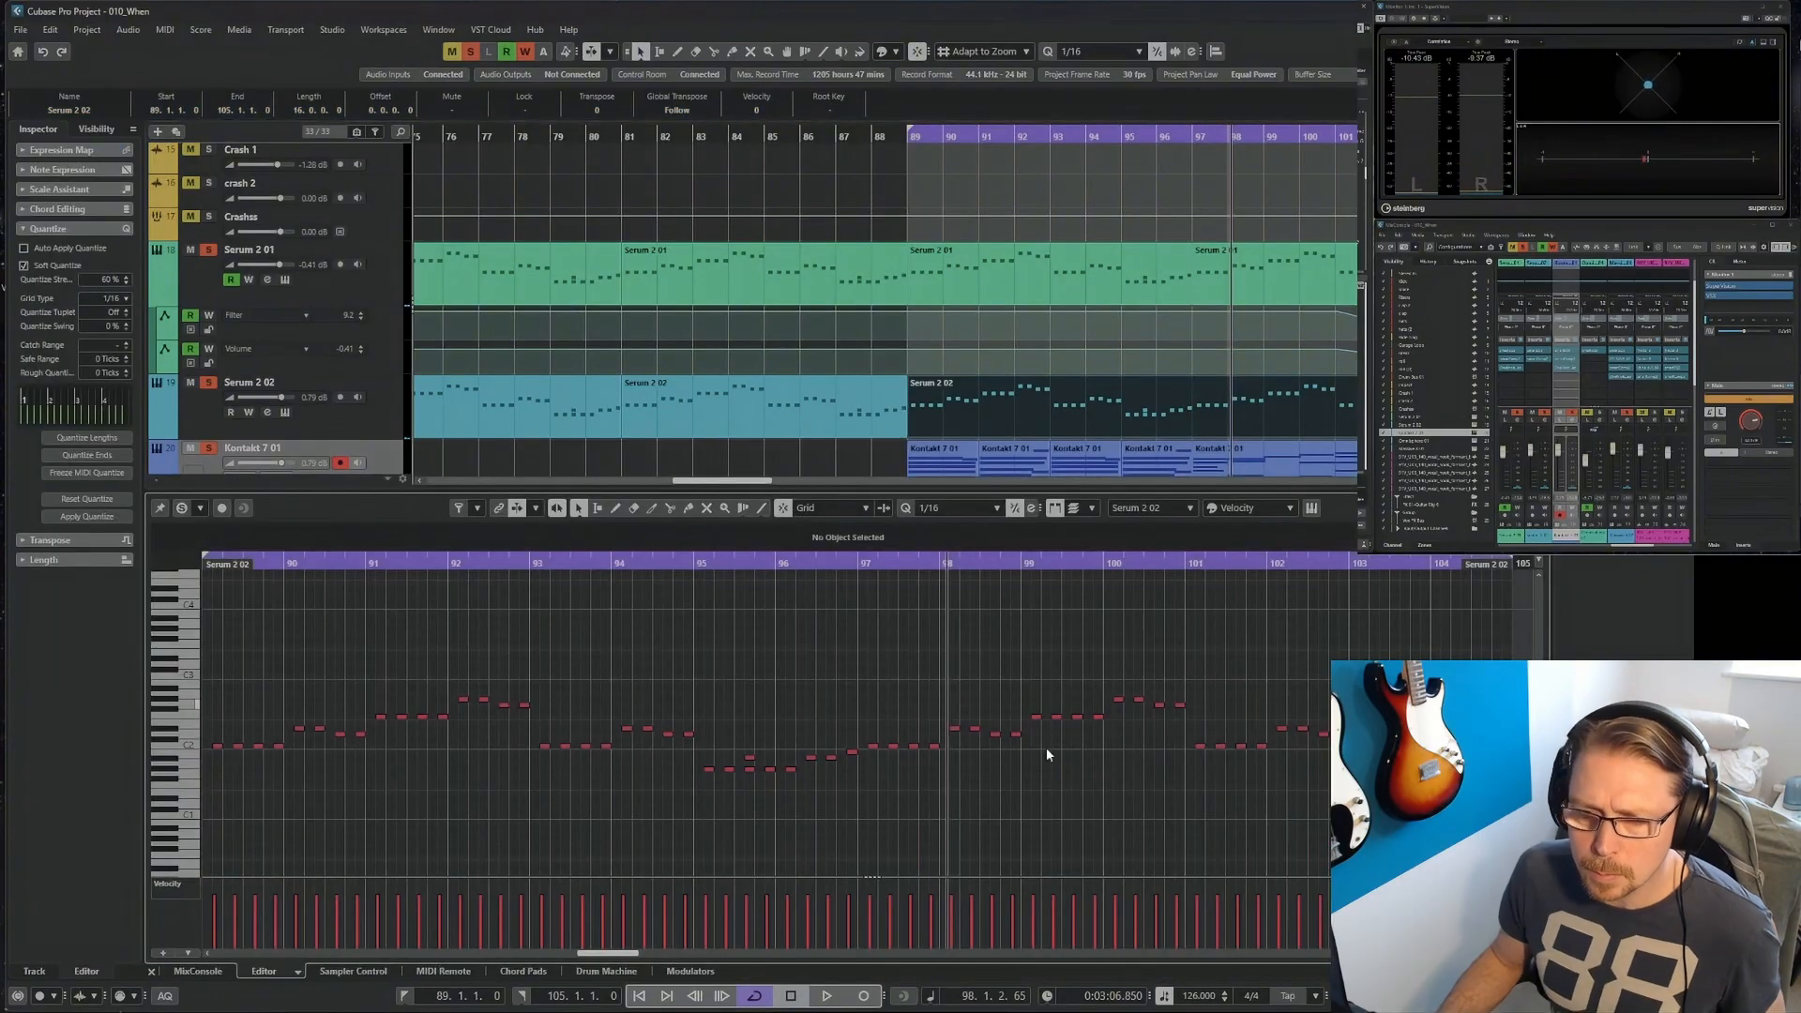
{"action": "left_click", "coordinate": [165, 771], "text": "ctrl"}
{"action": "key", "text": "shift+Up"}
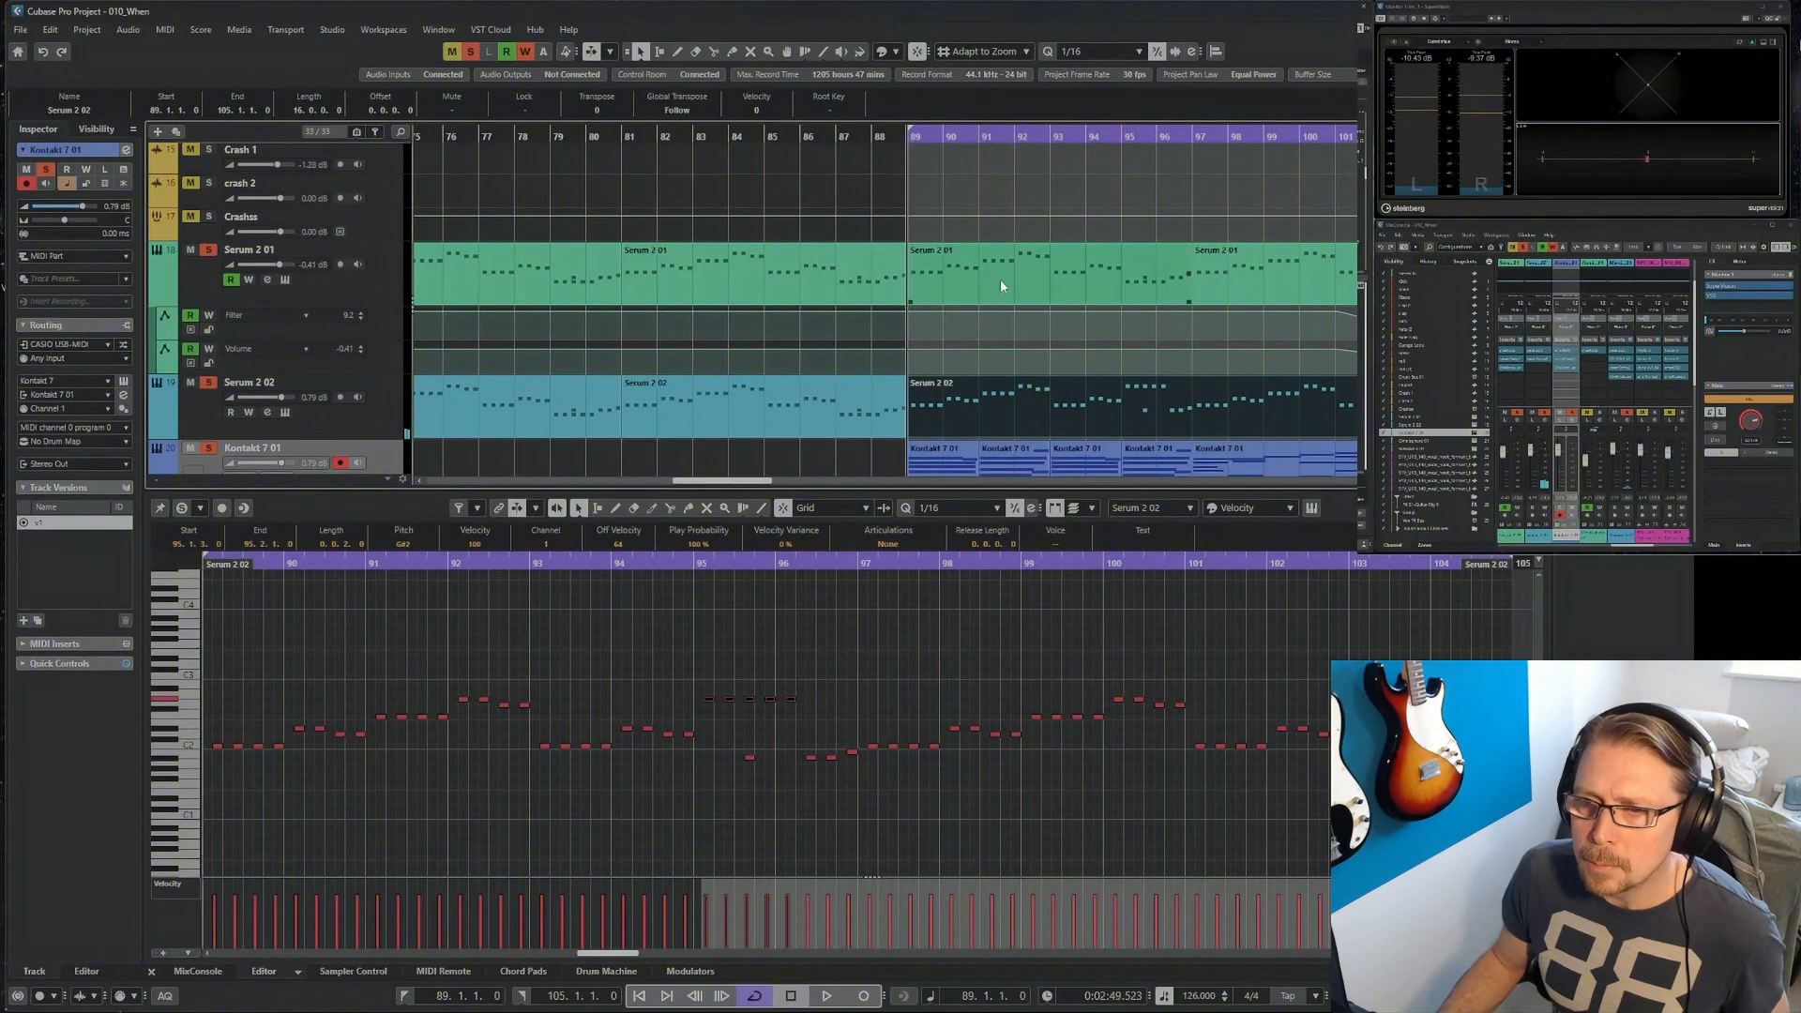
{"action": "key", "text": "space"}
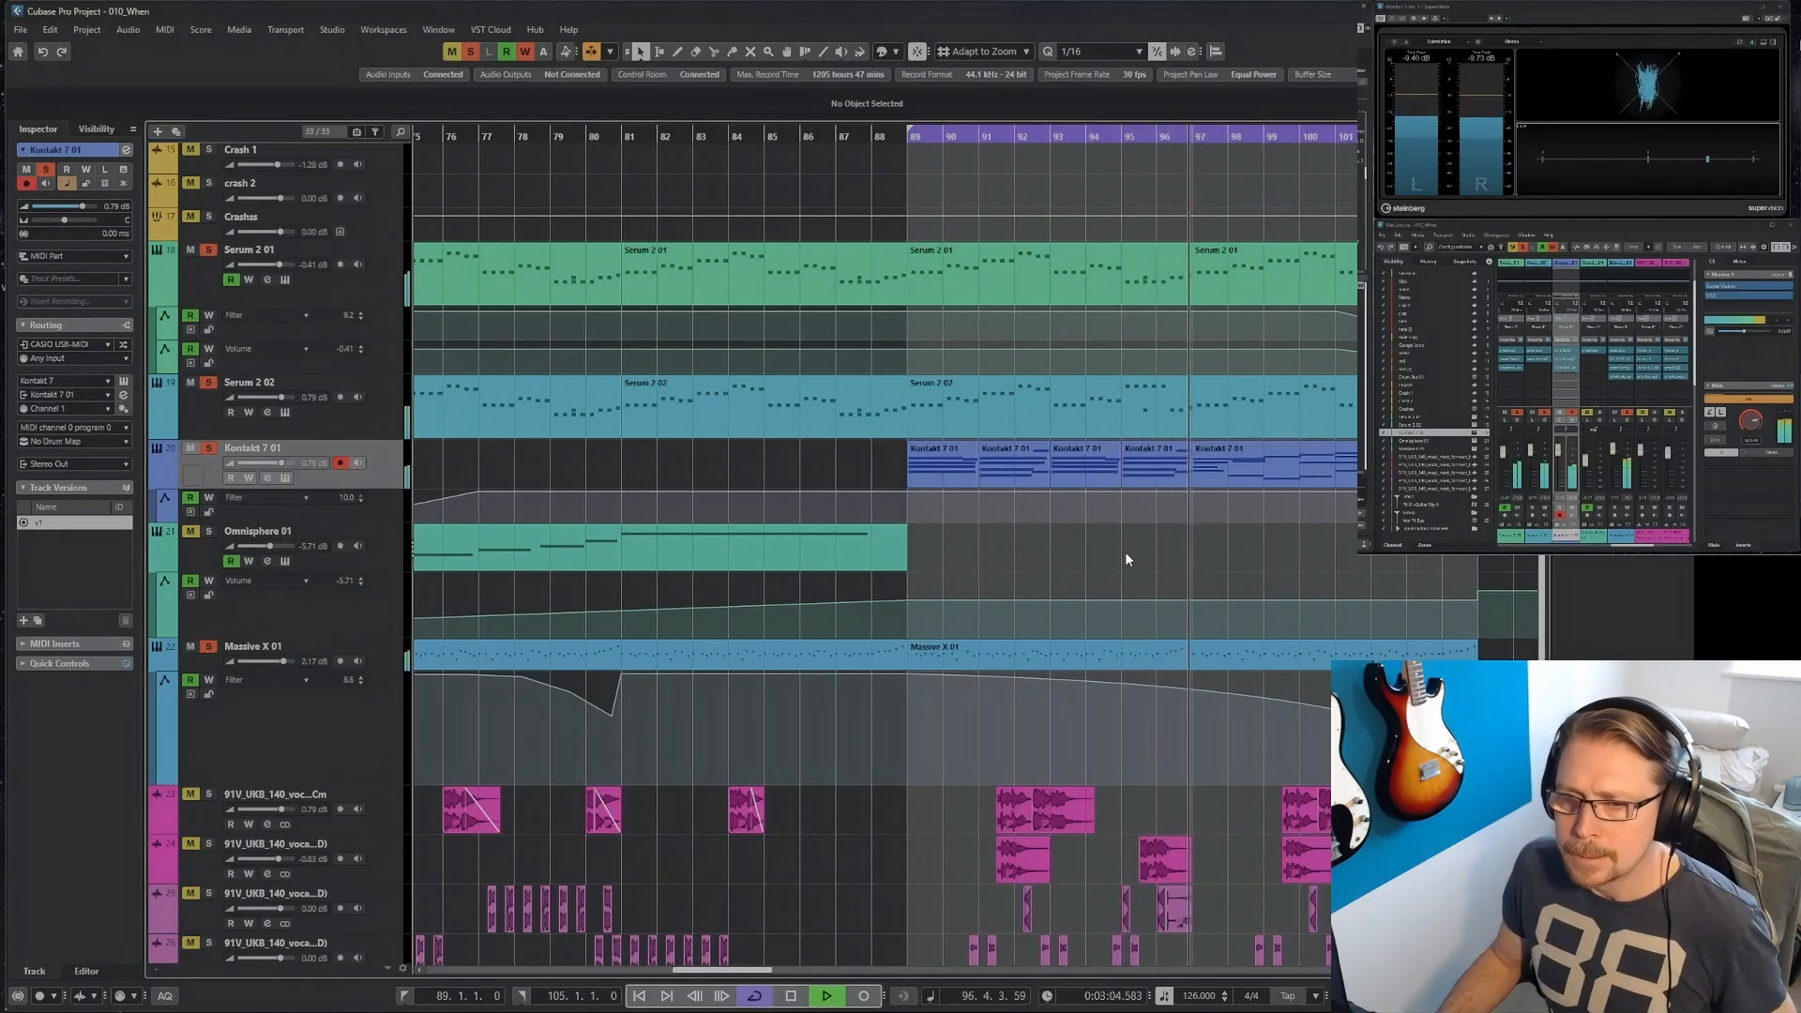
Loop bars 101 to 105 and shorten the Kontakt 7 note held from bar 100 so it ends at bar 101.
{"action": "key", "text": "KP_1"}
{"action": "left_click", "coordinate": [1341, 139], "text": "ctrl"}
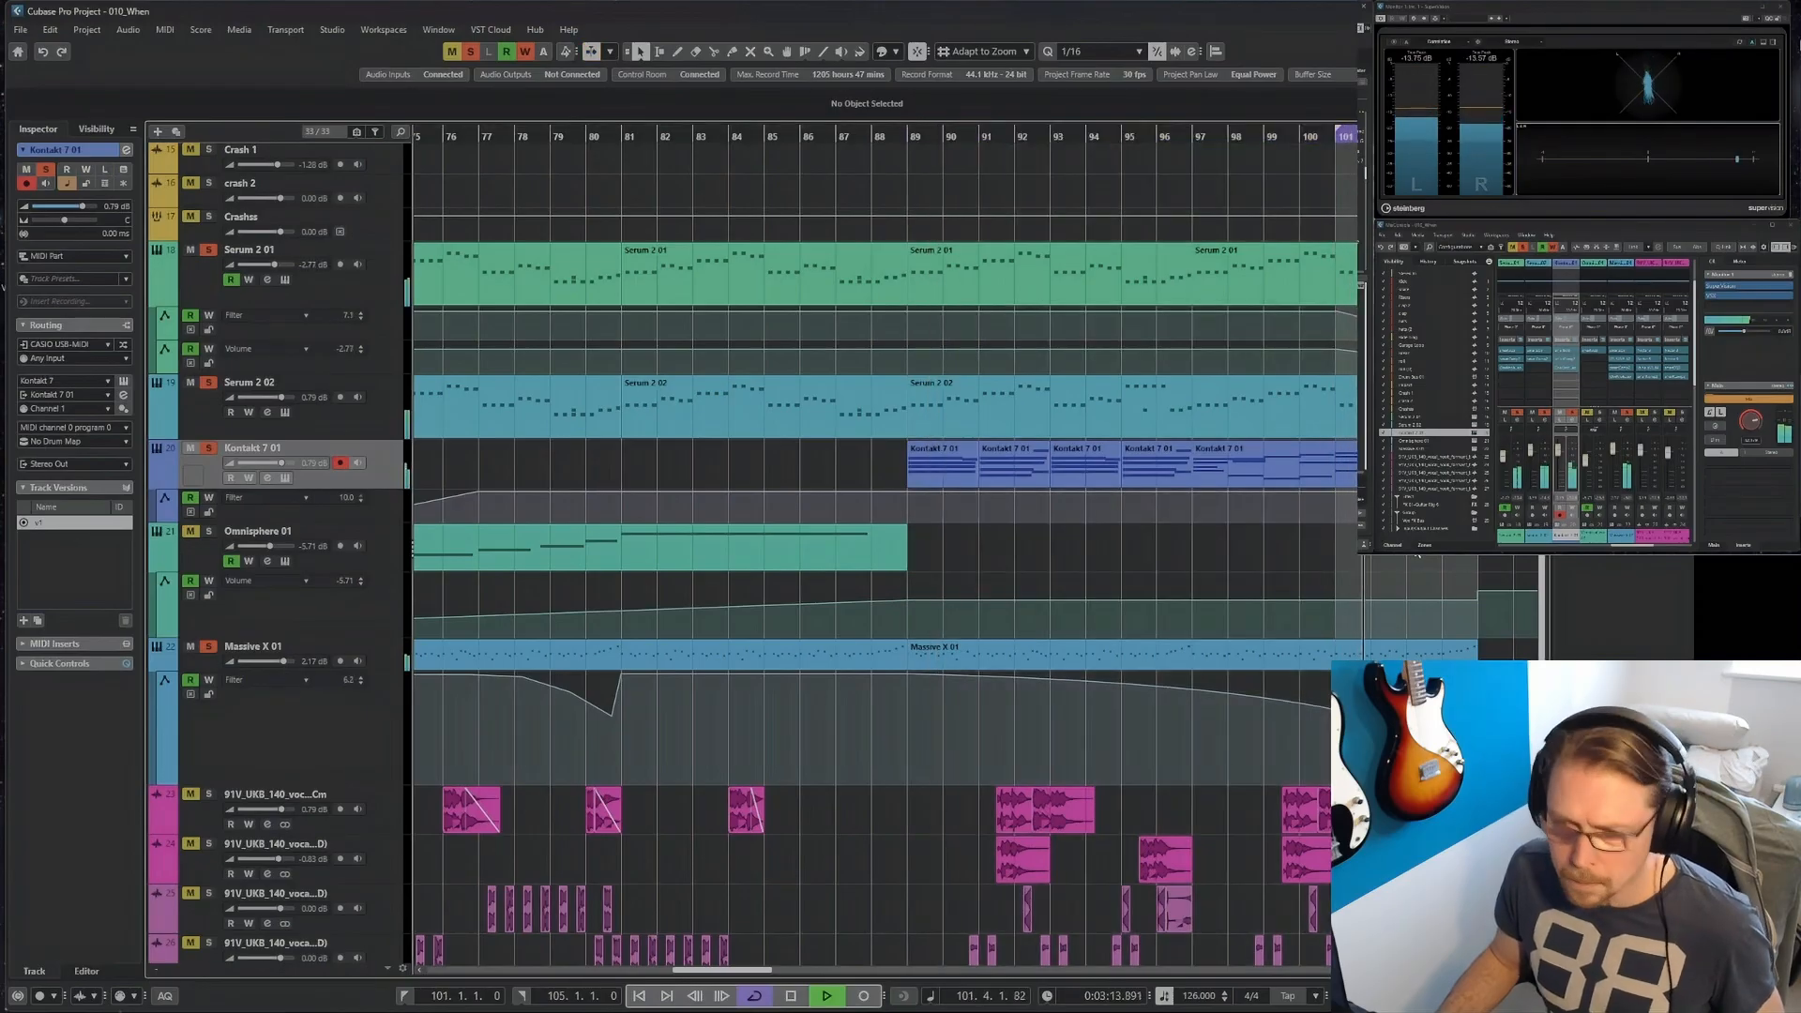
{"action": "key", "text": "h"}
{"action": "key", "text": "h"}
{"action": "key", "text": "h"}
{"action": "key", "text": "h"}
{"action": "double_click", "coordinate": [959, 467]}
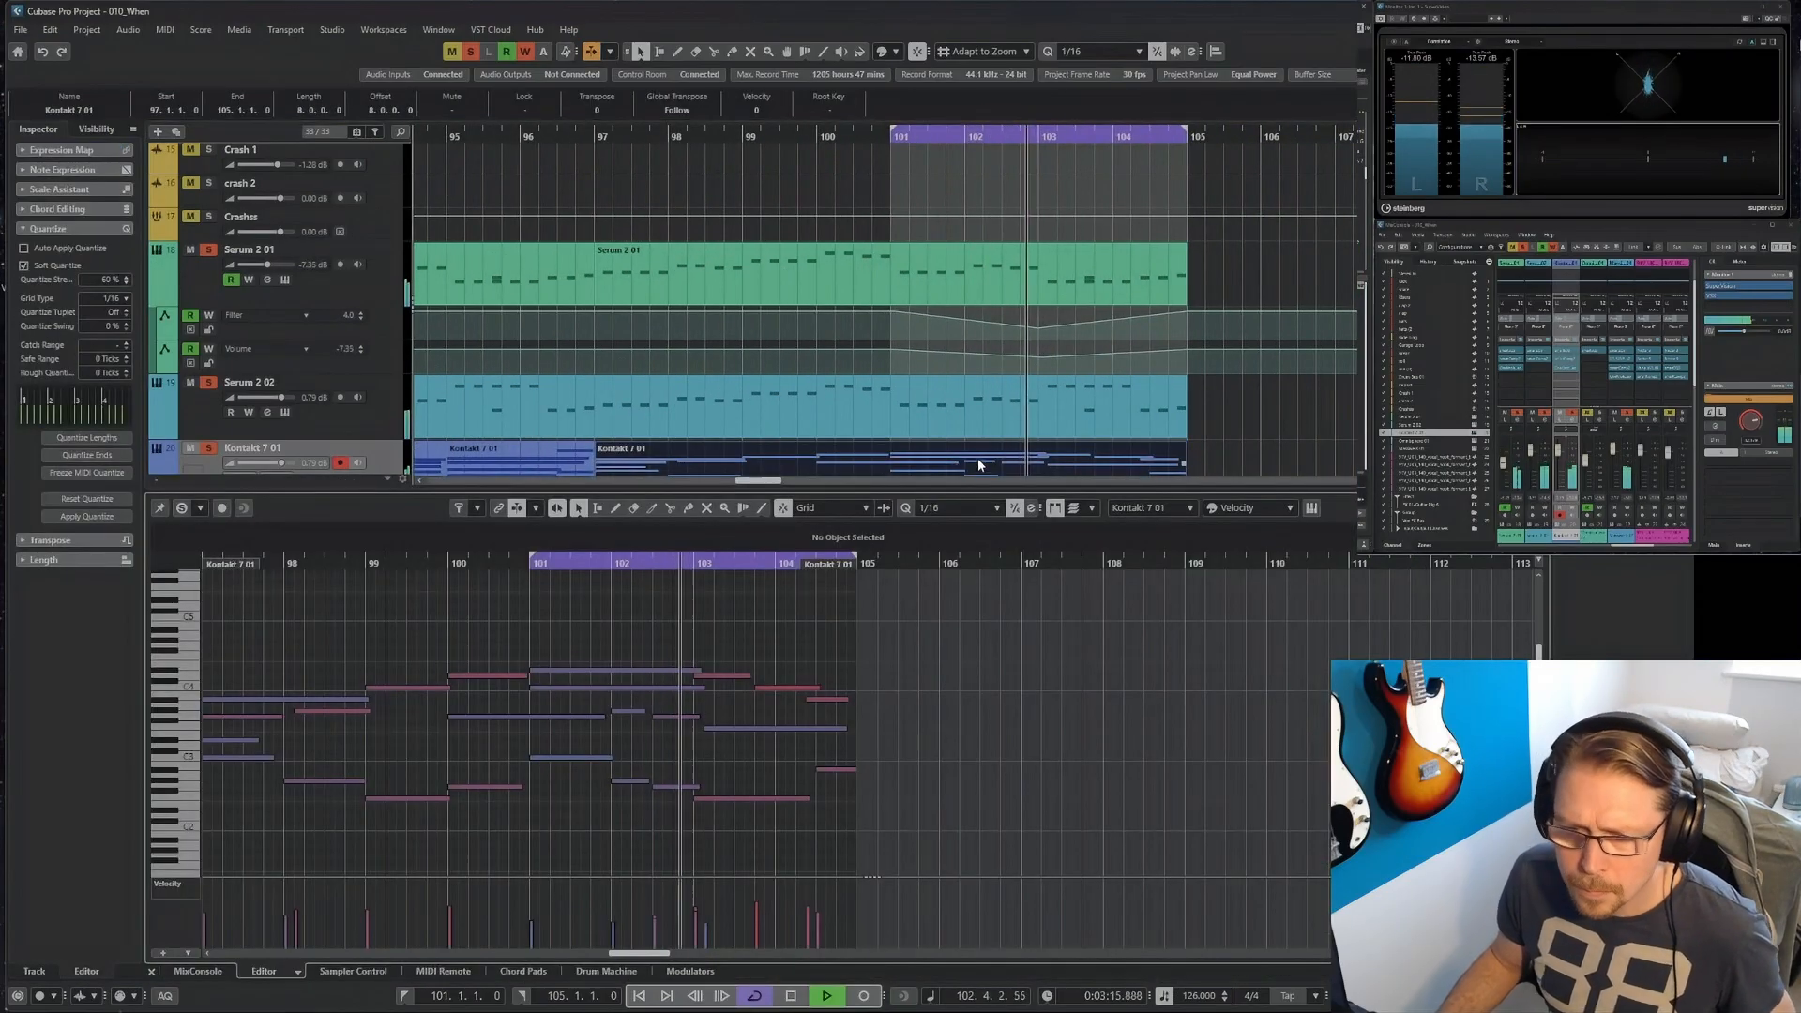
{"action": "left_click", "coordinate": [569, 690]}
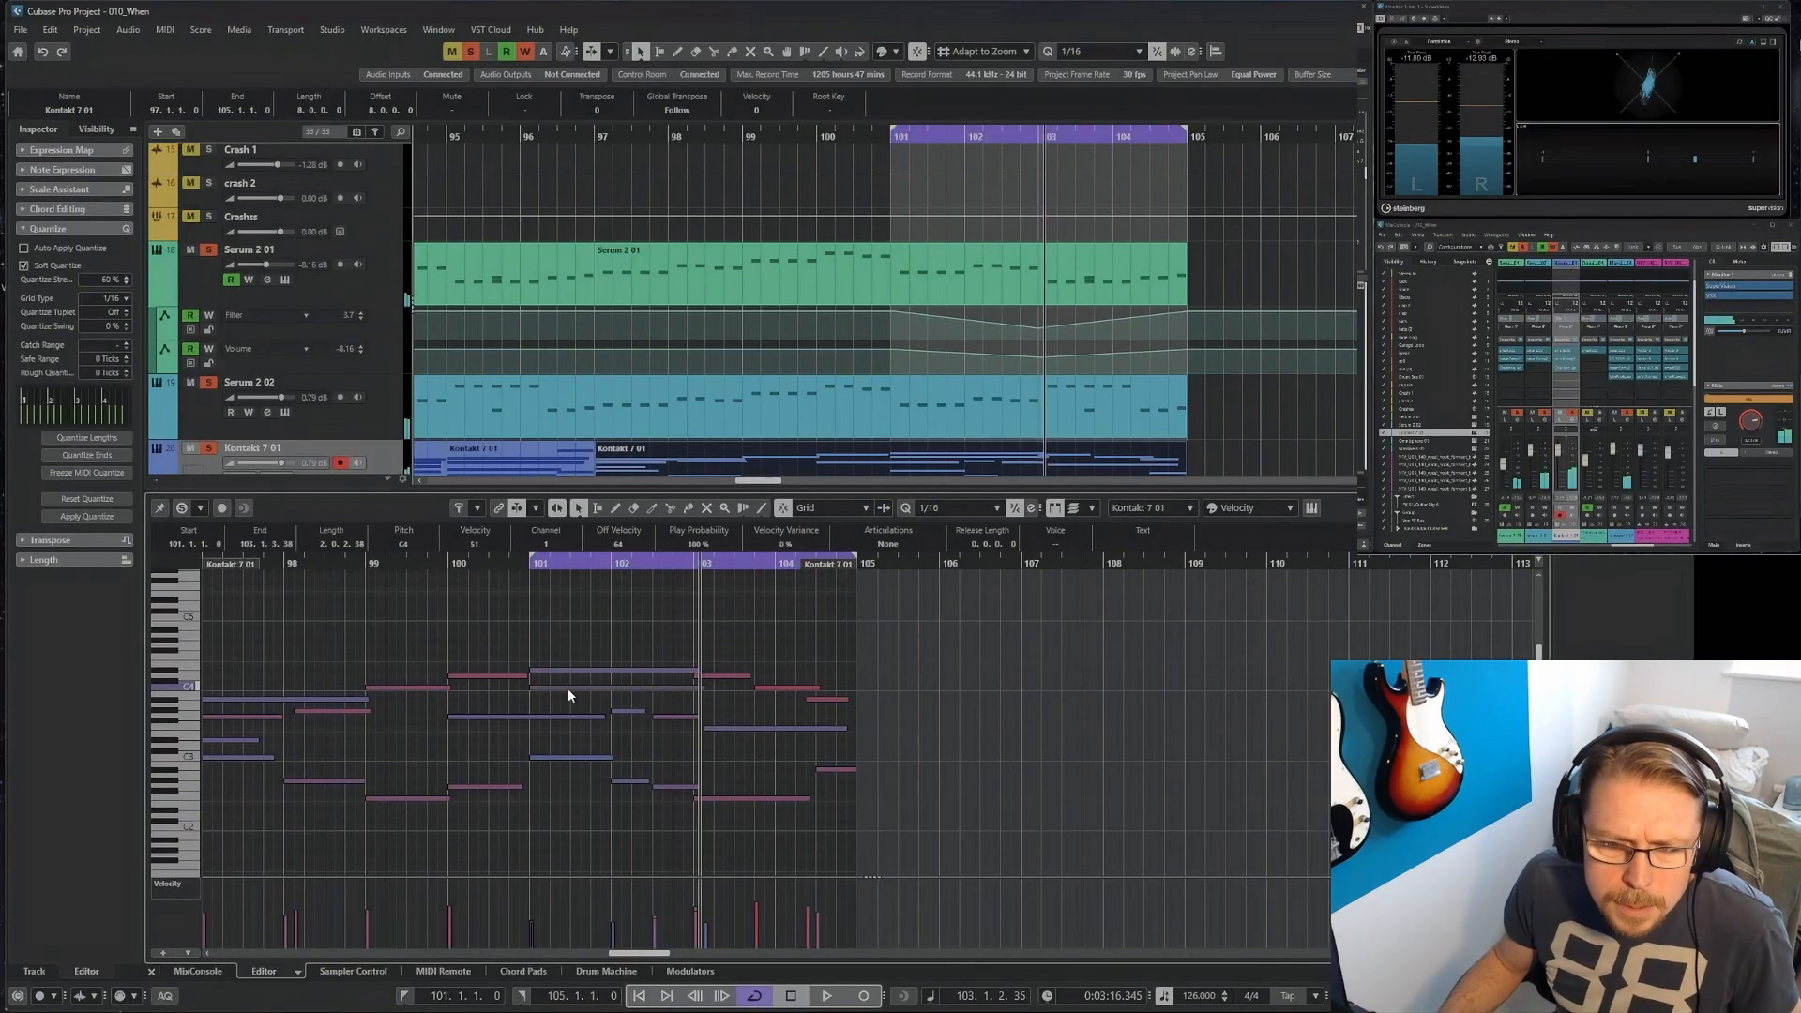
{"action": "left_click_drag", "start_coordinate": [566, 695], "coordinate": [567, 677]}
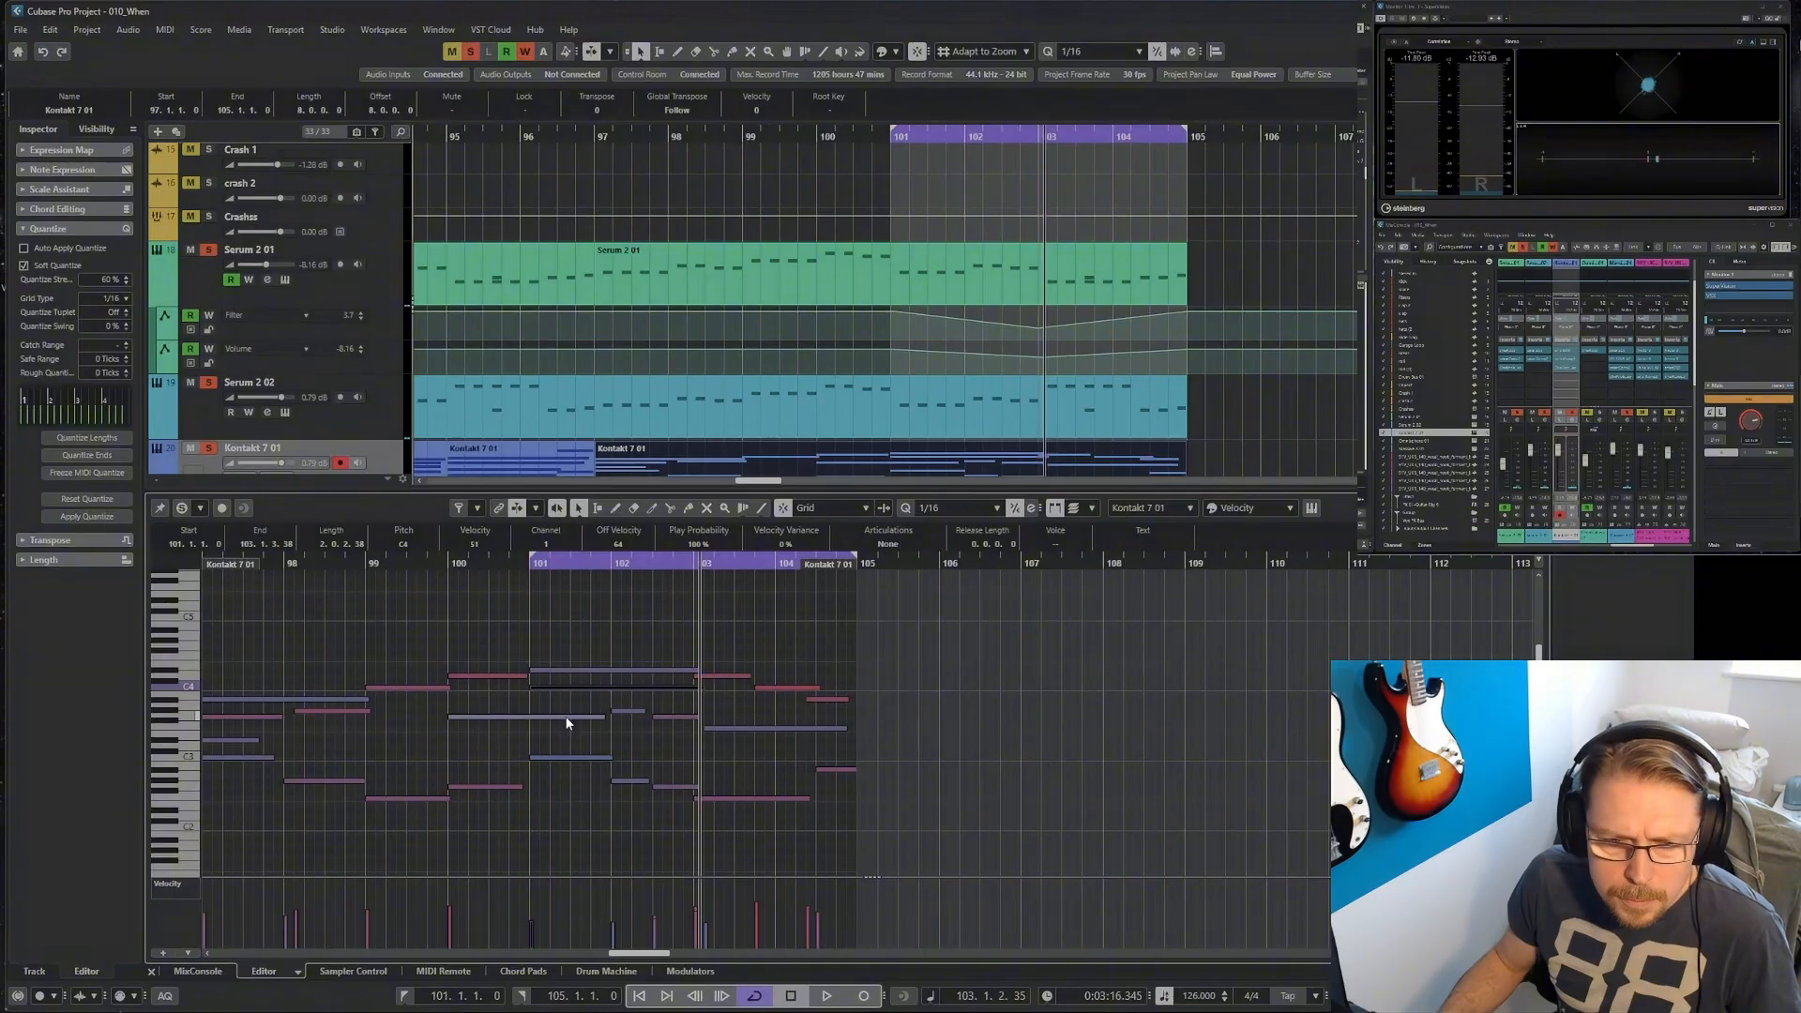
{"action": "left_click_drag", "start_coordinate": [600, 719], "coordinate": [531, 731]}
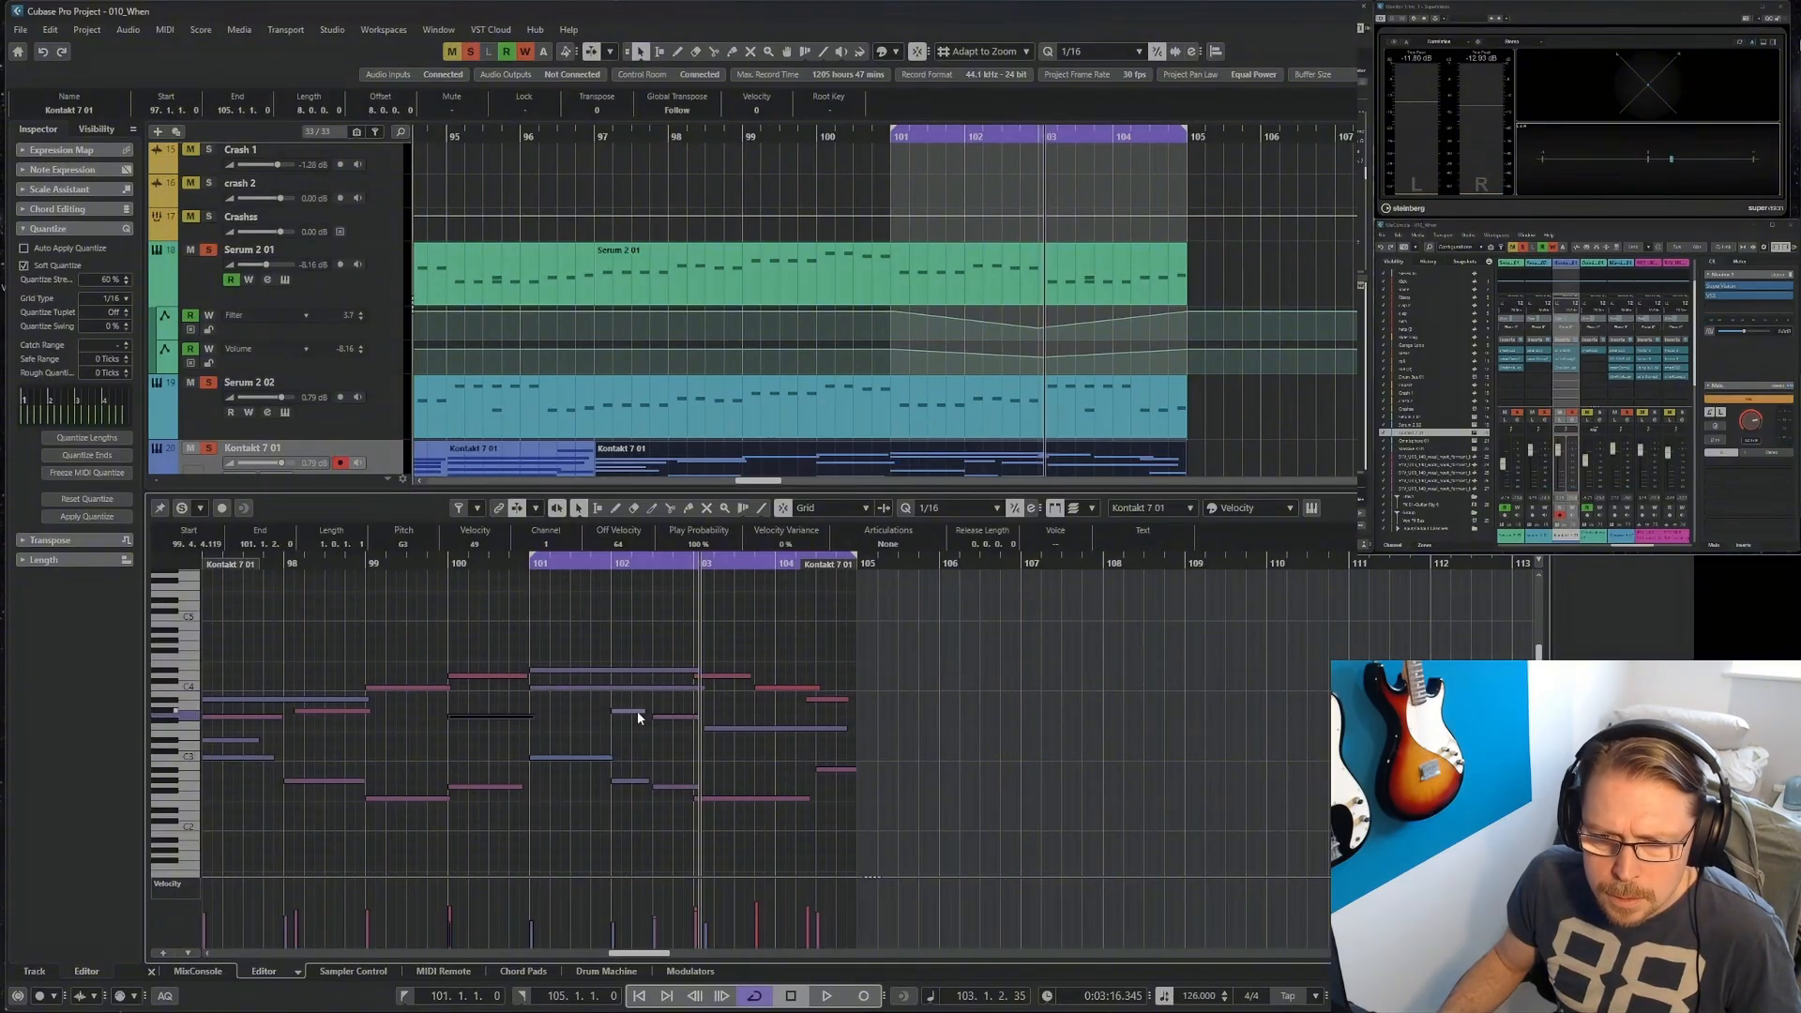
{"action": "left_click", "coordinate": [642, 779]}
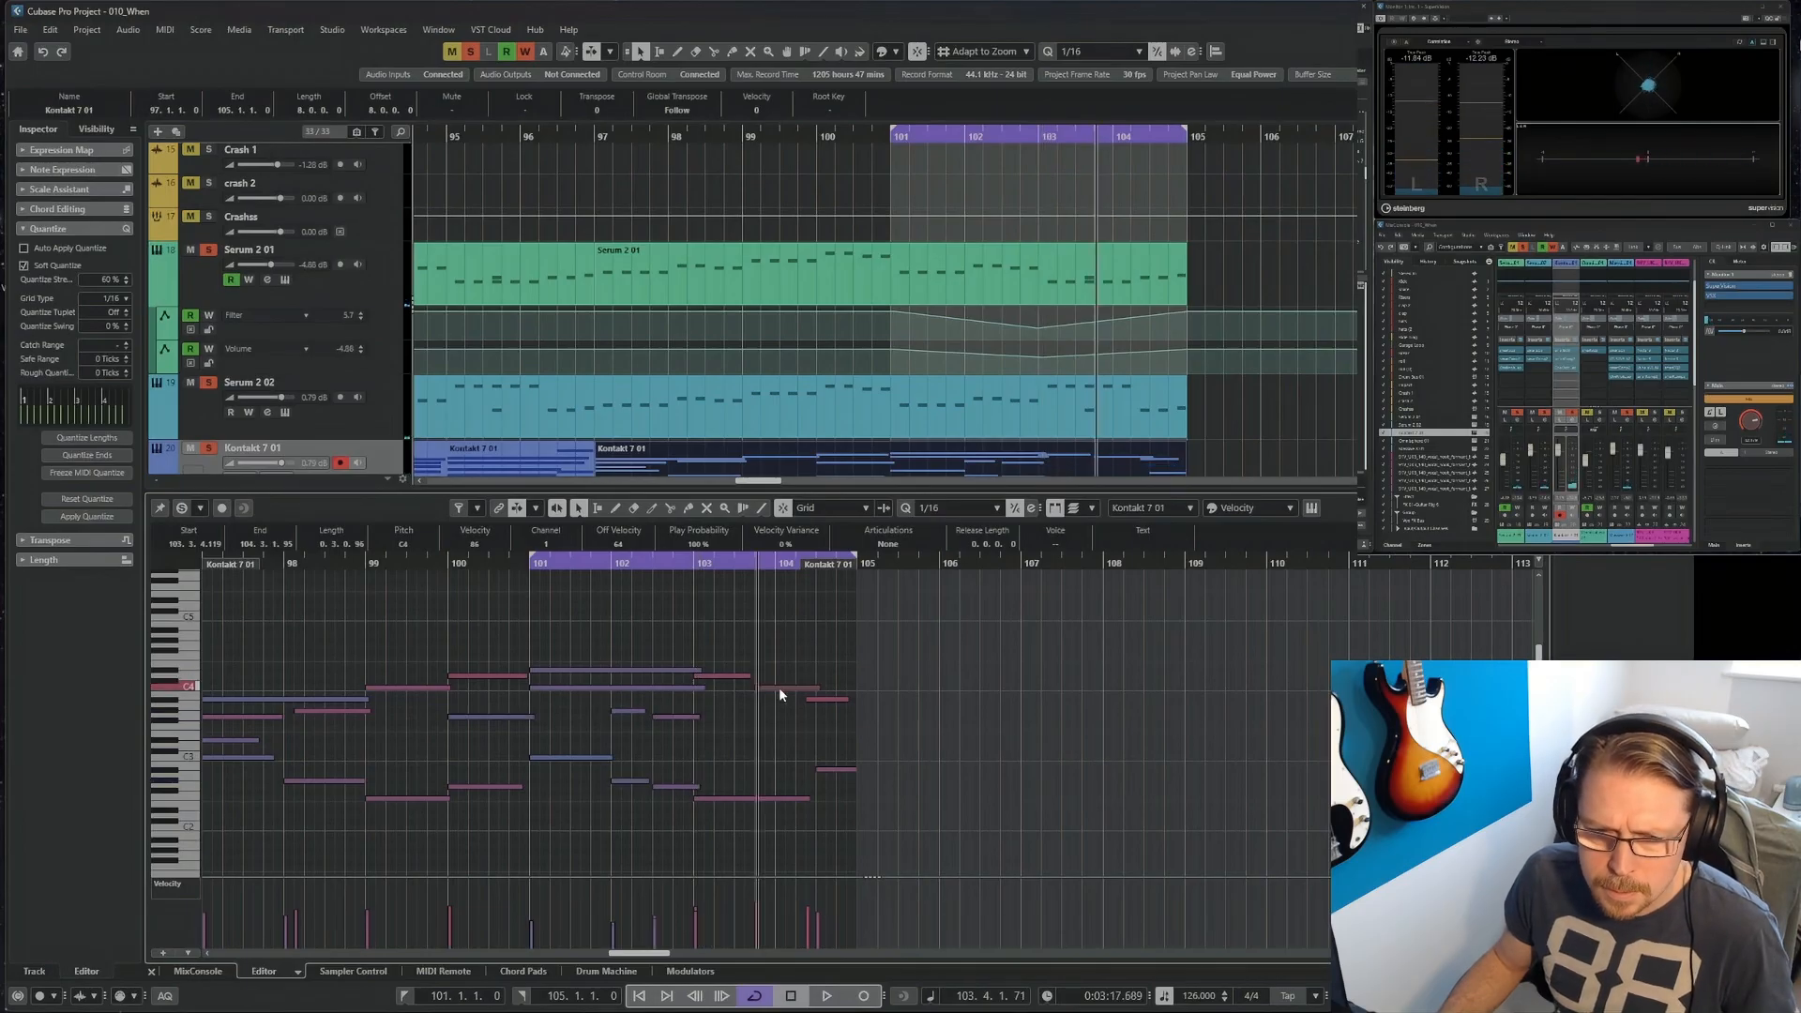
Delete the Kontakt 7 notes starting at bar 103 and trim the preceding notes to end just before bar 103.
{"action": "left_click", "coordinate": [733, 676]}
{"action": "key", "text": "Delete"}
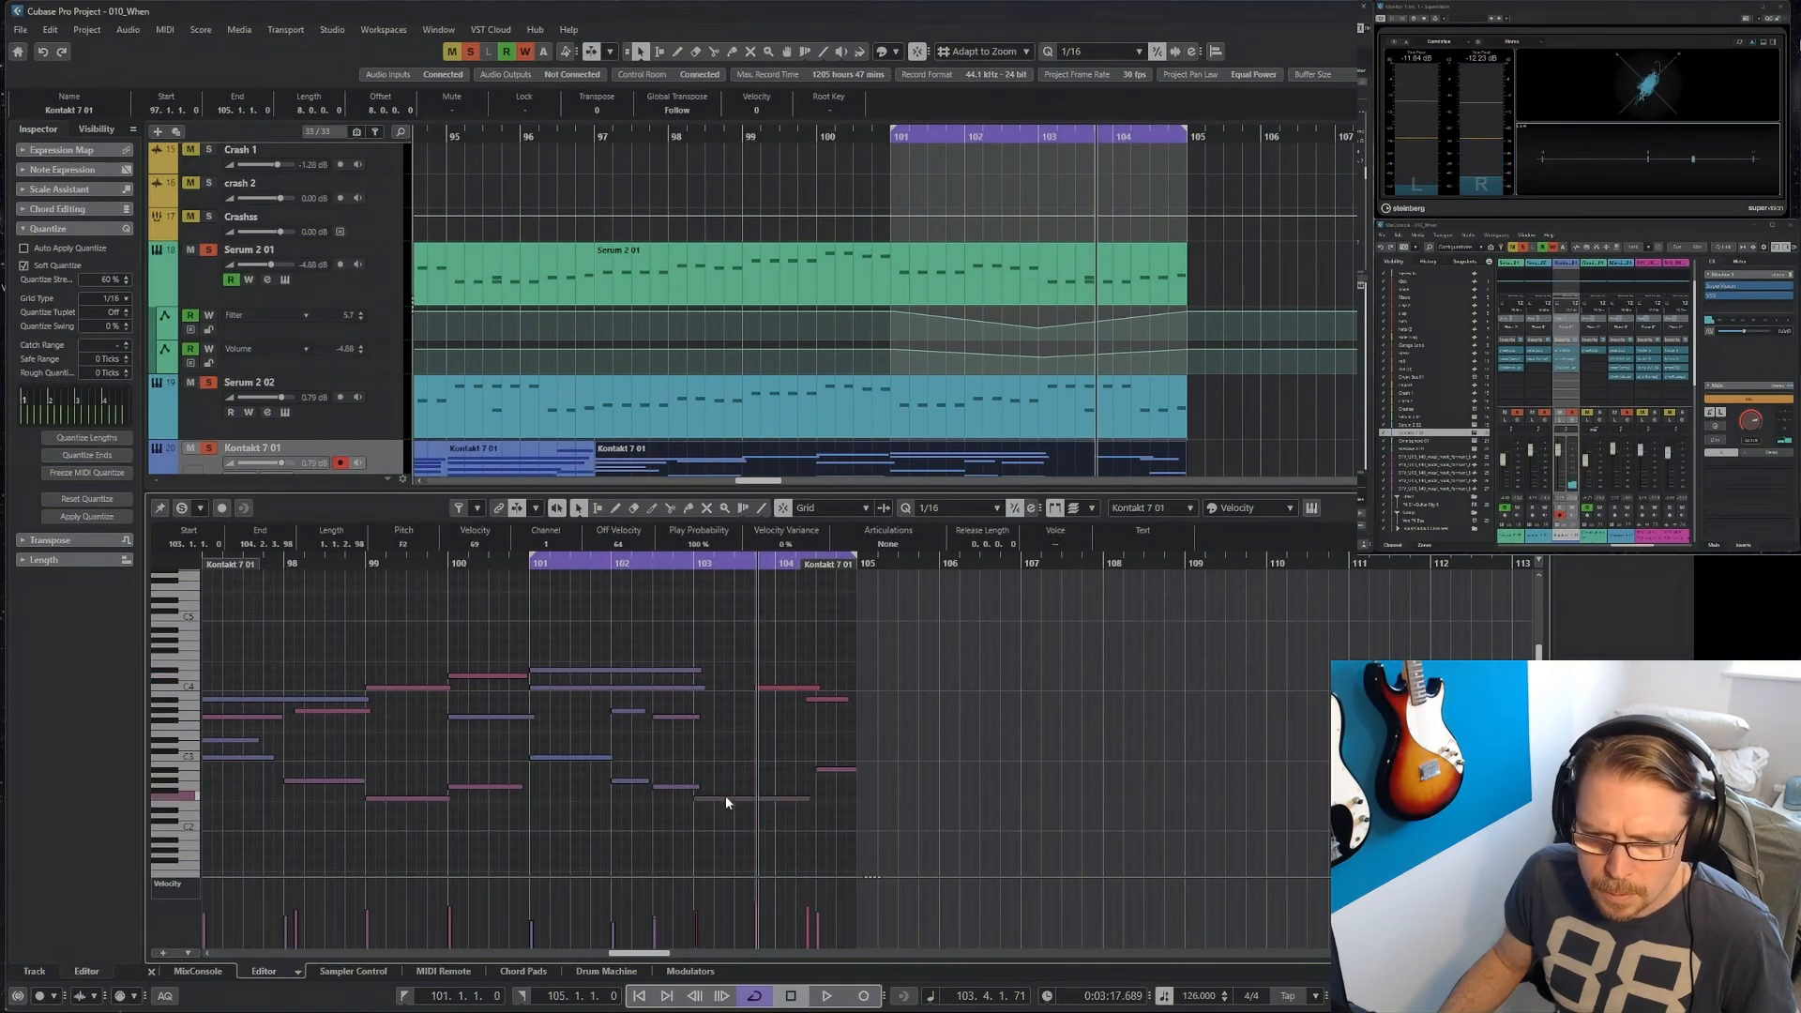
{"action": "key", "text": "Delete"}
{"action": "left_click_drag", "start_coordinate": [711, 658], "coordinate": [688, 788]}
{"action": "left_click", "coordinate": [701, 741]}
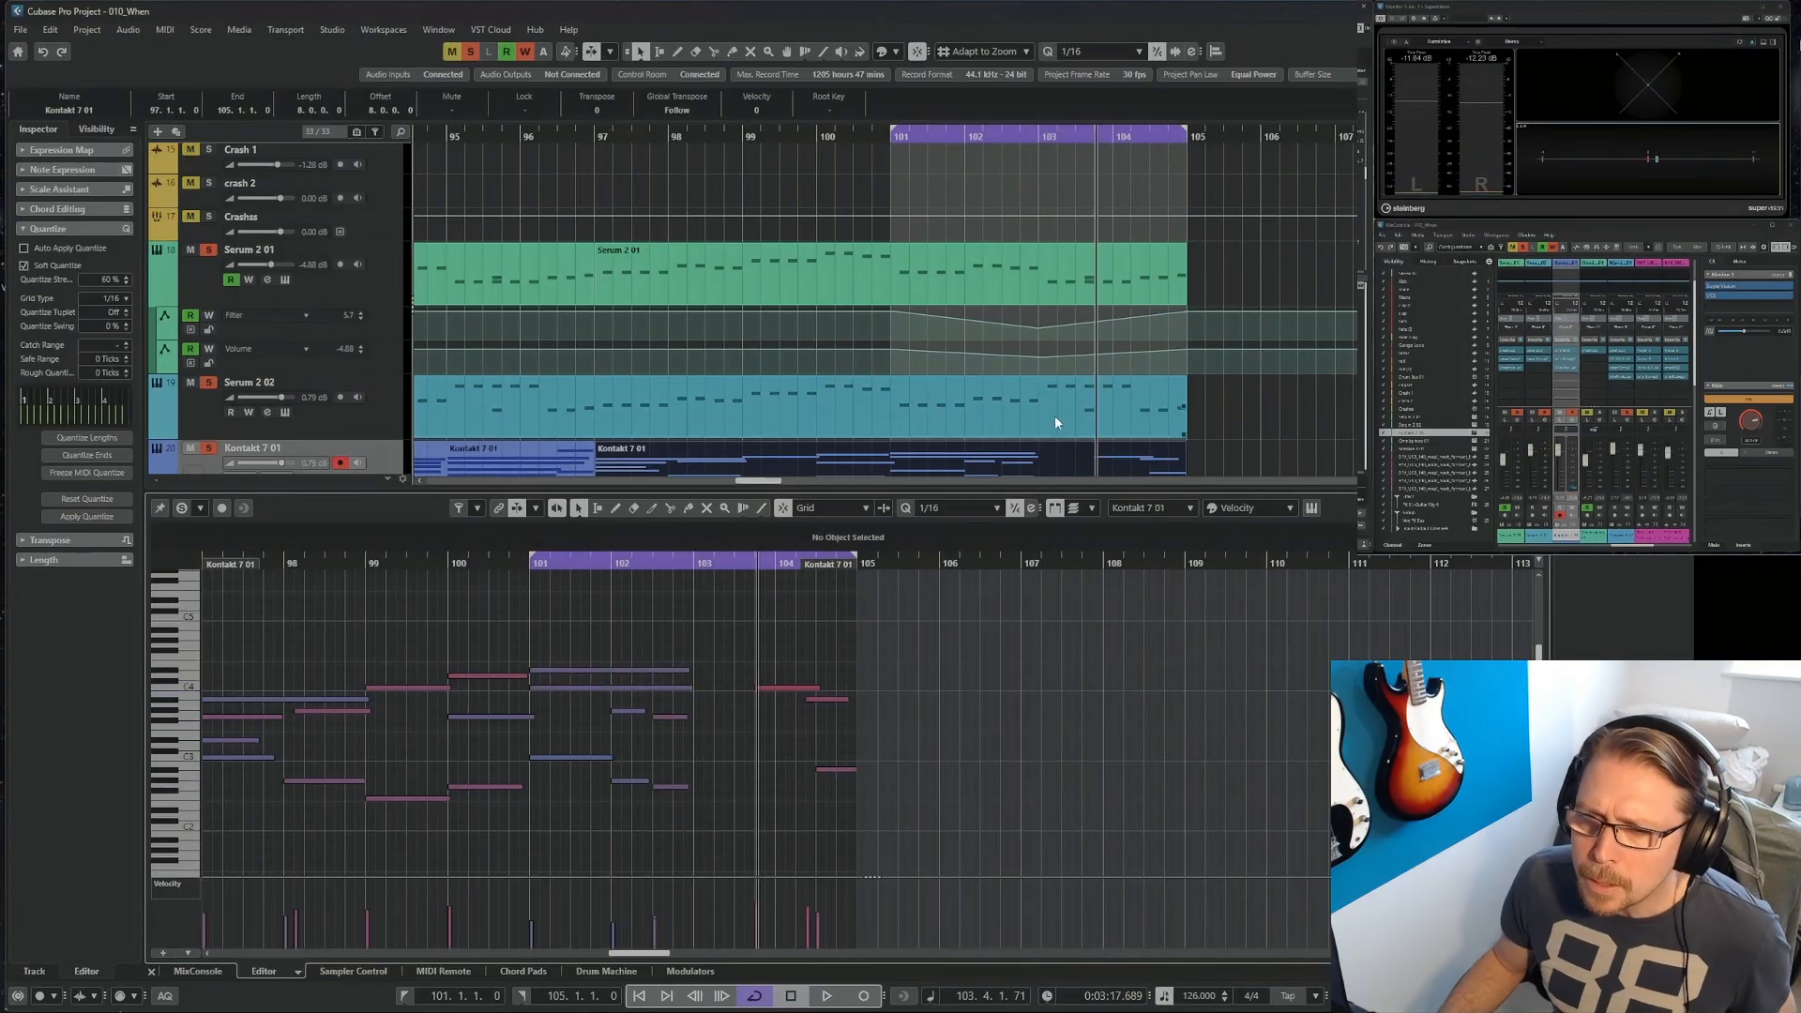
Close the note editor and record new Kontakt 7 notes from bar 103 within the bars 101 to 105 loop.
{"action": "left_click", "coordinate": [1078, 401]}
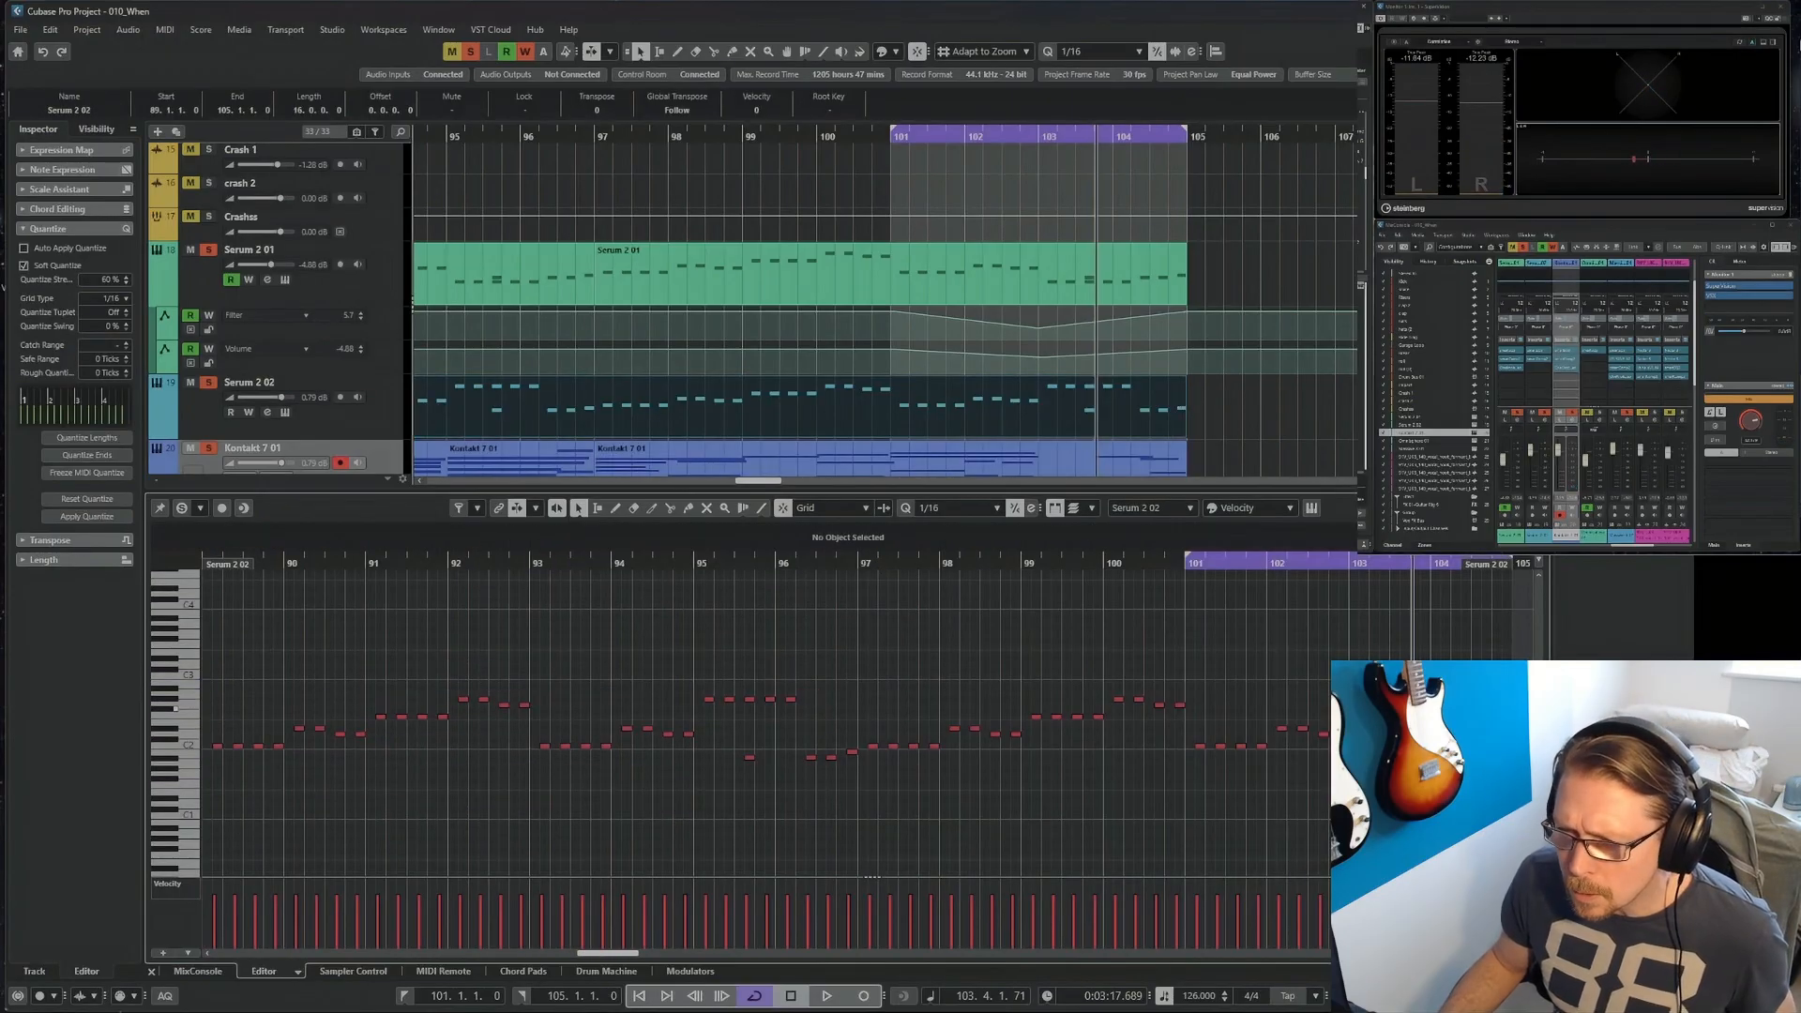
{"action": "key", "text": "Return"}
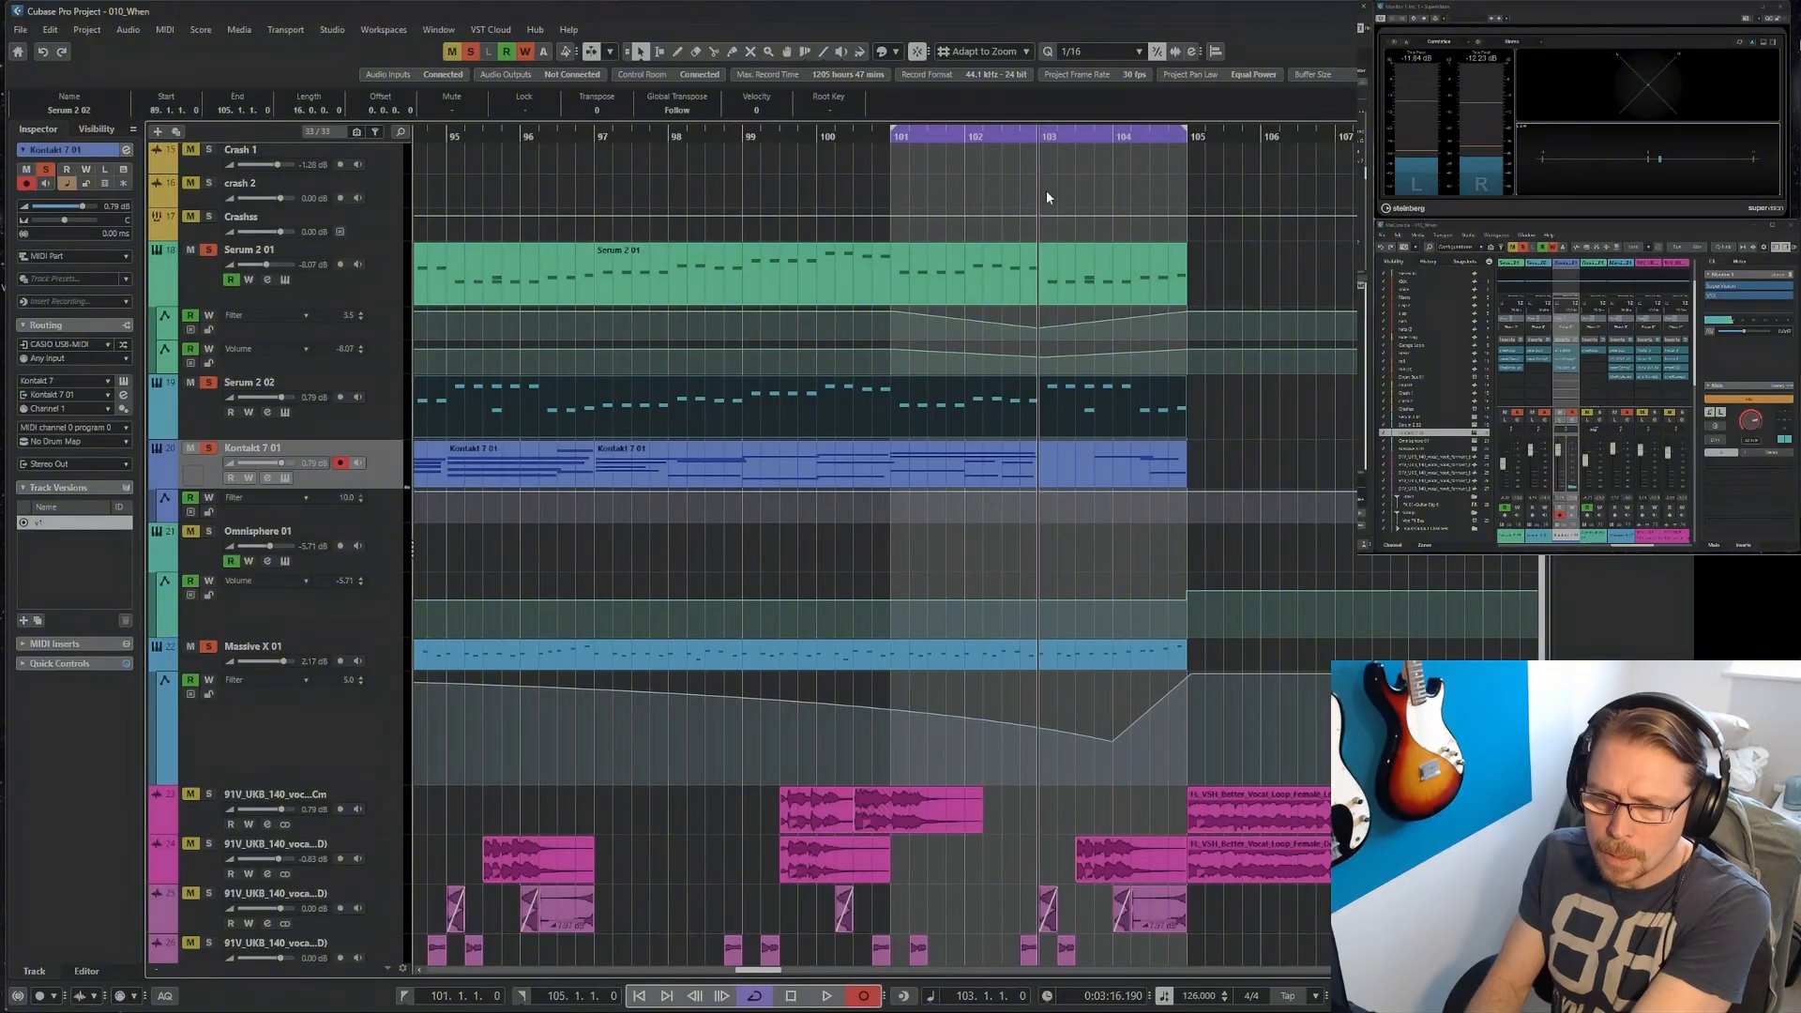
{"action": "left_click", "coordinate": [1048, 196]}
{"action": "key", "text": "space"}
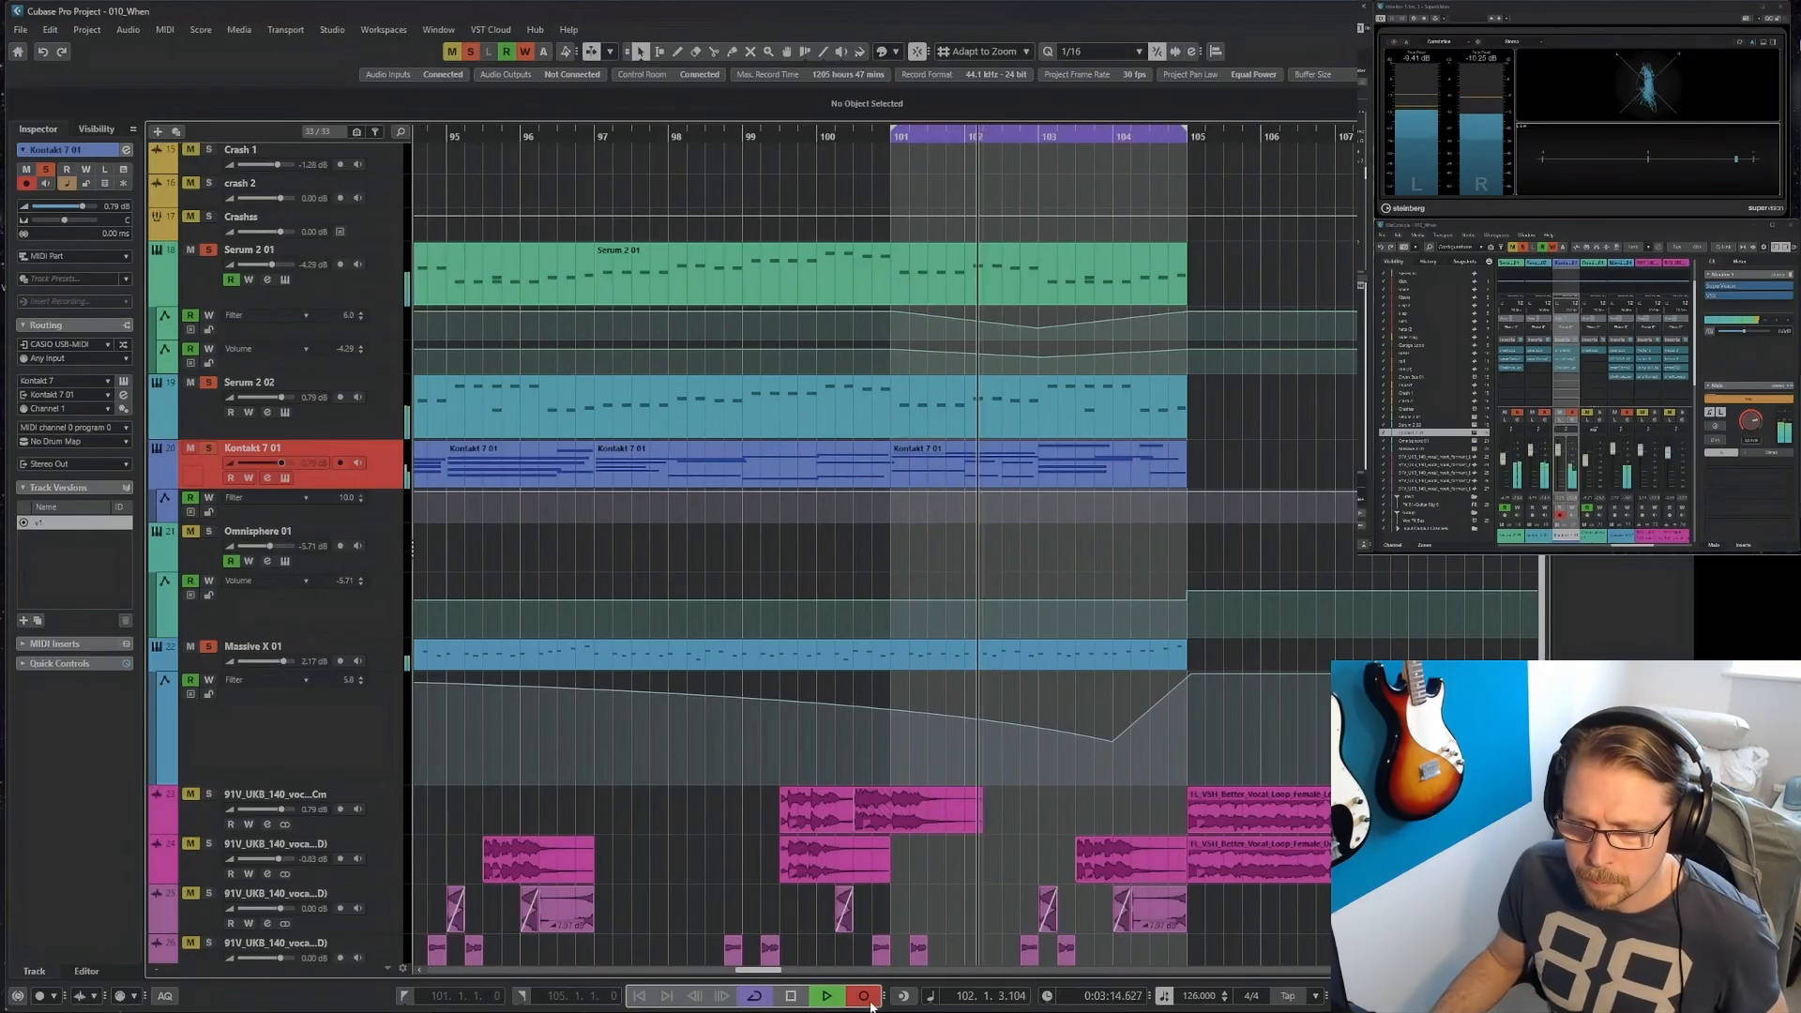
Split the recorded Kontakt 7 part at 101.3 and glue the pieces into the part starting at bar 97.
{"action": "left_click", "coordinate": [1039, 476]}
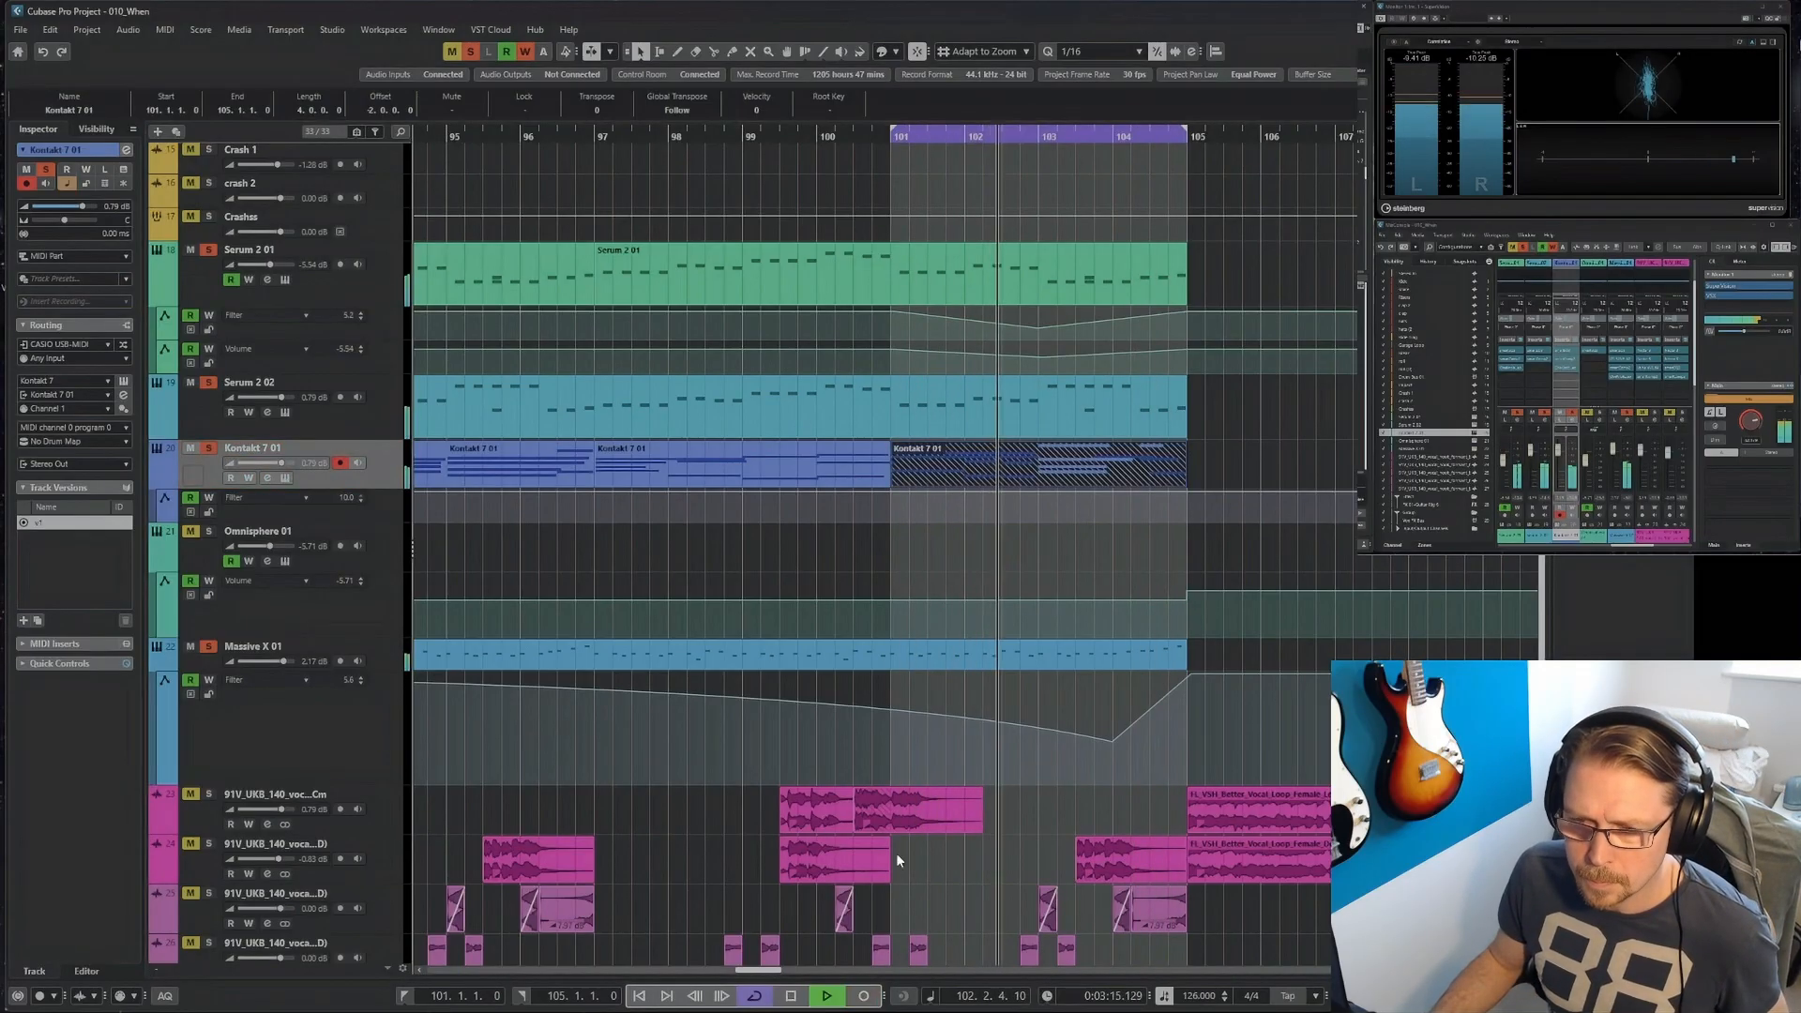
{"action": "right_click", "coordinate": [978, 534]}
{"action": "left_click", "coordinate": [976, 531]}
{"action": "left_click", "coordinate": [927, 466]}
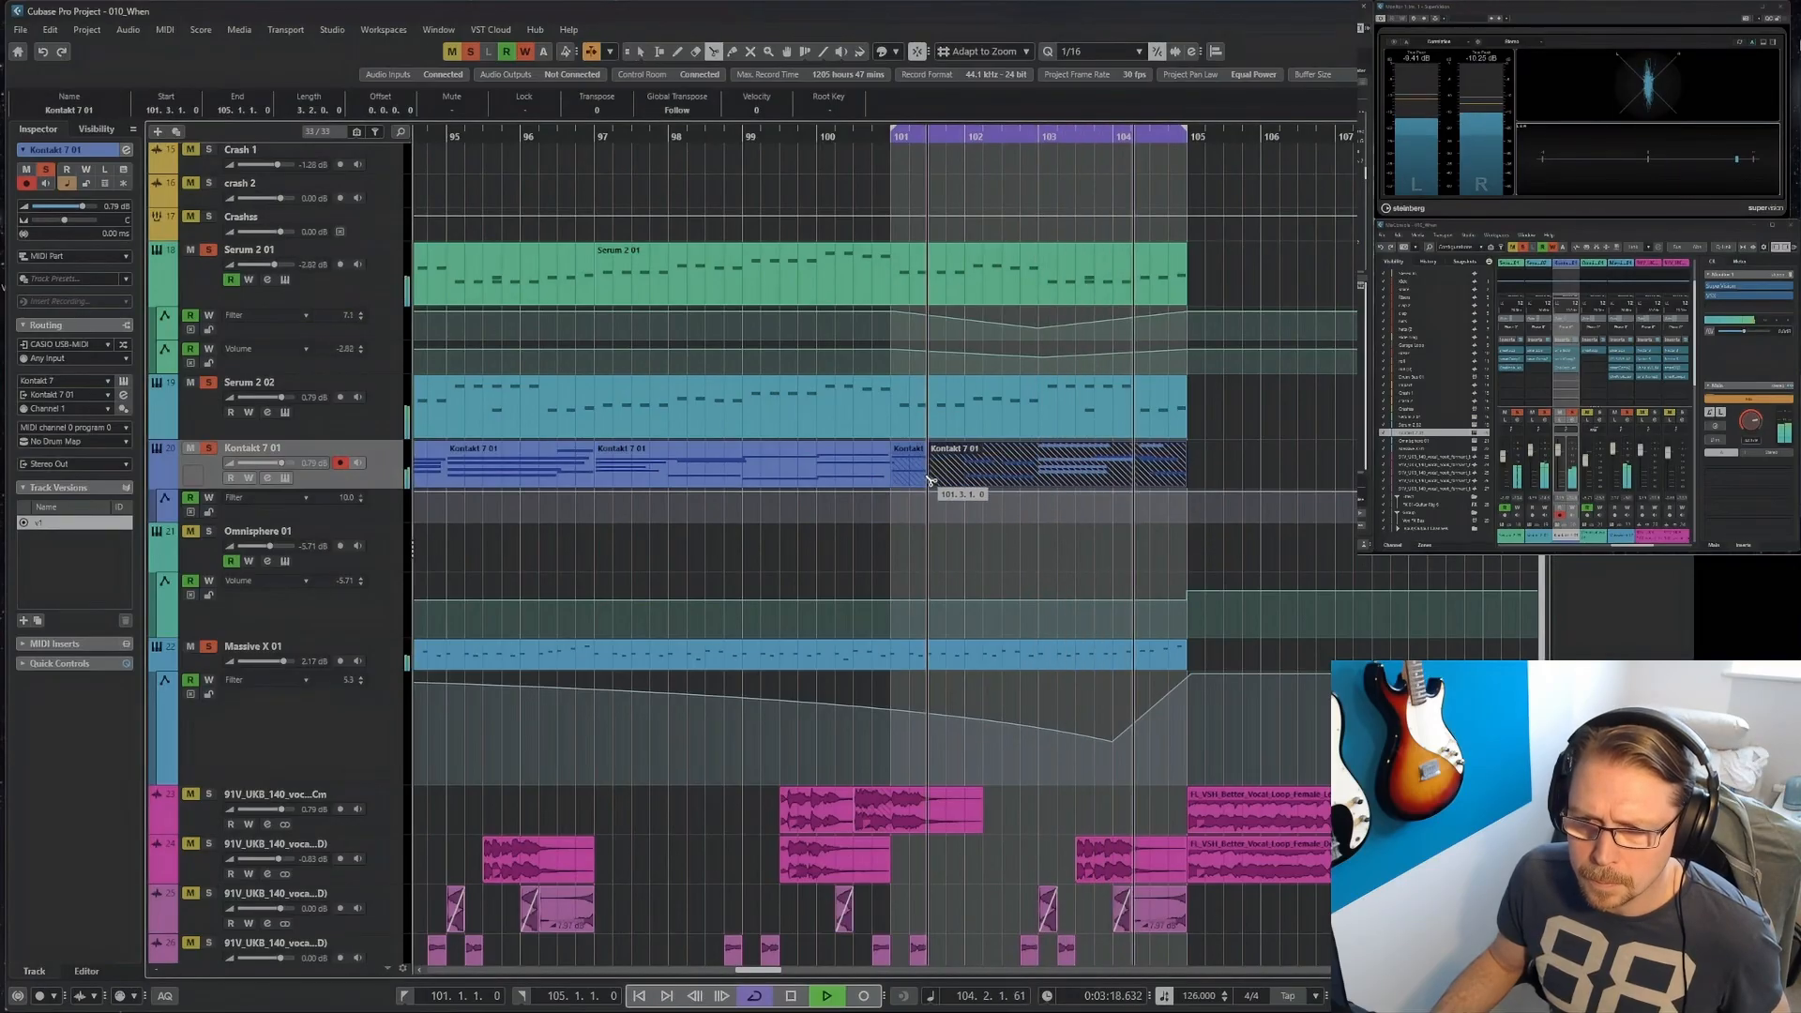
{"action": "right_click", "coordinate": [937, 532]}
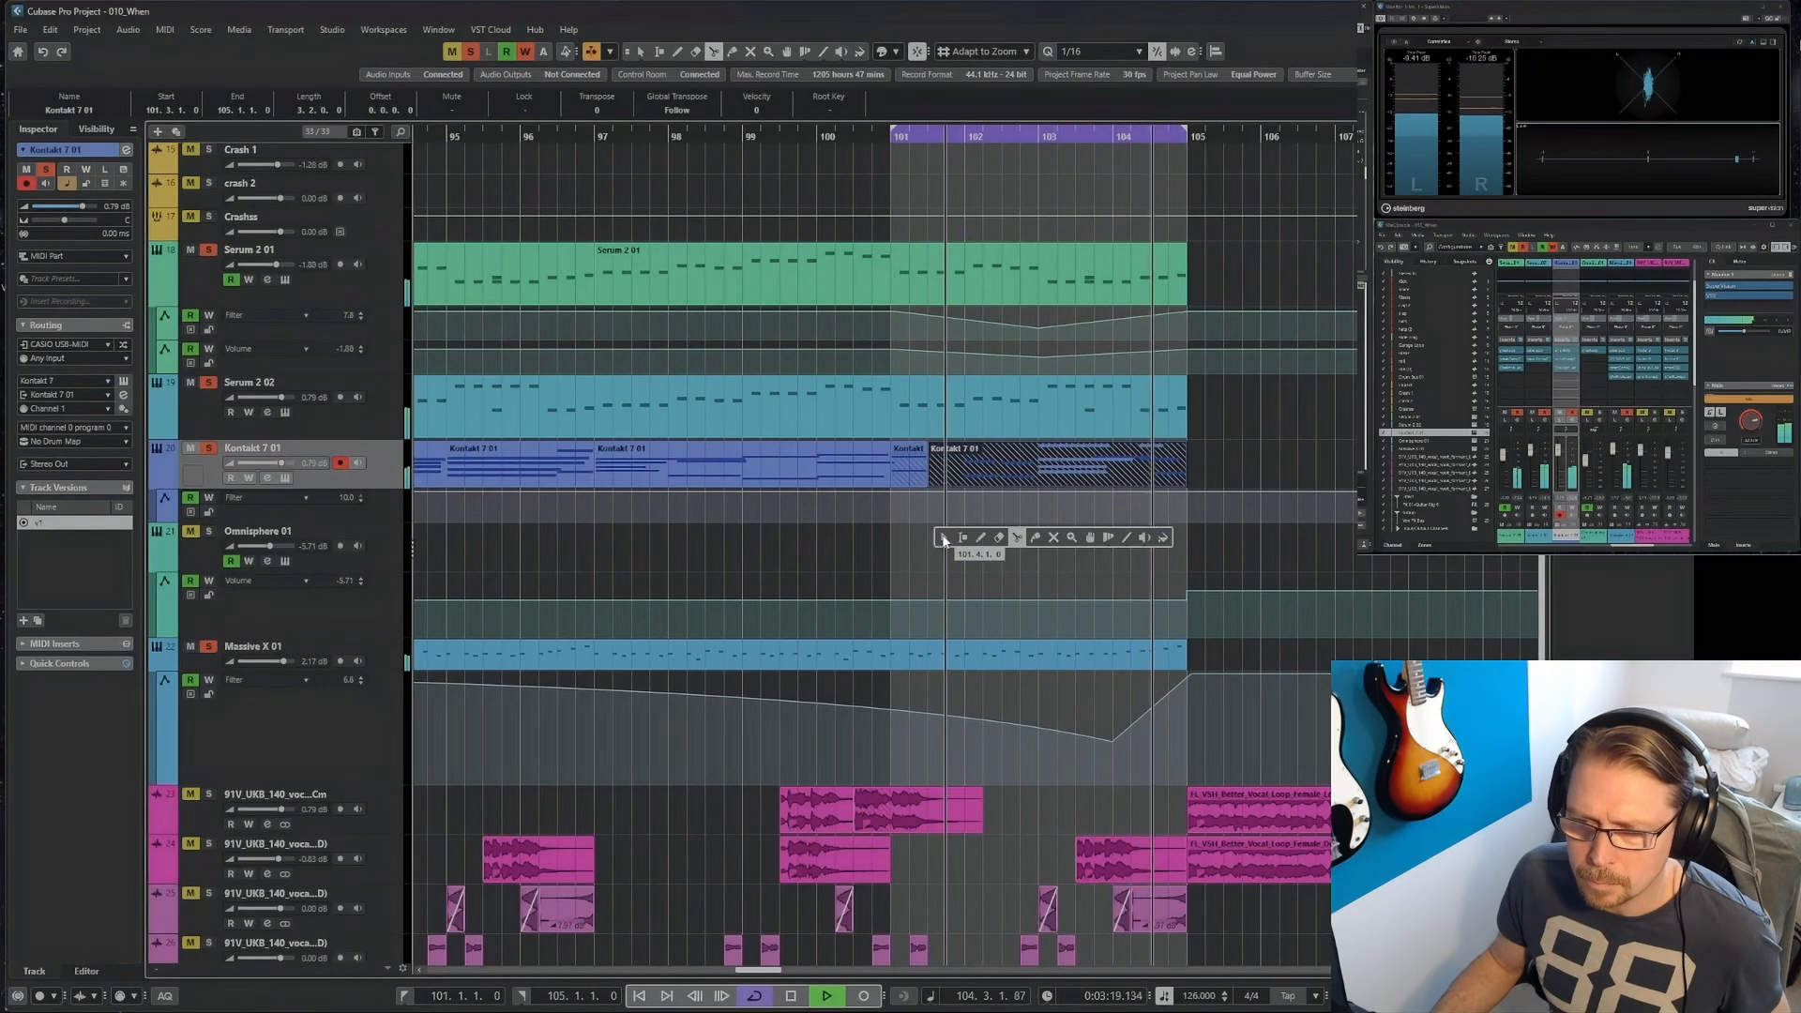
{"action": "left_click", "coordinate": [1035, 537]}
{"action": "left_click", "coordinate": [923, 469]}
{"action": "left_click", "coordinate": [922, 469]}
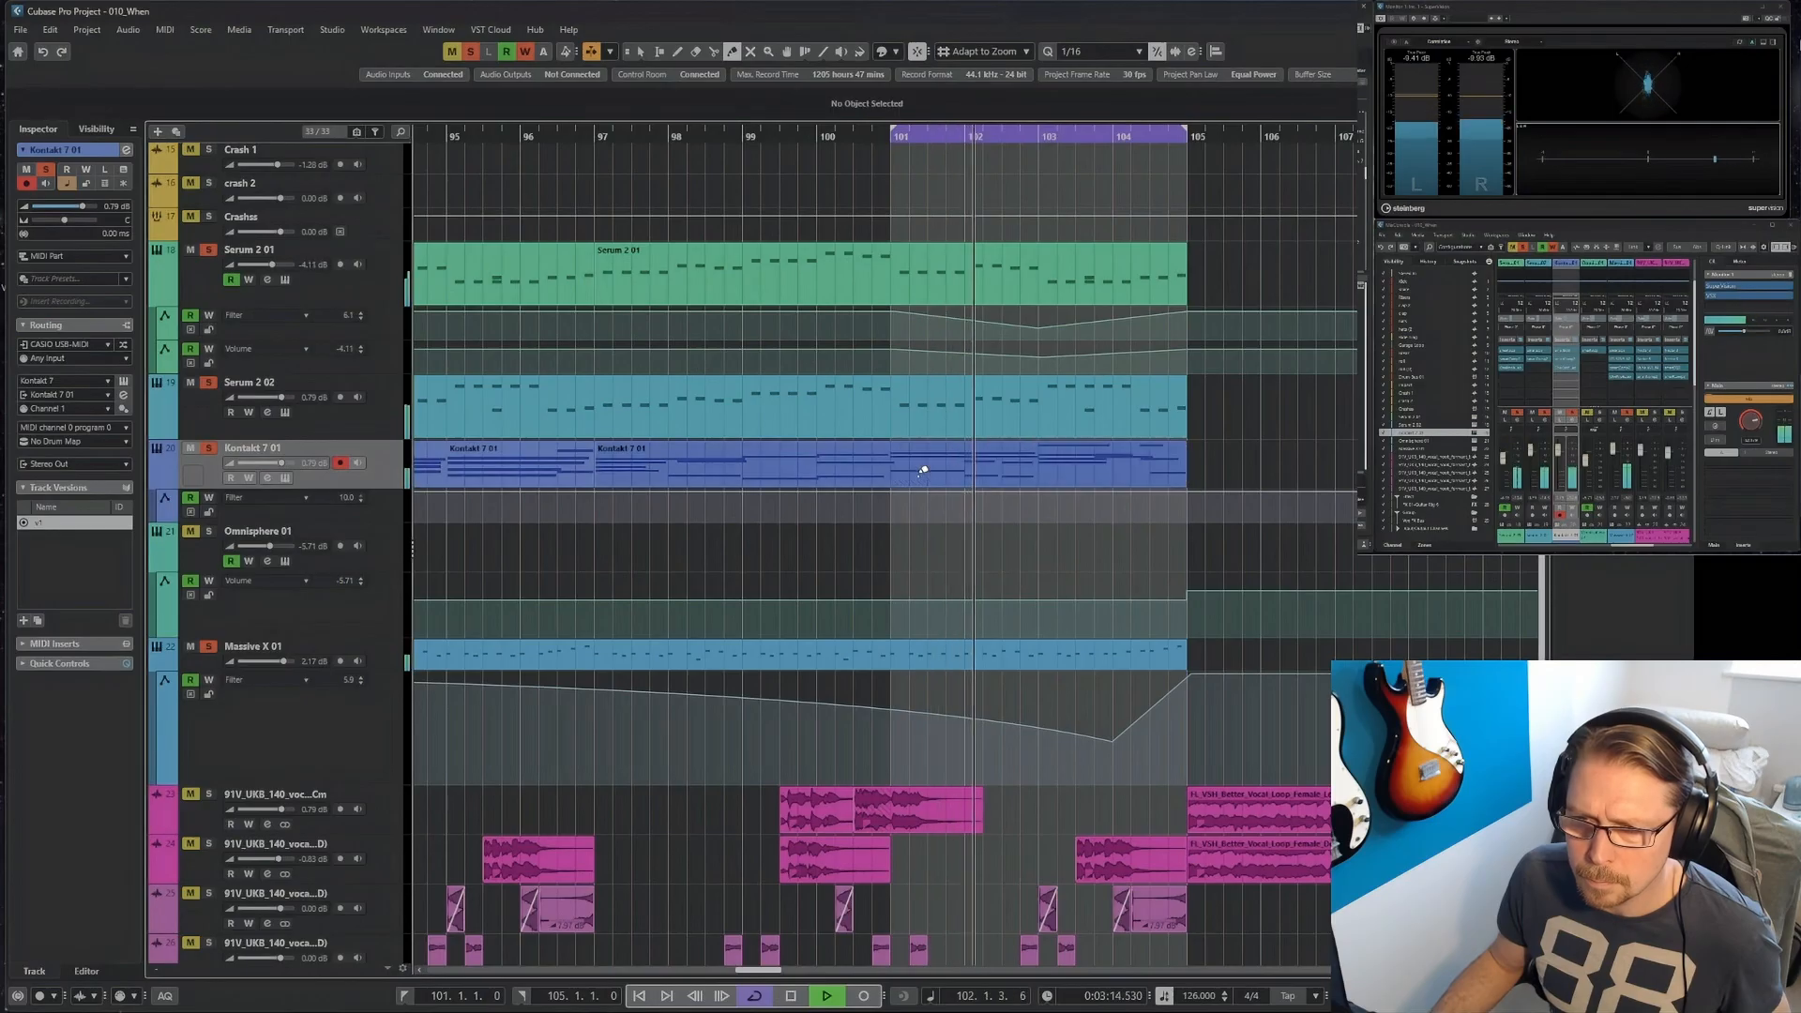
Delete the two short Kontakt 7 notes at bar 102 and extend the two following notes back to start at bar 102.
{"action": "right_click", "coordinate": [948, 535]}
{"action": "left_click", "coordinate": [954, 540]}
{"action": "double_click", "coordinate": [981, 465]}
{"action": "key", "text": "space"}
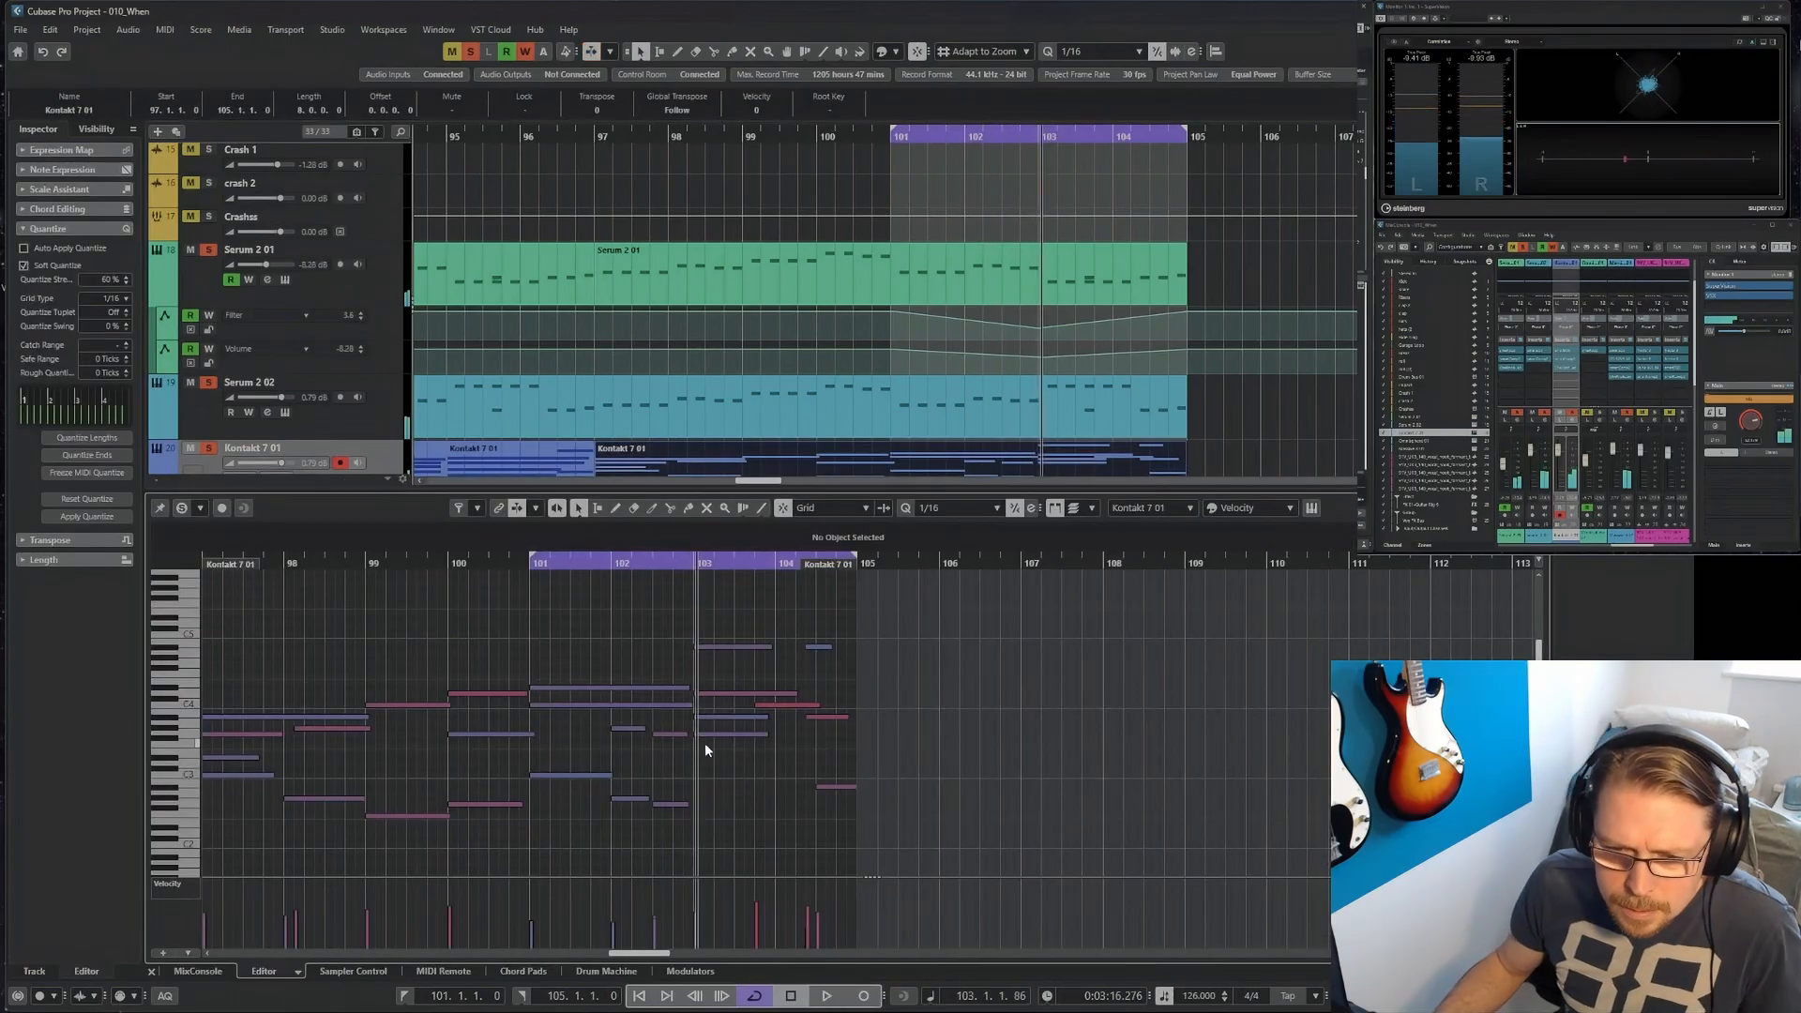
{"action": "left_click", "coordinate": [629, 730]}
{"action": "key", "text": "Delete"}
{"action": "left_click", "coordinate": [633, 800]}
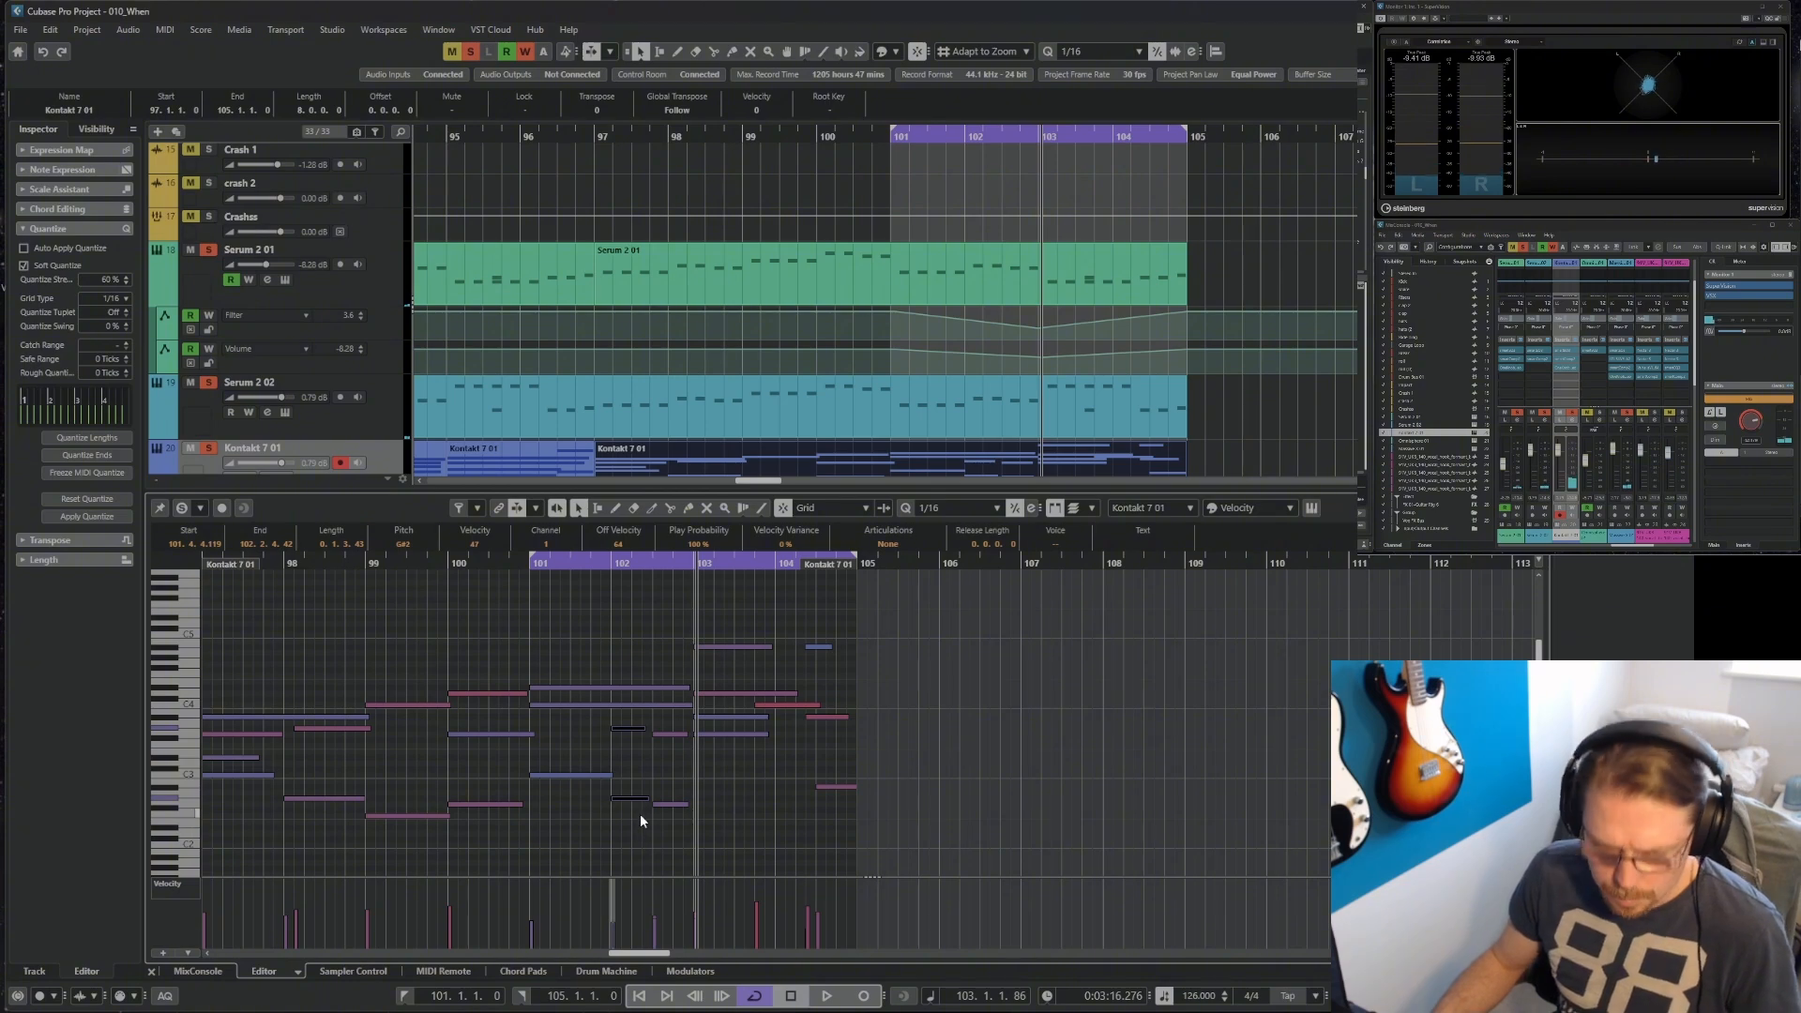
{"action": "key", "text": "Delete"}
{"action": "left_click", "coordinate": [670, 735]}
{"action": "left_click_drag", "start_coordinate": [668, 723], "coordinate": [690, 834]}
Play the edited Kontakt 7 notes from bar 100 through bar 104 to audition the changes.
{"action": "left_click", "coordinate": [452, 564]}
{"action": "key", "text": "space"}
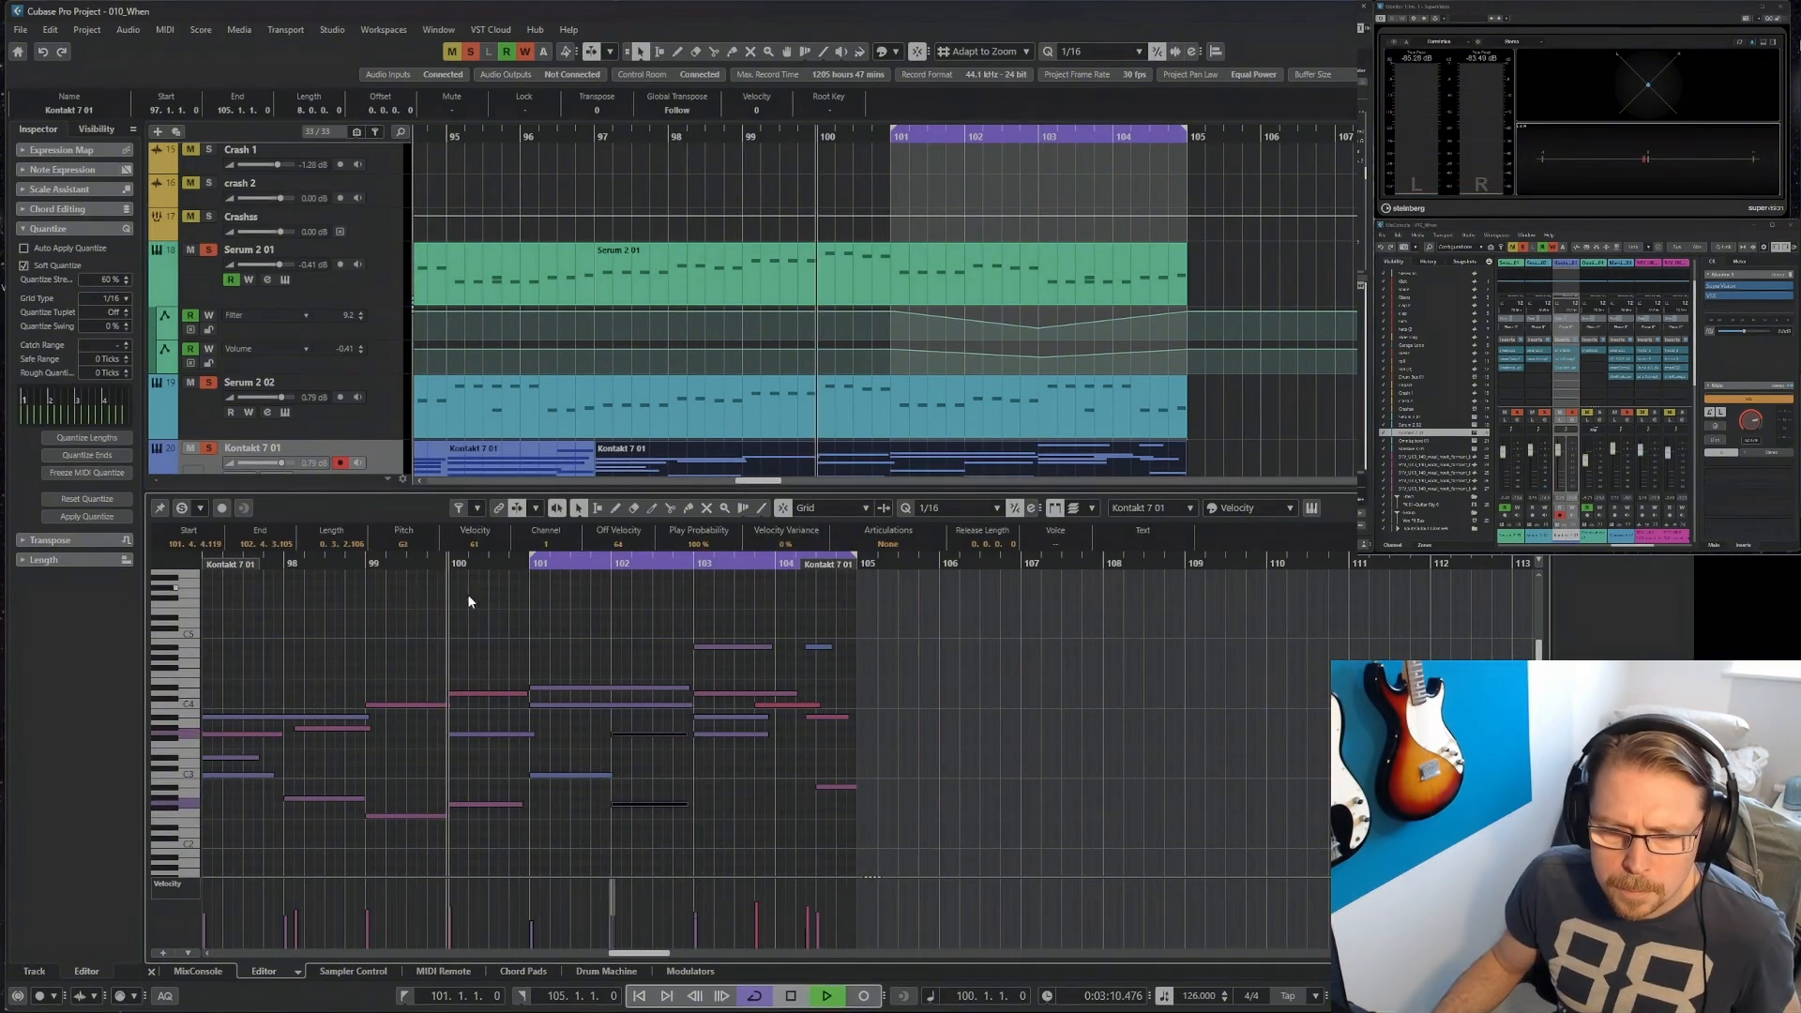
{"action": "left_click", "coordinate": [700, 773]}
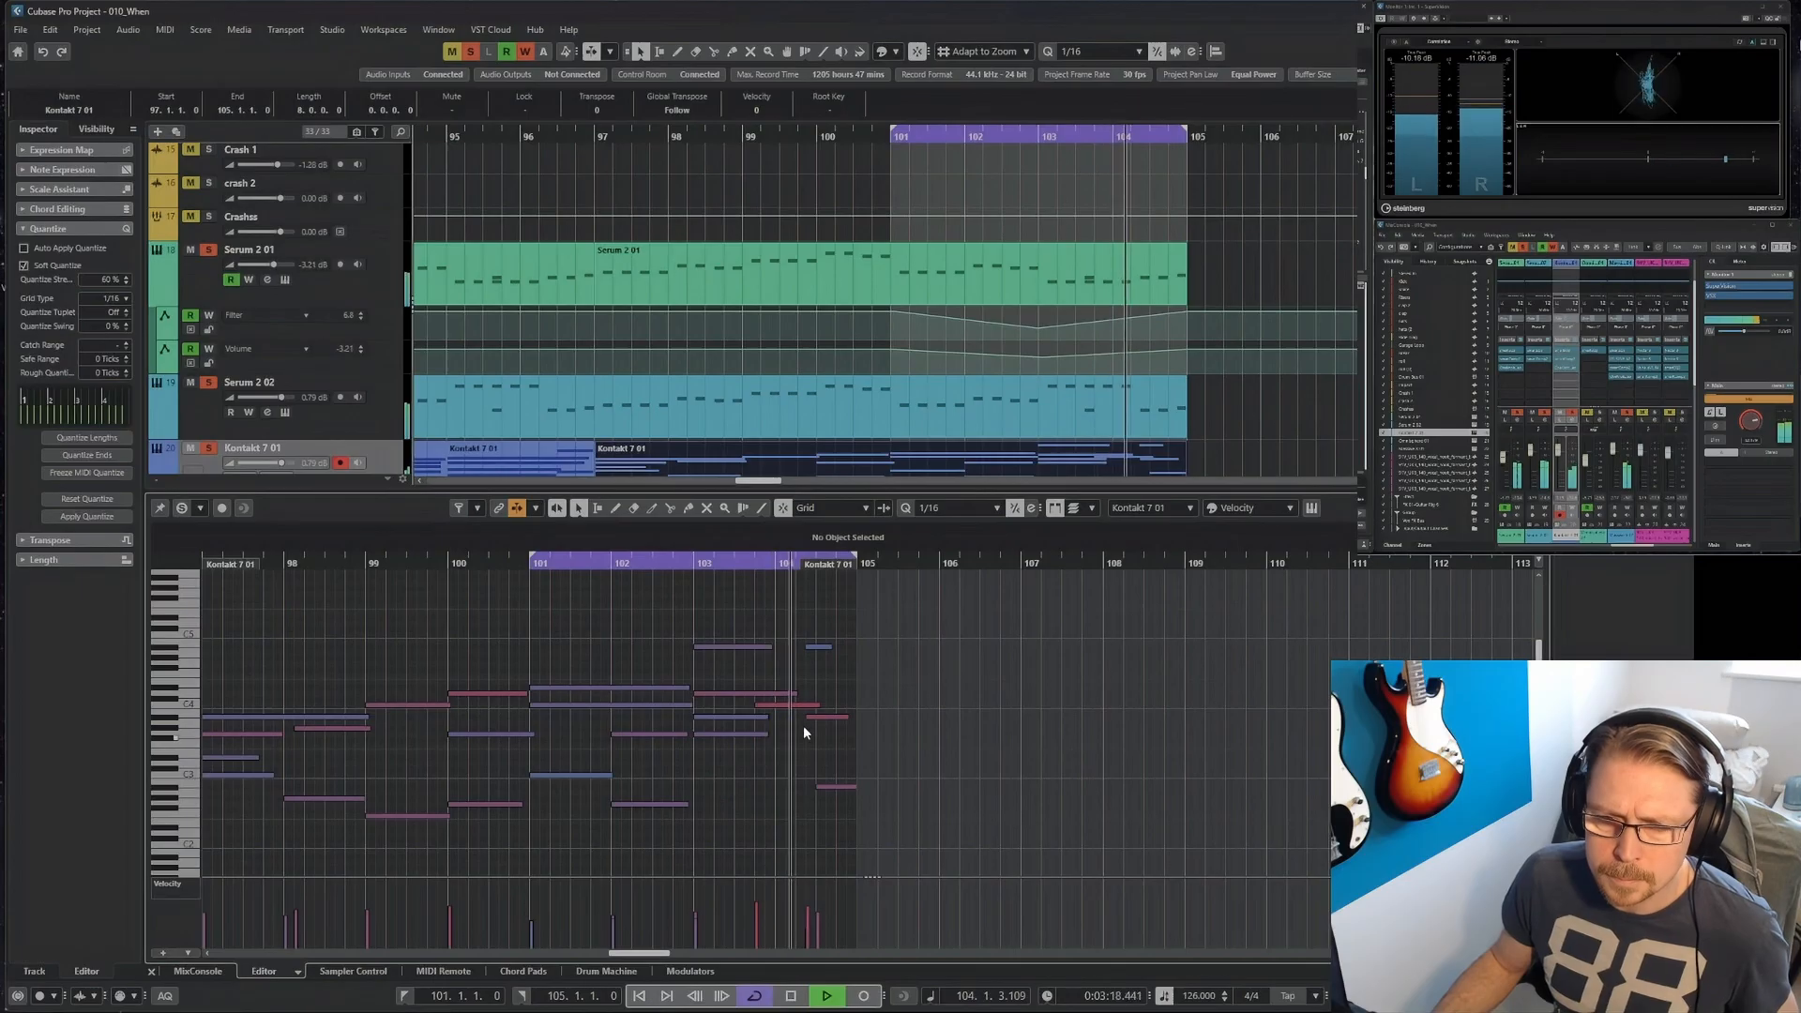
{"action": "key", "text": "space"}
Raise the short top Kontakt 7 note in bar 104 to C5, increase its velocity, nudge its timing, and play the loop.
{"action": "left_click_drag", "start_coordinate": [800, 619], "coordinate": [848, 672]}
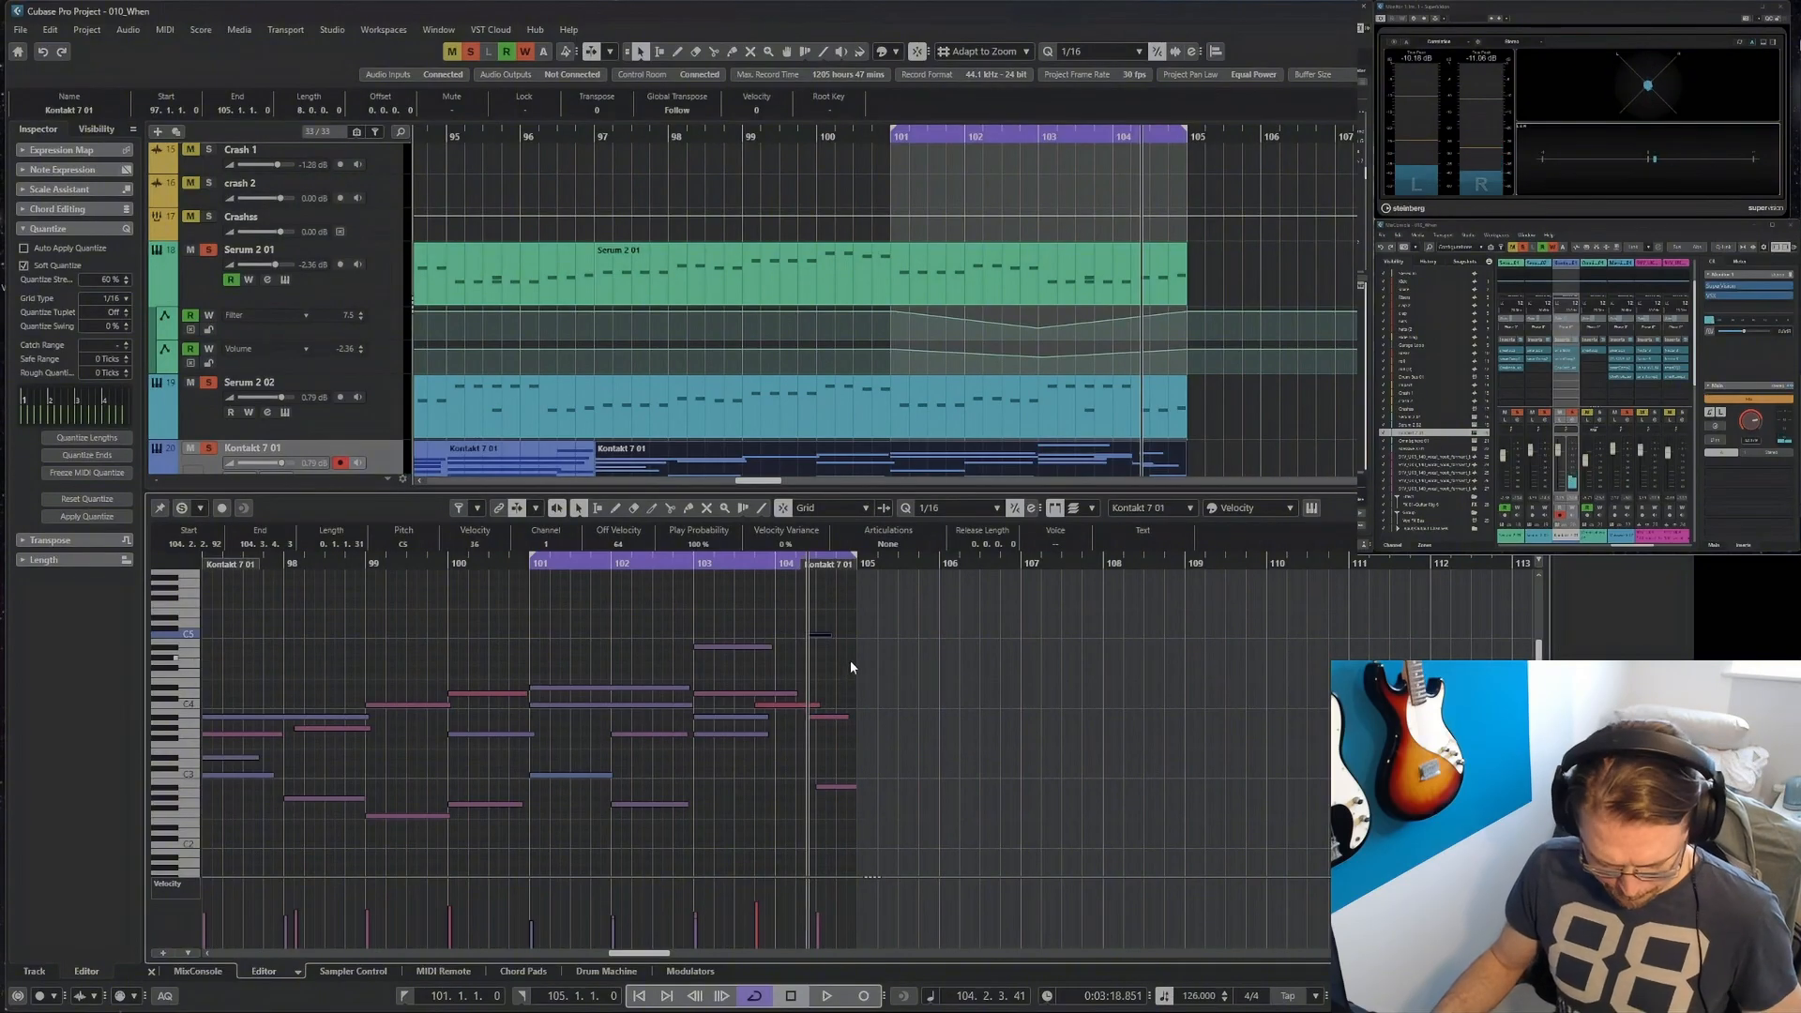
{"action": "key", "text": "ctrl+Left"}
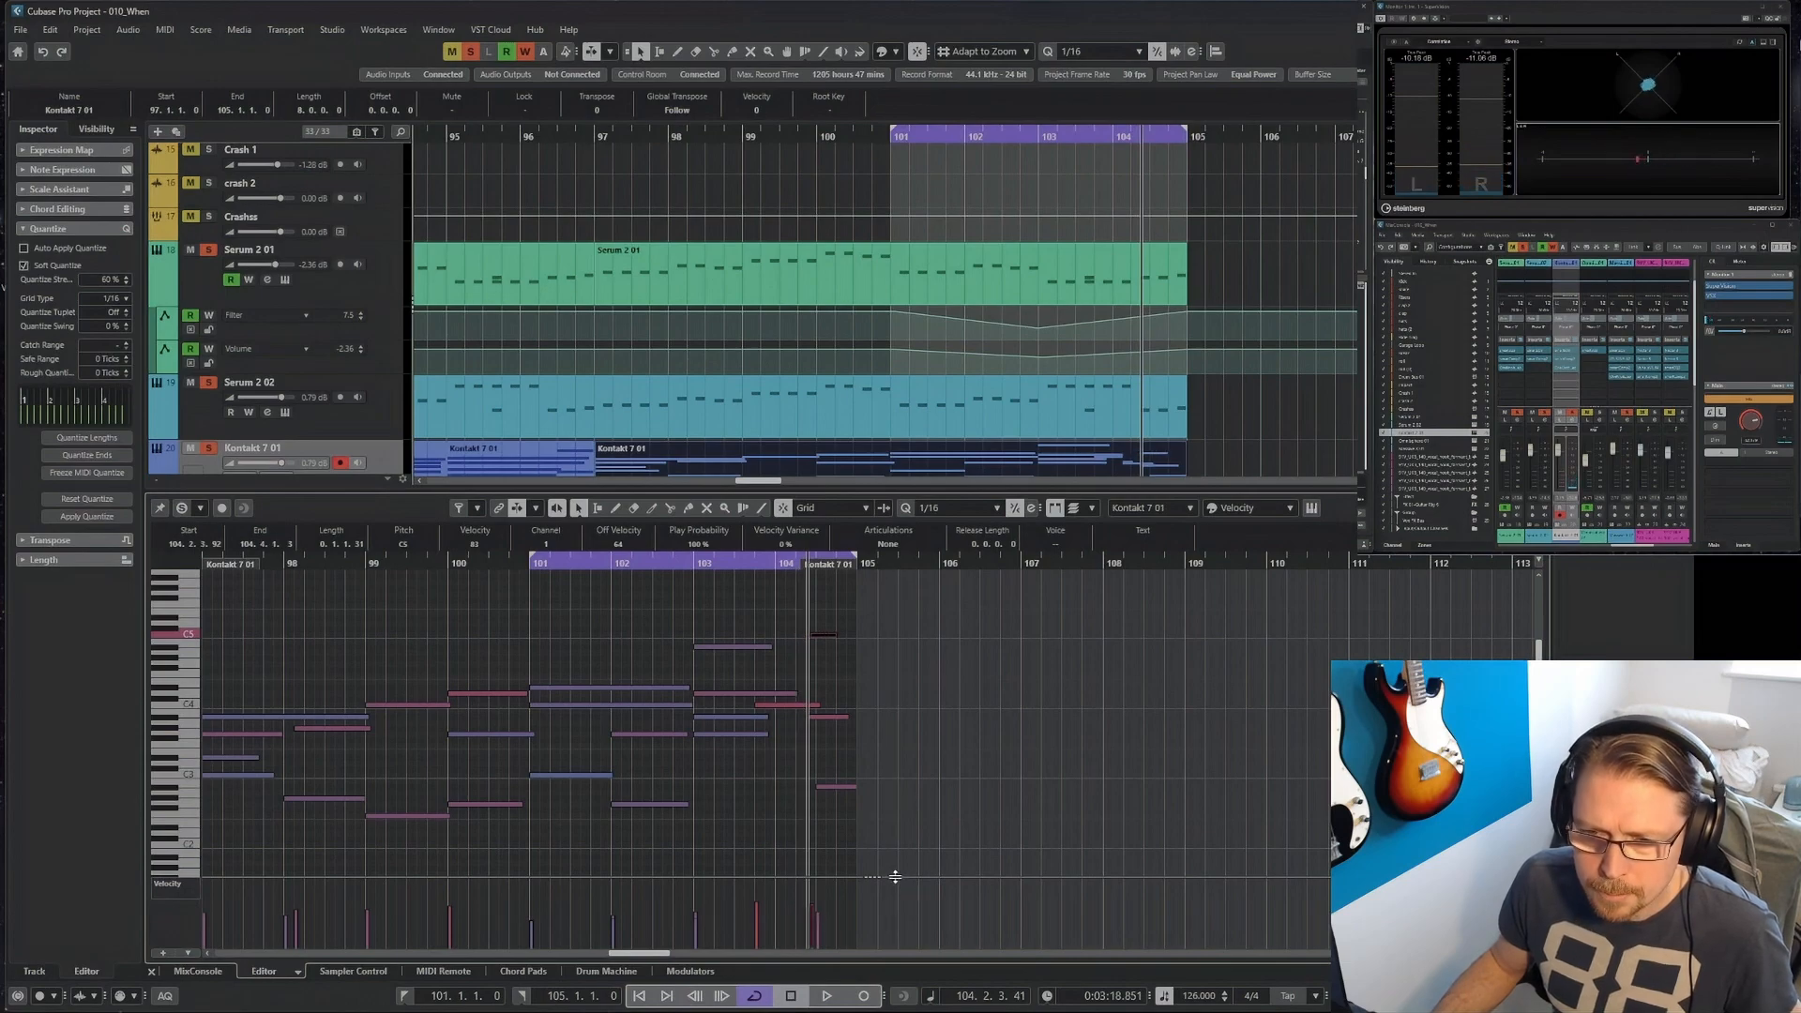
{"action": "key", "text": "Left"}
{"action": "key", "text": "space"}
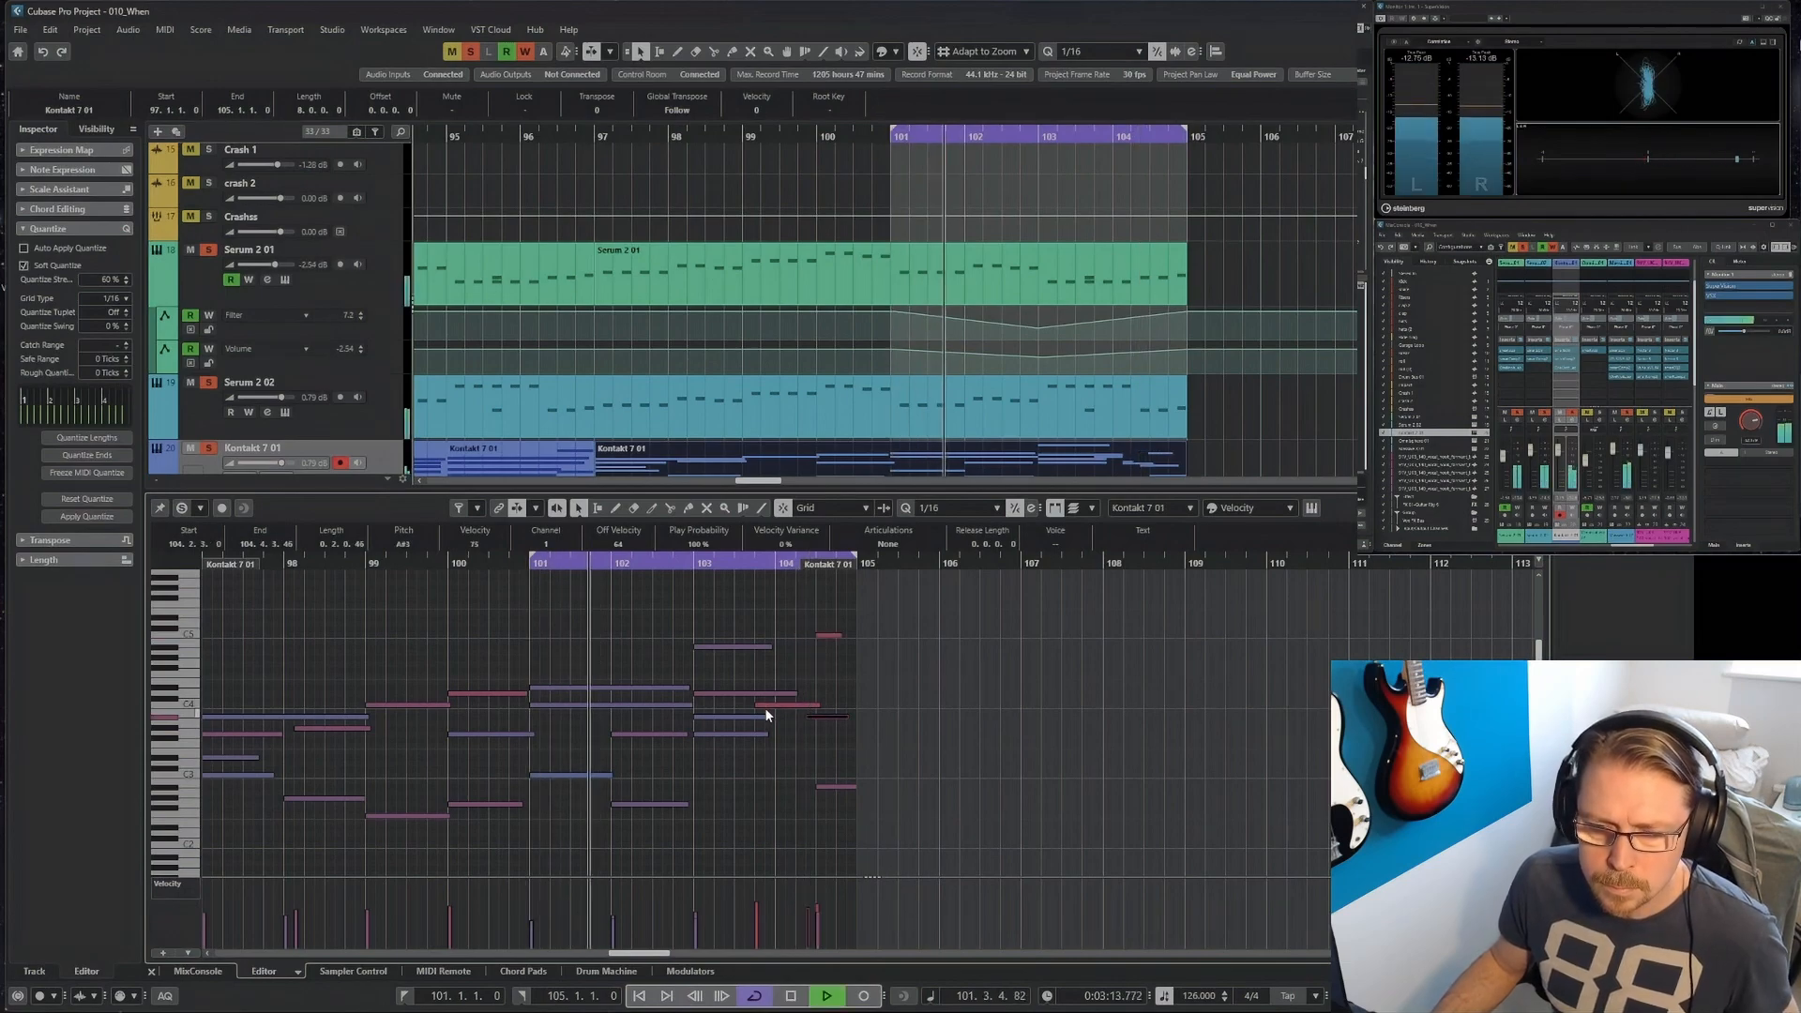
Move the A#3 Kontakt 7 note in bar 104 earlier to 104.2.1 and lengthen the C5 note above it.
{"action": "left_click", "coordinate": [801, 752]}
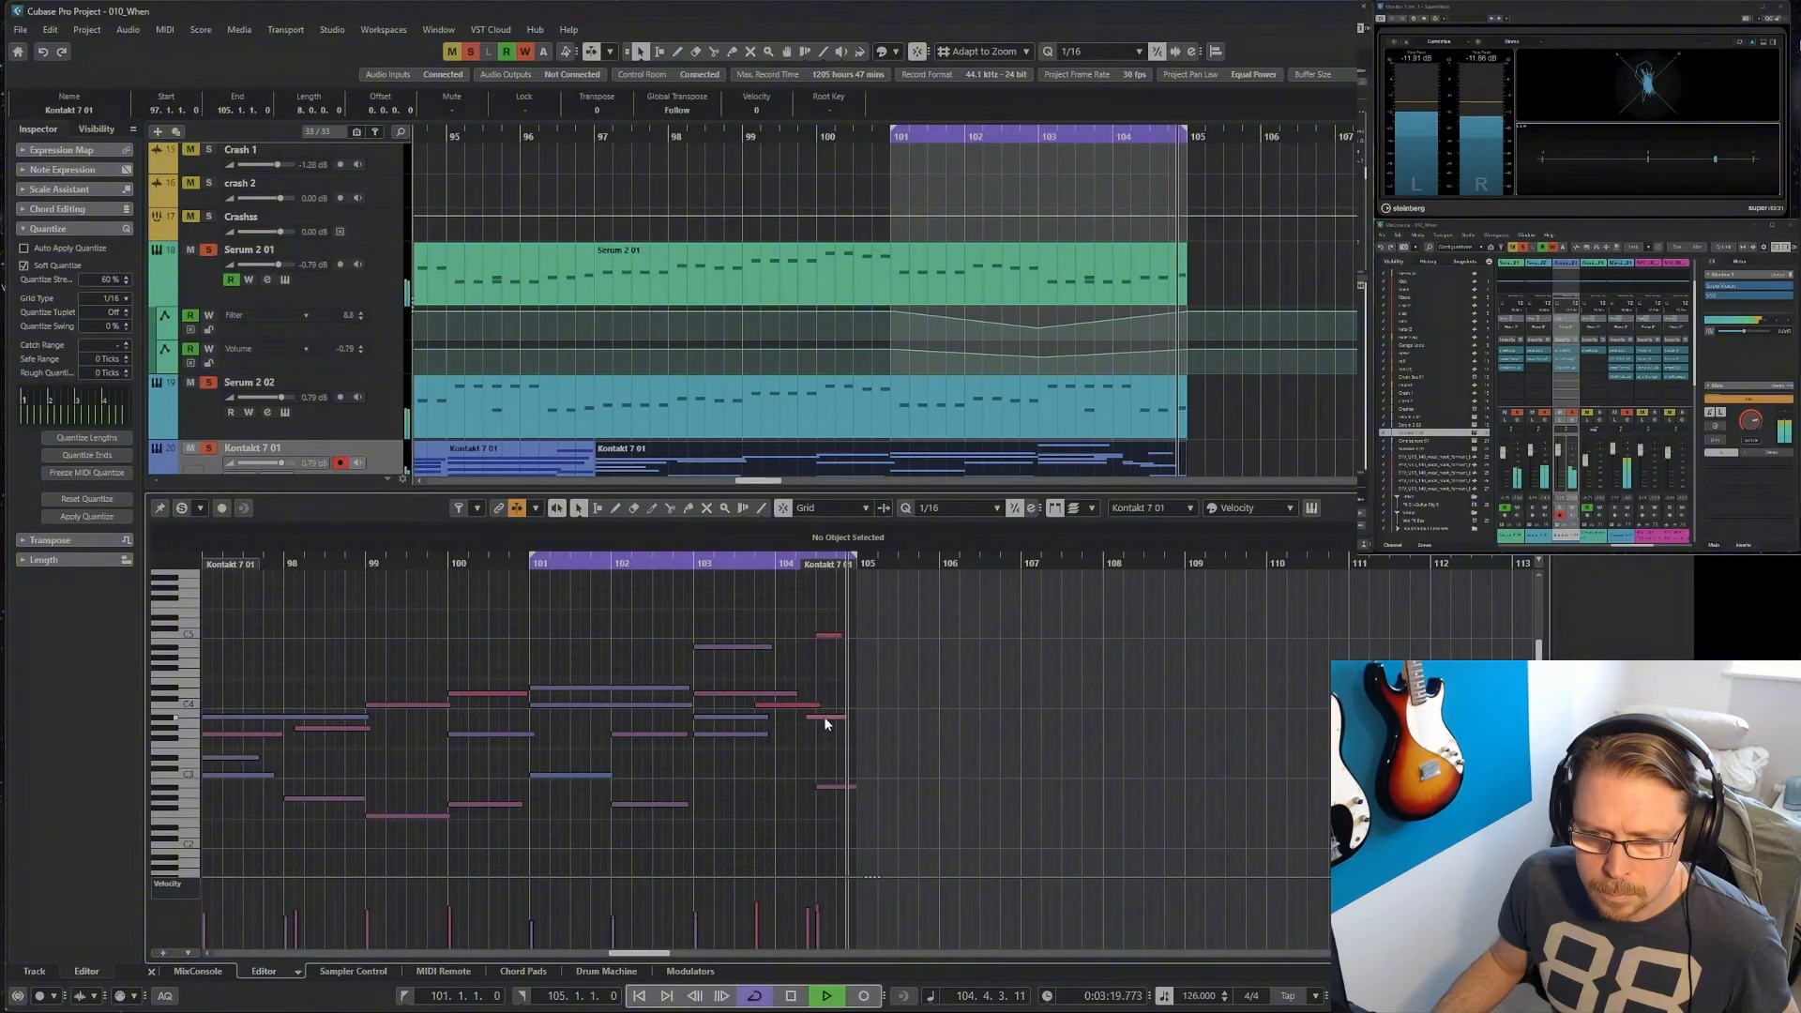
{"action": "left_click", "coordinate": [826, 719]}
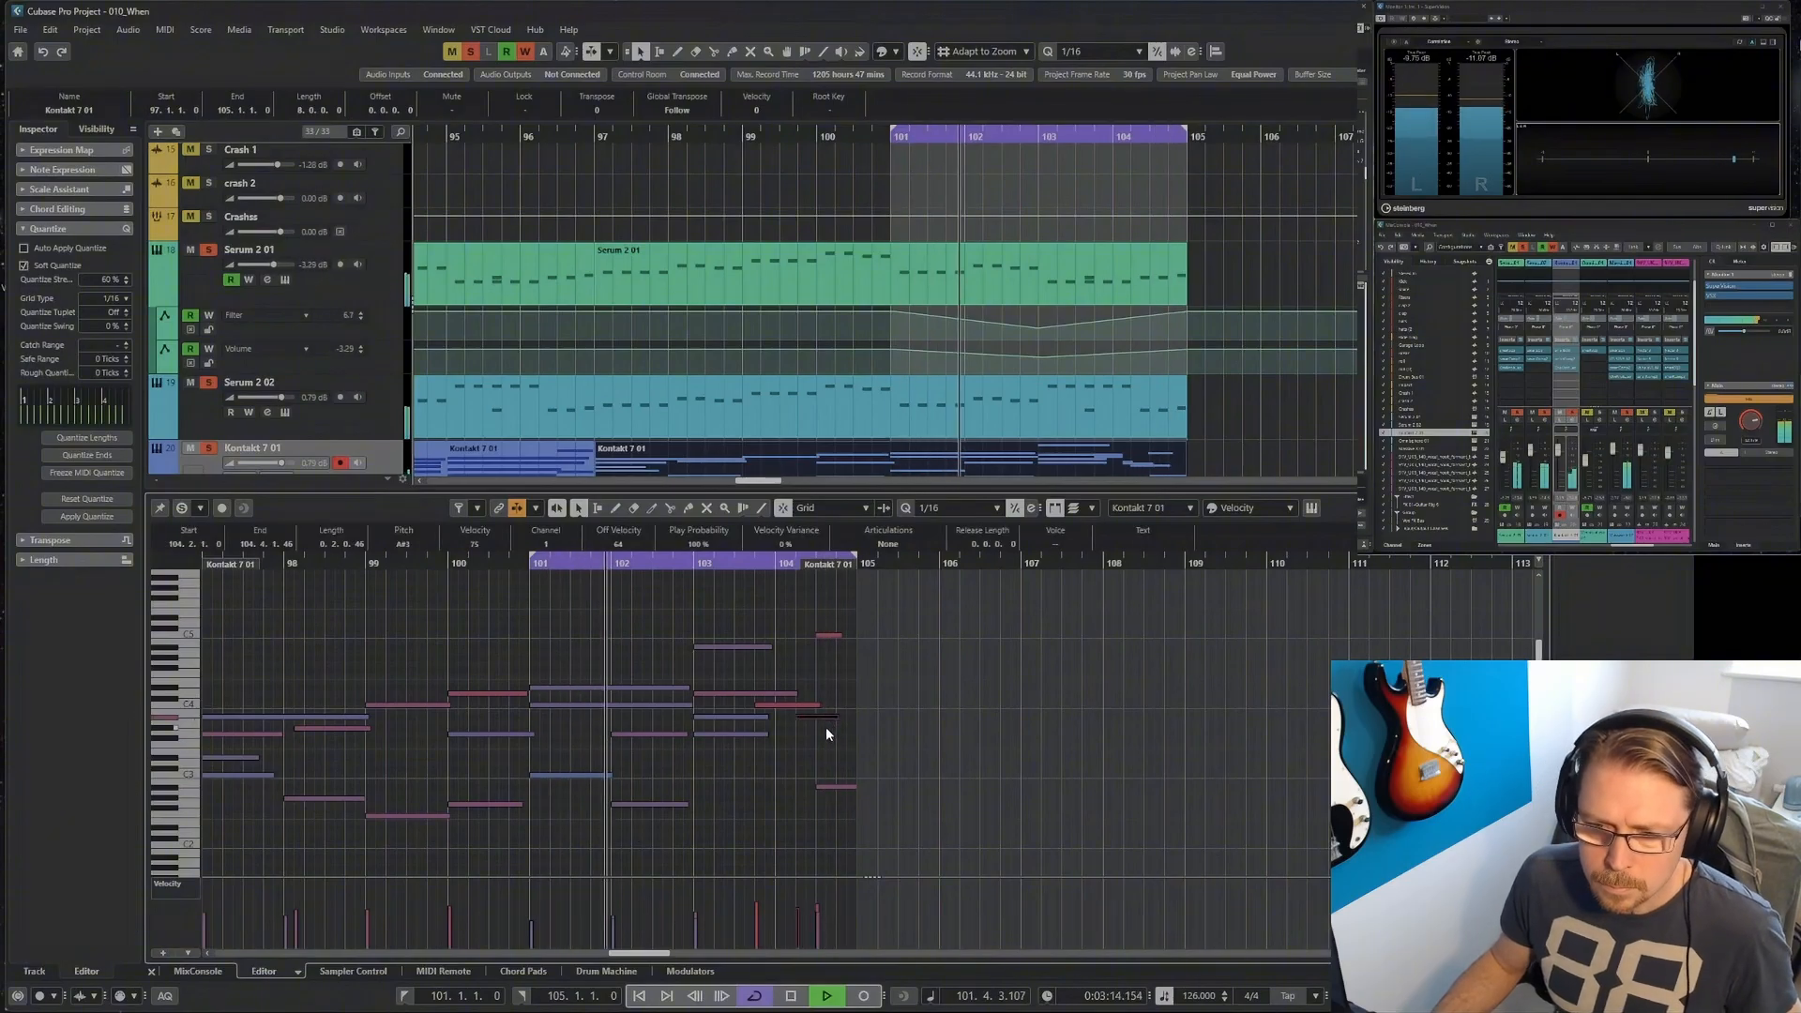
{"action": "left_click", "coordinate": [825, 735]}
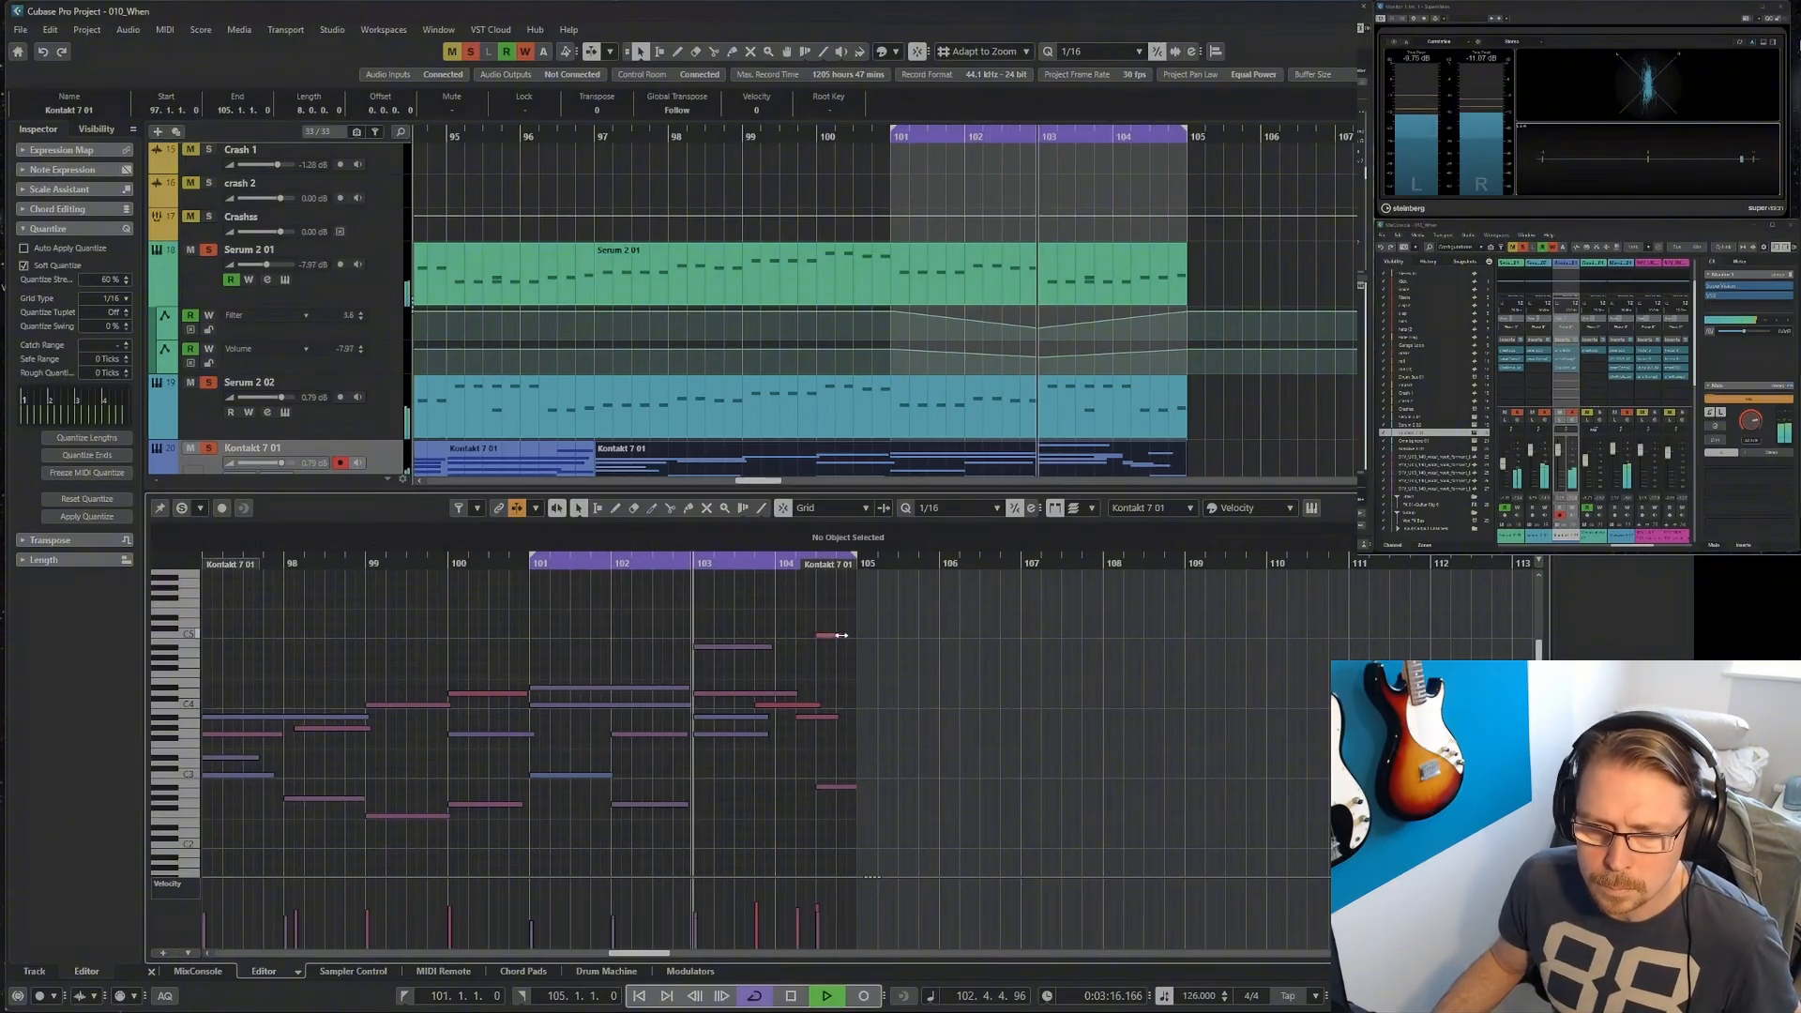
{"action": "left_click_drag", "start_coordinate": [840, 635], "coordinate": [852, 636]}
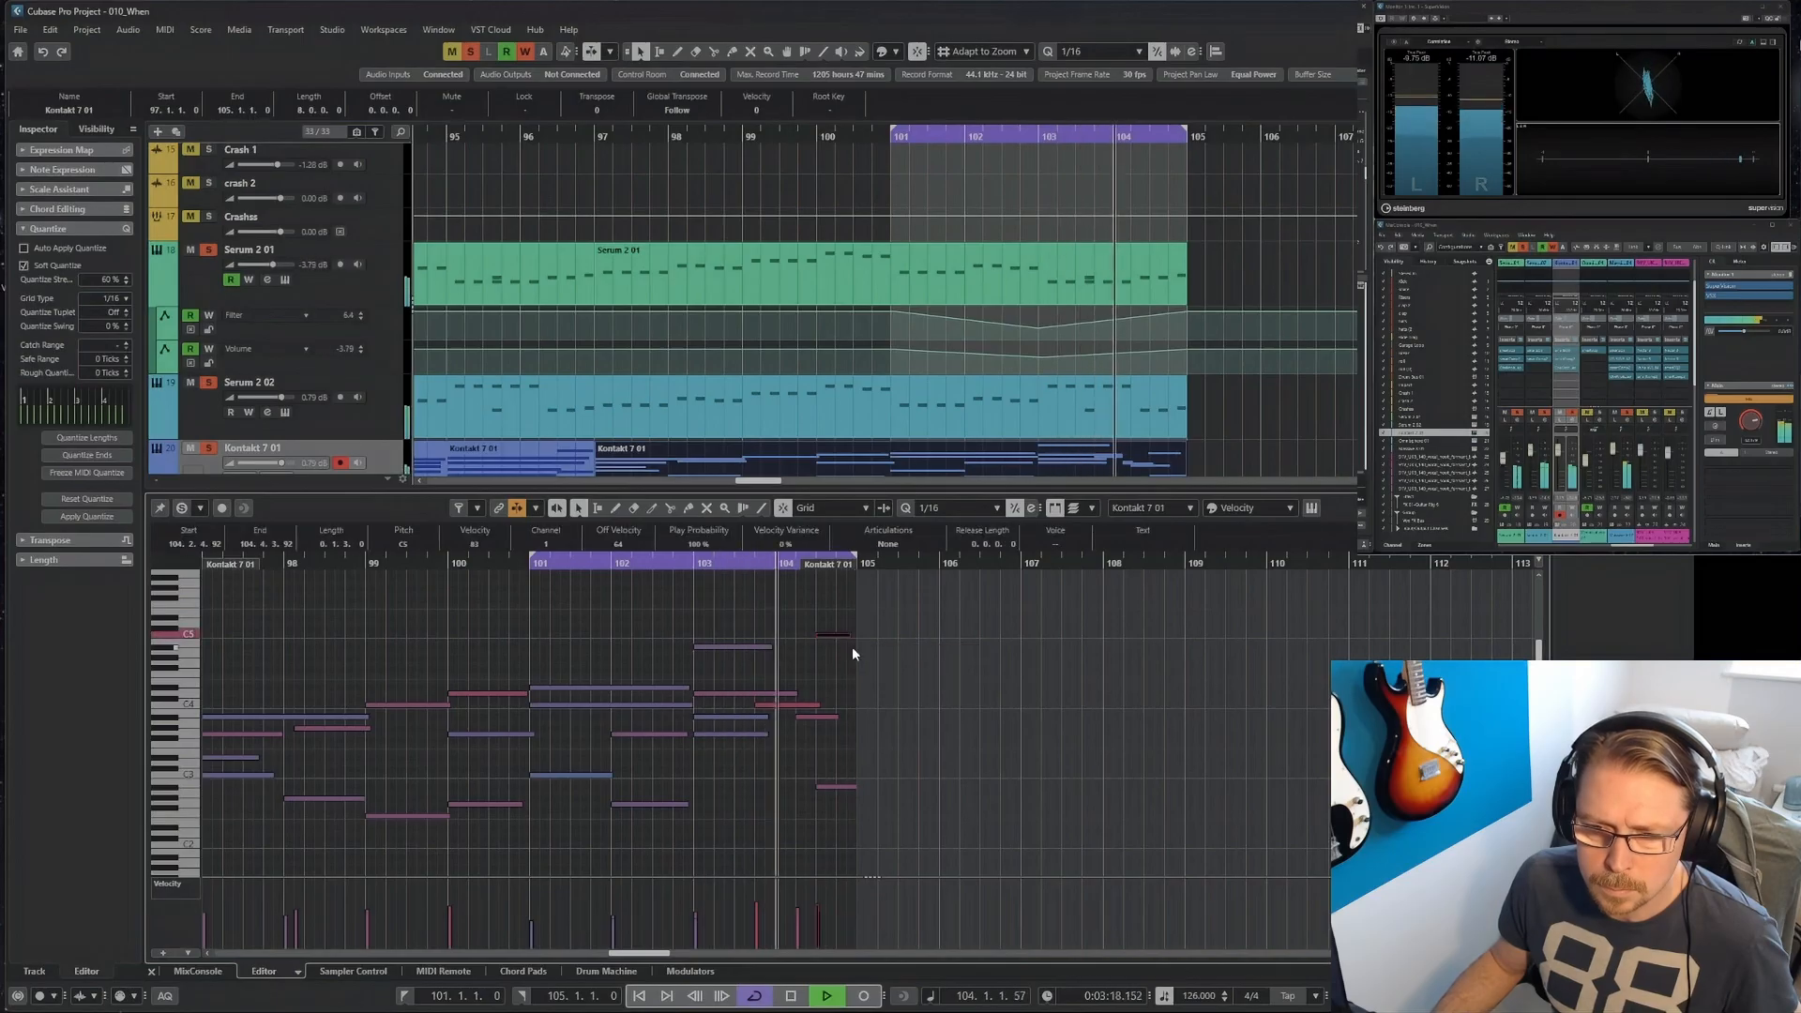
Close the Kontakt 7 note editor, clear all track solos, extend the loop start back to bar 89, and play the full mix.
{"action": "left_click", "coordinate": [151, 972]}
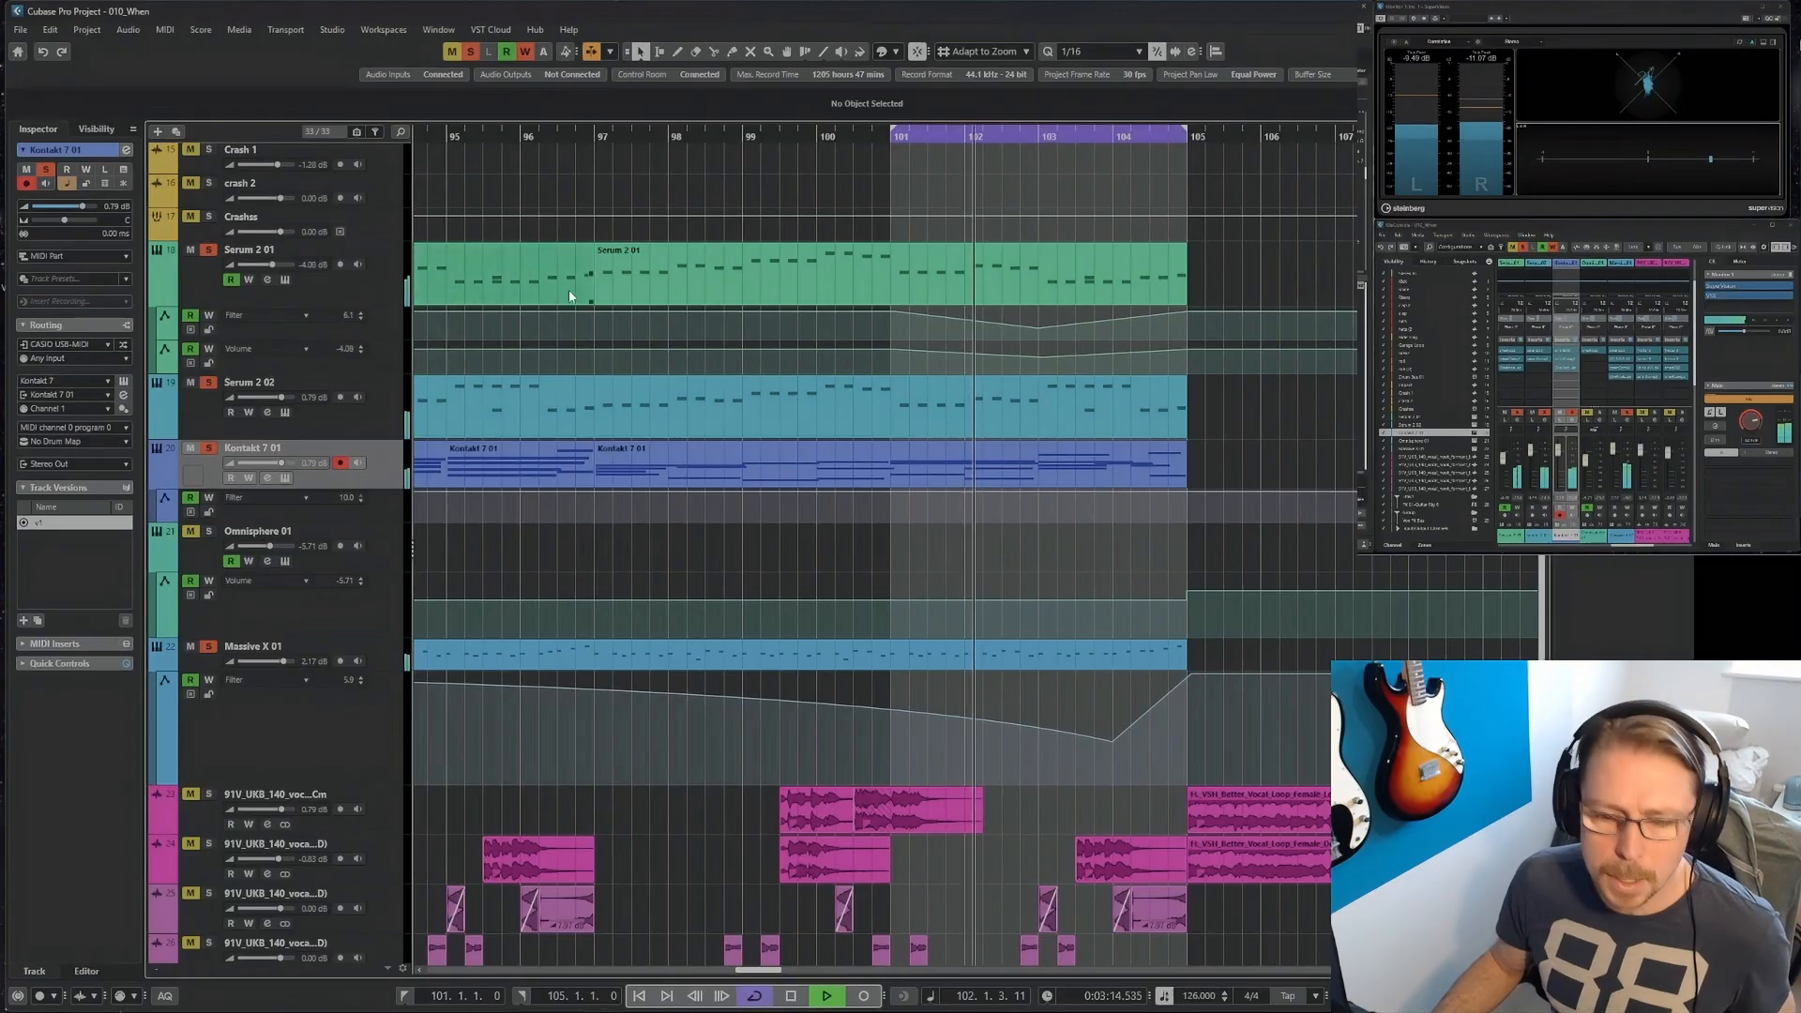
{"action": "key", "text": "g"}
{"action": "key", "text": "g"}
{"action": "key", "text": "g"}
{"action": "key", "text": "g"}
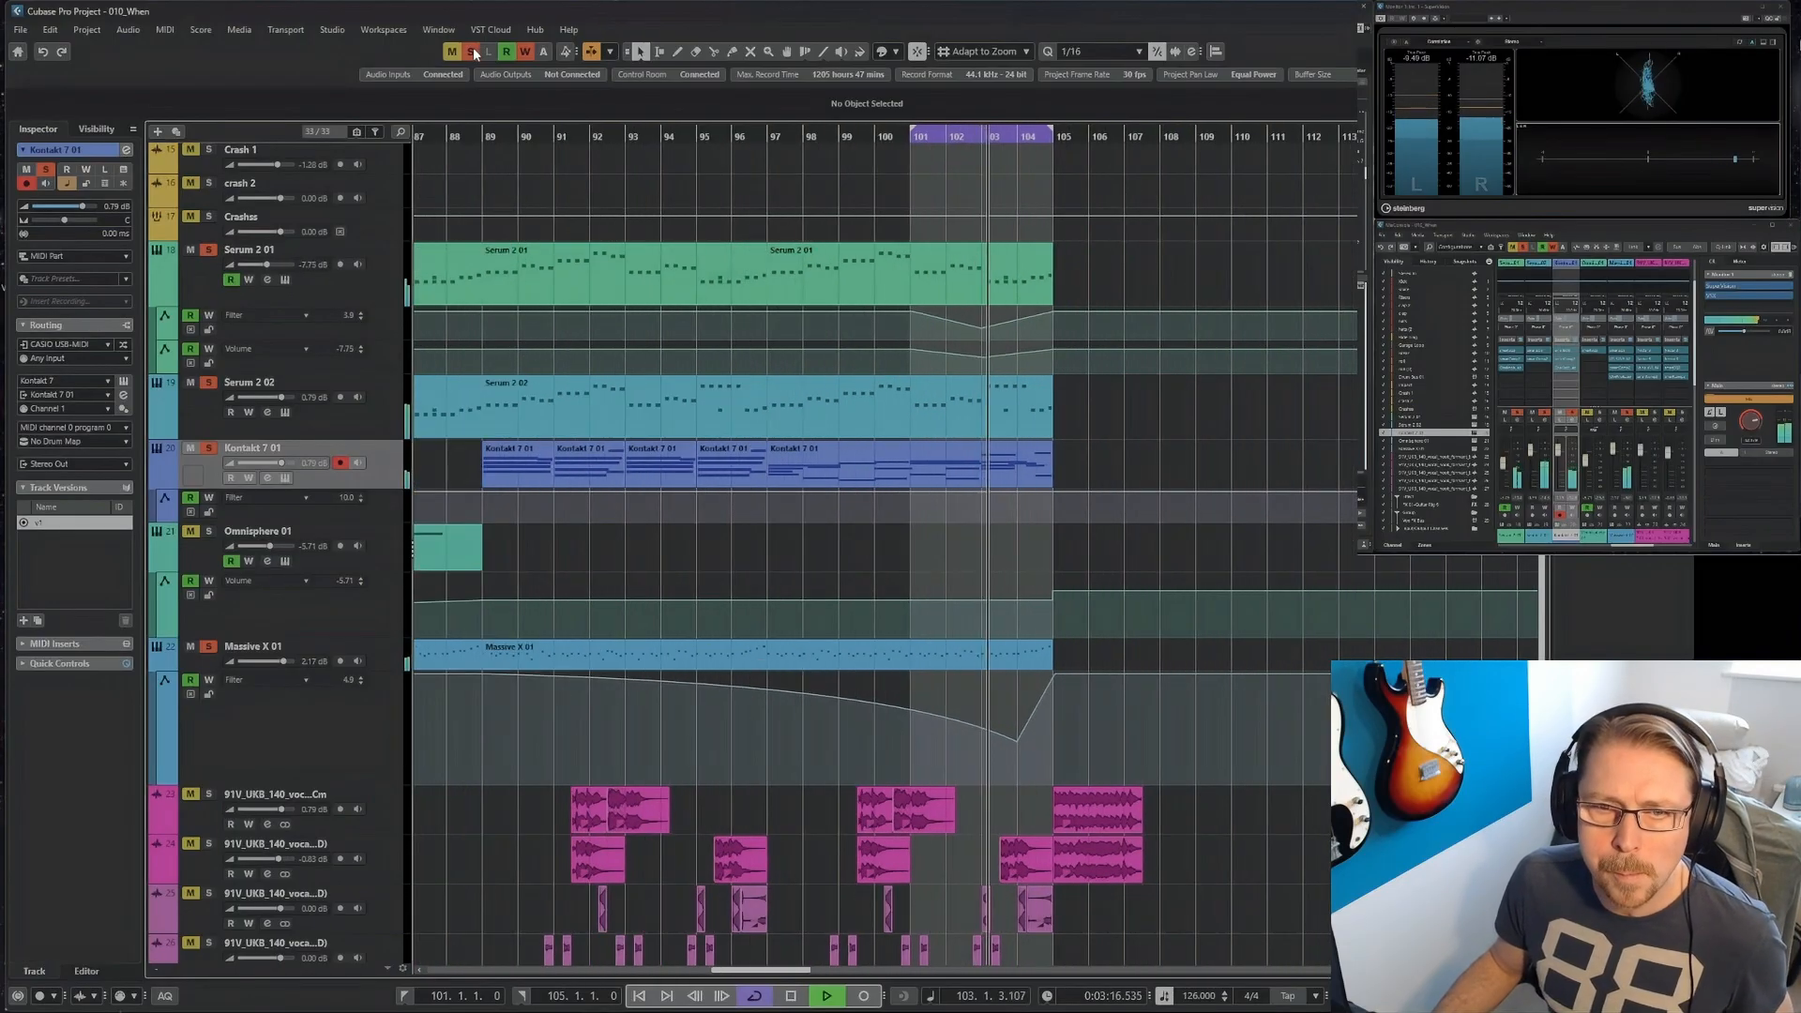
{"action": "left_click", "coordinate": [474, 54]}
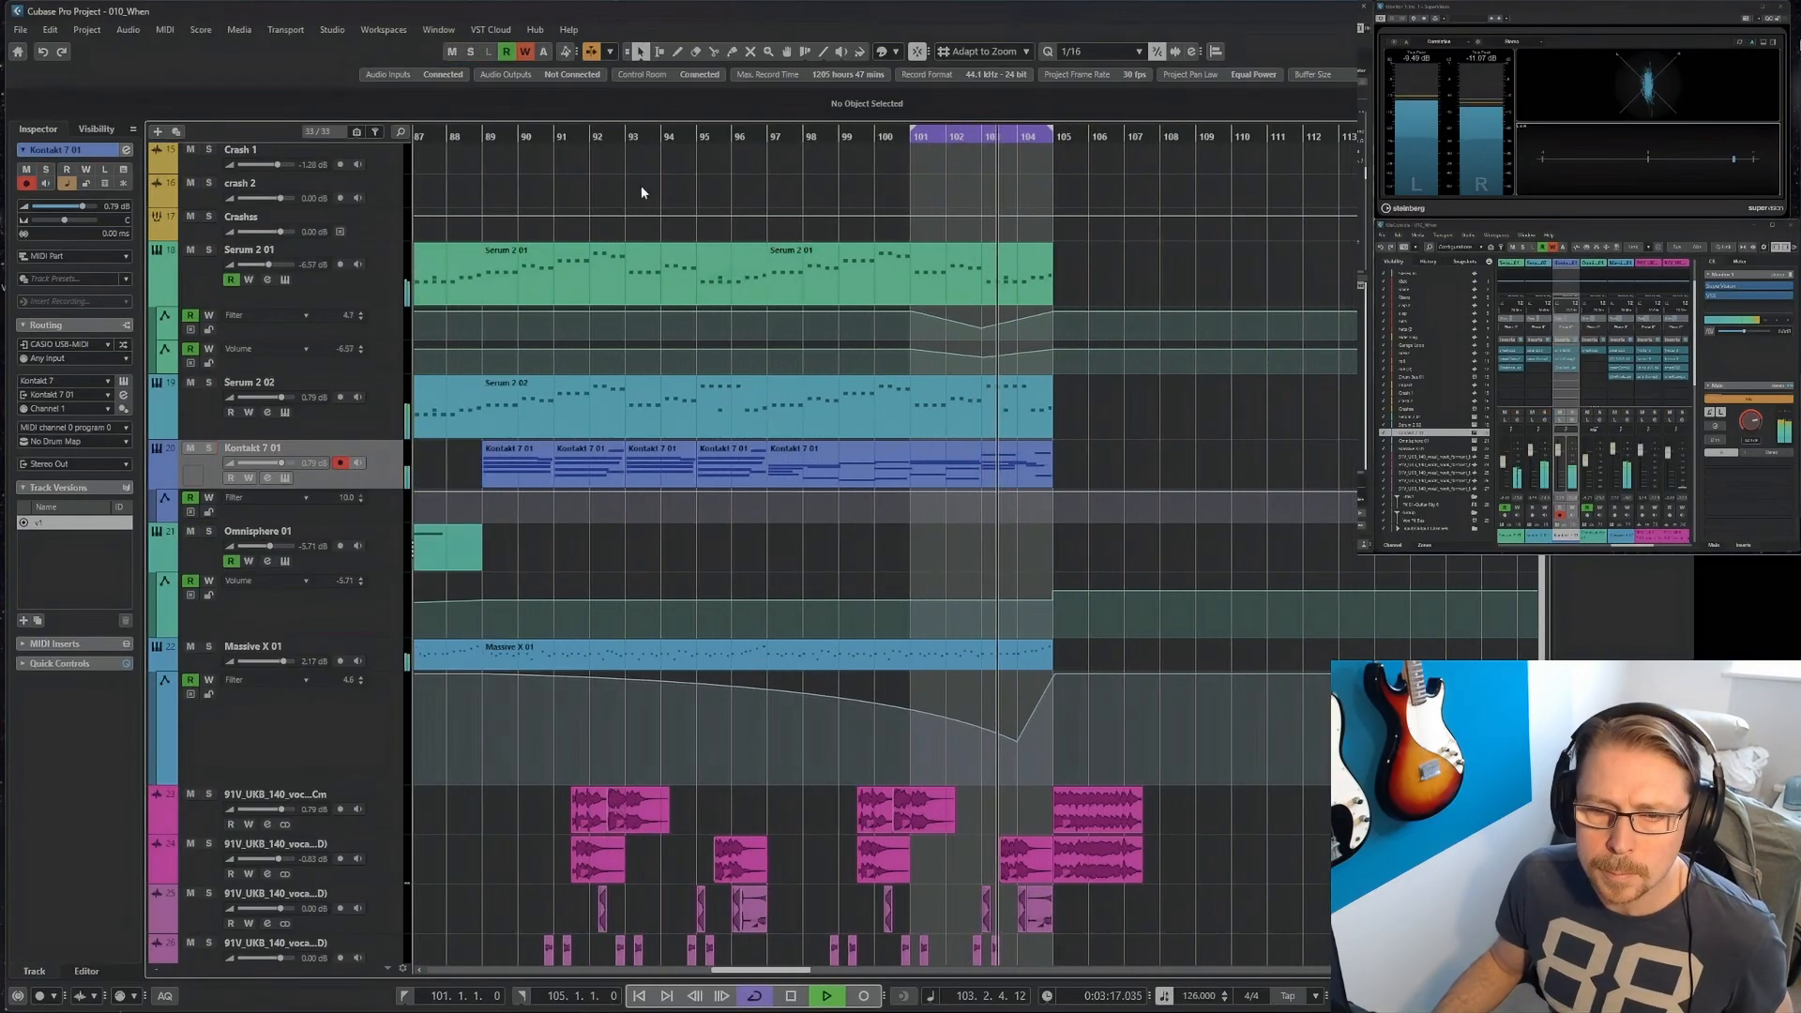
{"action": "left_click", "coordinate": [470, 135], "text": "ctrl"}
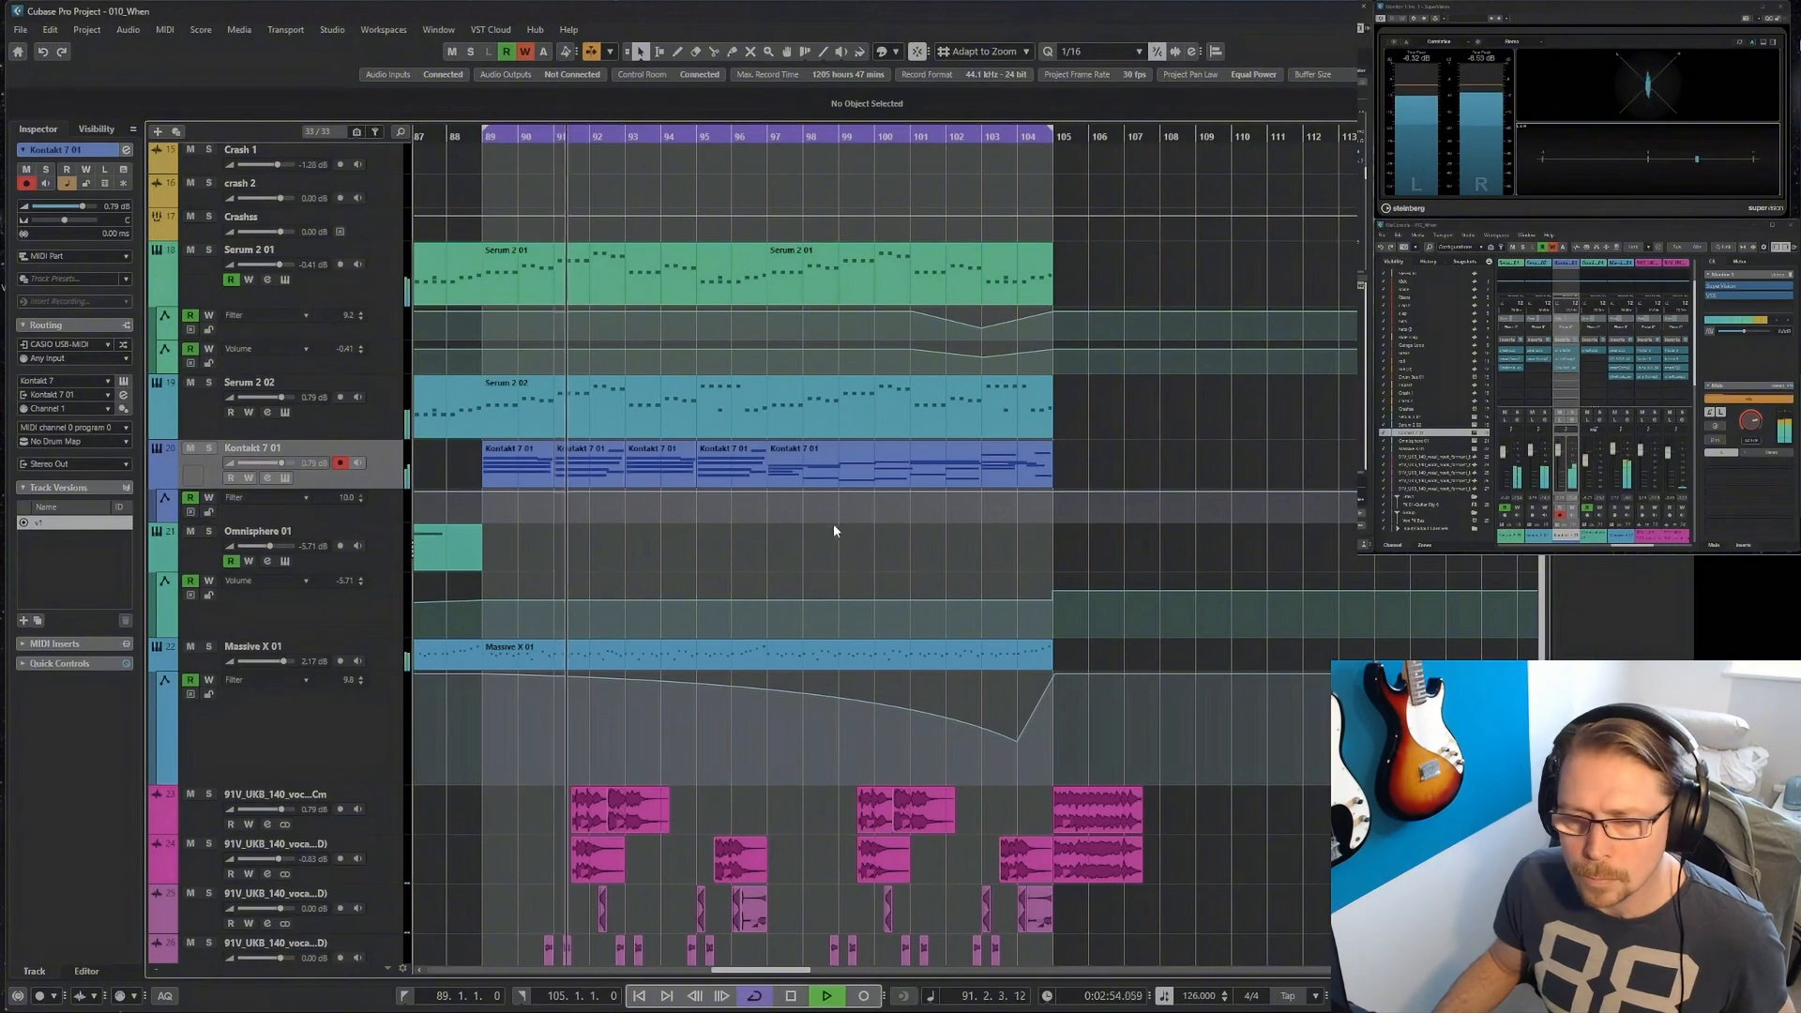
Stop playback and move the two stacked Better Vocal Loop clips at bar 91 one bar earlier to 90.3.1.
{"action": "scroll", "coordinate": [792, 556], "scroll_direction": "down", "scroll_amount": 3}
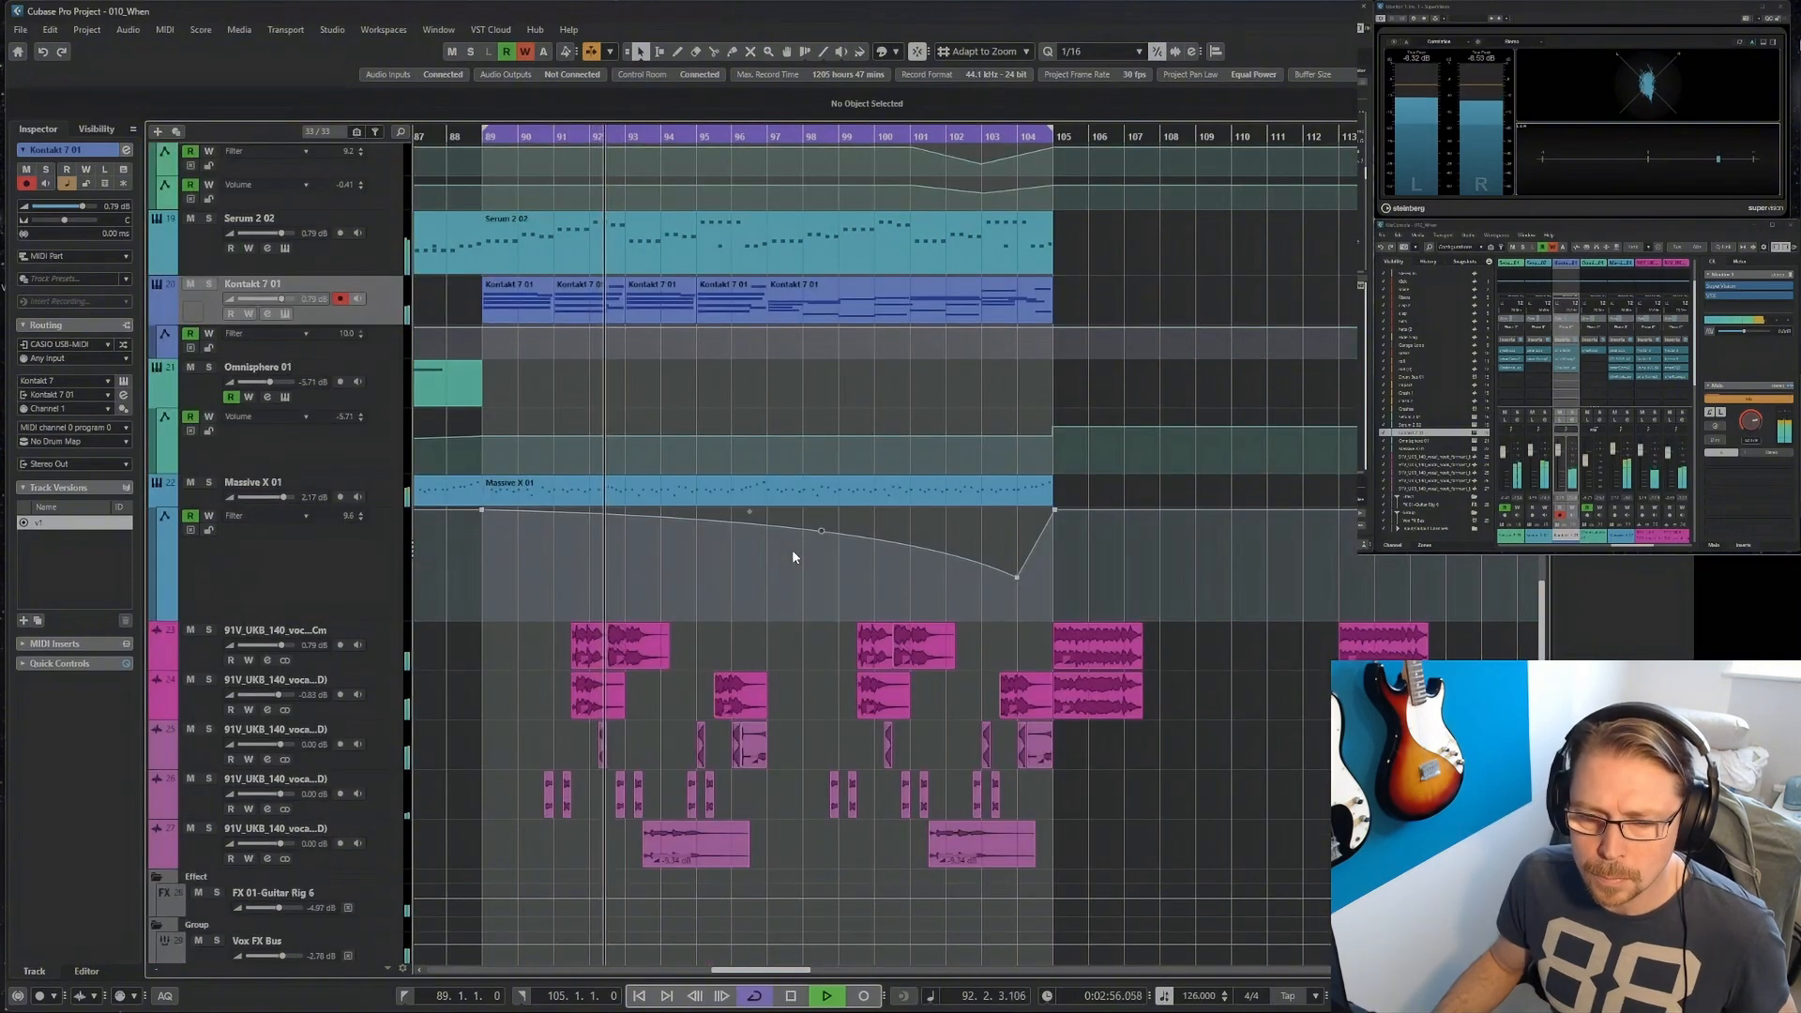
{"action": "key", "text": "h"}
{"action": "key", "text": "h"}
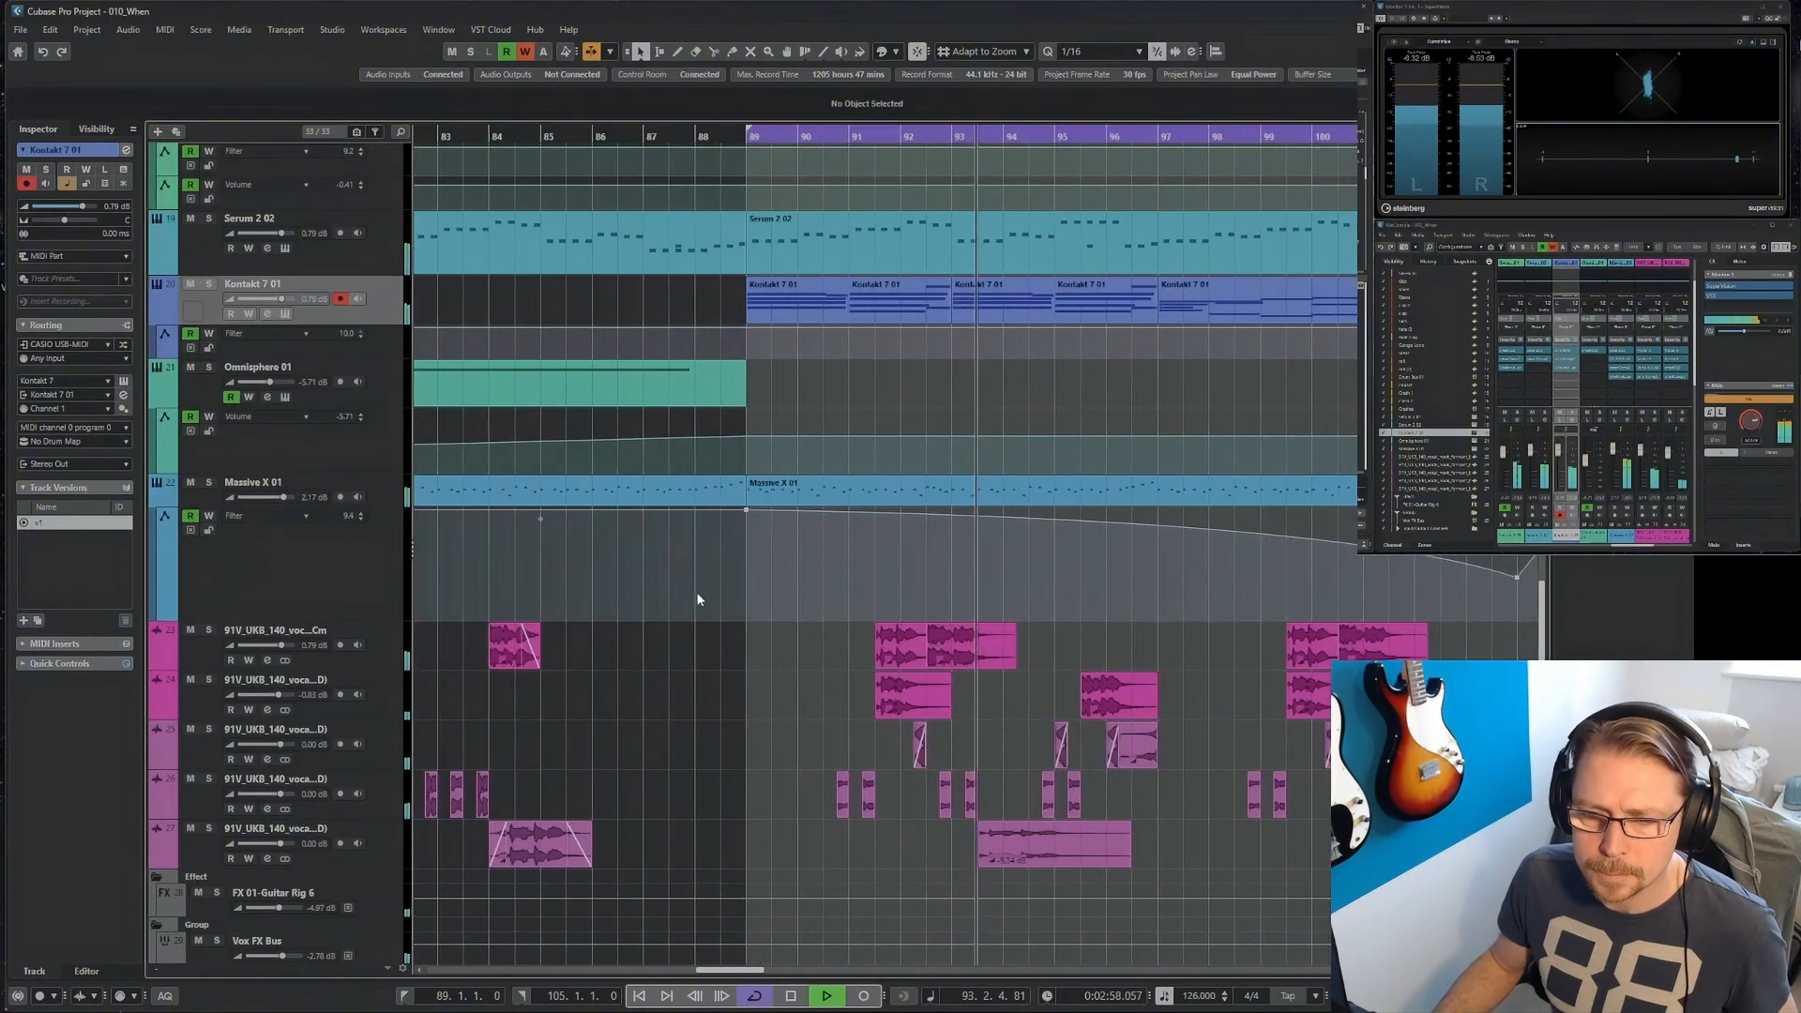
{"action": "key", "text": "h"}
{"action": "key", "text": "h"}
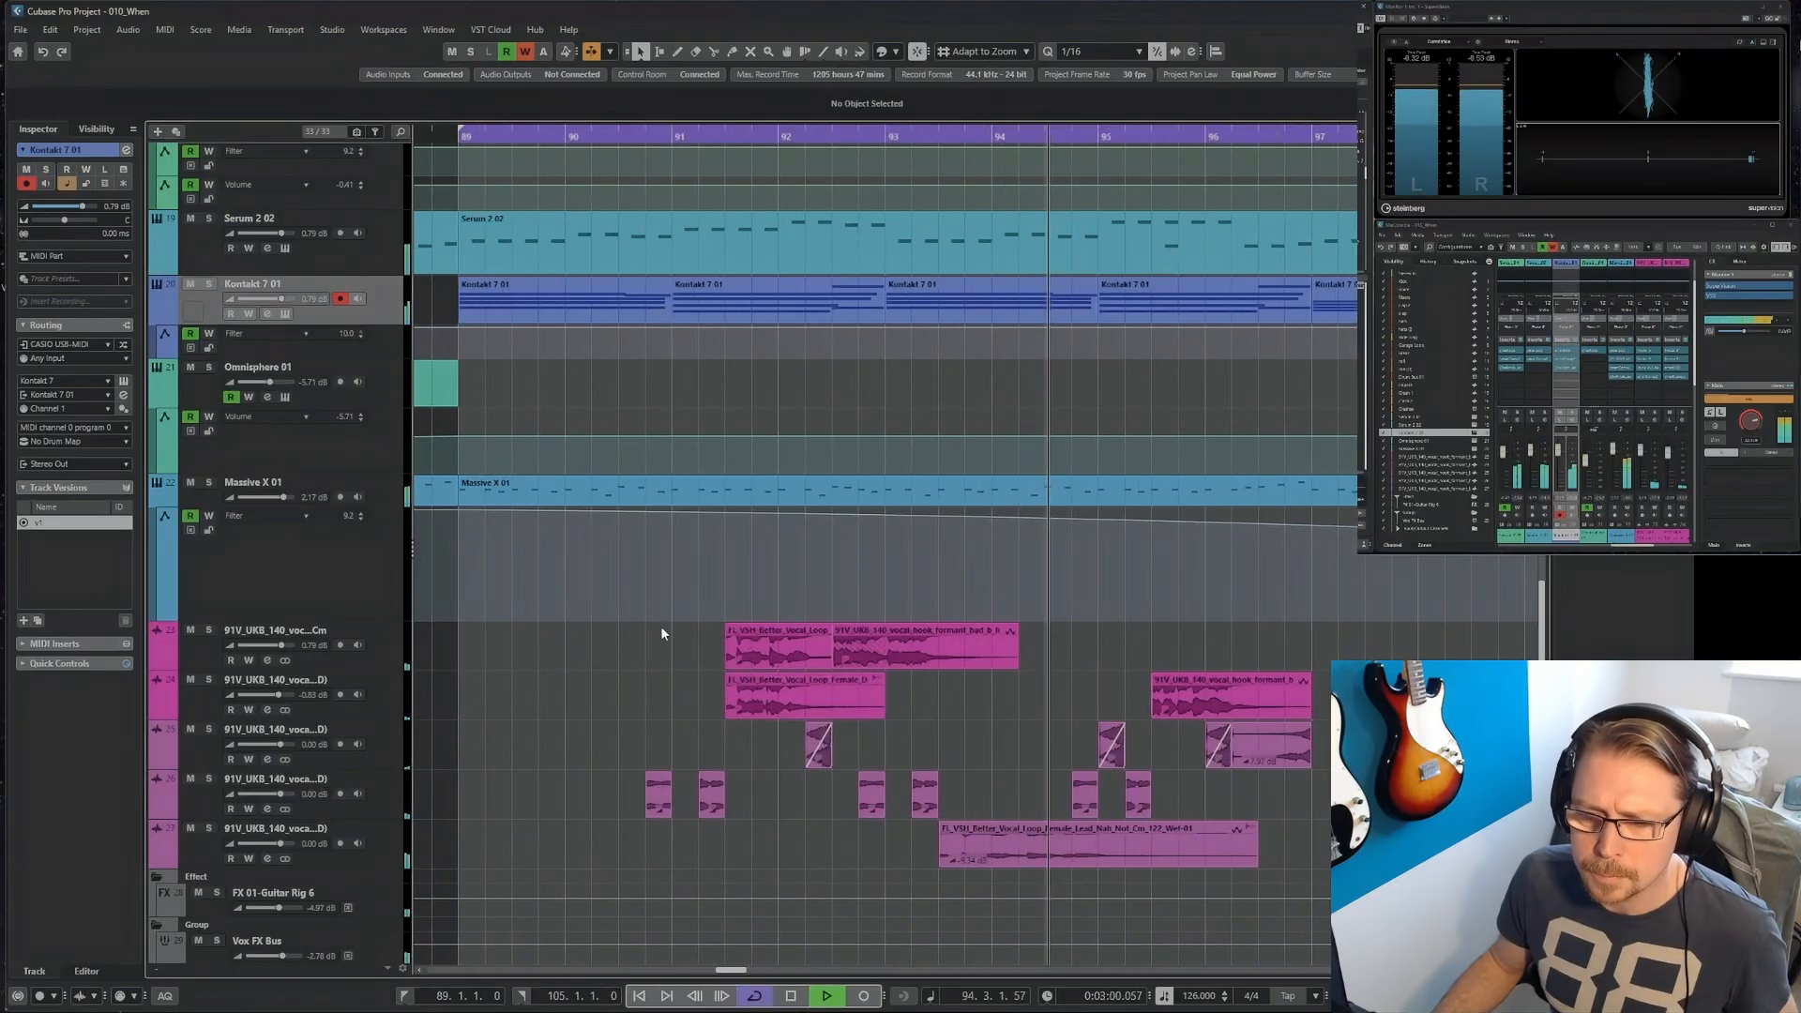
{"action": "key", "text": "space"}
{"action": "left_click_drag", "start_coordinate": [719, 685], "coordinate": [751, 702]}
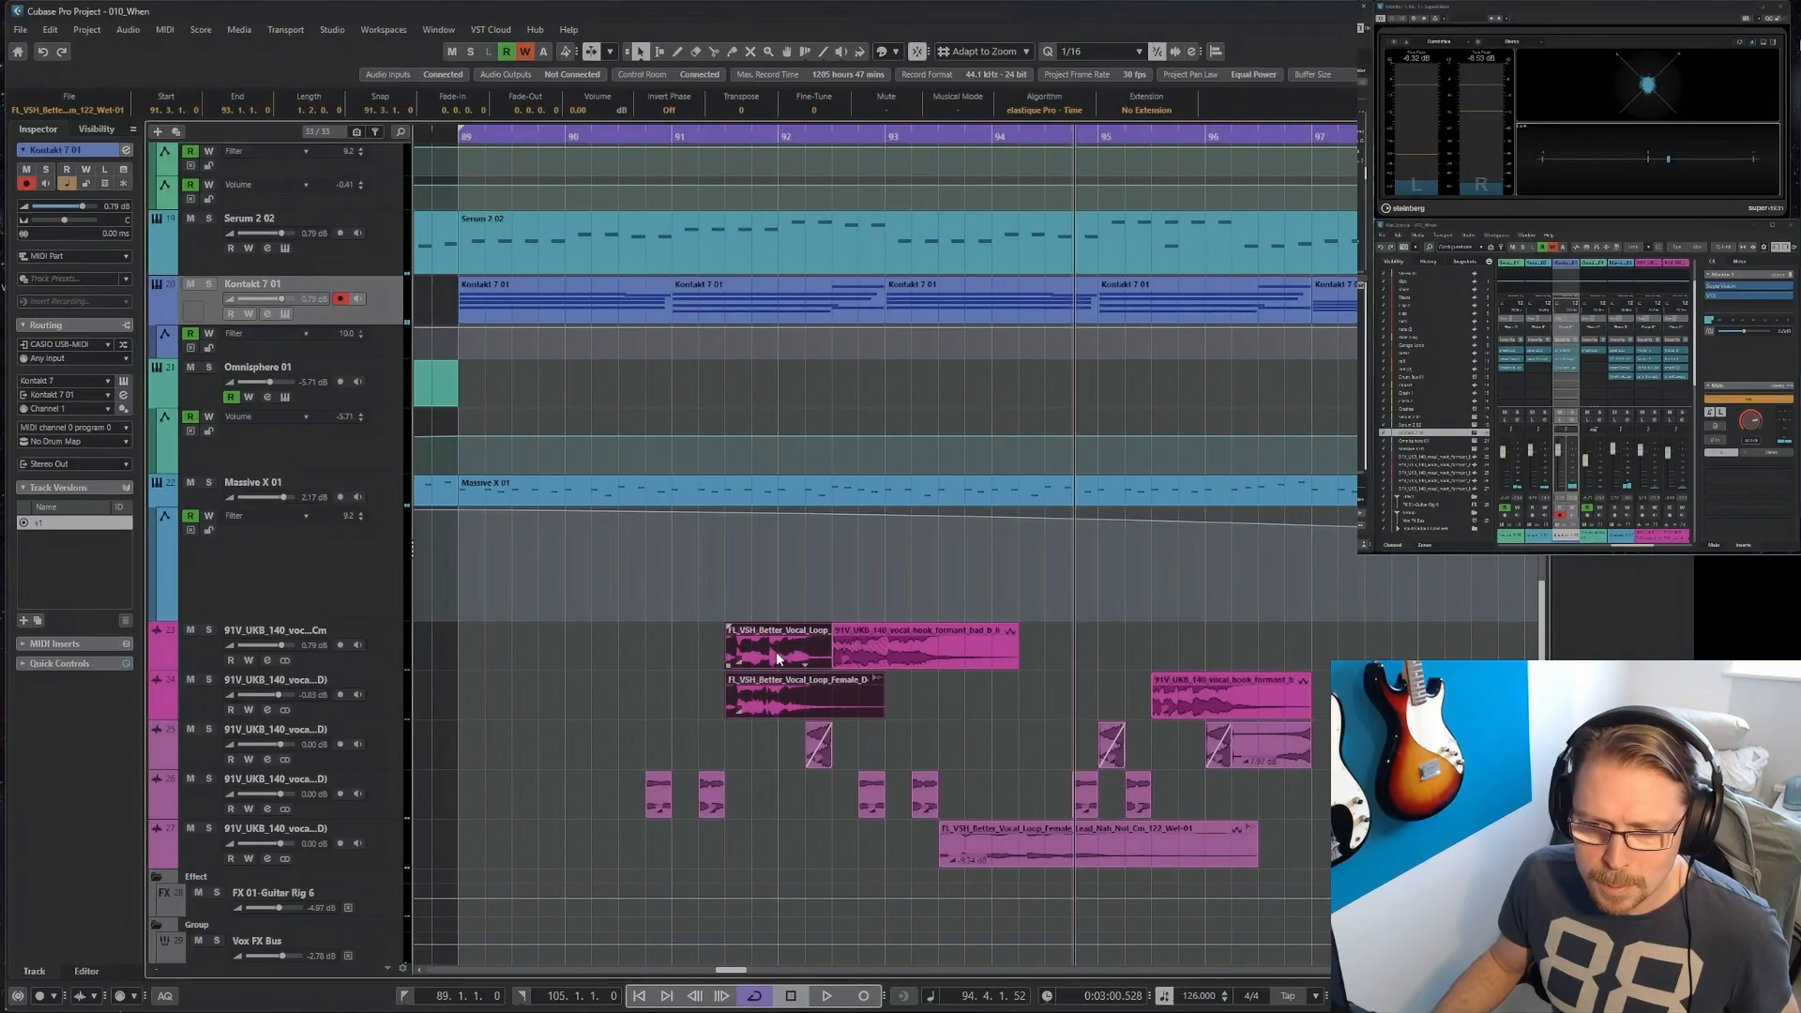
{"action": "left_click_drag", "start_coordinate": [775, 651], "coordinate": [667, 651]}
{"action": "left_click", "coordinate": [457, 141]}
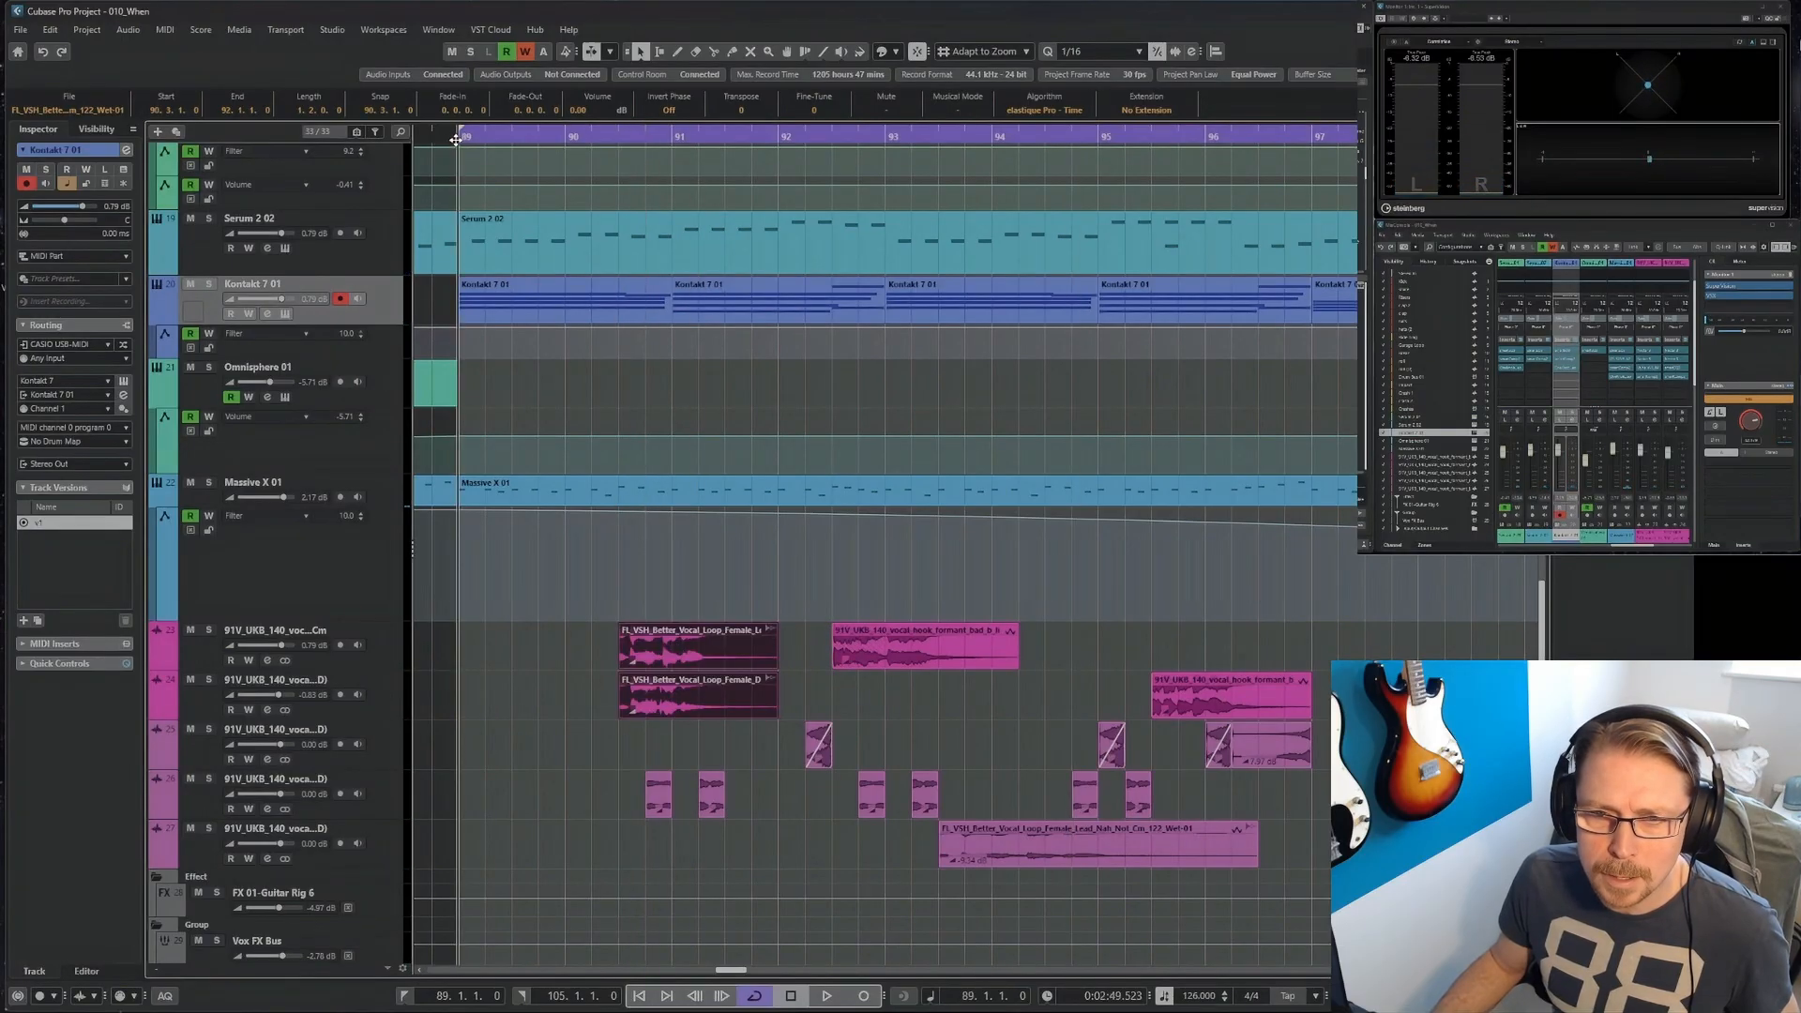
Shift the two stacked vocal clips to 90.2.1 with a short fade-in, and place the matching pair at 98.2.1.
{"action": "key", "text": "space"}
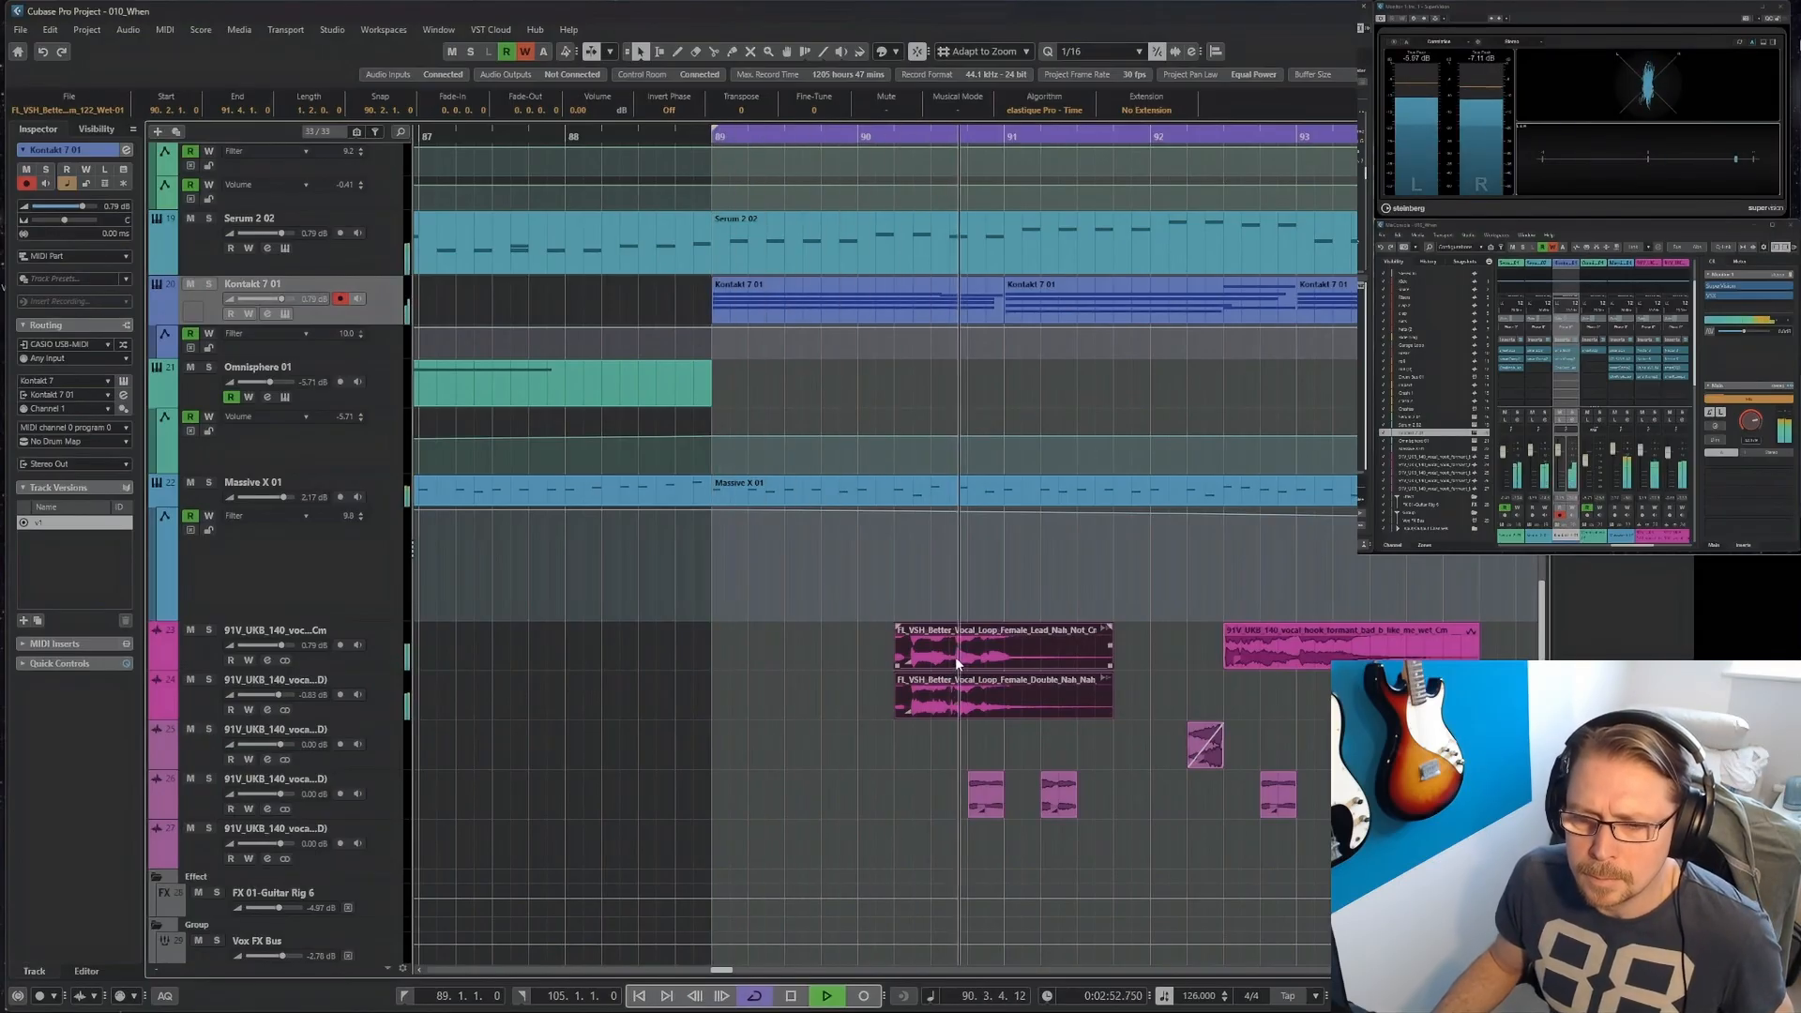
{"action": "left_click_drag", "start_coordinate": [899, 627], "coordinate": [910, 630]}
{"action": "key", "text": "g"}
{"action": "key", "text": "g"}
{"action": "key", "text": "g"}
{"action": "key", "text": "g"}
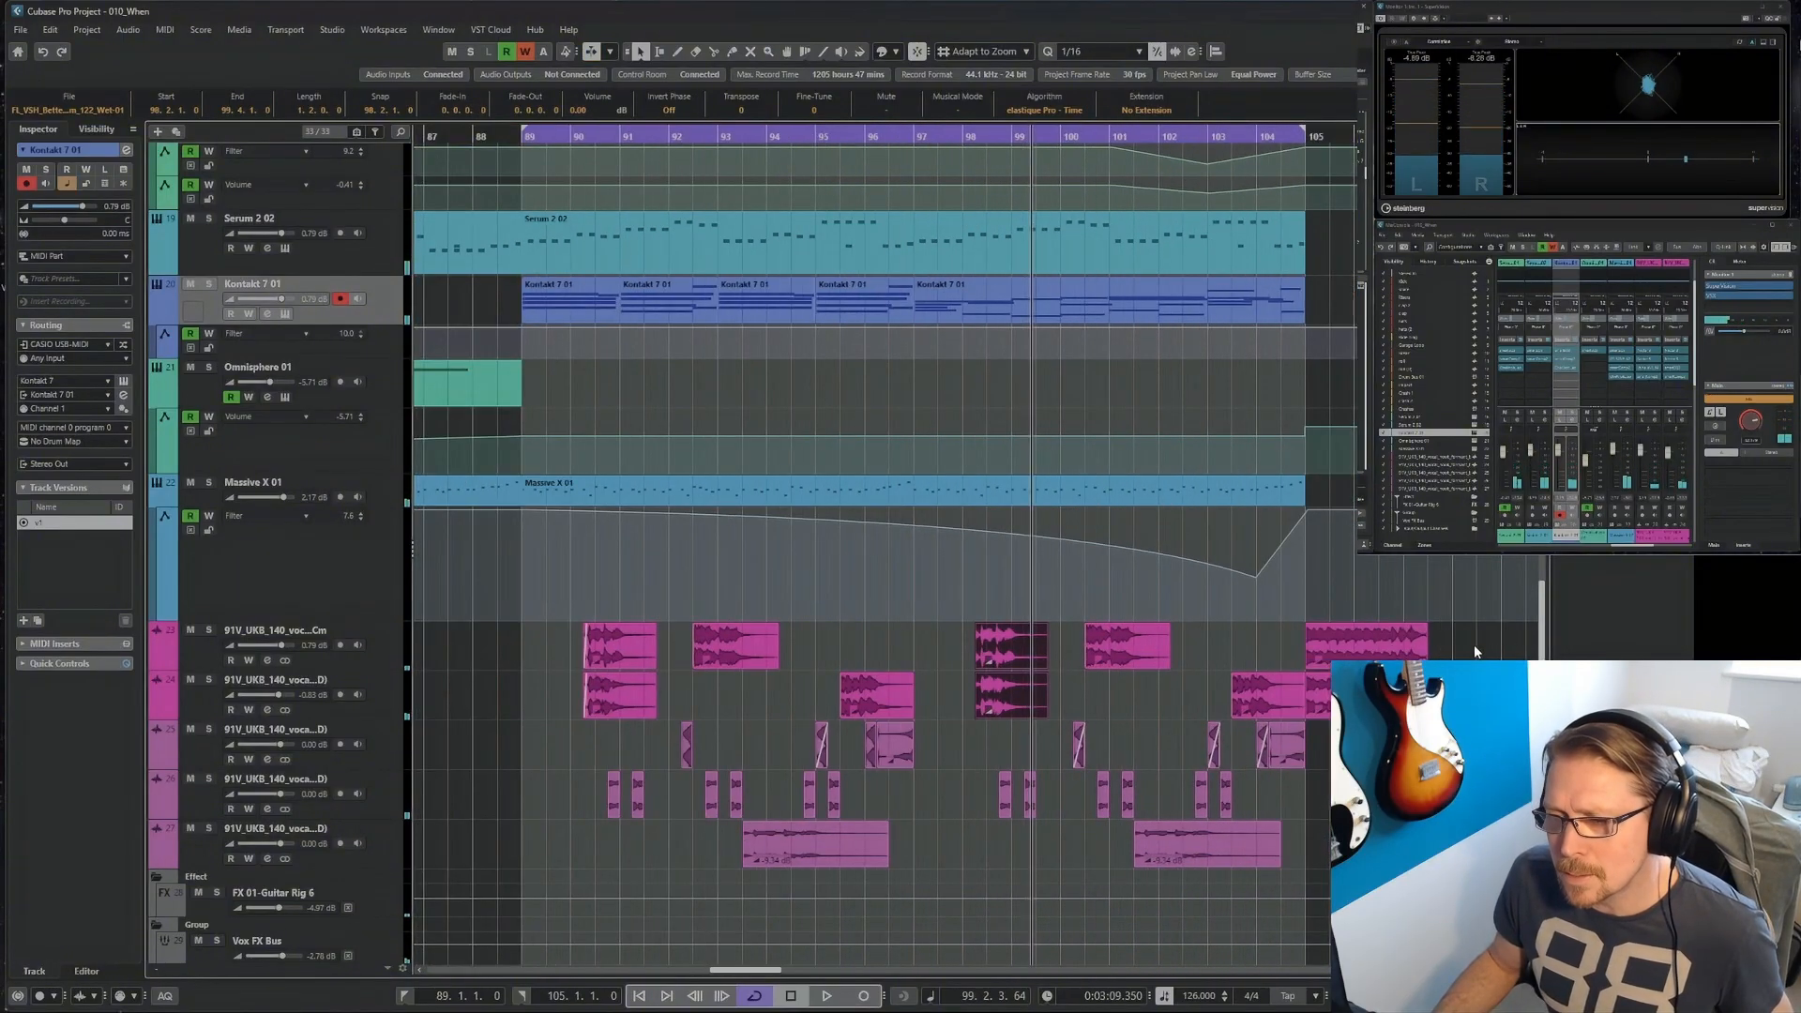
{"action": "key", "text": "g"}
Audition the vocal arrangement from bar 57.
{"action": "left_click_drag", "start_coordinate": [1487, 633], "coordinate": [1240, 713]}
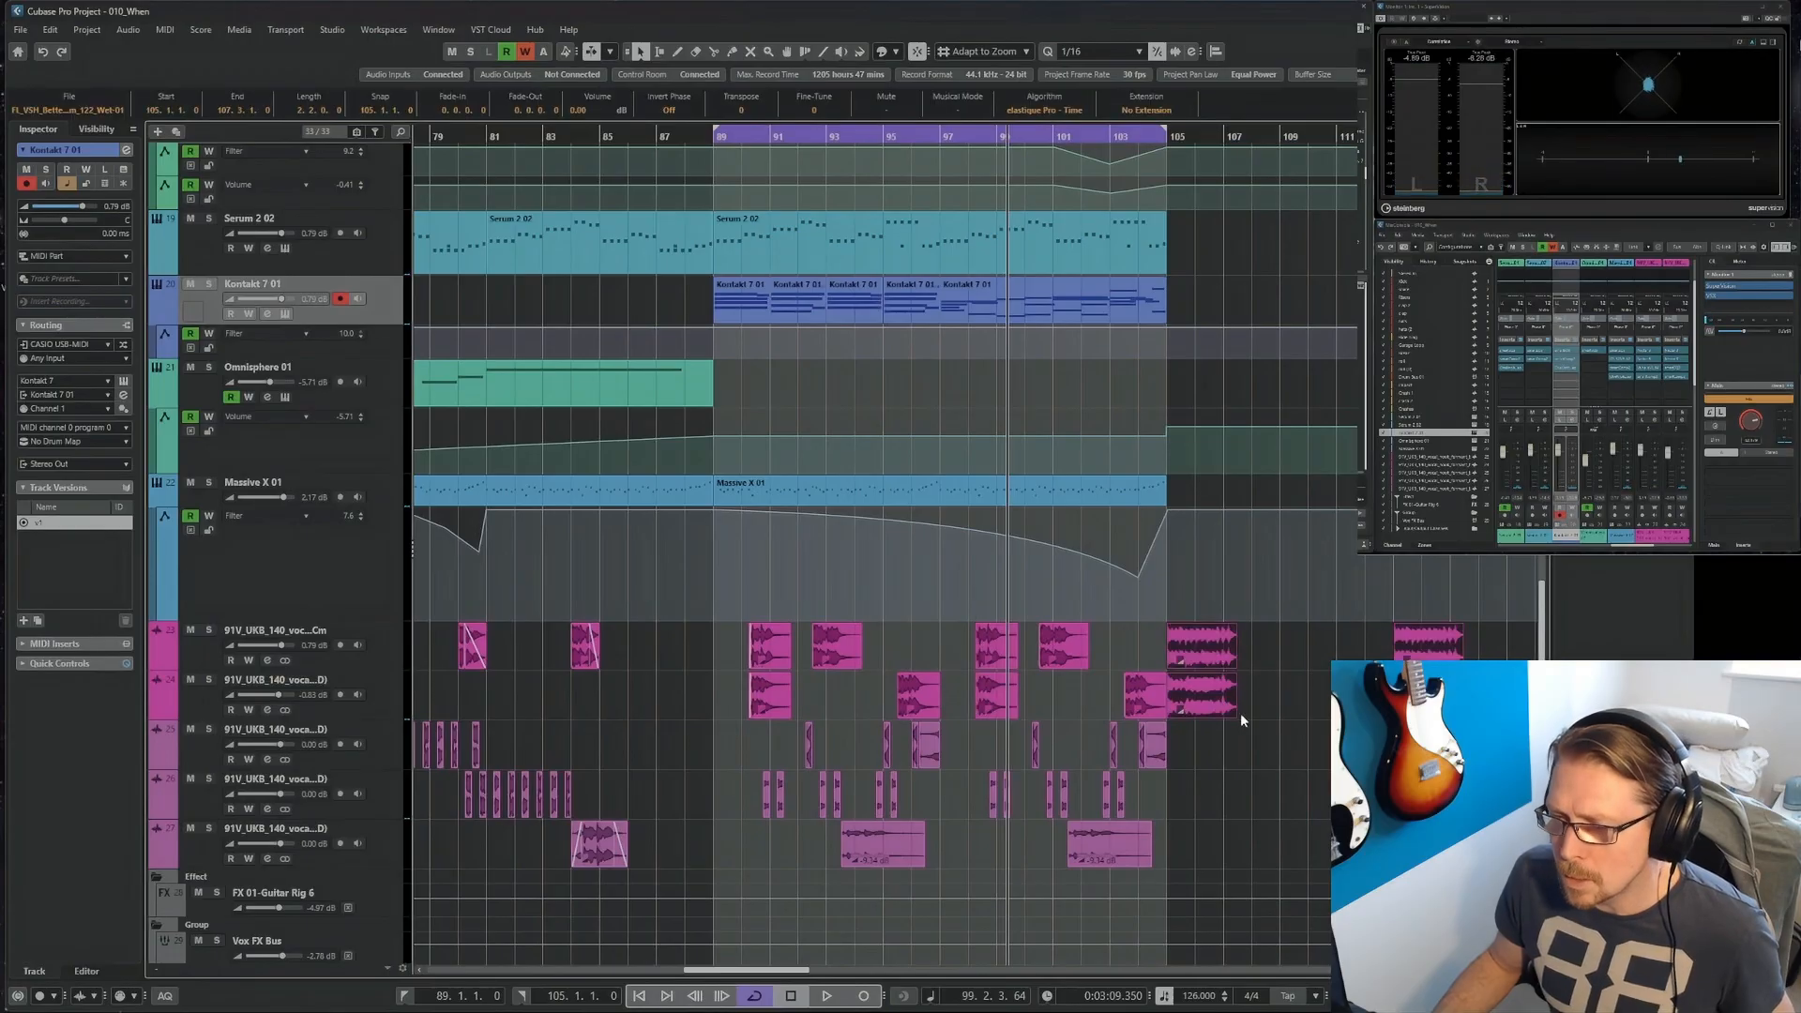
{"action": "left_click", "coordinate": [1033, 679]}
{"action": "key", "text": "g"}
{"action": "key", "text": "g"}
{"action": "key", "text": "g"}
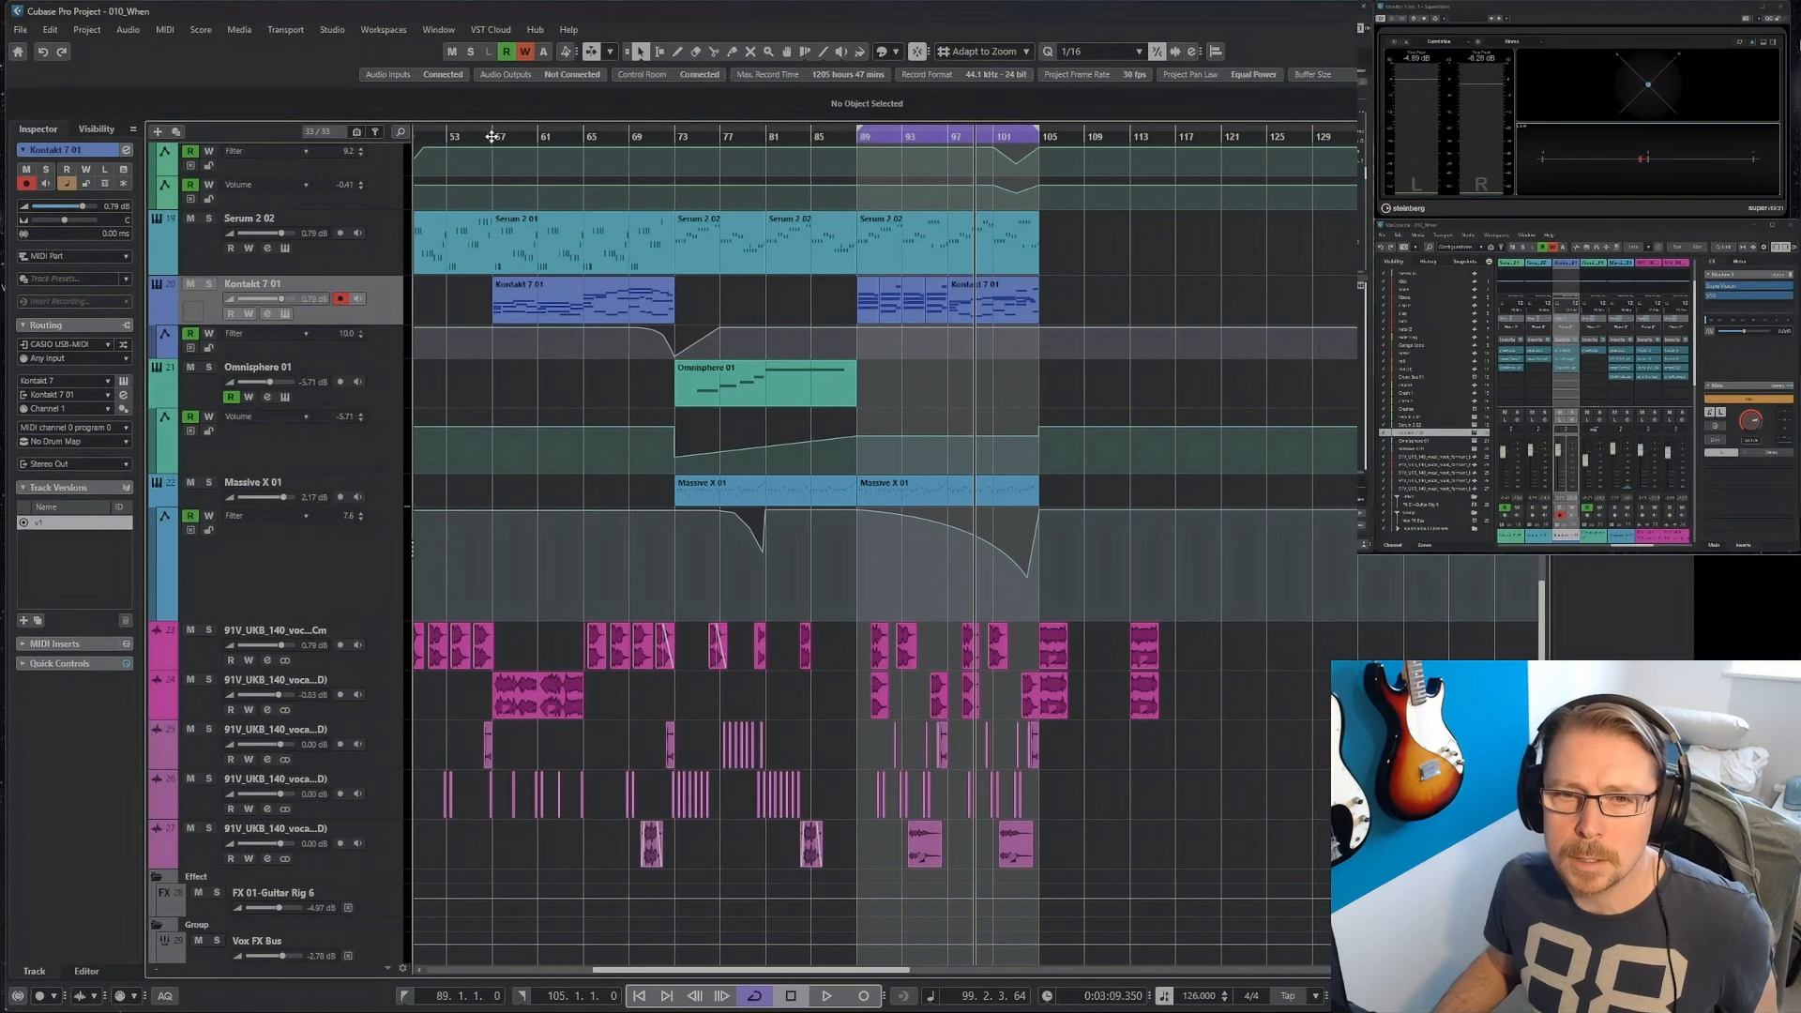
{"action": "left_click", "coordinate": [492, 137]}
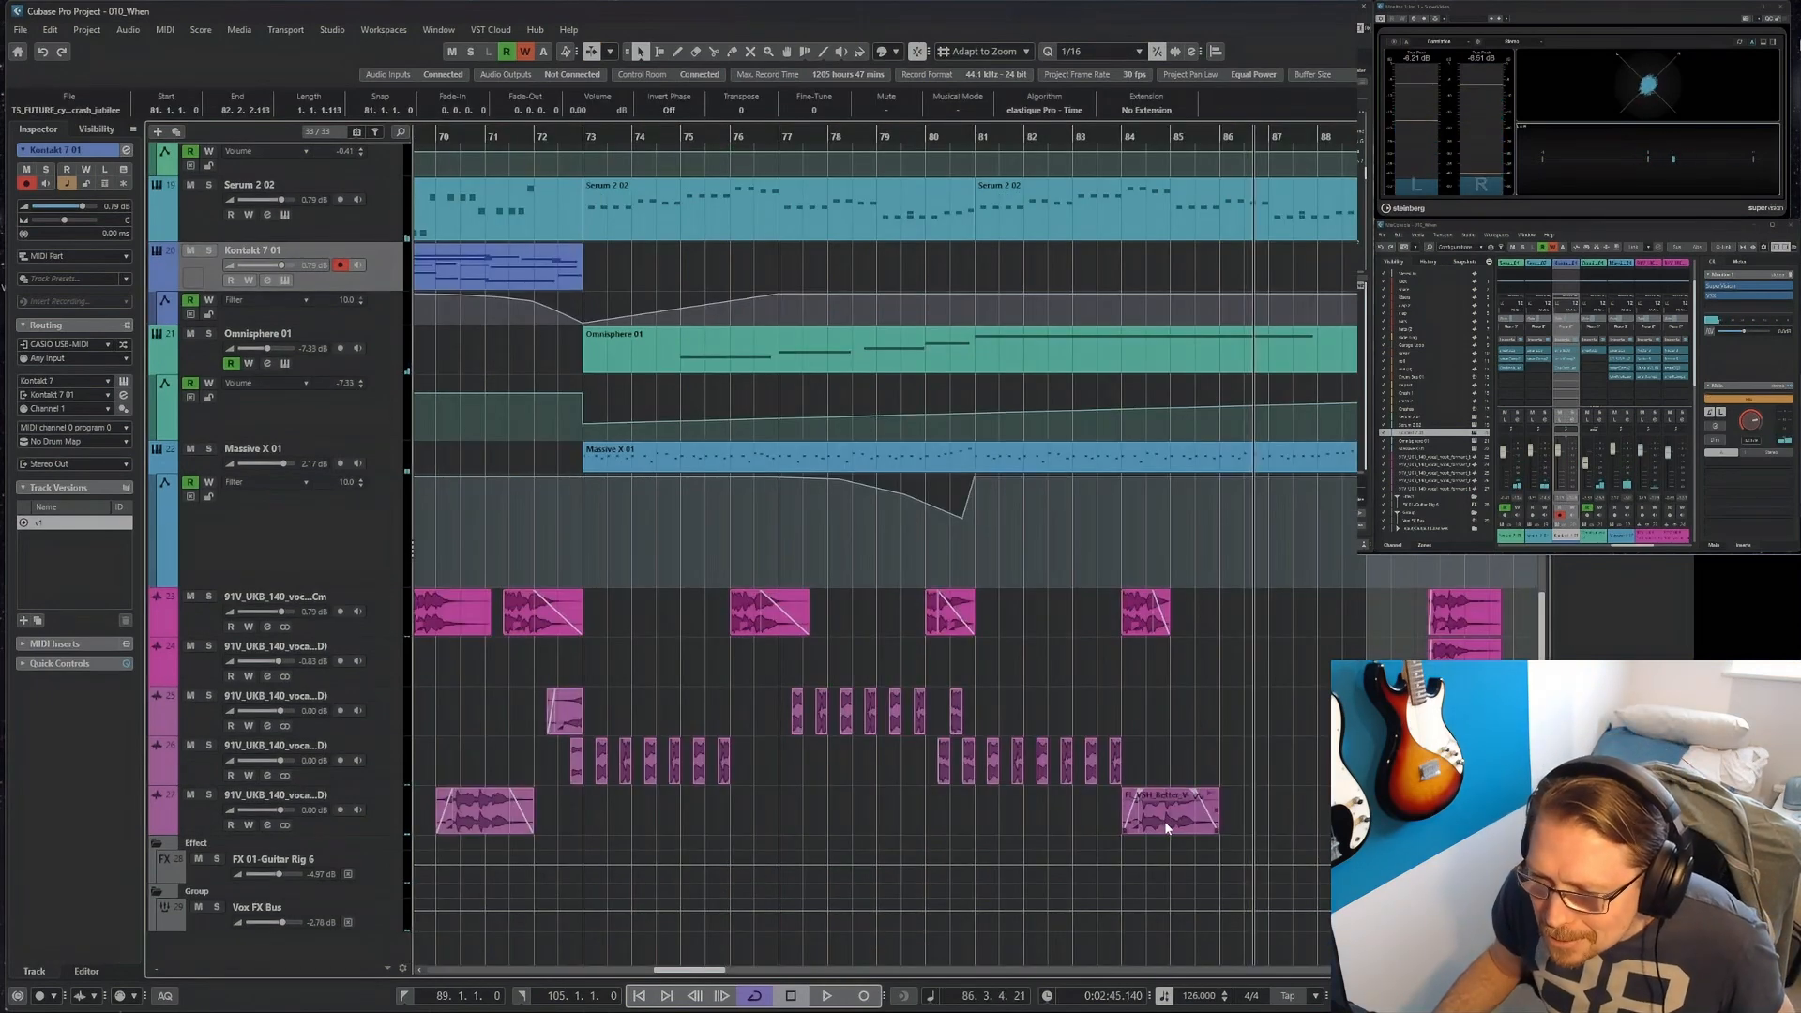
Move the vocal clip at bar 84 on the lowest vocal track one beat later to 84.2.1, and play from bar 81.
{"action": "key", "text": "h"}
{"action": "left_click_drag", "start_coordinate": [1195, 816], "coordinate": [1210, 817]}
{"action": "key", "text": "g"}
{"action": "key", "text": "g"}
{"action": "key", "text": "g"}
{"action": "key", "text": "g"}
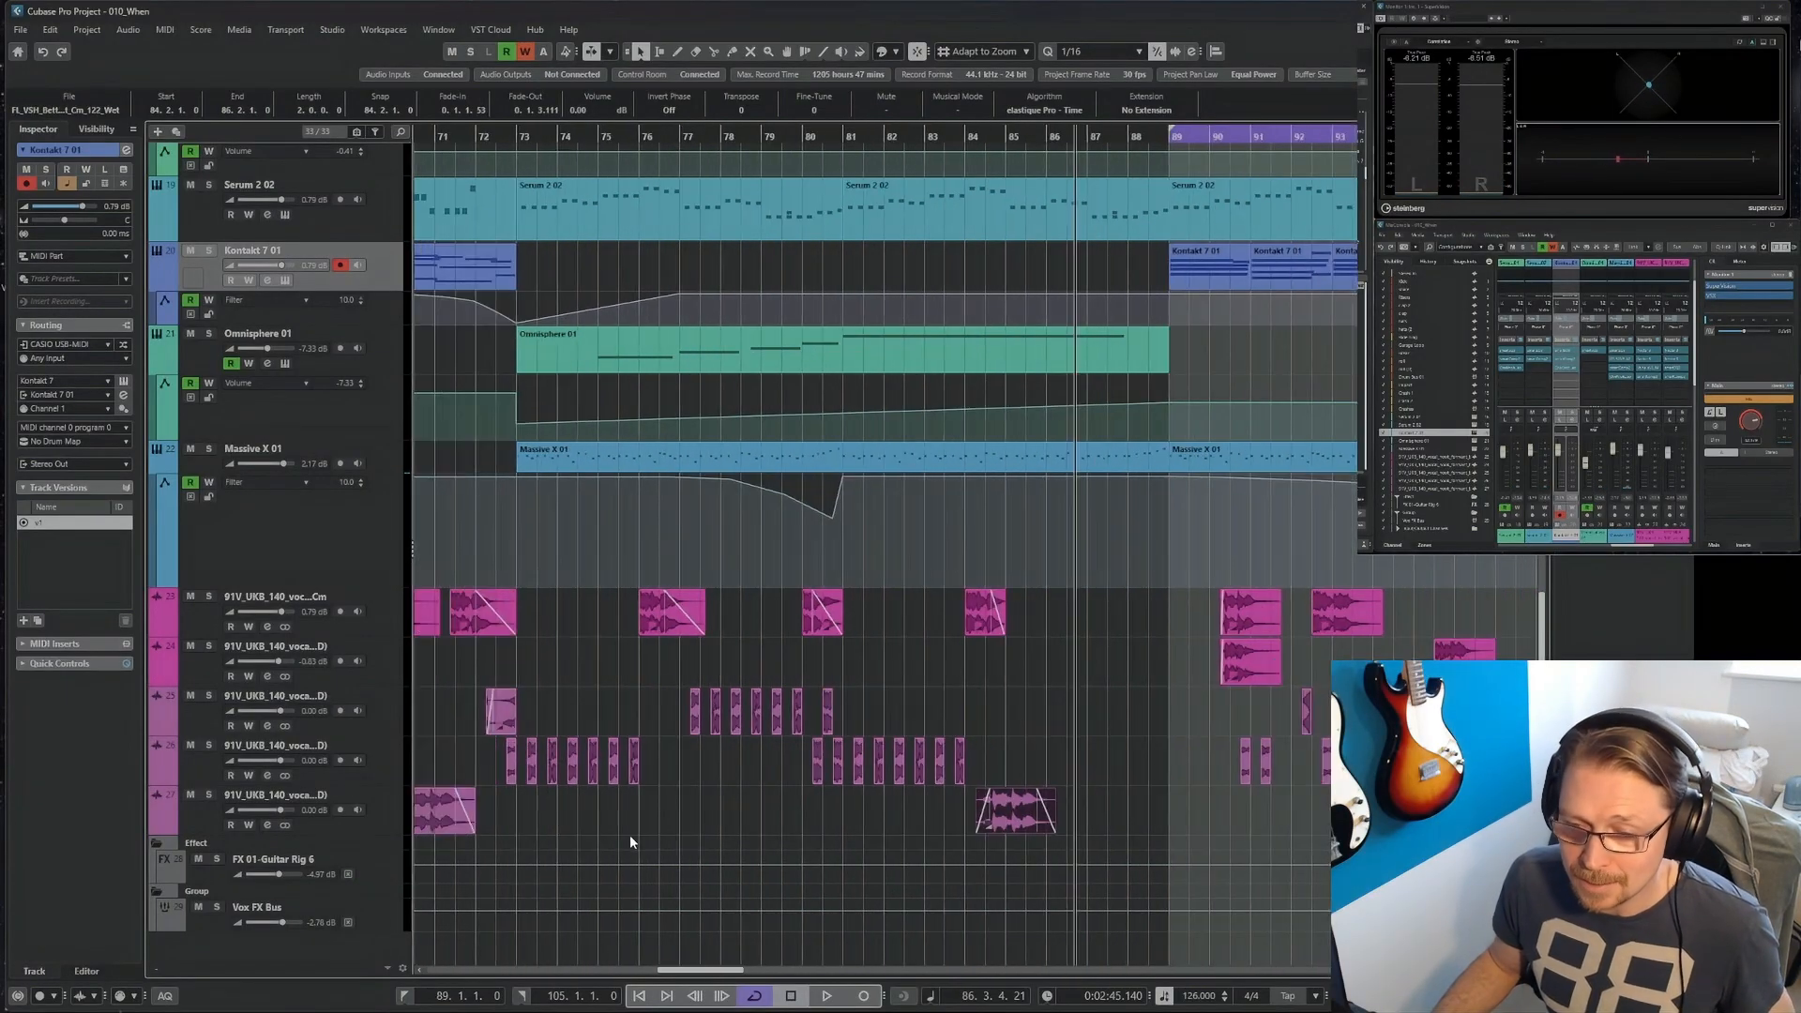
{"action": "key", "text": "h"}
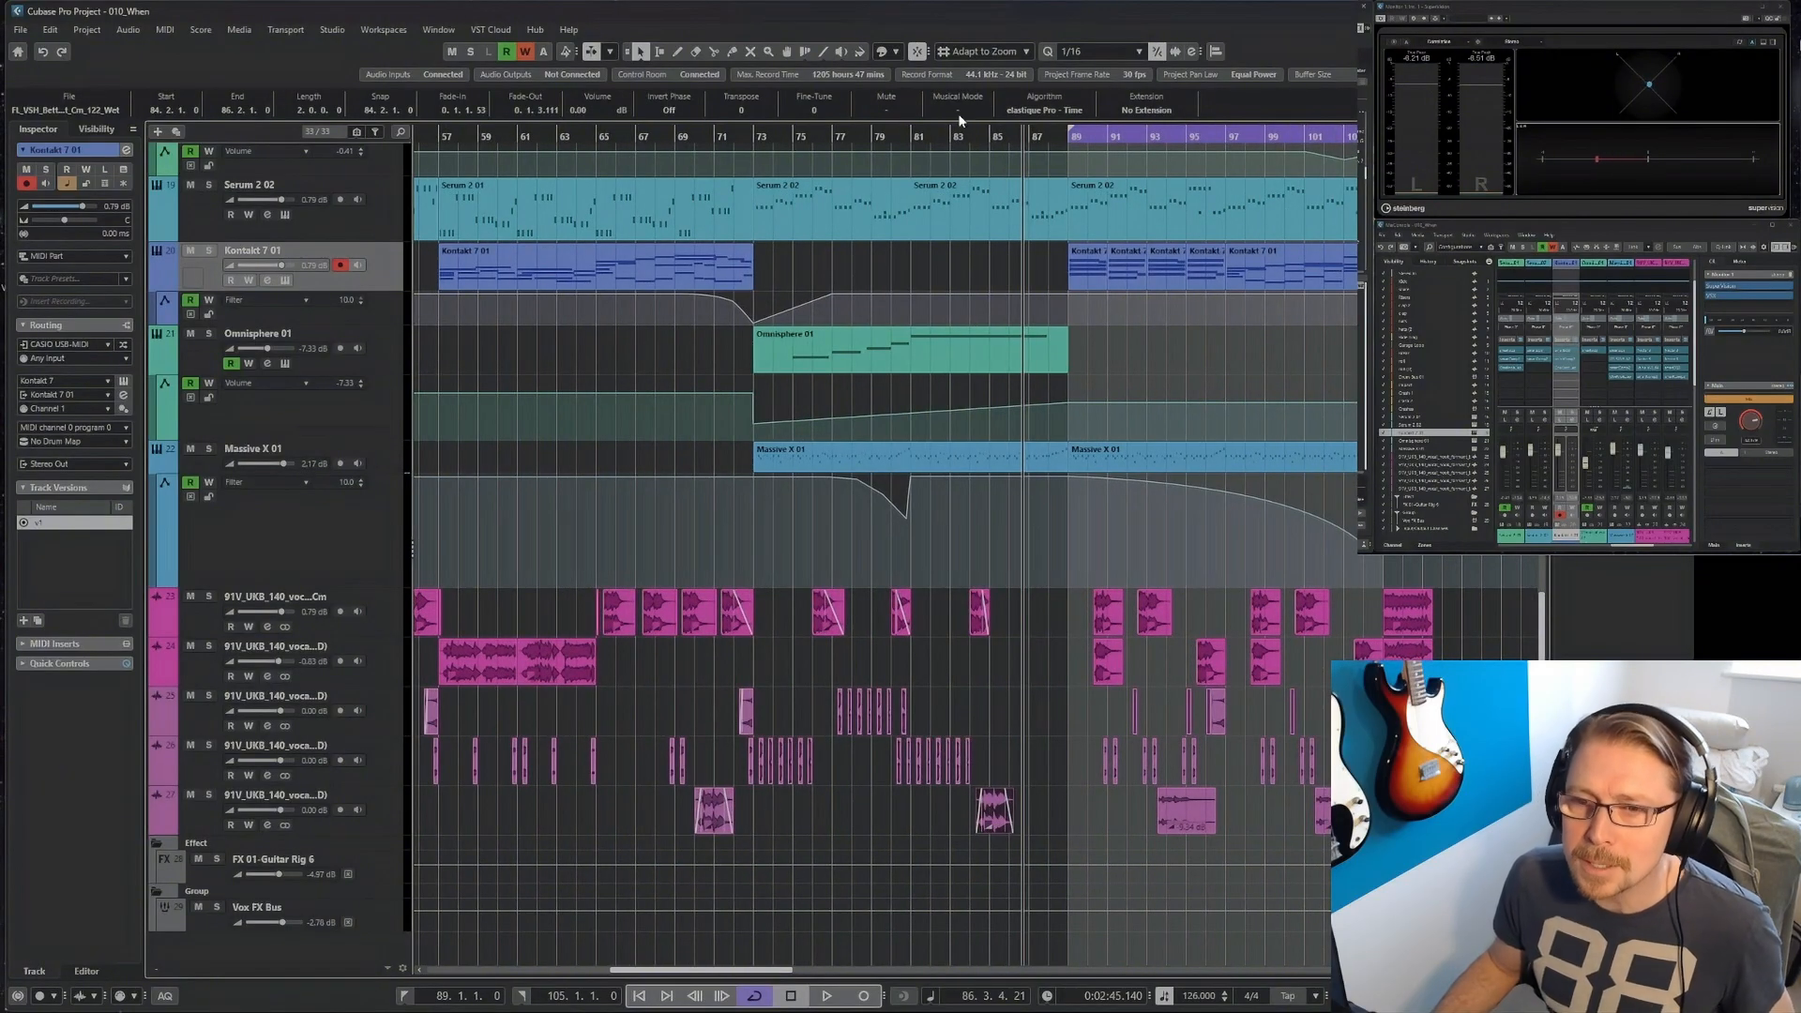
{"action": "left_click", "coordinate": [915, 136]}
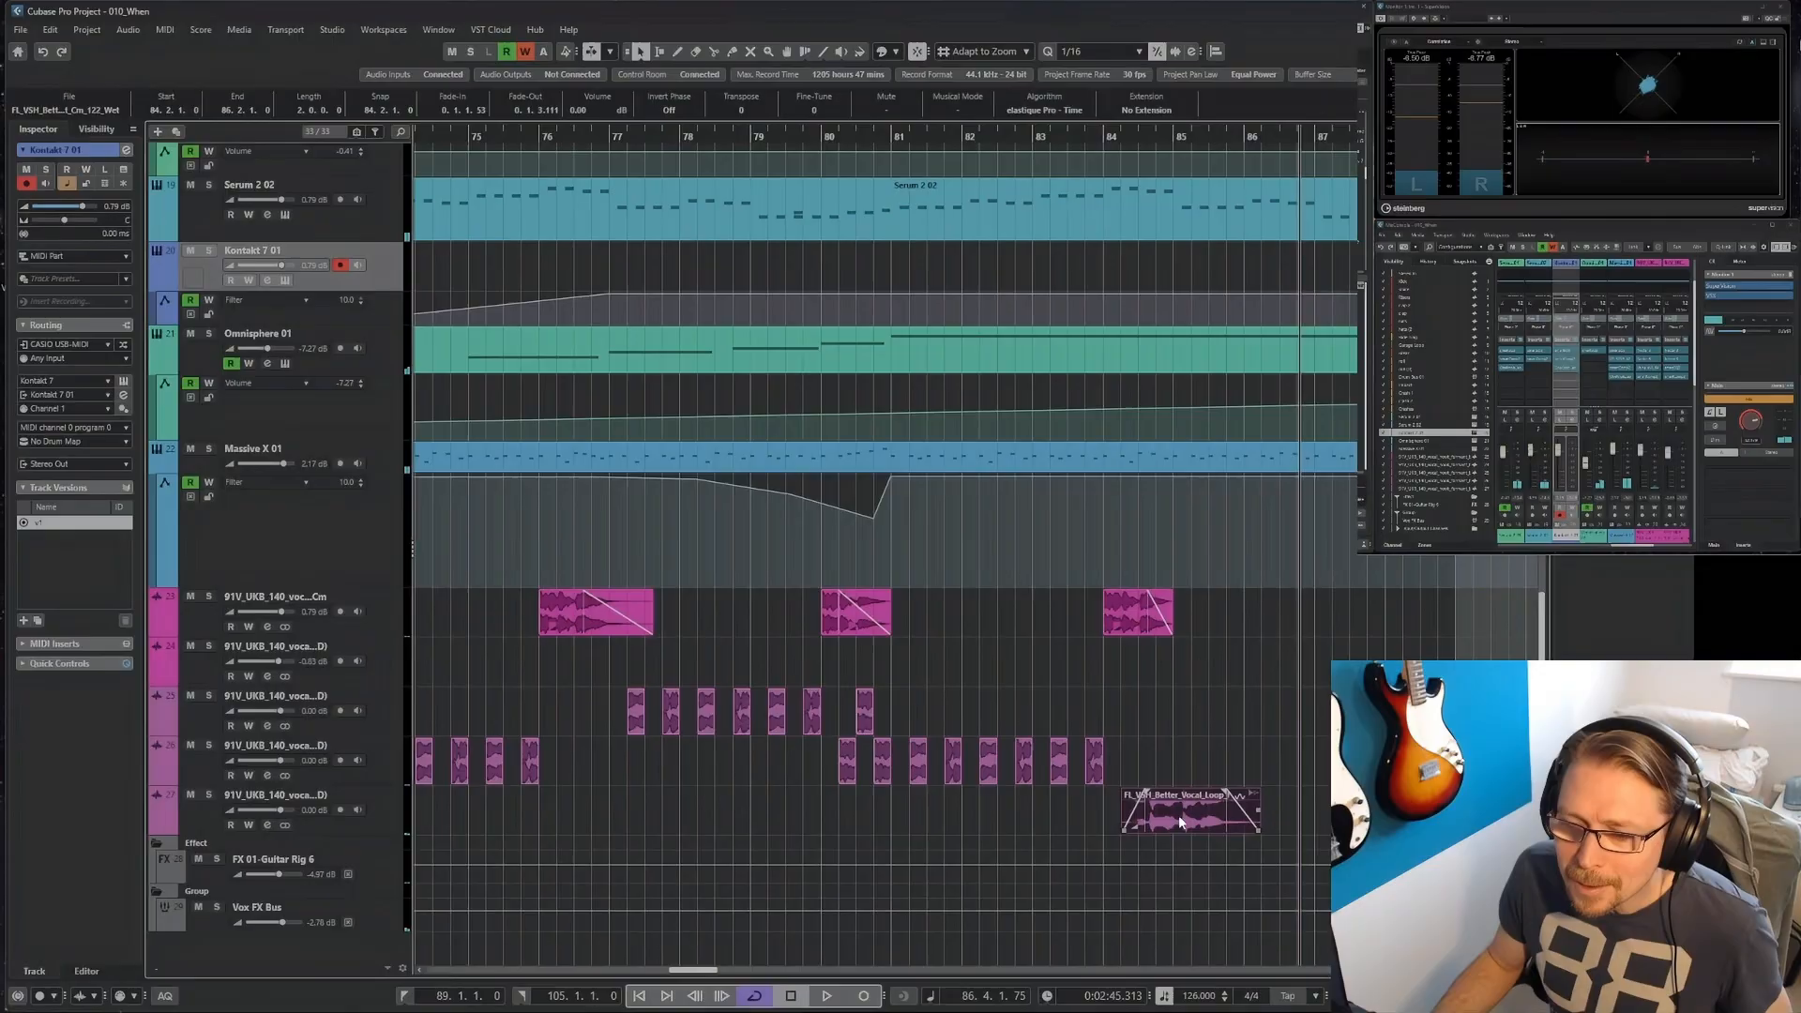
Try moving the bar 84 clip on the lowest vocal track to 83.3.1, restore it to 84.2.1, and play it.
{"action": "left_click_drag", "start_coordinate": [1178, 814], "coordinate": [1134, 812]}
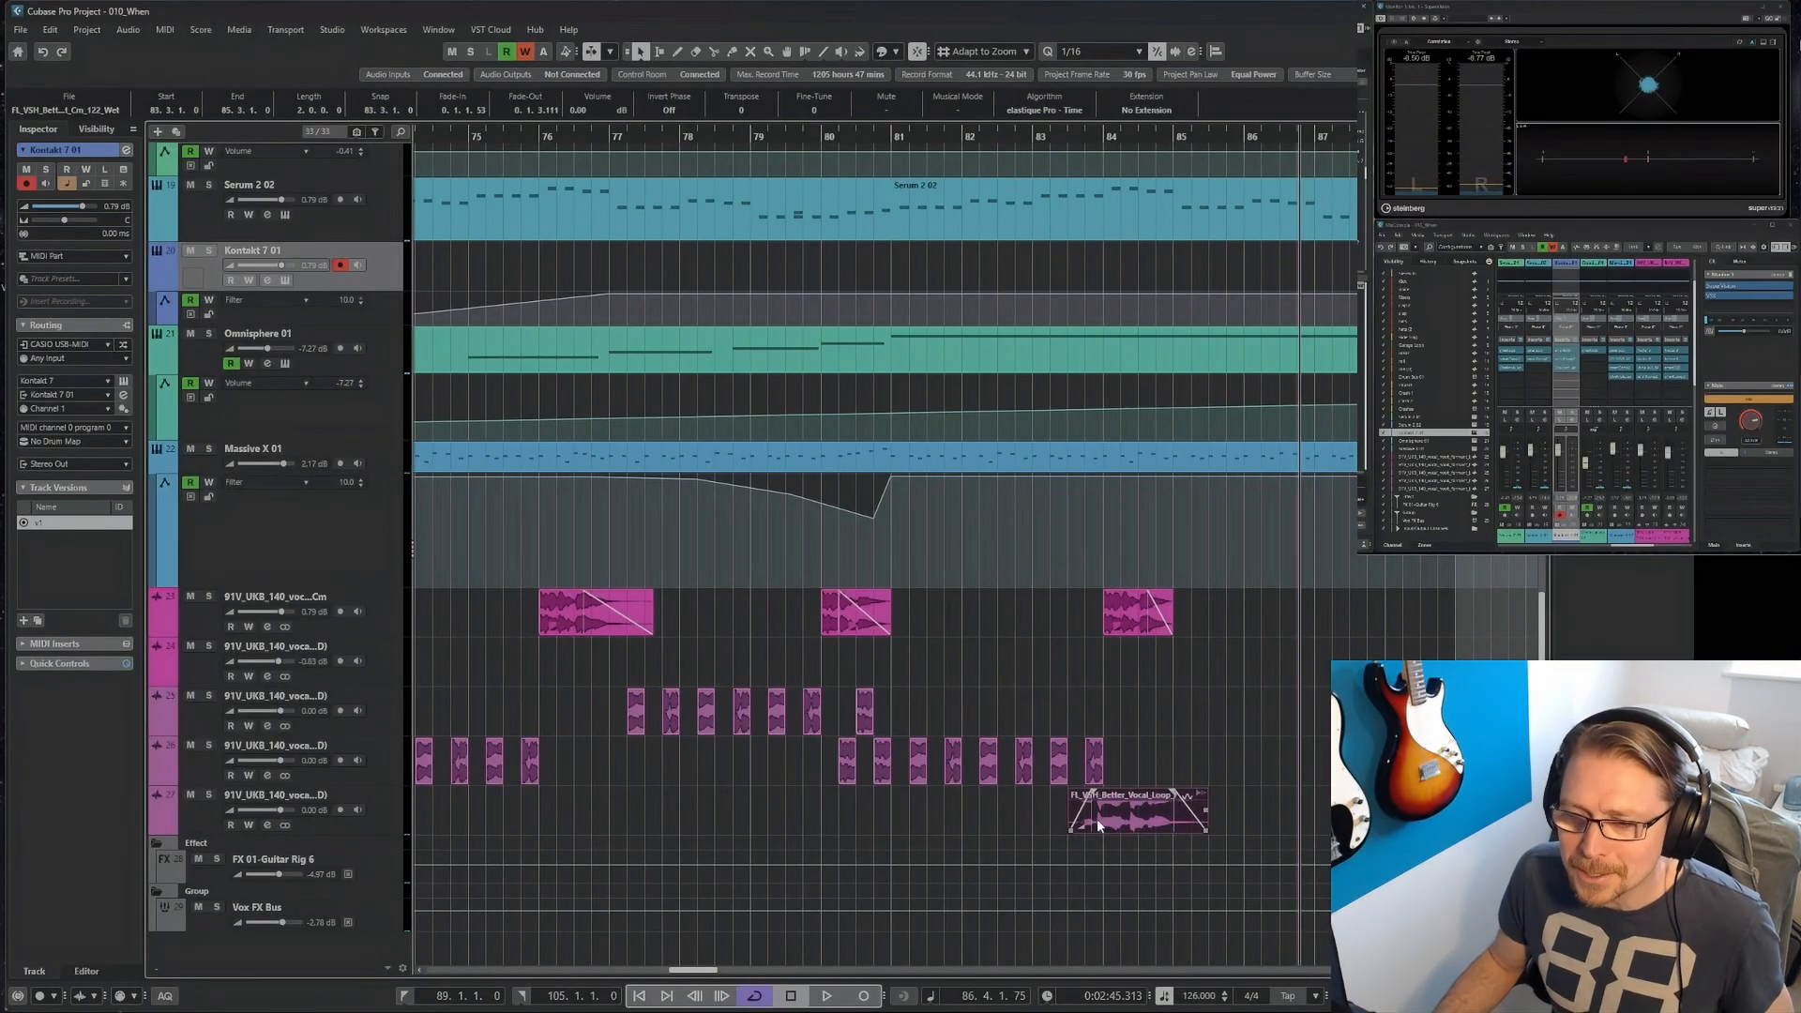
{"action": "scroll", "coordinate": [1126, 824], "scroll_direction": "down", "scroll_amount": 2}
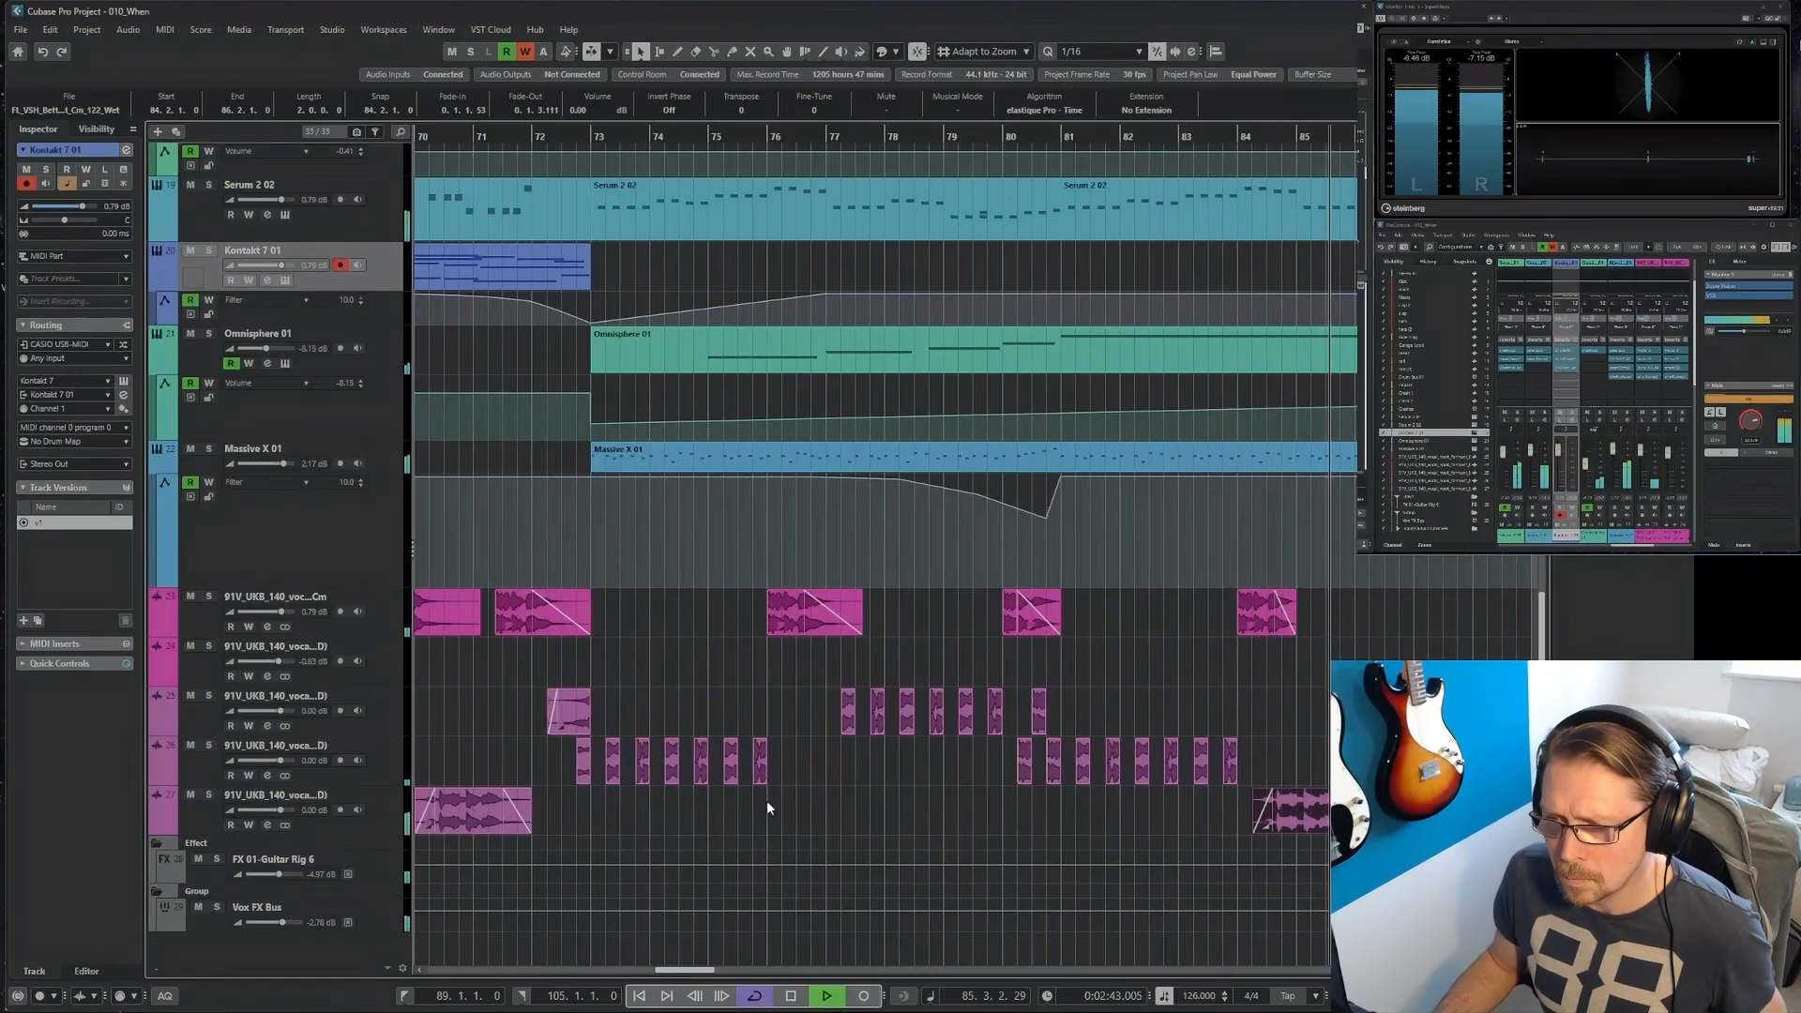
{"action": "scroll", "coordinate": [764, 802], "scroll_direction": "down", "scroll_amount": 3}
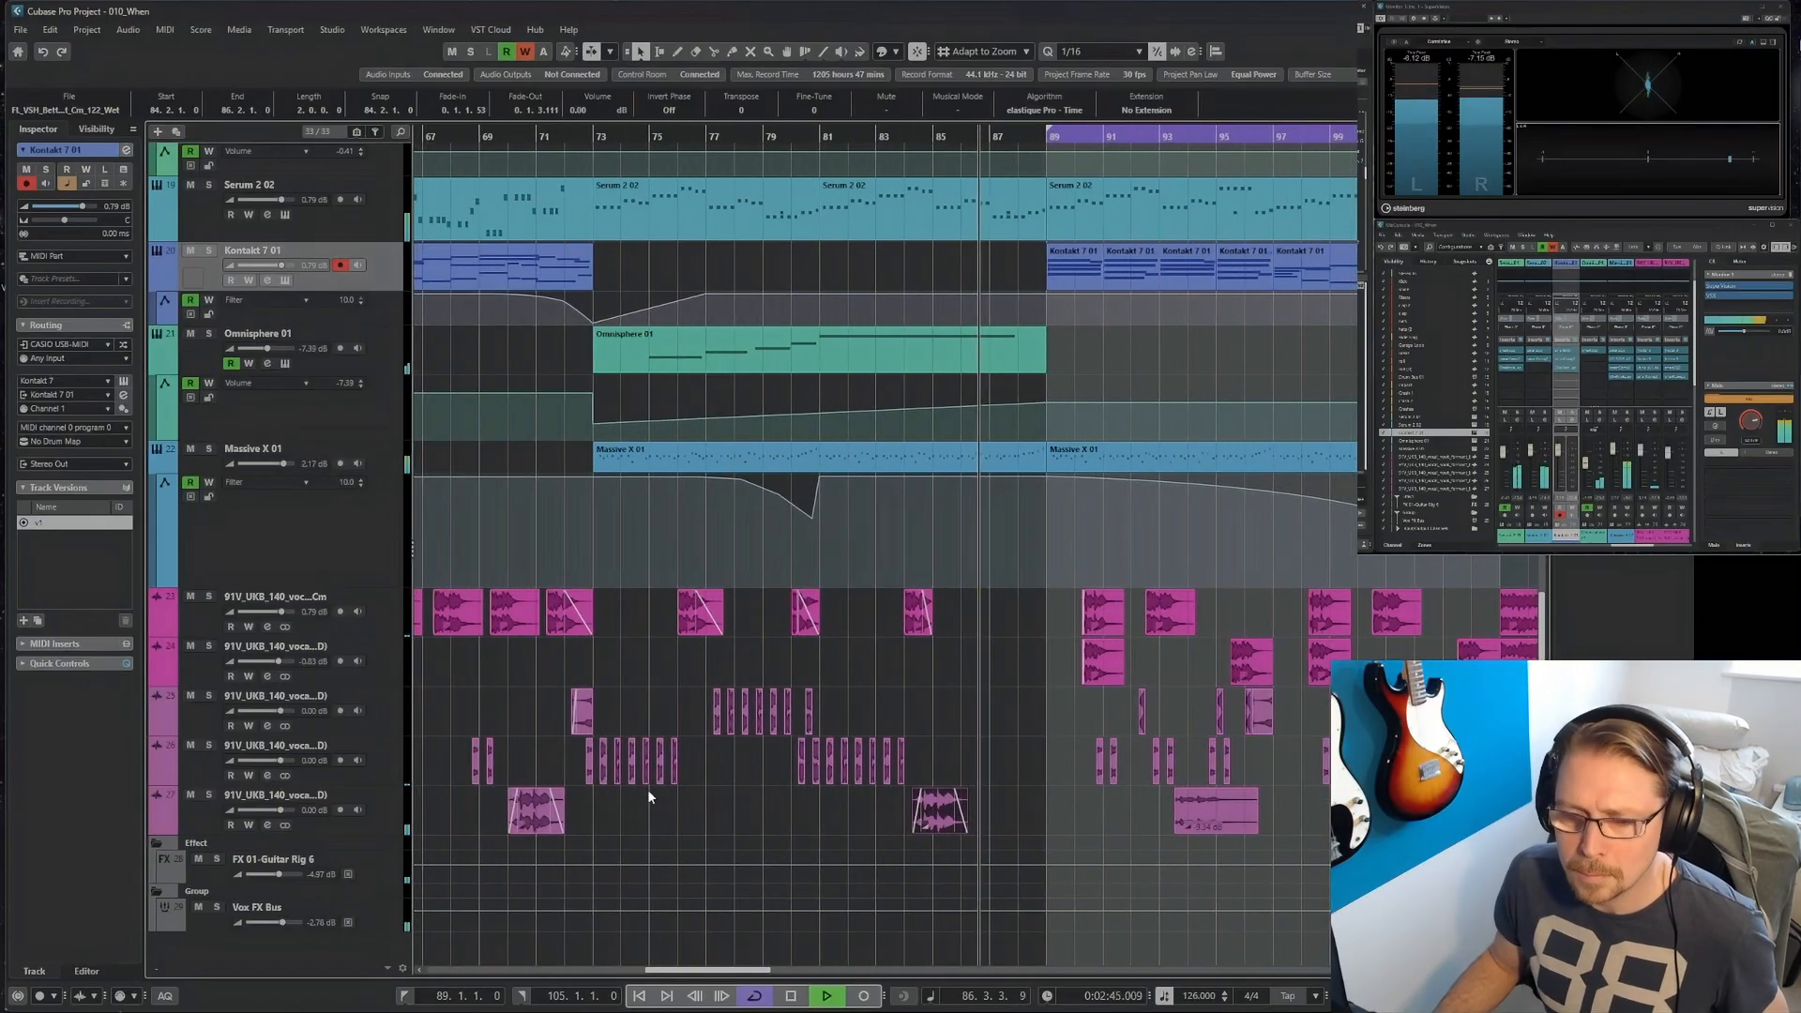
Delete the vocal clip at bar 70 on the lowest vocal track.
{"action": "key", "text": "2"}
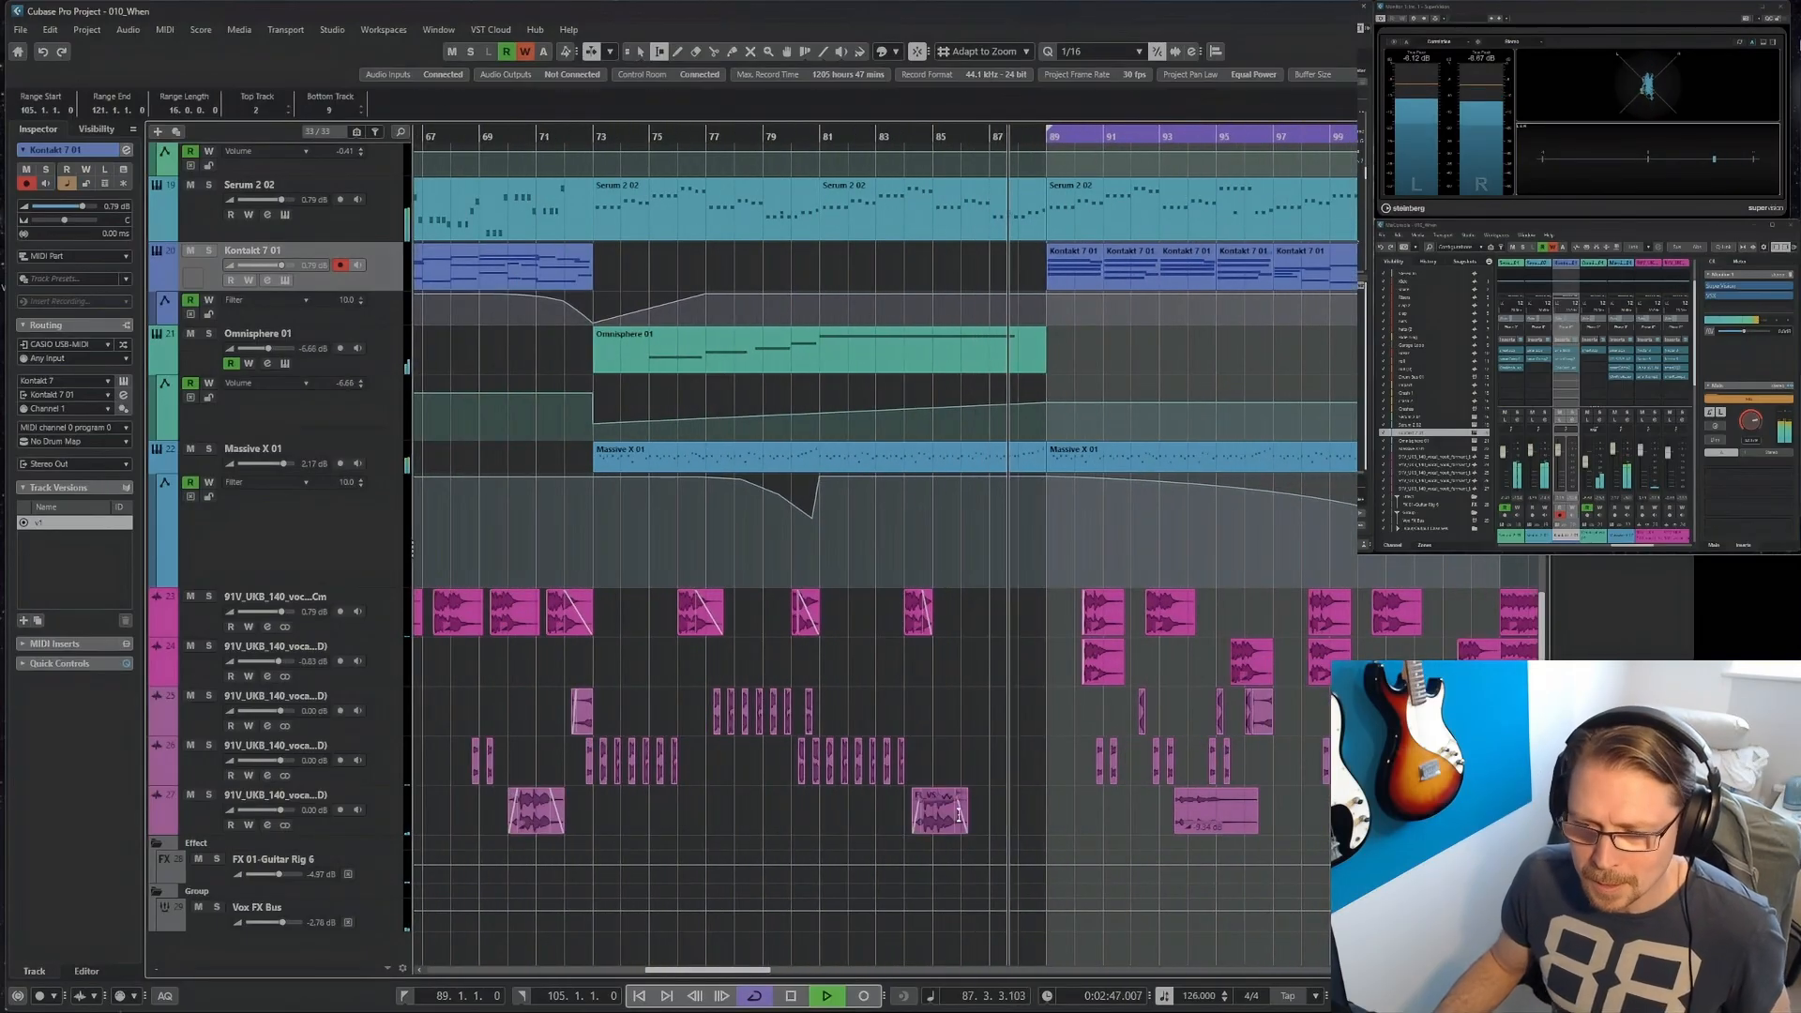
{"action": "left_click_drag", "start_coordinate": [1047, 815], "coordinate": [822, 813]}
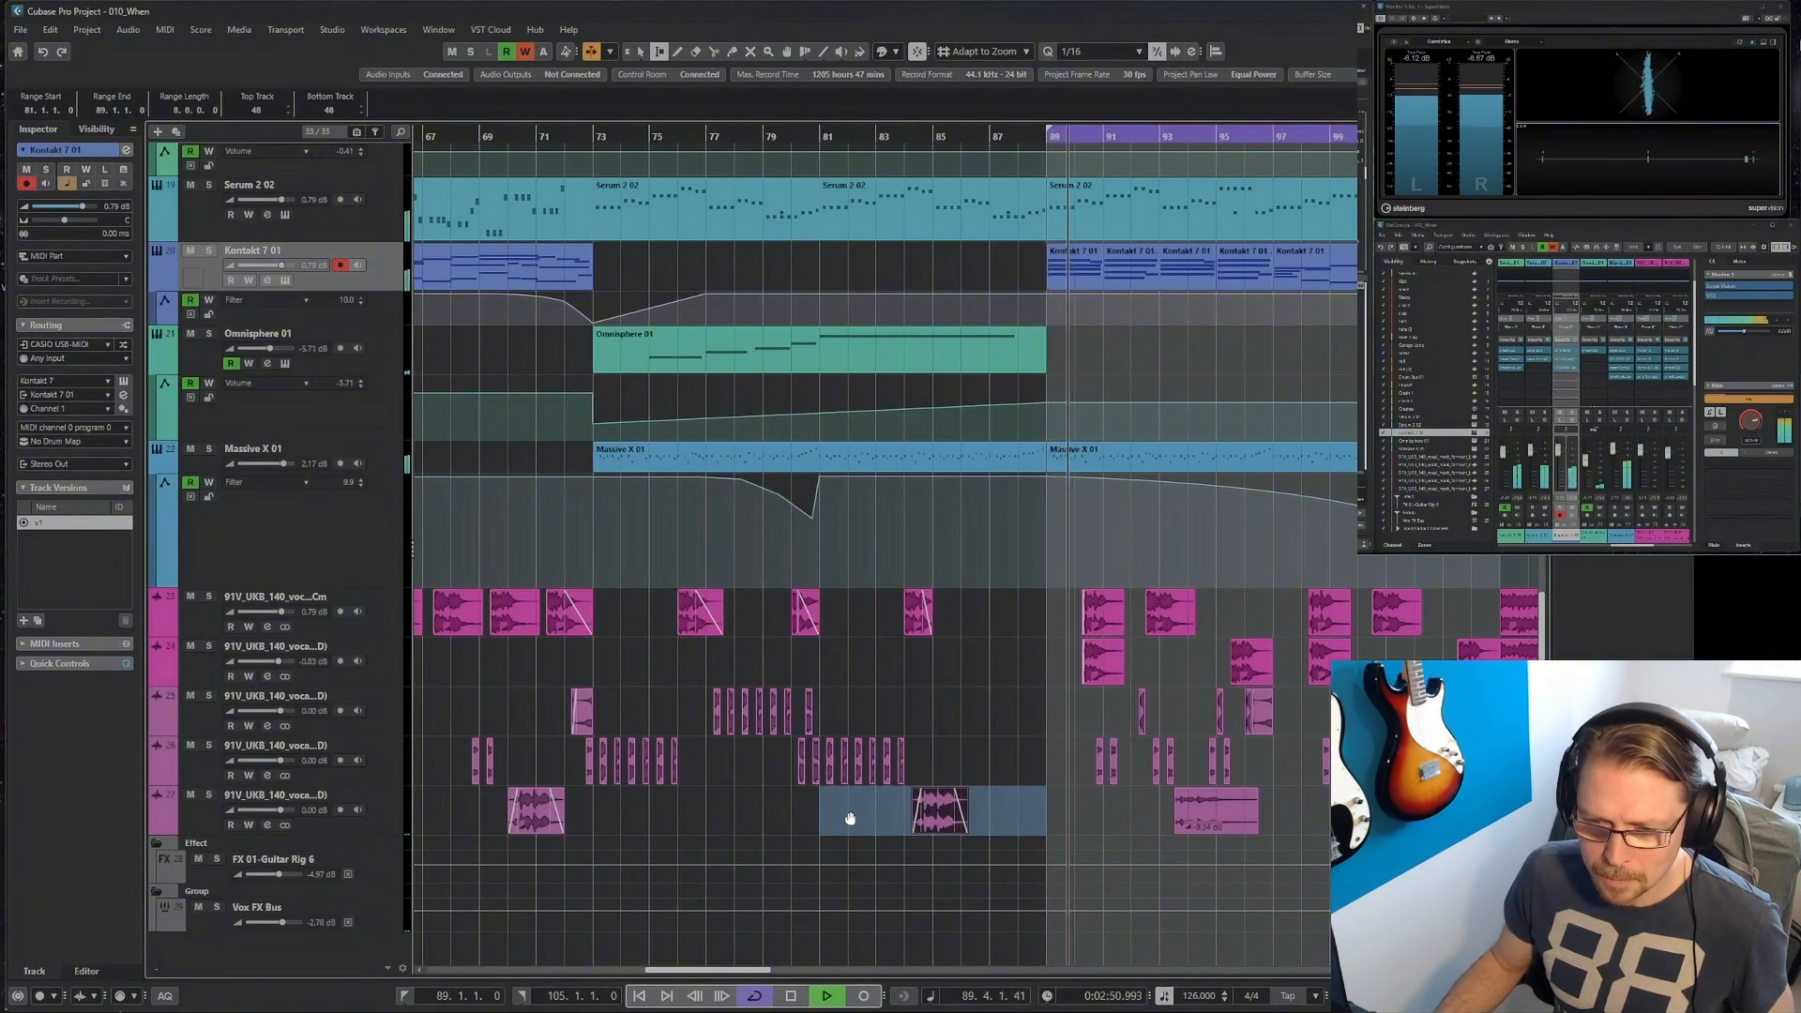
{"action": "key", "text": "1"}
{"action": "left_click", "coordinate": [544, 819]}
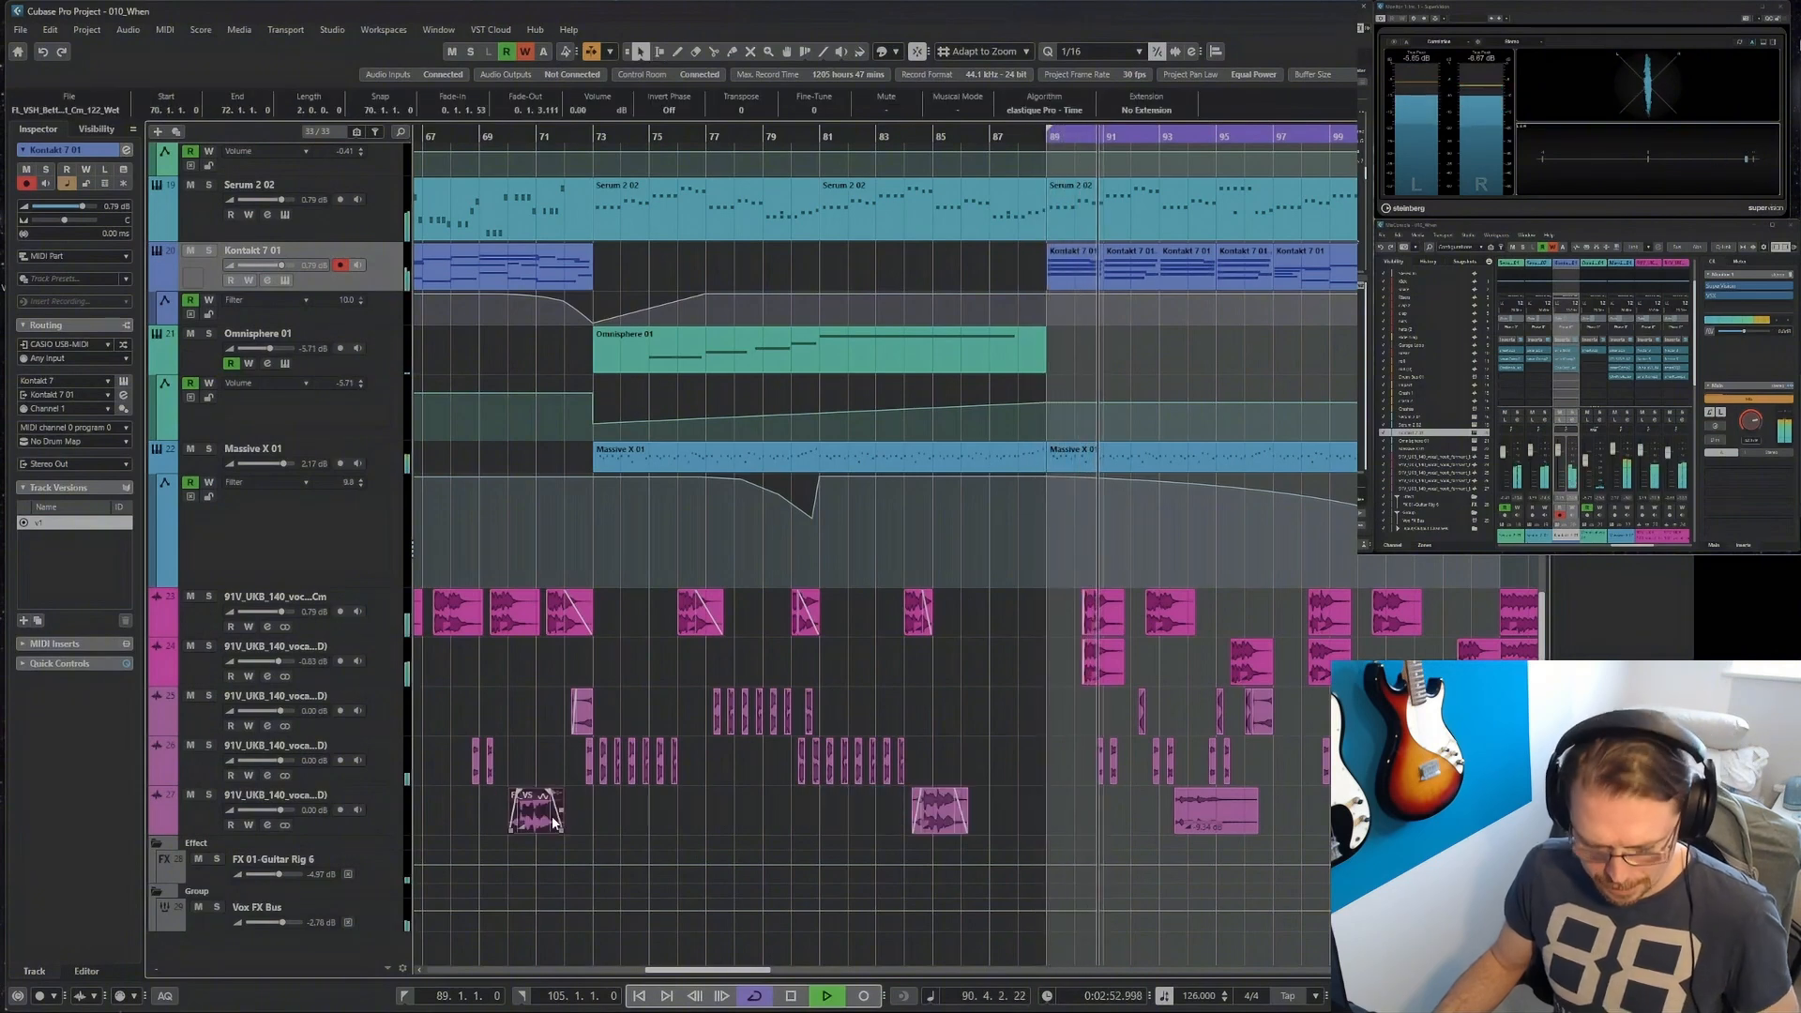
{"action": "key", "text": "Delete"}
Copy the bar 81 to 89 range of the lowest vocal track back 16 bars, placing the clip at 68.2.1.
{"action": "right_click", "coordinate": [755, 827]}
{"action": "left_click", "coordinate": [768, 830]}
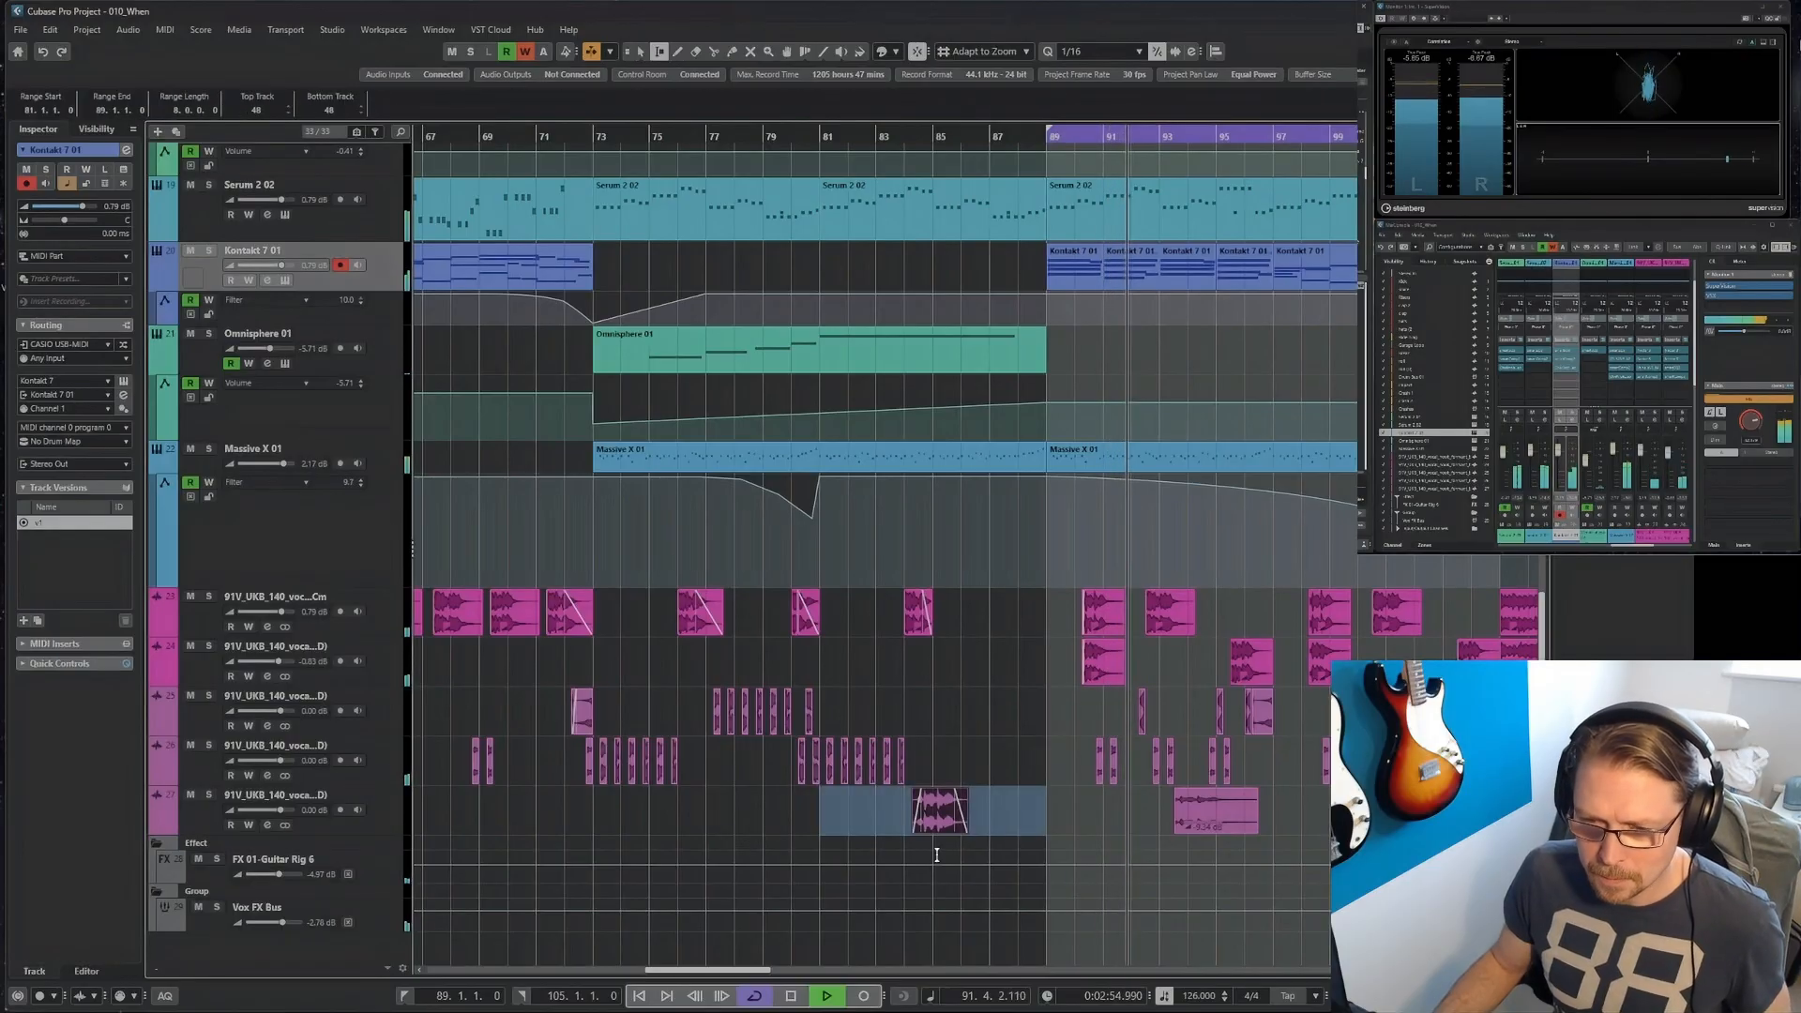
{"action": "left_click_drag", "start_coordinate": [875, 825], "coordinate": [450, 807]}
{"action": "right_click", "coordinate": [679, 828]}
{"action": "left_click", "coordinate": [685, 834]}
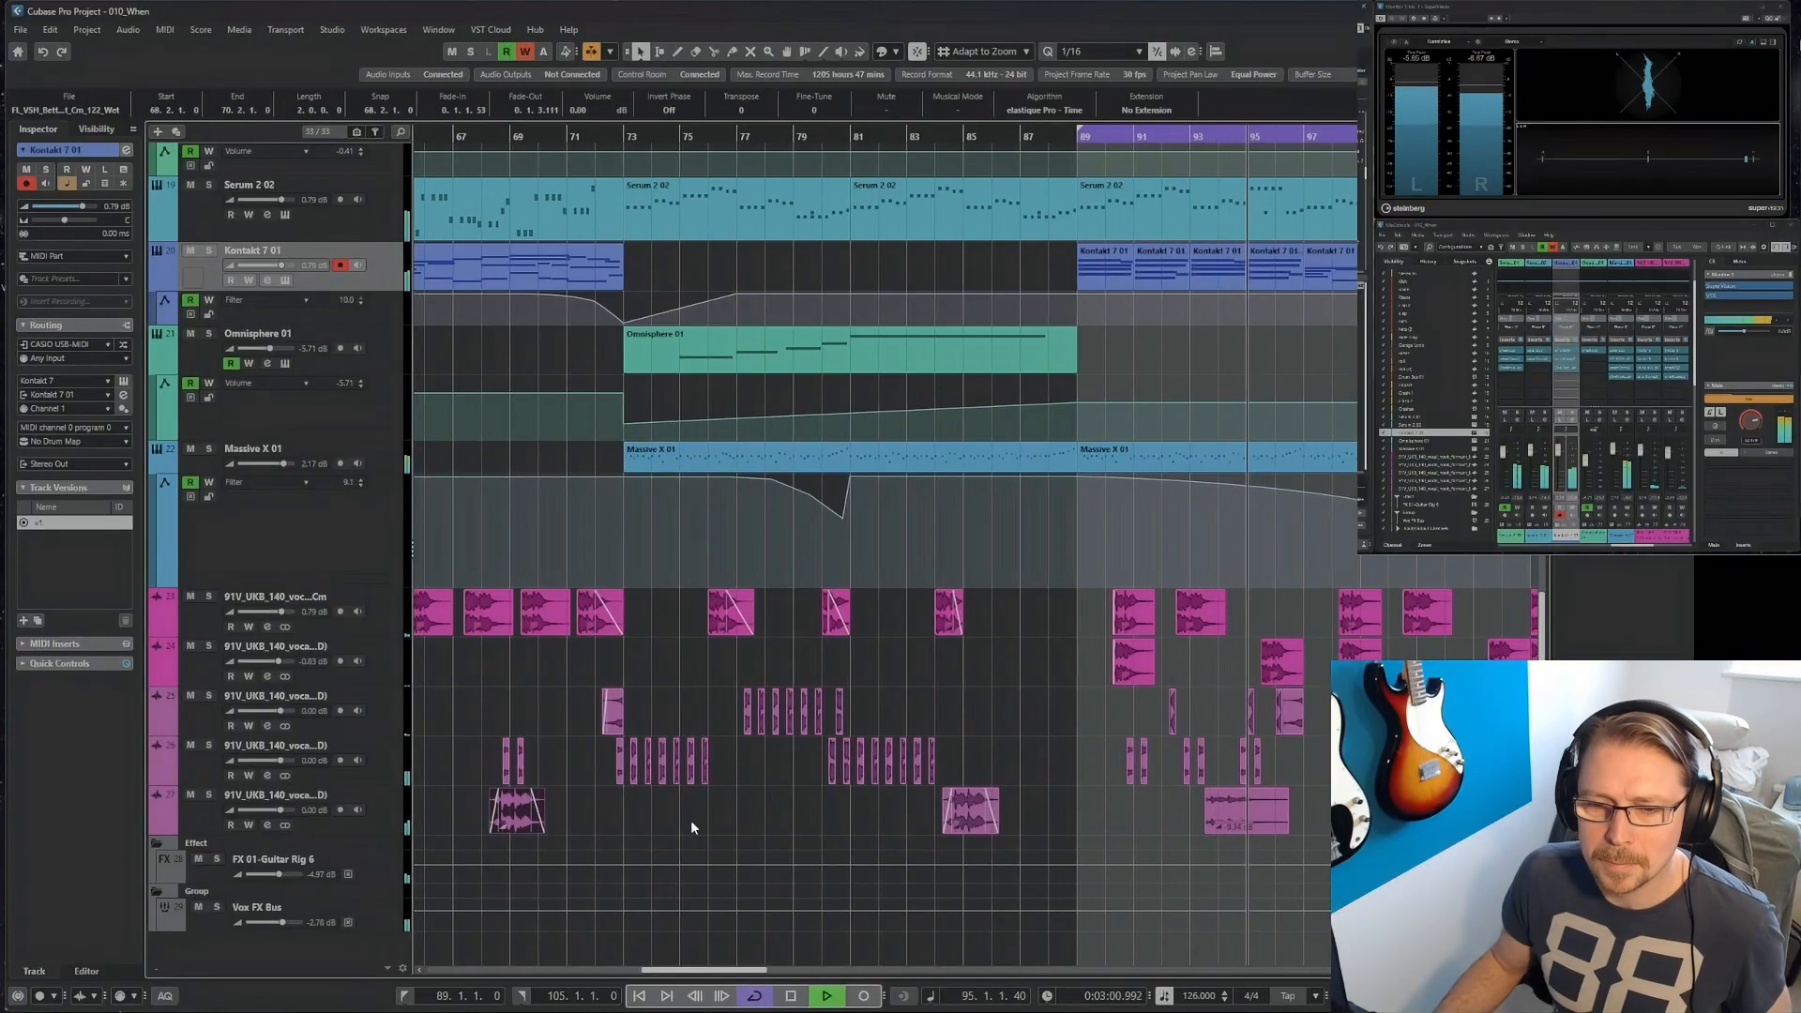
Copy the Omnisphere 01 part to bar 89 and delete its four short notes before bar 97, keeping the long held note.
{"action": "key", "text": "g"}
{"action": "key", "text": "g"}
{"action": "key", "text": "g"}
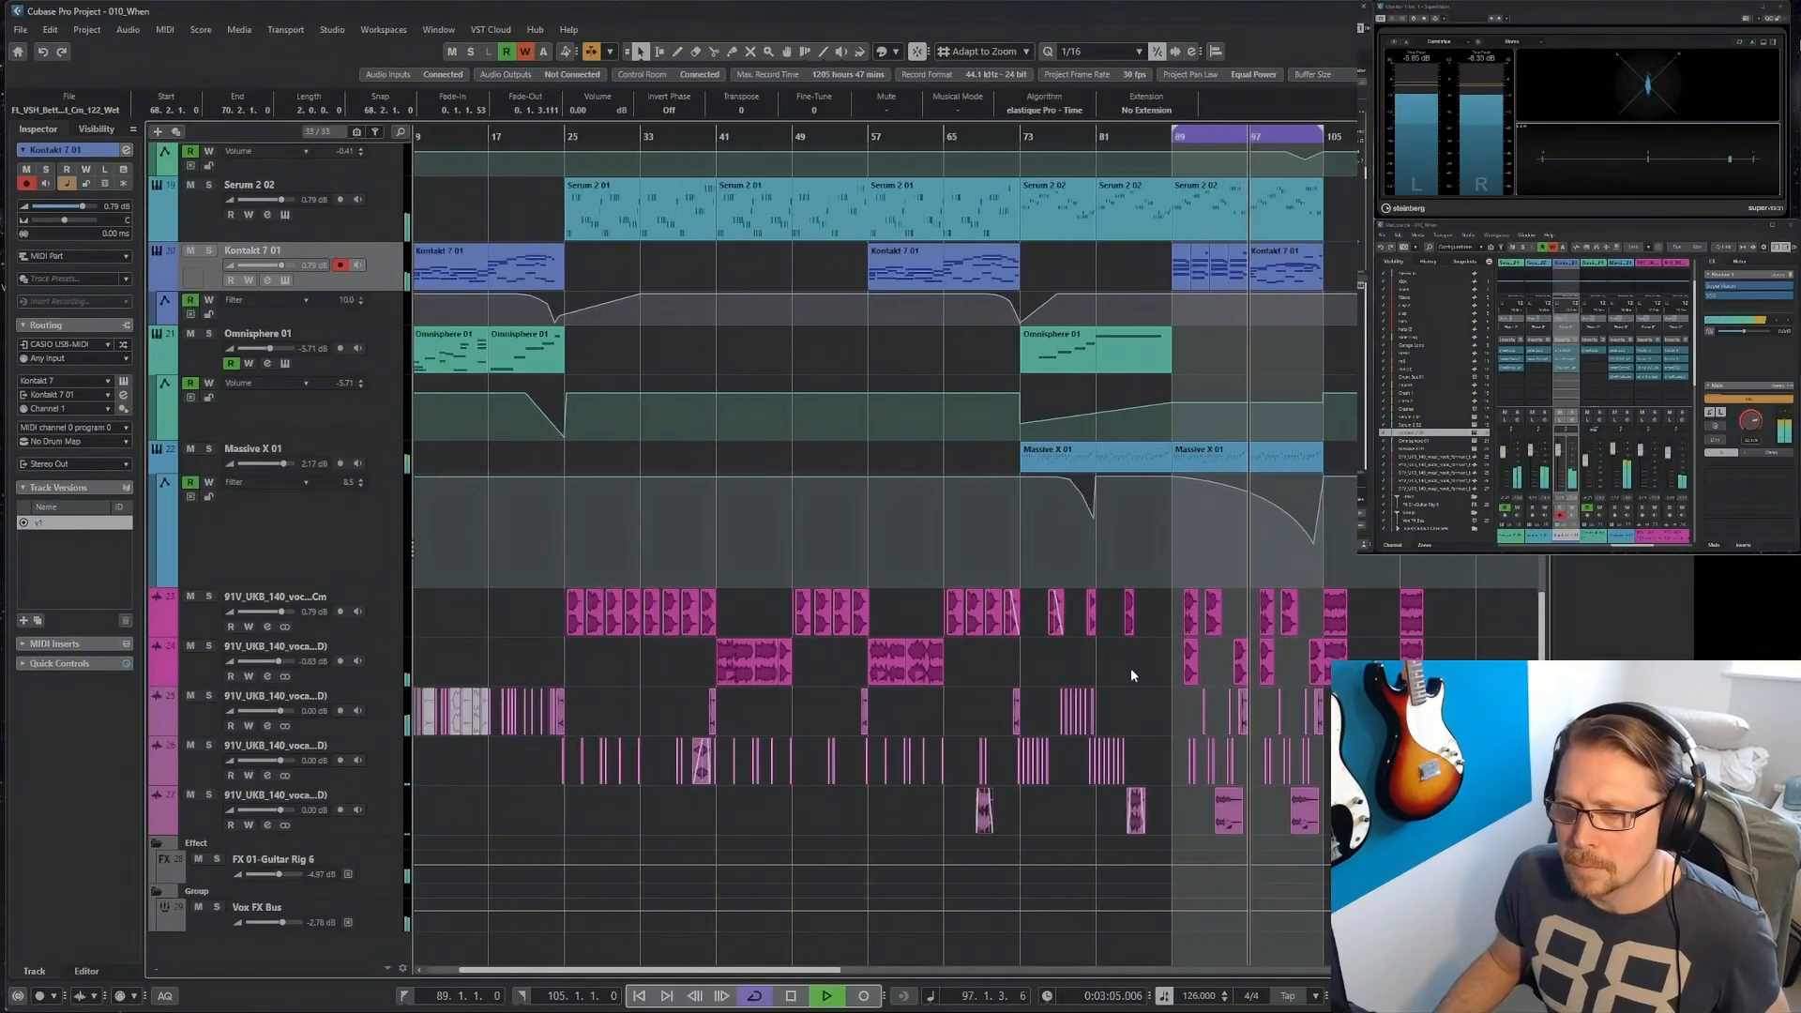
{"action": "double_click", "coordinate": [1218, 352]}
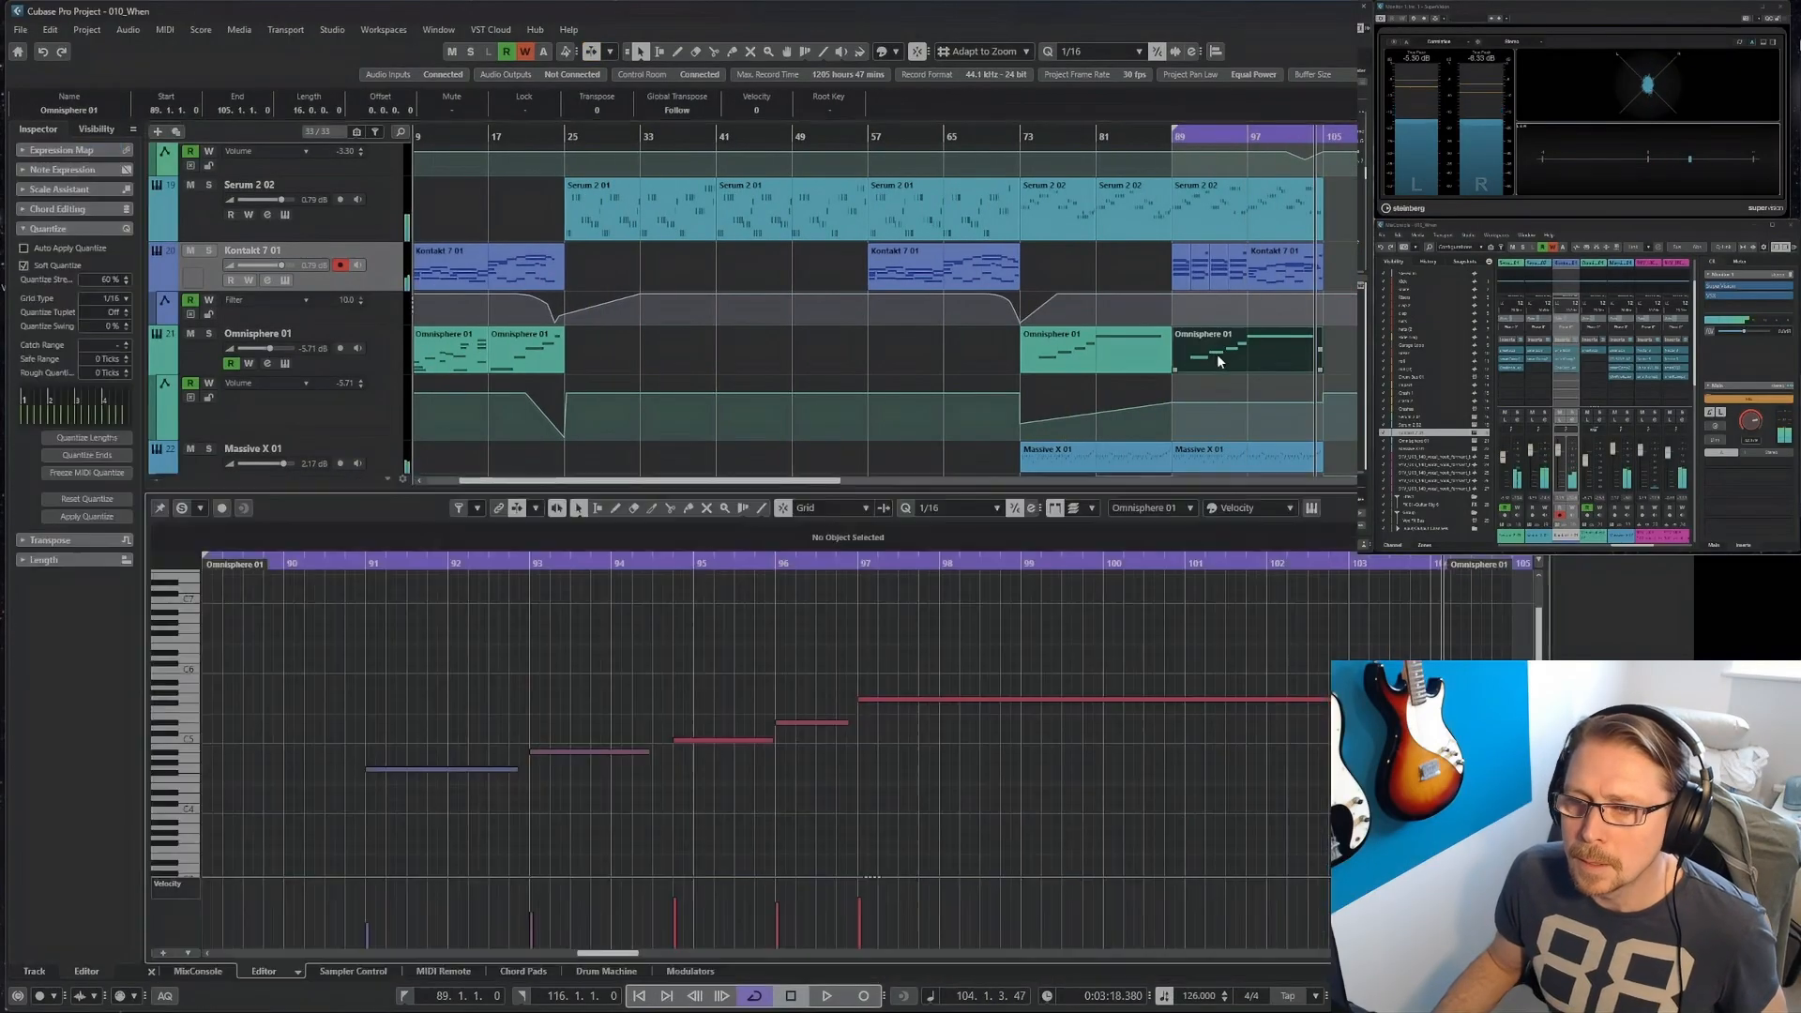
{"action": "left_click_drag", "start_coordinate": [829, 696], "coordinate": [414, 797]}
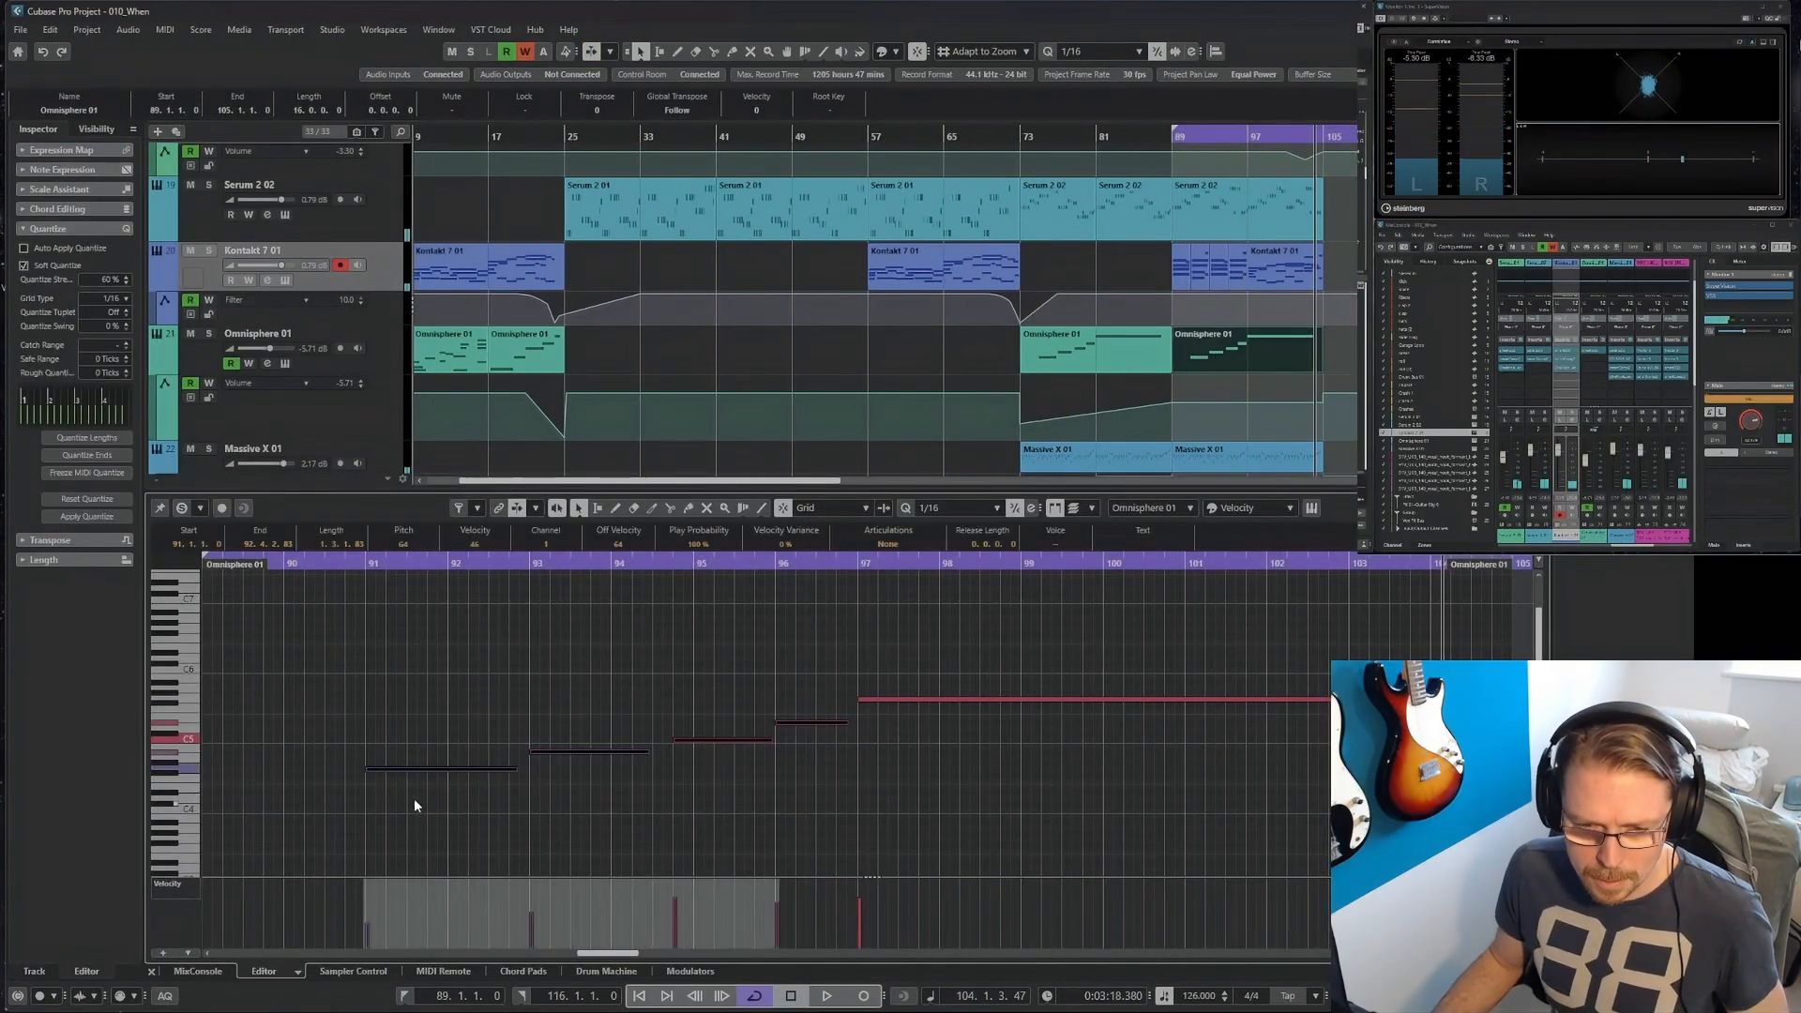
{"action": "key", "text": "Delete"}
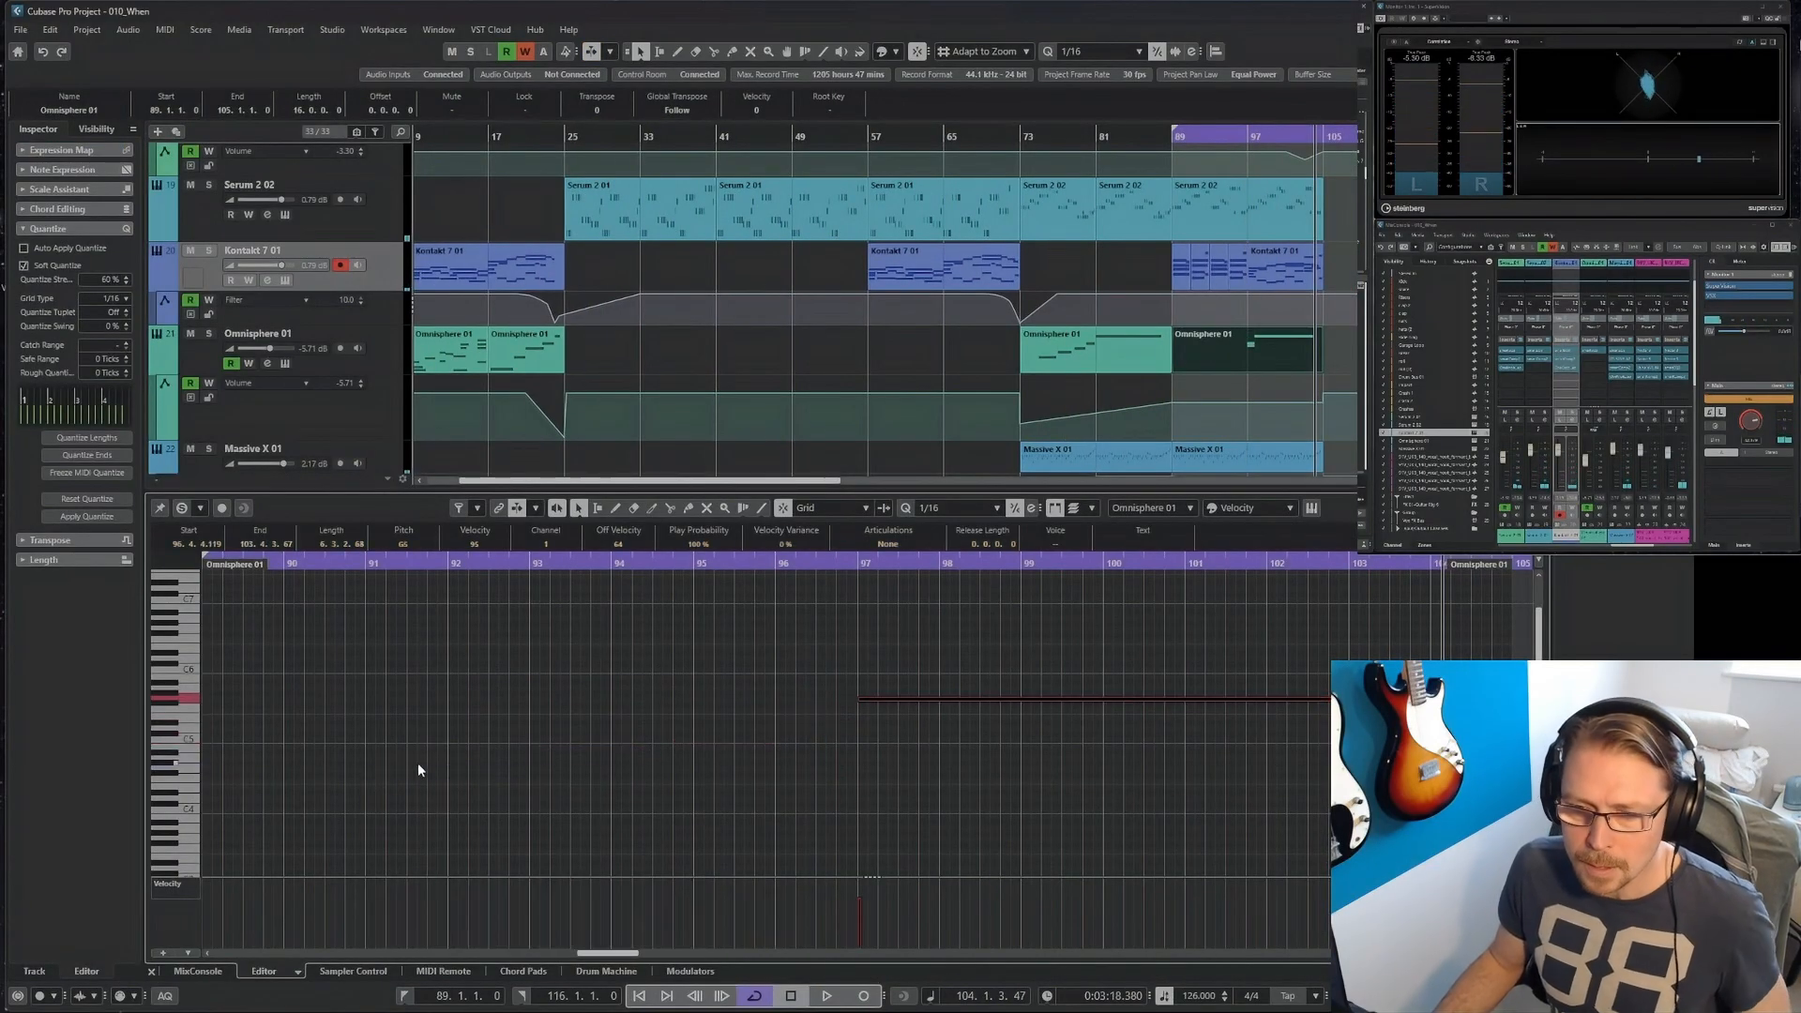
Close the note editor and raise the Omnisphere volume automation point at bar 105 to -1.28.
{"action": "left_click", "coordinate": [151, 970]}
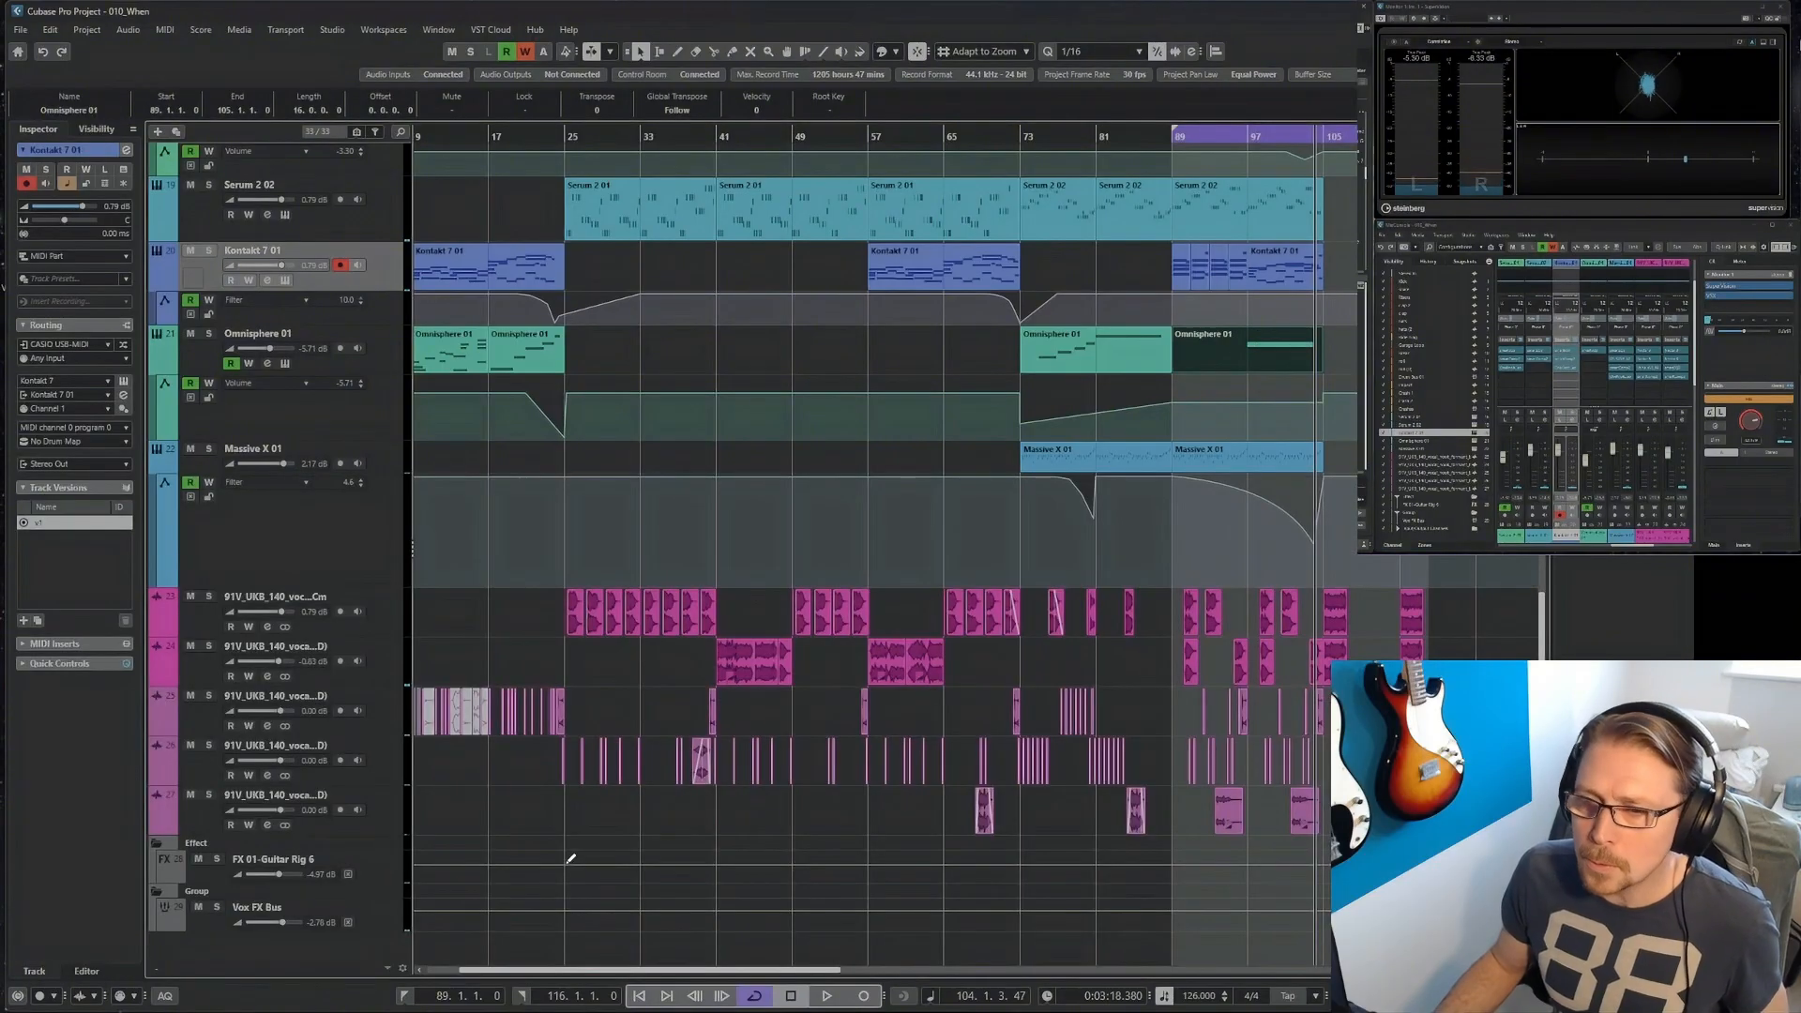
{"action": "left_click", "coordinate": [1322, 394]}
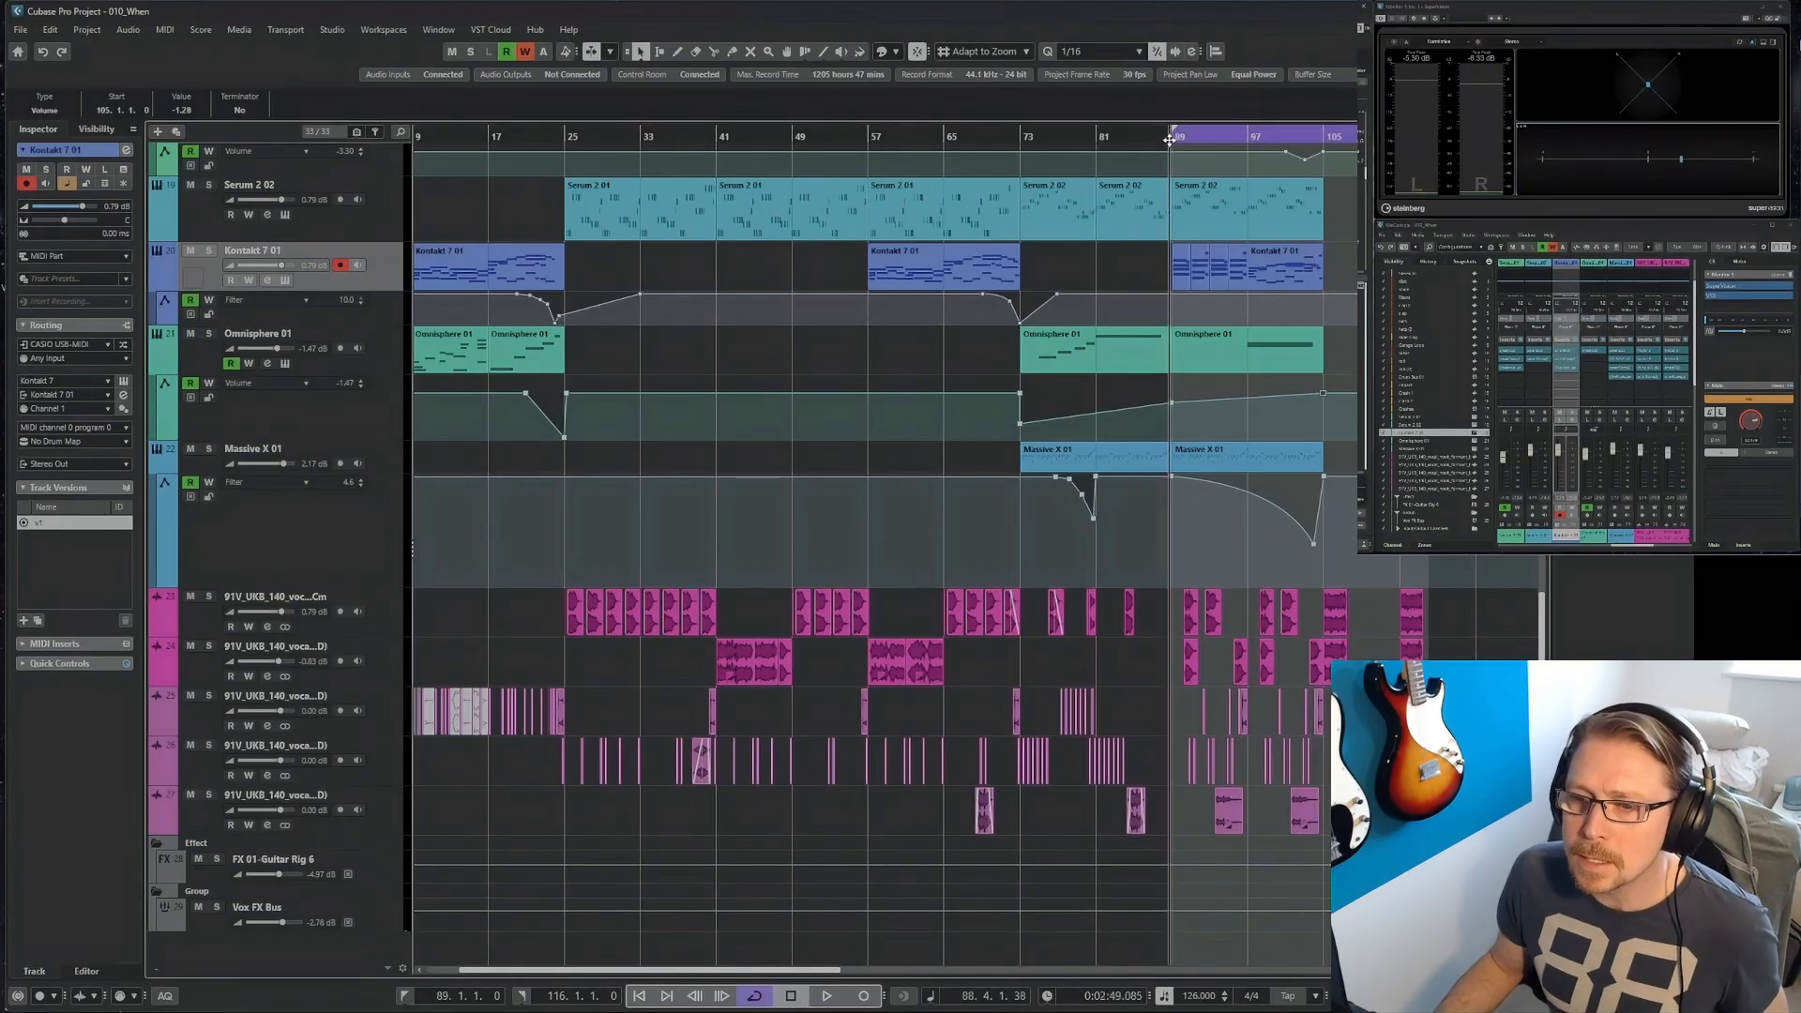
Add a fade-in of about seven bars to the riser clip at bar 97 on the Risers track.
{"action": "scroll", "coordinate": [1295, 469], "scroll_direction": "up", "scroll_amount": 15}
{"action": "left_click", "coordinate": [1282, 294]}
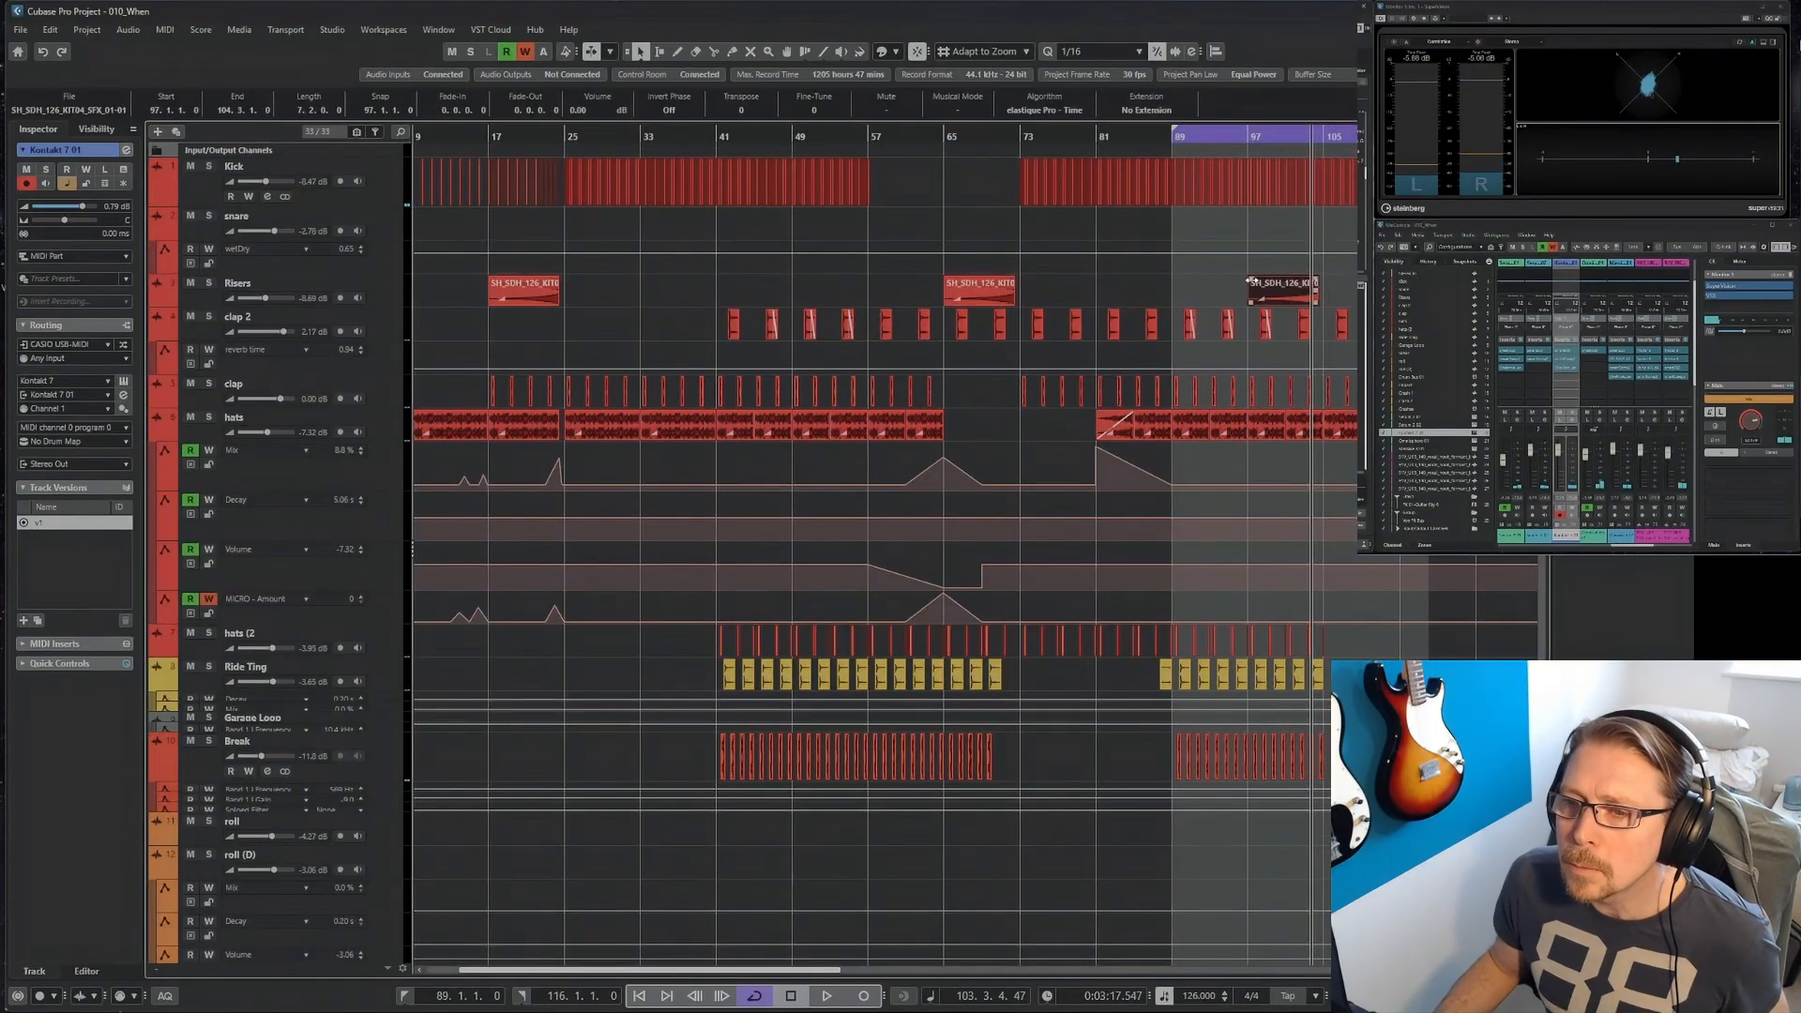
{"action": "left_click_drag", "start_coordinate": [1249, 280], "coordinate": [1324, 299]}
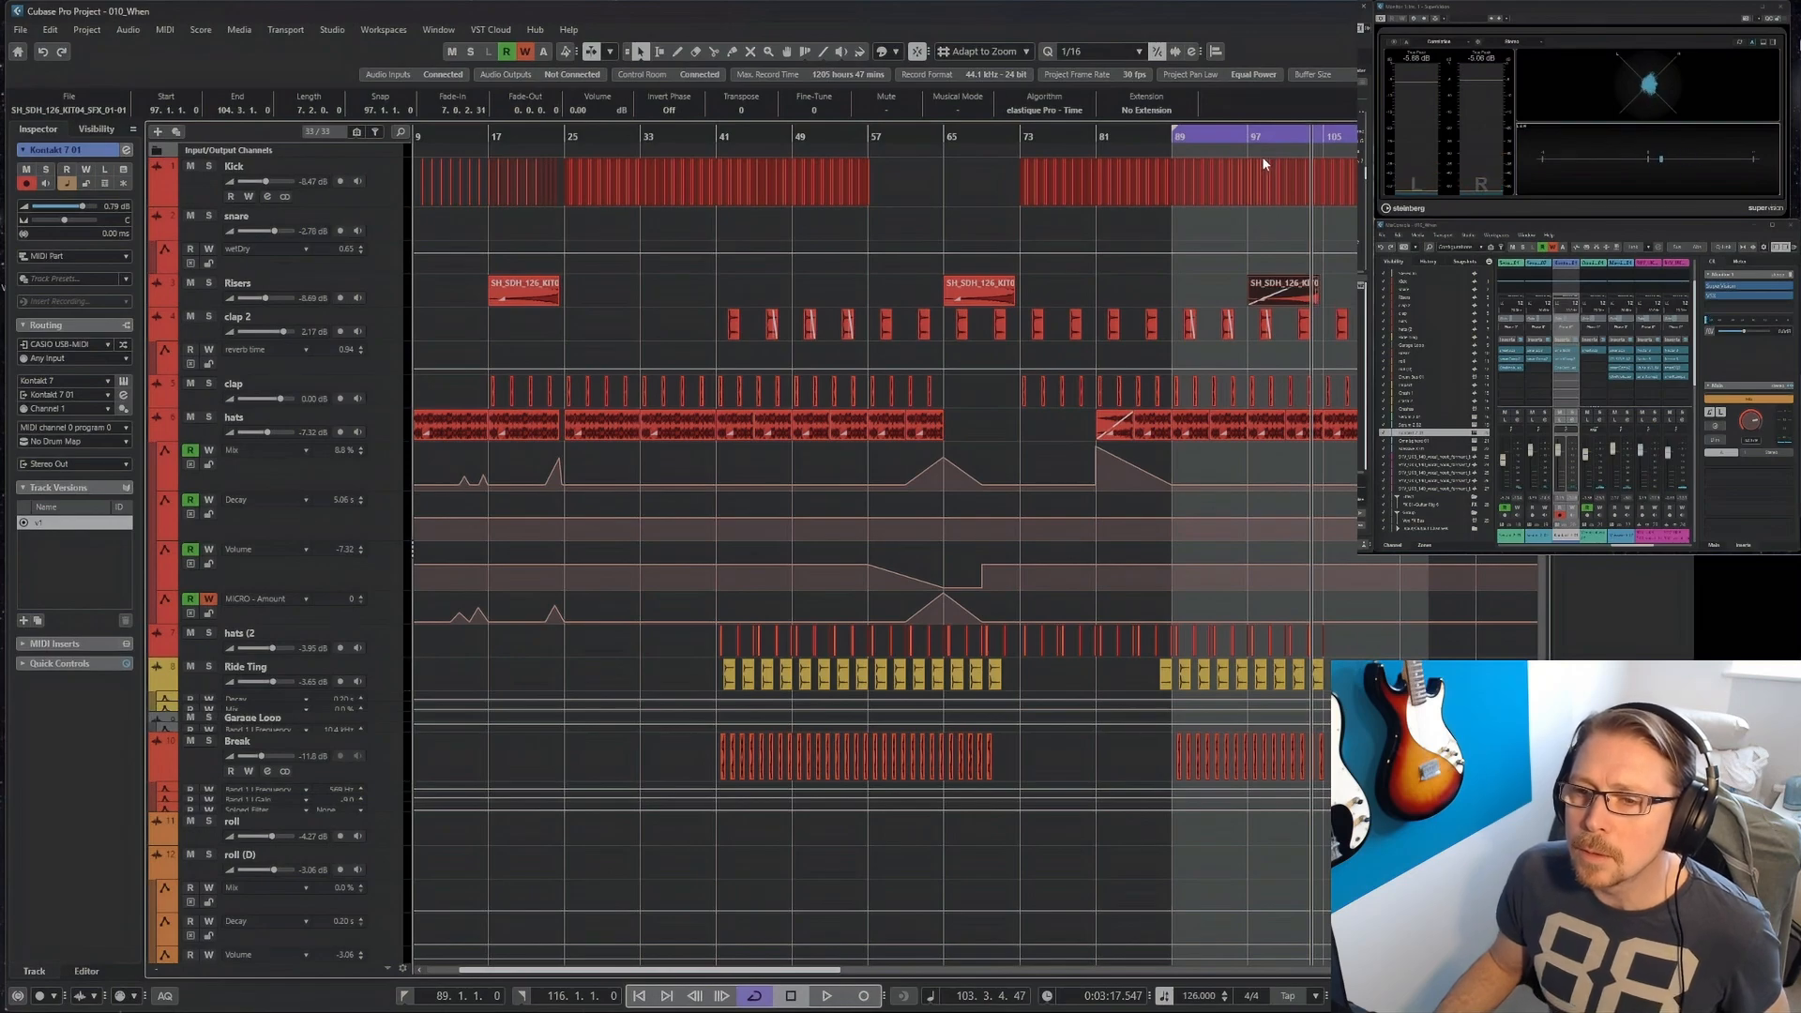
Extend the loop end to bar 121 and play from bar 89 into the section after bar 105.
{"action": "left_click", "coordinate": [1168, 140]}
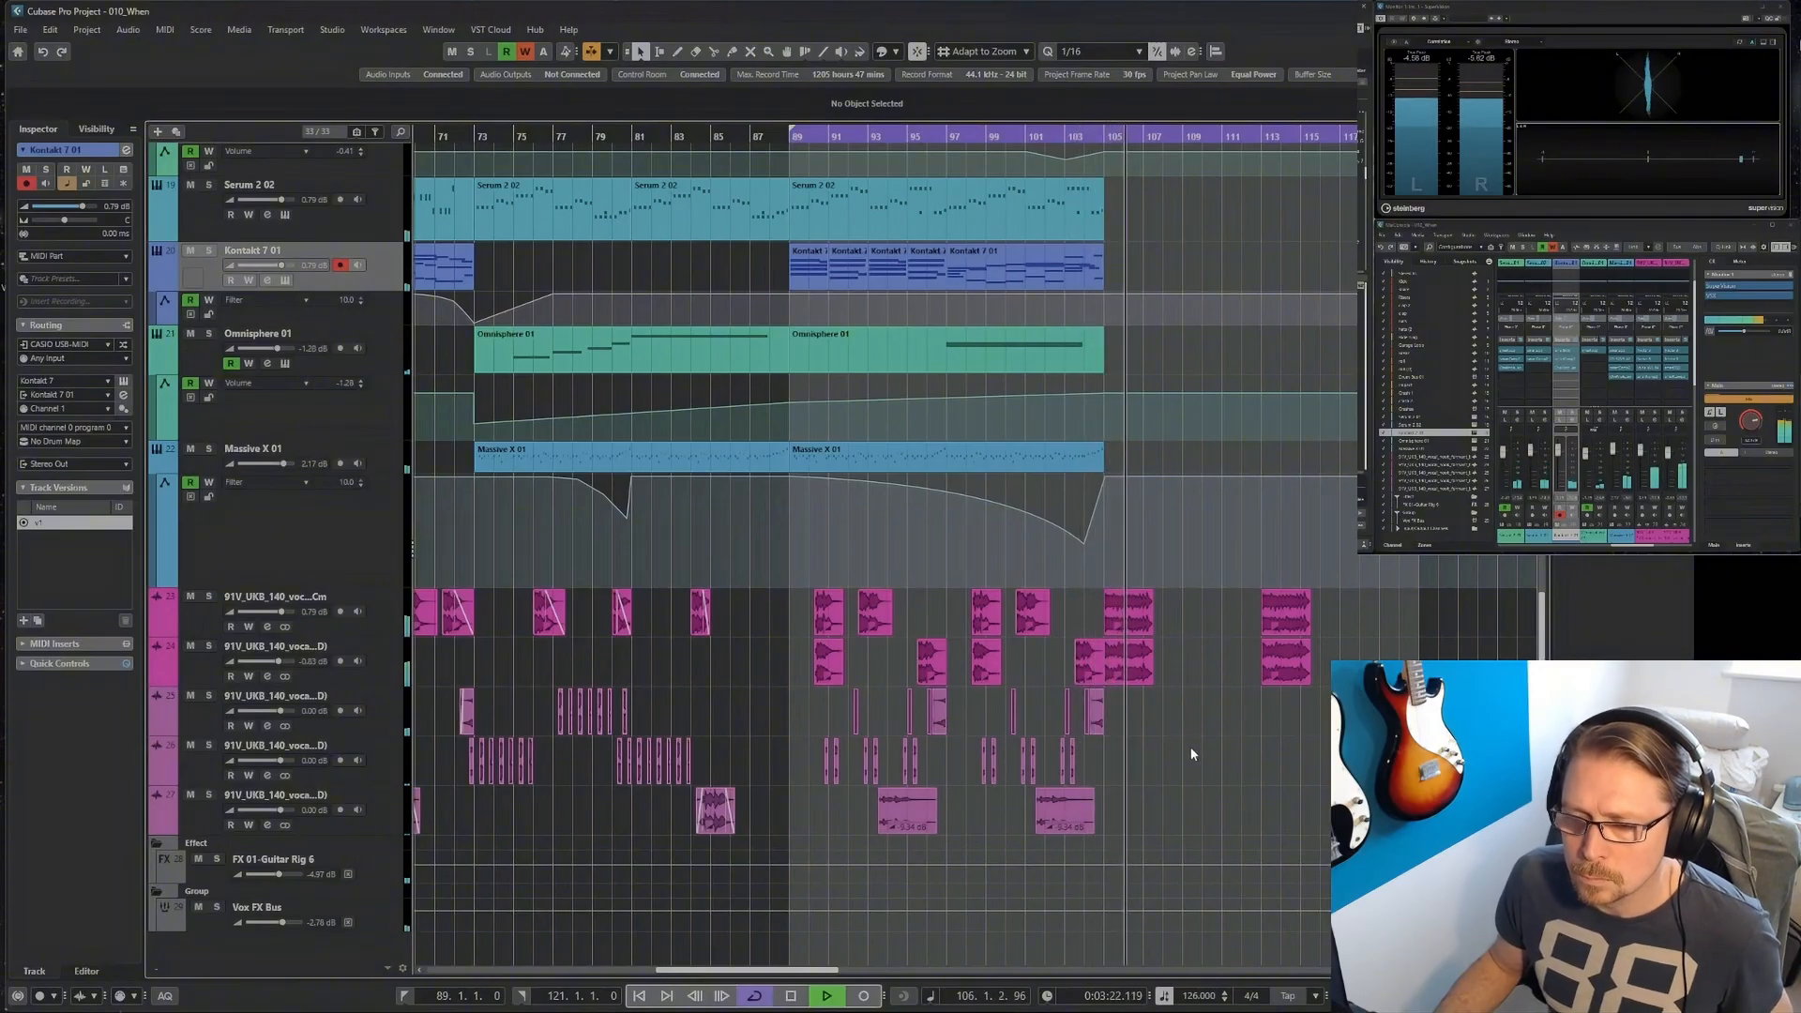
{"action": "key", "text": "h"}
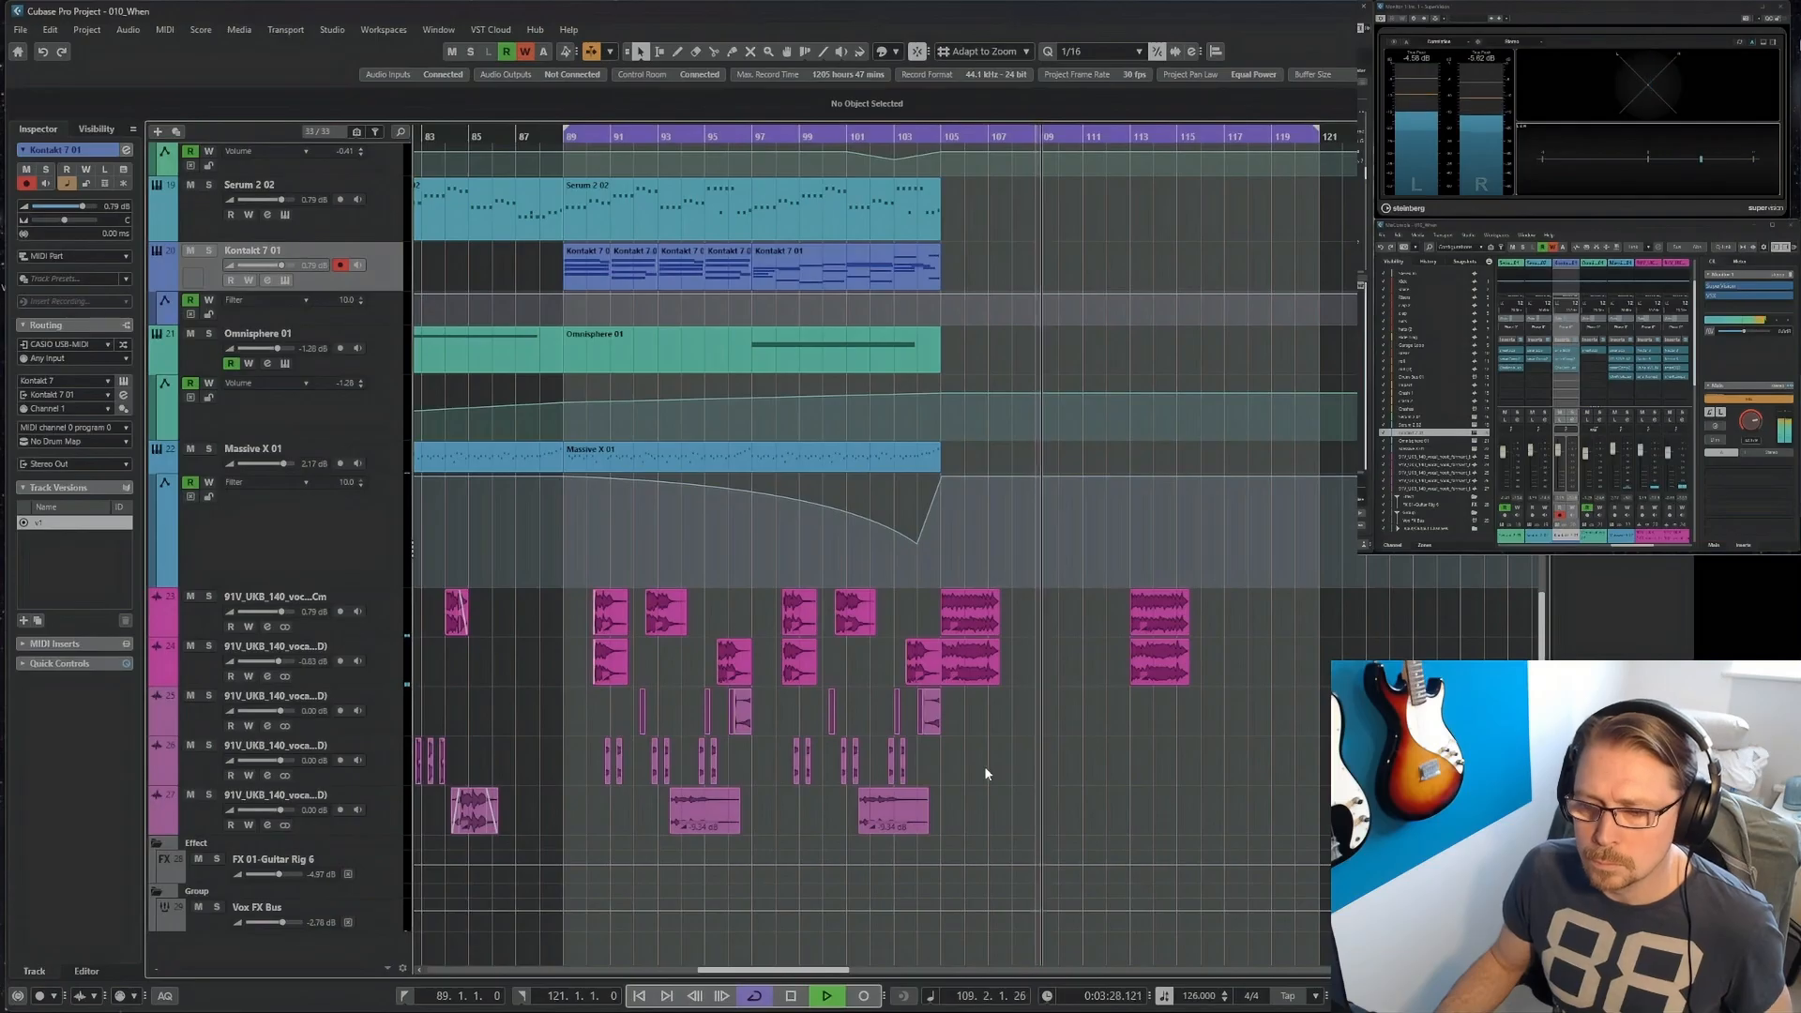
{"action": "key", "text": "space"}
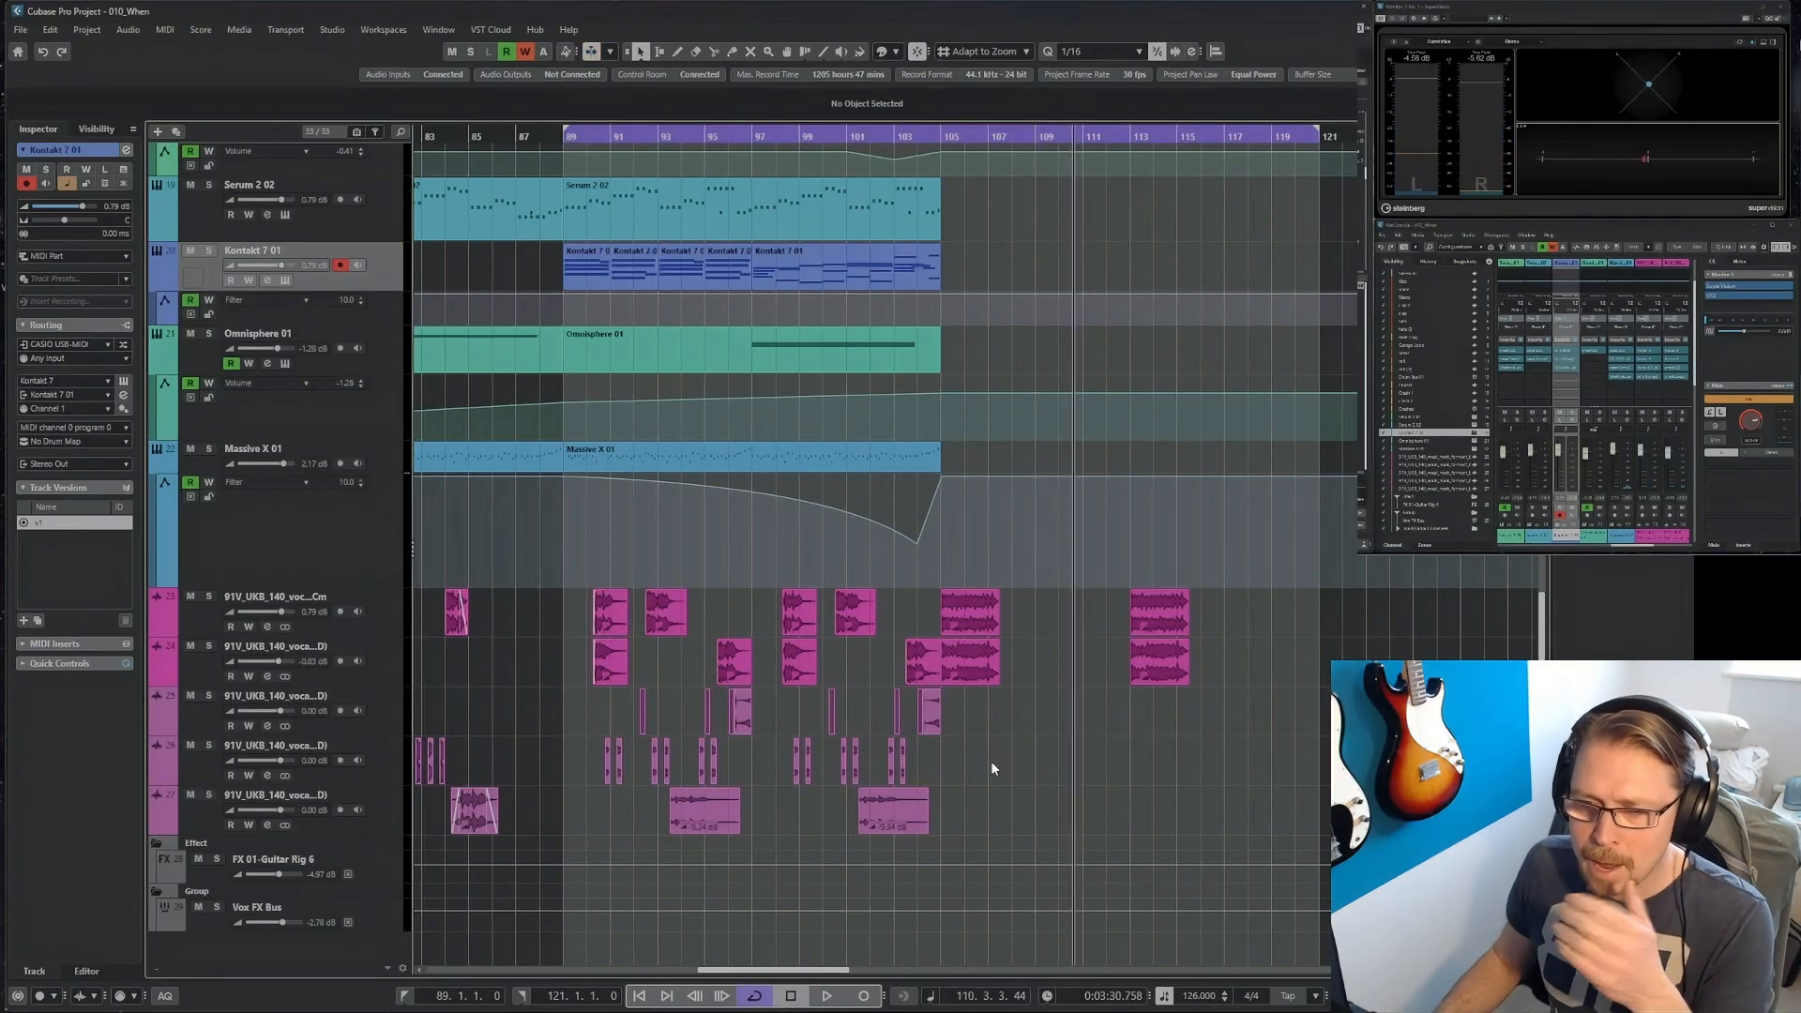
Delete the Kick hits from the second beat of bar 106 onward.
{"action": "scroll", "coordinate": [990, 762], "scroll_direction": "up", "scroll_amount": 10}
{"action": "scroll", "coordinate": [991, 458], "scroll_direction": "up", "scroll_amount": 3}
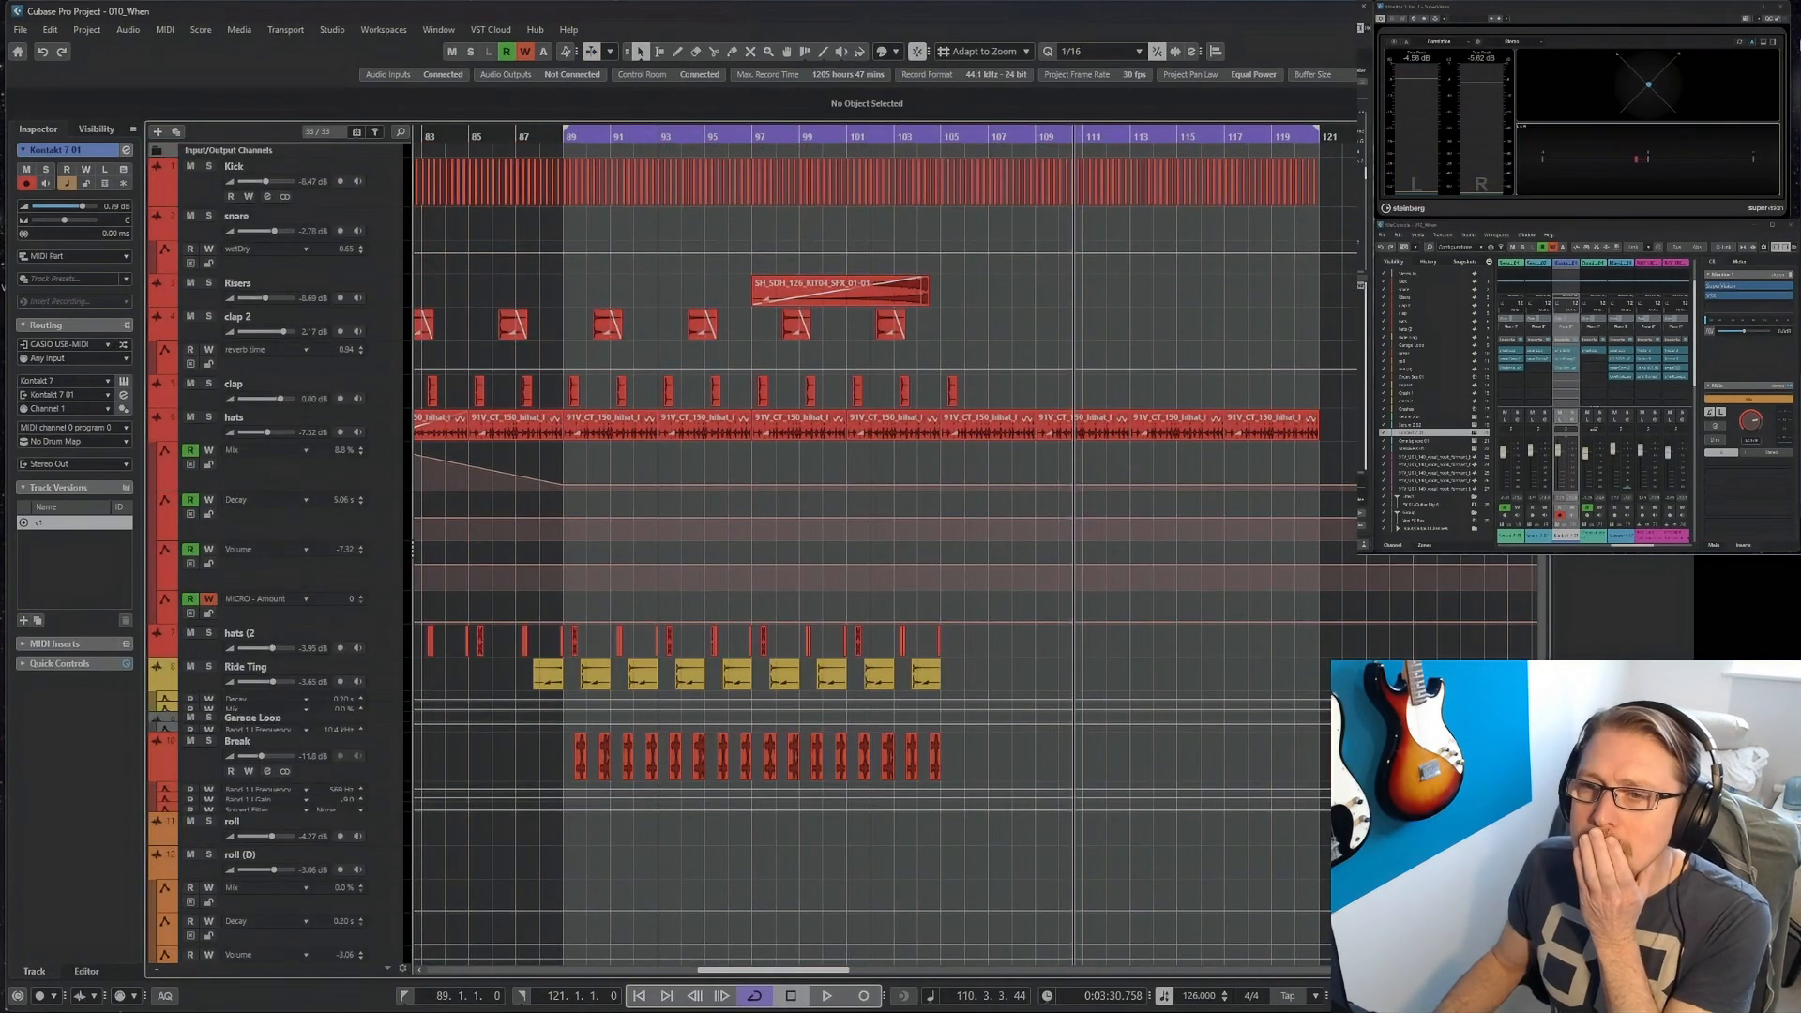
{"action": "left_click_drag", "start_coordinate": [1358, 171], "coordinate": [1049, 200]}
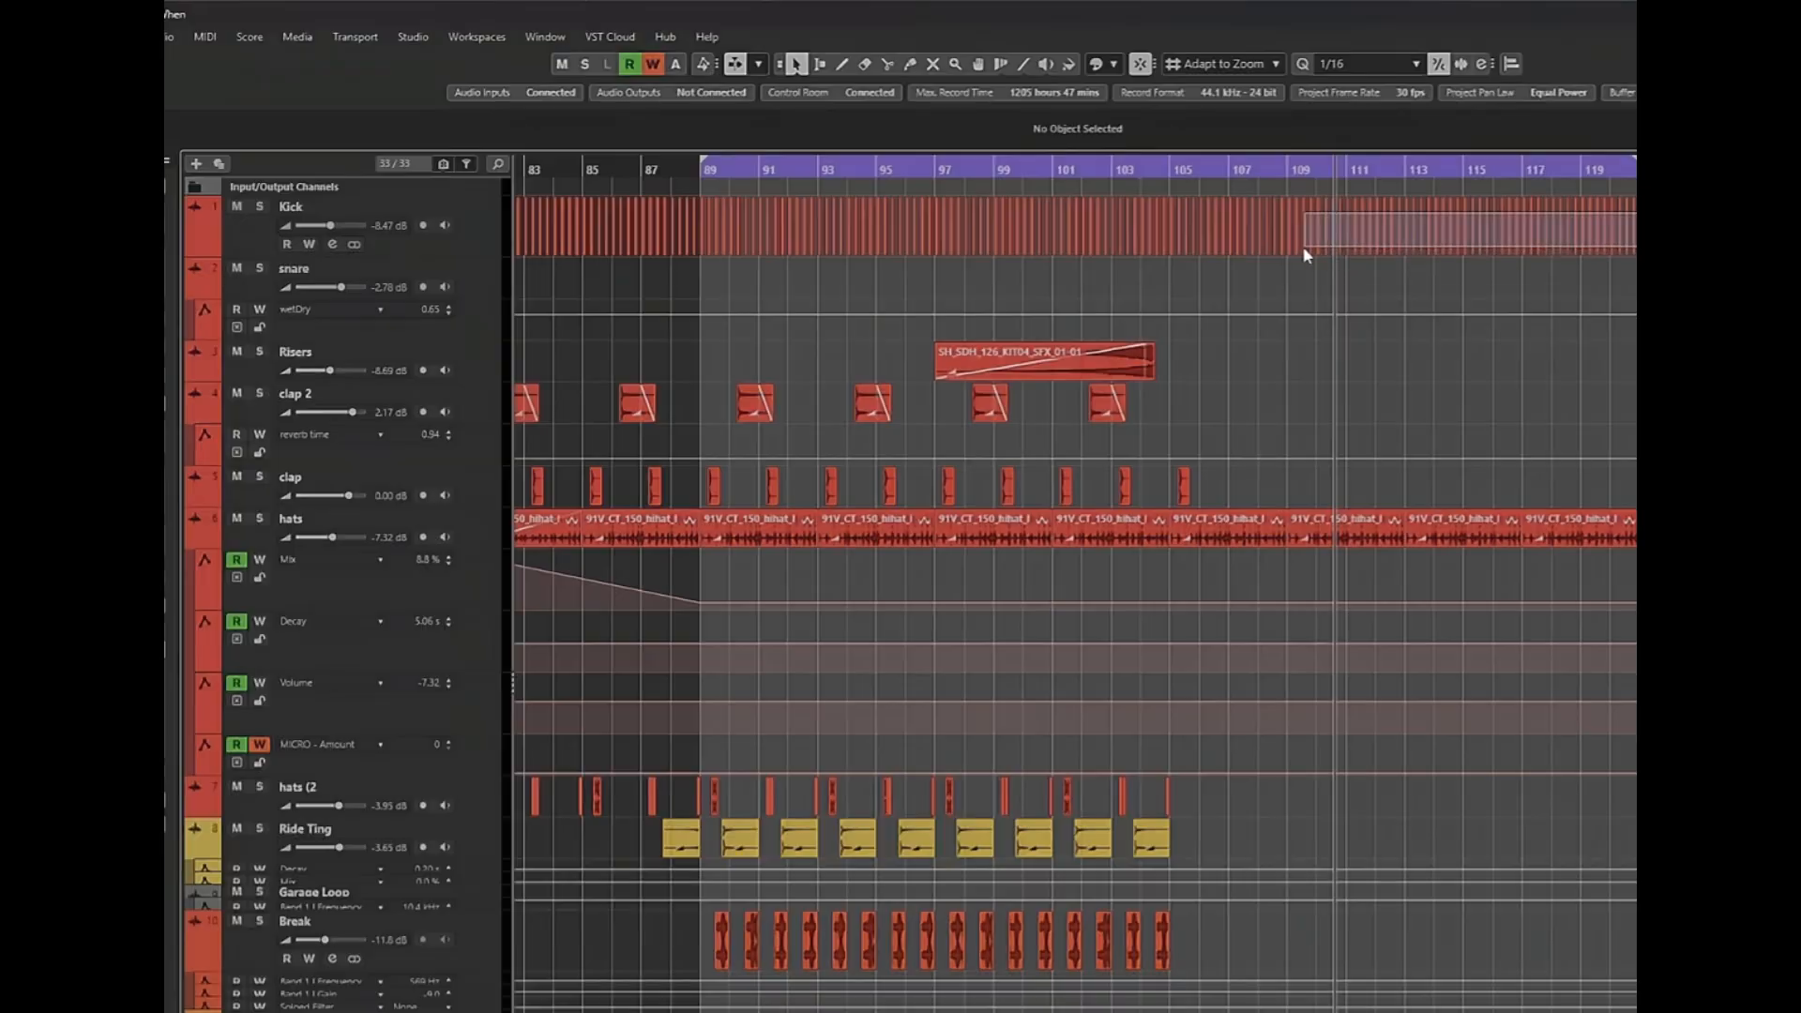
{"action": "left_click_drag", "start_coordinate": [1304, 248], "coordinate": [1289, 244]}
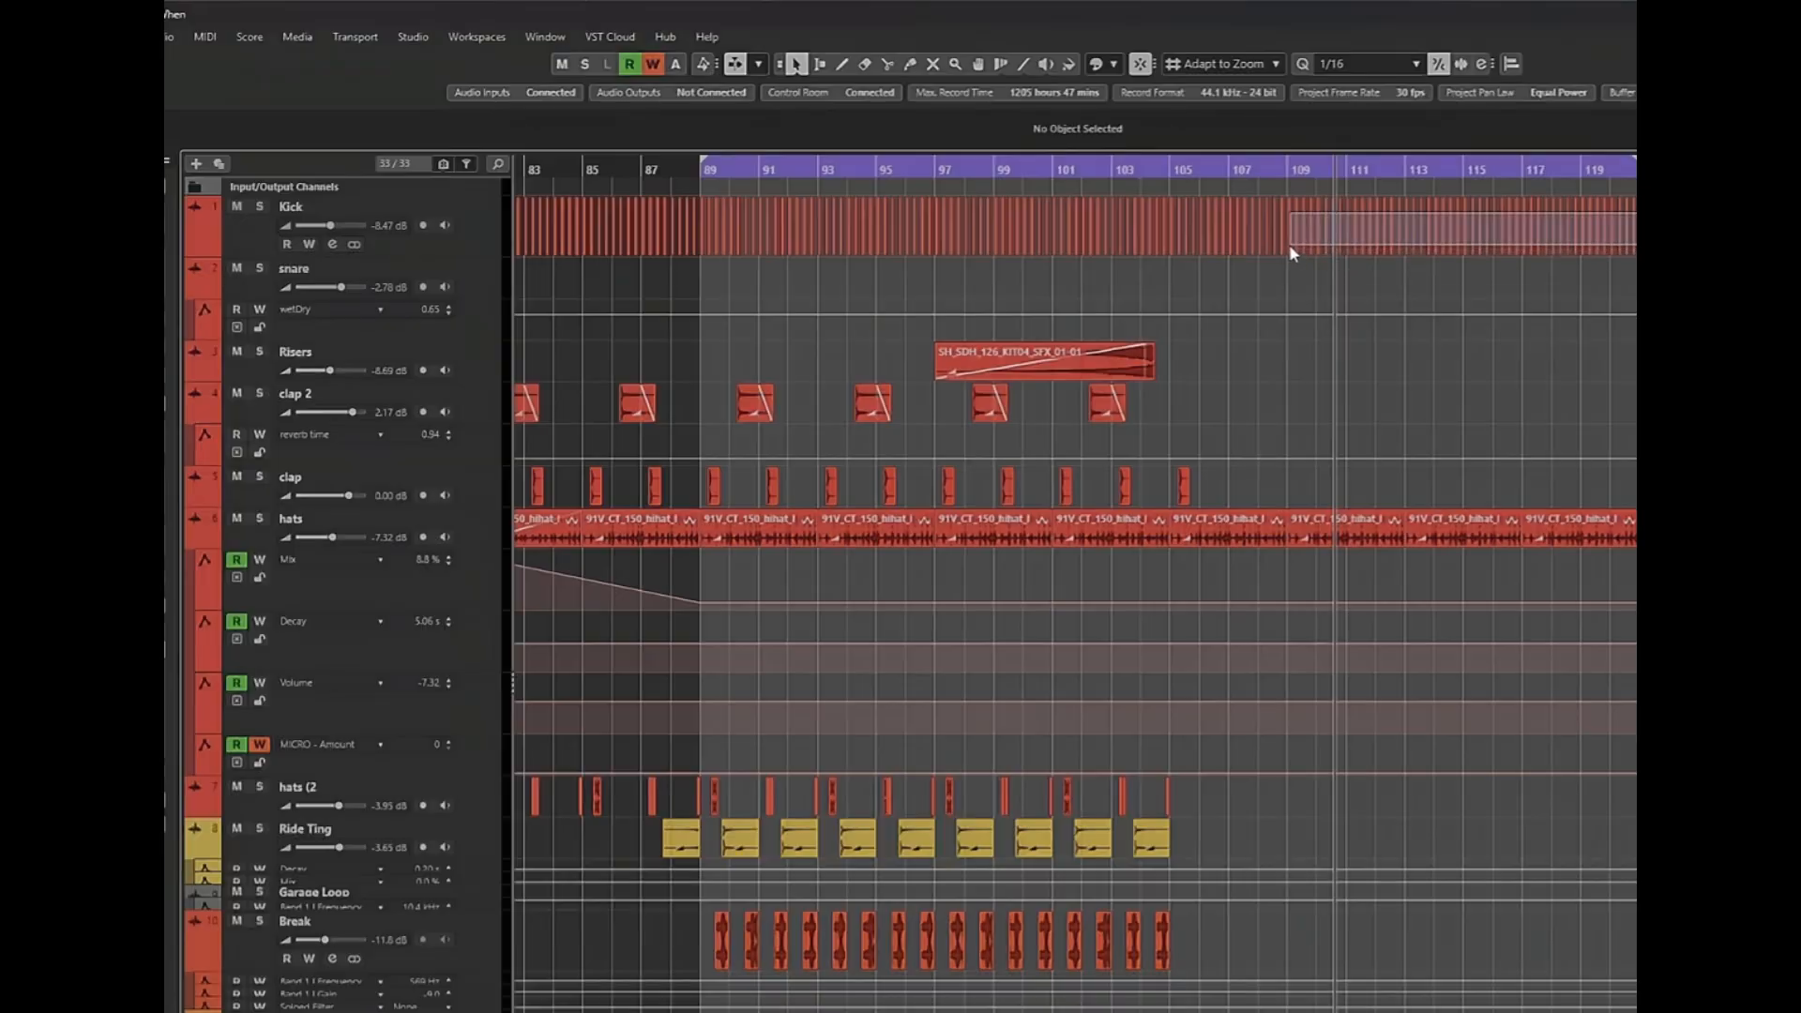
{"action": "key", "text": "Delete"}
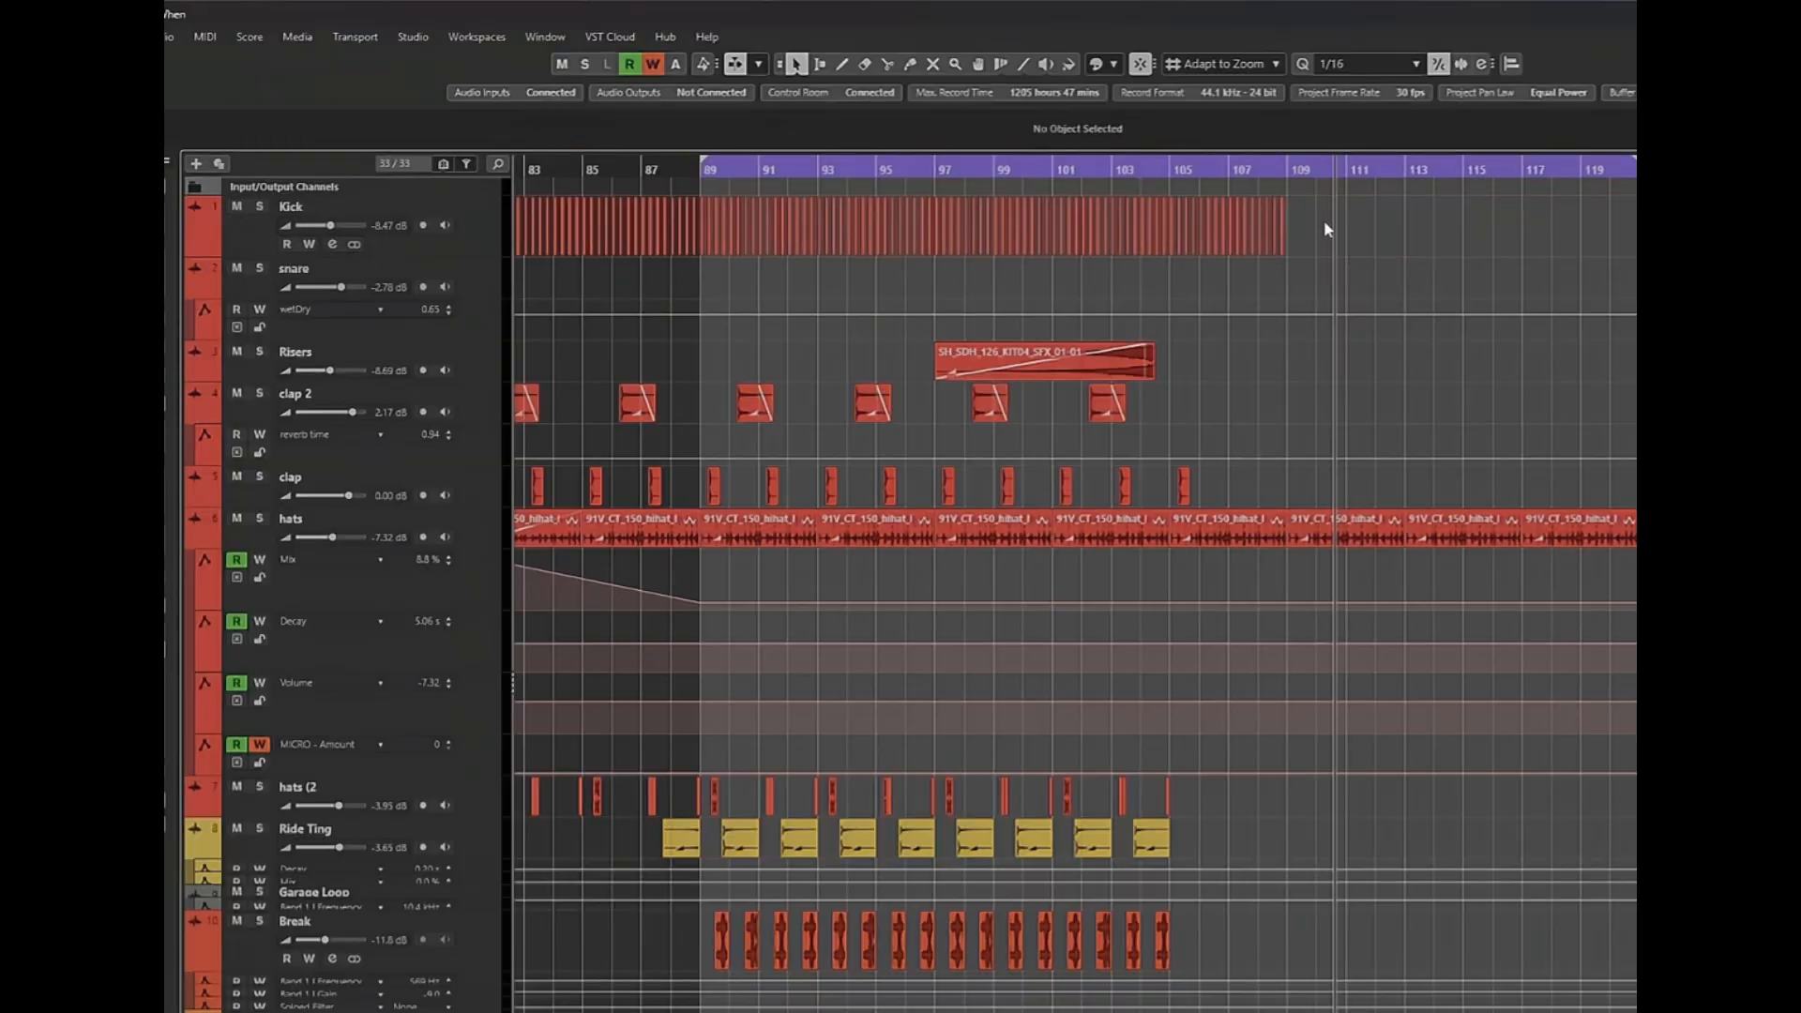
{"action": "key", "text": "h"}
{"action": "key", "text": "h"}
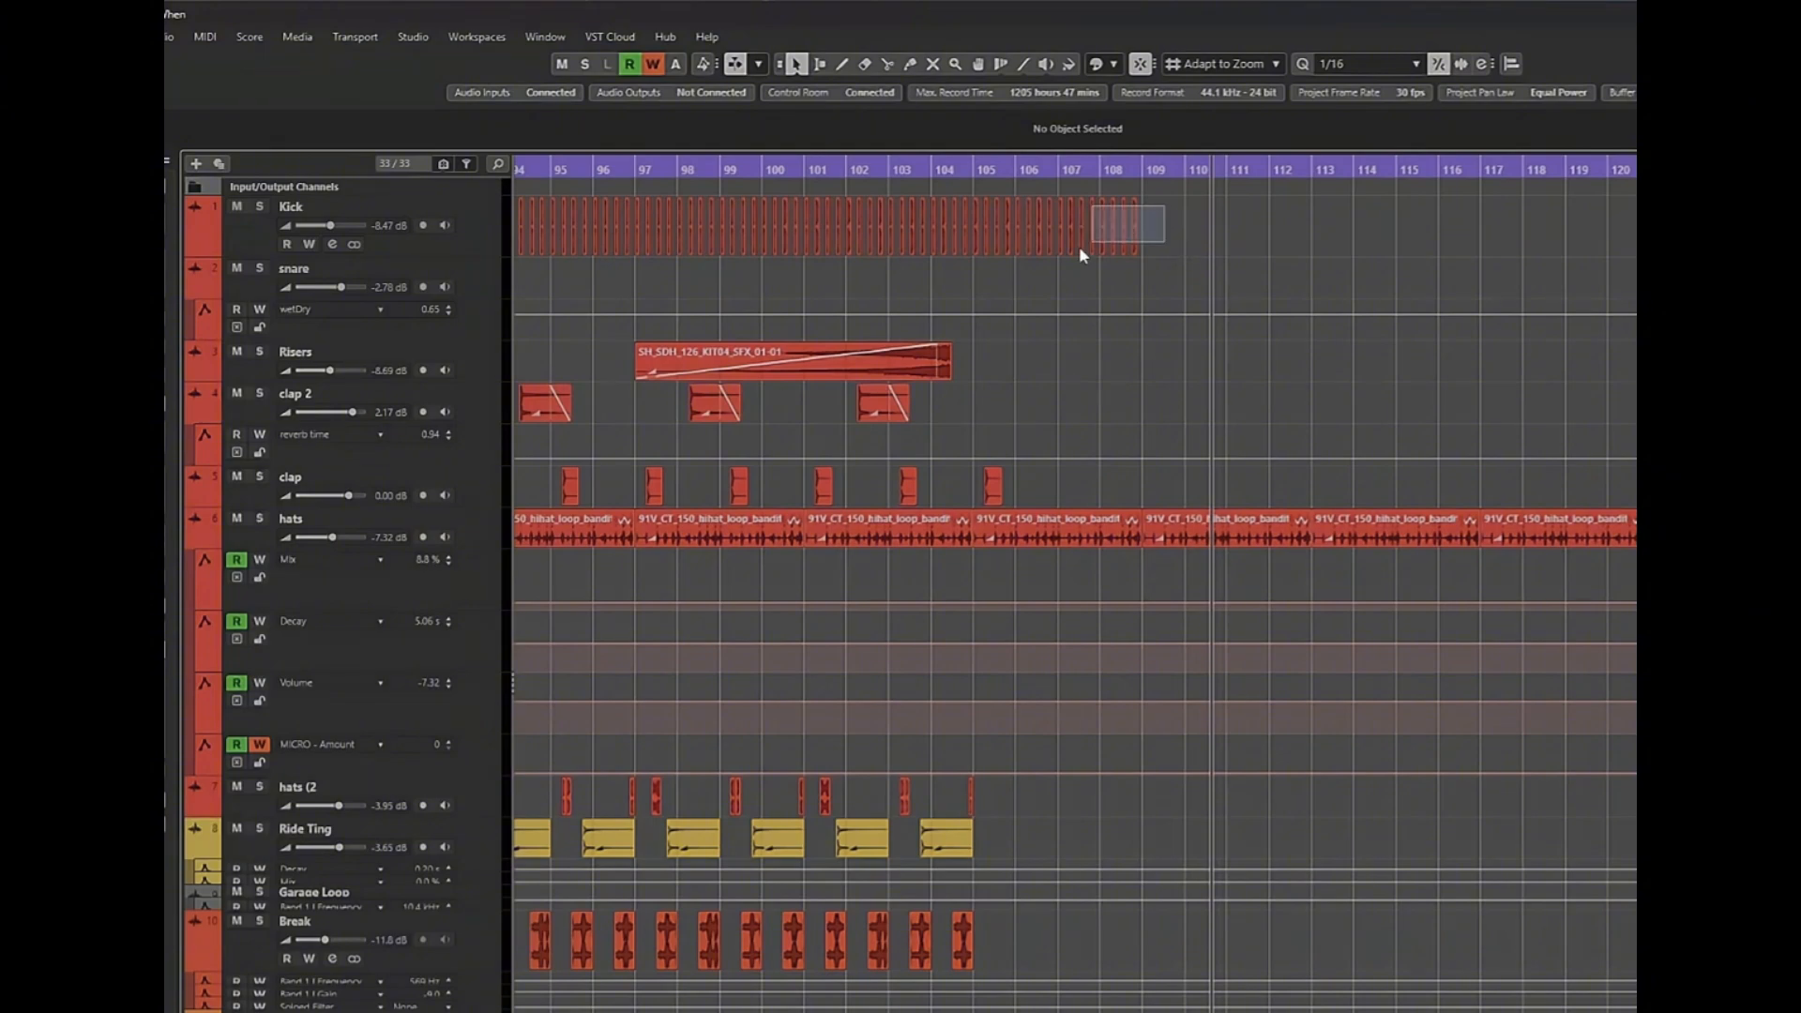
{"action": "left_click_drag", "start_coordinate": [1027, 255], "coordinate": [1027, 255]}
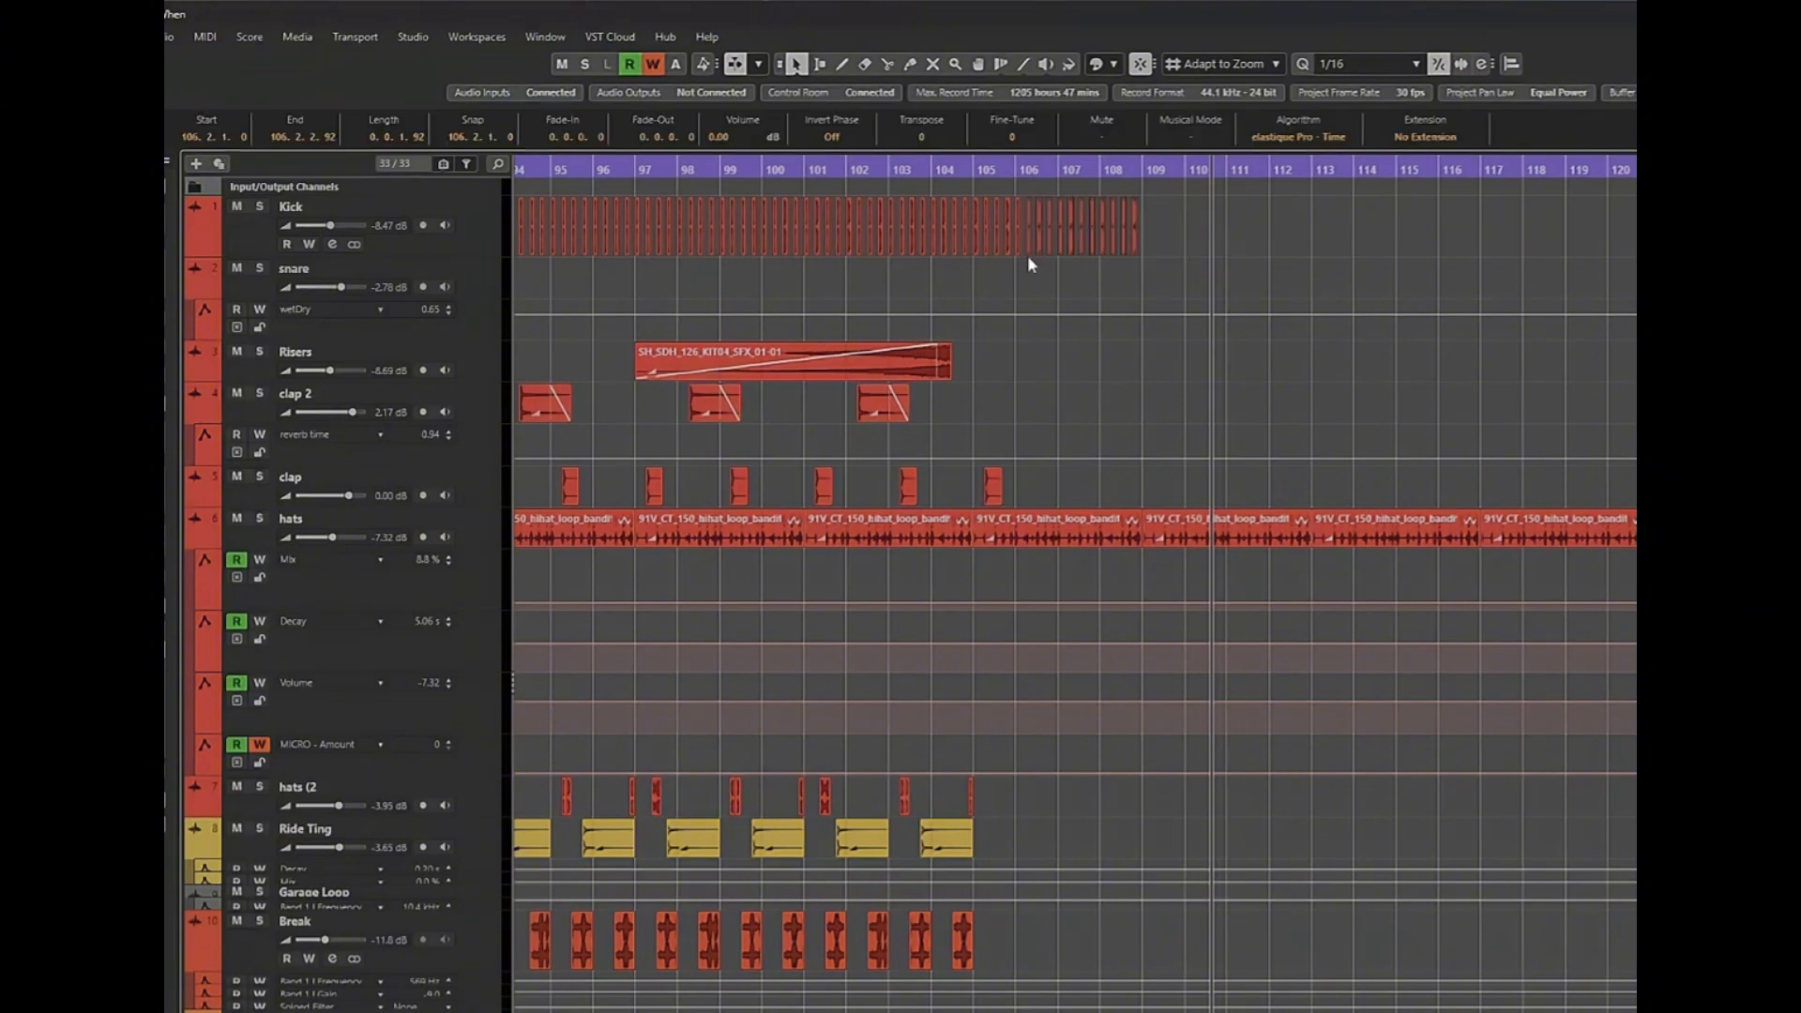
{"action": "key", "text": "Delete"}
Delete the hats loop clips from bar 109 onward, keeping the clip that starts at bar 105.
{"action": "left_click_drag", "start_coordinate": [1632, 501], "coordinate": [1195, 574]}
{"action": "key", "text": "Delete"}
{"action": "left_click", "coordinate": [1111, 527]}
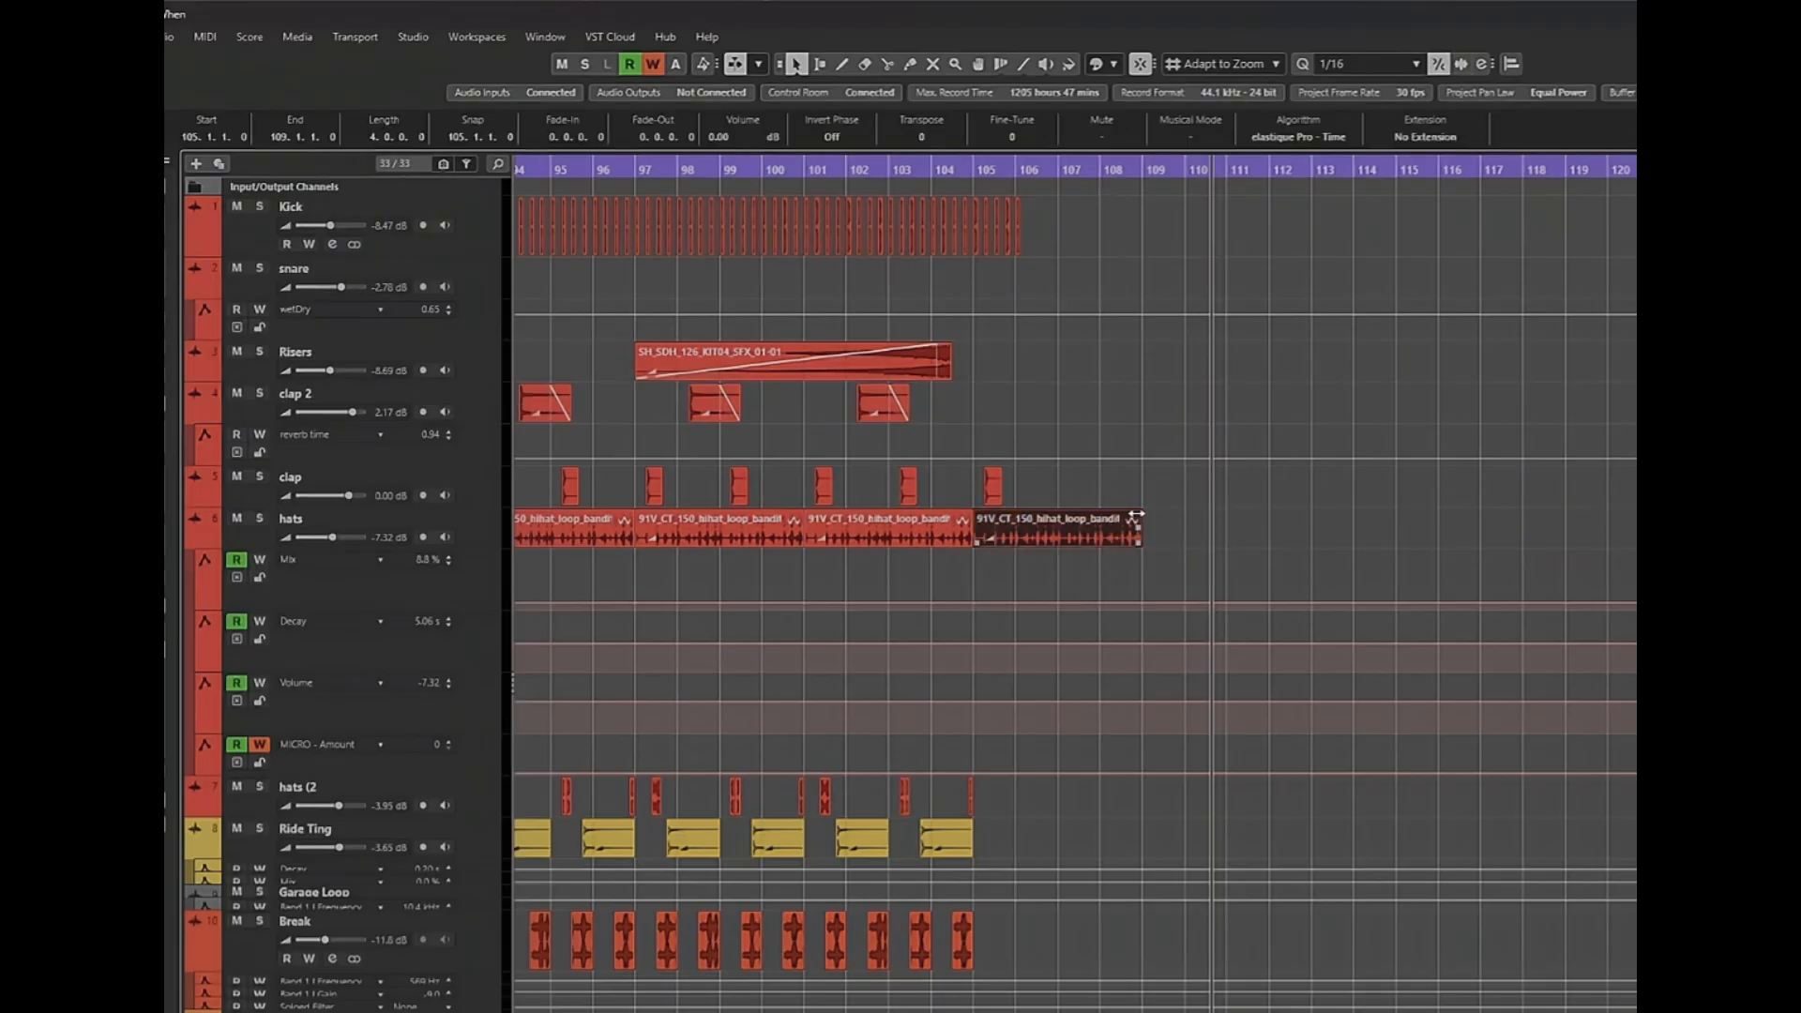
{"action": "mouse_move", "coordinate": [1136, 514]}
{"action": "left_mouse_down"}
{"action": "mouse_move", "coordinate": [1113, 521]}
{"action": "mouse_move", "coordinate": [1146, 526]}
{"action": "left_mouse_up"}
Automate the hats Mix to rise from bar 105 to 100 at bar 109 and fall to its minimum at bar 113.
{"action": "left_click", "coordinate": [1229, 602]}
{"action": "left_click_drag", "start_coordinate": [1154, 602], "coordinate": [1150, 556]}
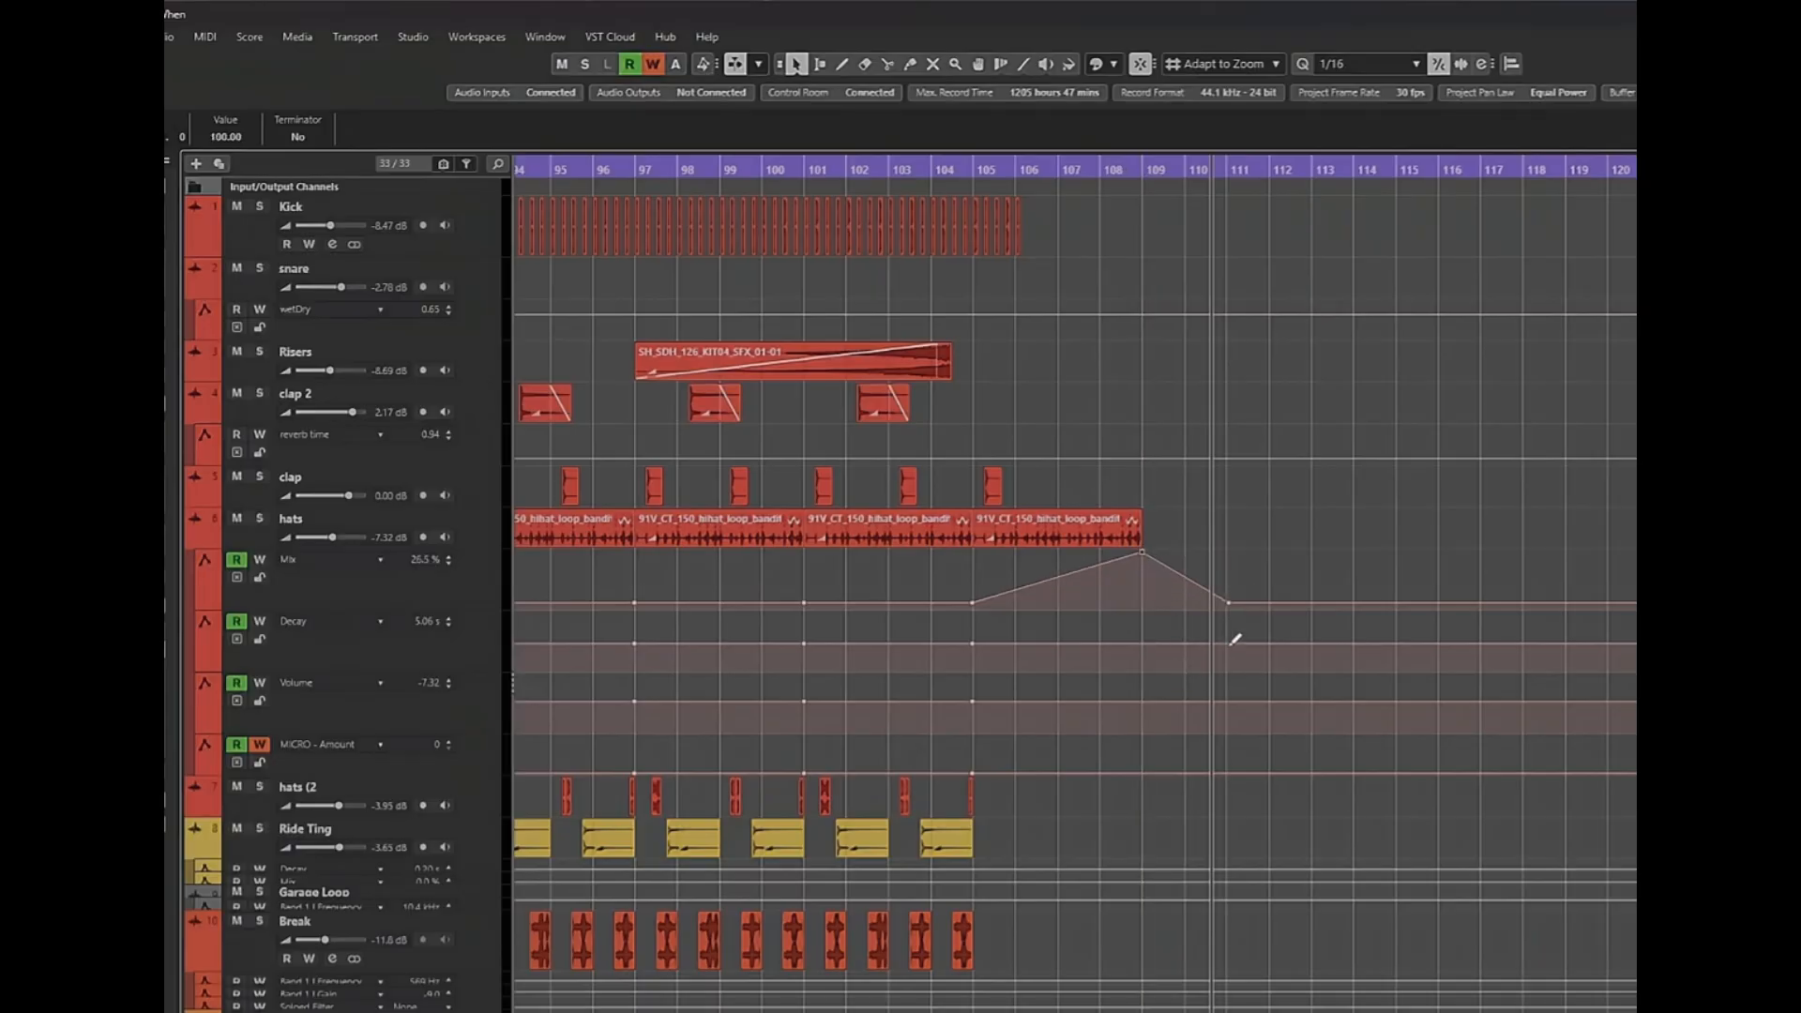
{"action": "left_click_drag", "start_coordinate": [1228, 614], "coordinate": [1300, 657]}
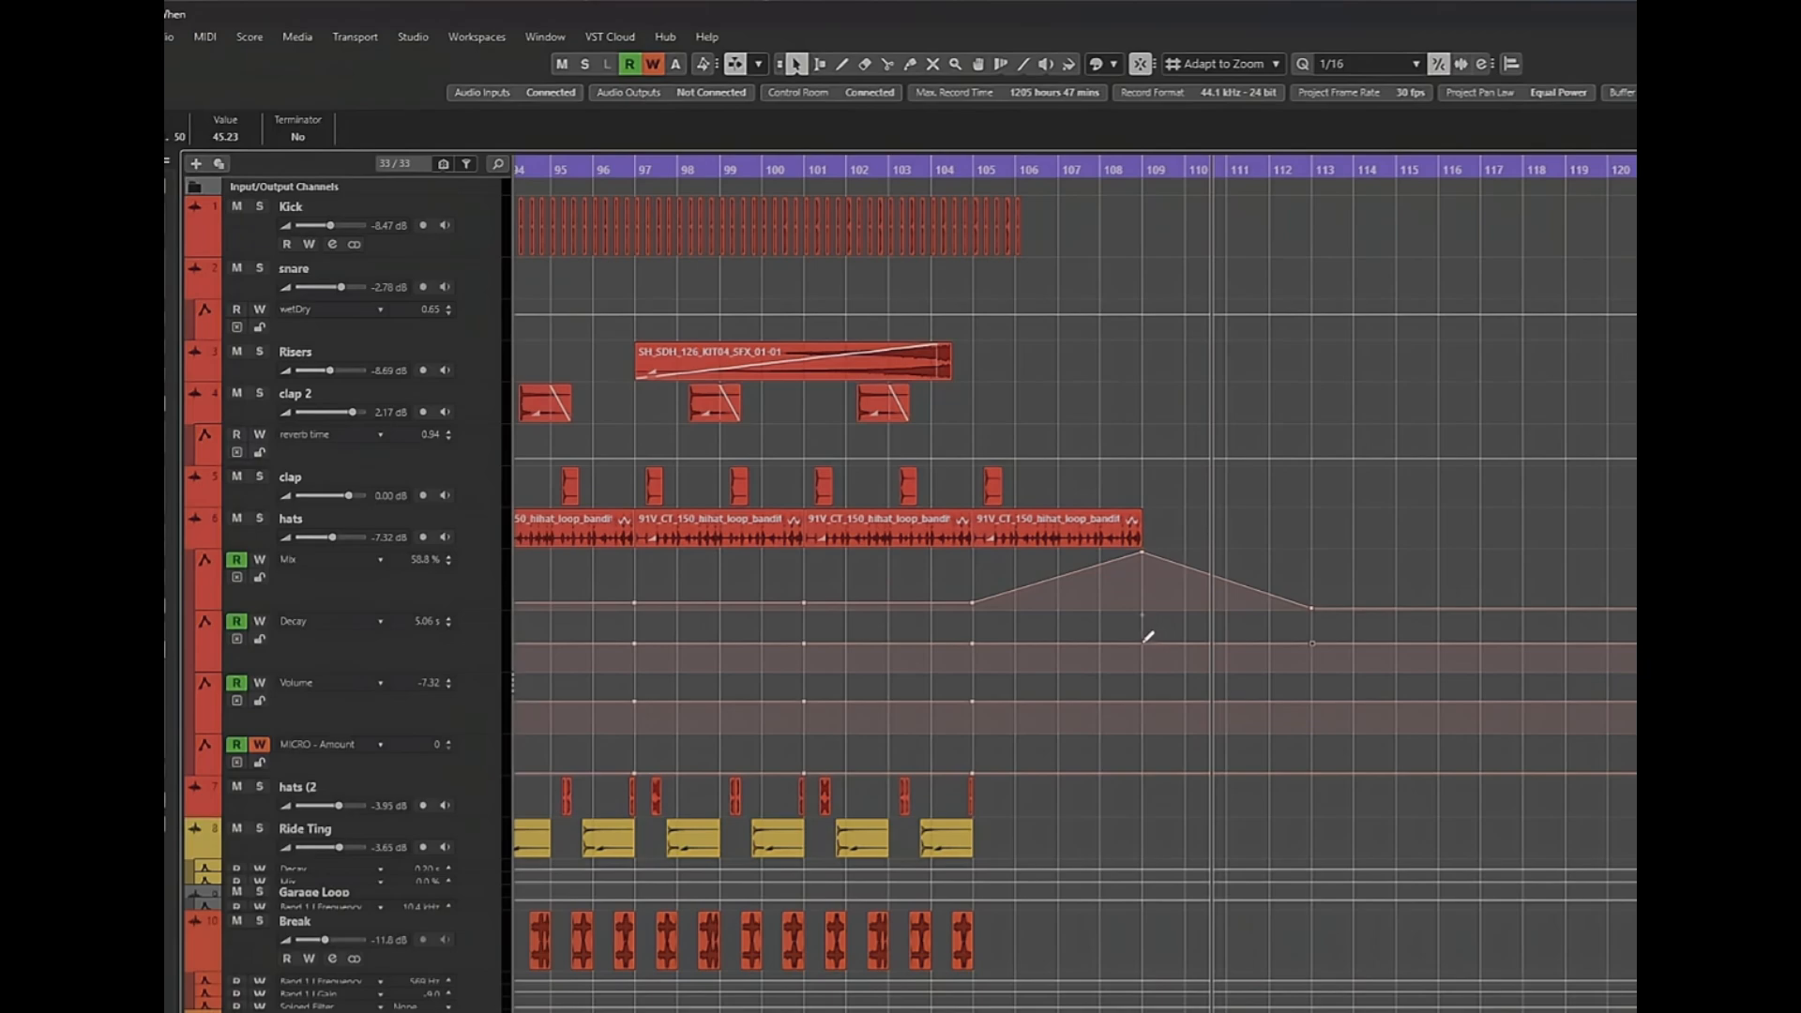
Automate the hats Decay to 100 at bar 109 and 0 at bar 113, and fade the hats Volume to -oo at bar 113.
{"action": "left_click_drag", "start_coordinate": [1145, 642], "coordinate": [1144, 616]}
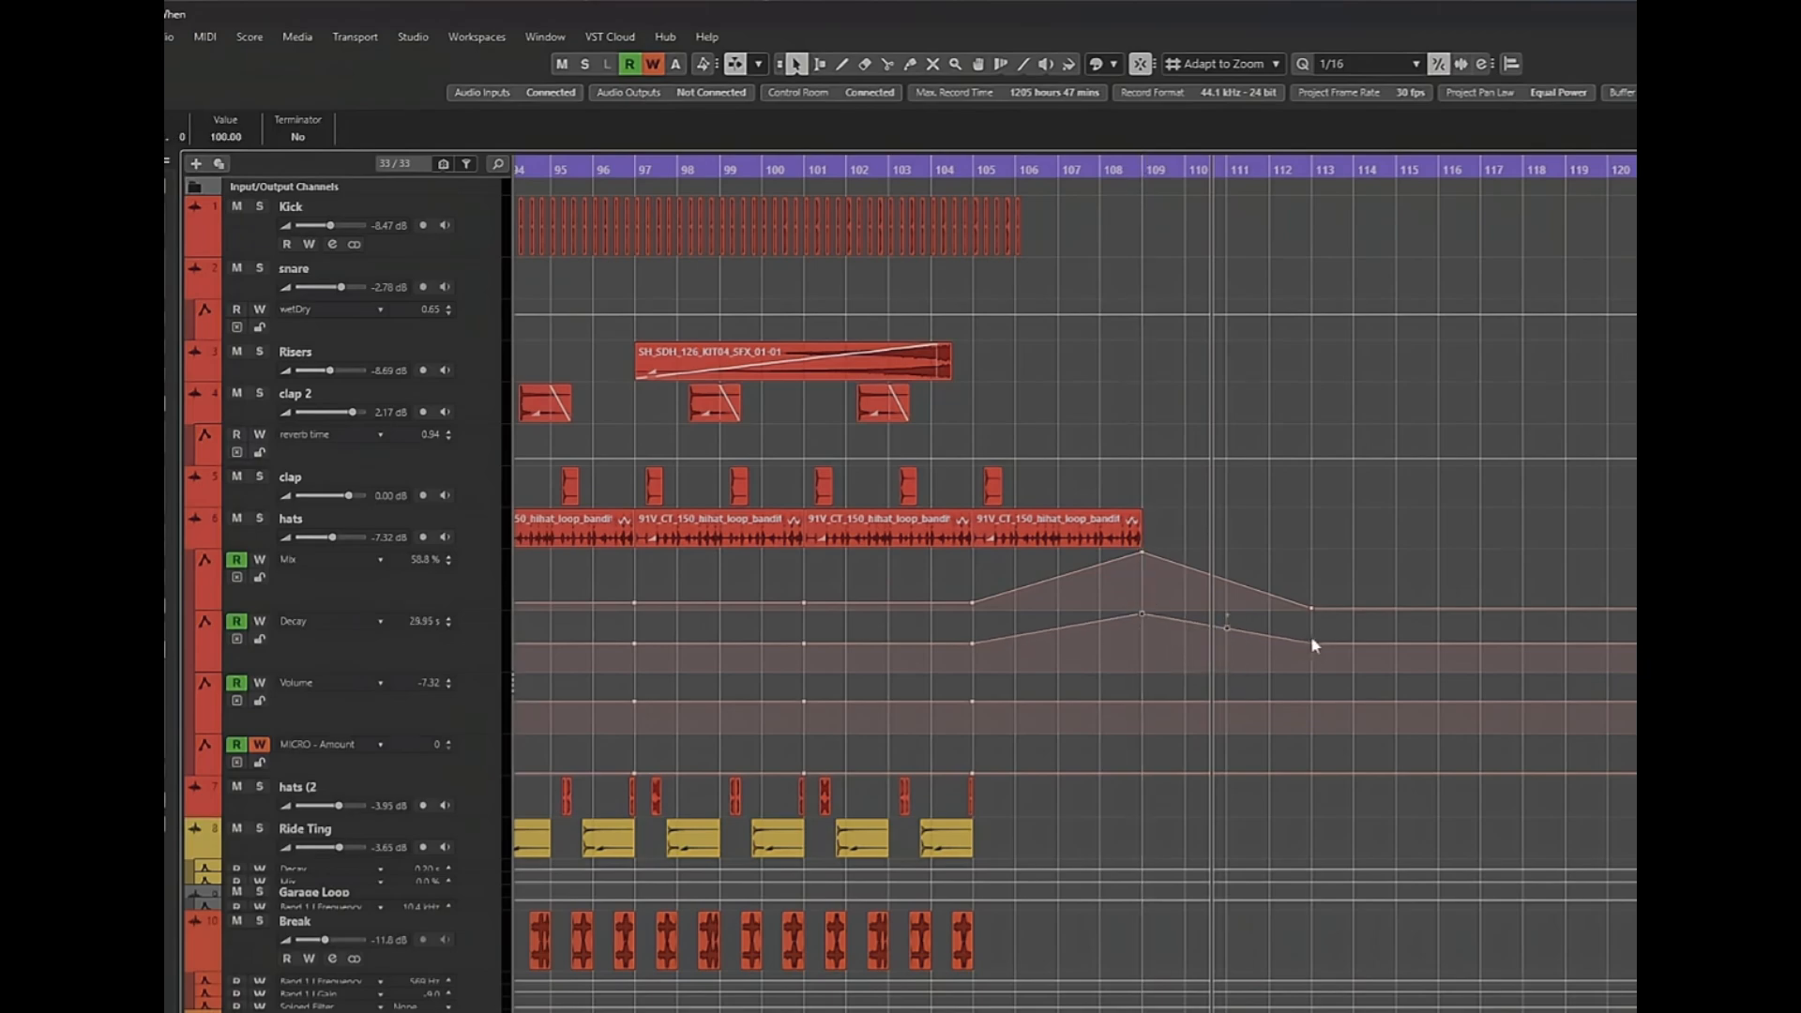
{"action": "left_click_drag", "start_coordinate": [1316, 650], "coordinate": [1327, 694]}
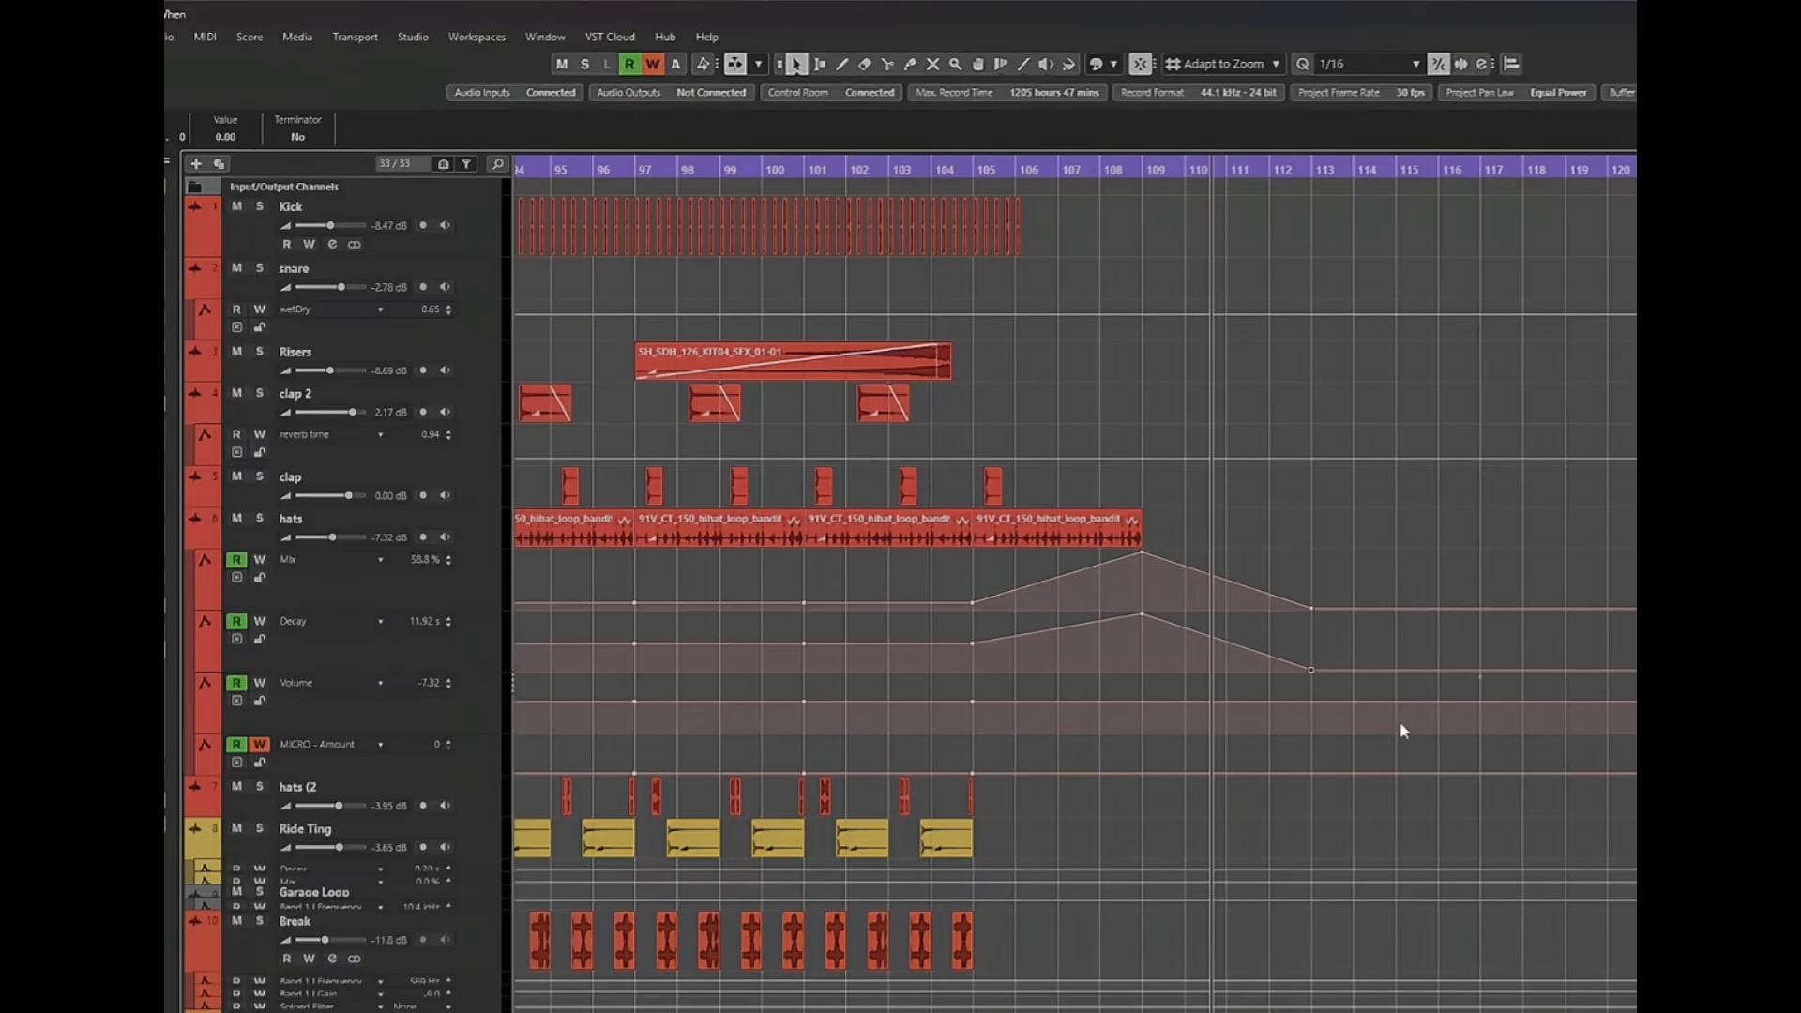
{"action": "left_click", "coordinate": [1314, 701]}
{"action": "left_click_drag", "start_coordinate": [1312, 703], "coordinate": [1312, 758]}
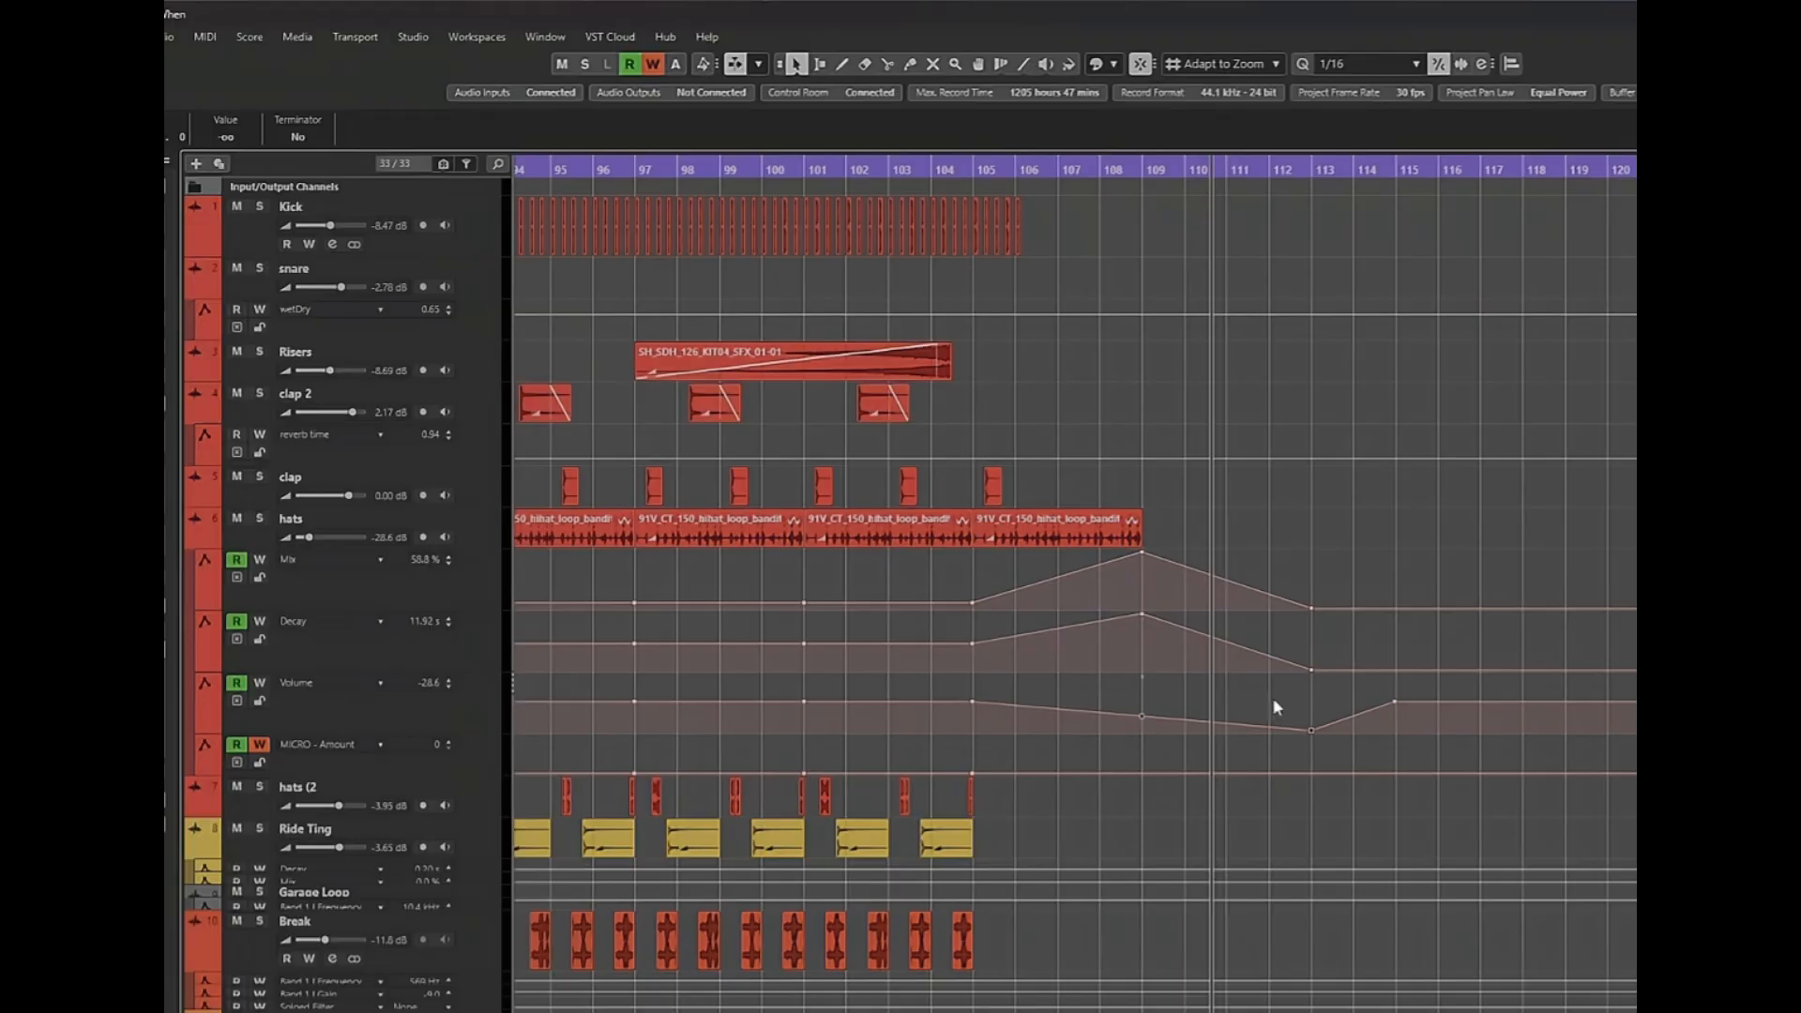
Delete the two stacked vocal chops at bar 113 on tracks 23 and 24.
{"action": "scroll", "coordinate": [1047, 874], "scroll_direction": "down", "scroll_amount": 5}
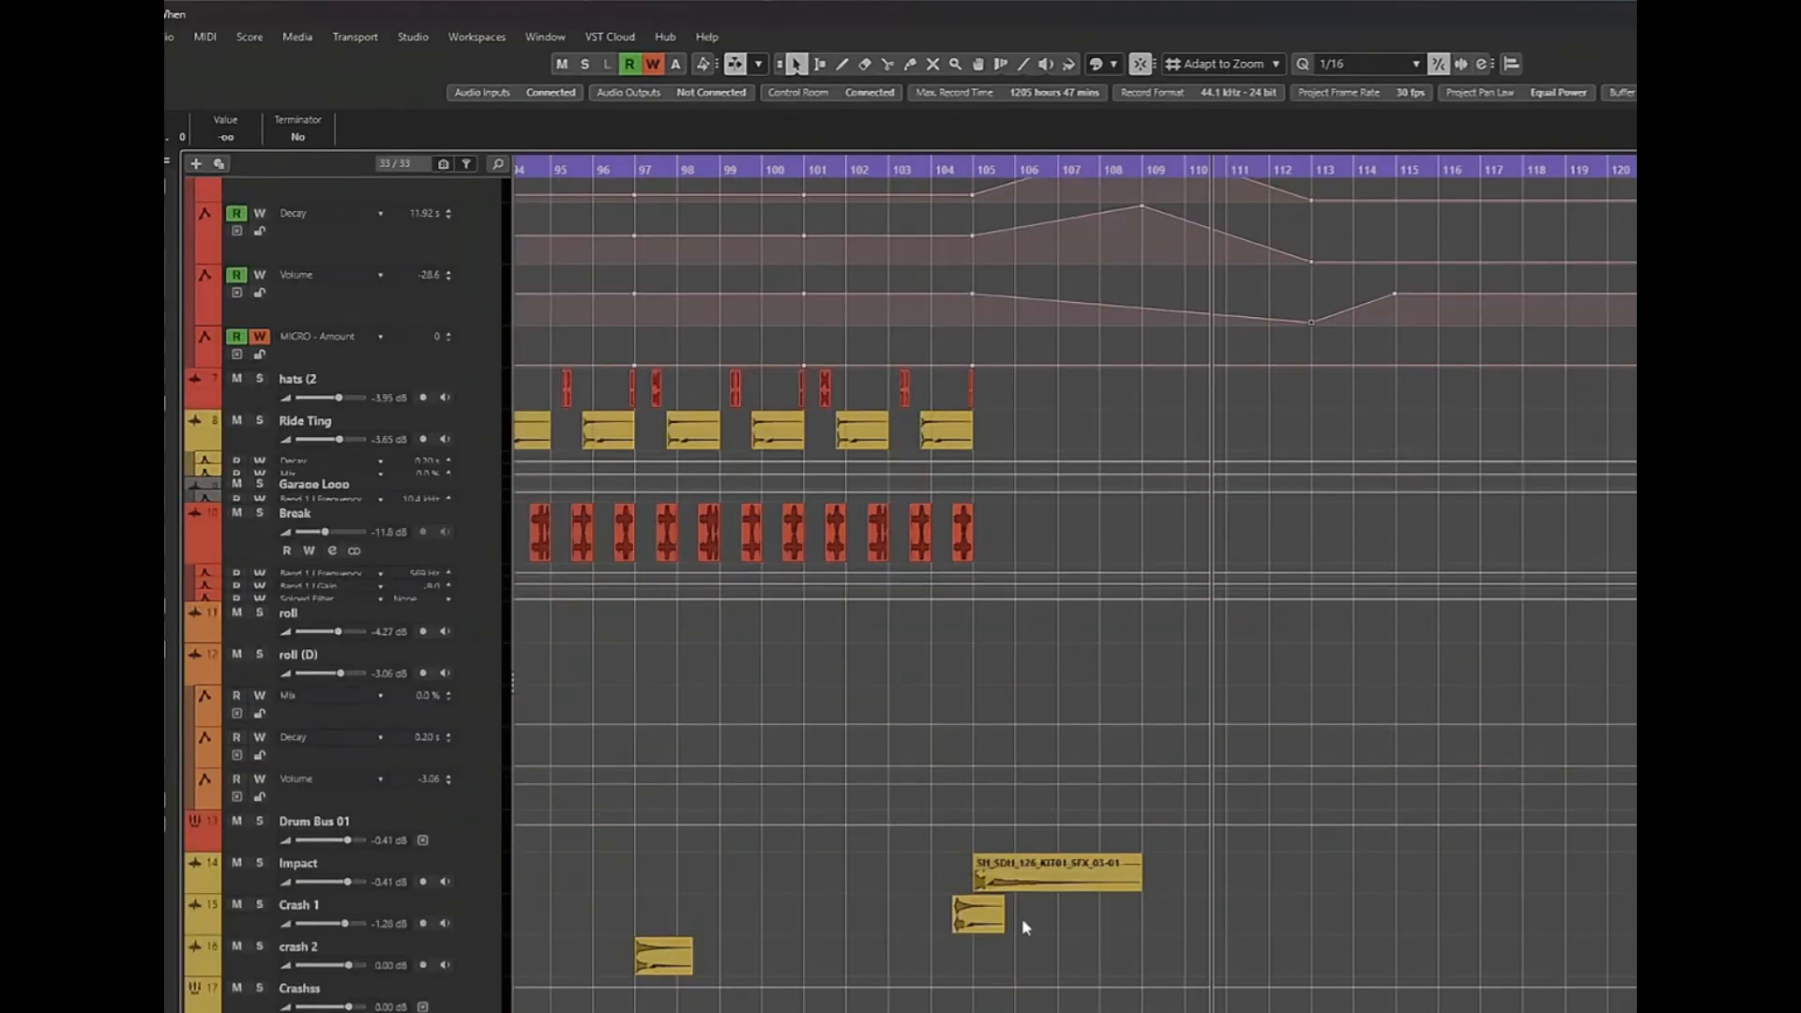
{"action": "scroll", "coordinate": [1133, 835], "scroll_direction": "down", "scroll_amount": 10}
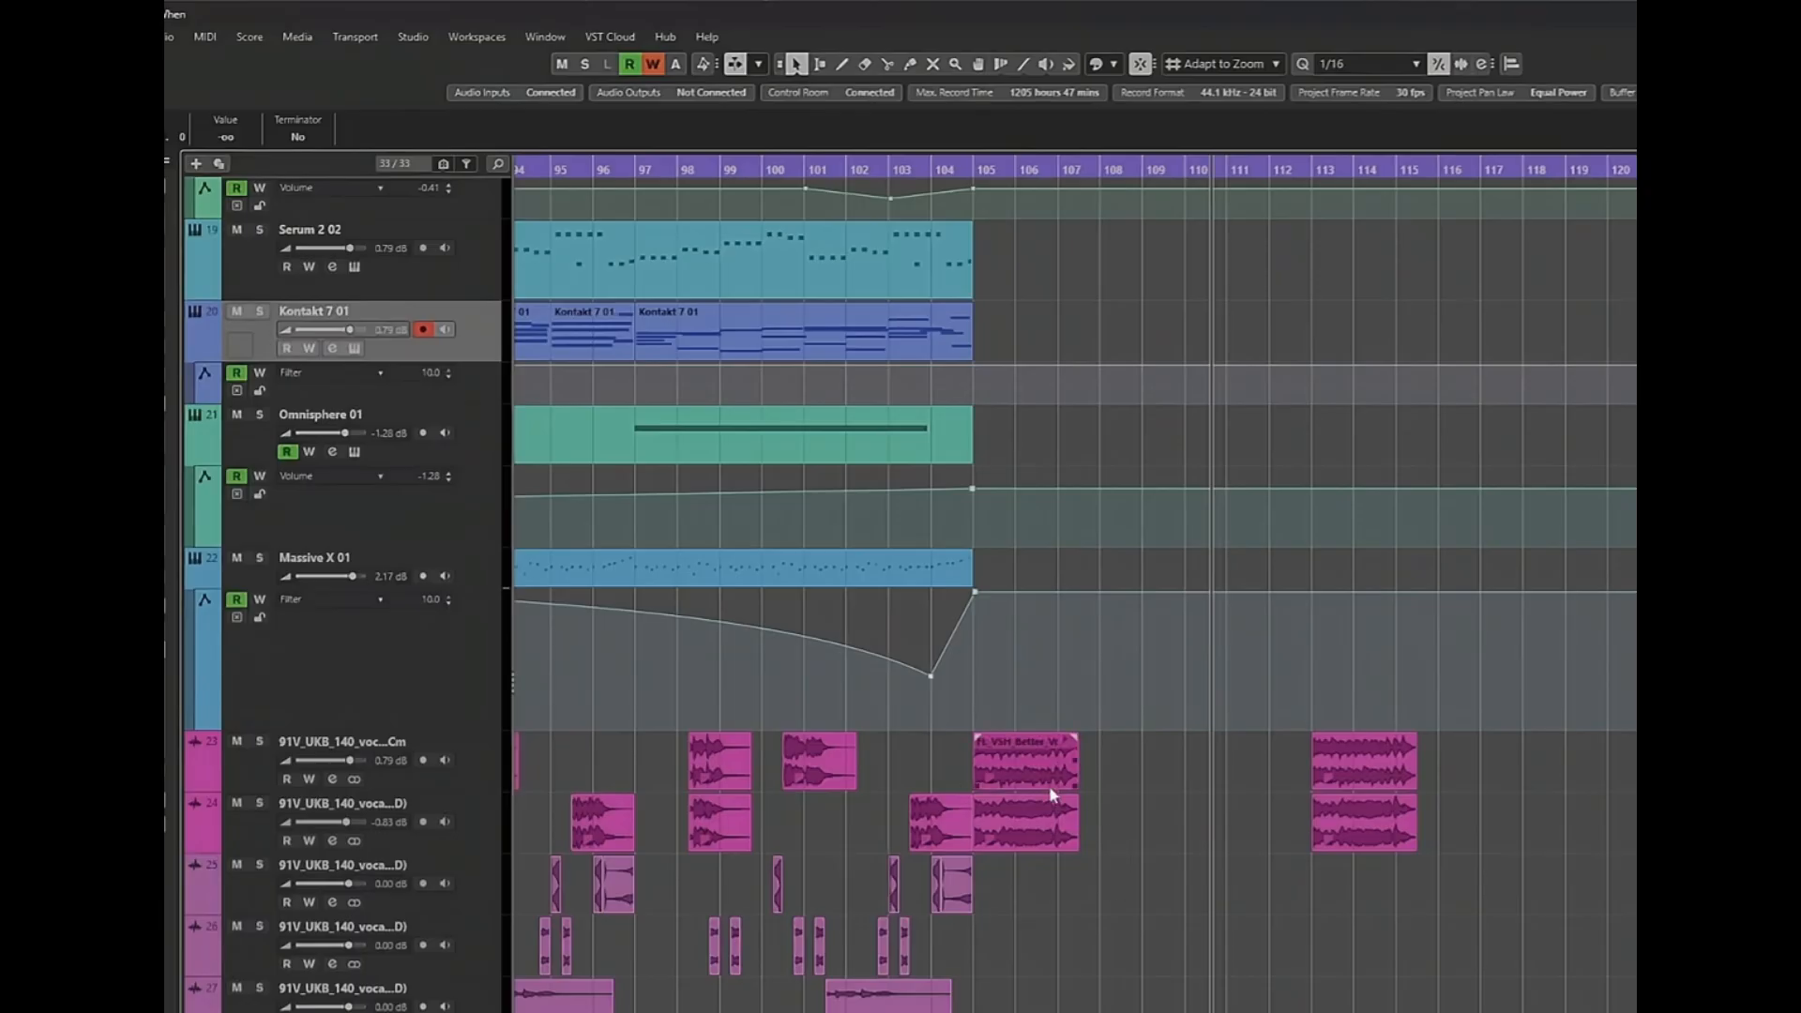
{"action": "left_click_drag", "start_coordinate": [1487, 751], "coordinate": [1300, 863]}
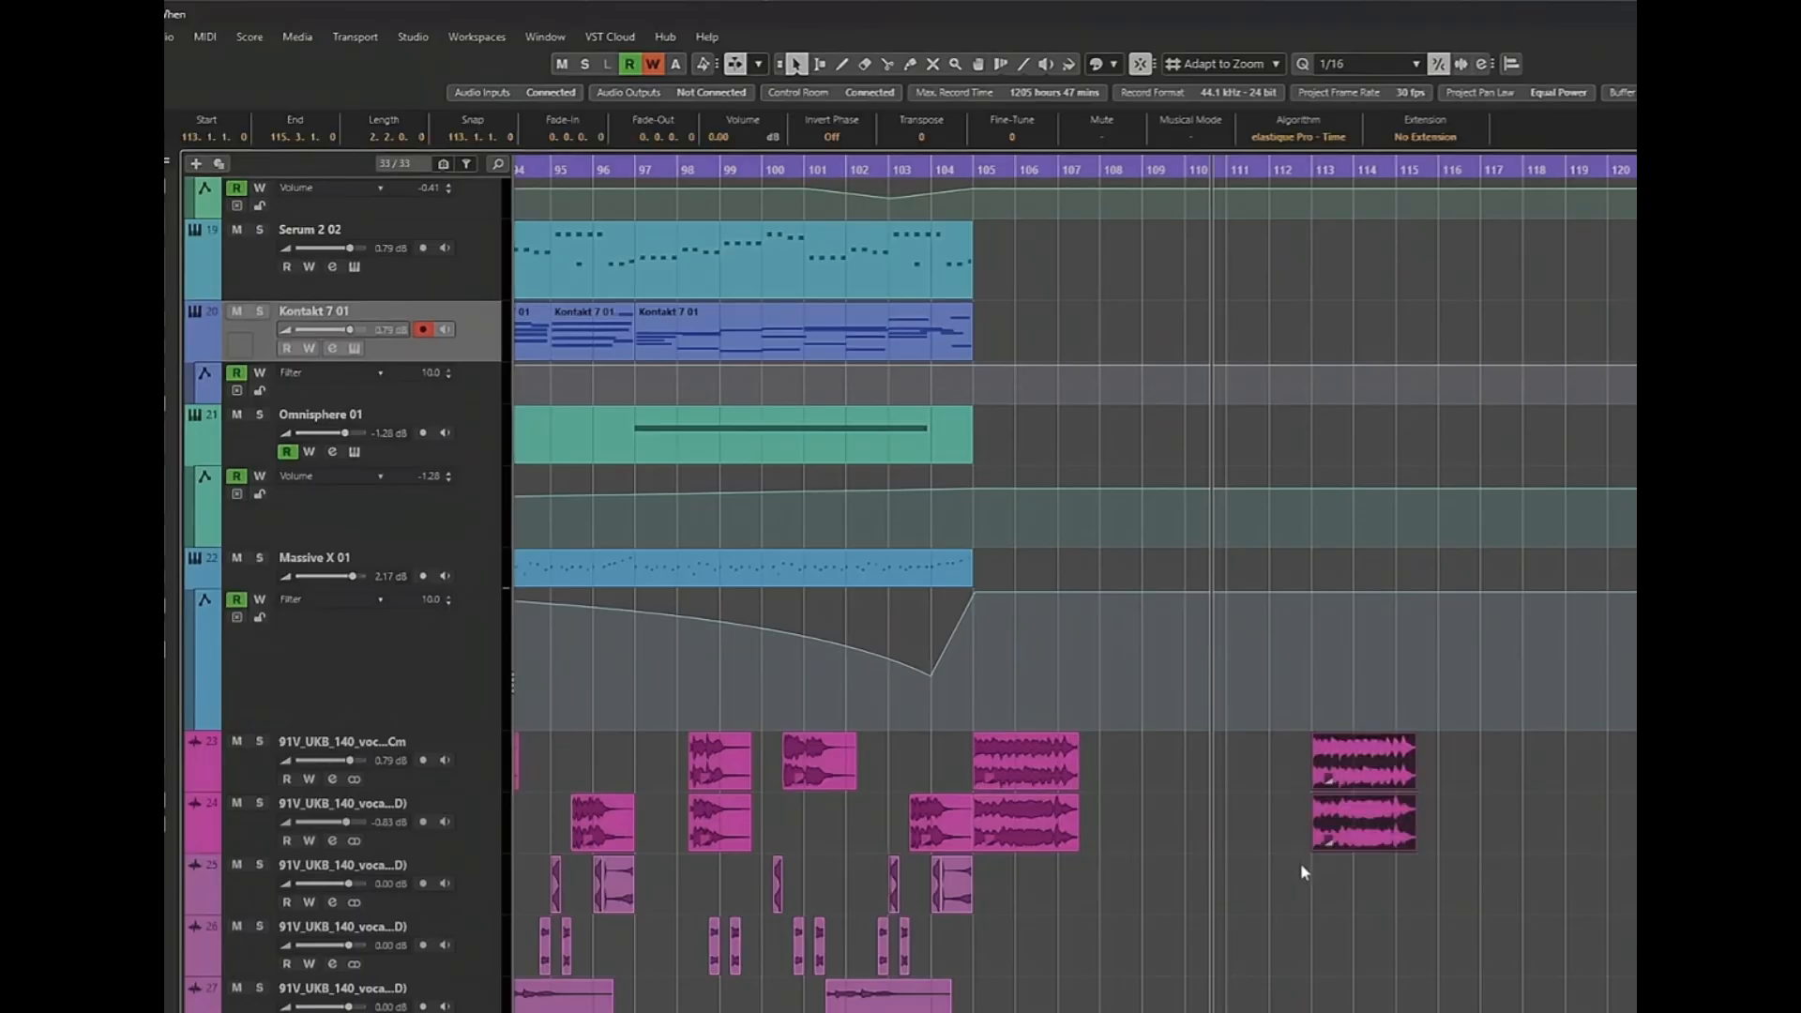
{"action": "key", "text": "Delete"}
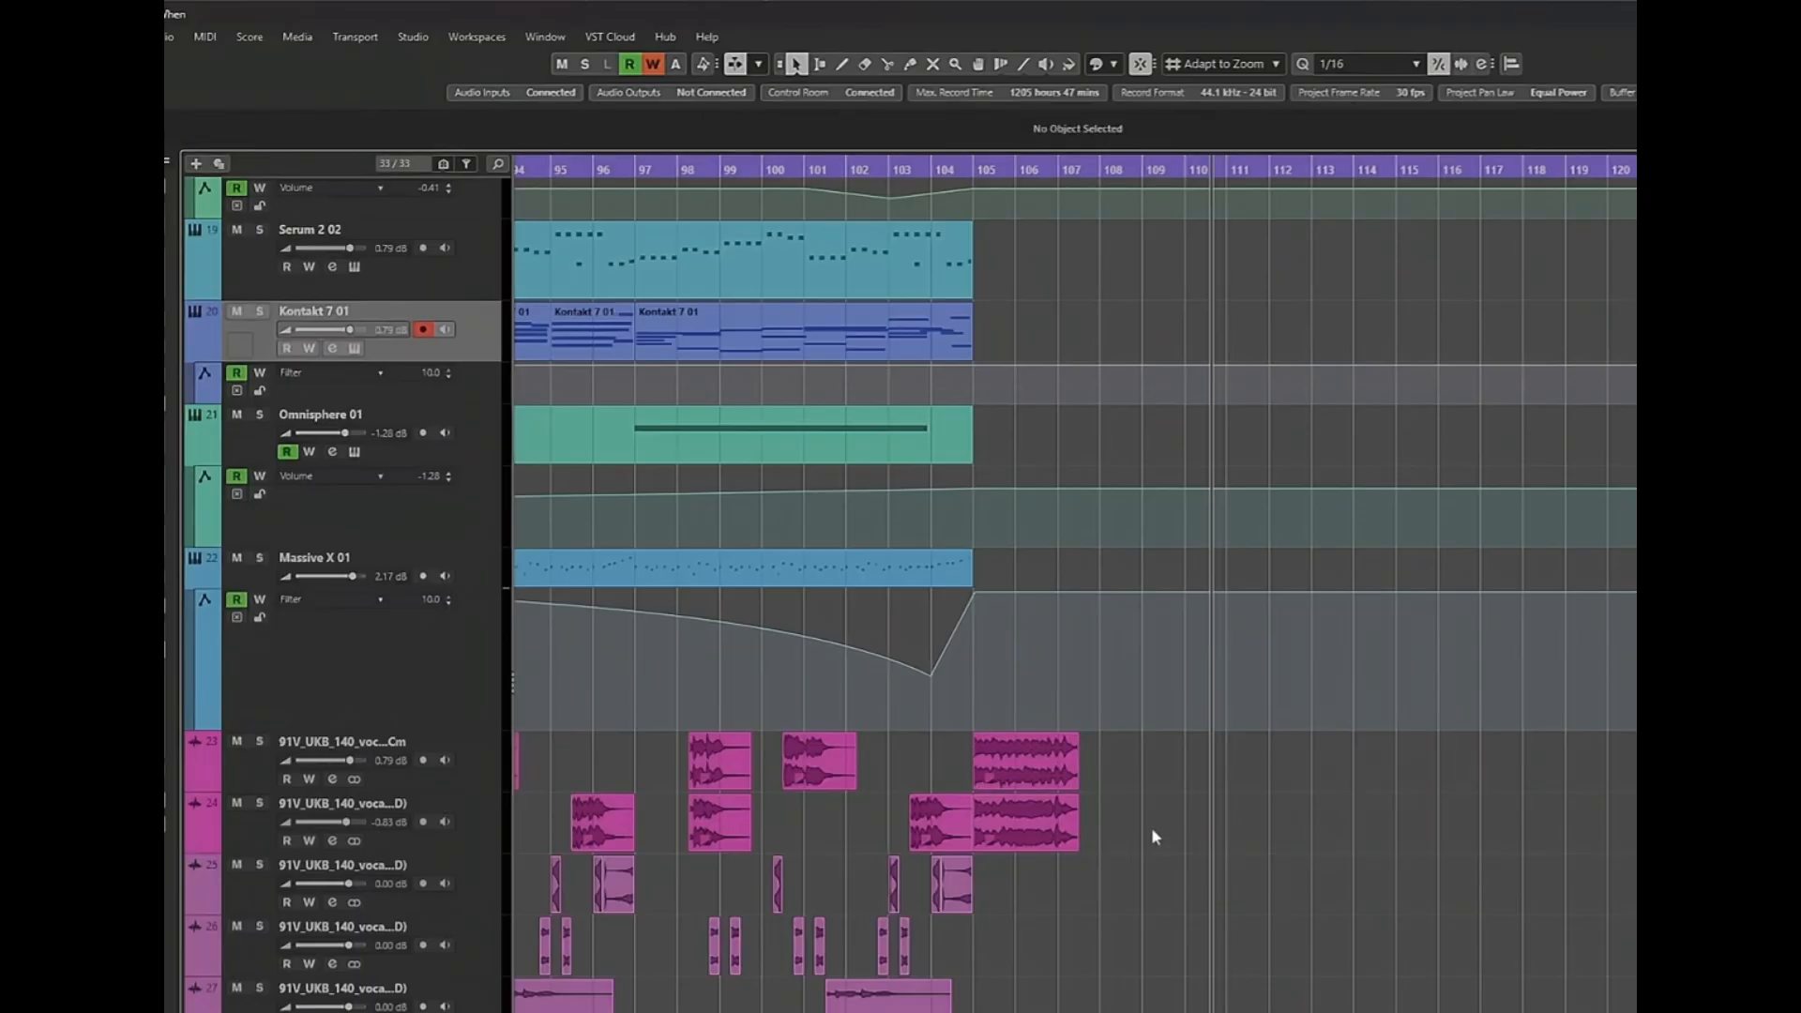
Play the arrangement from bar 97 through the thinned-out section after bar 105.
{"action": "scroll", "coordinate": [1152, 841], "scroll_direction": "up", "scroll_amount": 10}
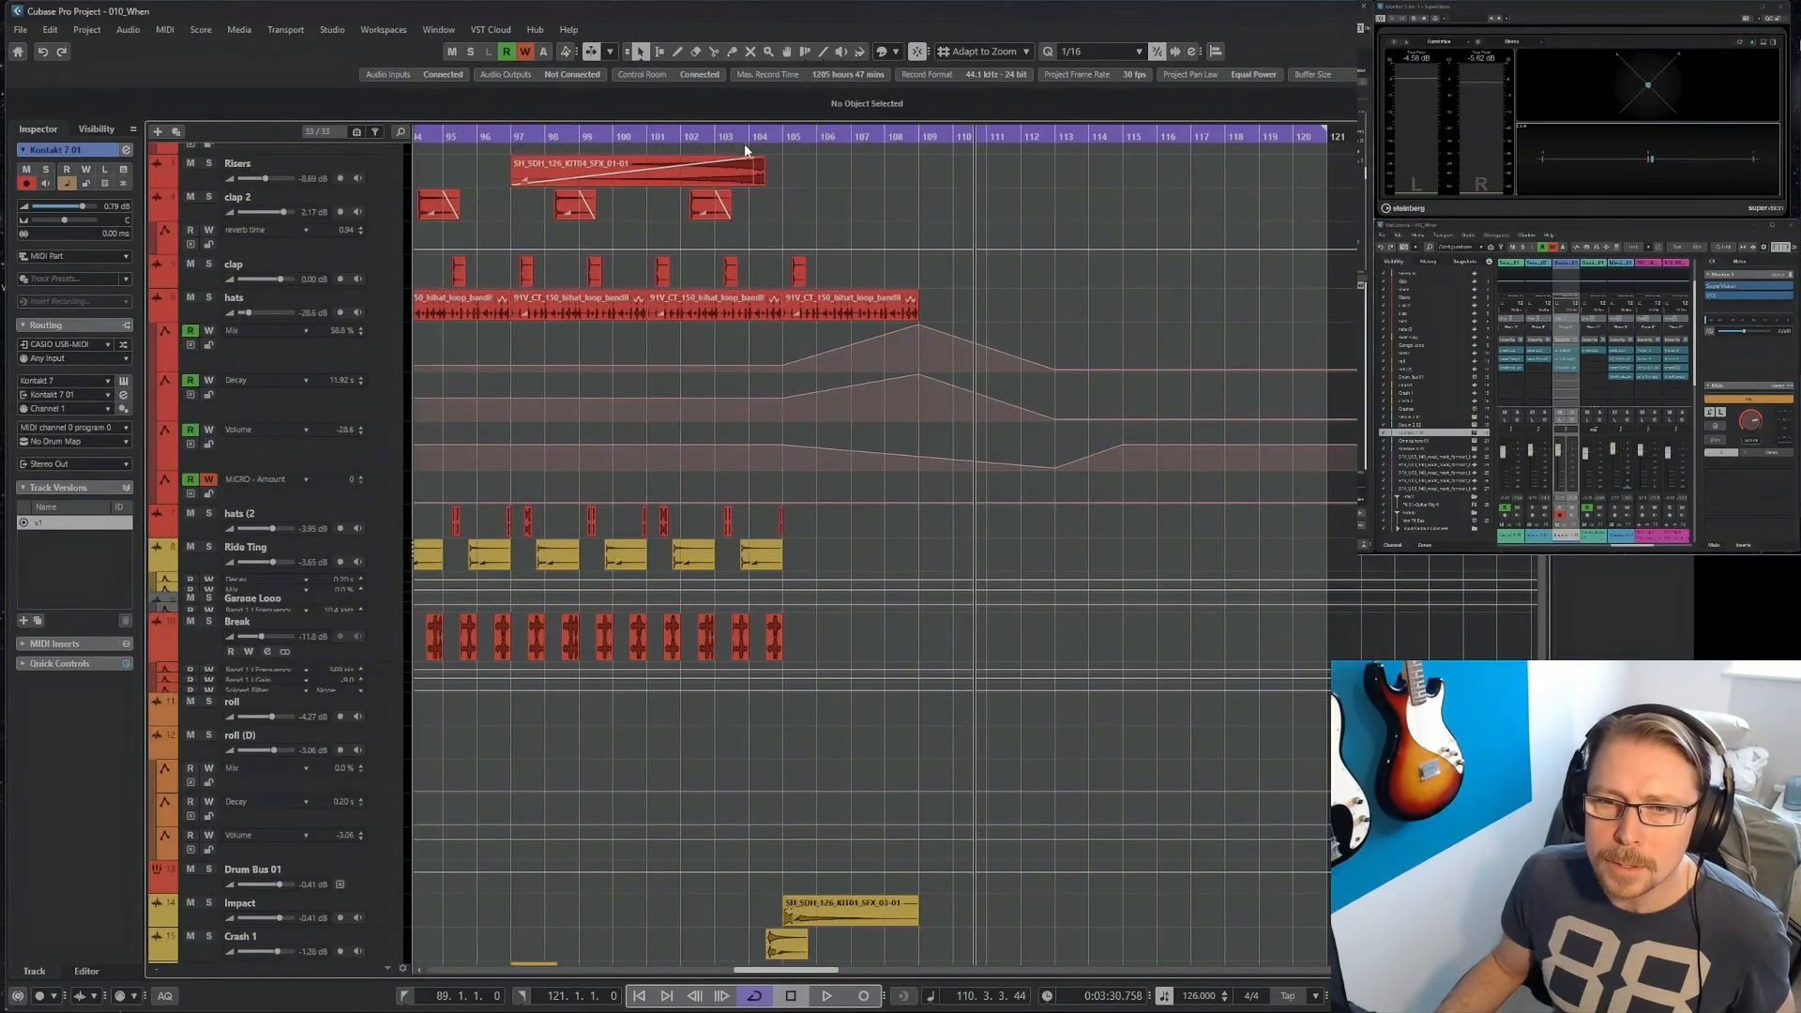
{"action": "left_click", "coordinate": [515, 138]}
{"action": "key", "text": "space"}
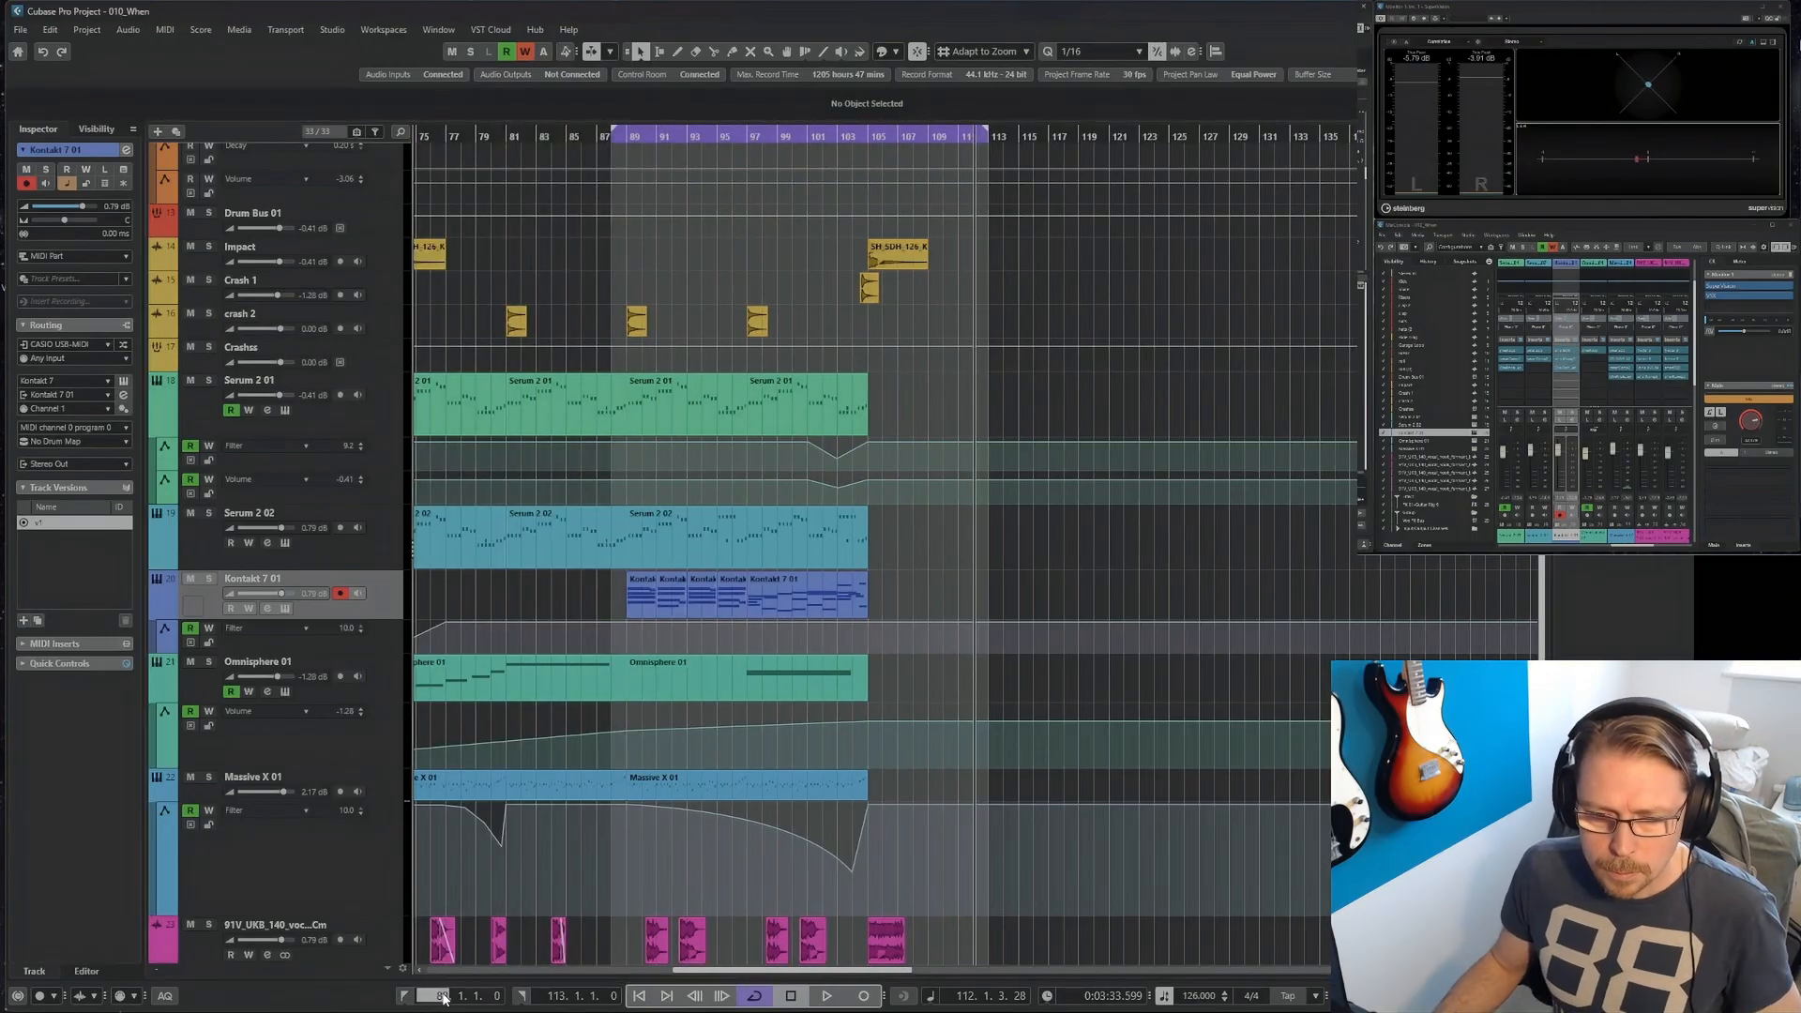
Set the left locator to bar 1 and move the playback position there.
{"action": "key", "text": "Return"}
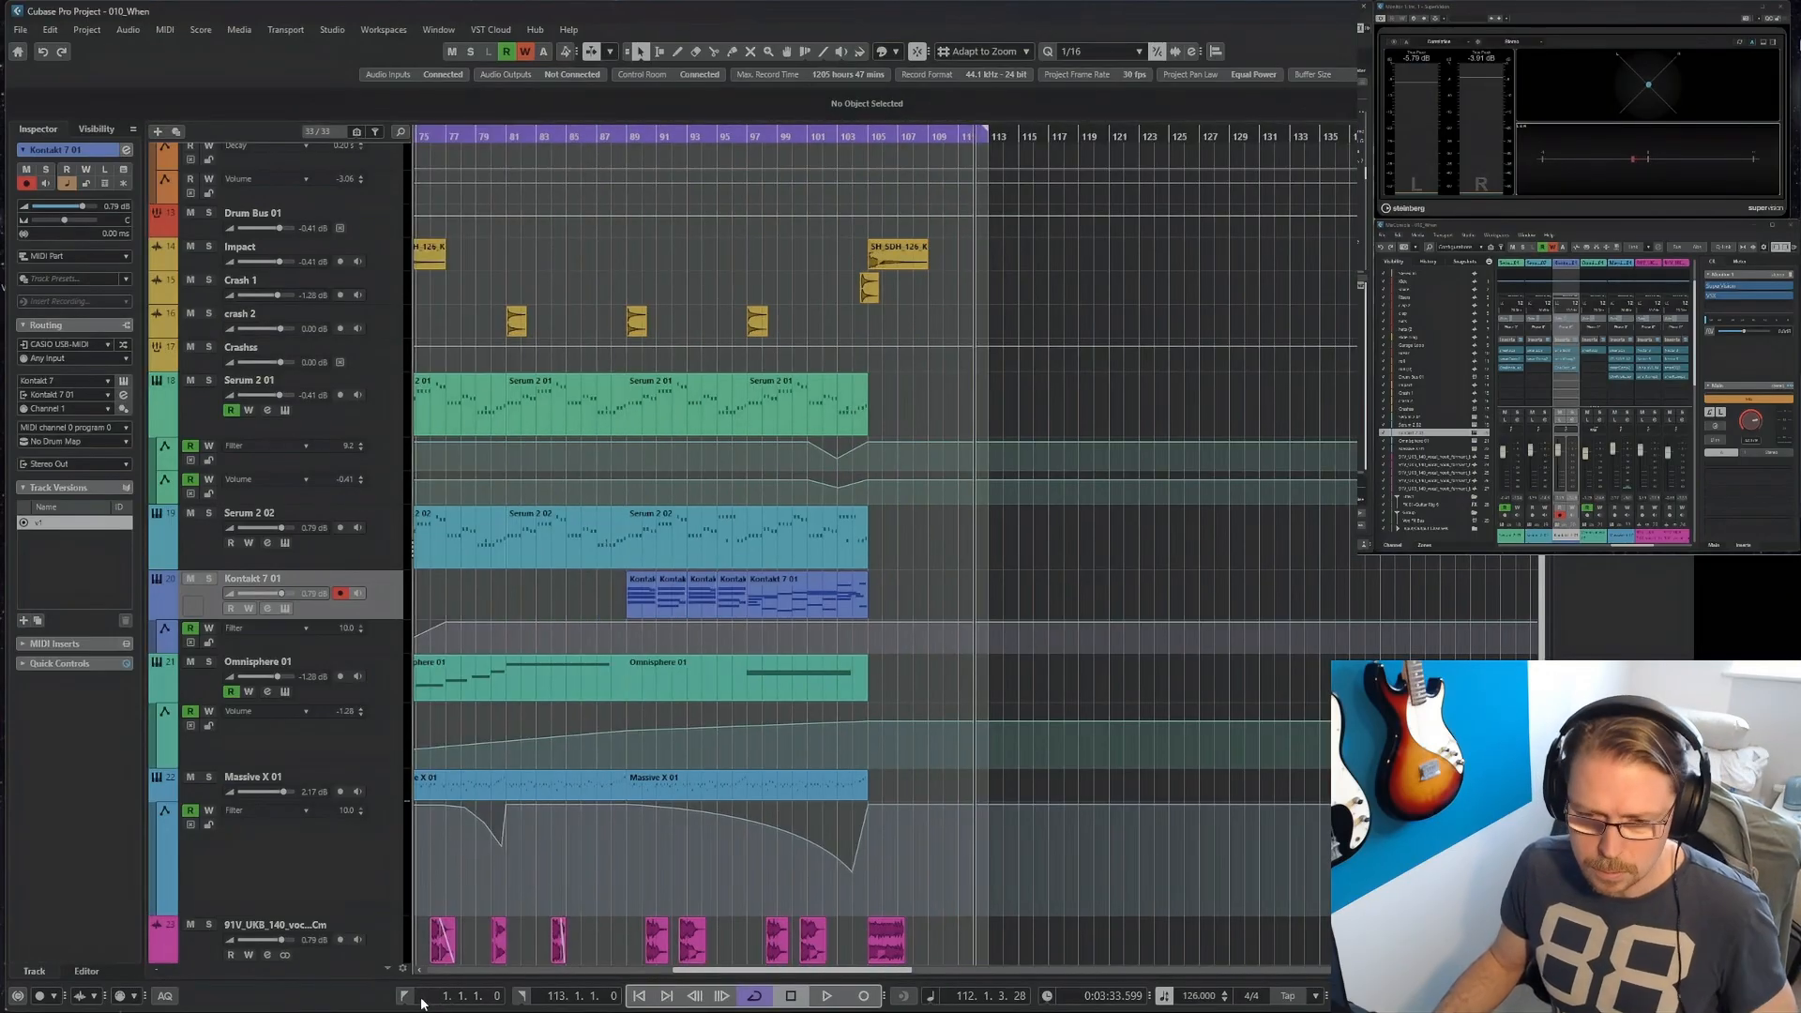
{"action": "key", "text": "g"}
{"action": "key", "text": "g"}
{"action": "key", "text": "g"}
{"action": "key", "text": "g"}
{"action": "key", "text": "g"}
{"action": "key", "text": "g"}
{"action": "key", "text": "g"}
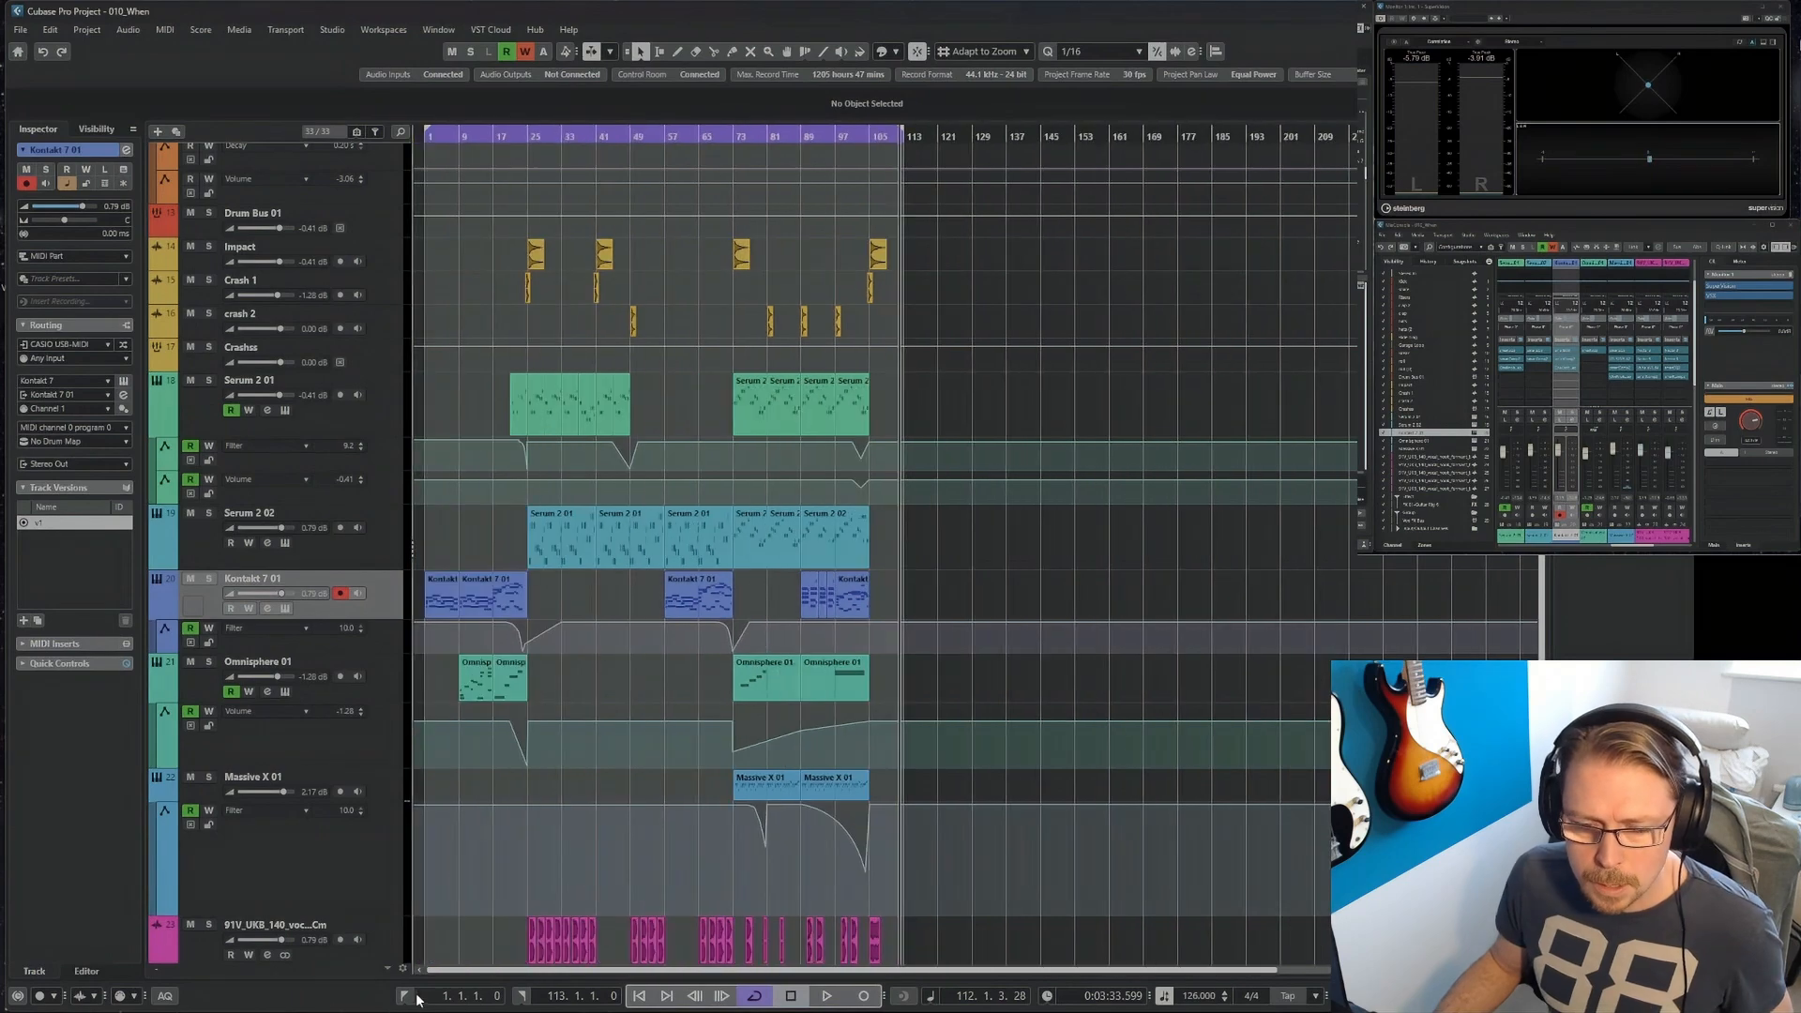
{"action": "left_click", "coordinate": [405, 996]}
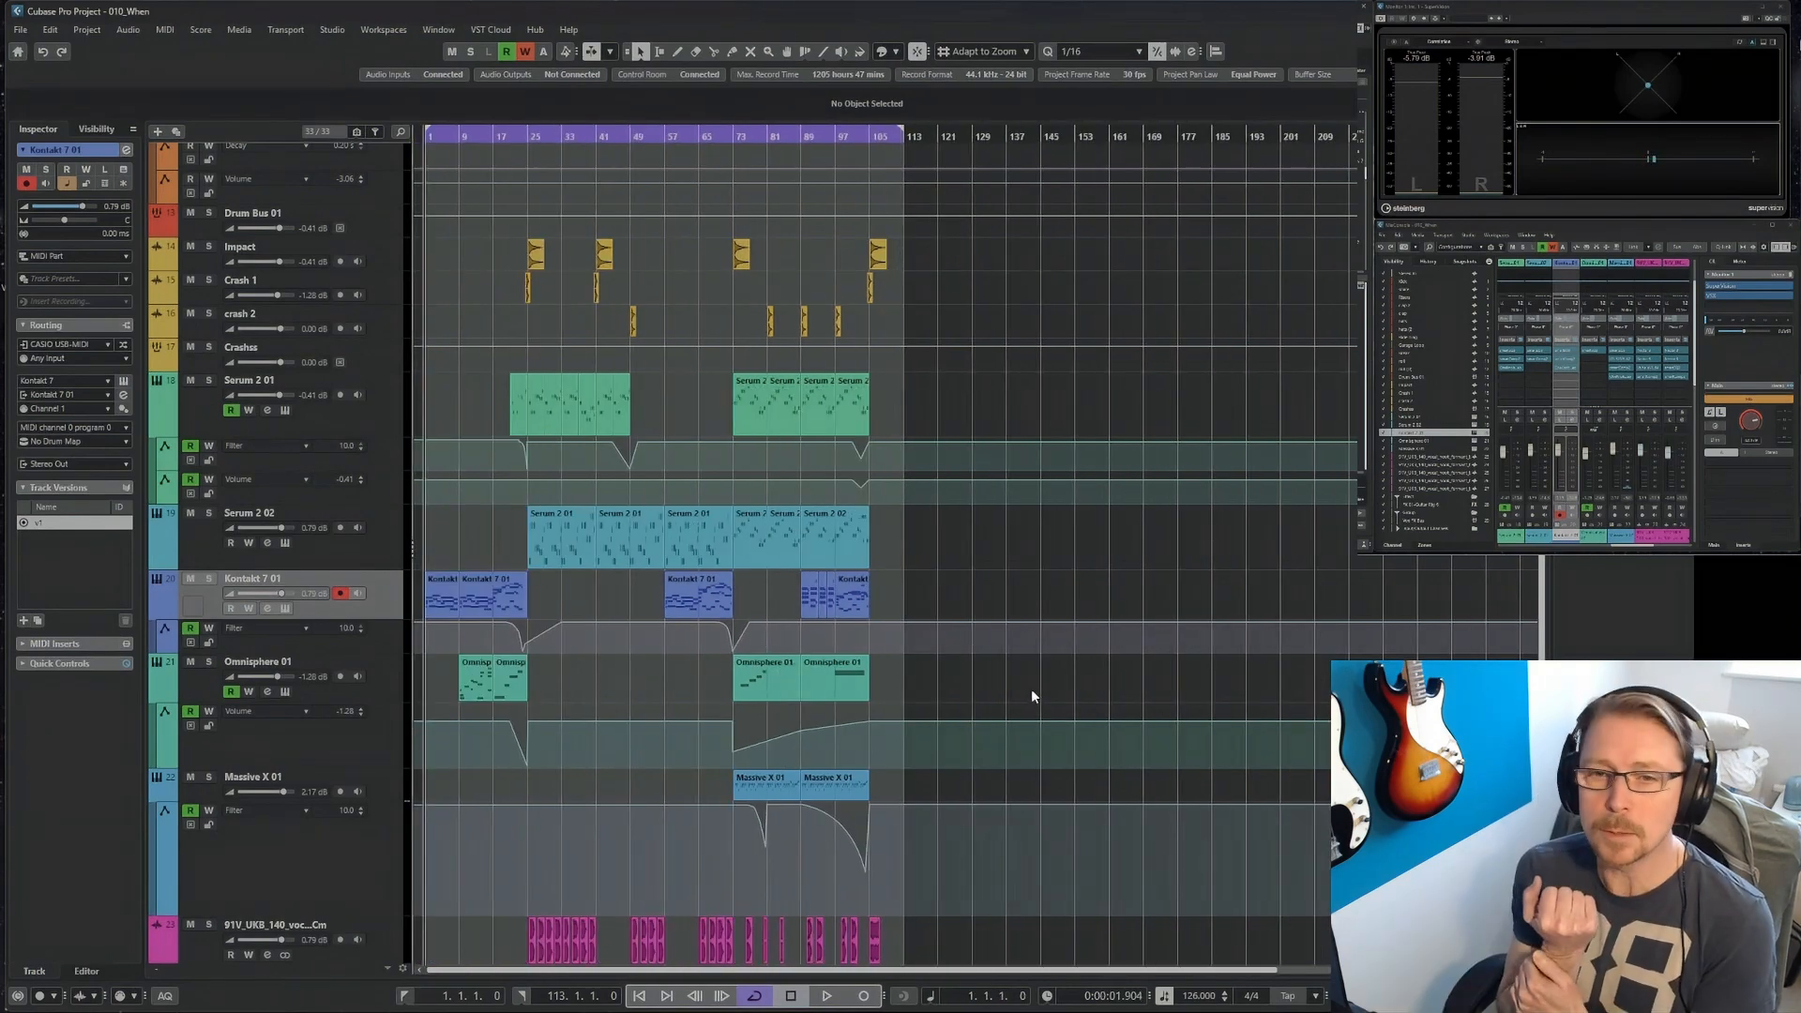